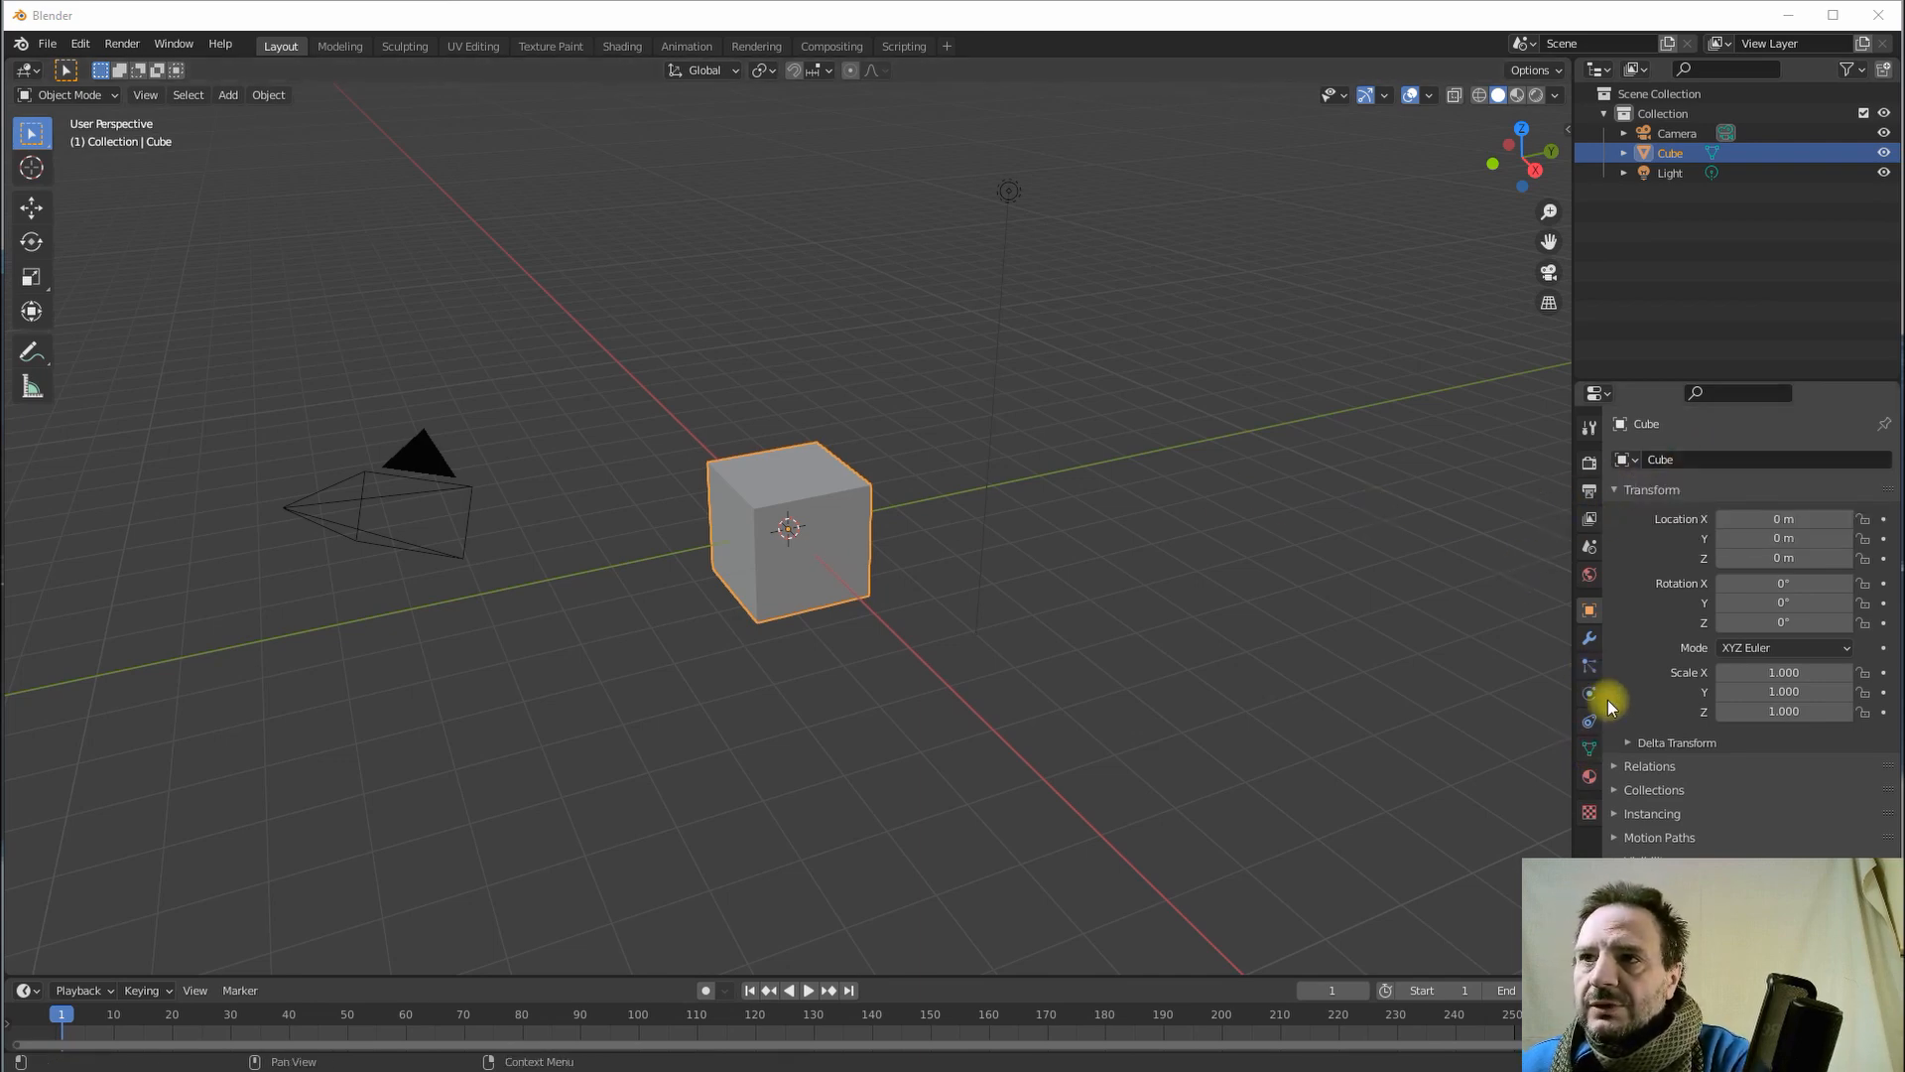
# - Add a Subdivision Surface modifier to the default cube
pyautogui.click(1586, 639)
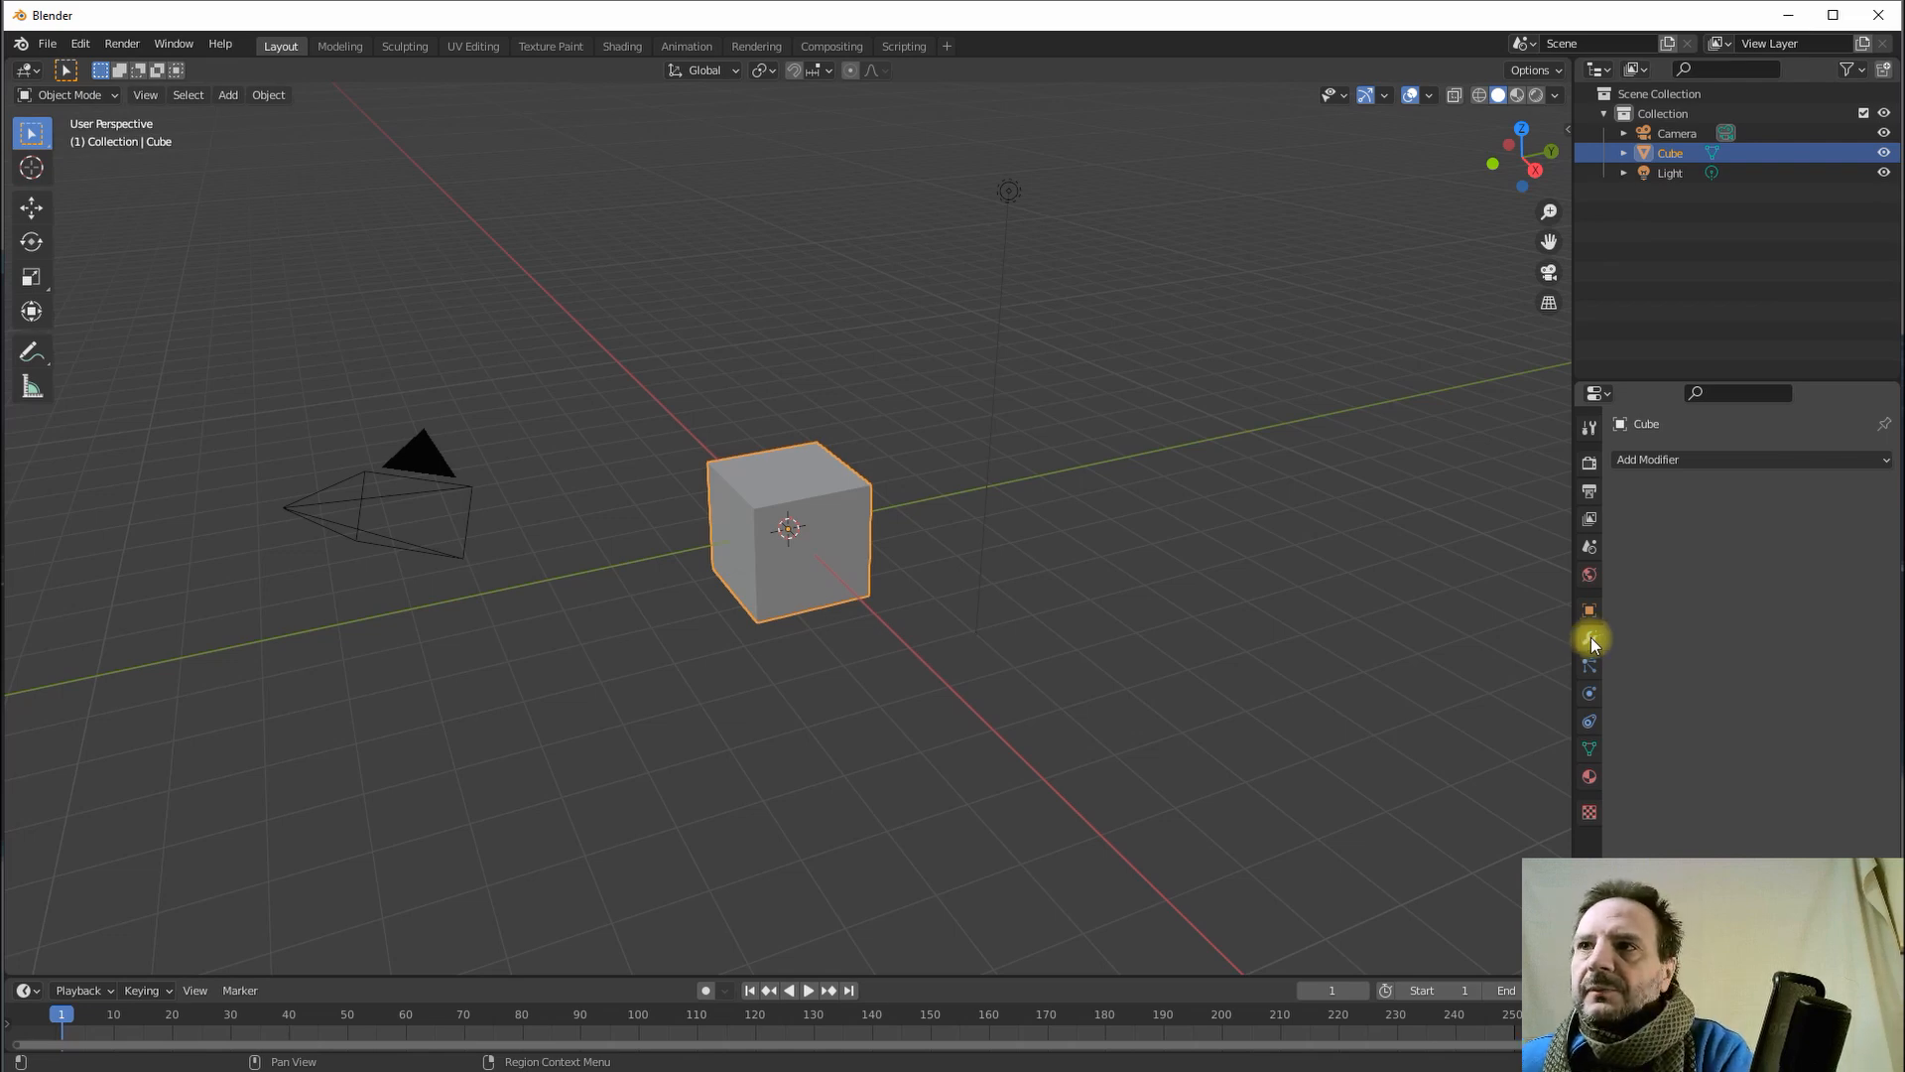
pyautogui.click(1637, 461)
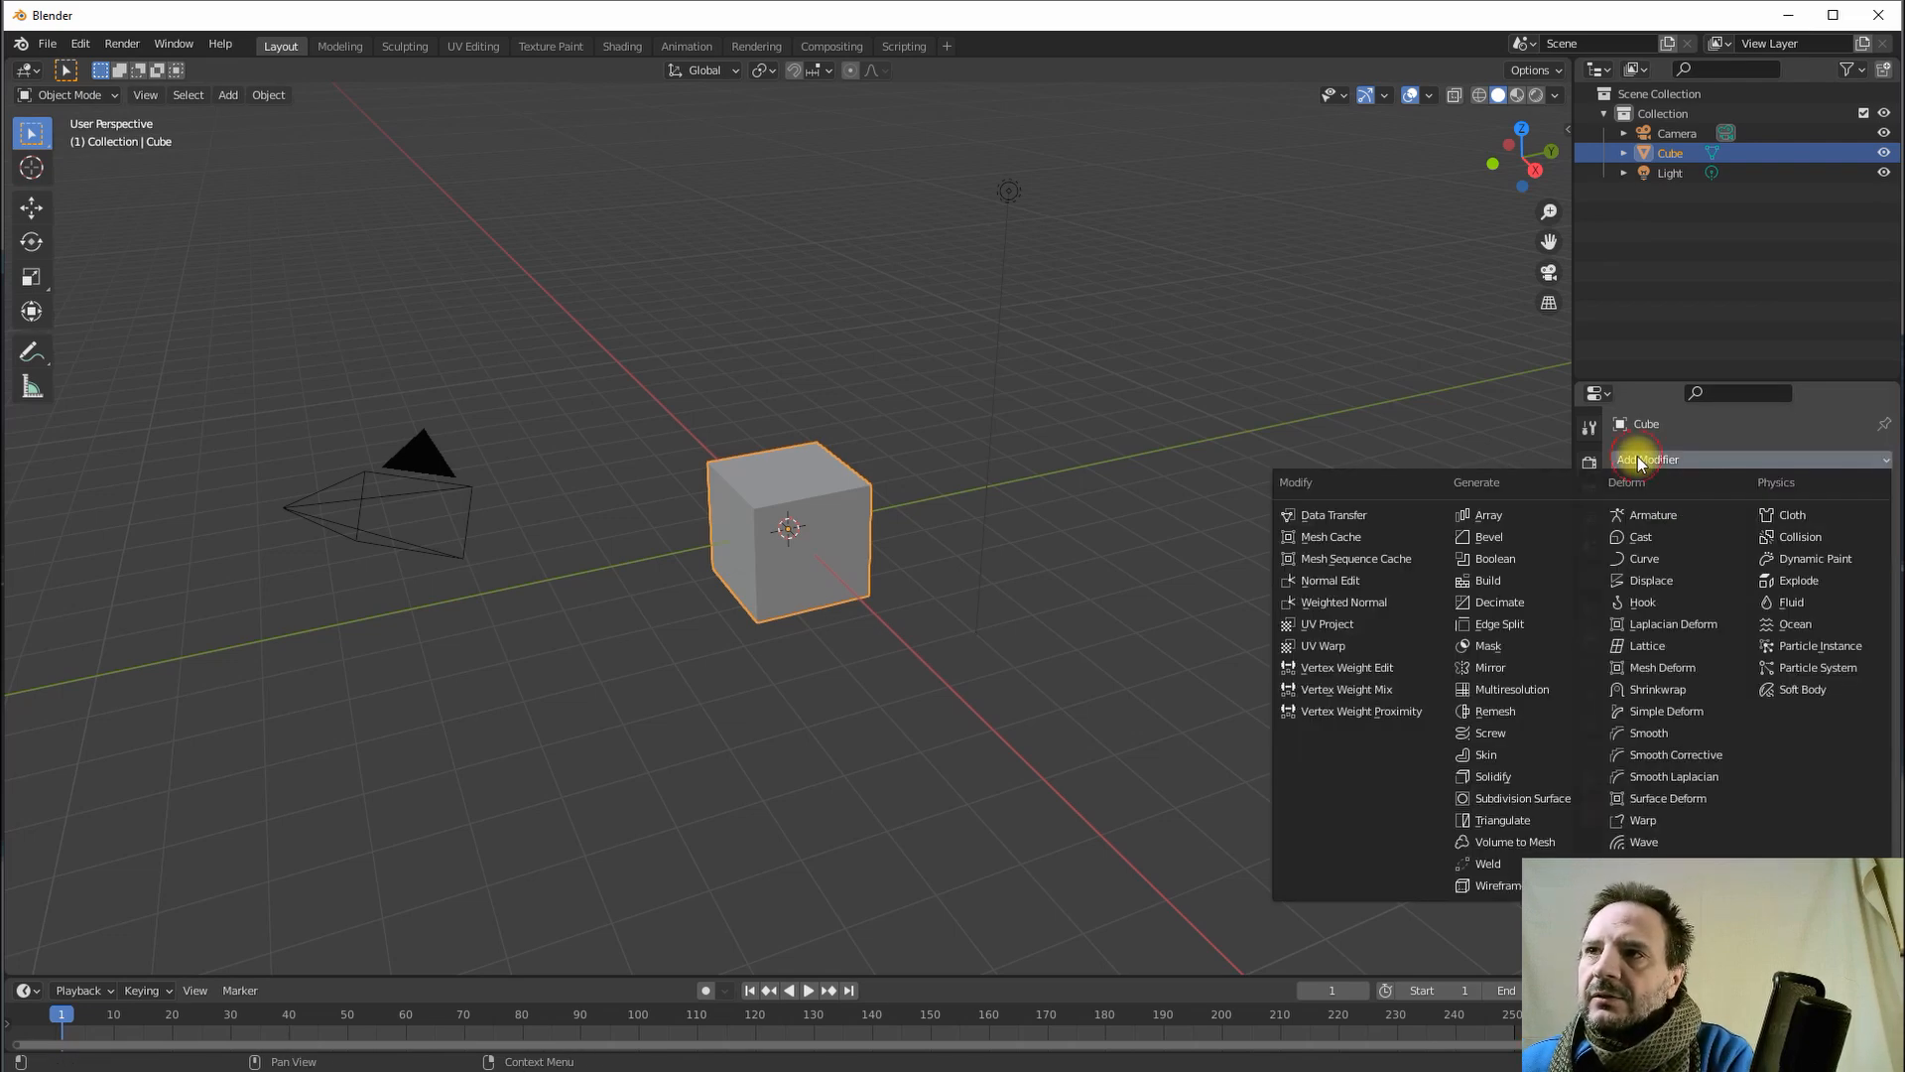
pyautogui.click(1488, 798)
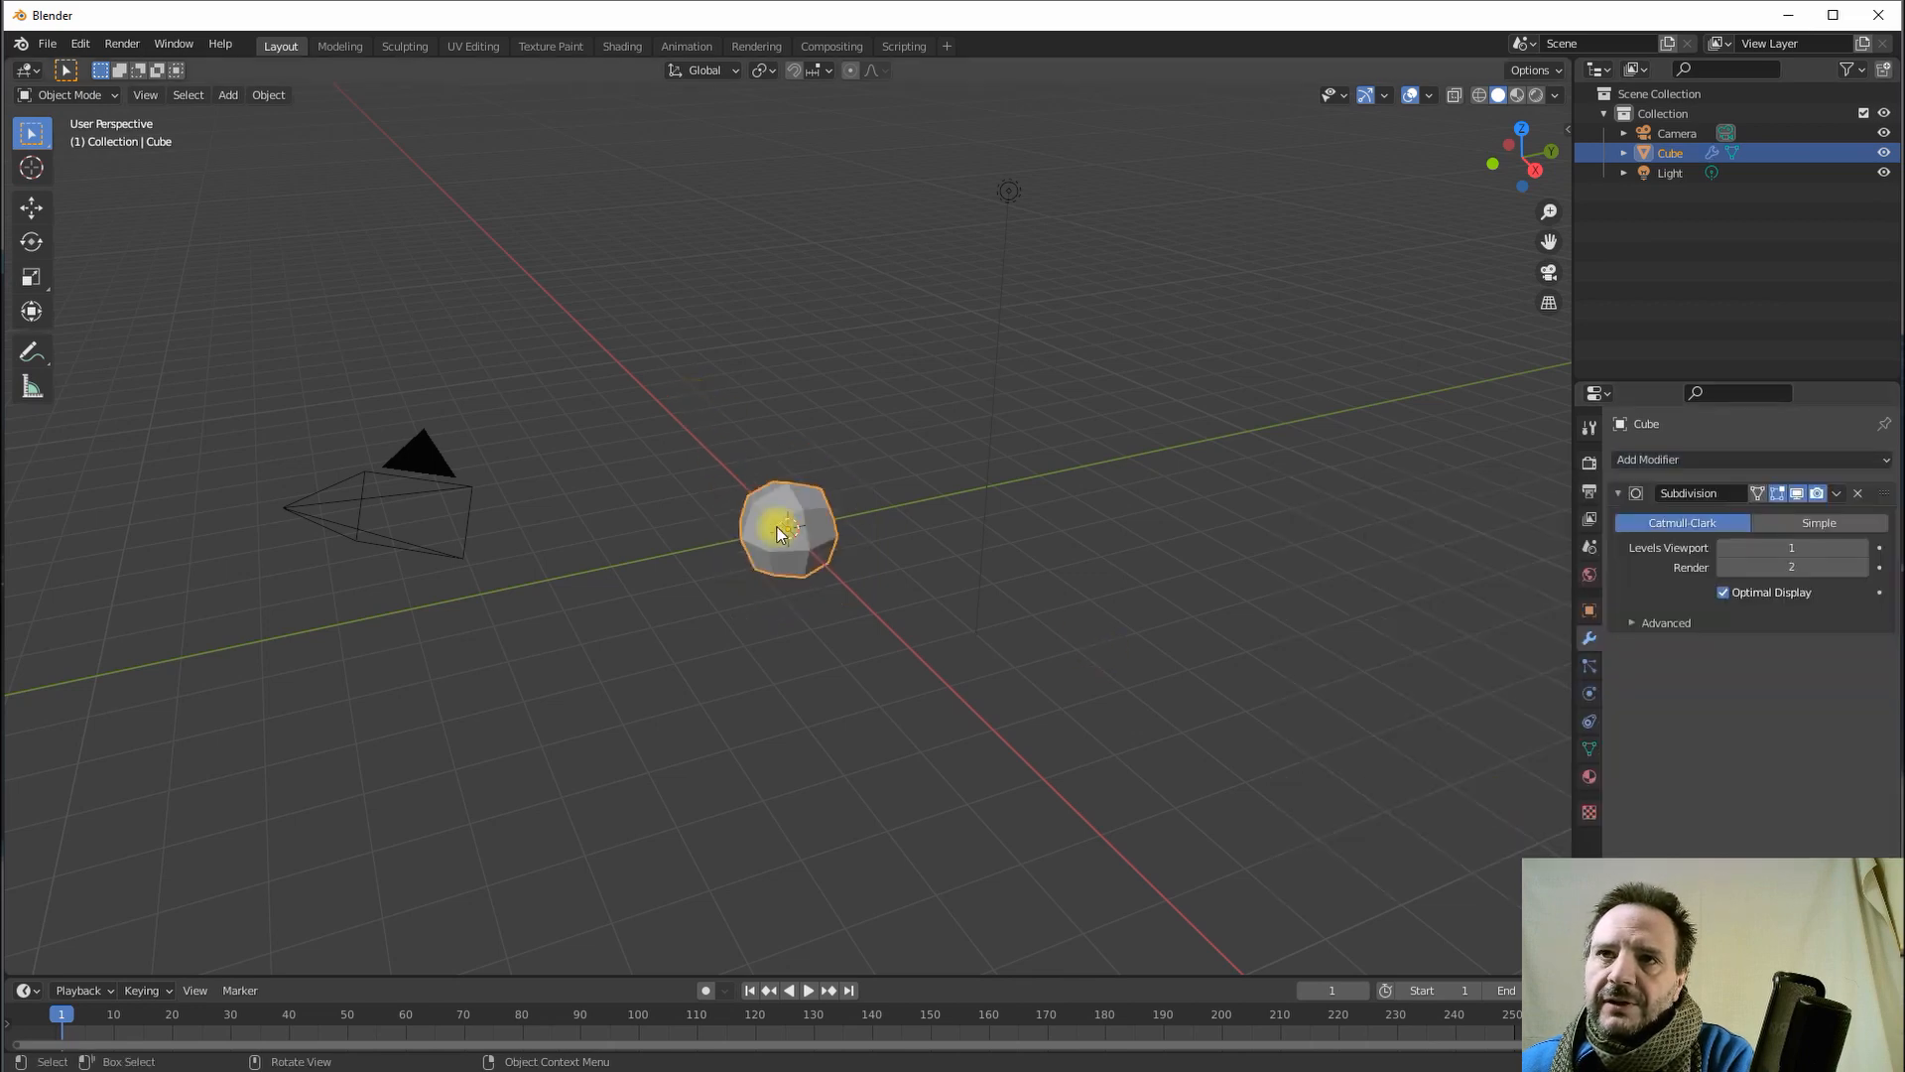
pyautogui.scroll(2, 800, 550)
pyautogui.moveTo(766, 504); pyautogui.dragTo(734, 547, button='middle')
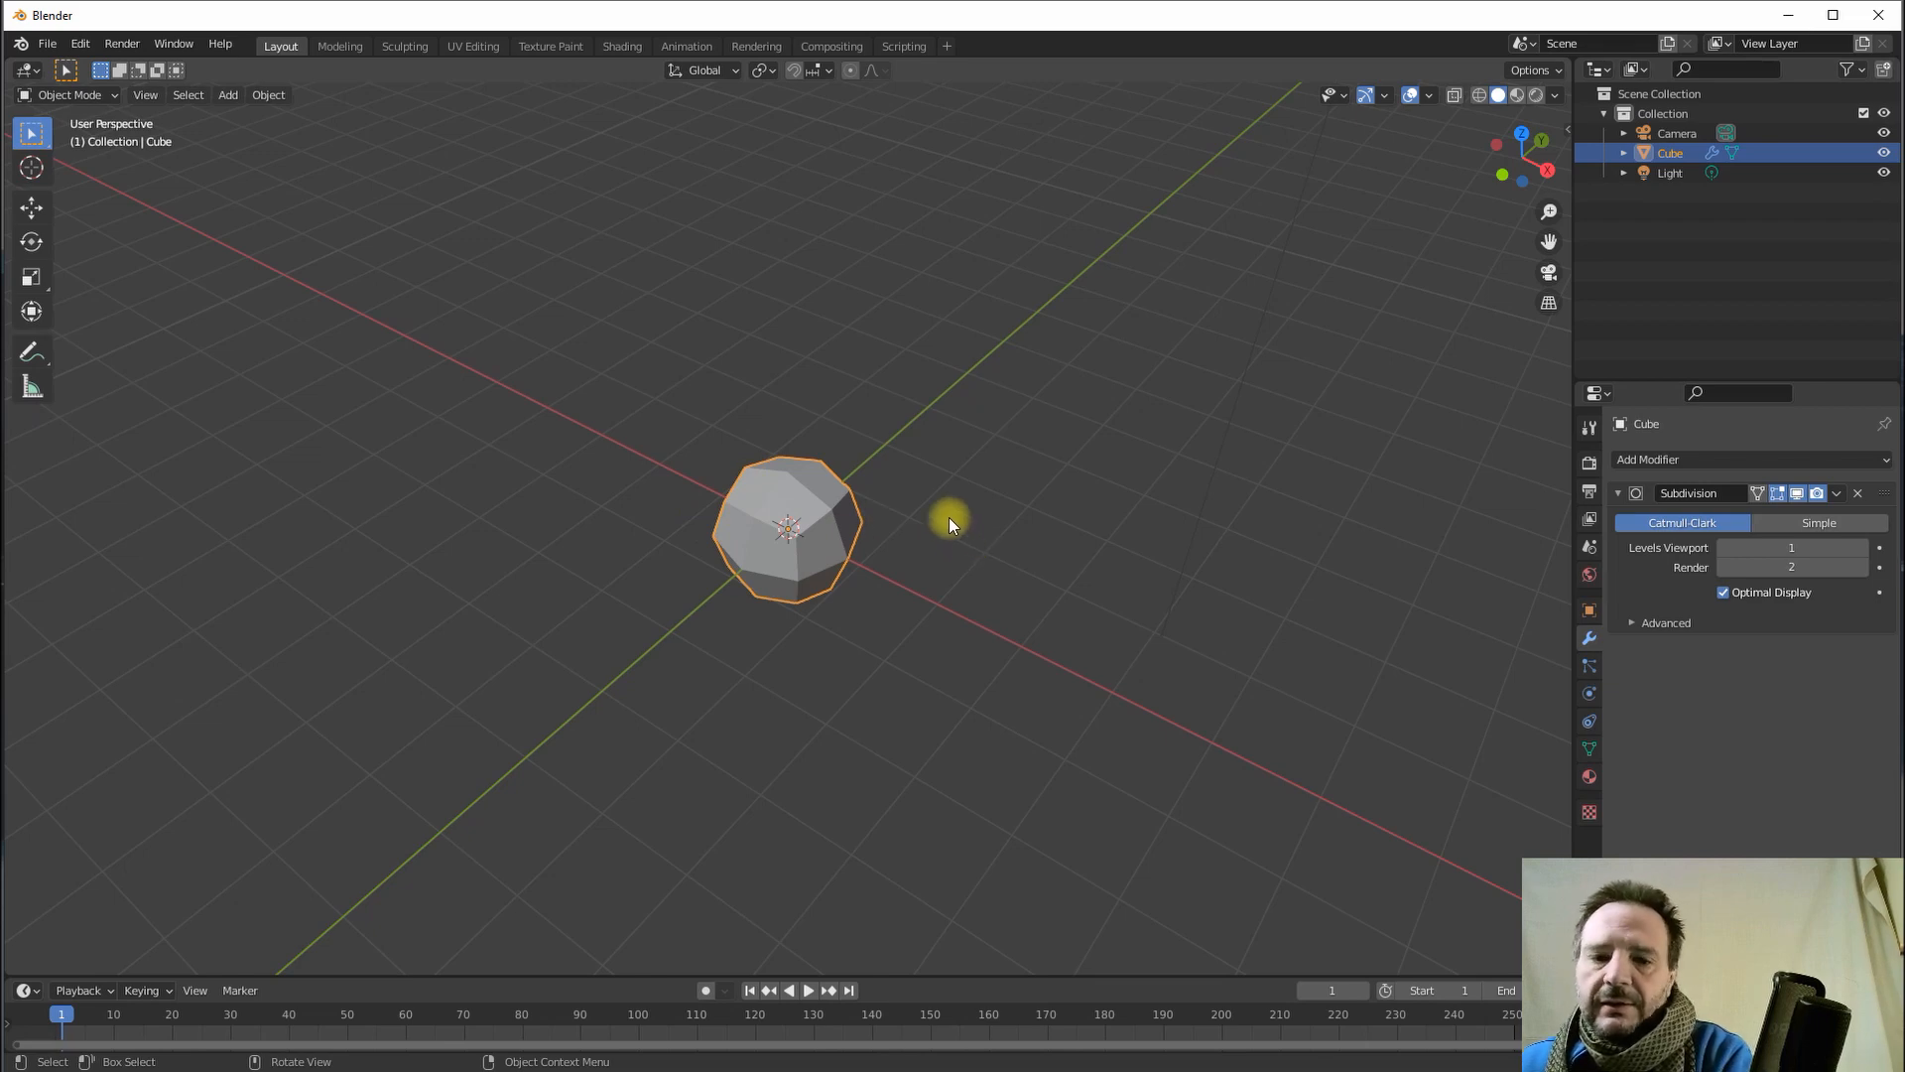
# - Examine the original cube cage around the subdivided shape in Edit Mode, comparing it with Object Mode
pyautogui.press('Tab')
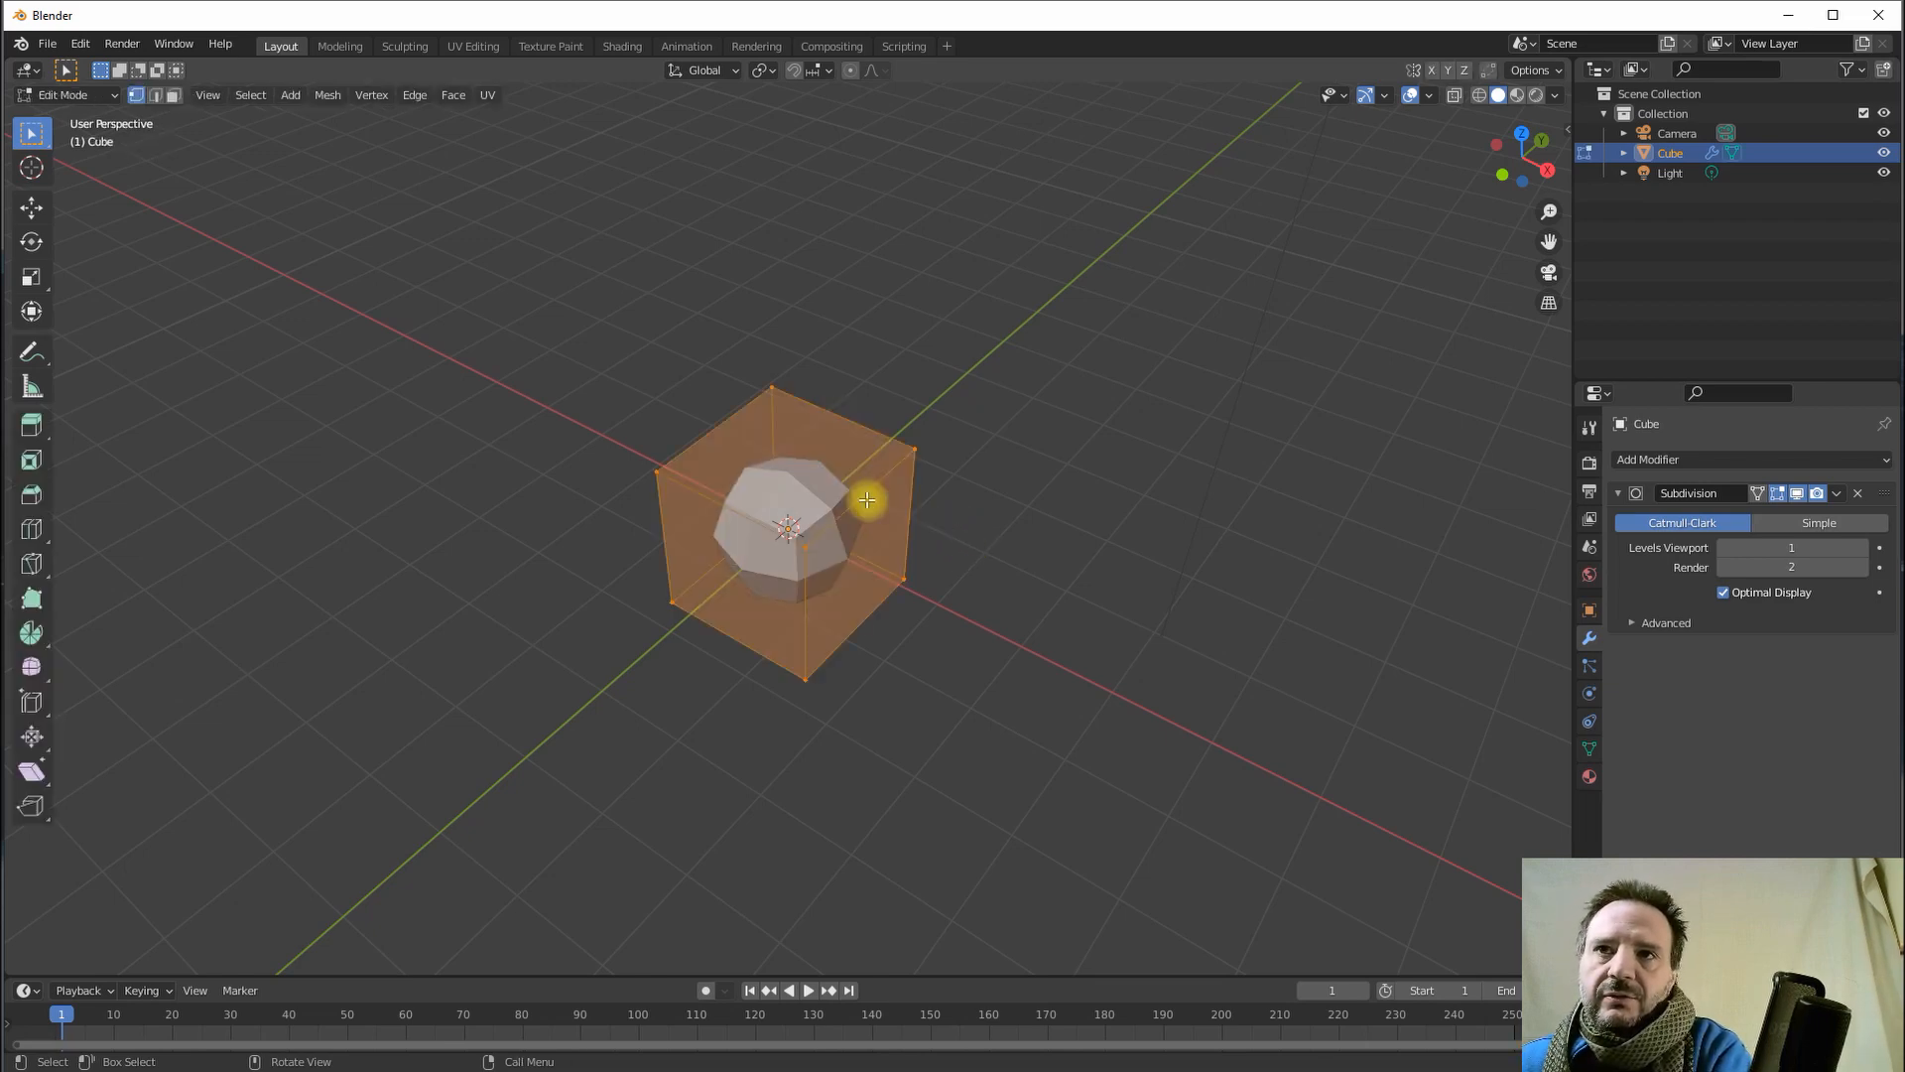
pyautogui.moveTo(833, 485); pyautogui.dragTo(664, 434, button='middle')
pyautogui.scroll(2, 759, 436)
pyautogui.scroll(1, 784, 446)
pyautogui.scroll(1, 635, 416)
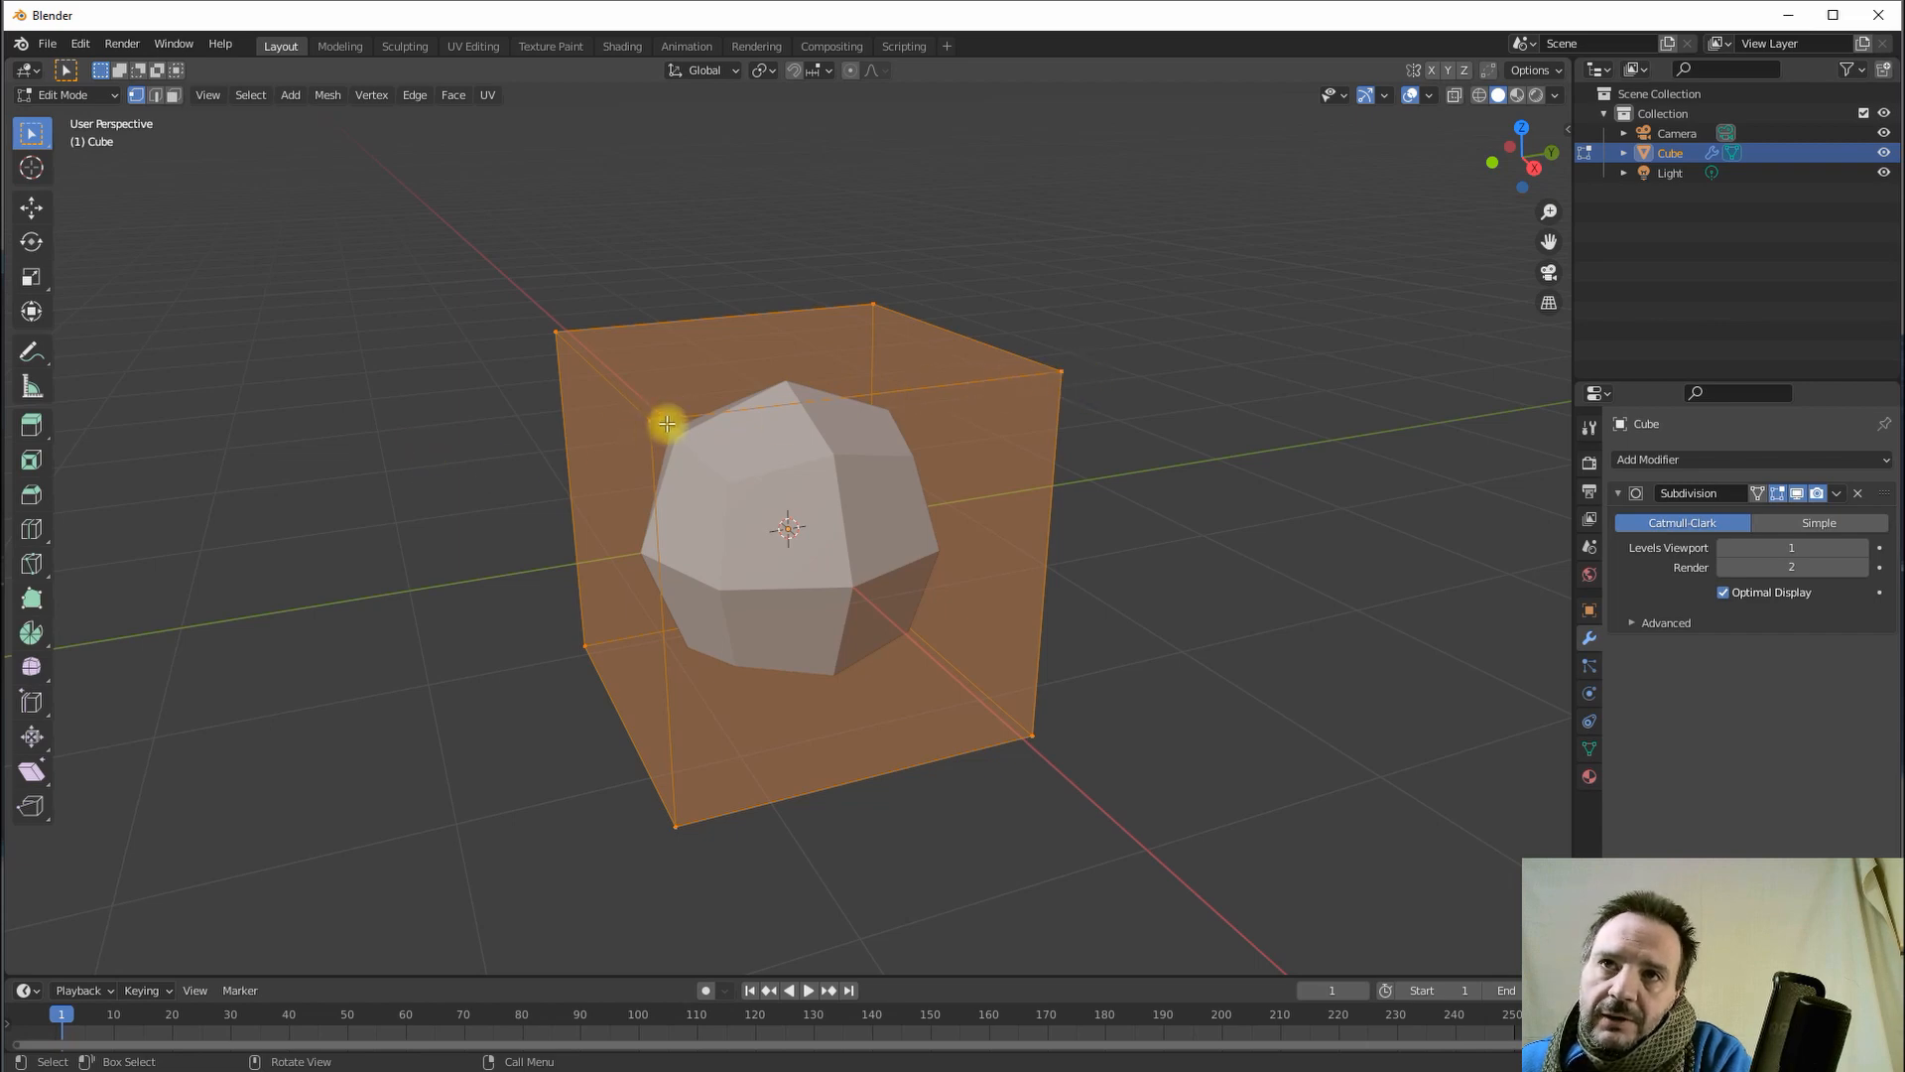
pyautogui.moveTo(740, 458); pyautogui.dragTo(757, 433, button='middle')
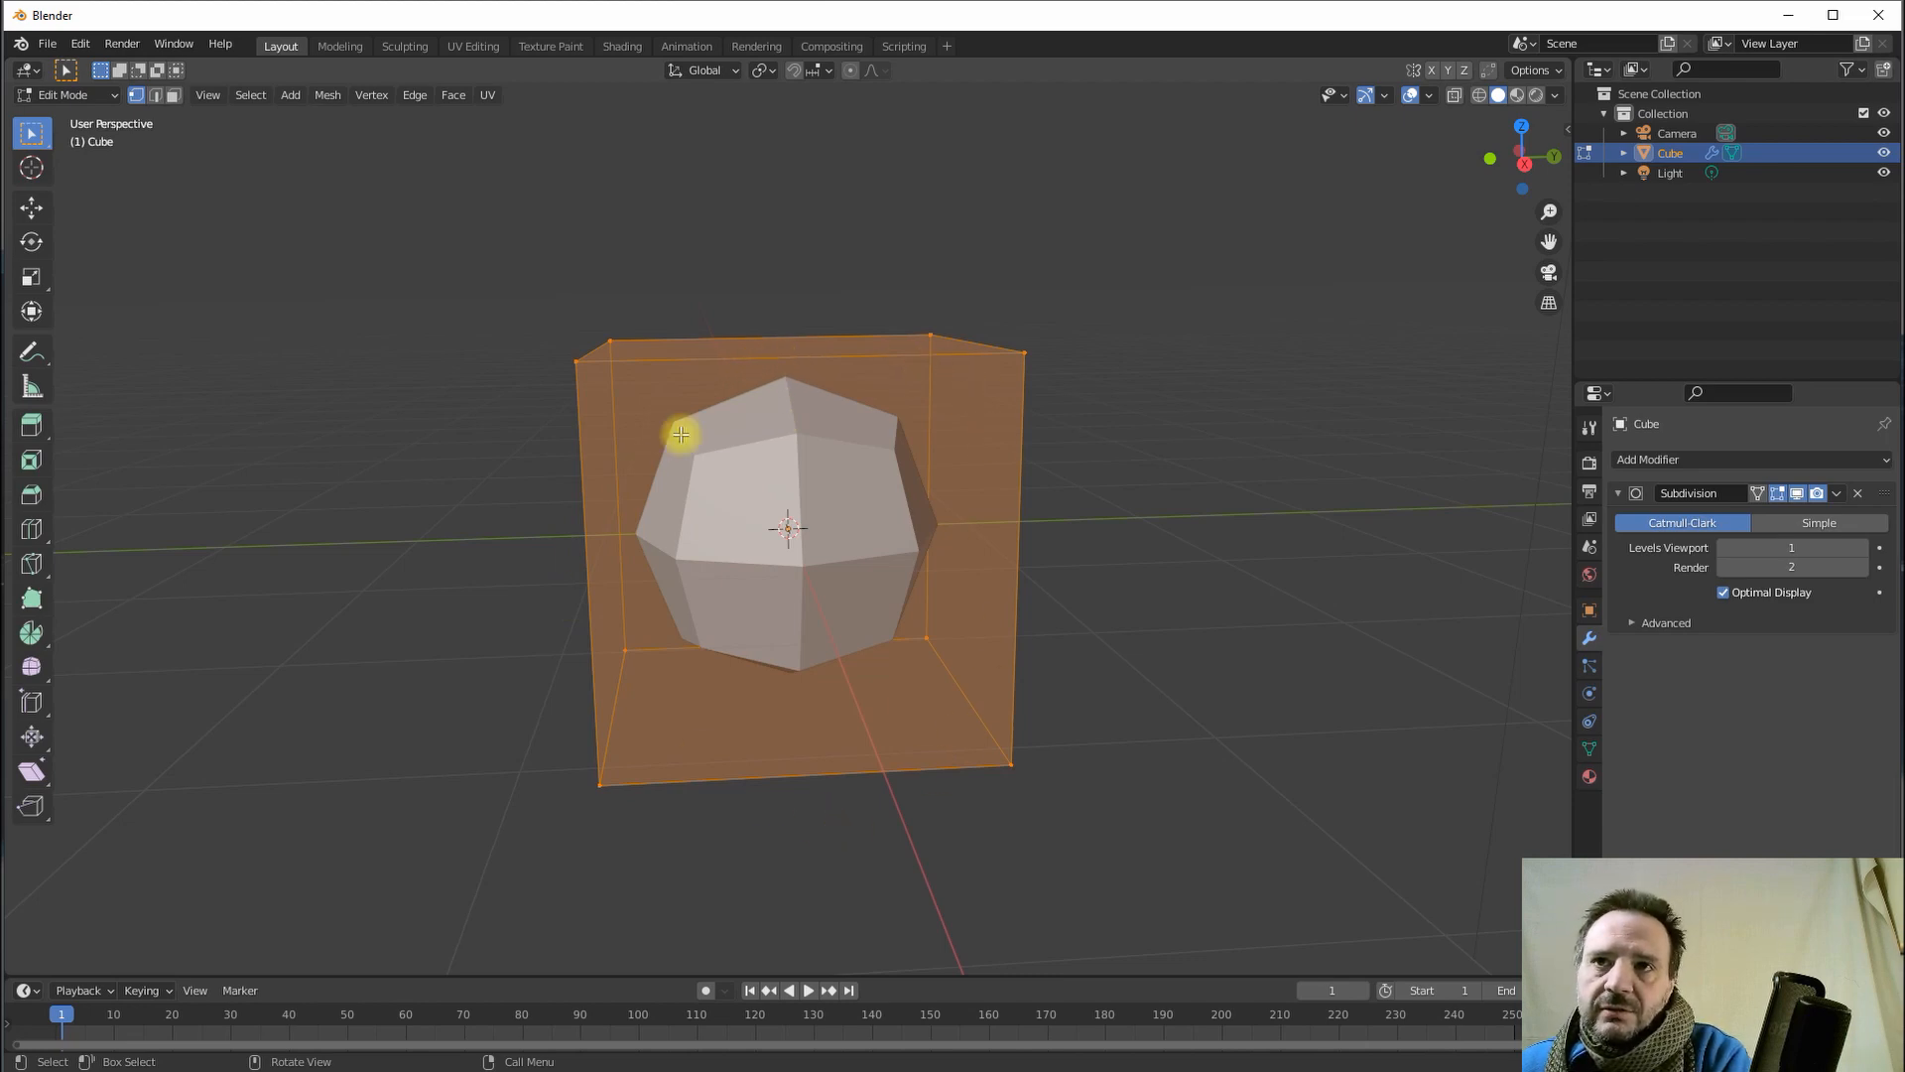
pyautogui.moveTo(774, 402); pyautogui.dragTo(880, 442, button='middle')
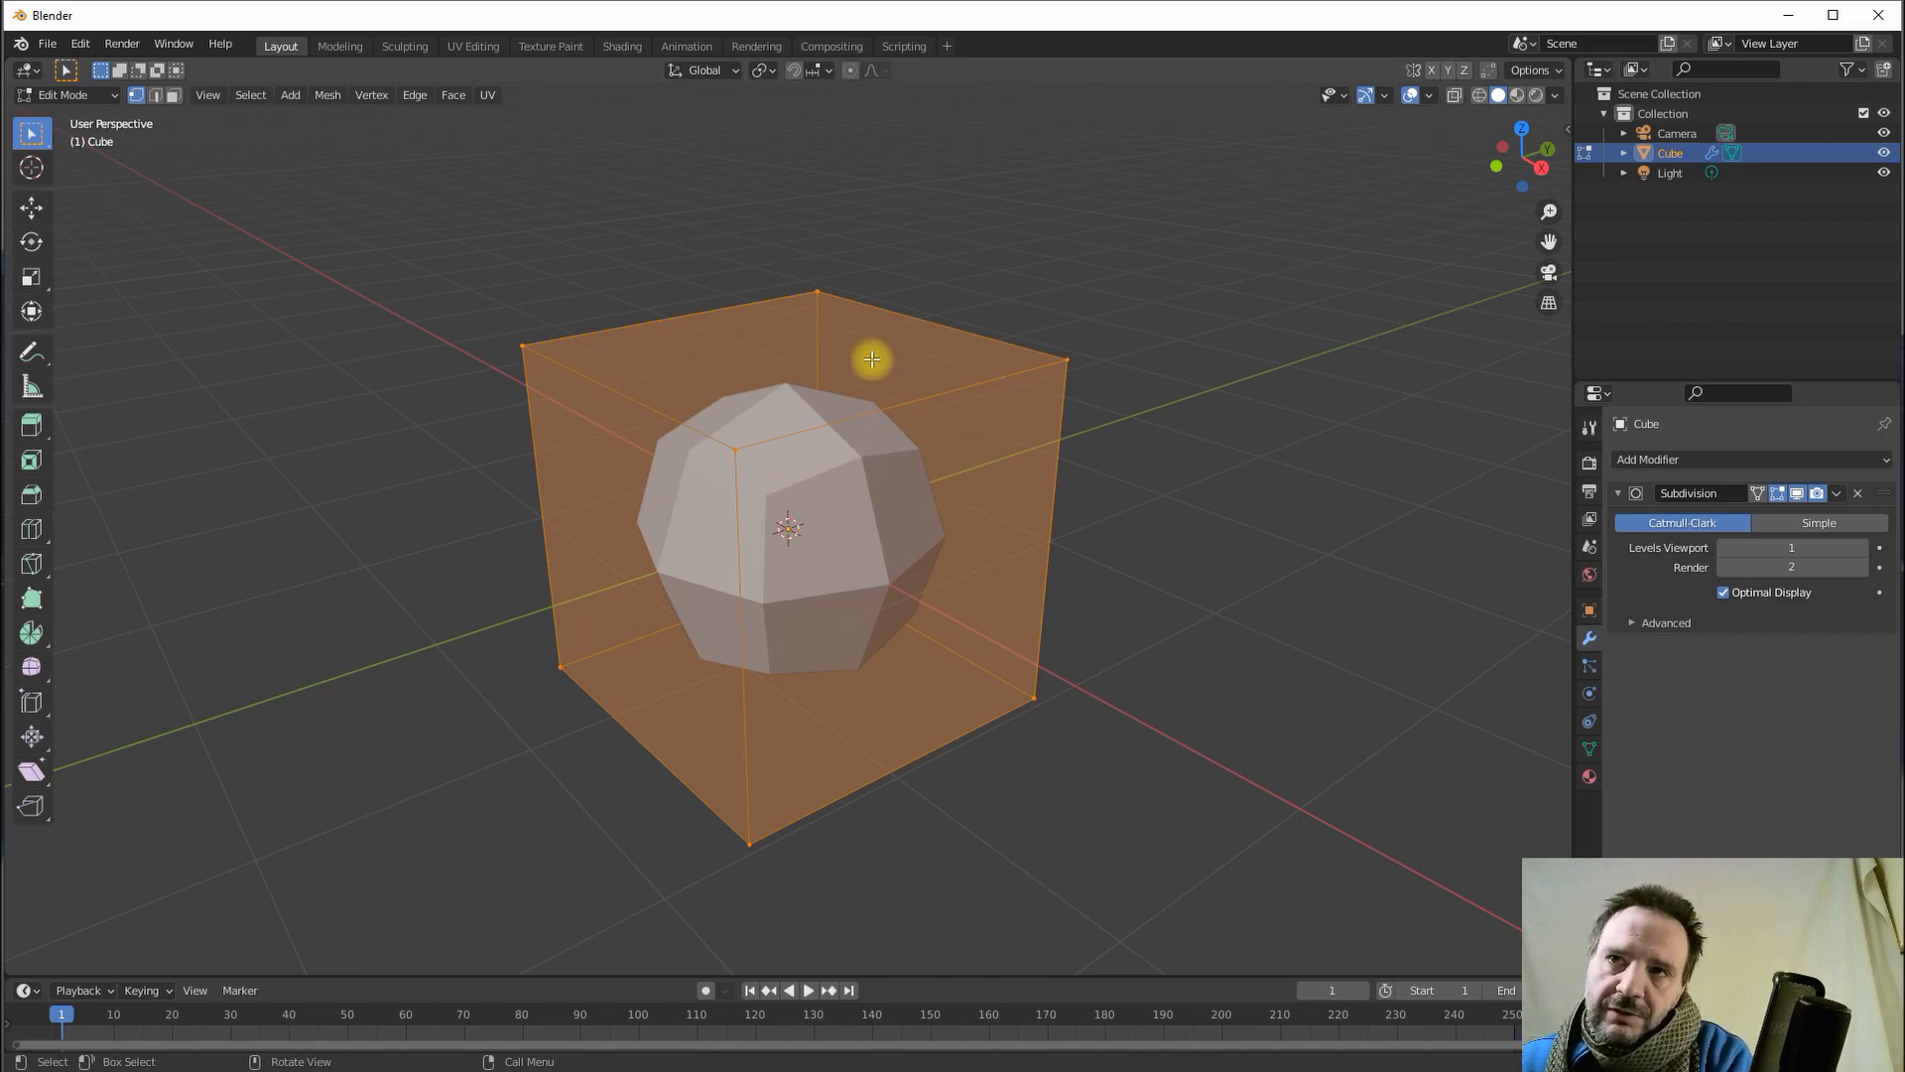
pyautogui.moveTo(805, 433); pyautogui.dragTo(863, 383, button='middle')
pyautogui.press('Tab')
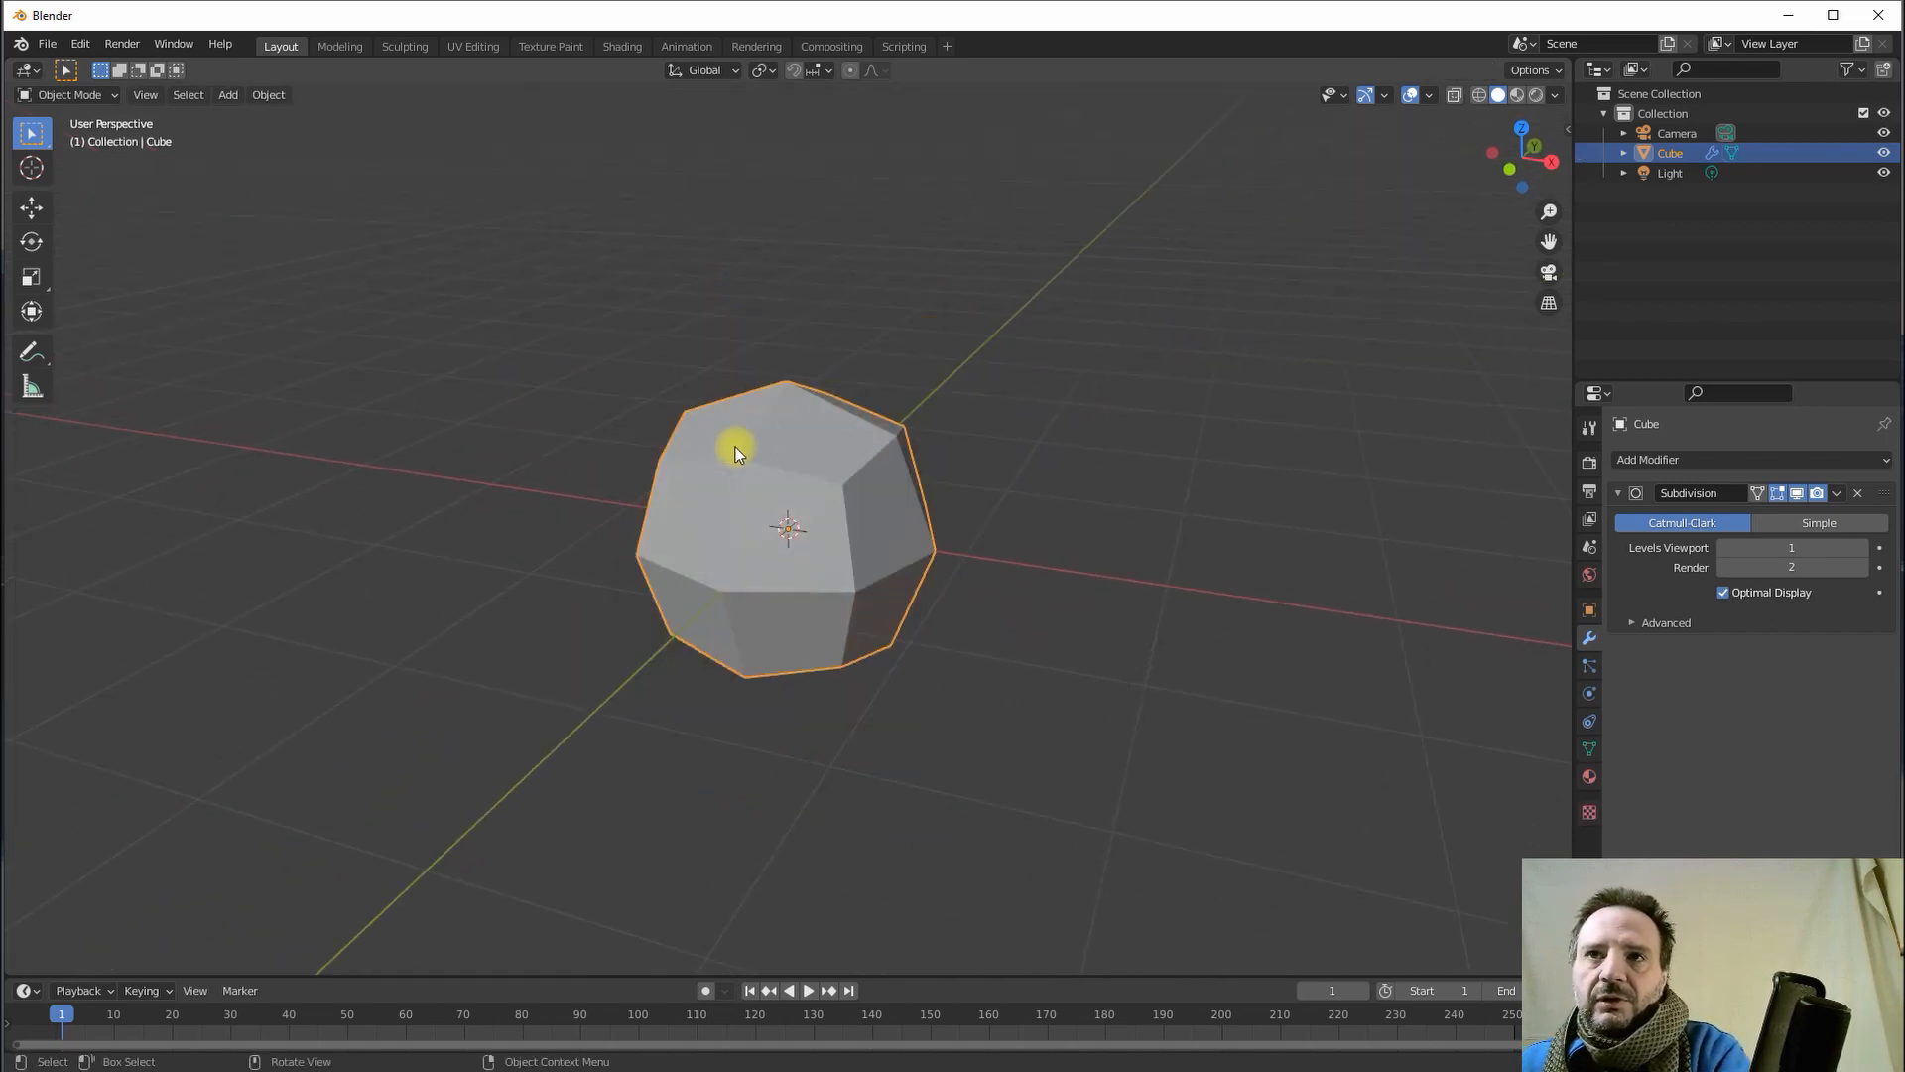
pyautogui.click(65, 96)
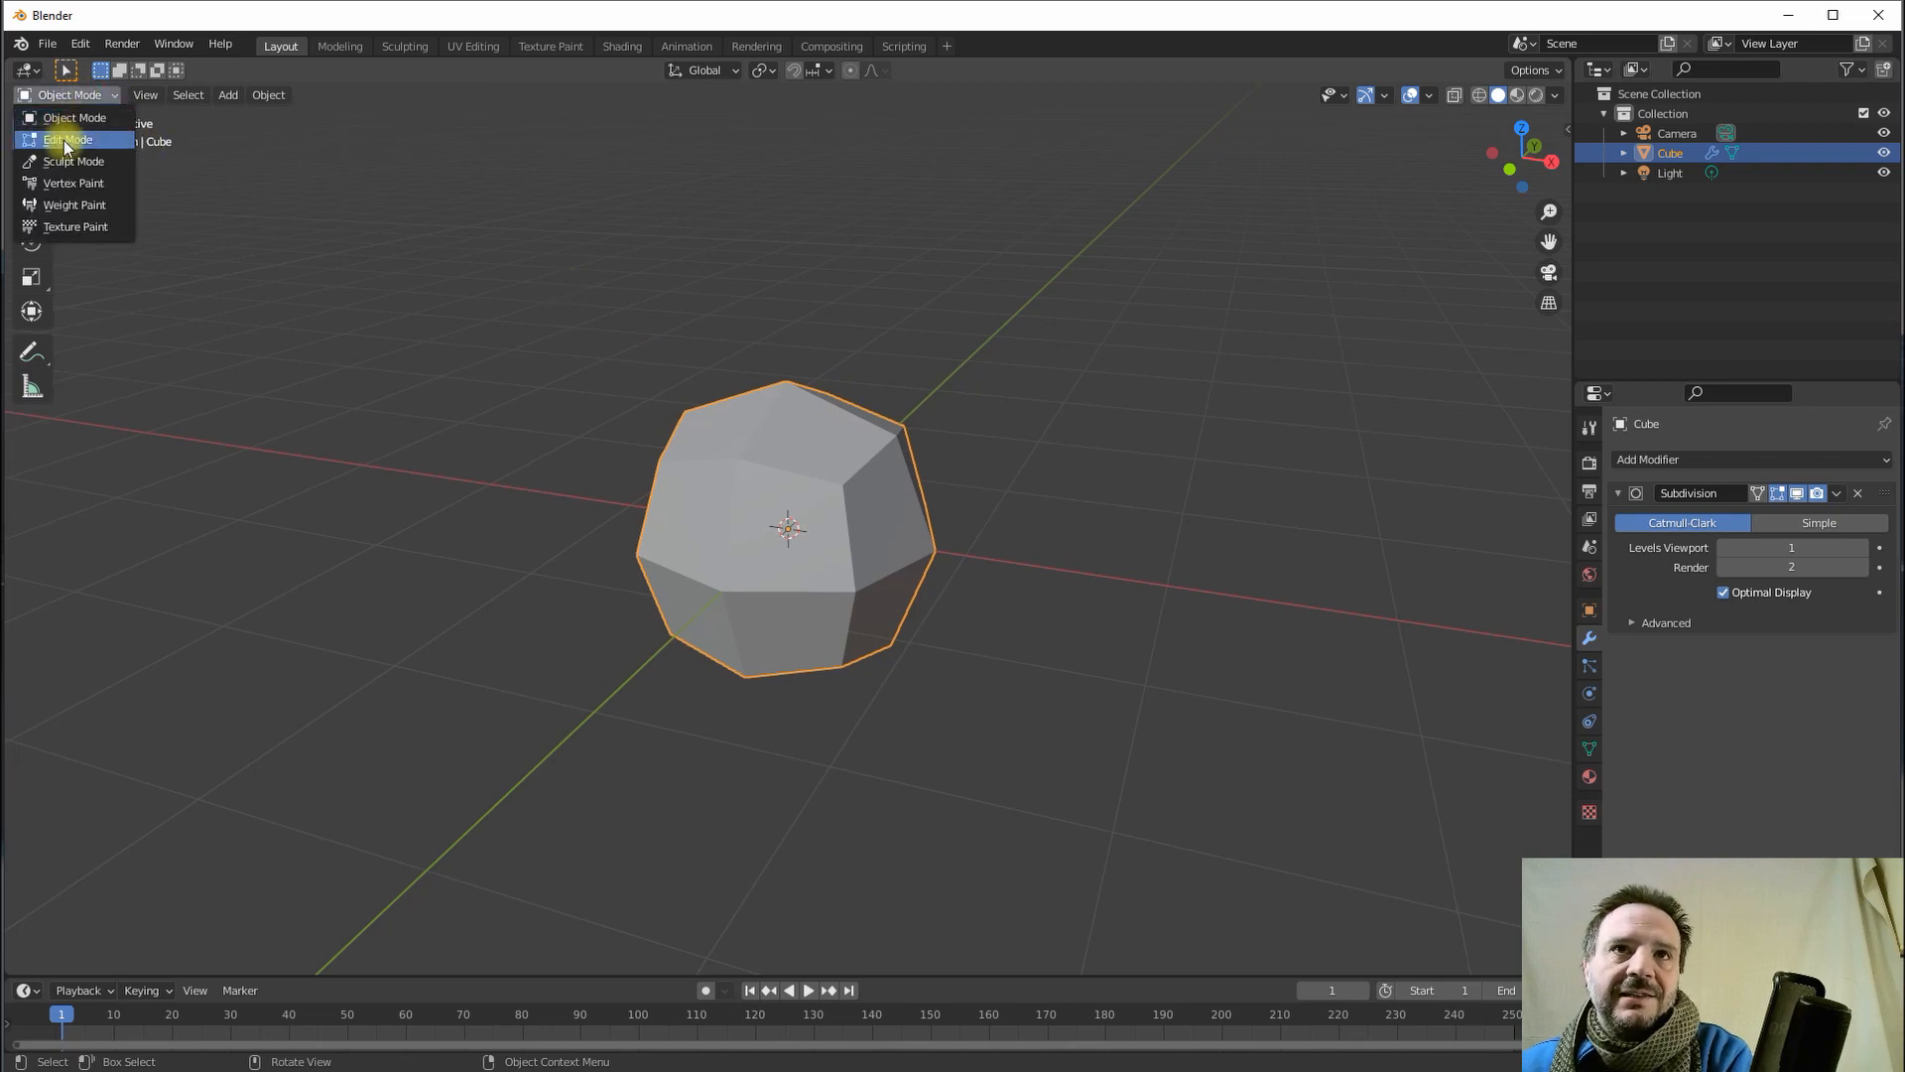
pyautogui.click(63, 140)
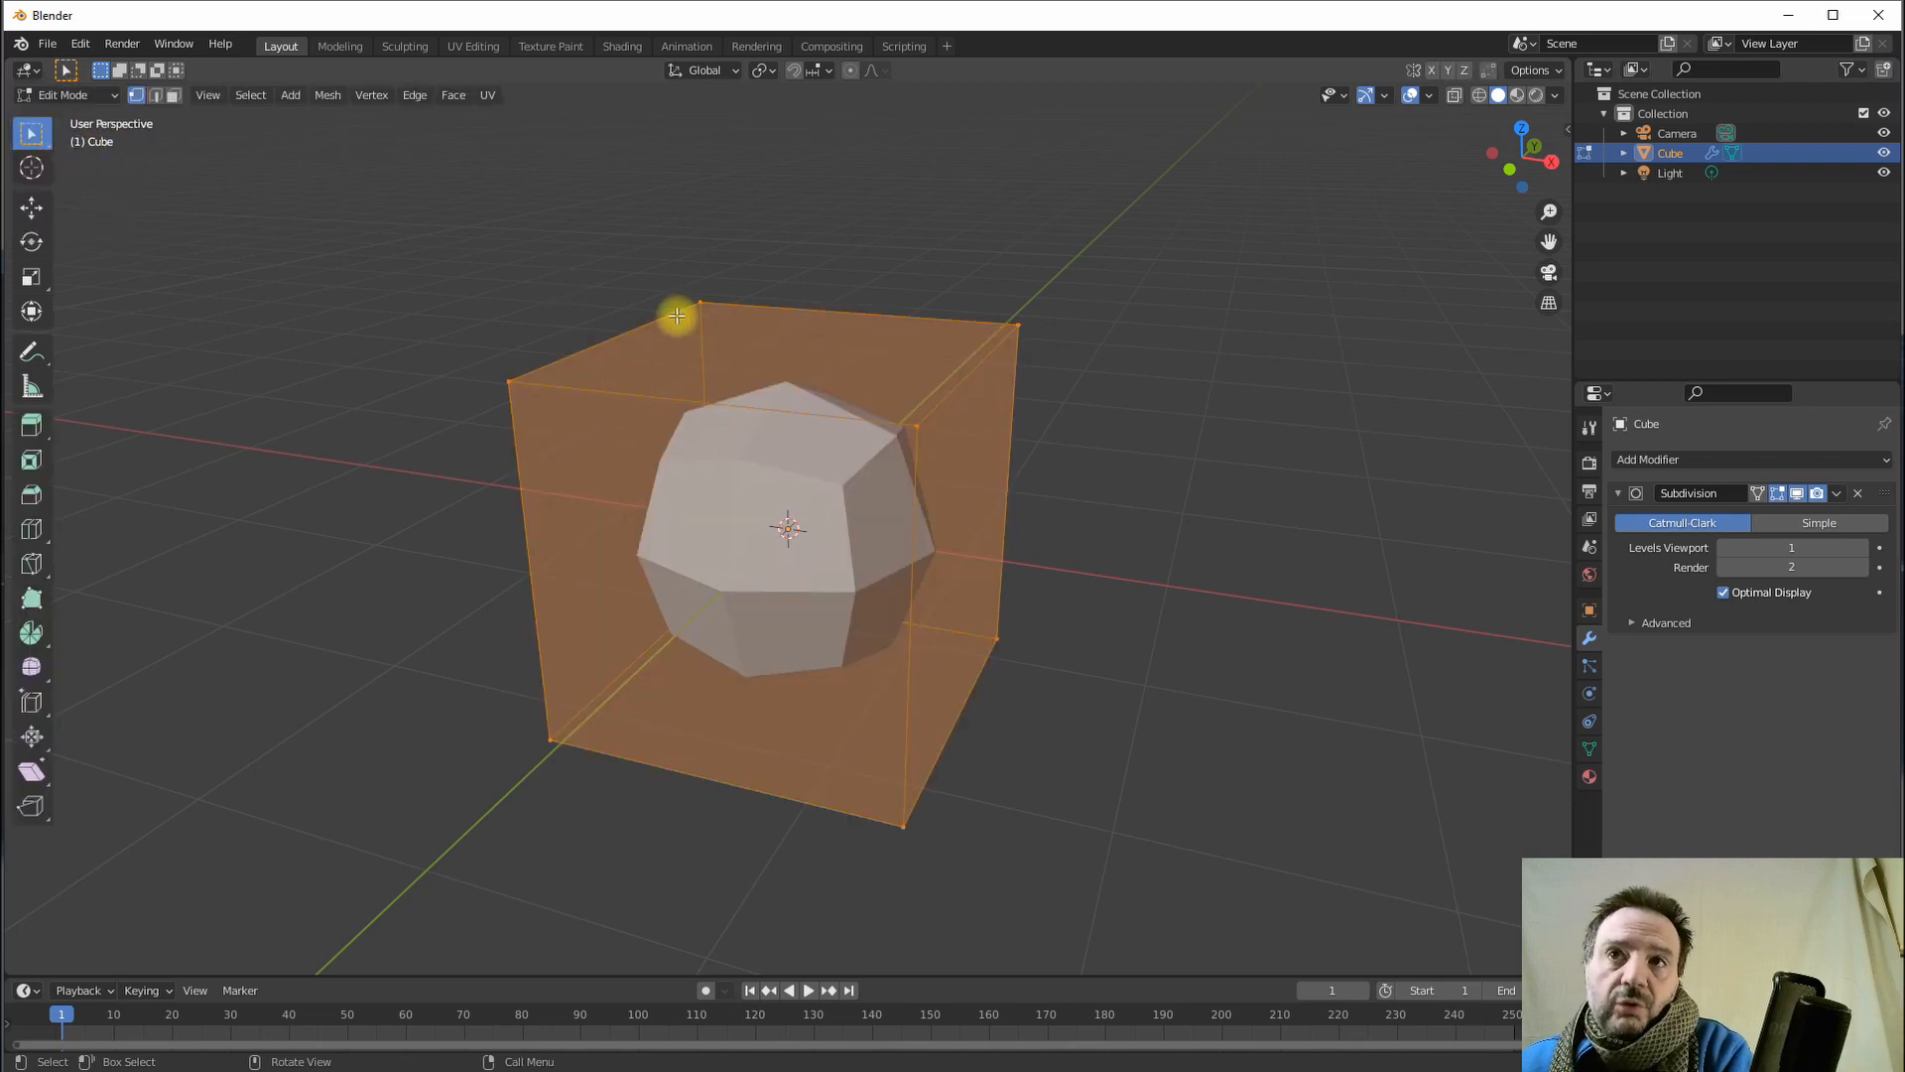
pyautogui.click(65, 95)
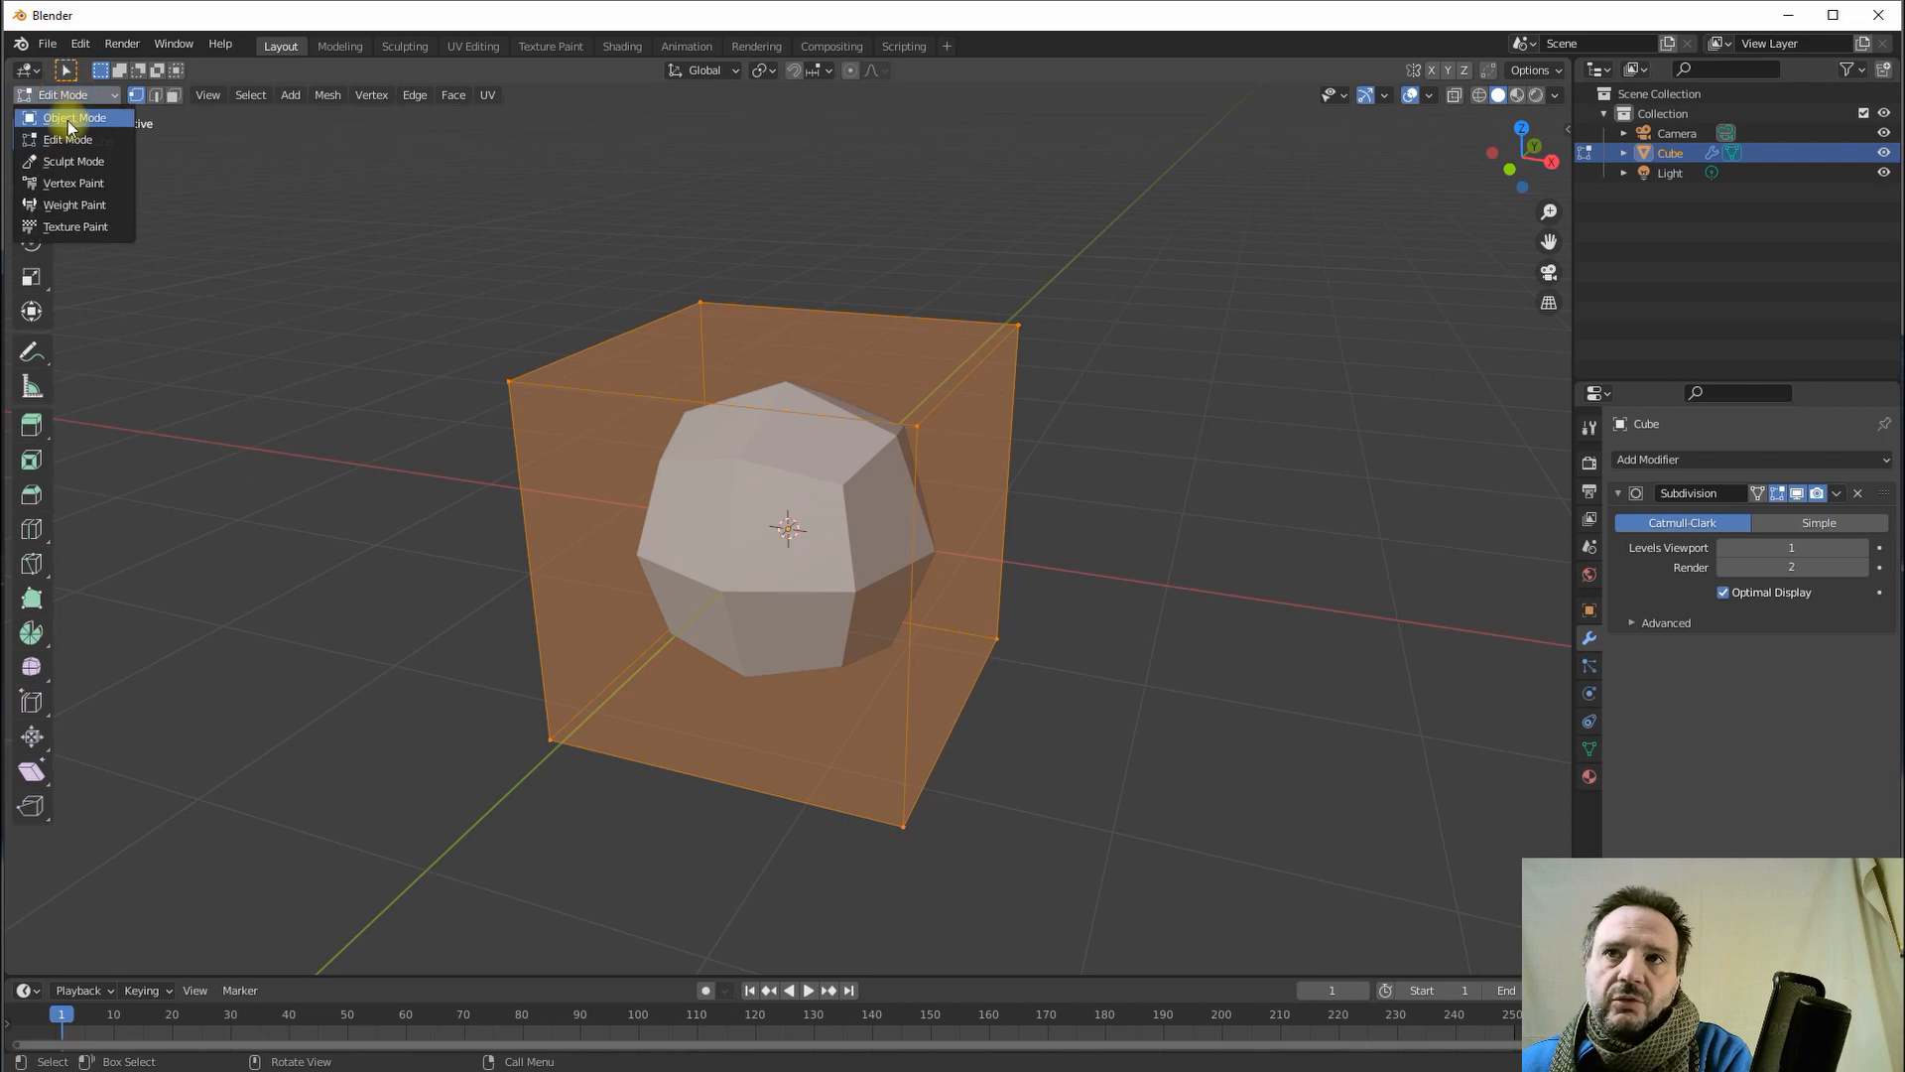
pyautogui.click(71, 118)
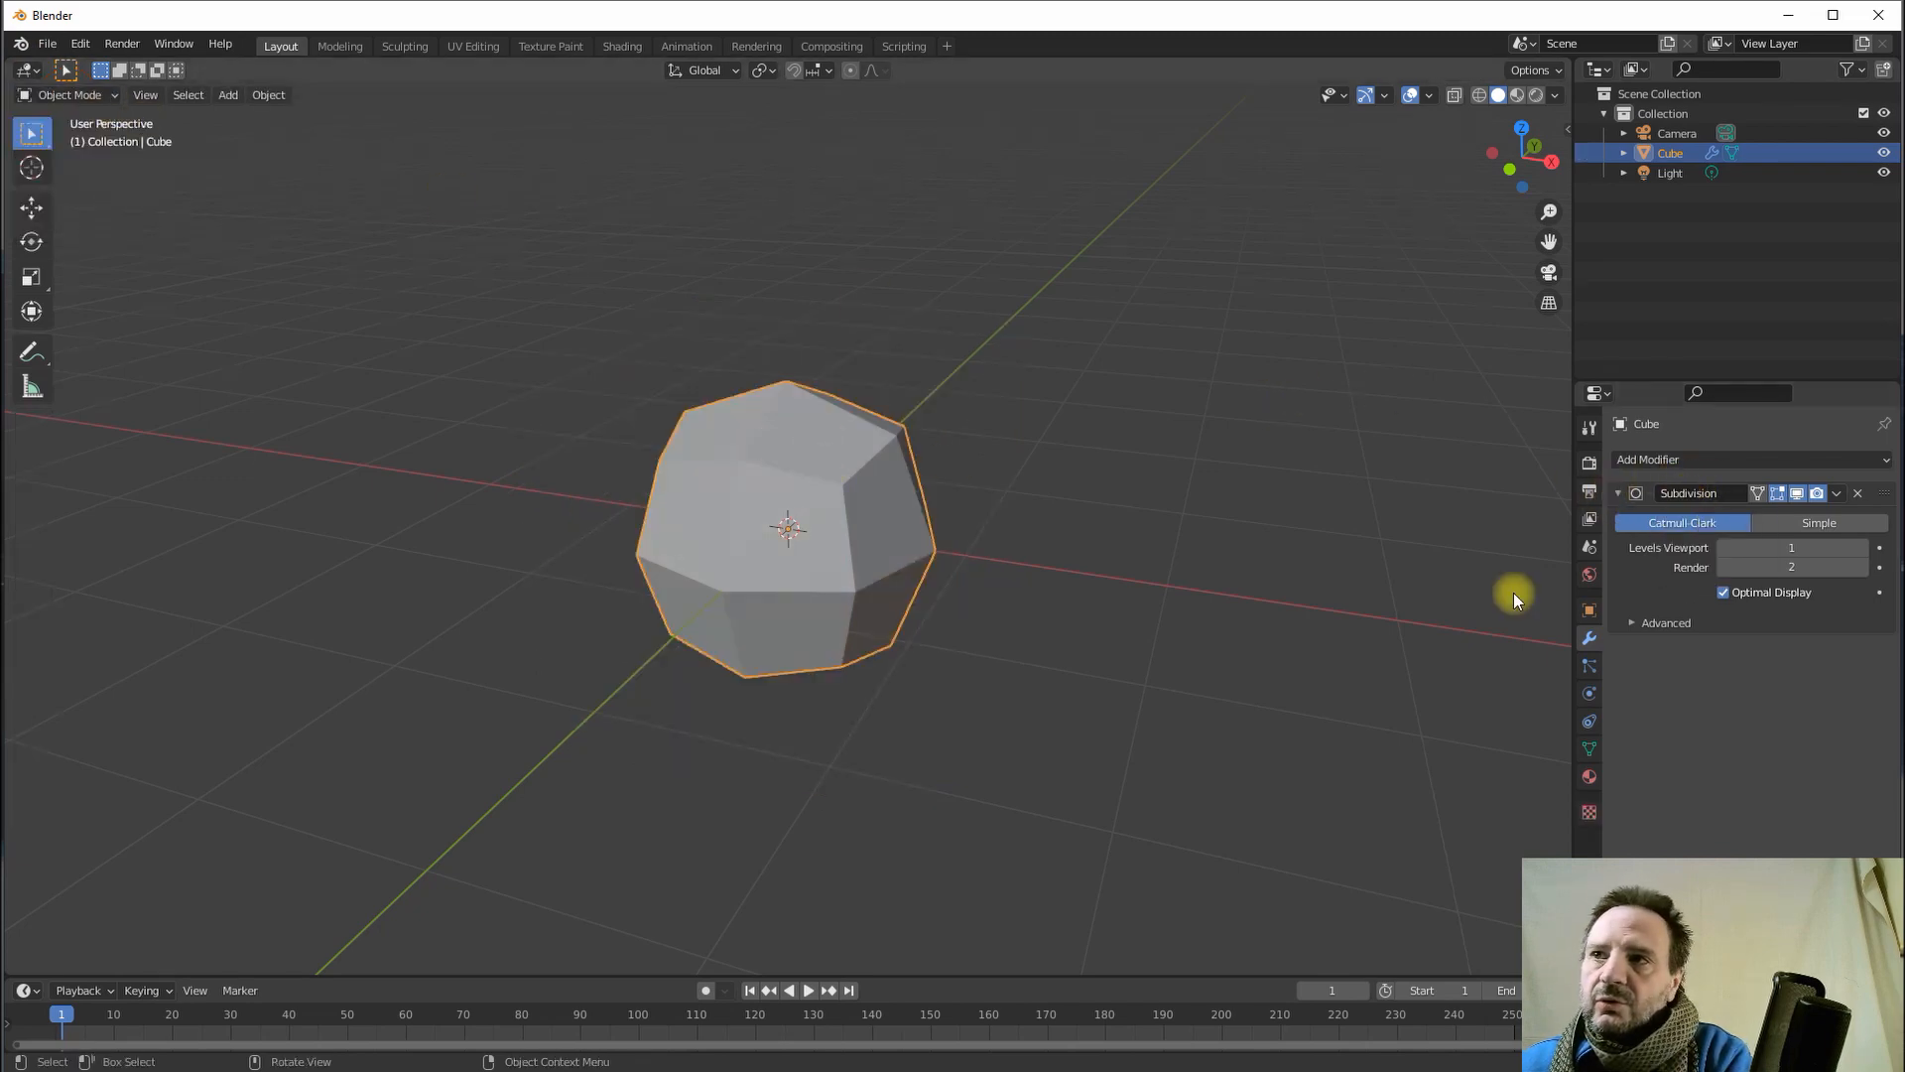
# - Raise the Subdivision modifier's viewport levels to 3
pyautogui.click(1861, 547)
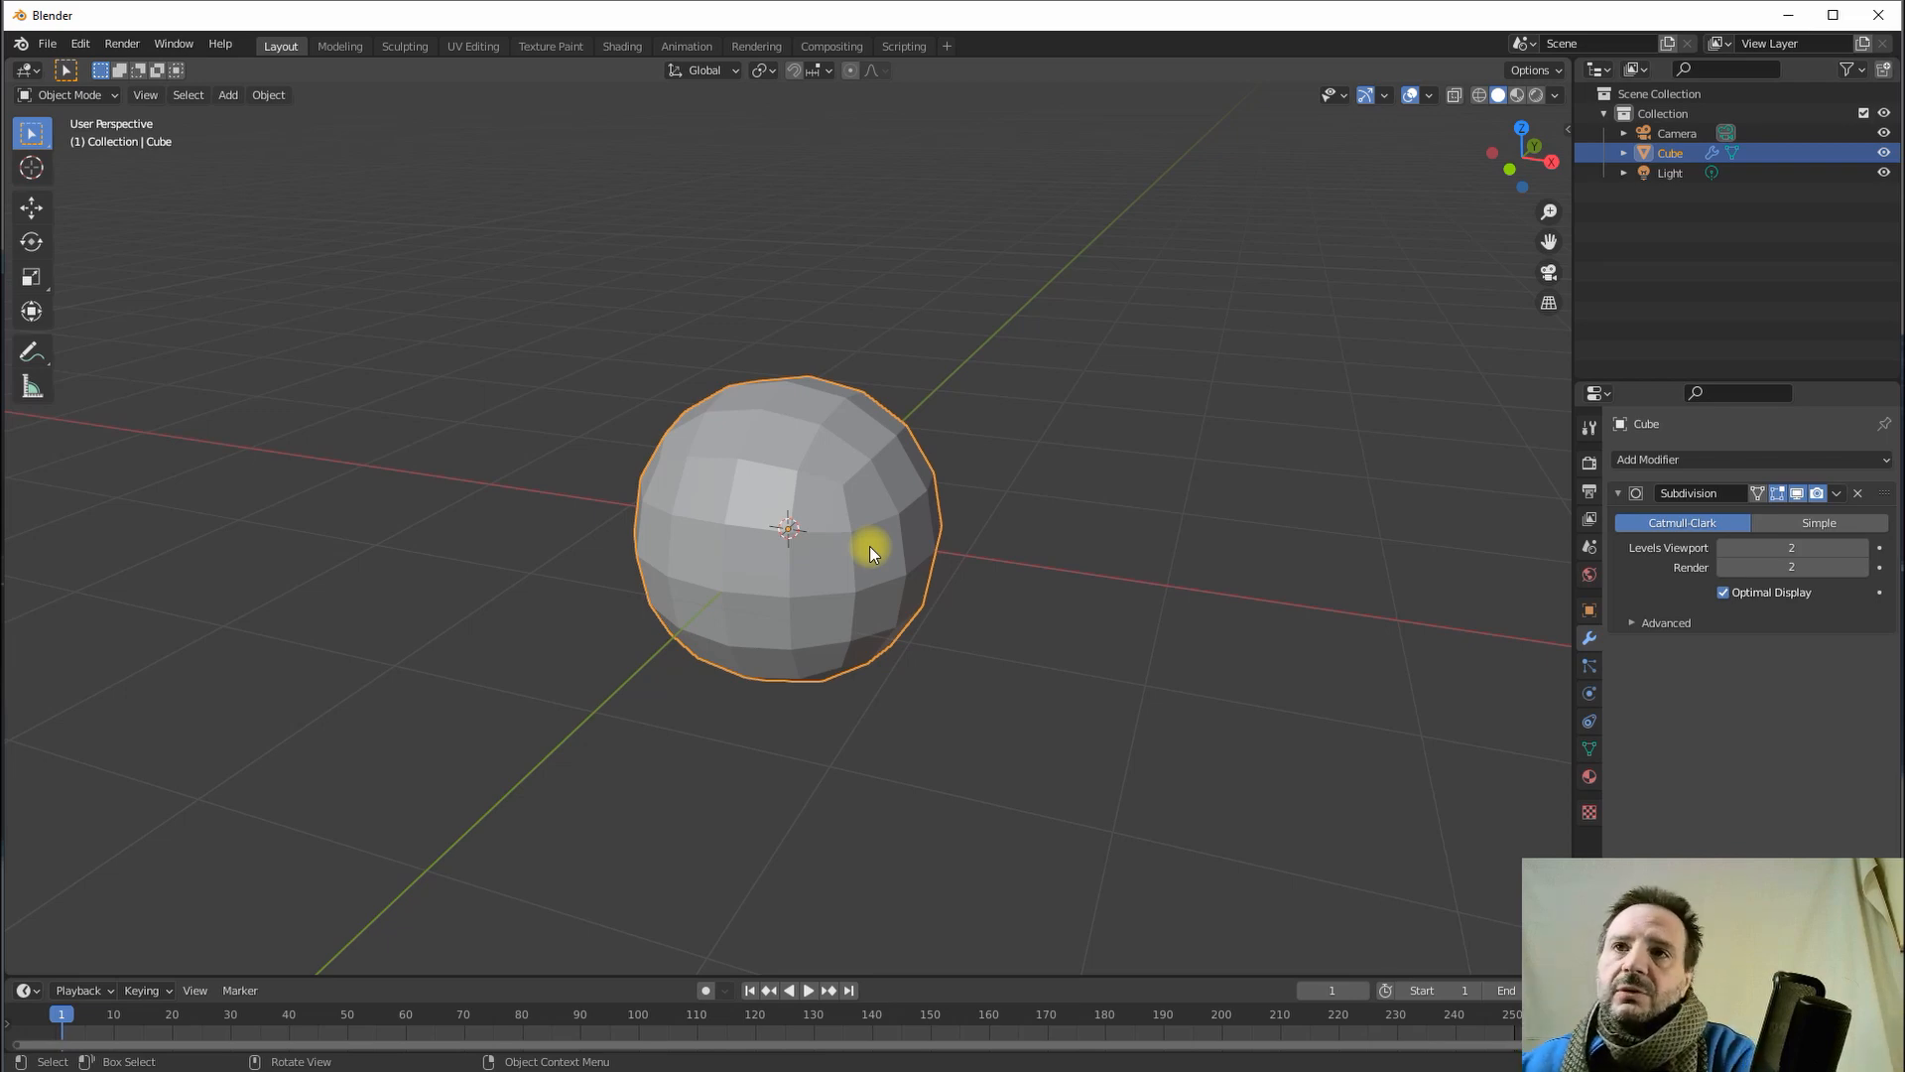
pyautogui.moveTo(735, 514); pyautogui.dragTo(961, 531, button='middle')
pyautogui.click(1857, 544)
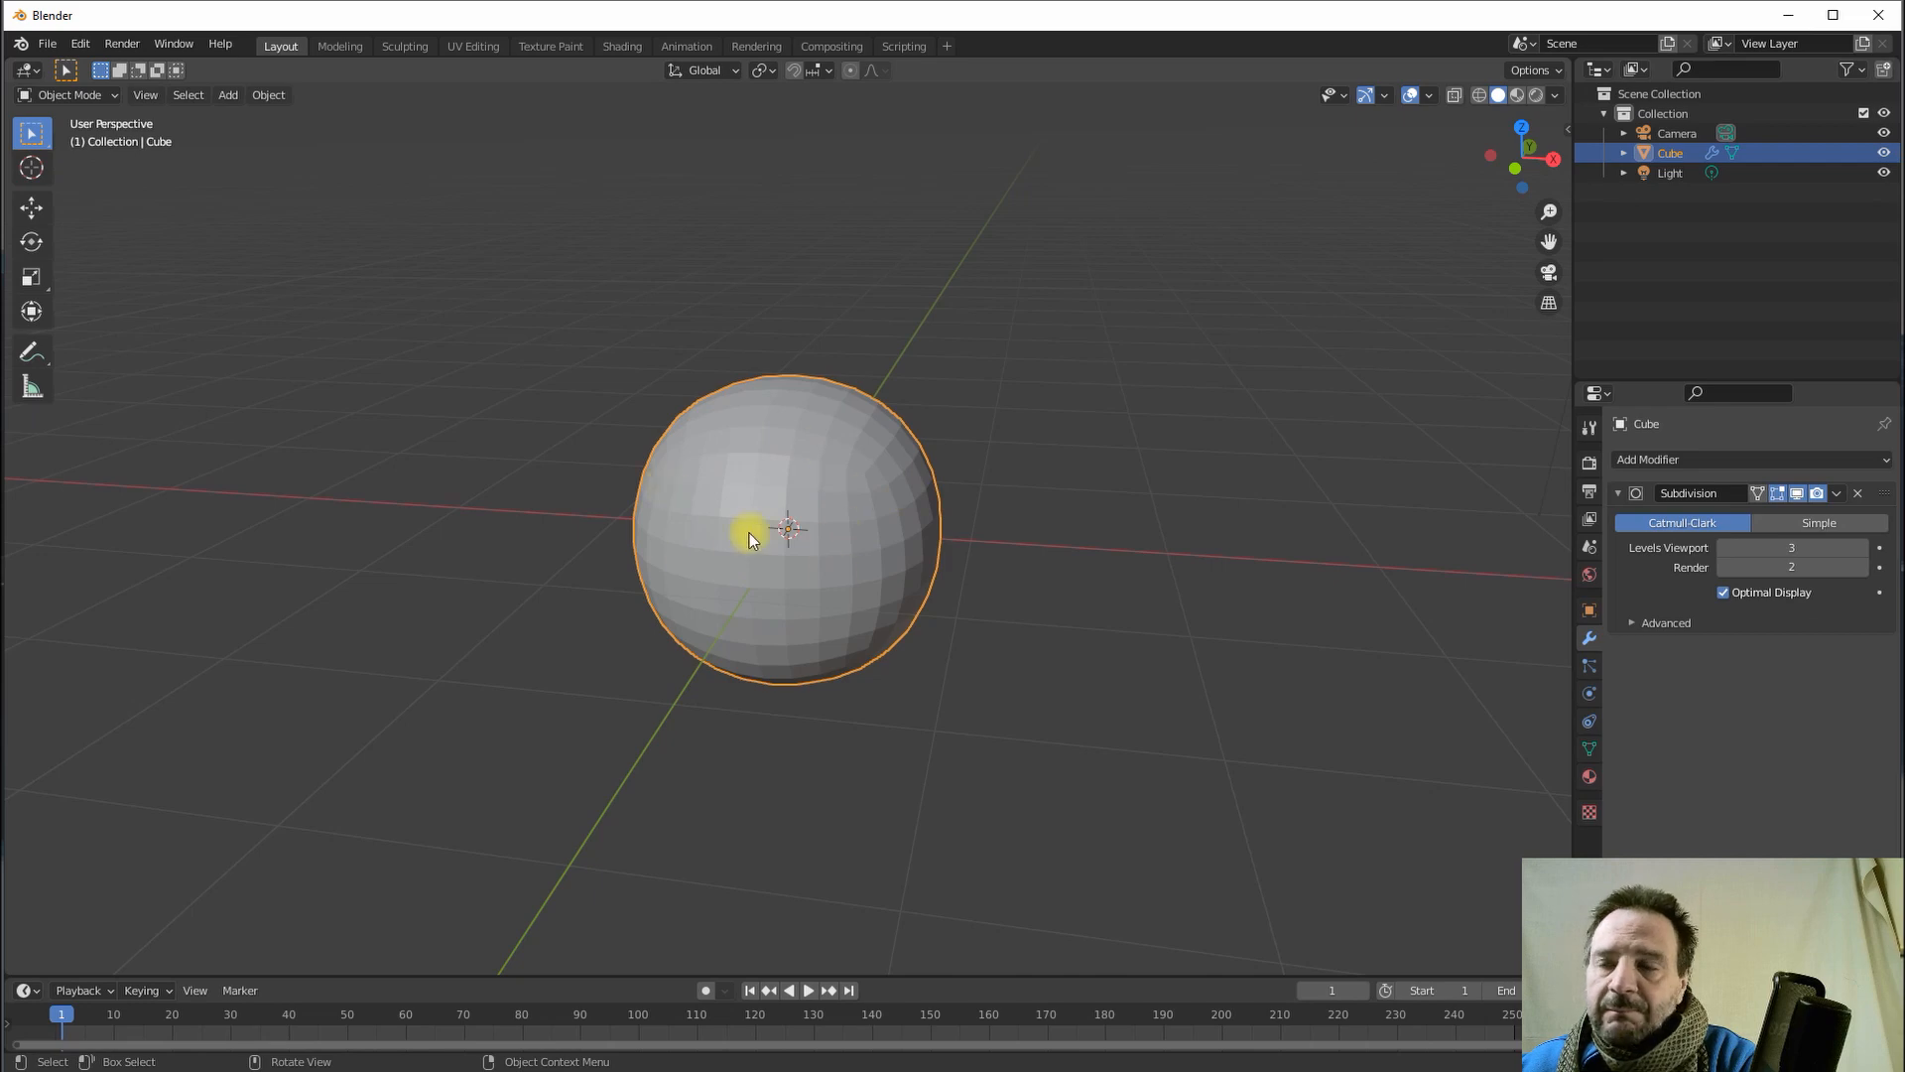
pyautogui.moveTo(1337, 522); pyautogui.dragTo(792, 379, button='middle')
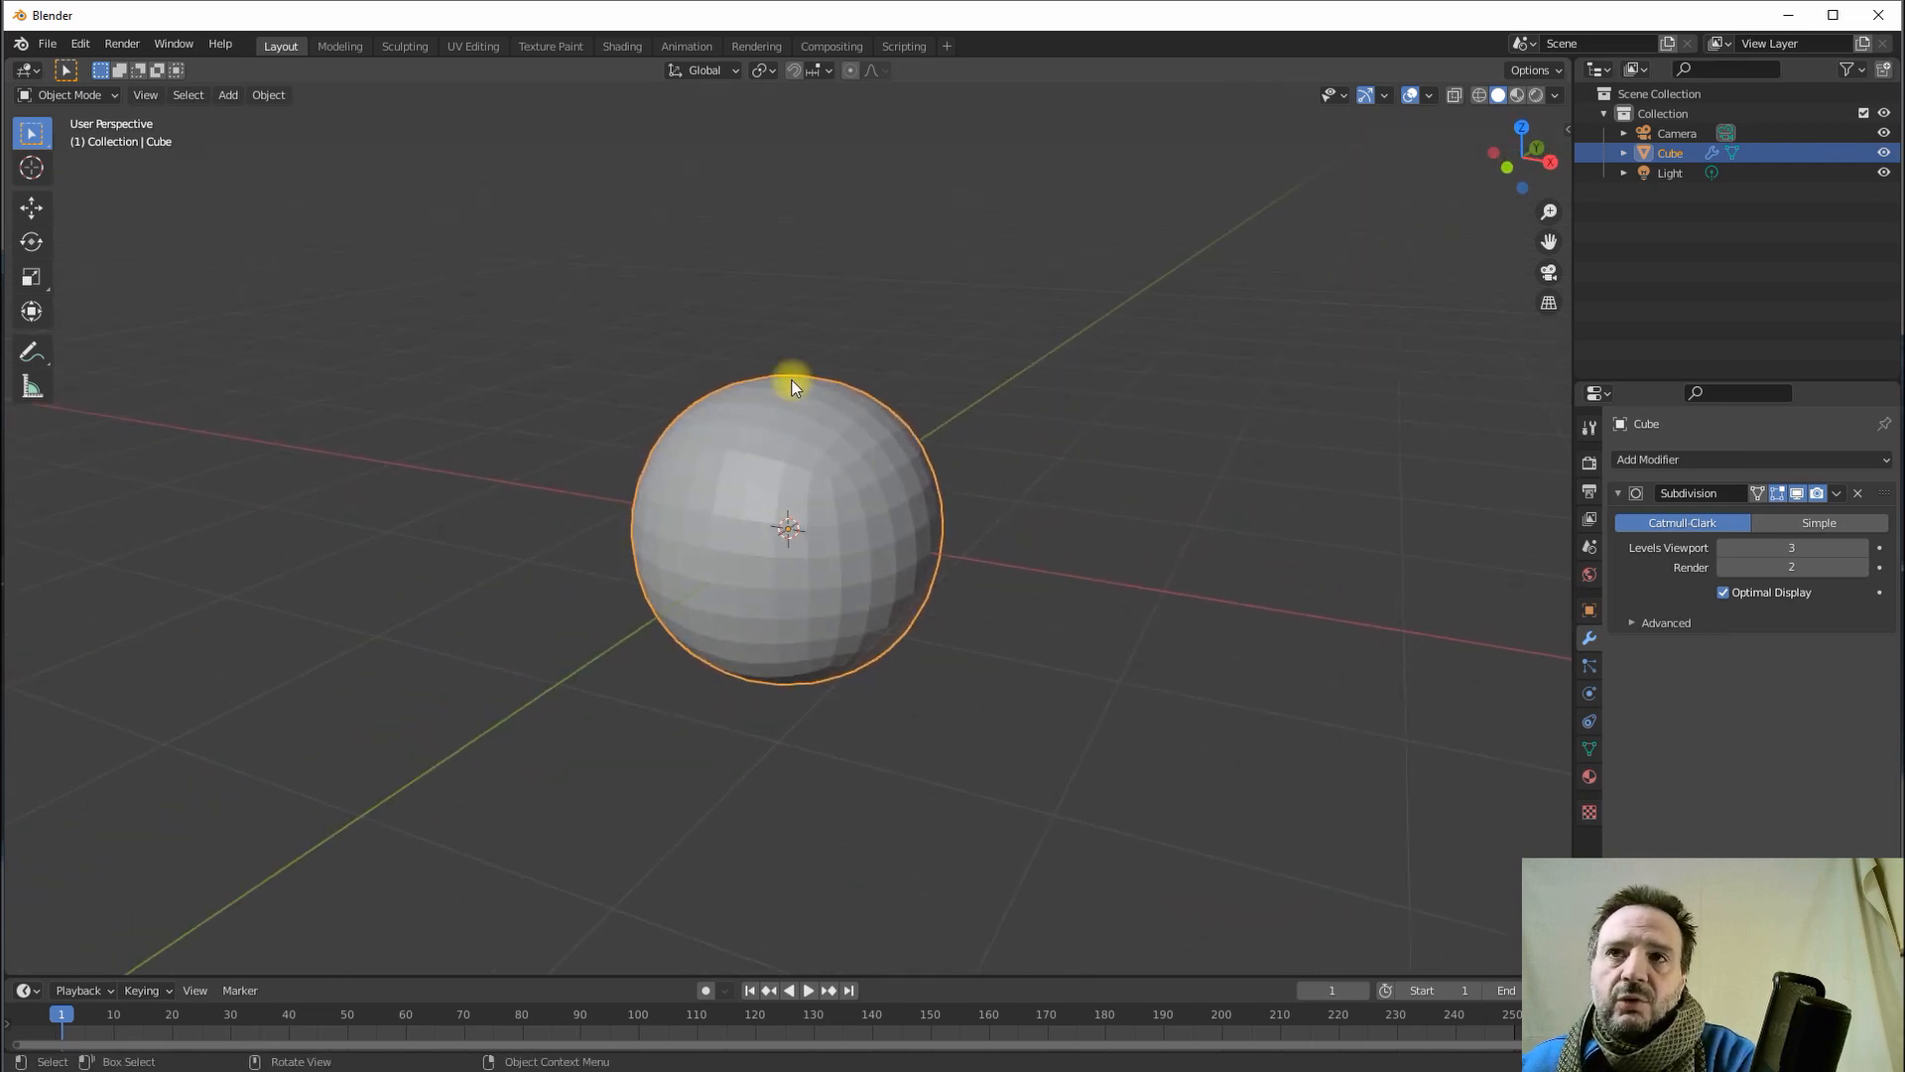
# - Apply smooth shading to the subdivided cube
pyautogui.click(266, 94)
pyautogui.click(308, 490)
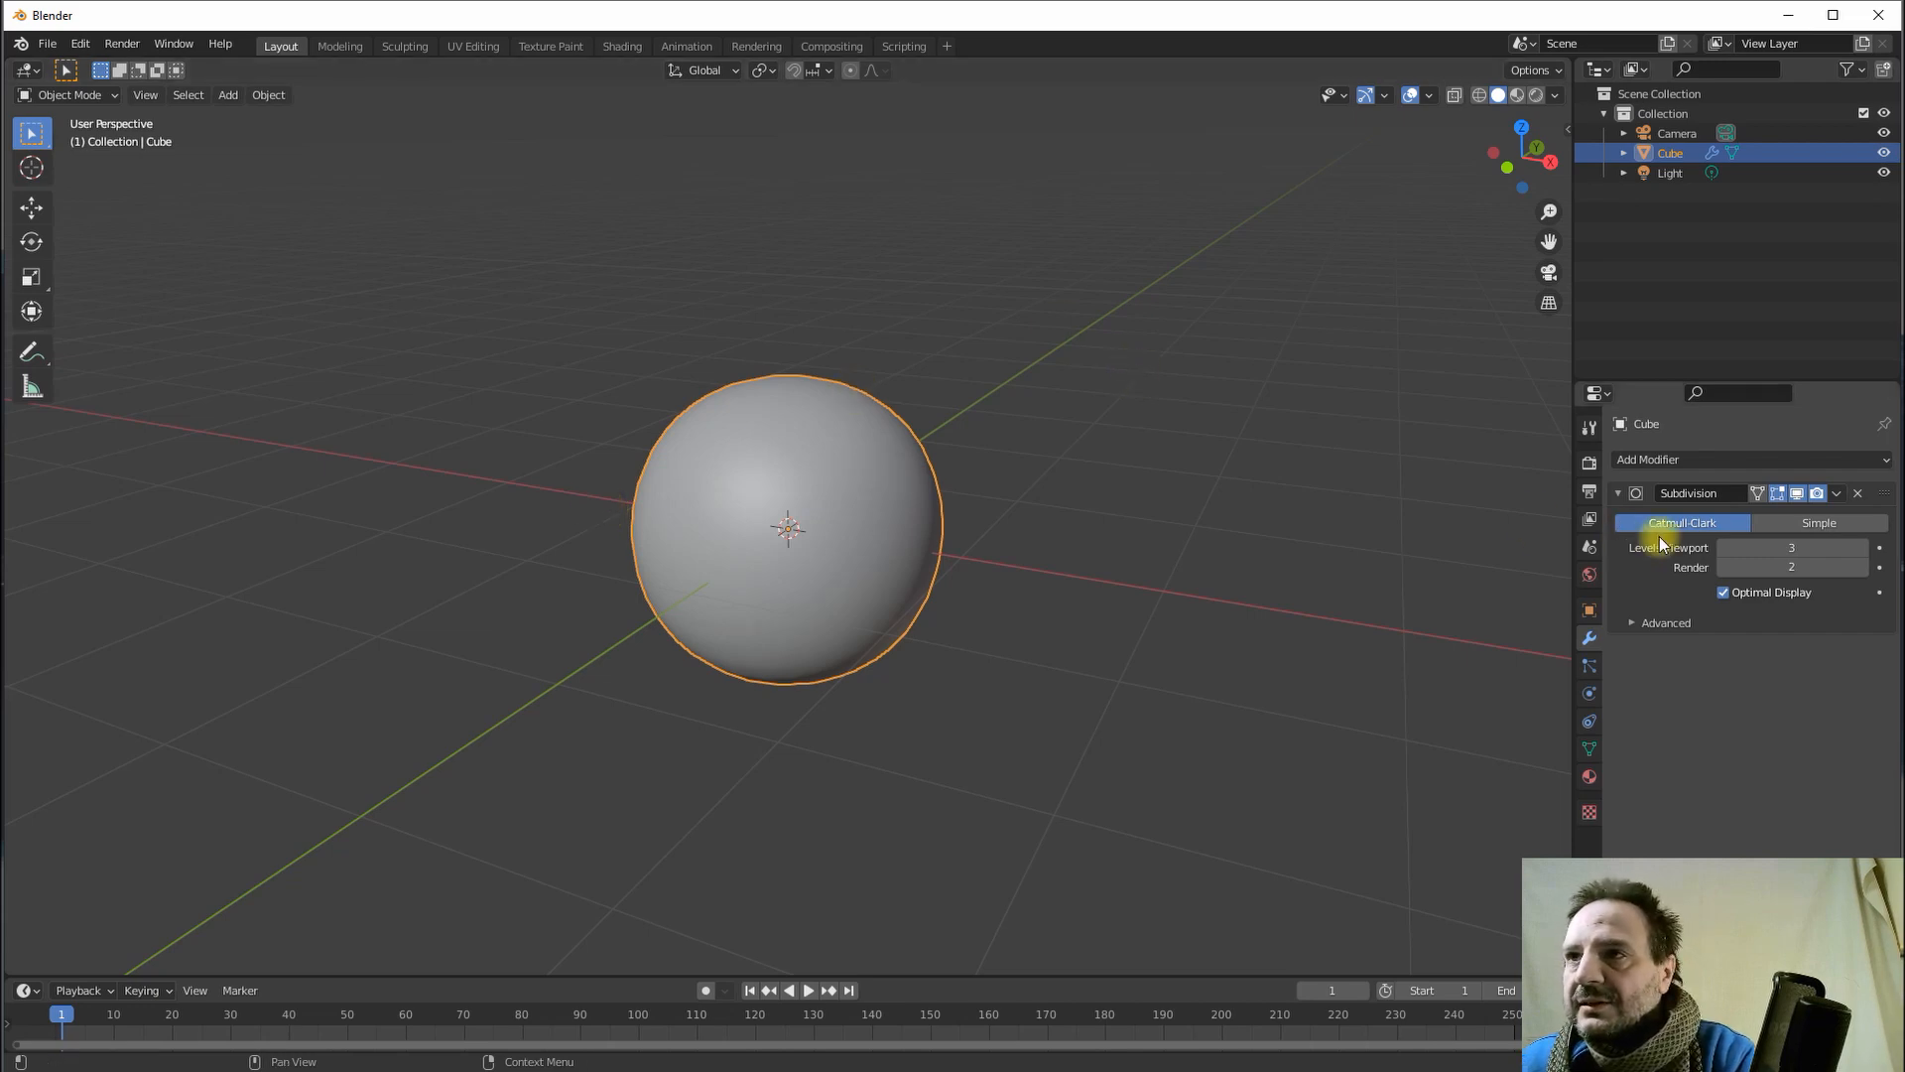
pyautogui.moveTo(735, 445); pyautogui.dragTo(794, 417, button='middle')
# - Add a Cast modifier with the Sphere shape to the cube and set its factor to 1
pyautogui.press('KP_1')
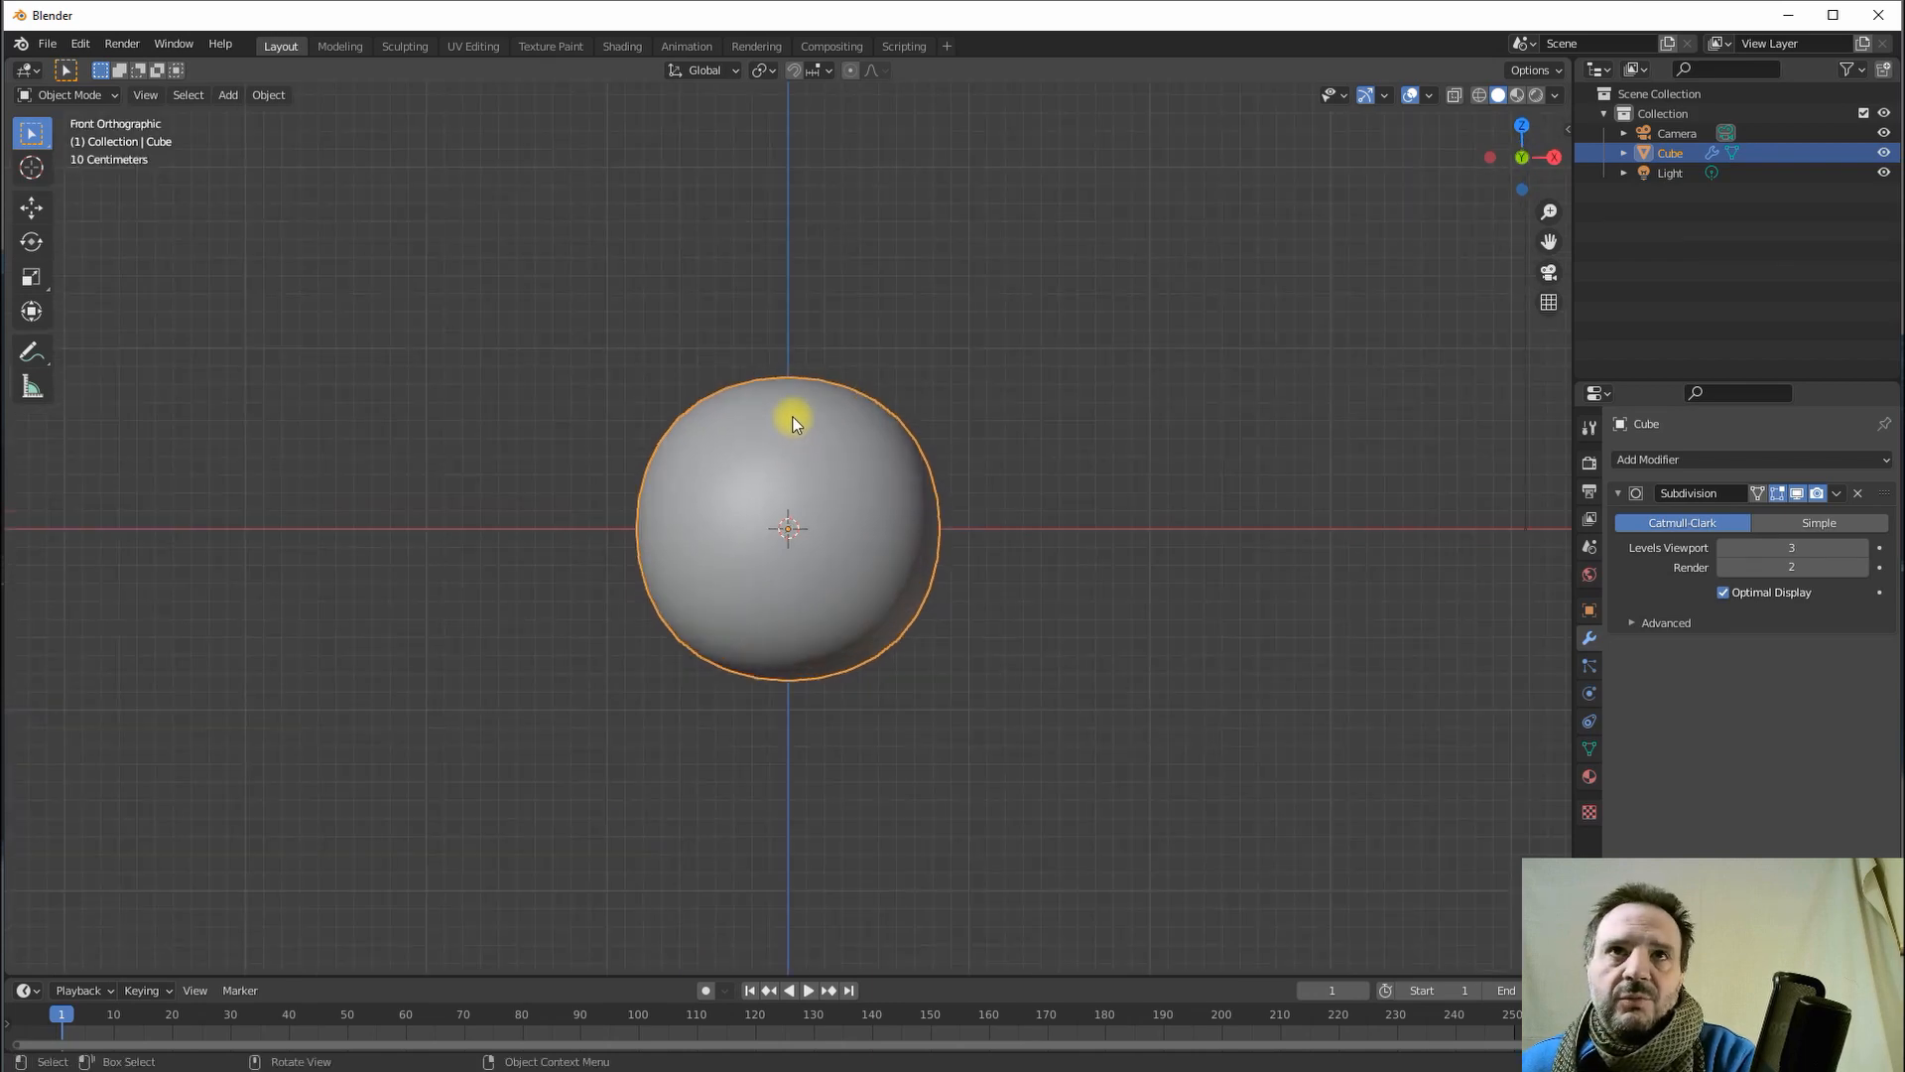
pyautogui.click(147, 96)
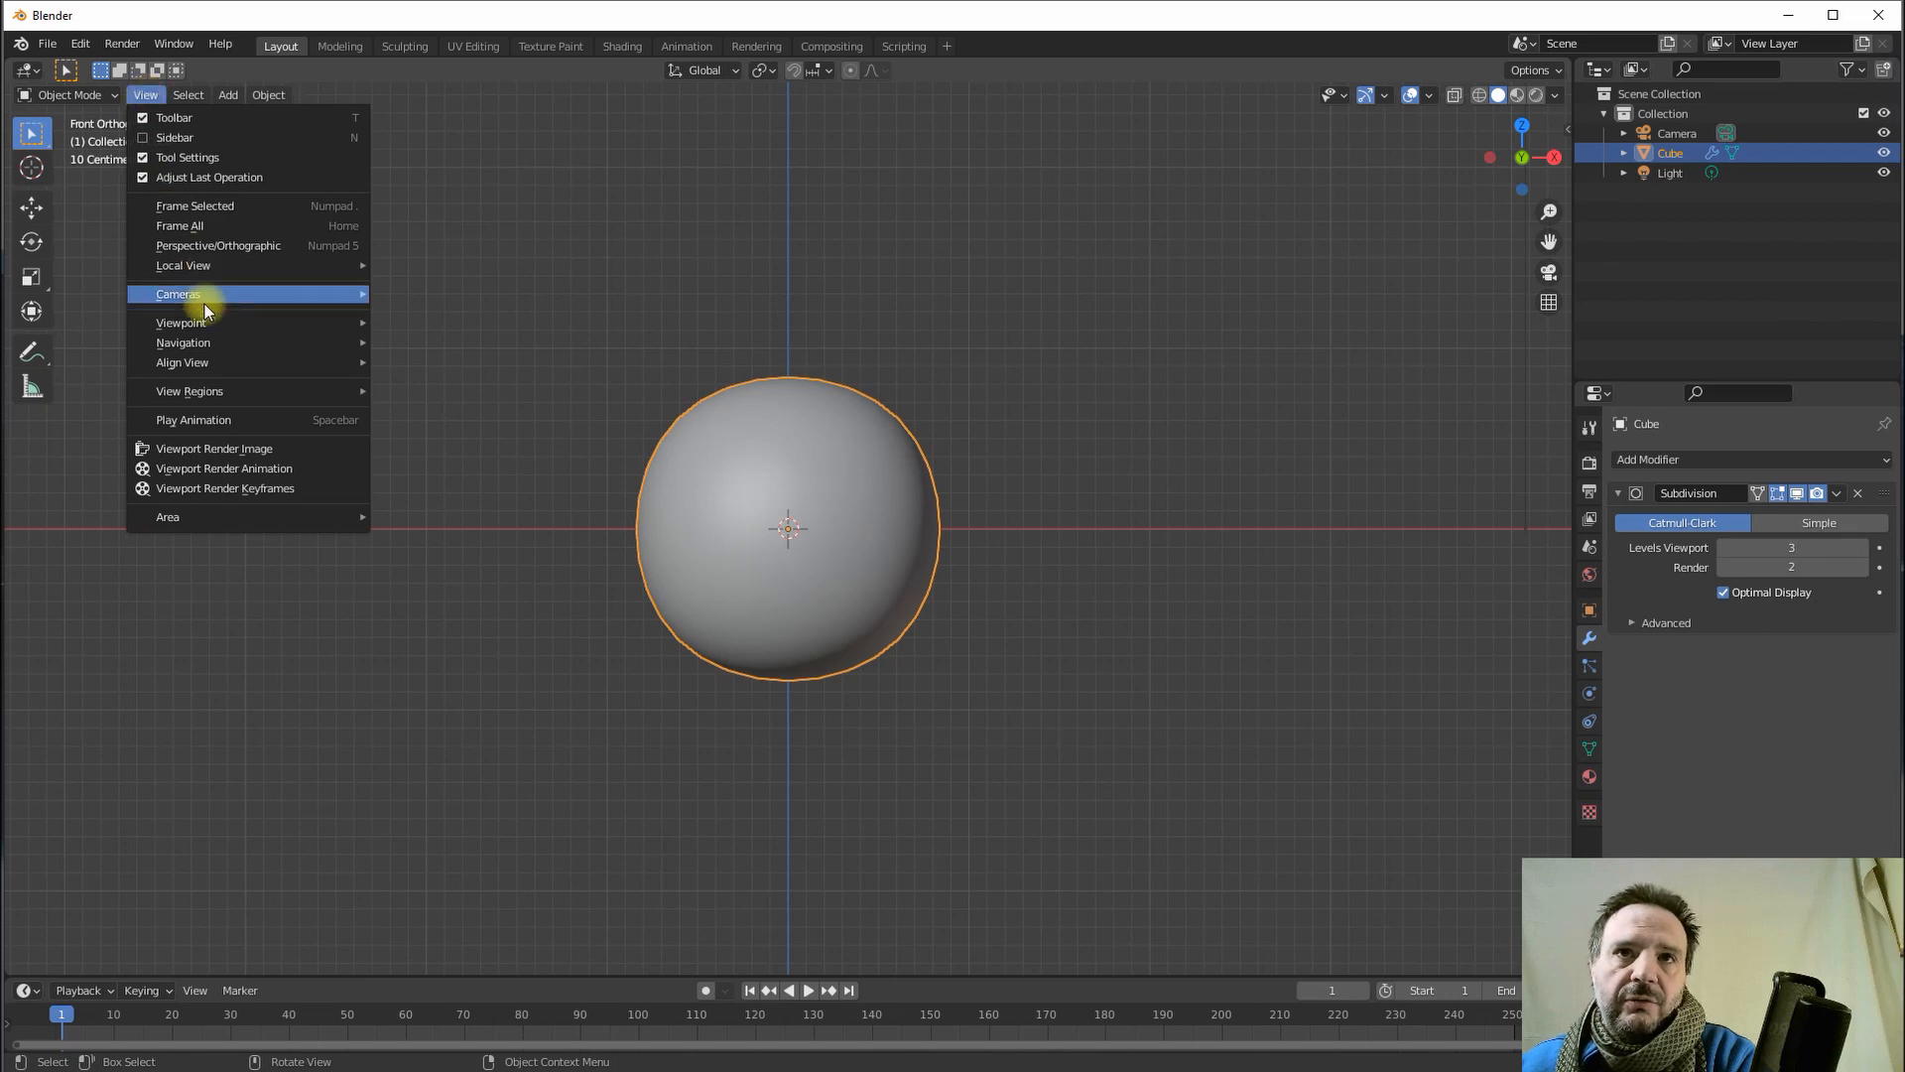
pyautogui.moveTo(195, 323)
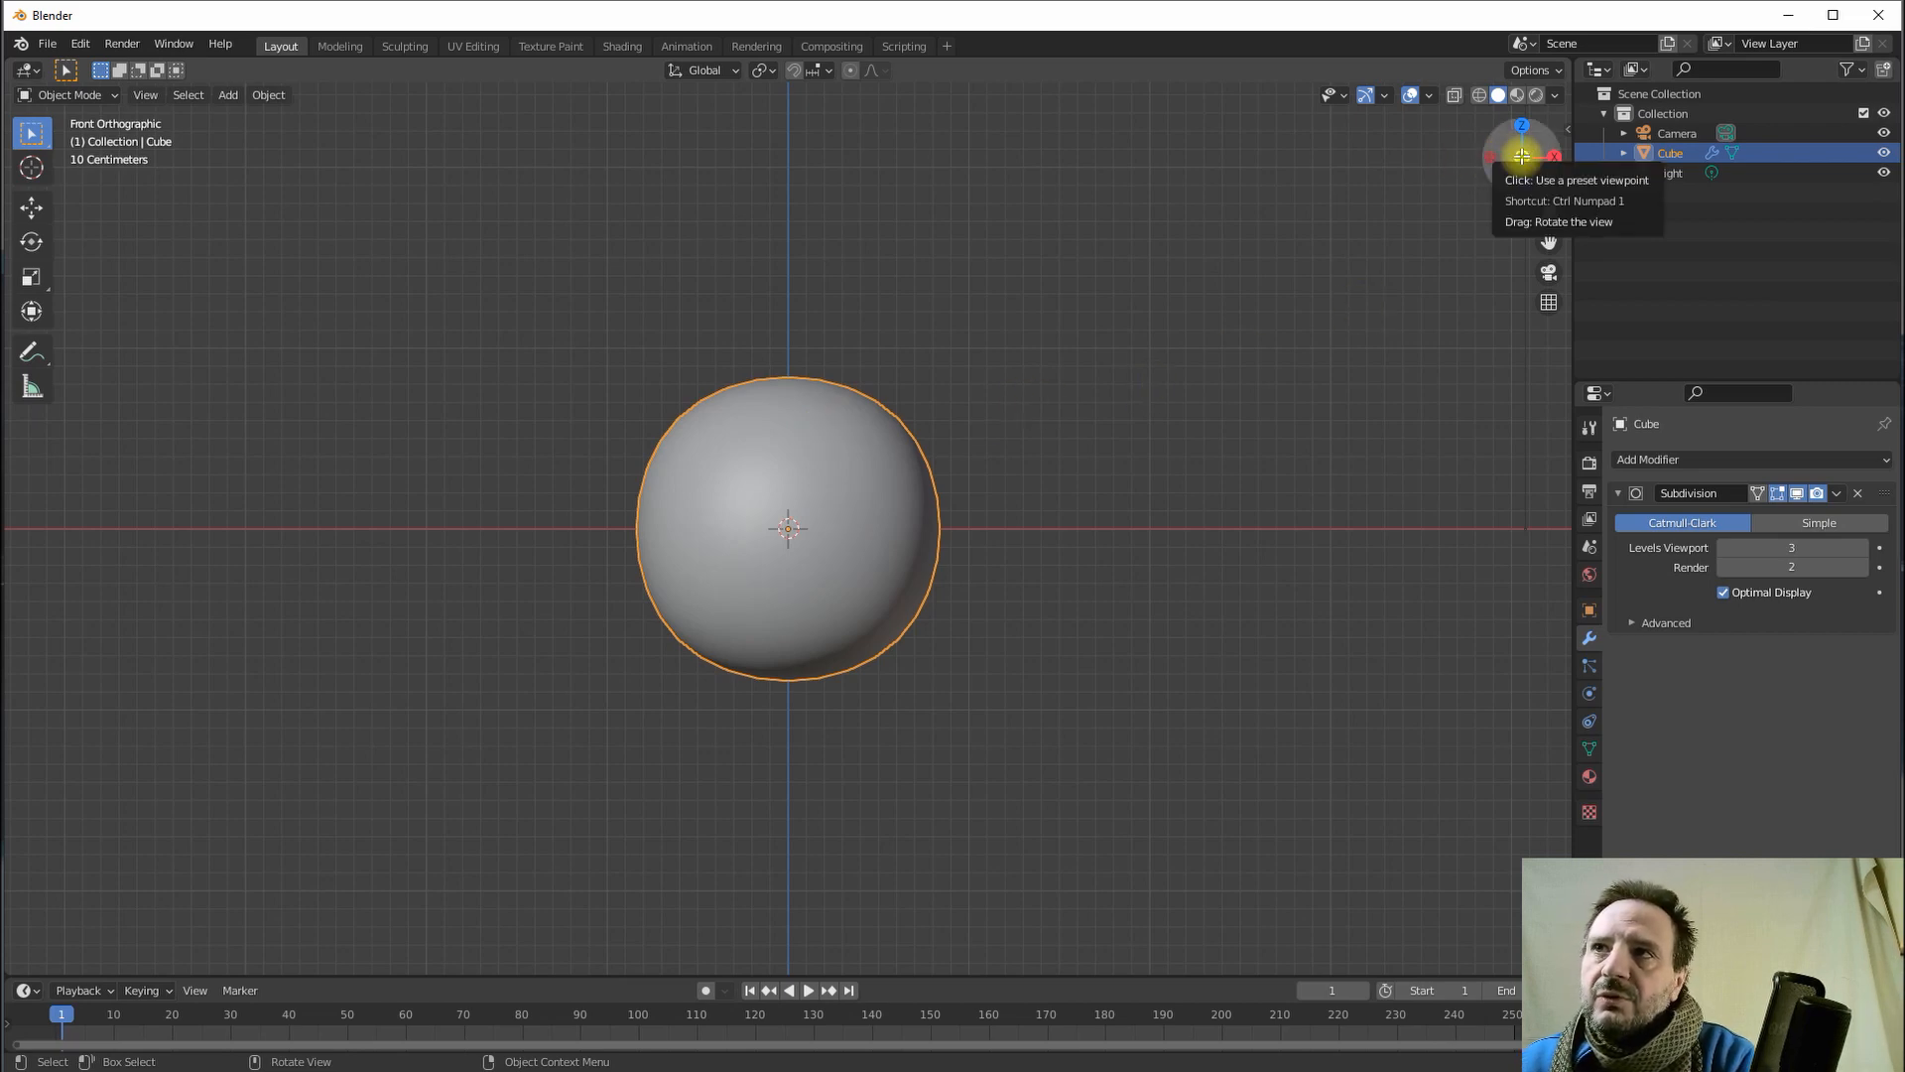
pyautogui.moveTo(1522, 157); pyautogui.dragTo(1520, 158)
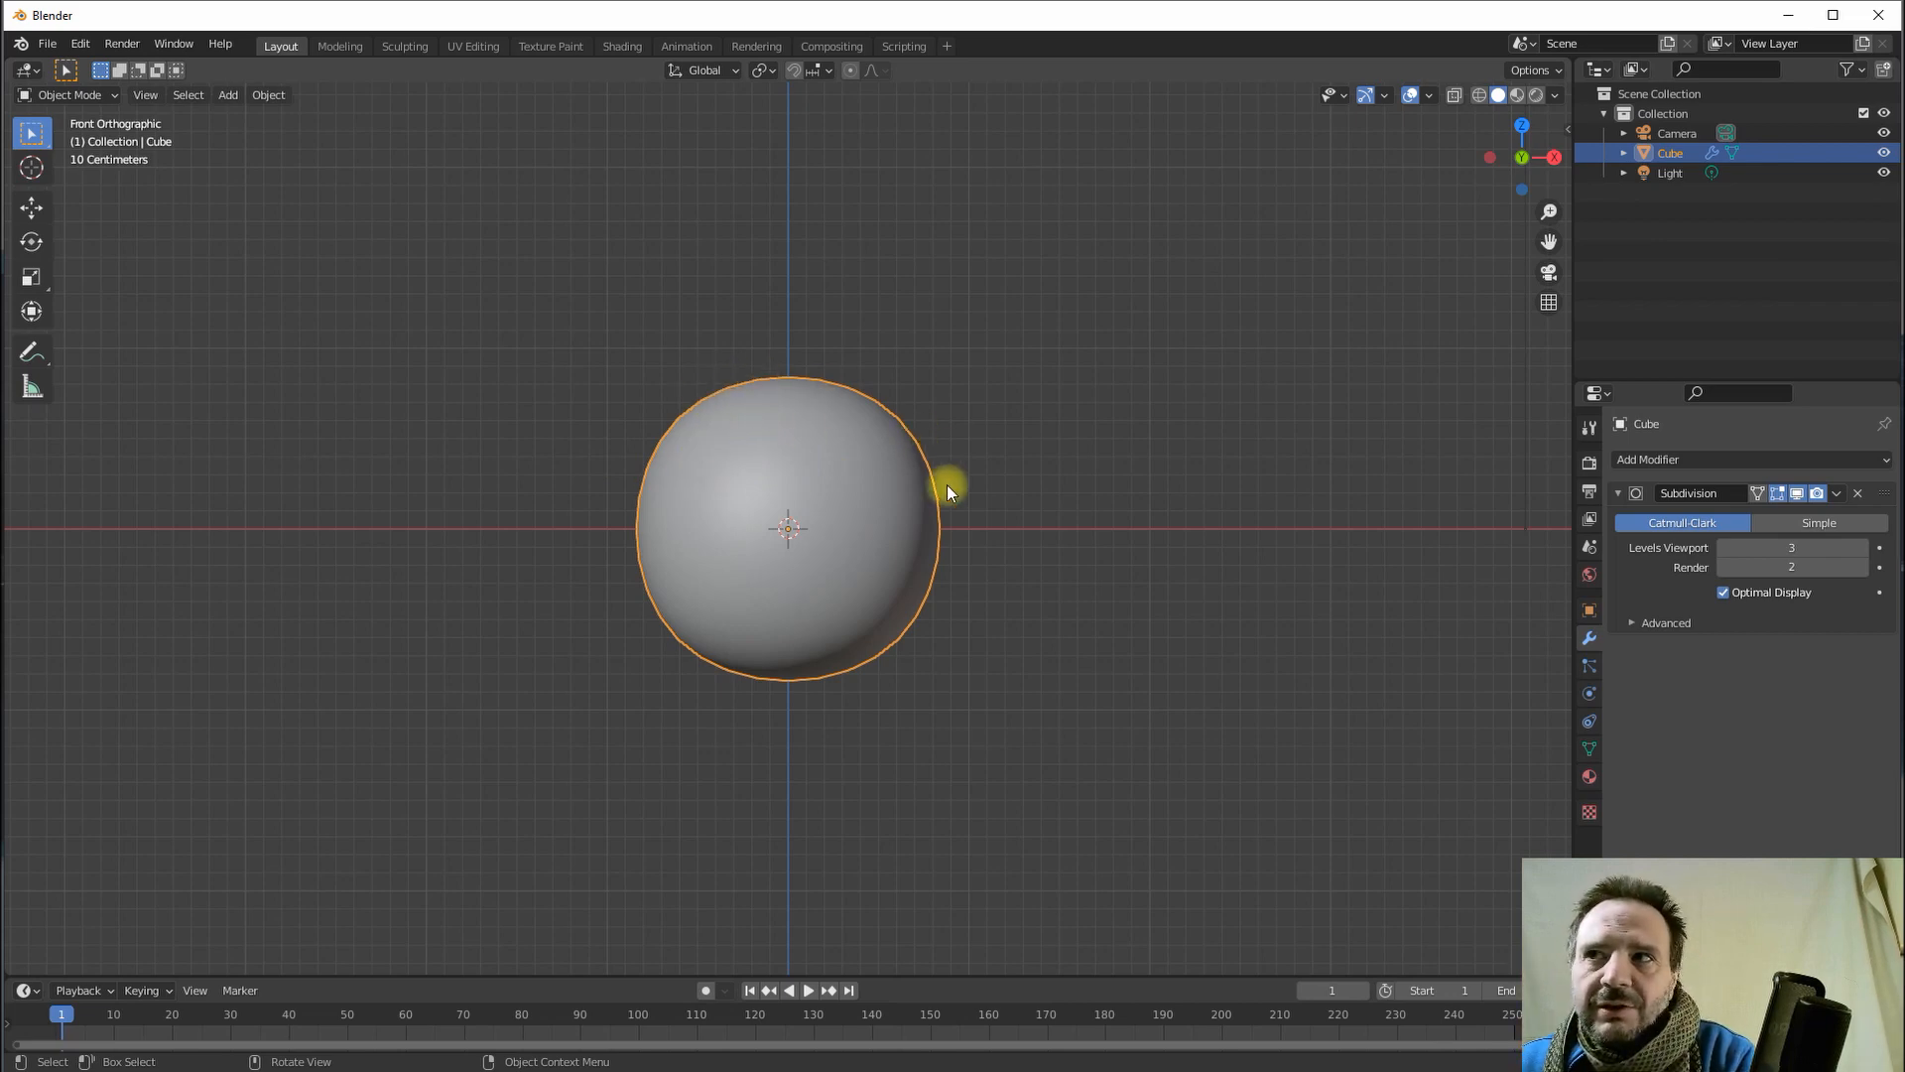
pyautogui.click(1679, 460)
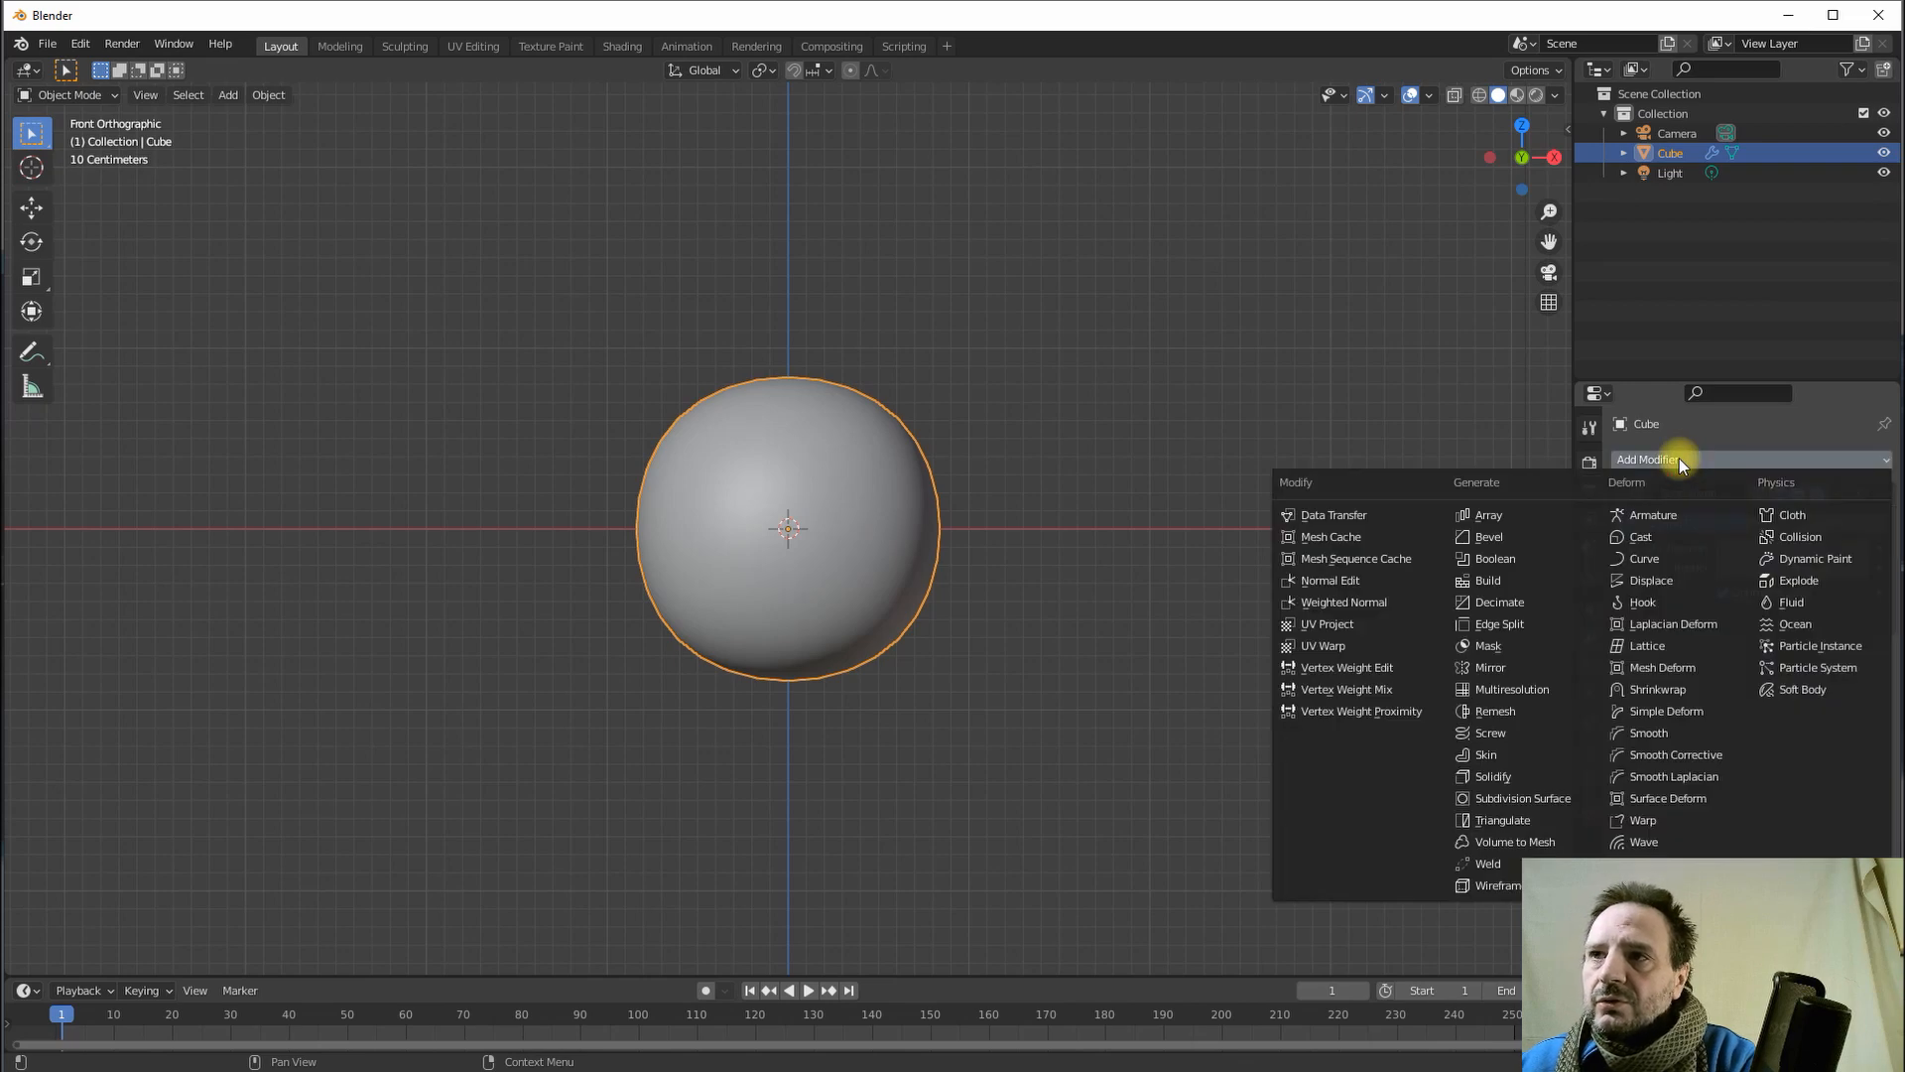
pyautogui.click(1647, 535)
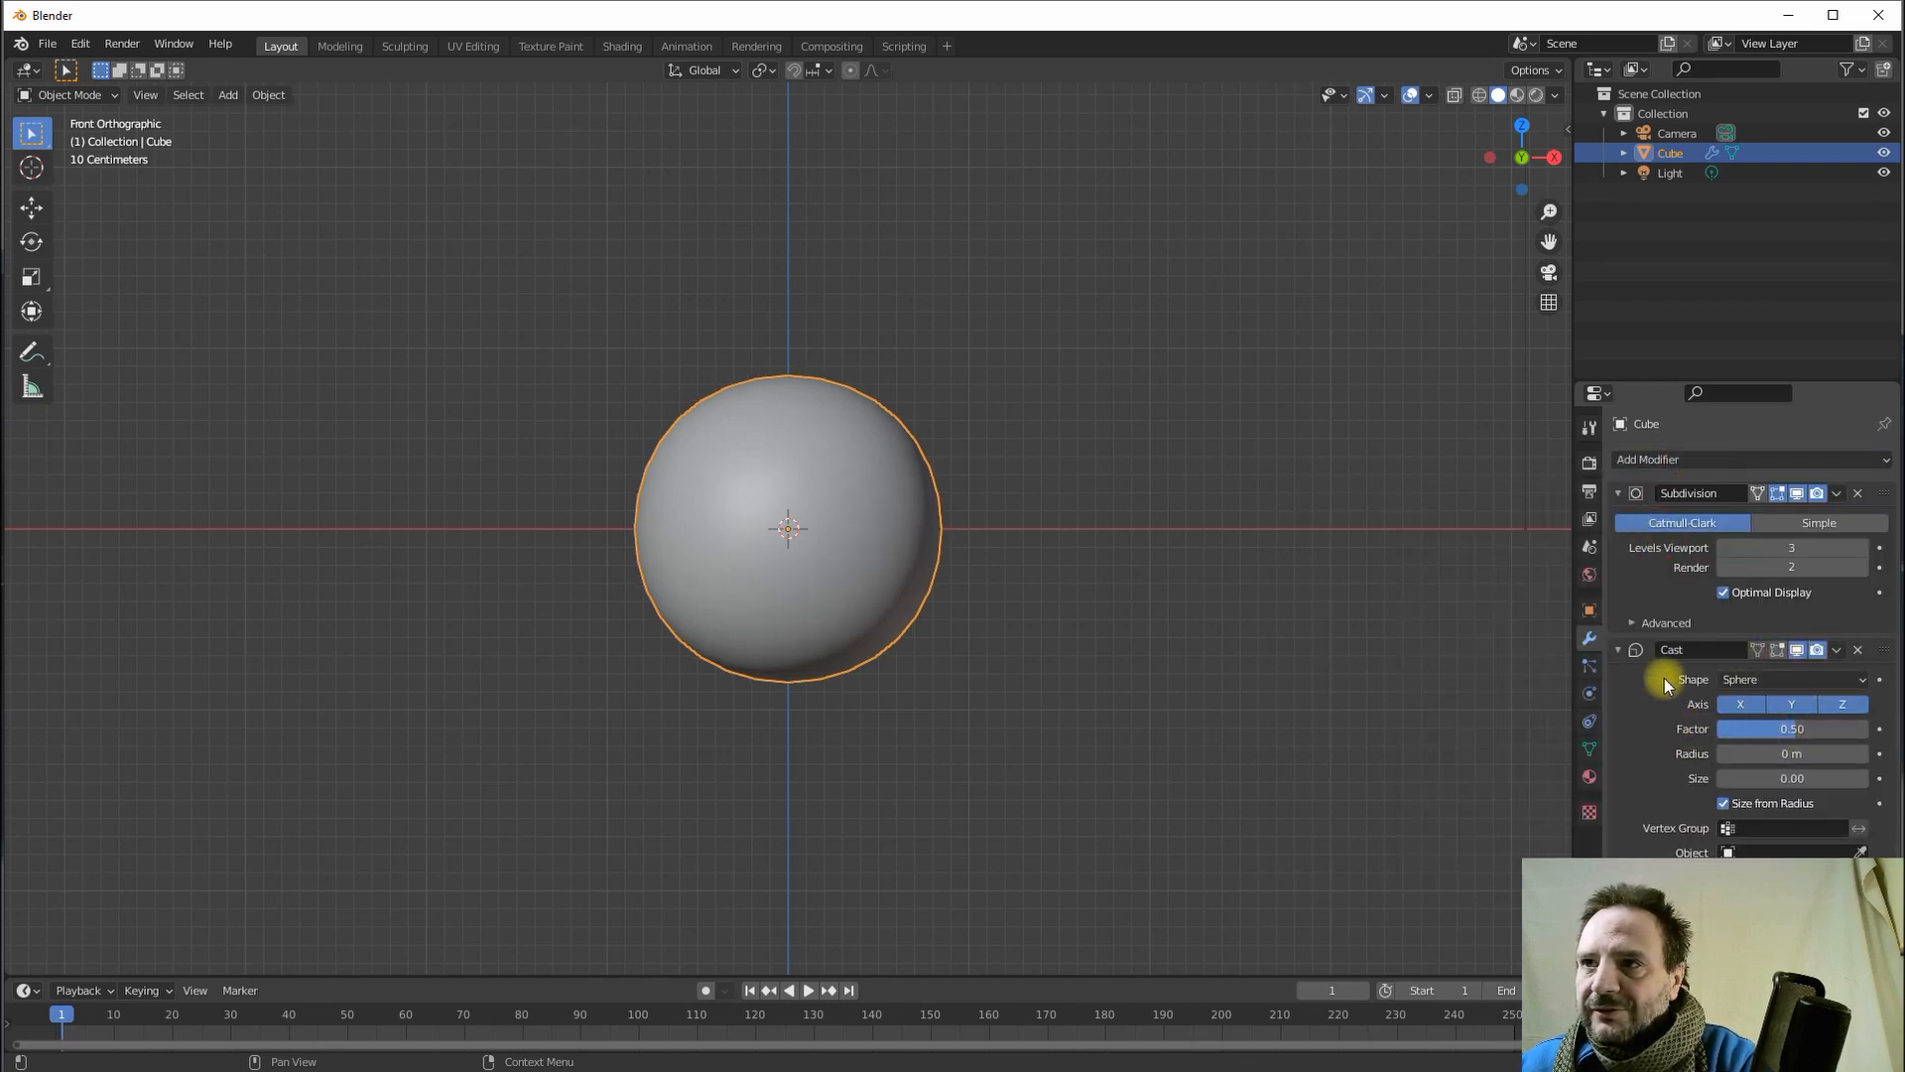
pyautogui.click(1777, 730)
pyautogui.write('1')
pyautogui.press('Return')
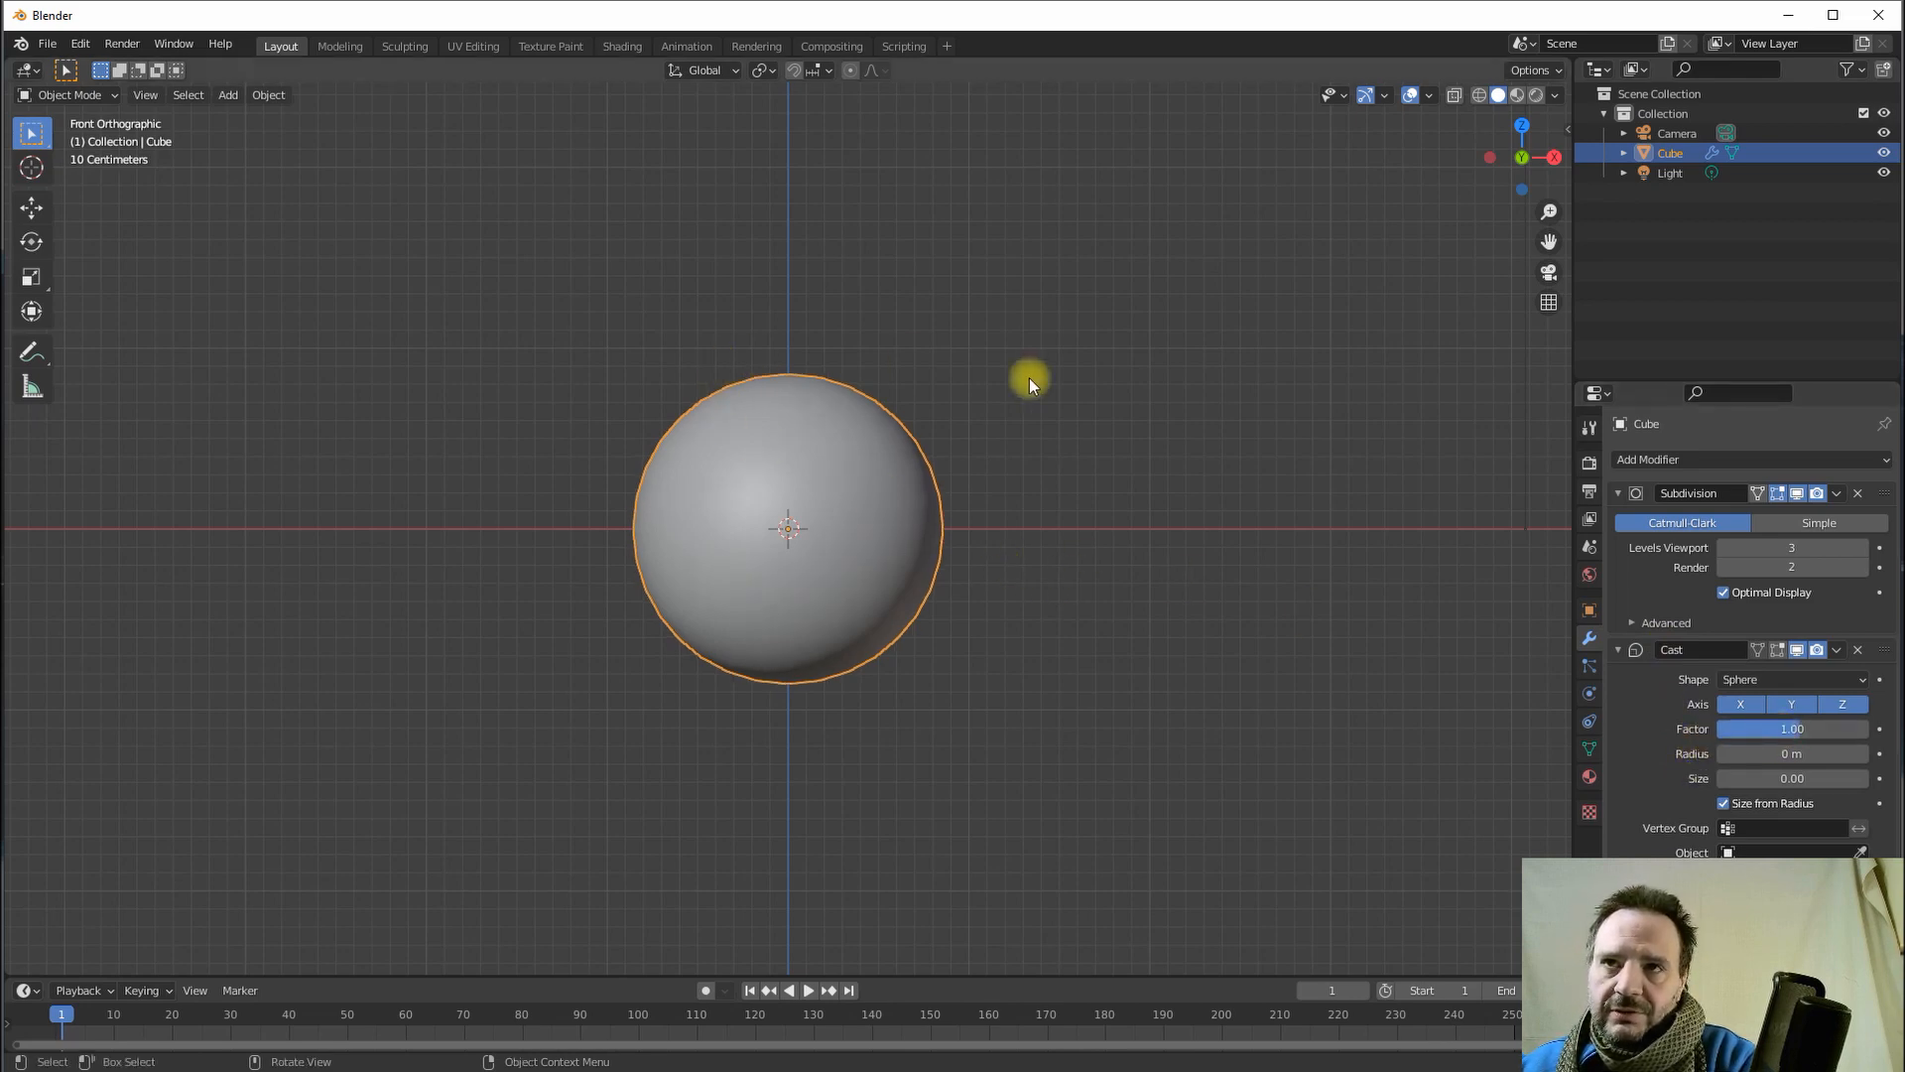
# - Switch the Cast modifier's viewport display off and on repeatedly to compare the object's roundness with and without it
pyautogui.click(1797, 651)
pyautogui.click(1797, 651)
pyautogui.click(1797, 651)
pyautogui.click(1797, 651)
pyautogui.click(1797, 651)
pyautogui.click(1797, 651)
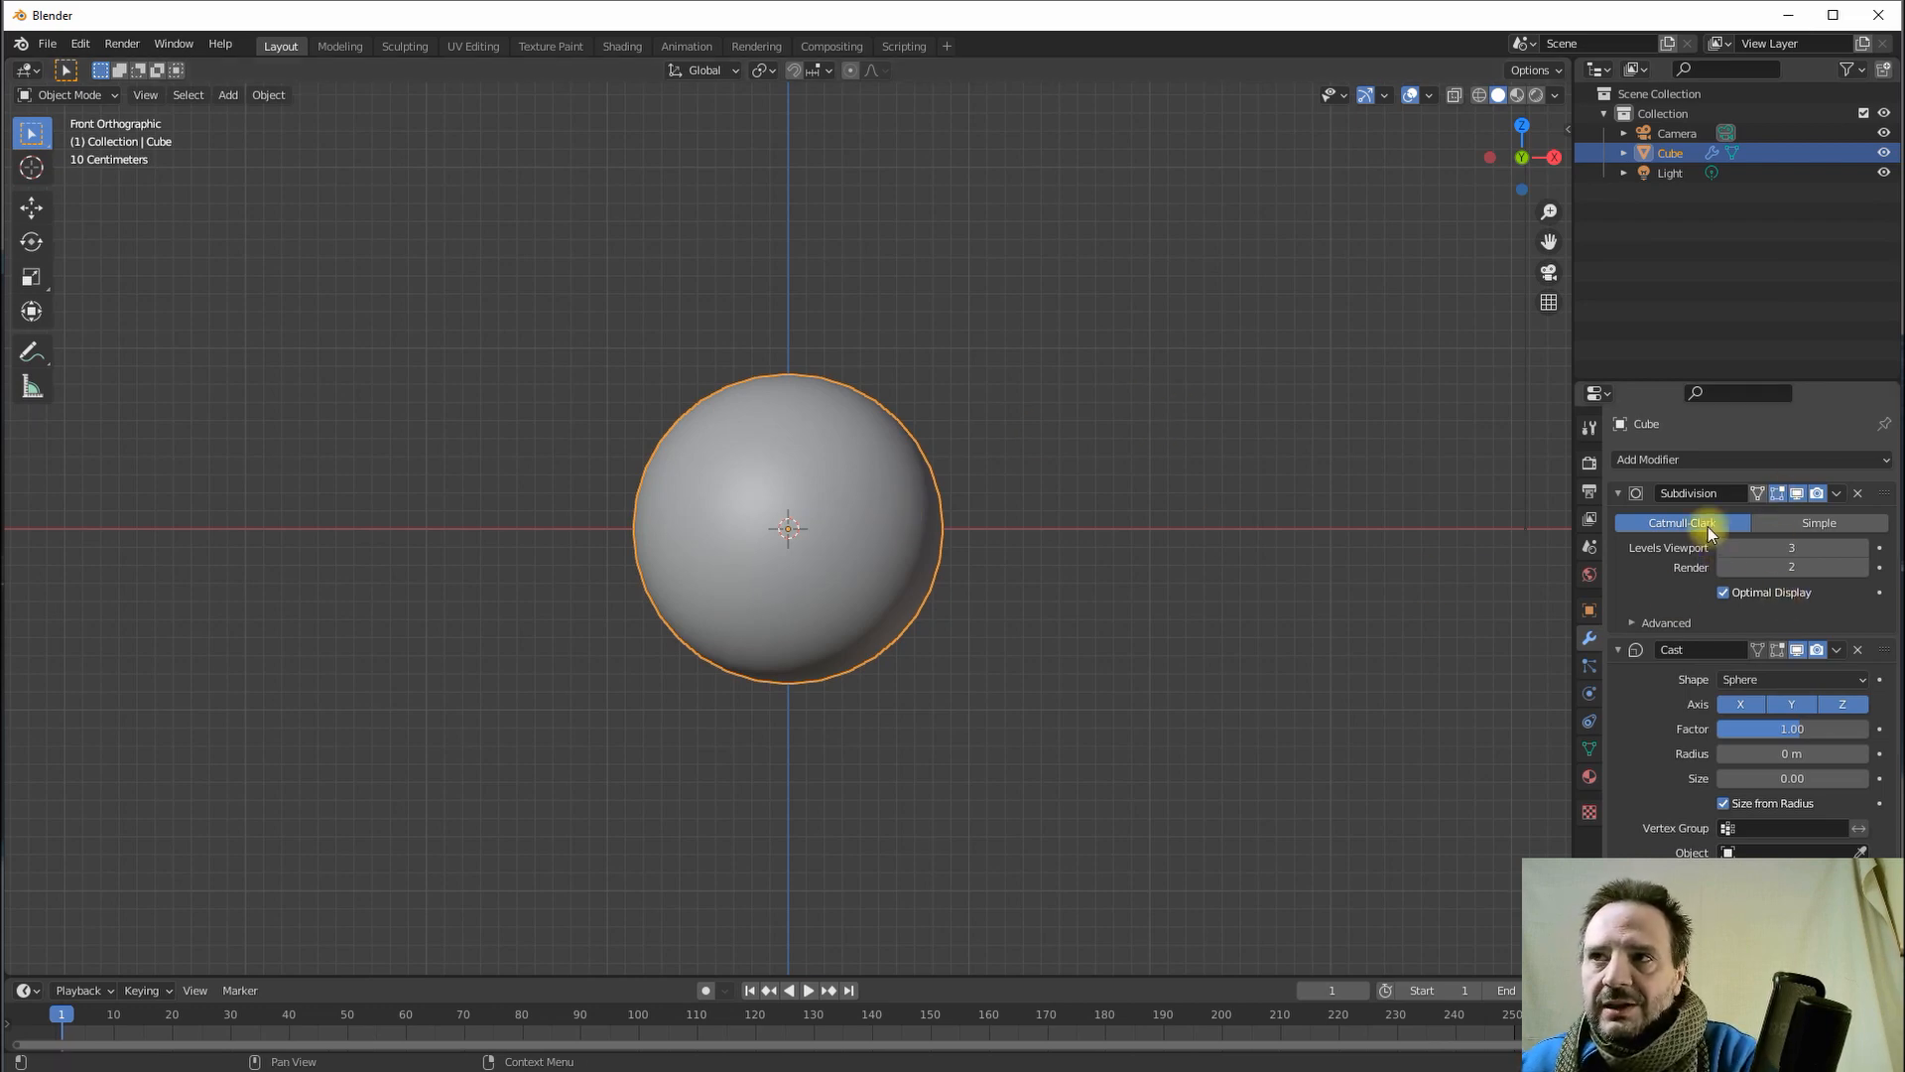
pyautogui.moveTo(889, 461); pyautogui.dragTo(907, 545, button='middle')
pyautogui.moveTo(858, 550); pyautogui.dragTo(900, 463, button='middle')
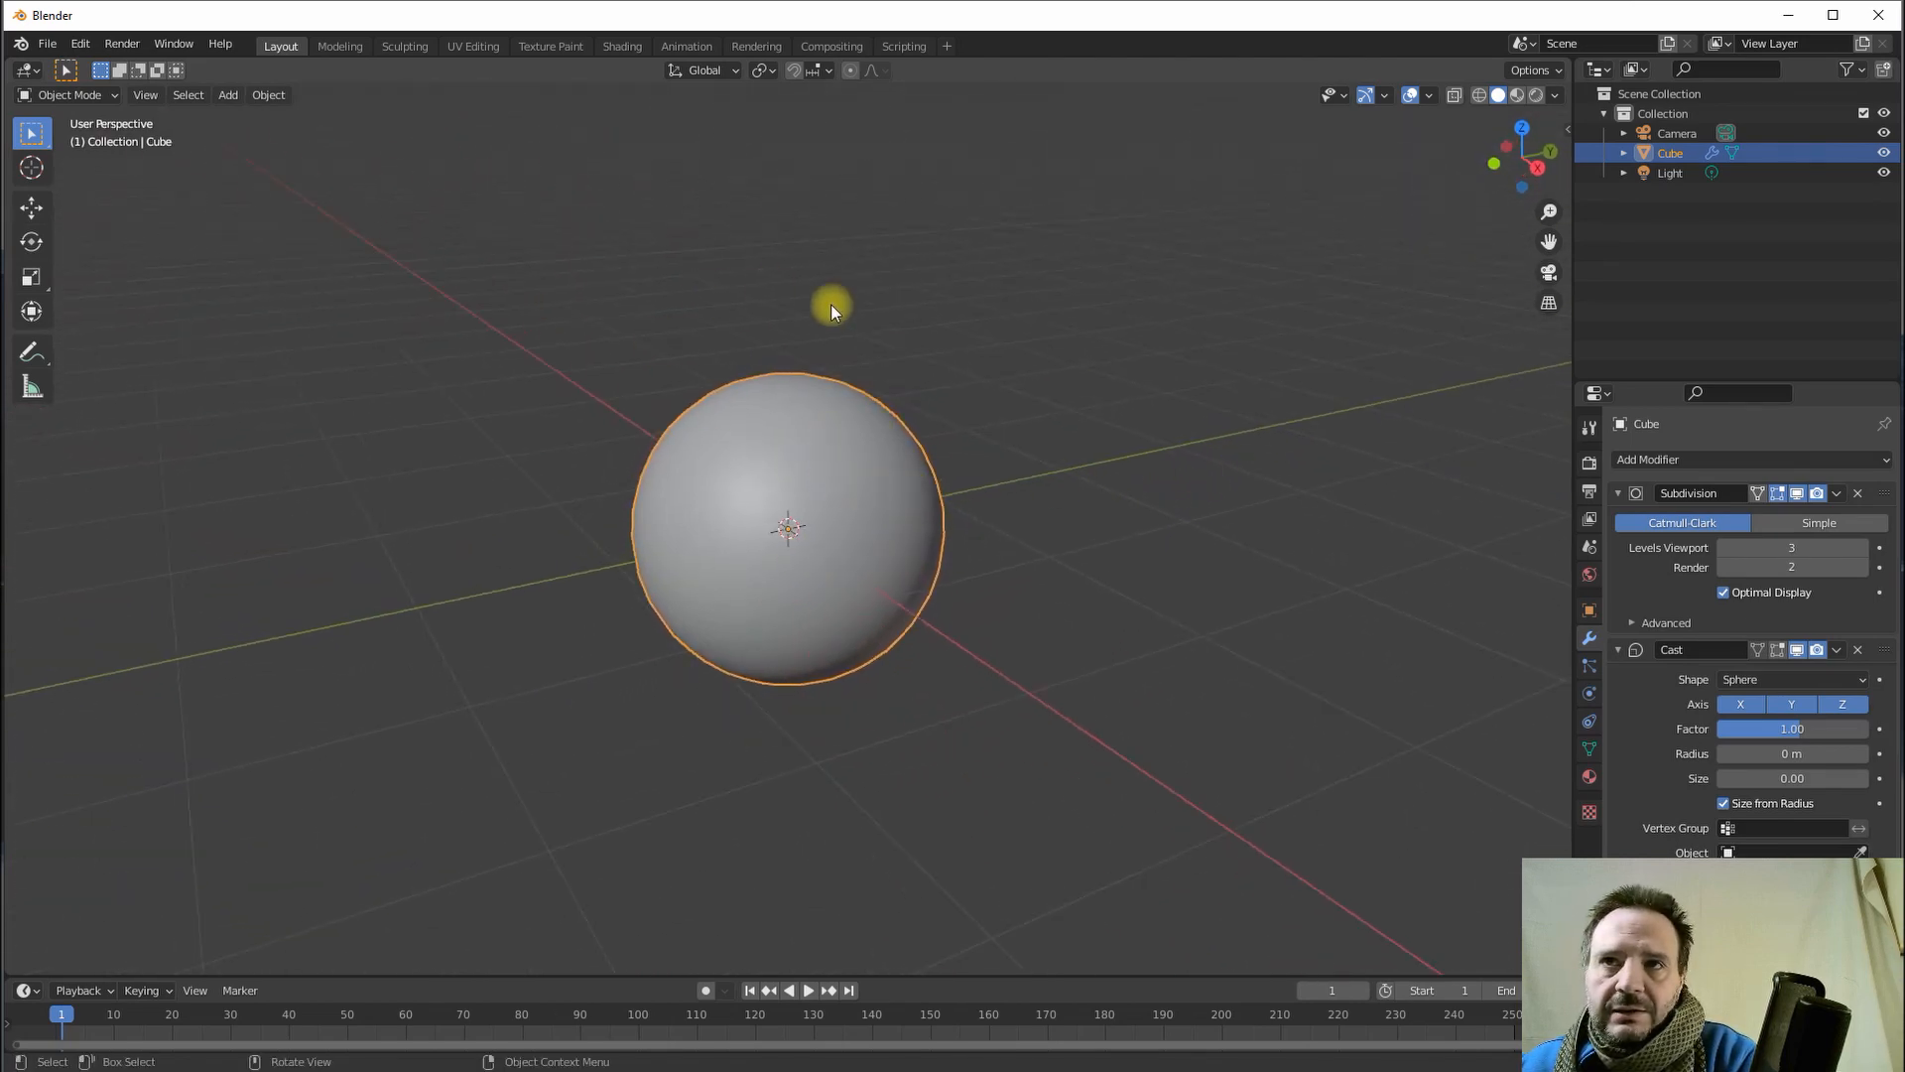
pyautogui.moveTo(749, 419); pyautogui.dragTo(833, 414, button='middle')
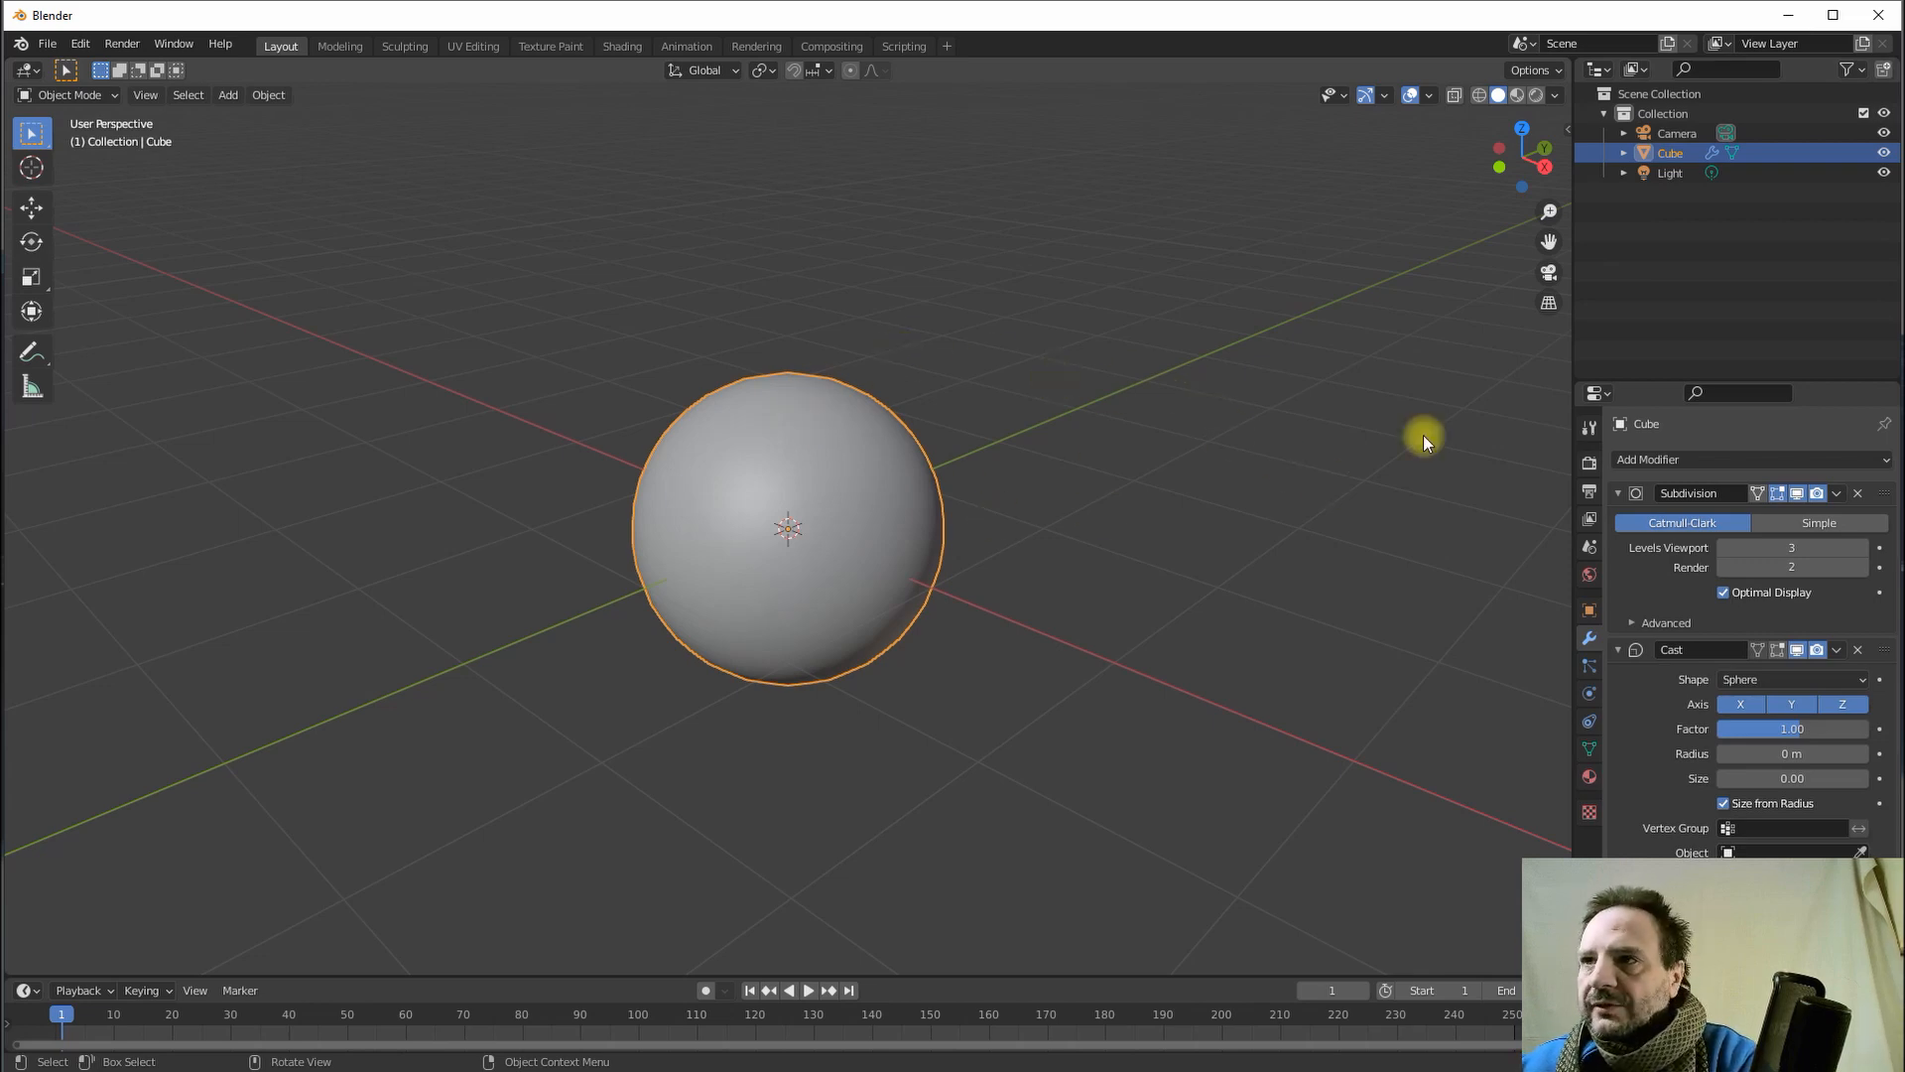
# - Apply the Subdivision modifier and the Cast modifier to the cube's mesh
pyautogui.click(1838, 493)
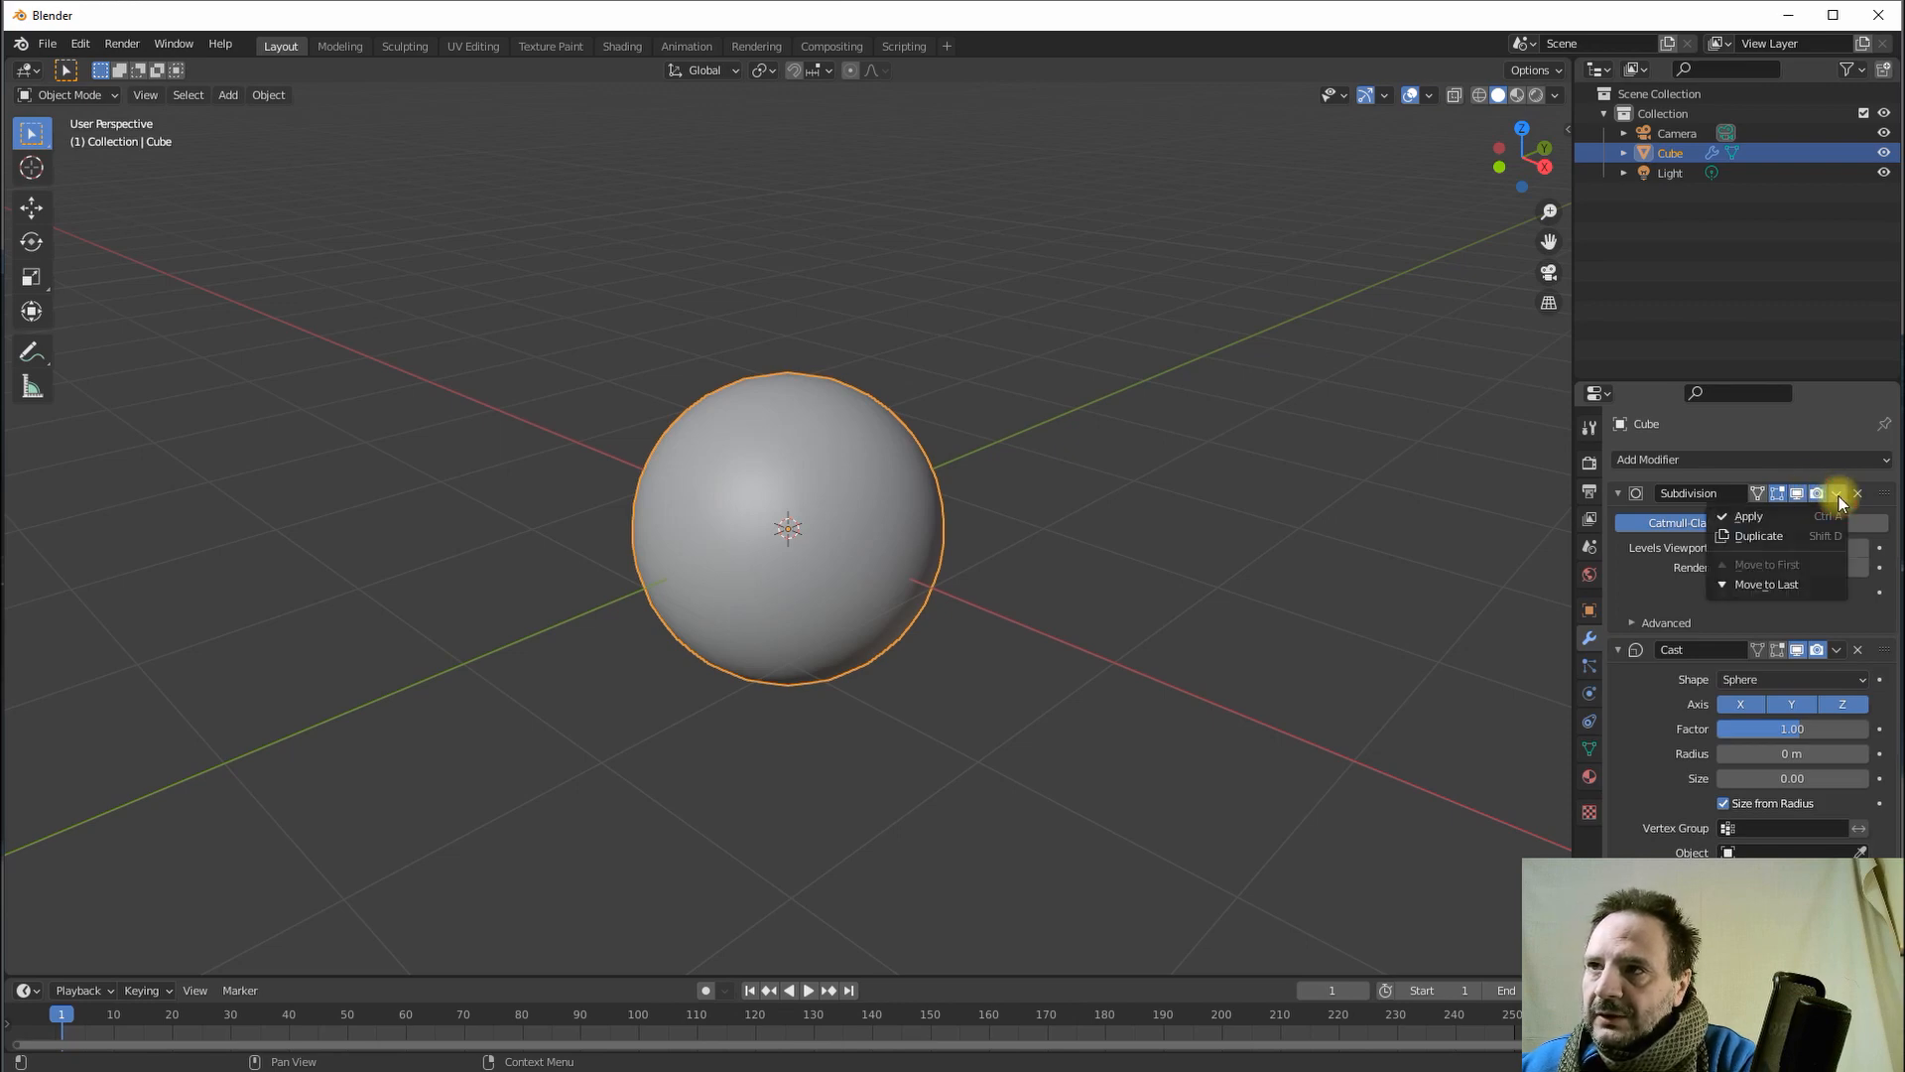
pyautogui.click(1764, 516)
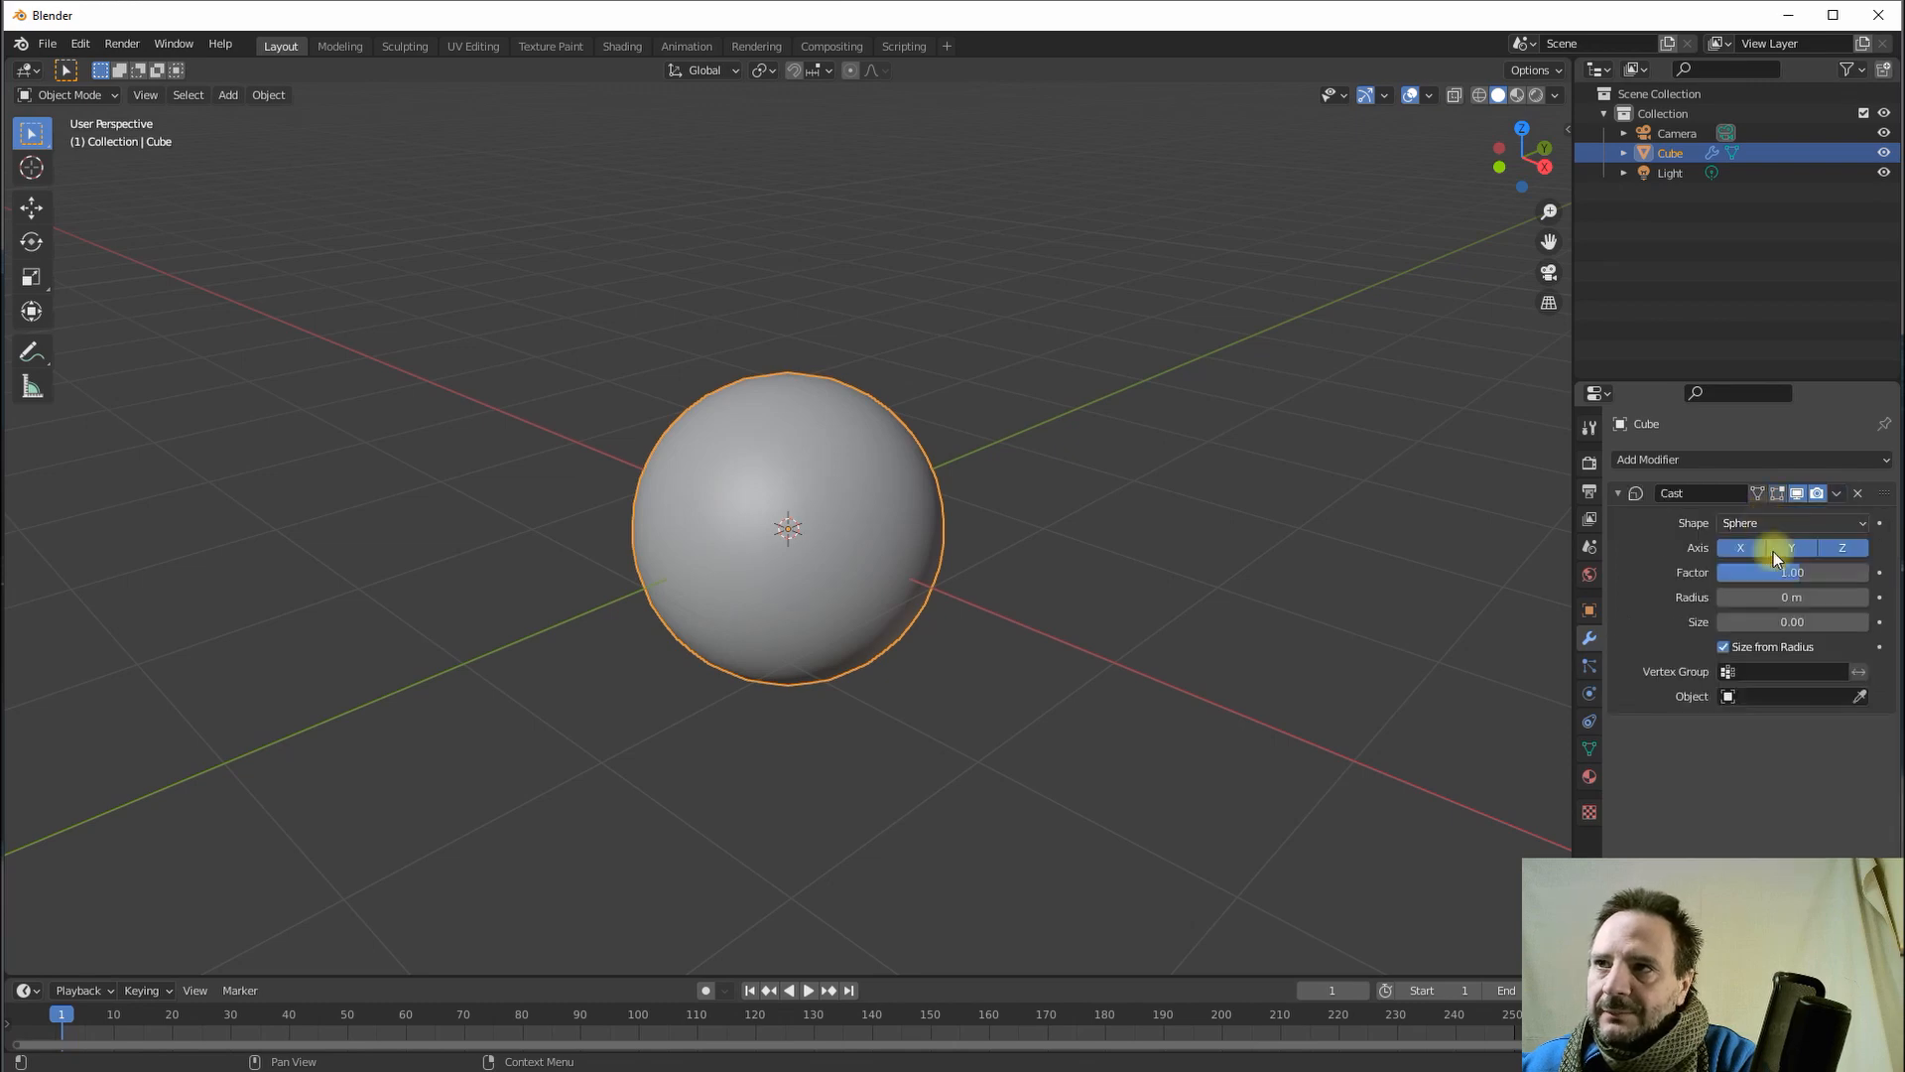
pyautogui.click(1838, 493)
pyautogui.click(1776, 515)
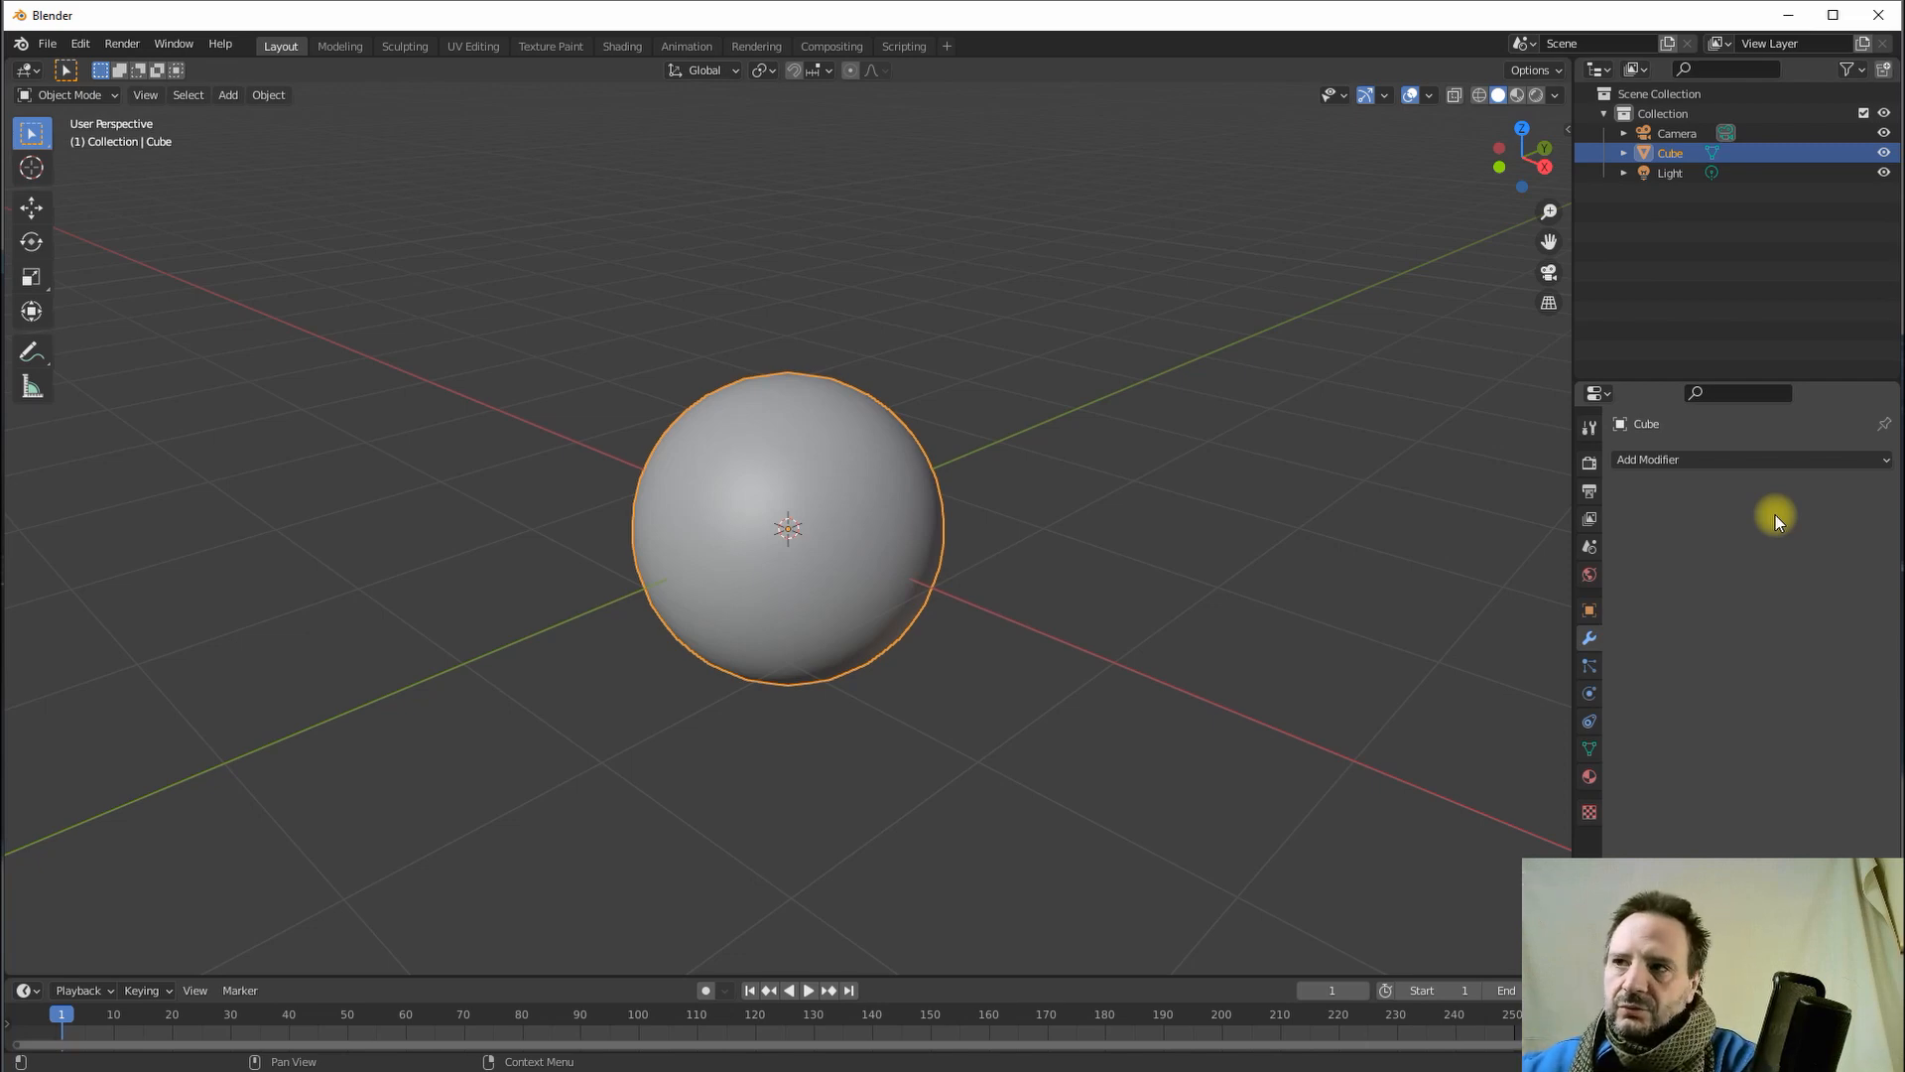
# - Turn on Scene Statistics and System Memory in the status bar
pyautogui.rightClick(1478, 1060)
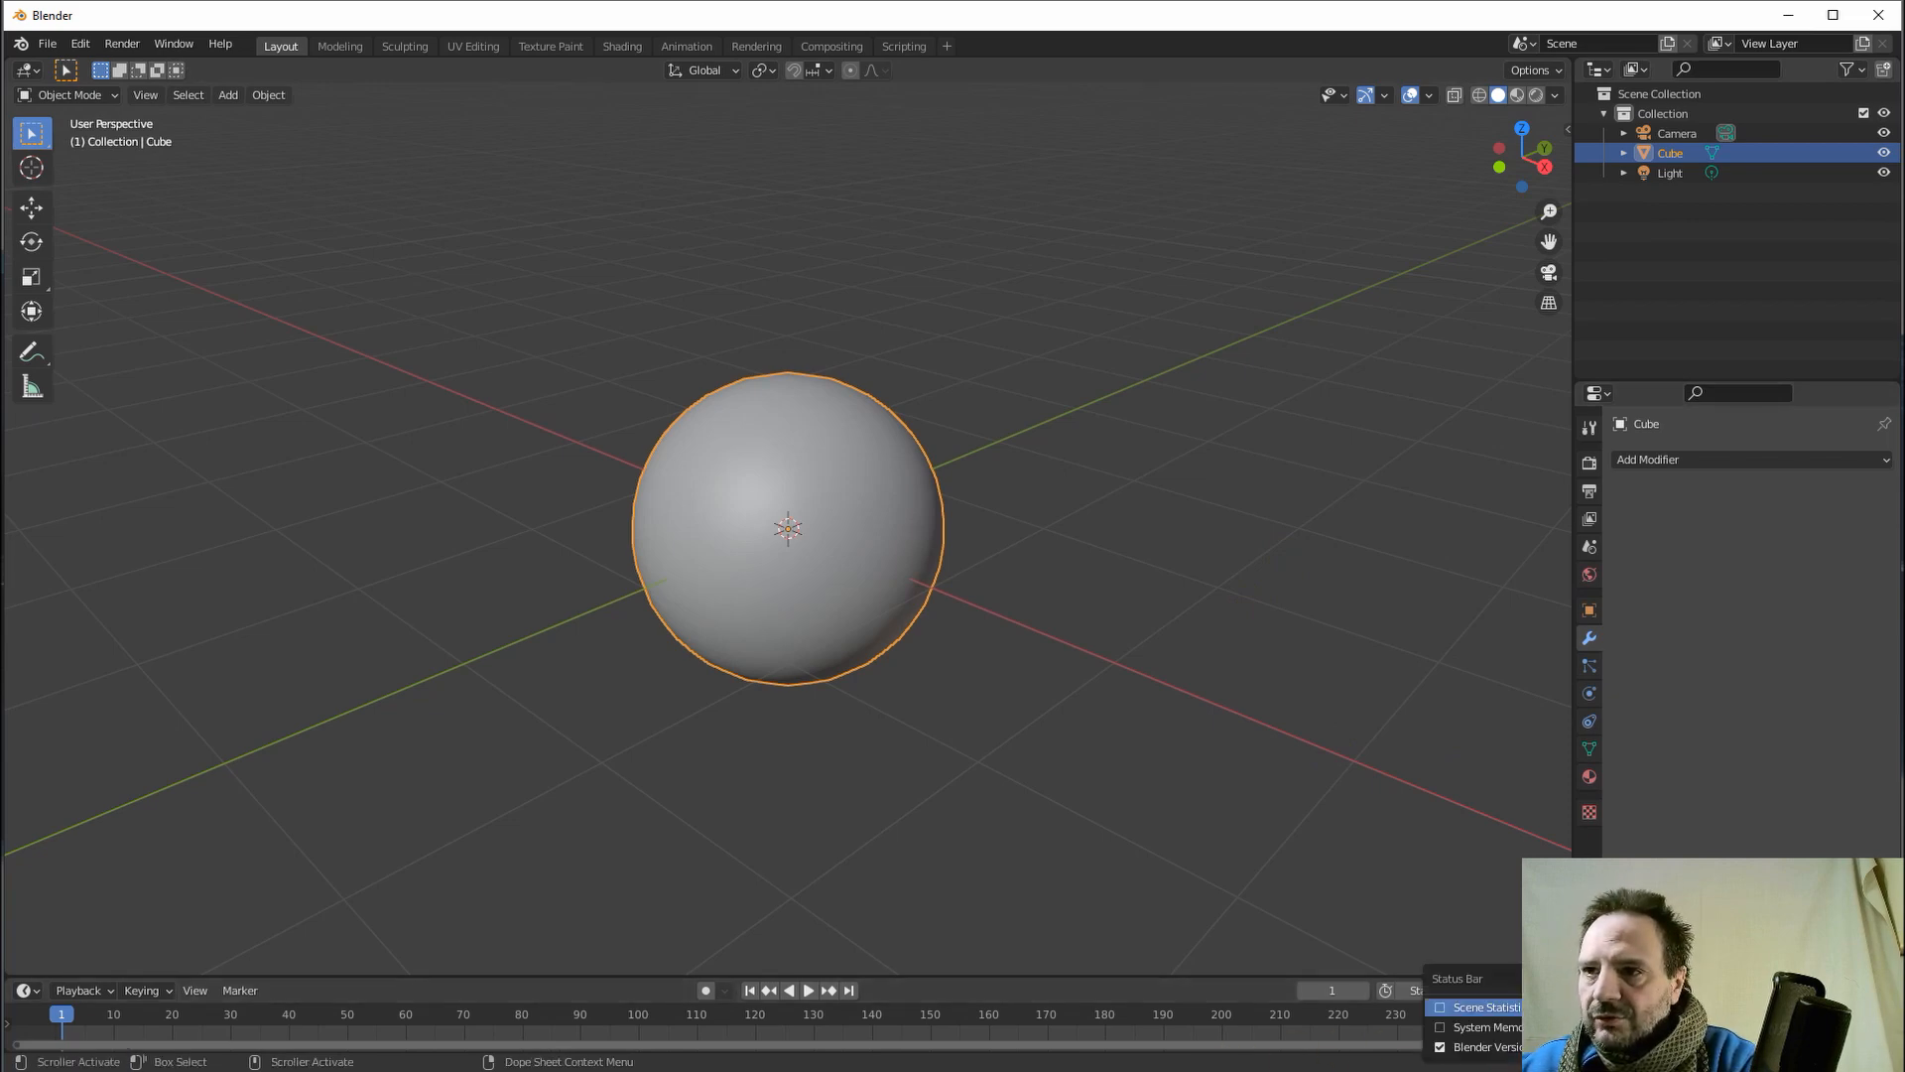
pyautogui.click(1437, 1013)
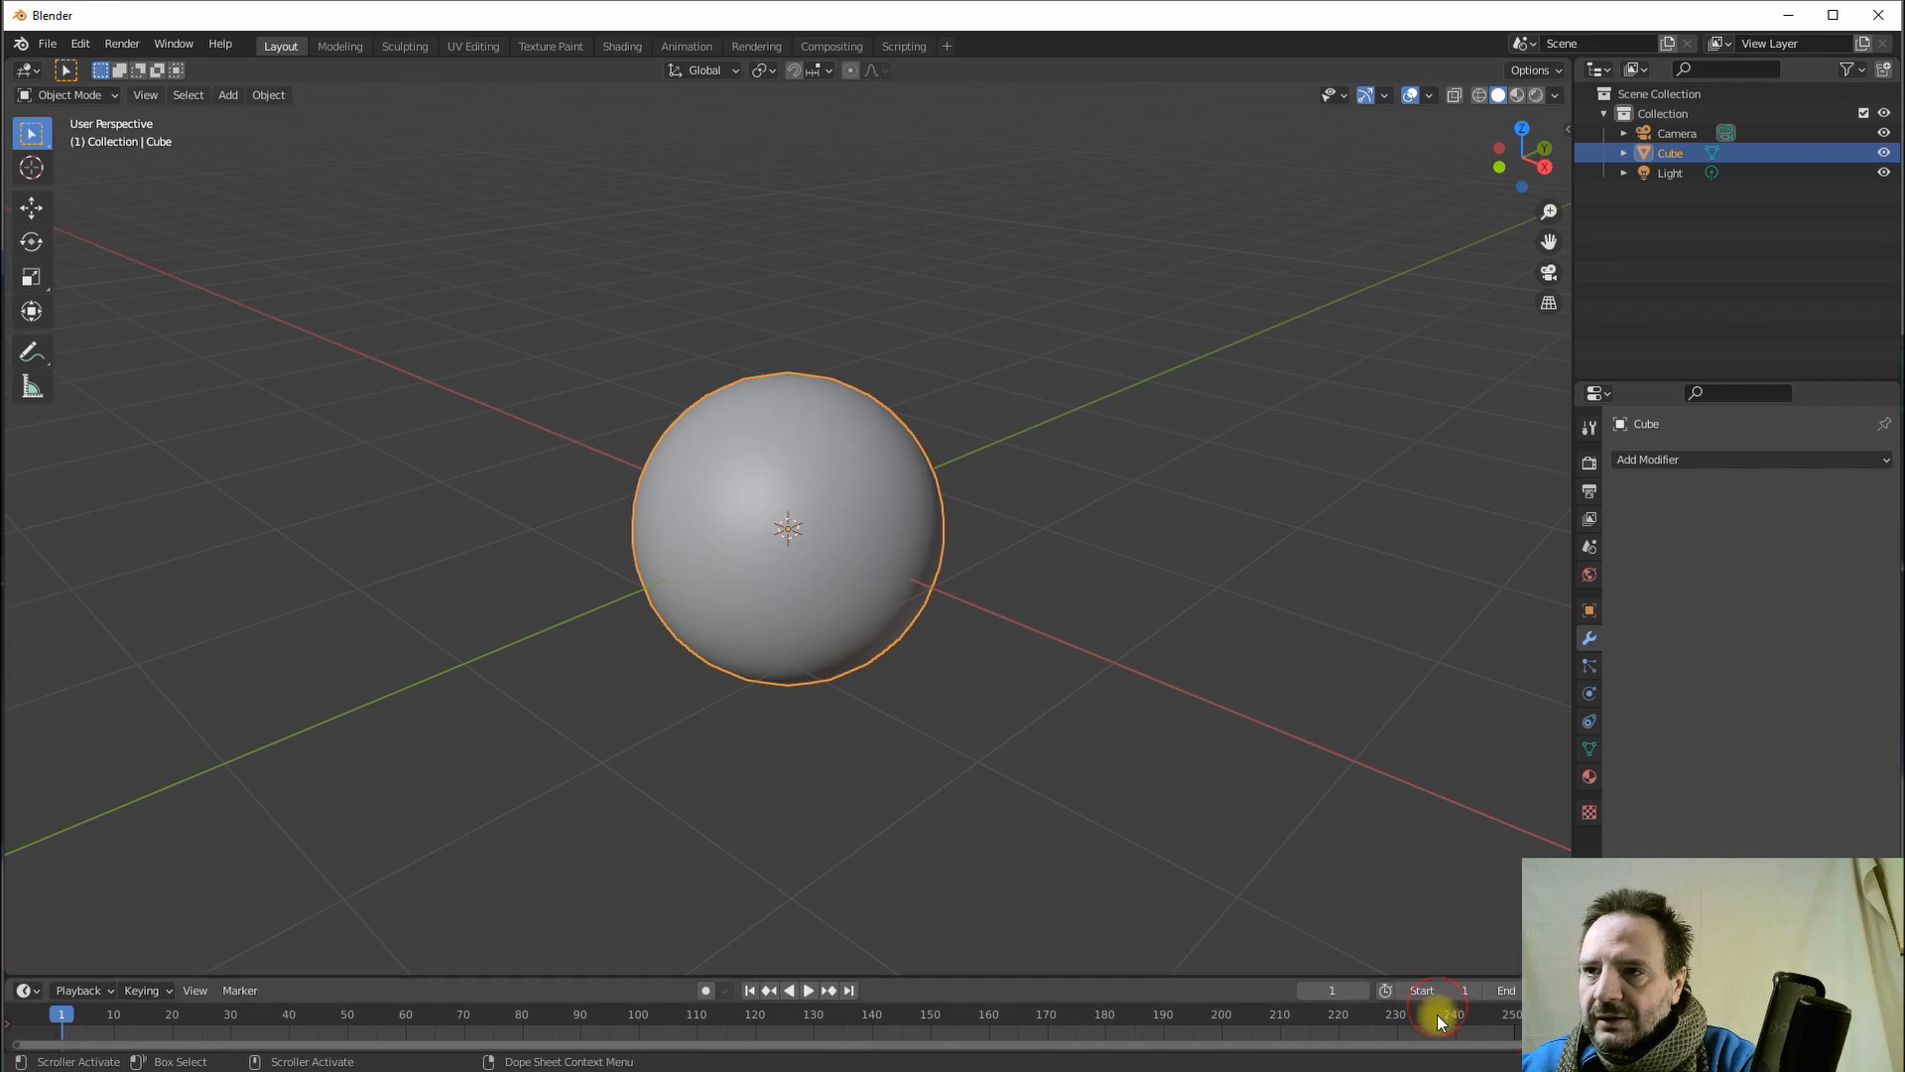
pyautogui.rightClick(1419, 1032)
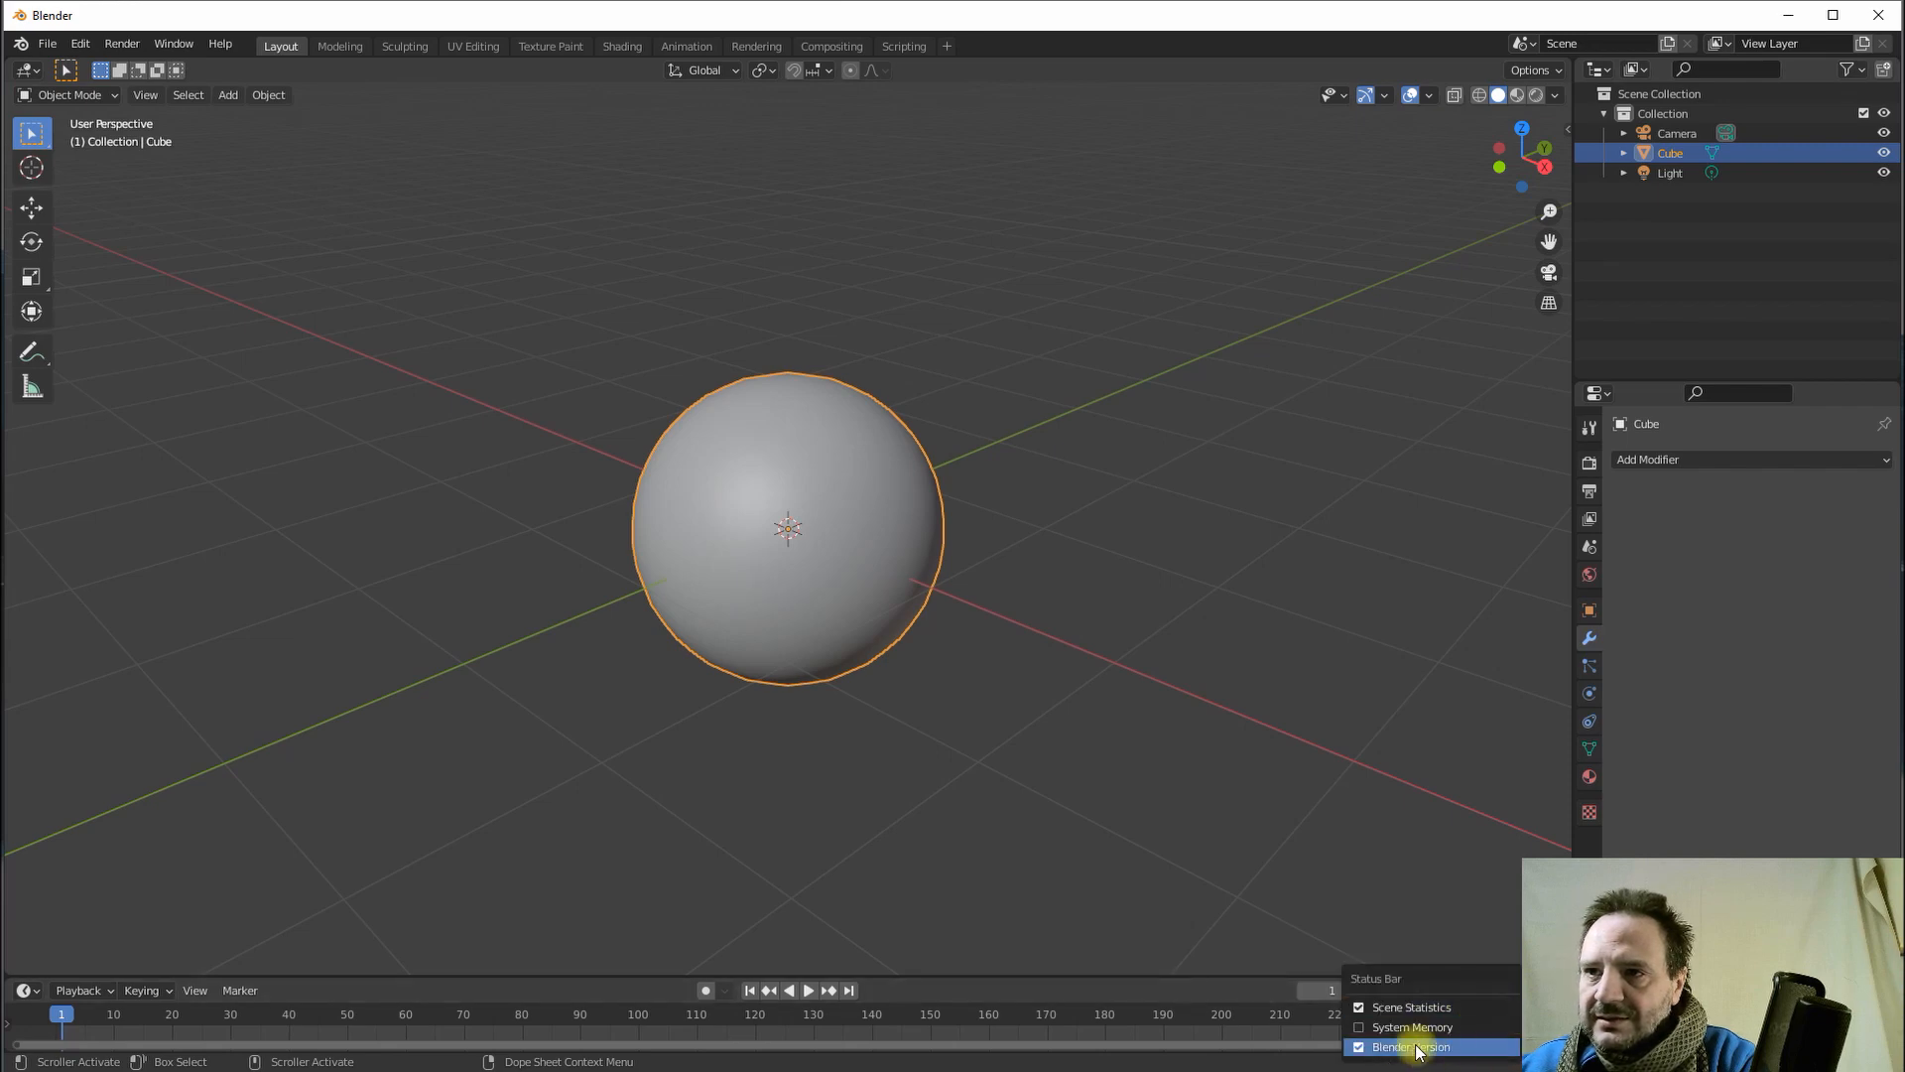
pyautogui.click(1358, 1032)
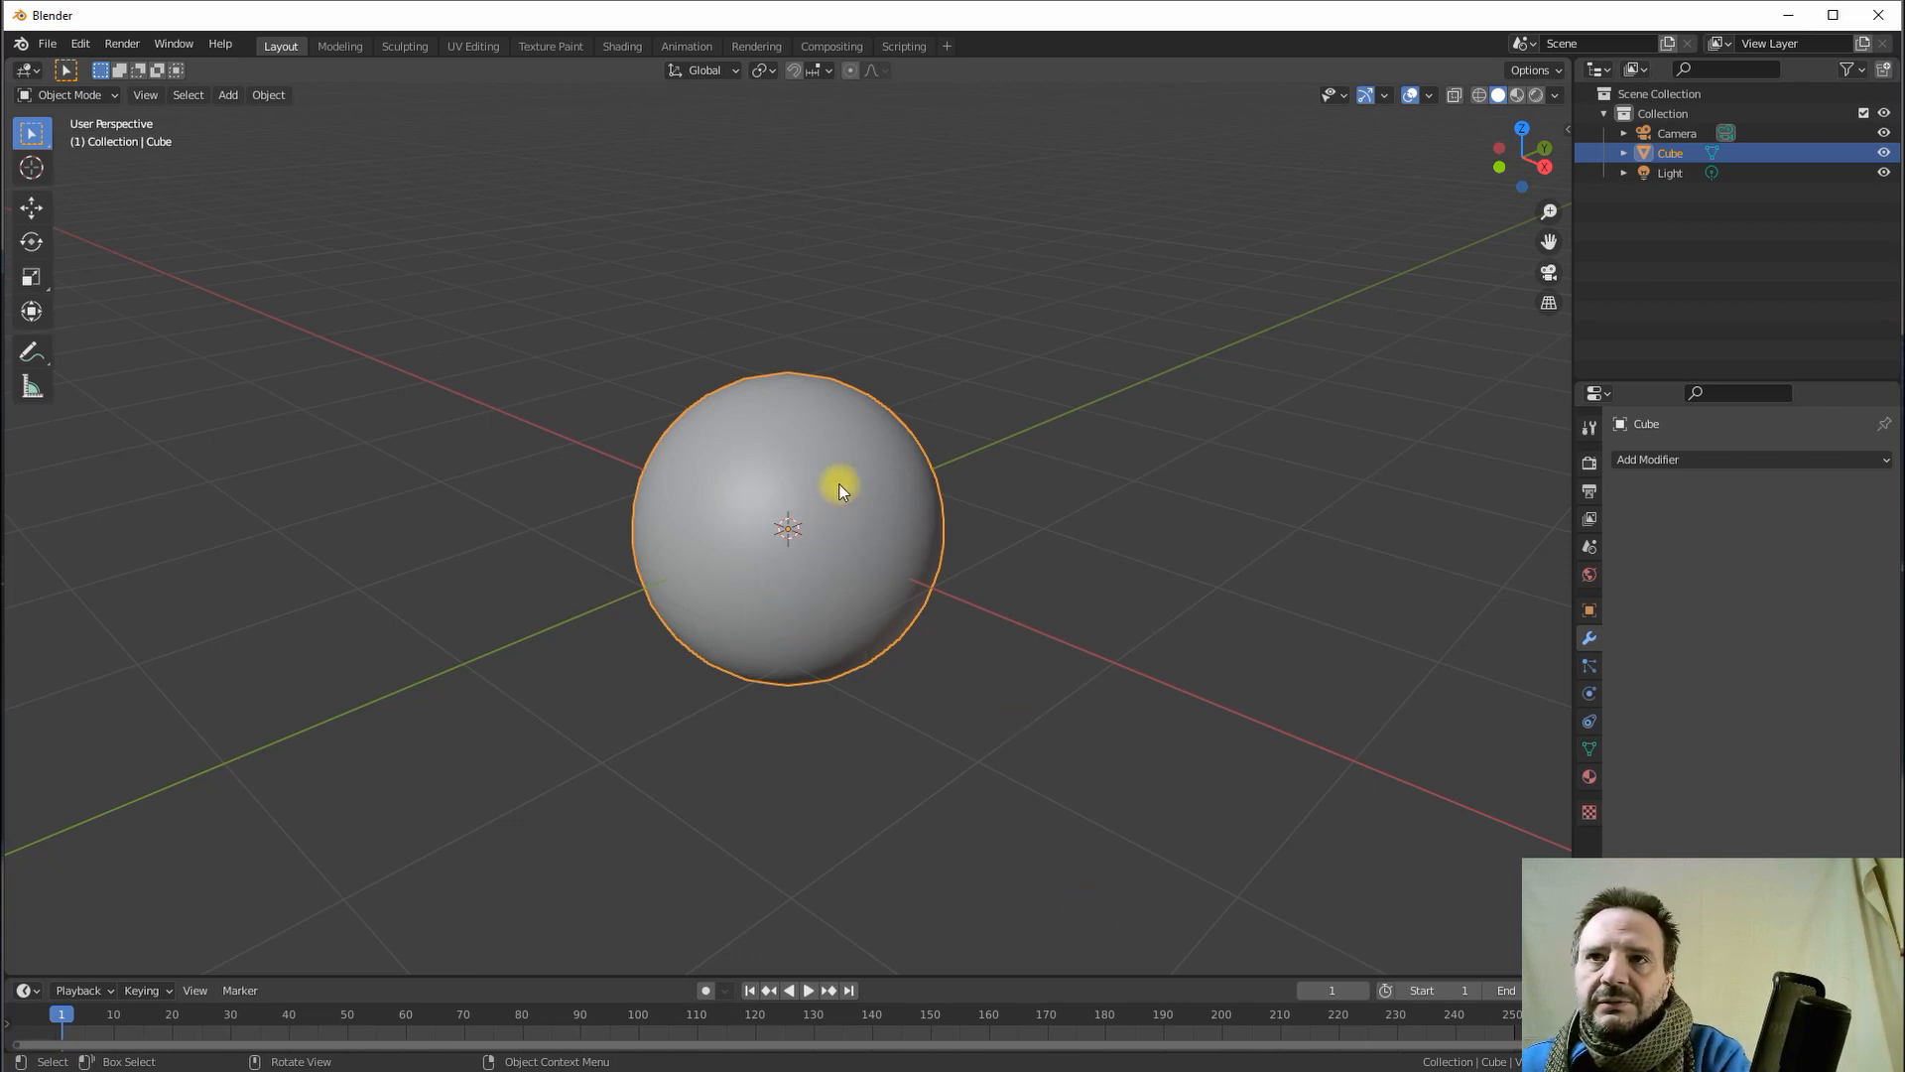
# - Enter Edit Mode and inspect the sphere's real mesh geometry
pyautogui.press('Tab')
pyautogui.moveTo(791, 493); pyautogui.dragTo(1693, 532, button='middle')
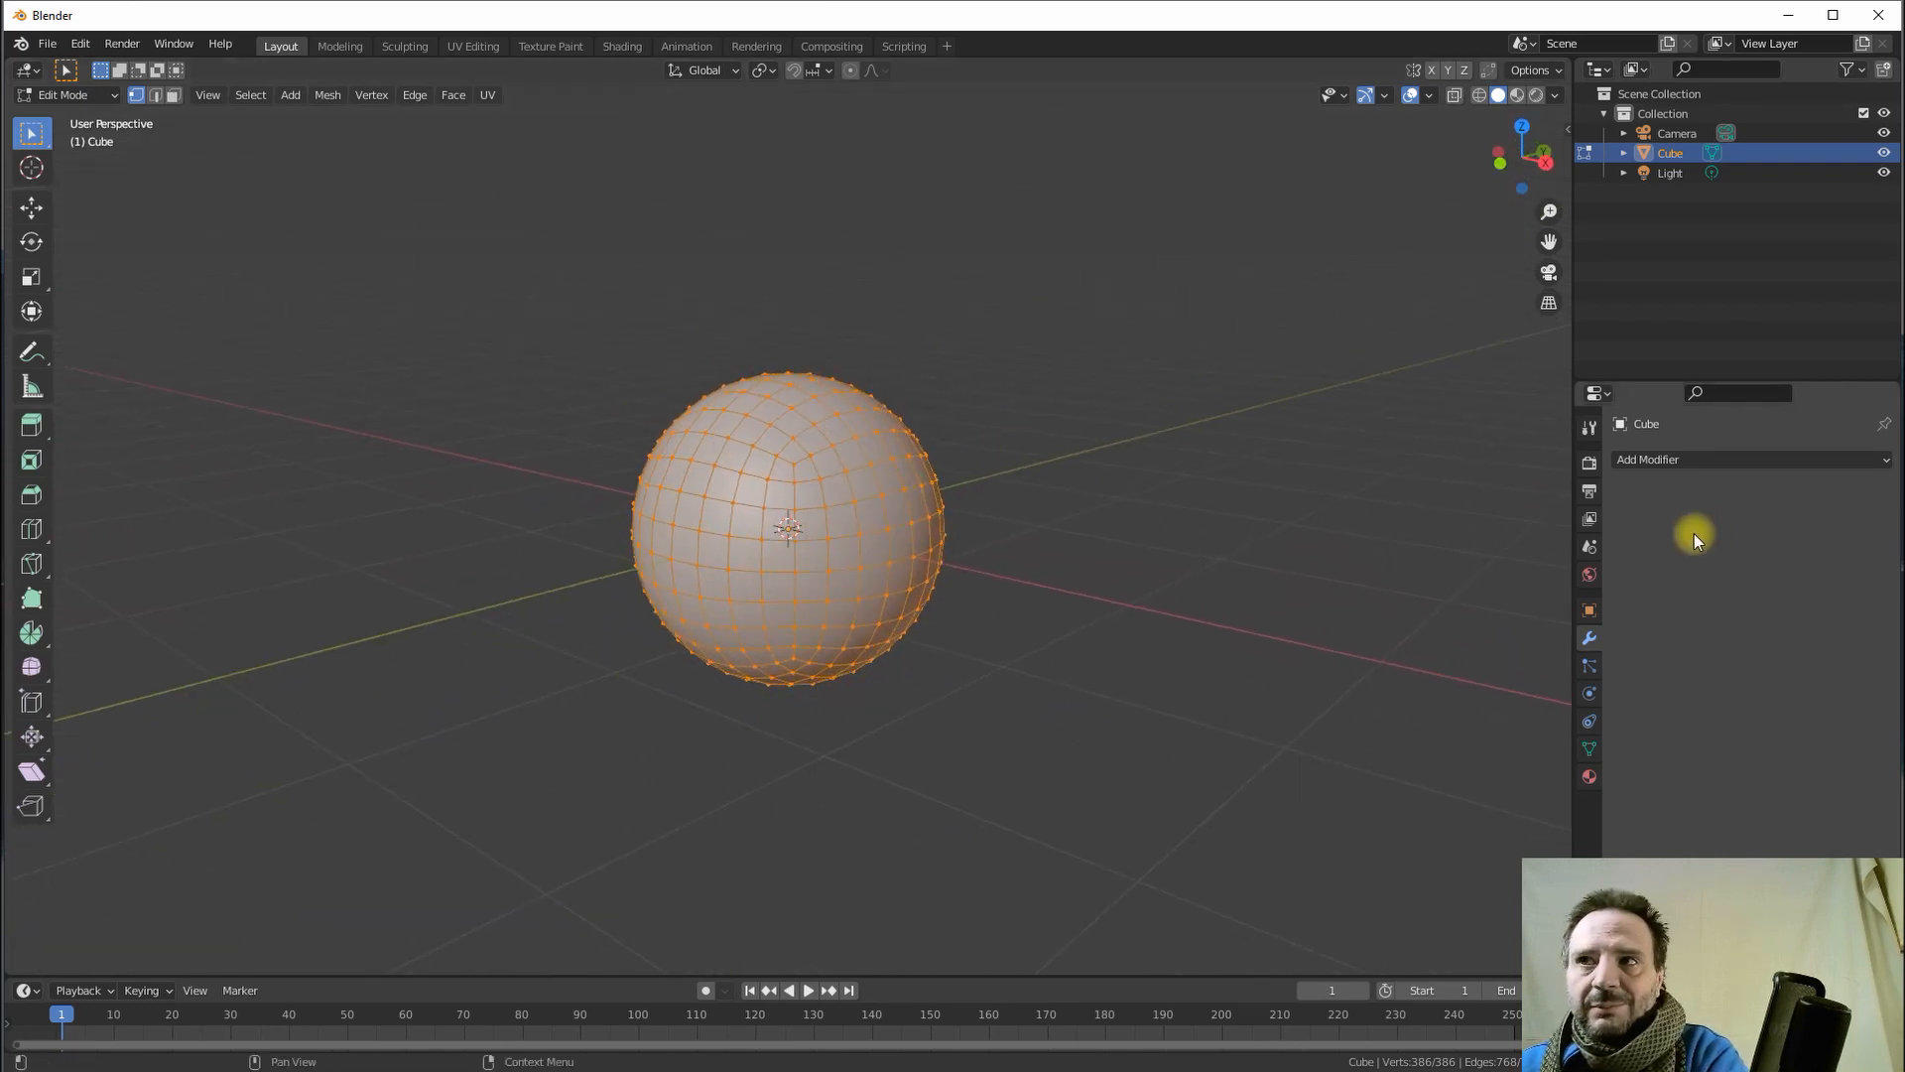
# - Return to Object Mode and move the sphere up along the Z axis so it sits above the ground grid
pyautogui.moveTo(753, 502); pyautogui.dragTo(864, 523, button='middle')
pyautogui.press('Tab')
pyautogui.scroll(-3, 864, 523)
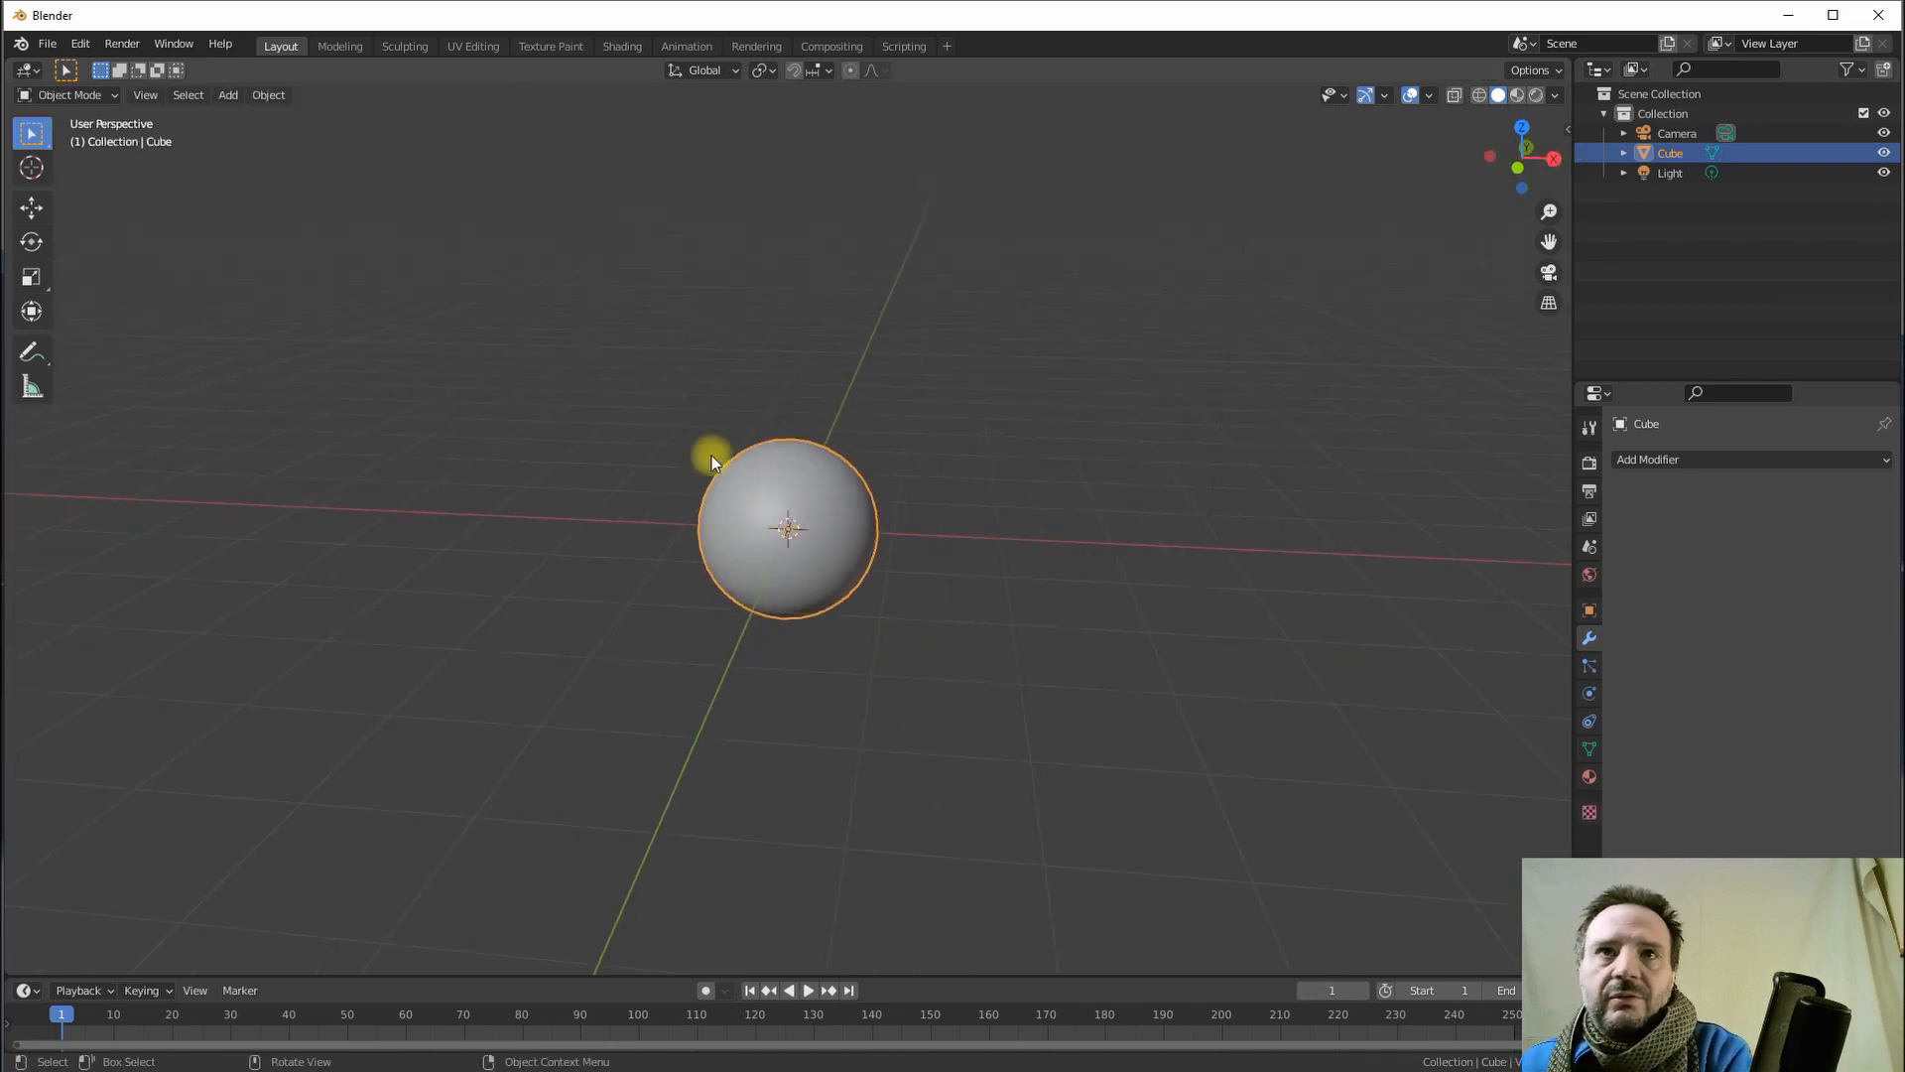
pyautogui.click(31, 207)
pyautogui.moveTo(786, 459); pyautogui.dragTo(791, 319)
pyautogui.moveTo(923, 417); pyautogui.dragTo(813, 627, button='middle')
pyautogui.scroll(3, 742, 451)
pyautogui.moveTo(855, 546); pyautogui.dragTo(862, 523, button='middle')
pyautogui.scroll(-1, 847, 448)
pyautogui.moveTo(821, 421); pyautogui.dragTo(830, 373)
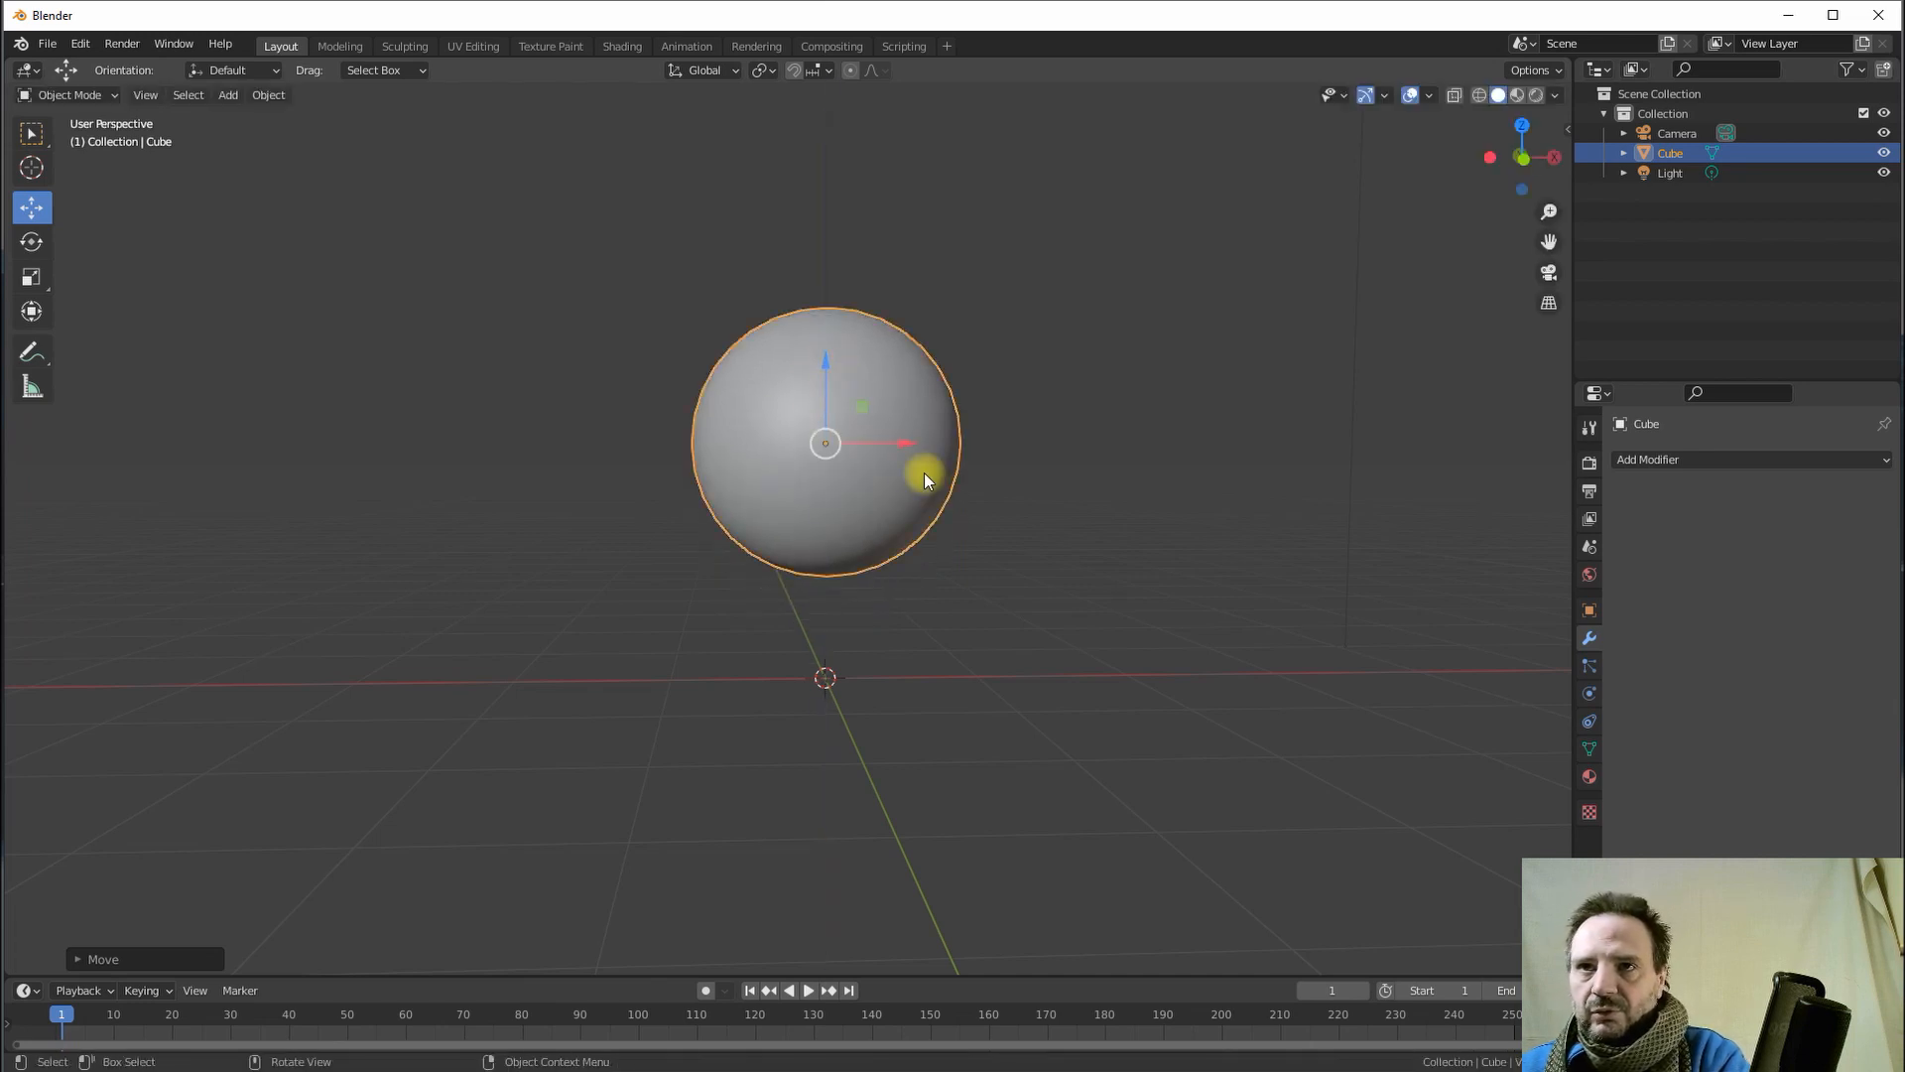
# - Raise the sphere slightly further along Z using the front orthographic view
pyautogui.press('KP_1')
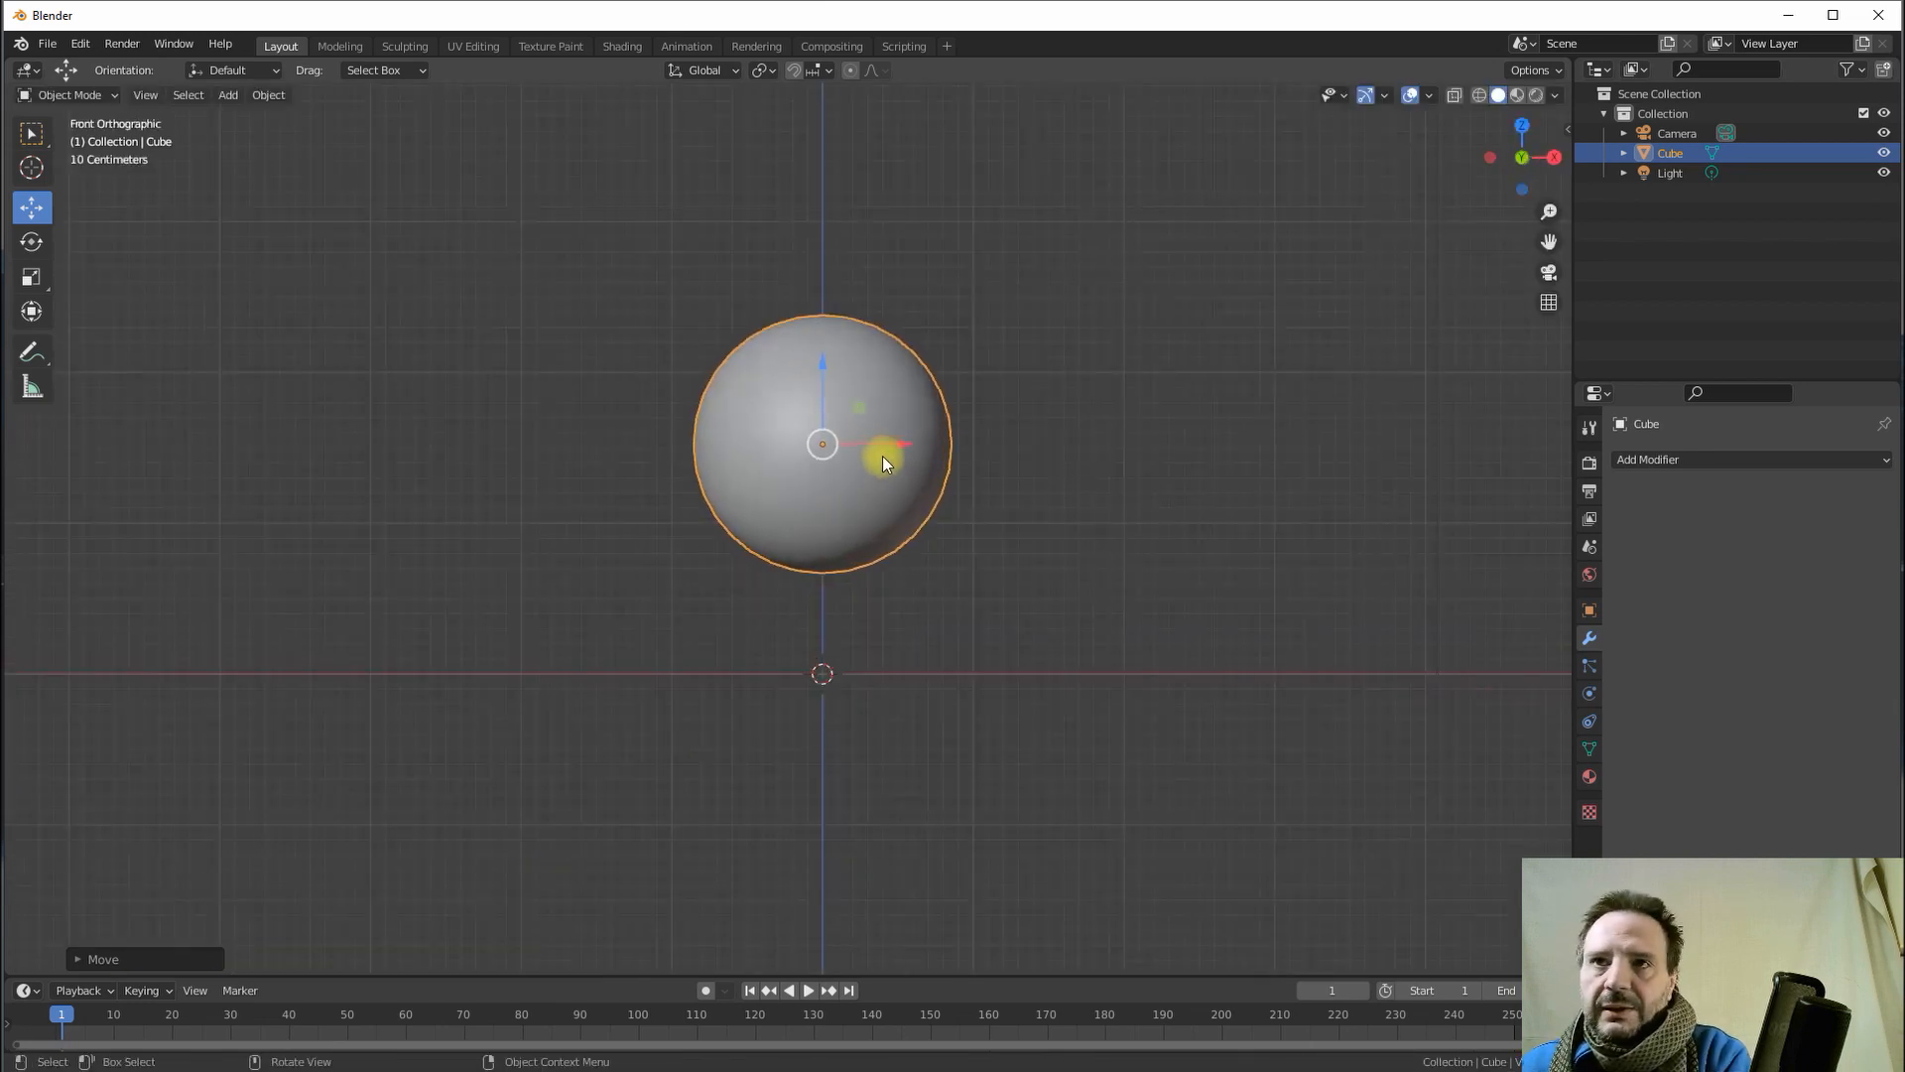
pyautogui.moveTo(821, 369); pyautogui.dragTo(821, 314)
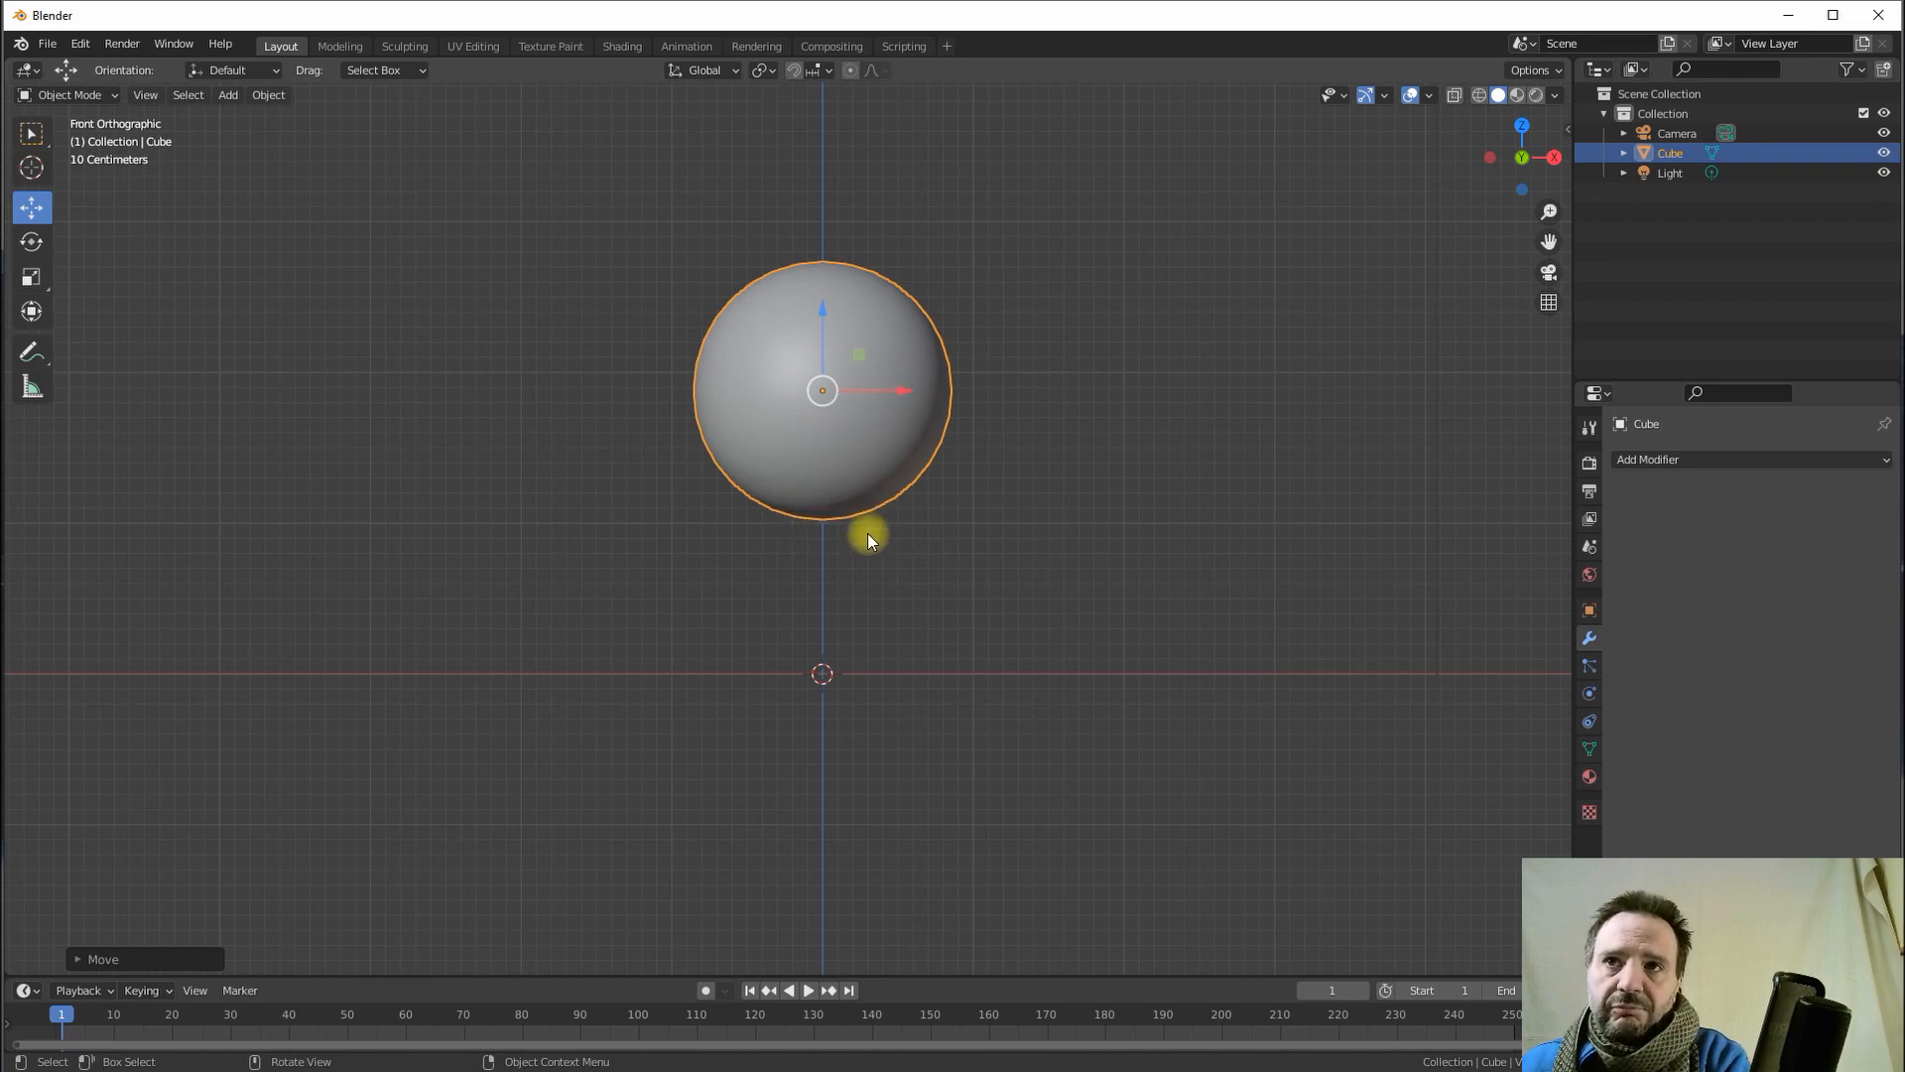
pyautogui.moveTo(982, 482); pyautogui.dragTo(771, 667, button='middle')
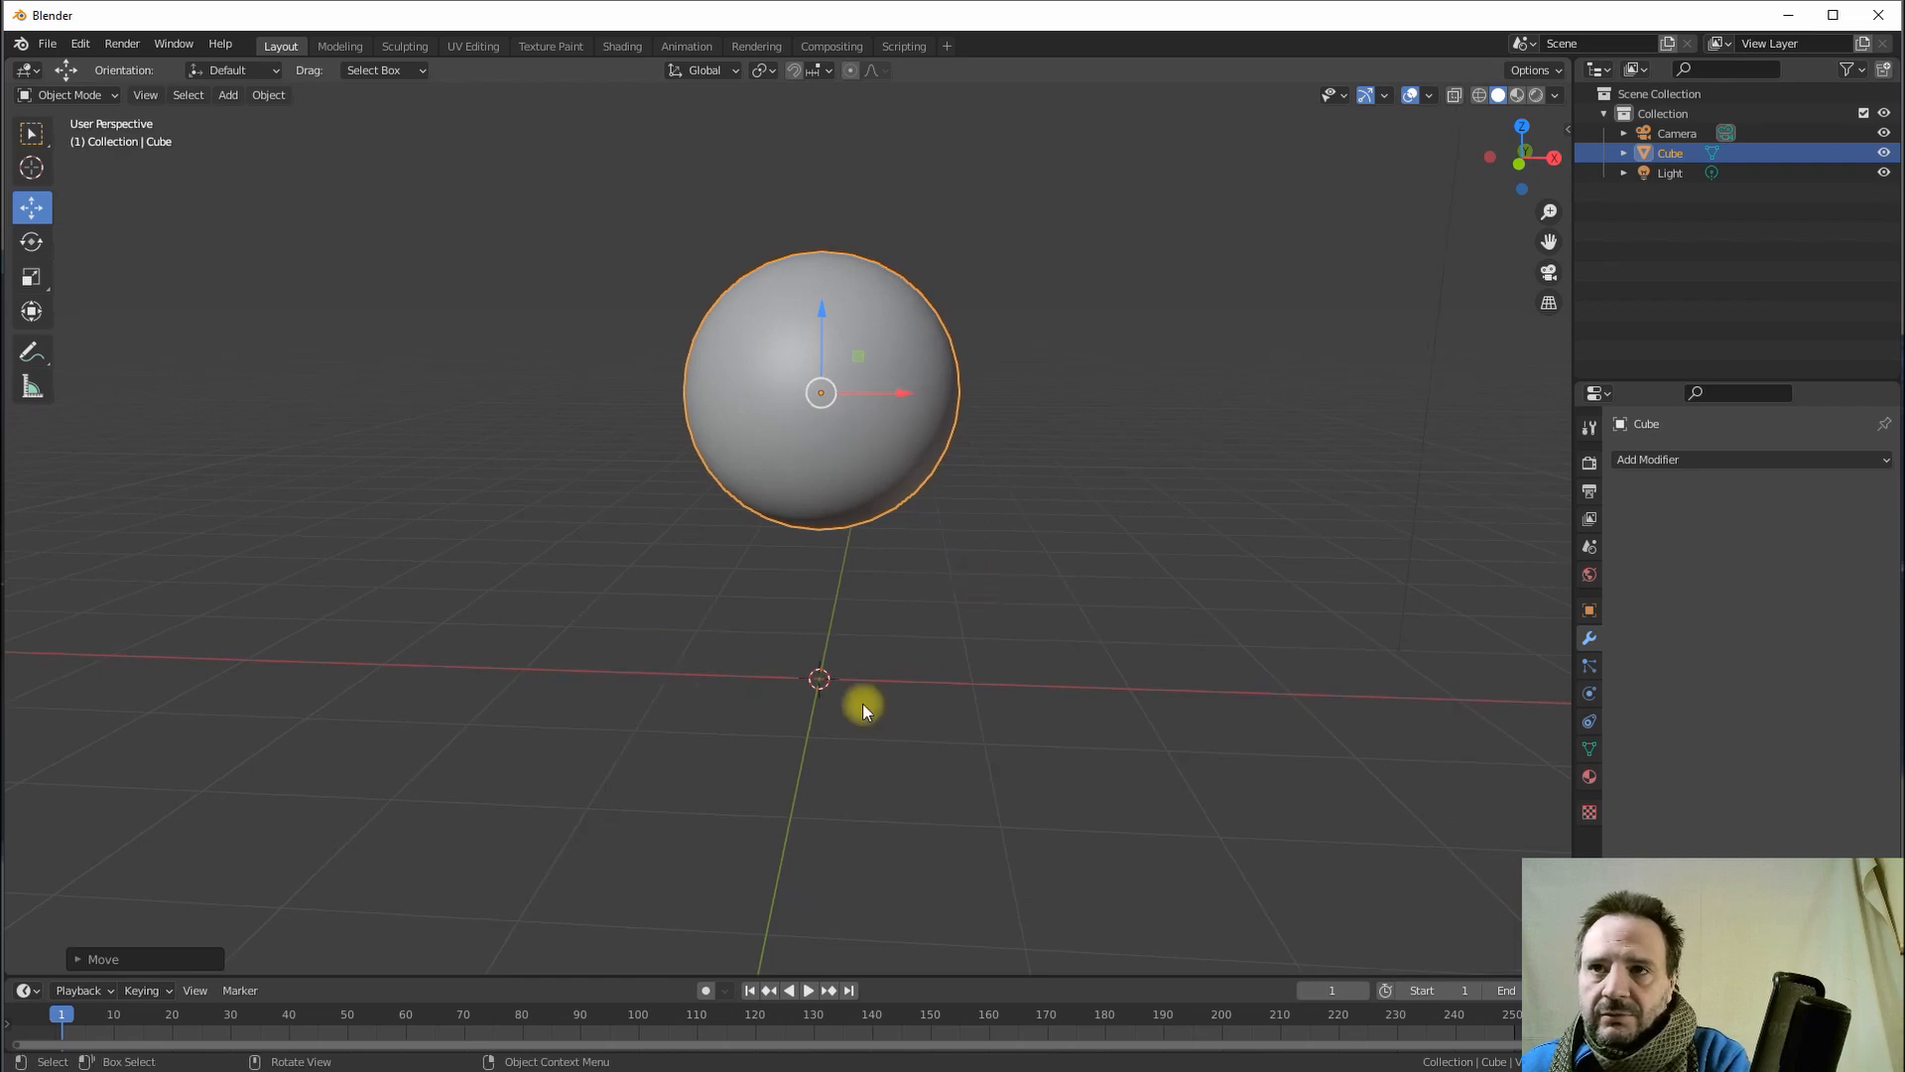
pyautogui.moveTo(884, 575); pyautogui.dragTo(843, 395, button='middle')
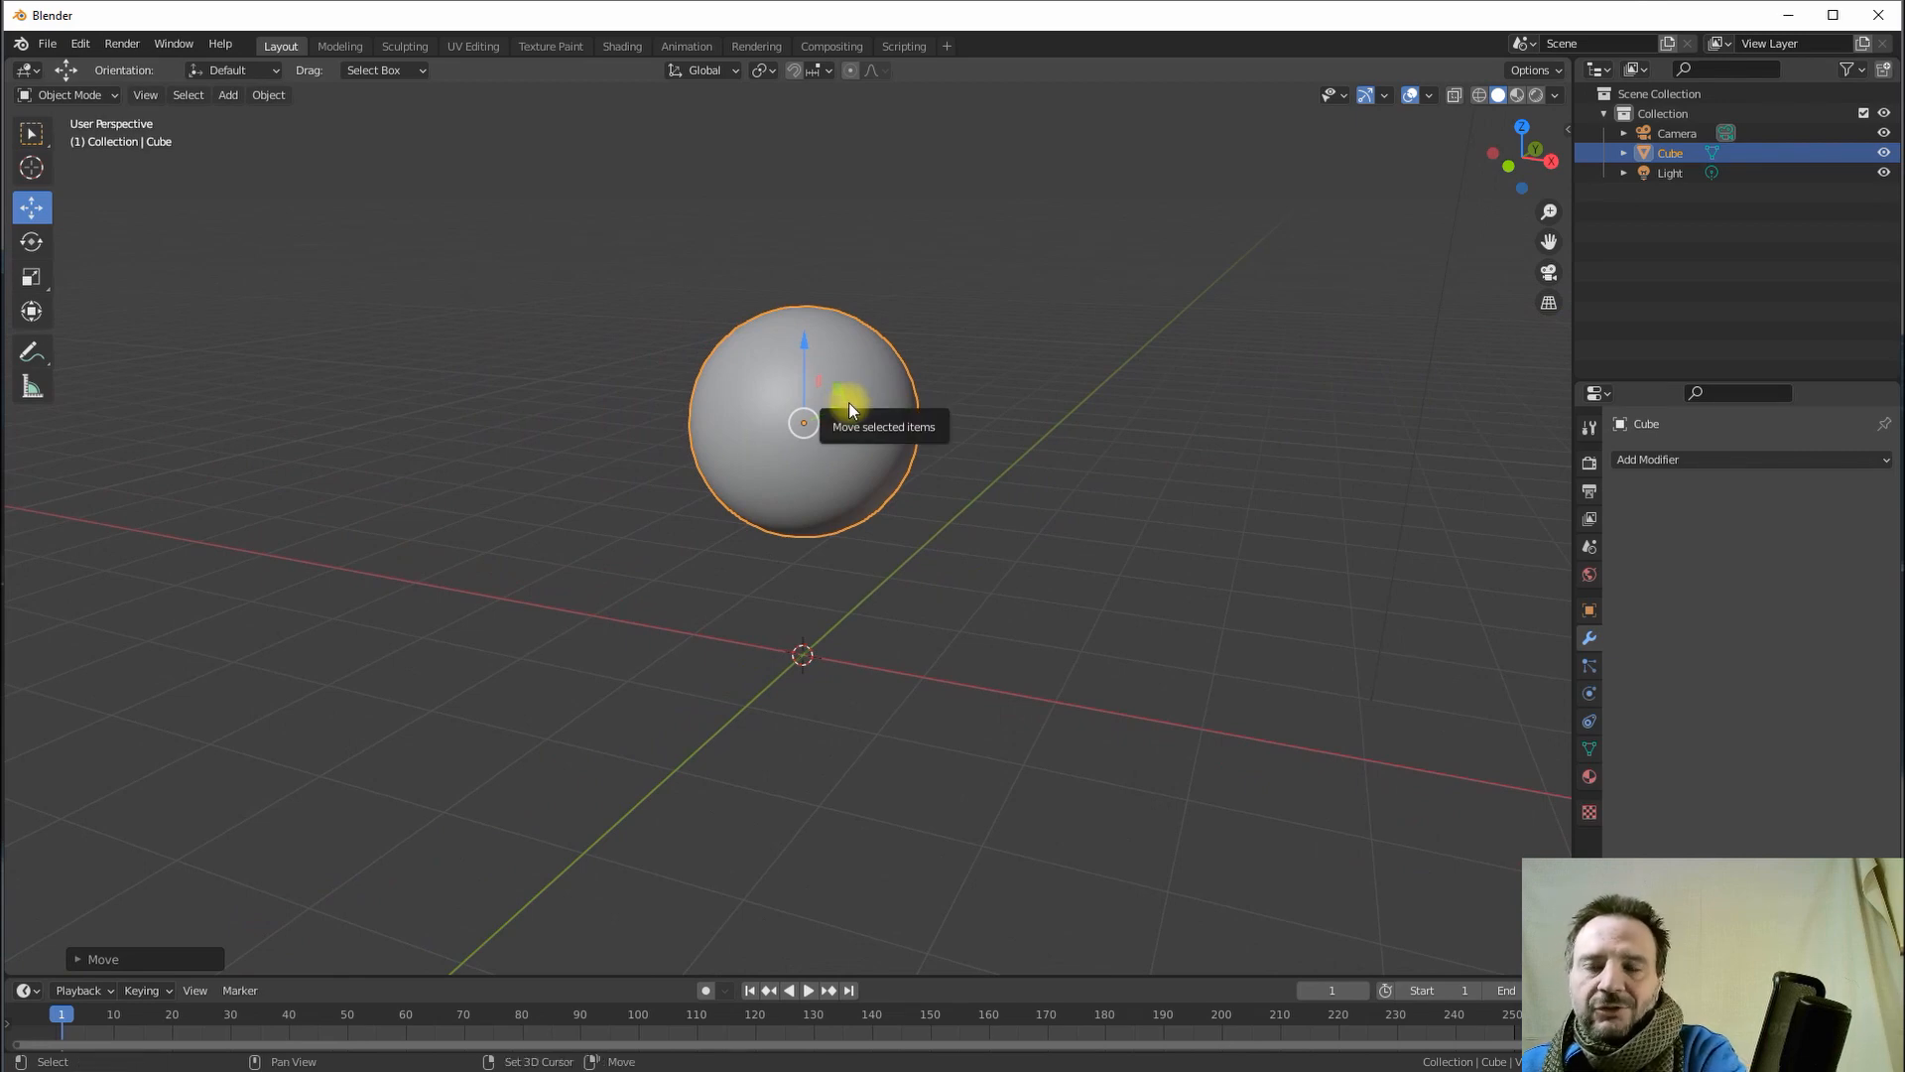
# - Duplicate the sphere and place the copy above the original, offset along the X axis
pyautogui.hotkey('shift', 'd')
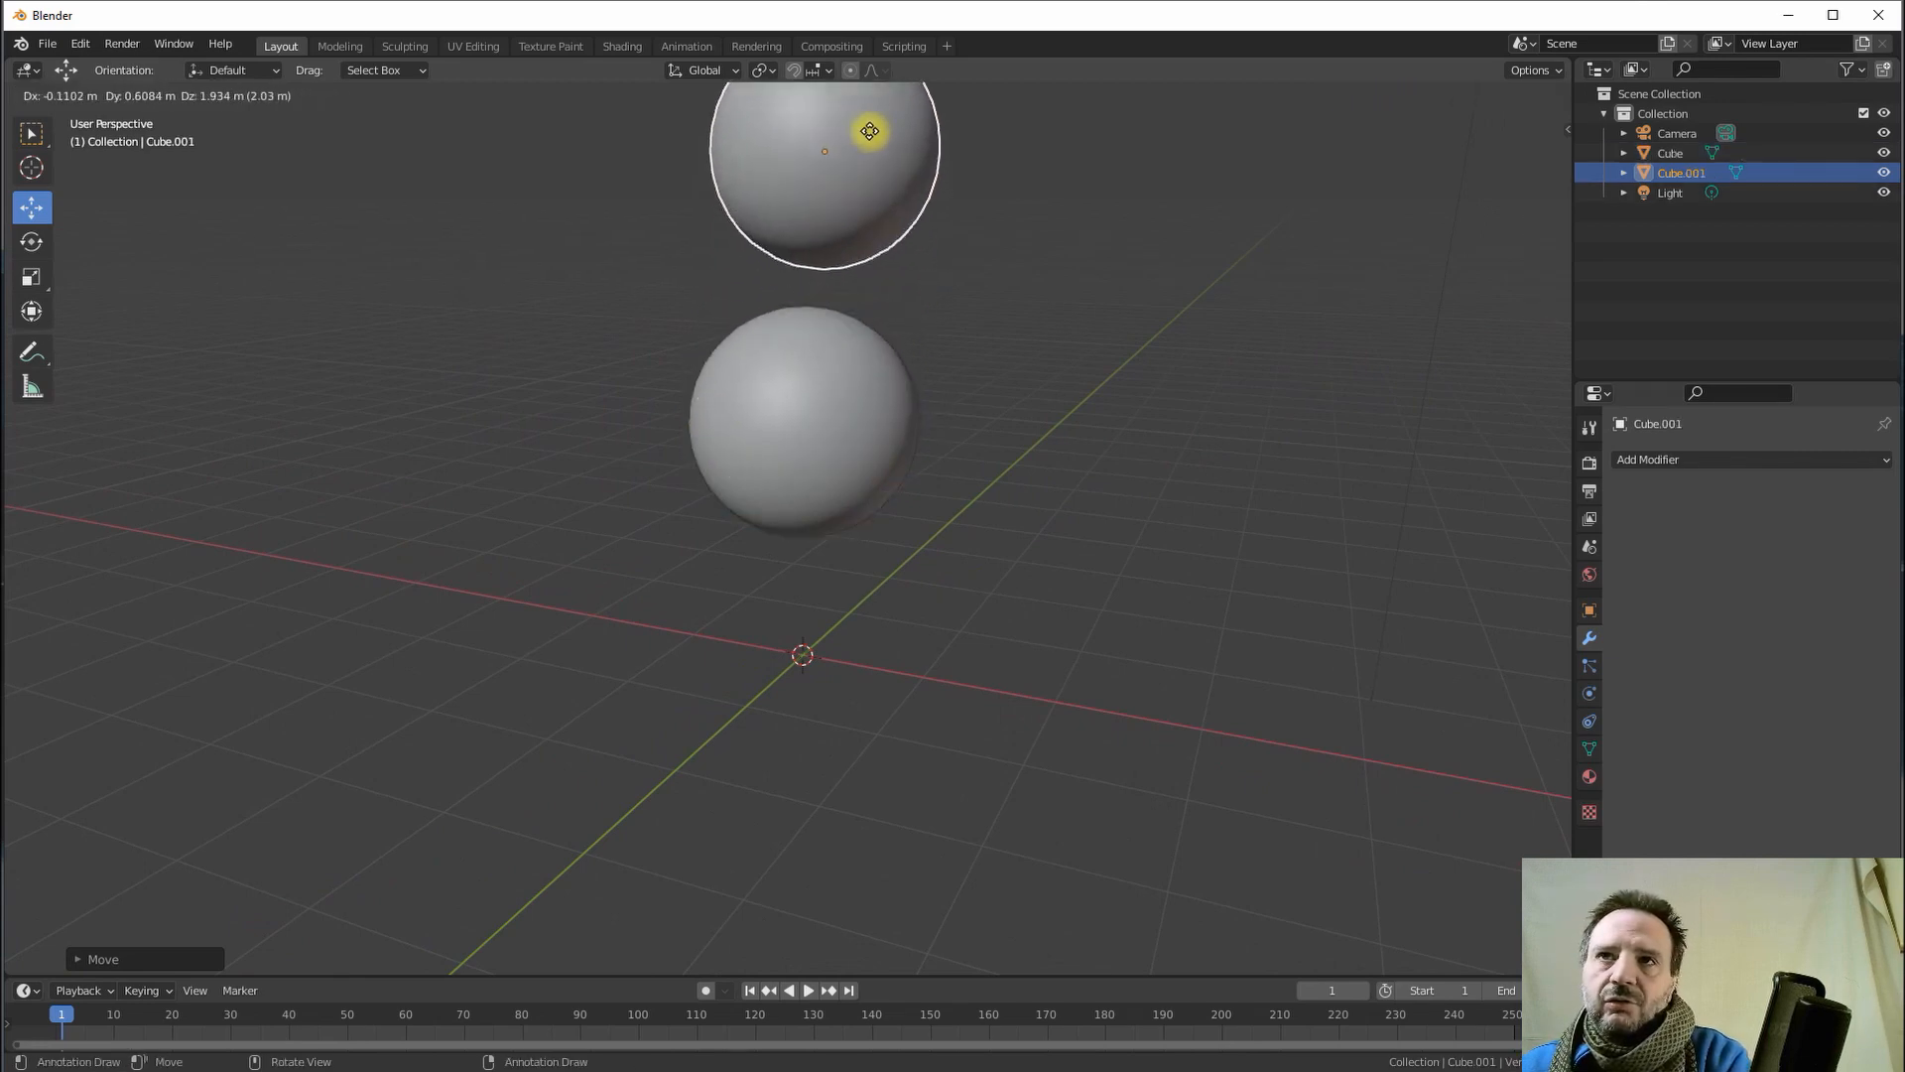
pyautogui.click(865, 127)
pyautogui.scroll(-2, 914, 230)
pyautogui.moveTo(875, 269); pyautogui.dragTo(1153, 310)
pyautogui.moveTo(1153, 311); pyautogui.dragTo(1241, 265, button='middle')
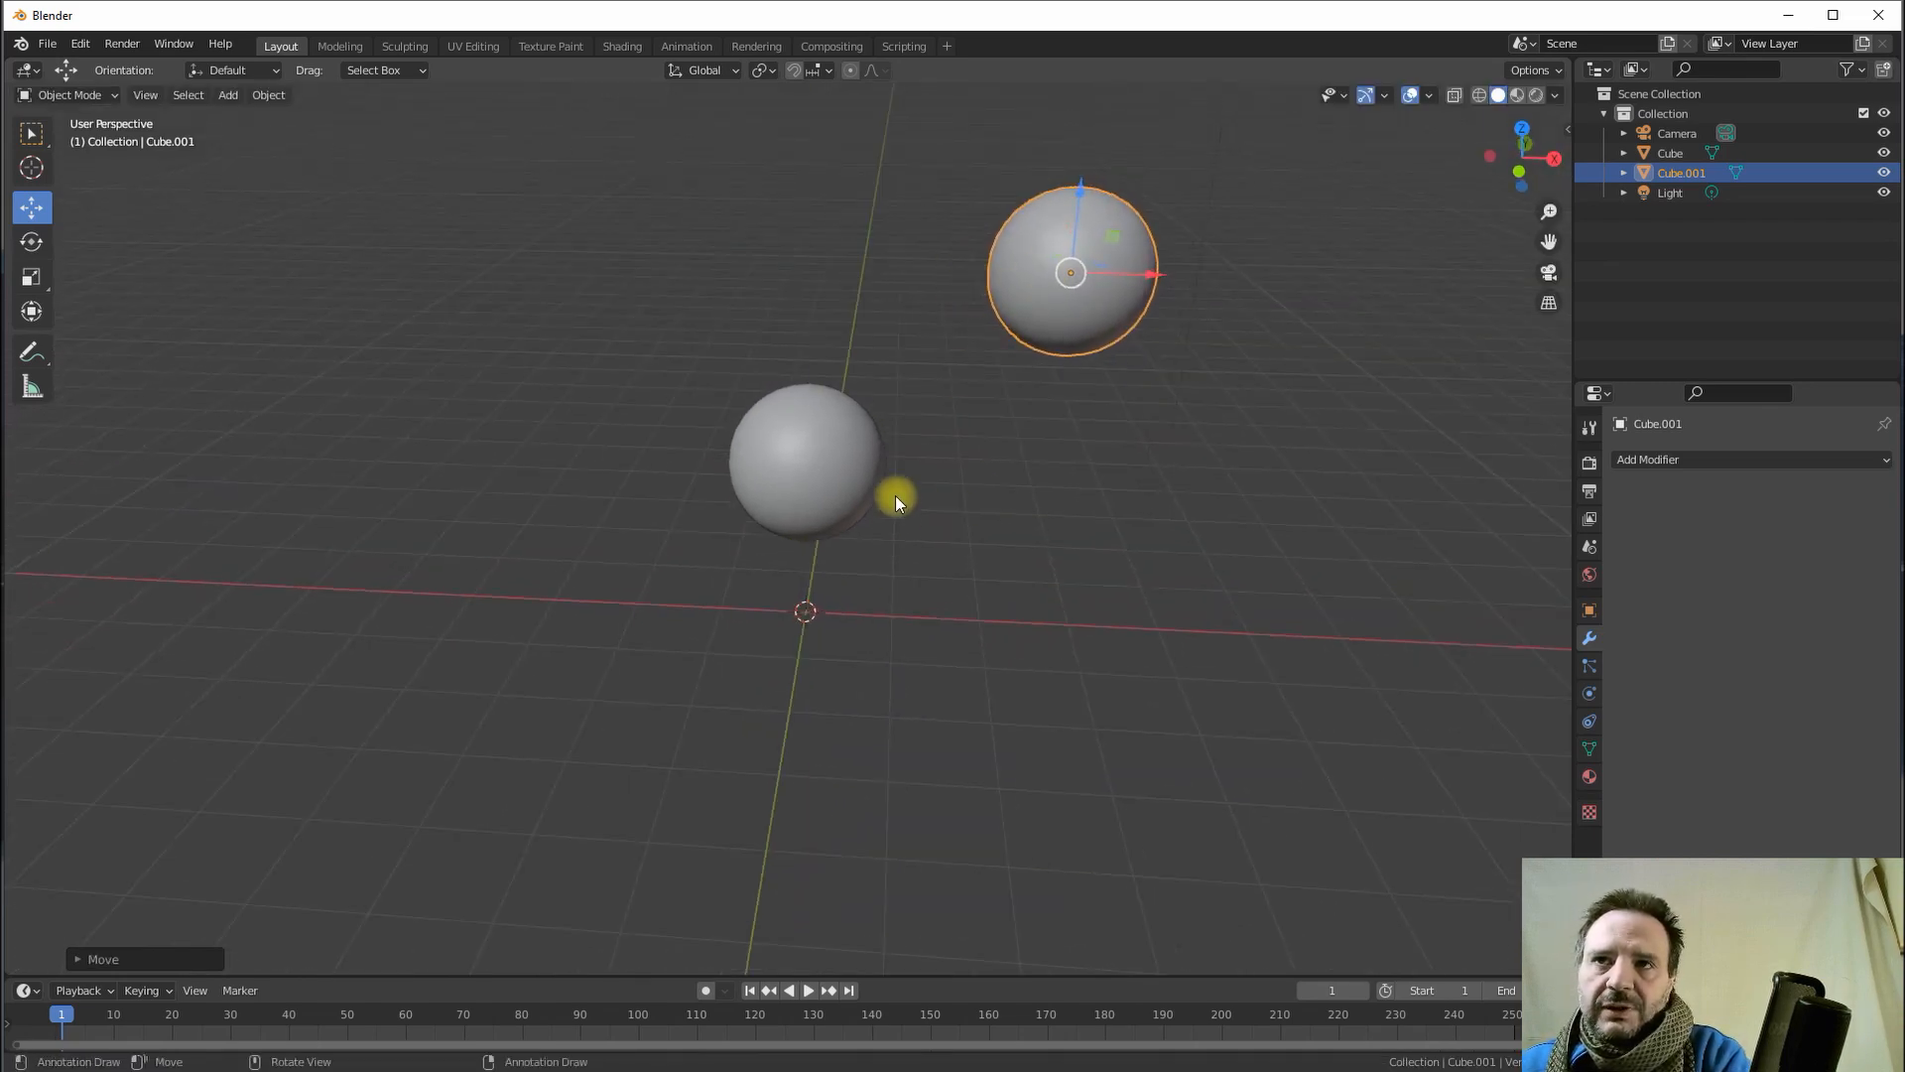
pyautogui.scroll(5, 895, 518)
pyautogui.moveTo(914, 416); pyautogui.dragTo(903, 581, button='middle')
pyautogui.scroll(-2, 873, 558)
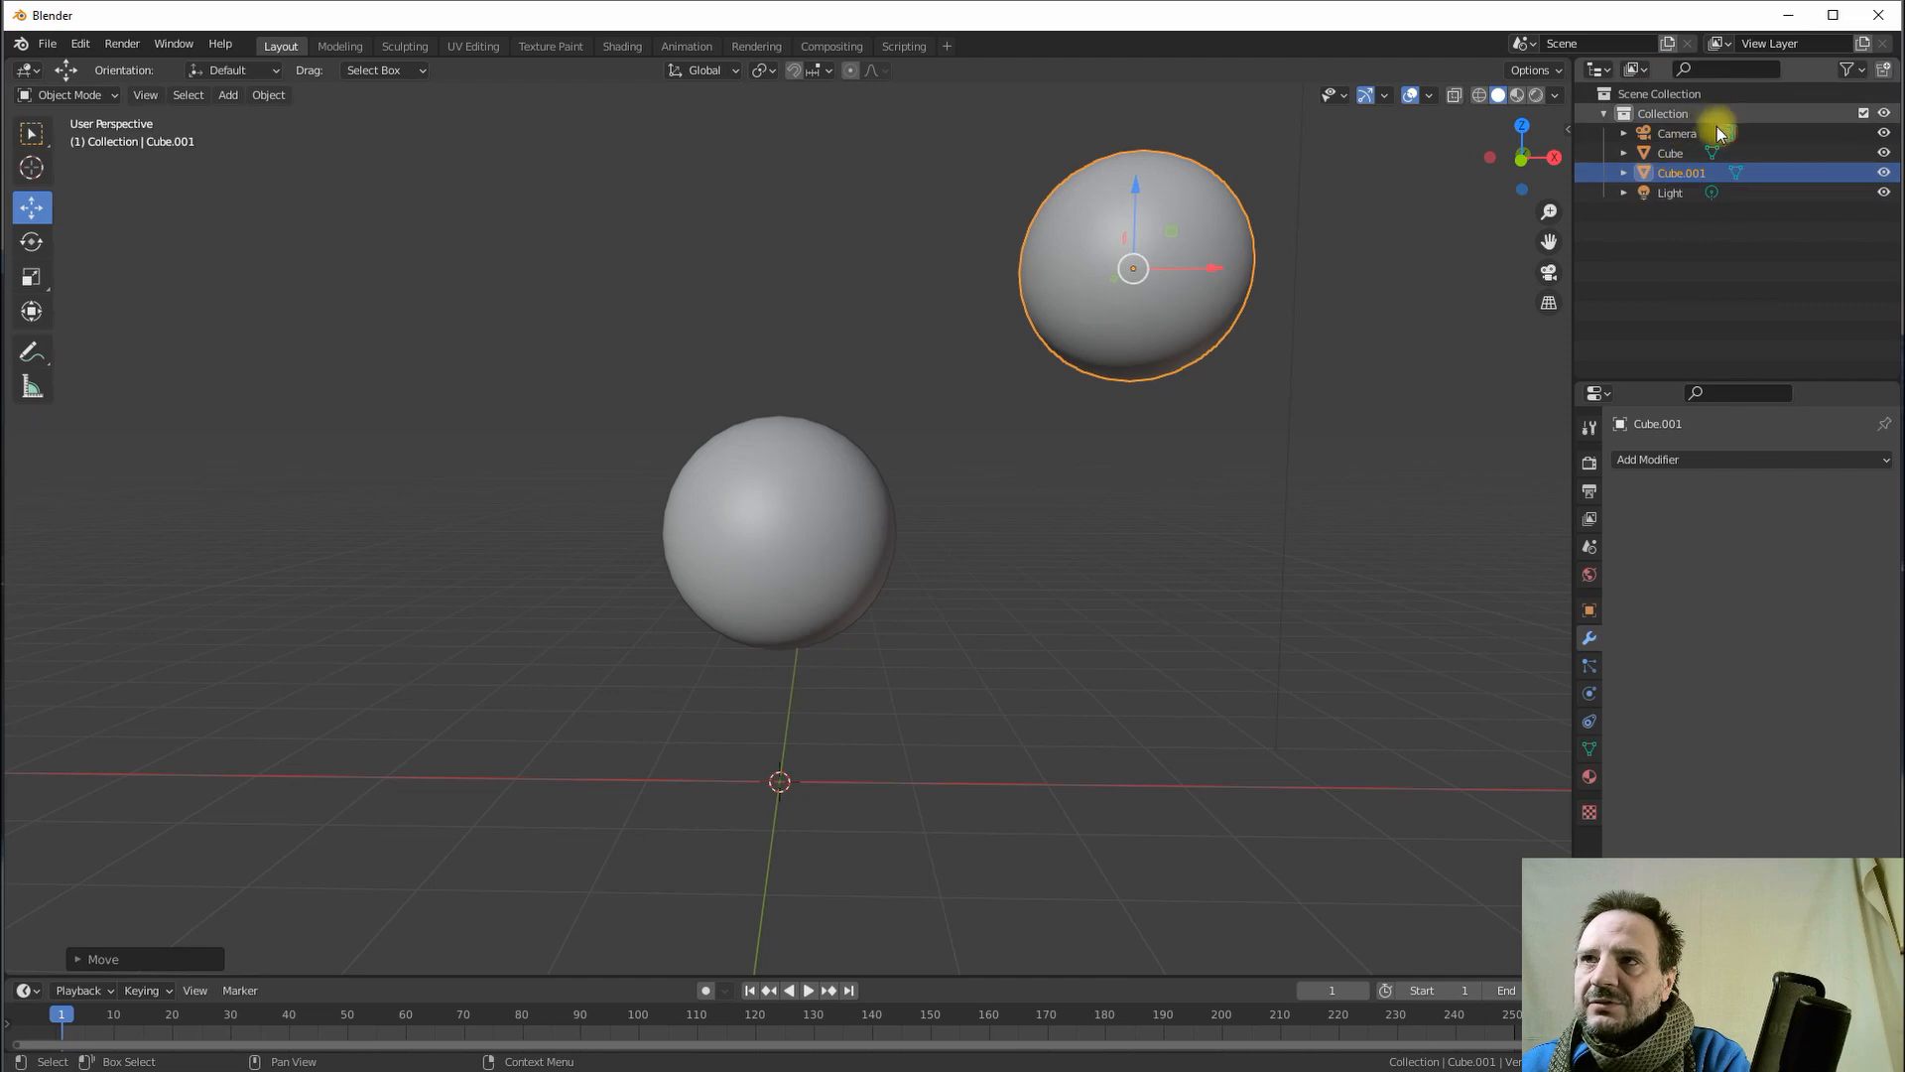
# - Rename the original sphere object Cube as "Corps"
pyautogui.click(1655, 157)
pyautogui.doubleClick(1676, 159)
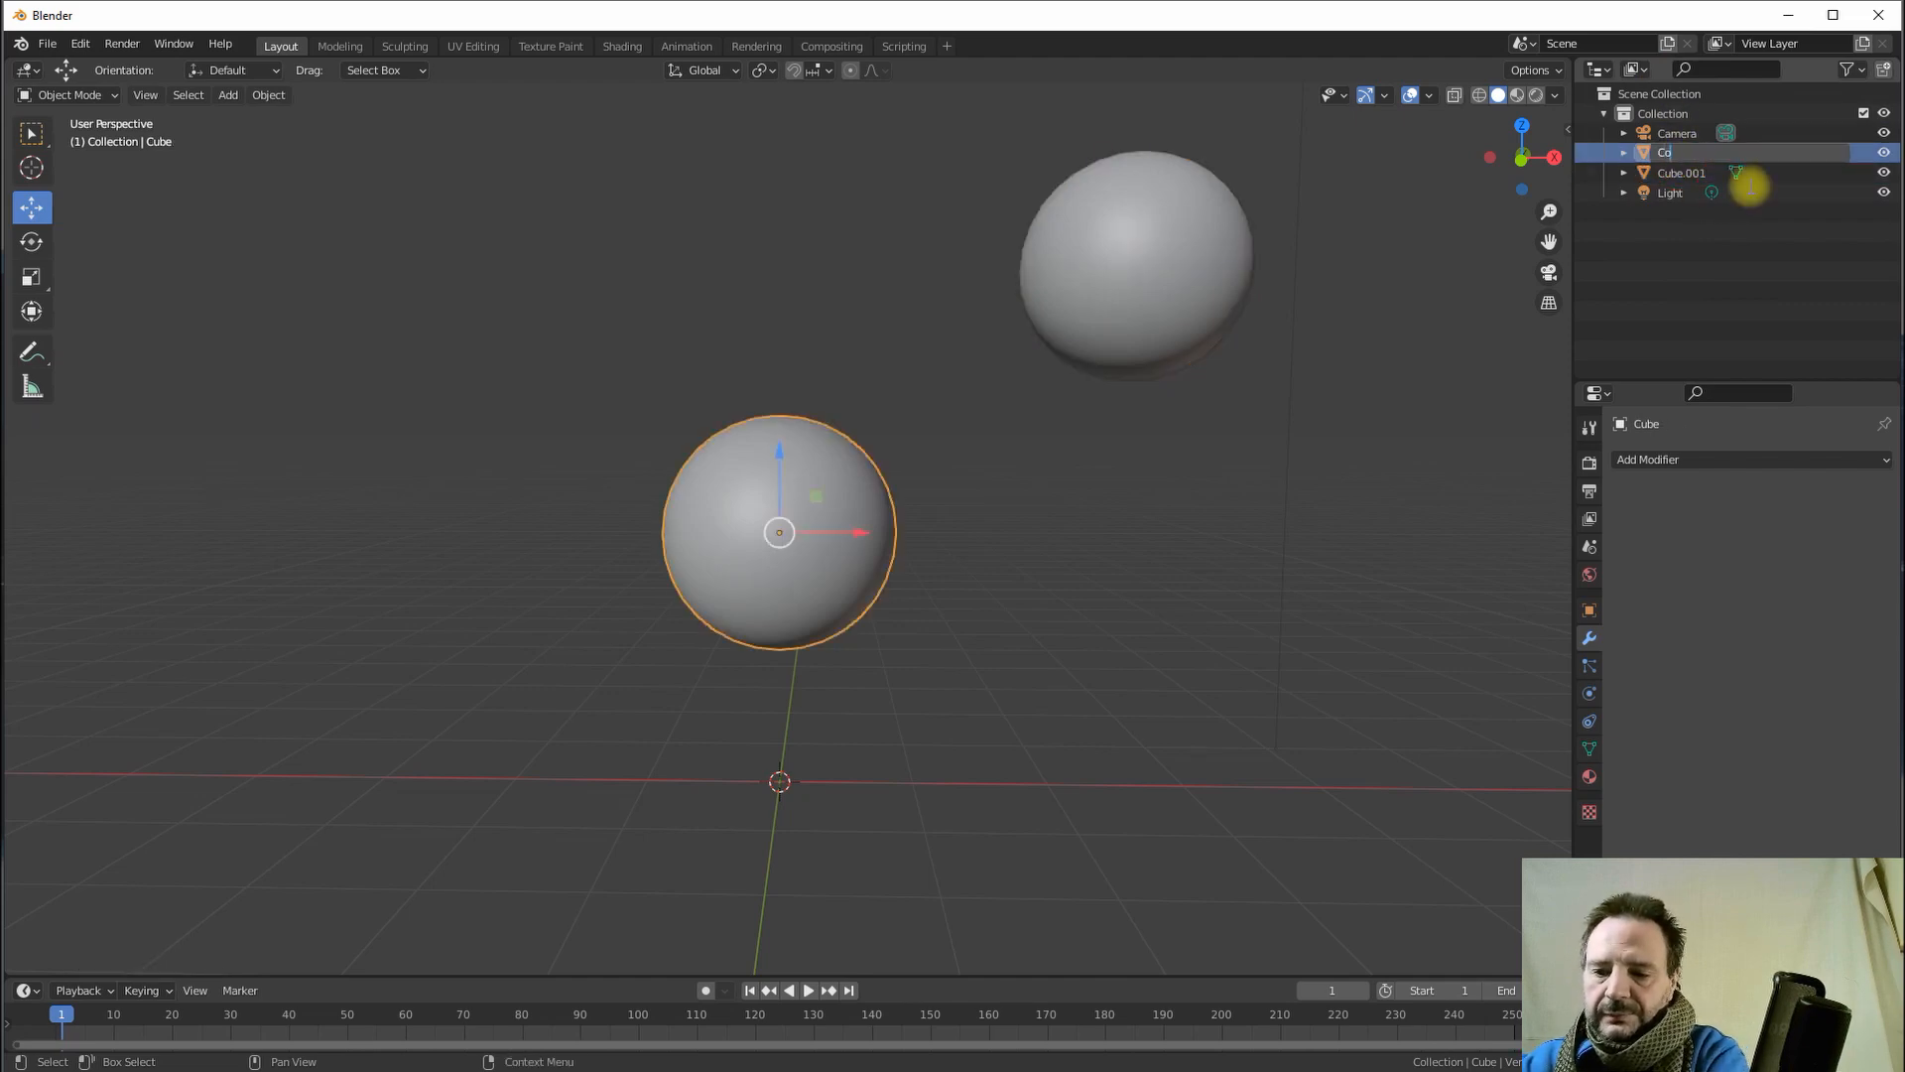
pyautogui.write('Corps')
pyautogui.press('Return')
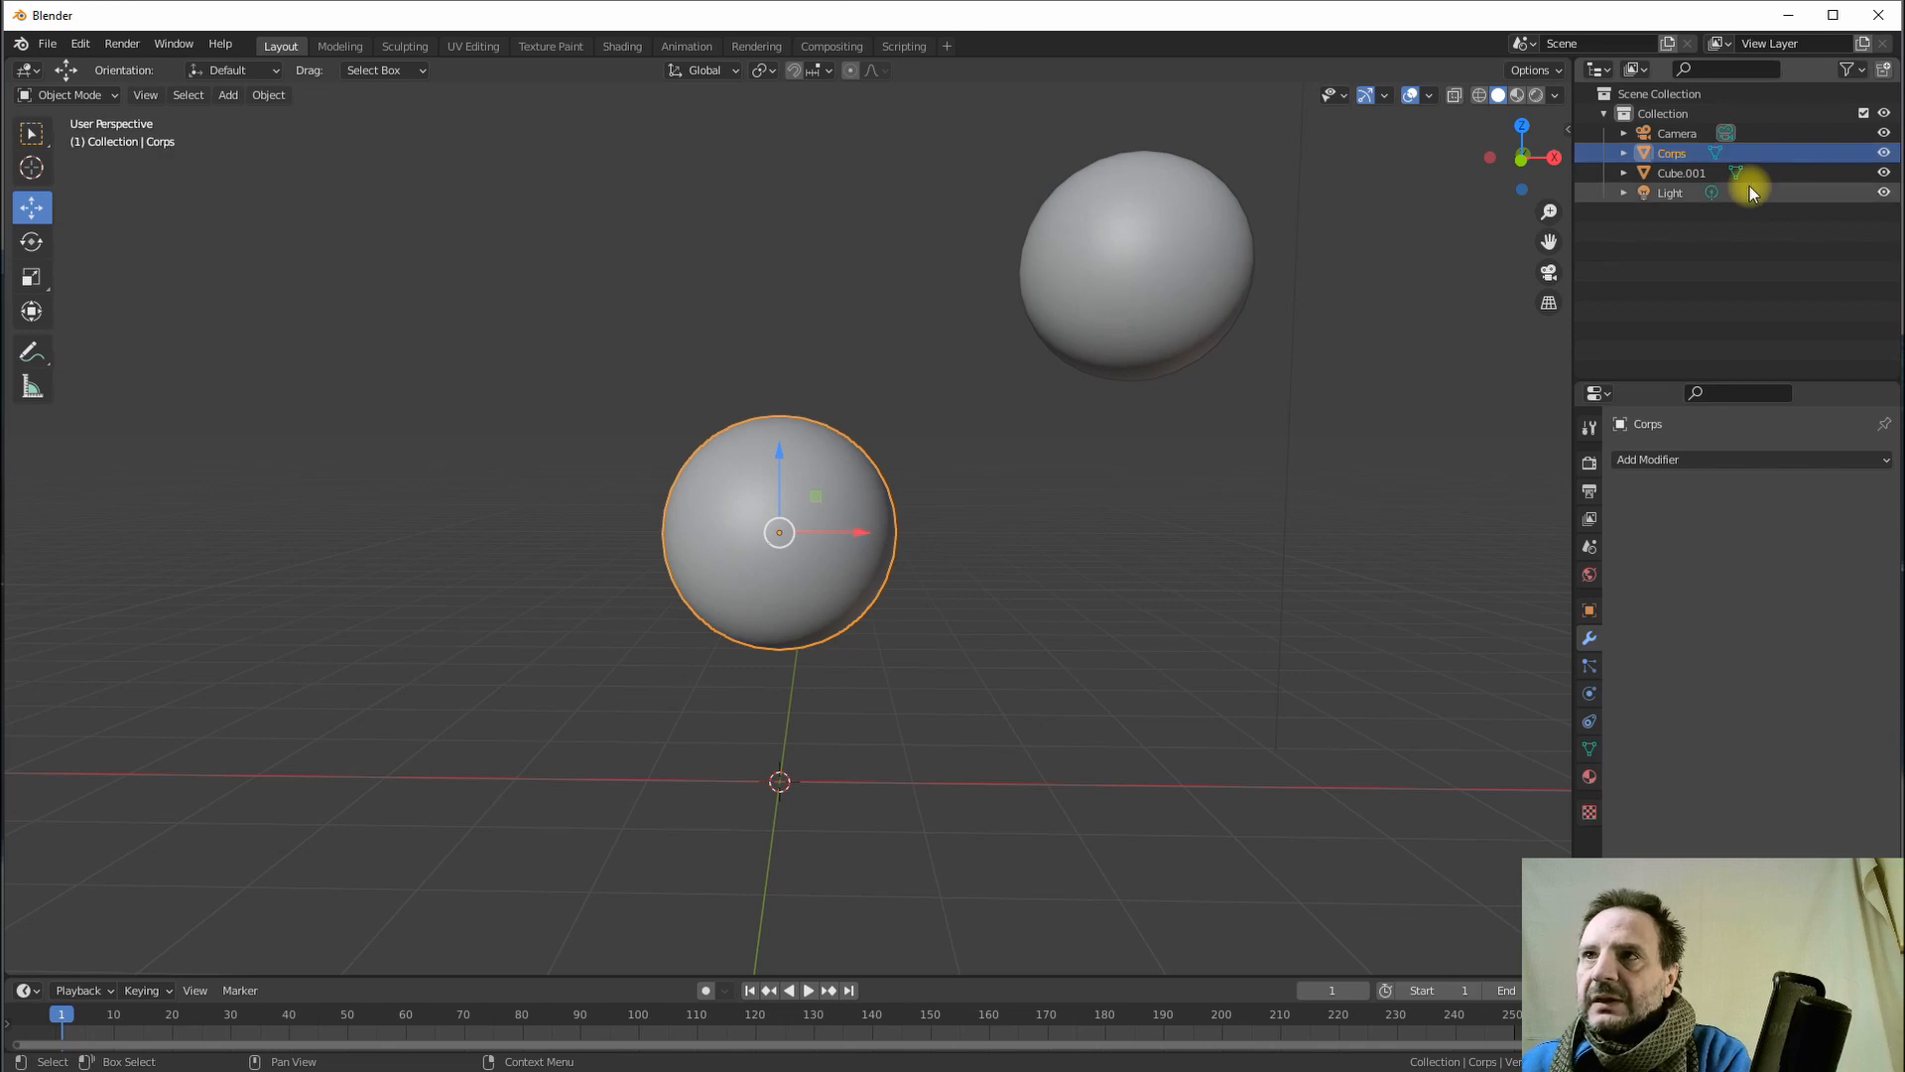
# - Rename the duplicated sphere Cube.001 as "SphereBase"
pyautogui.click(1687, 174)
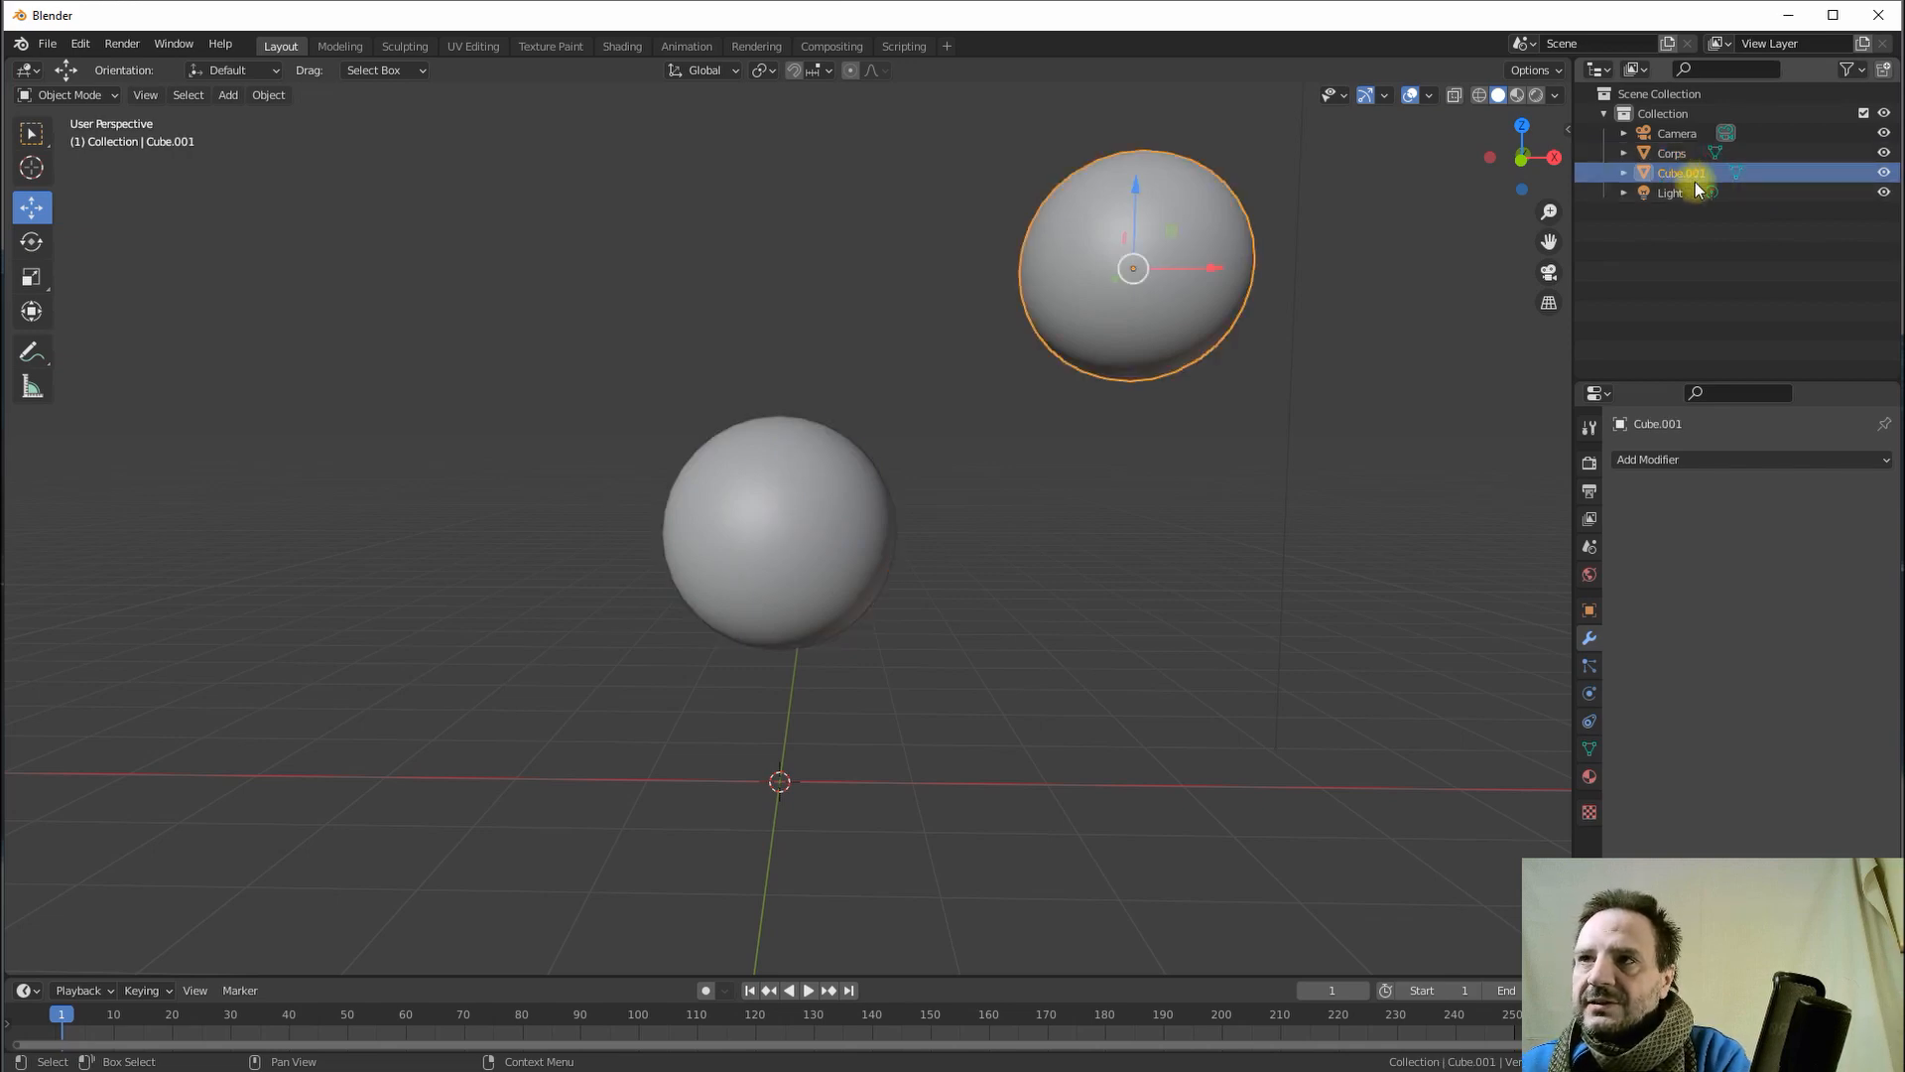
pyautogui.doubleClick(1695, 173)
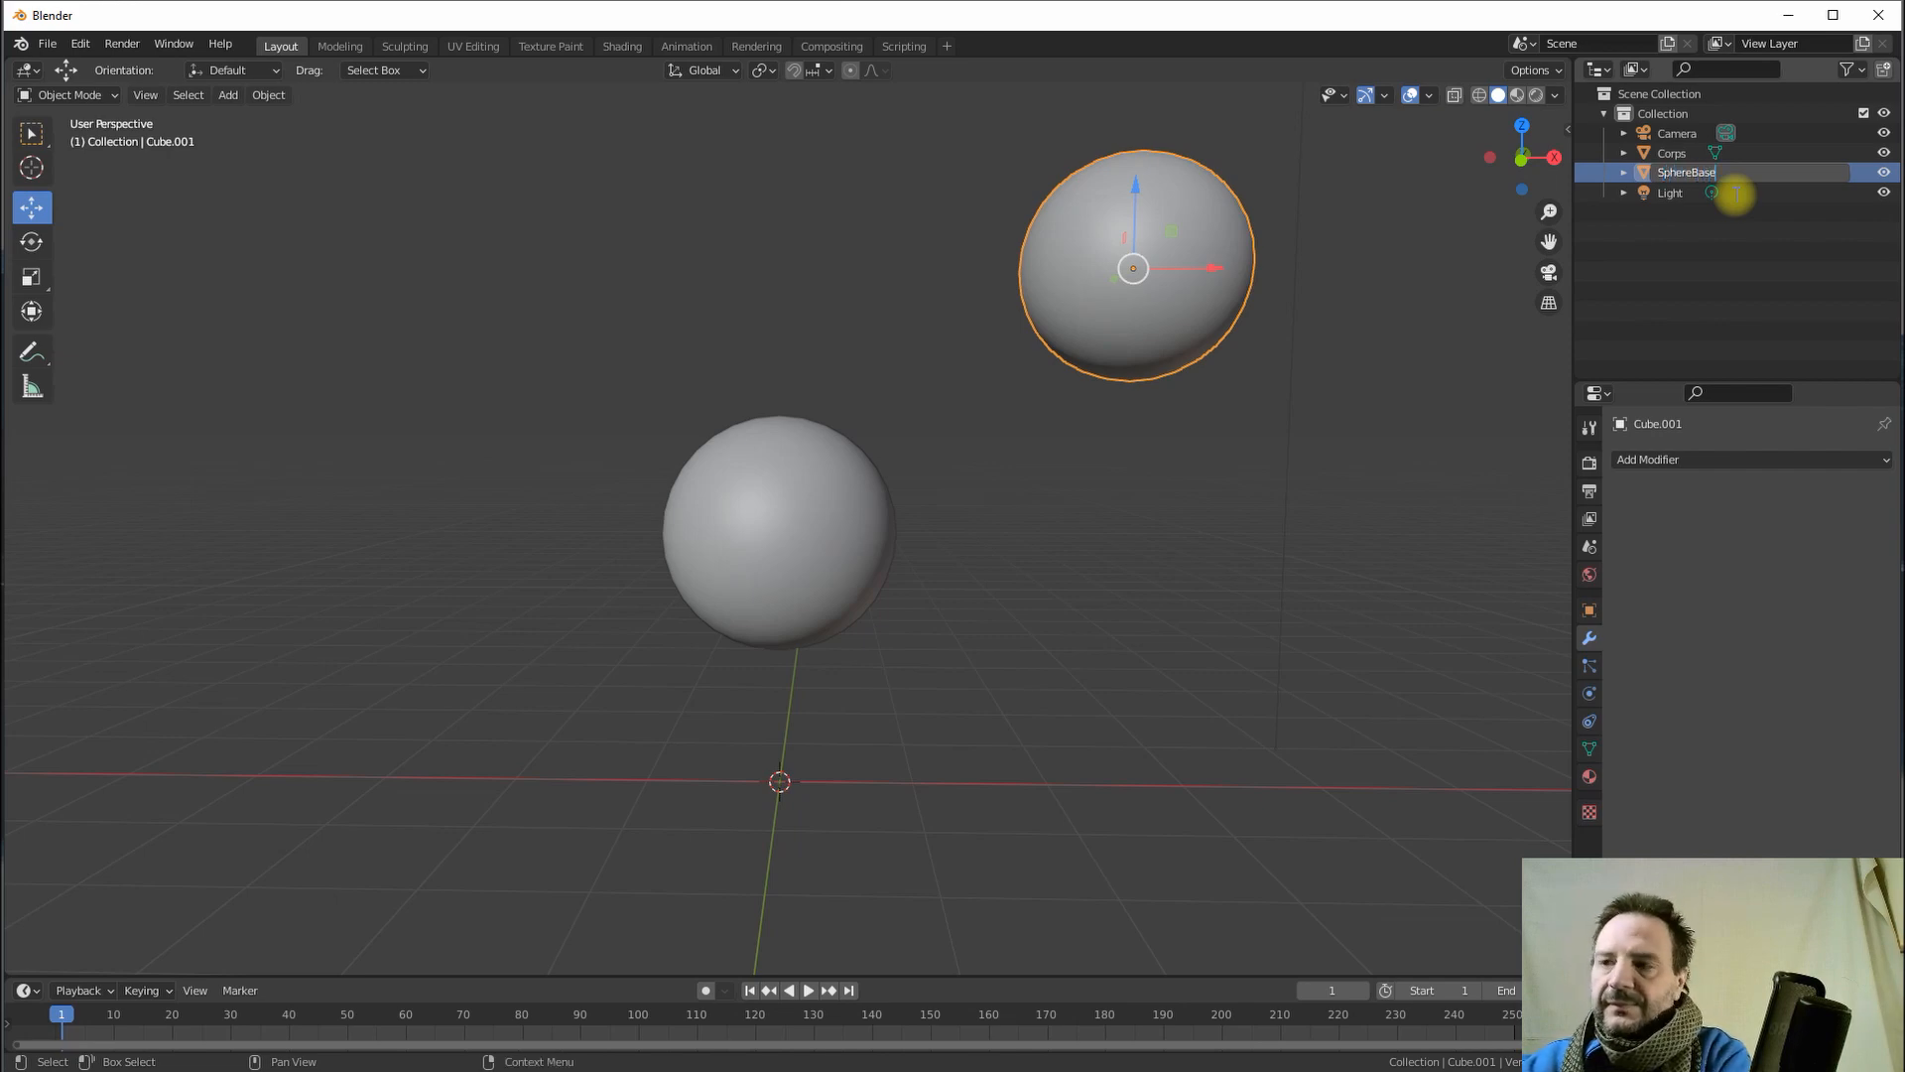
pyautogui.press('Return')
# - Move SphereBase further away from Corps along the X axis and hide it in the viewport
pyautogui.moveTo(1188, 271); pyautogui.dragTo(1321, 266)
pyautogui.moveTo(986, 384); pyautogui.dragTo(927, 377, button='middle')
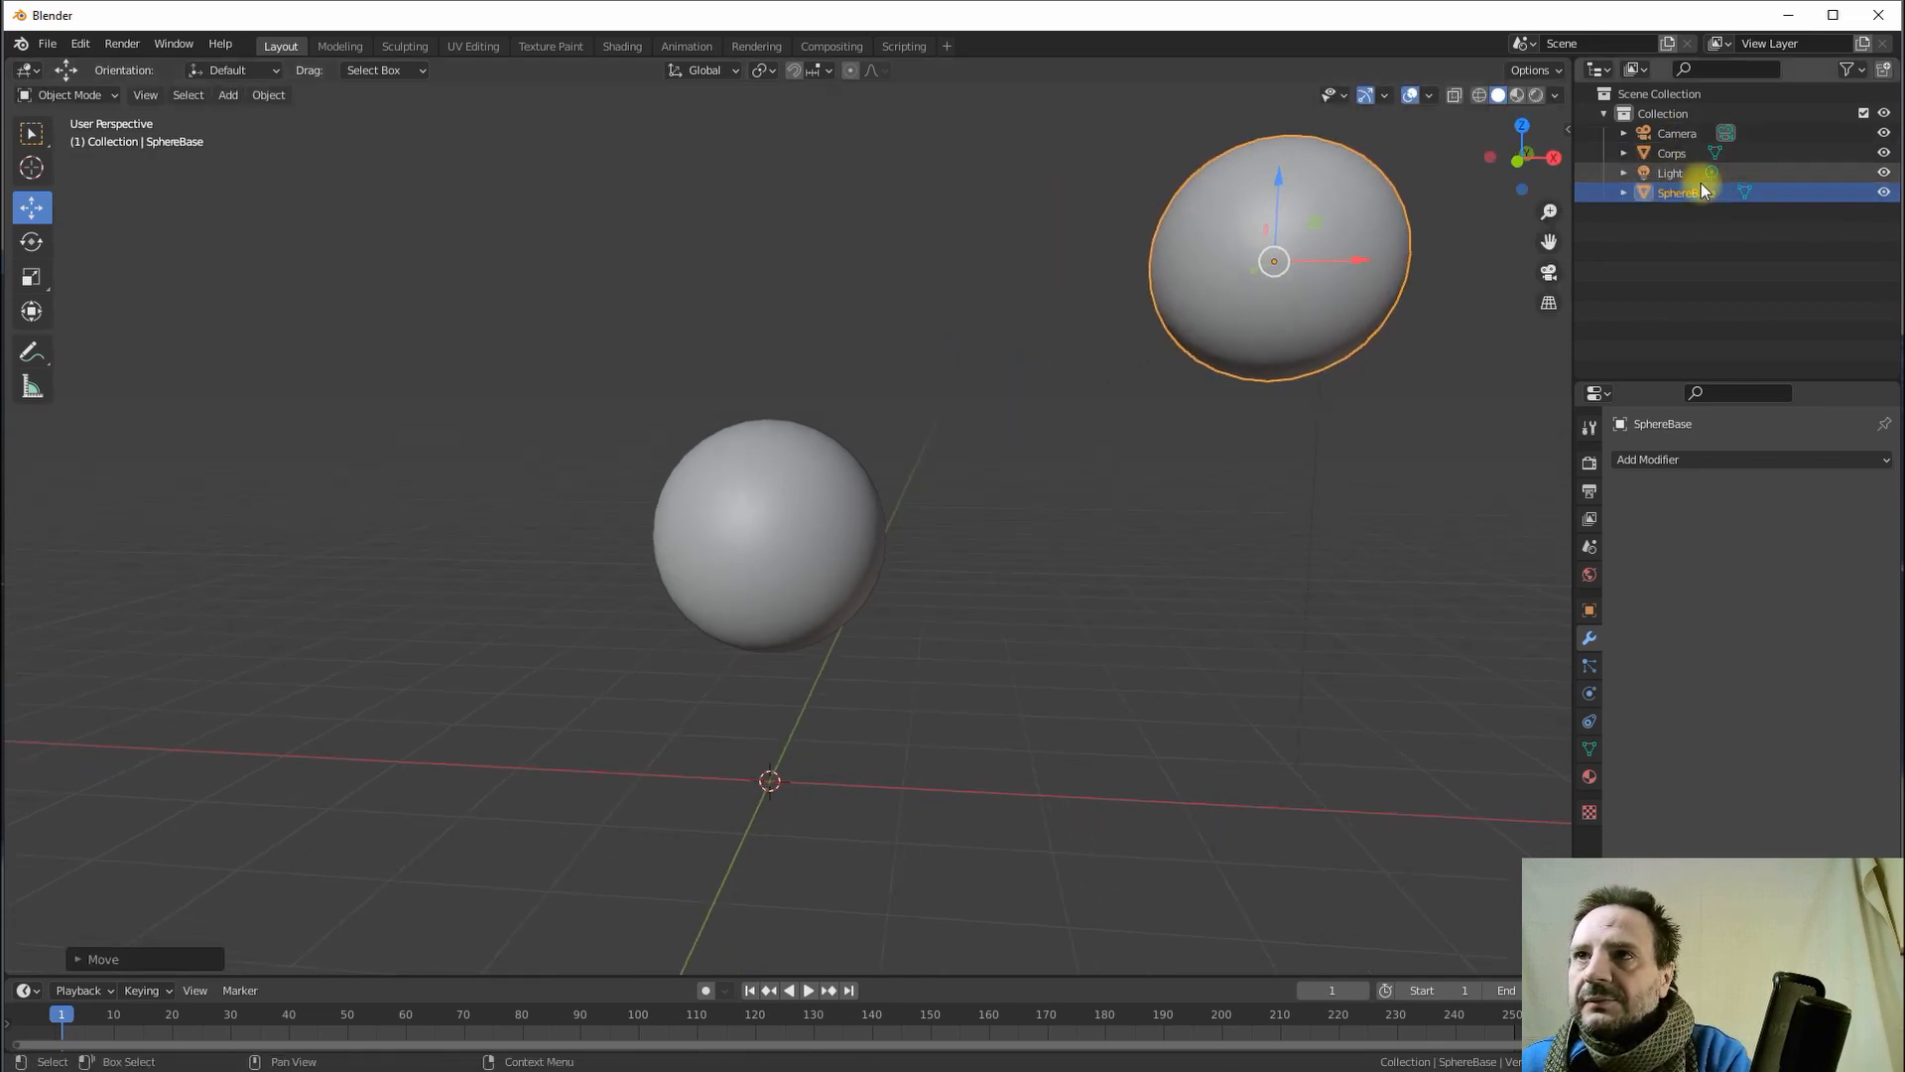
pyautogui.click(1884, 194)
# - Enter Edit Mode on the Corps sphere, switch to face selection and deselect all of its faces
pyautogui.moveTo(984, 385); pyautogui.dragTo(723, 467, button='middle')
pyautogui.click(736, 506)
pyautogui.scroll(4, 826, 543)
pyautogui.press('Tab')
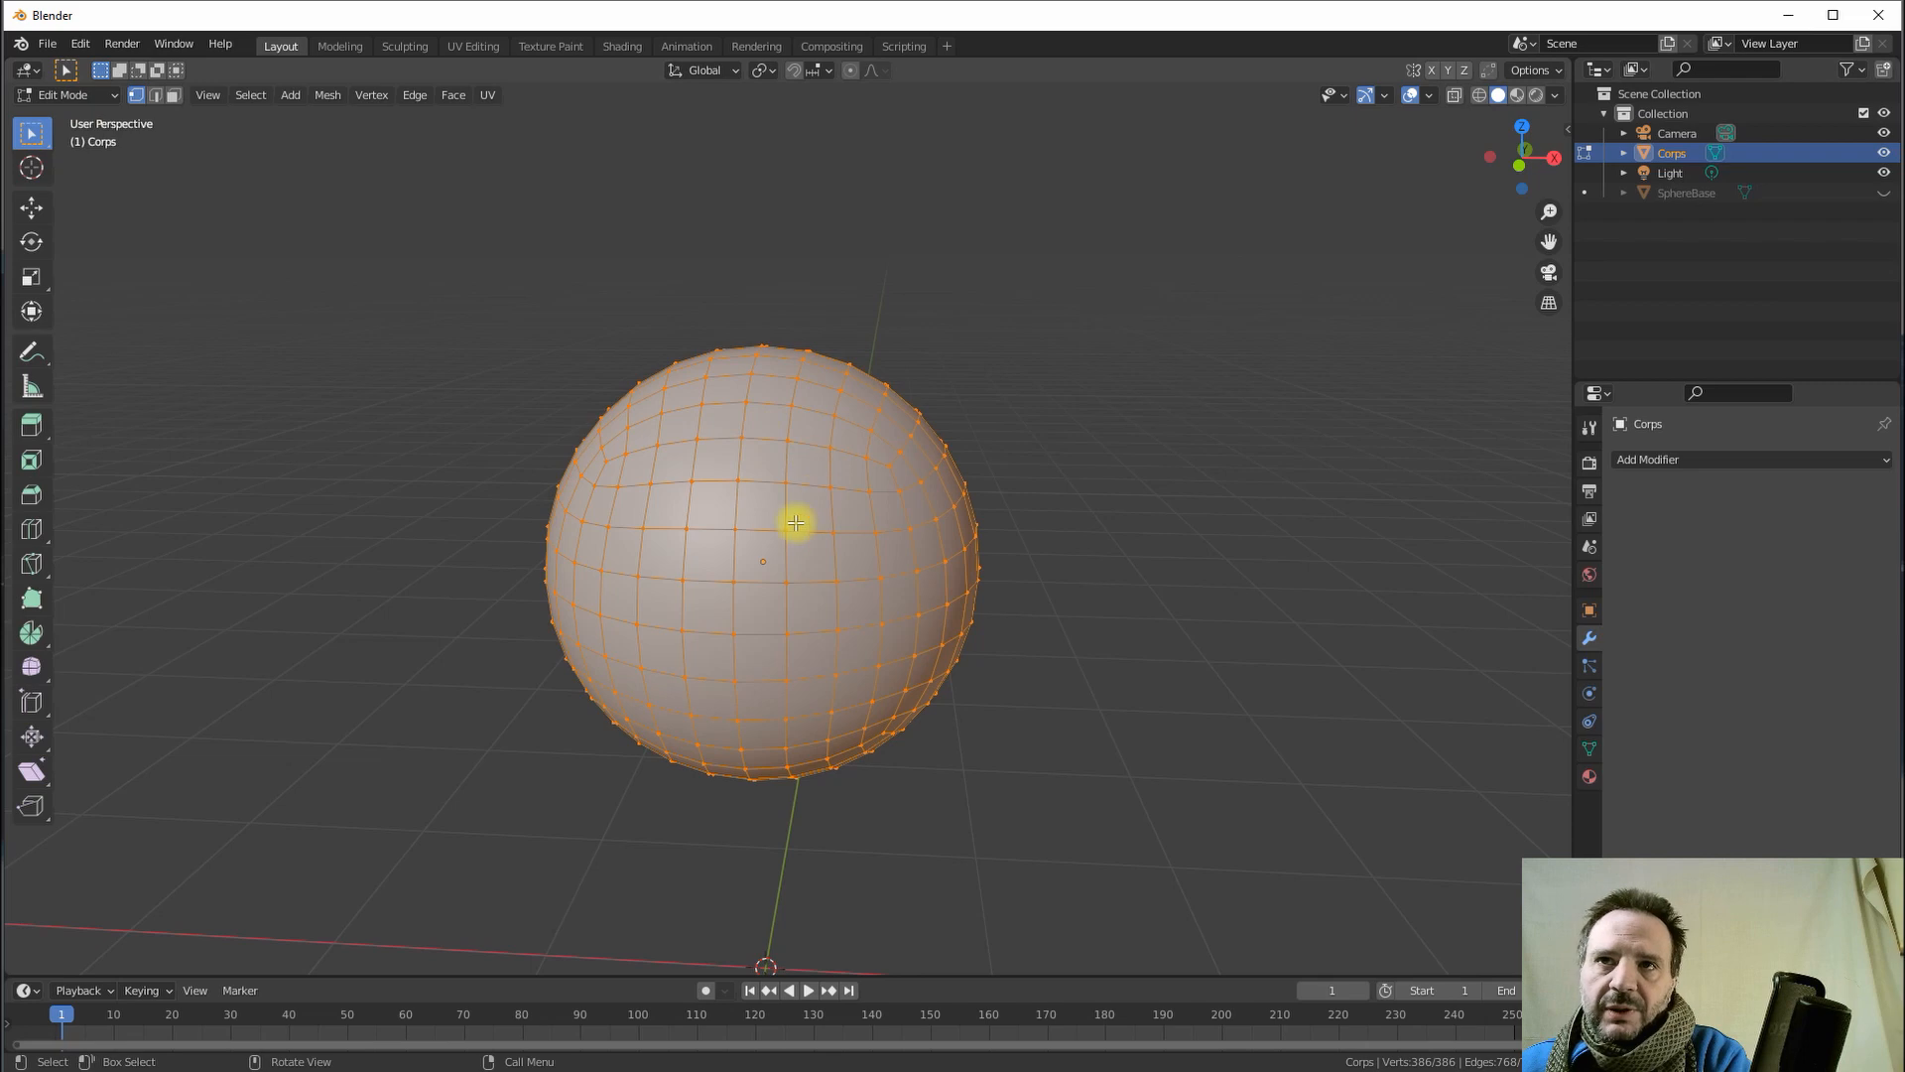
pyautogui.moveTo(770, 437); pyautogui.dragTo(767, 481, button='middle')
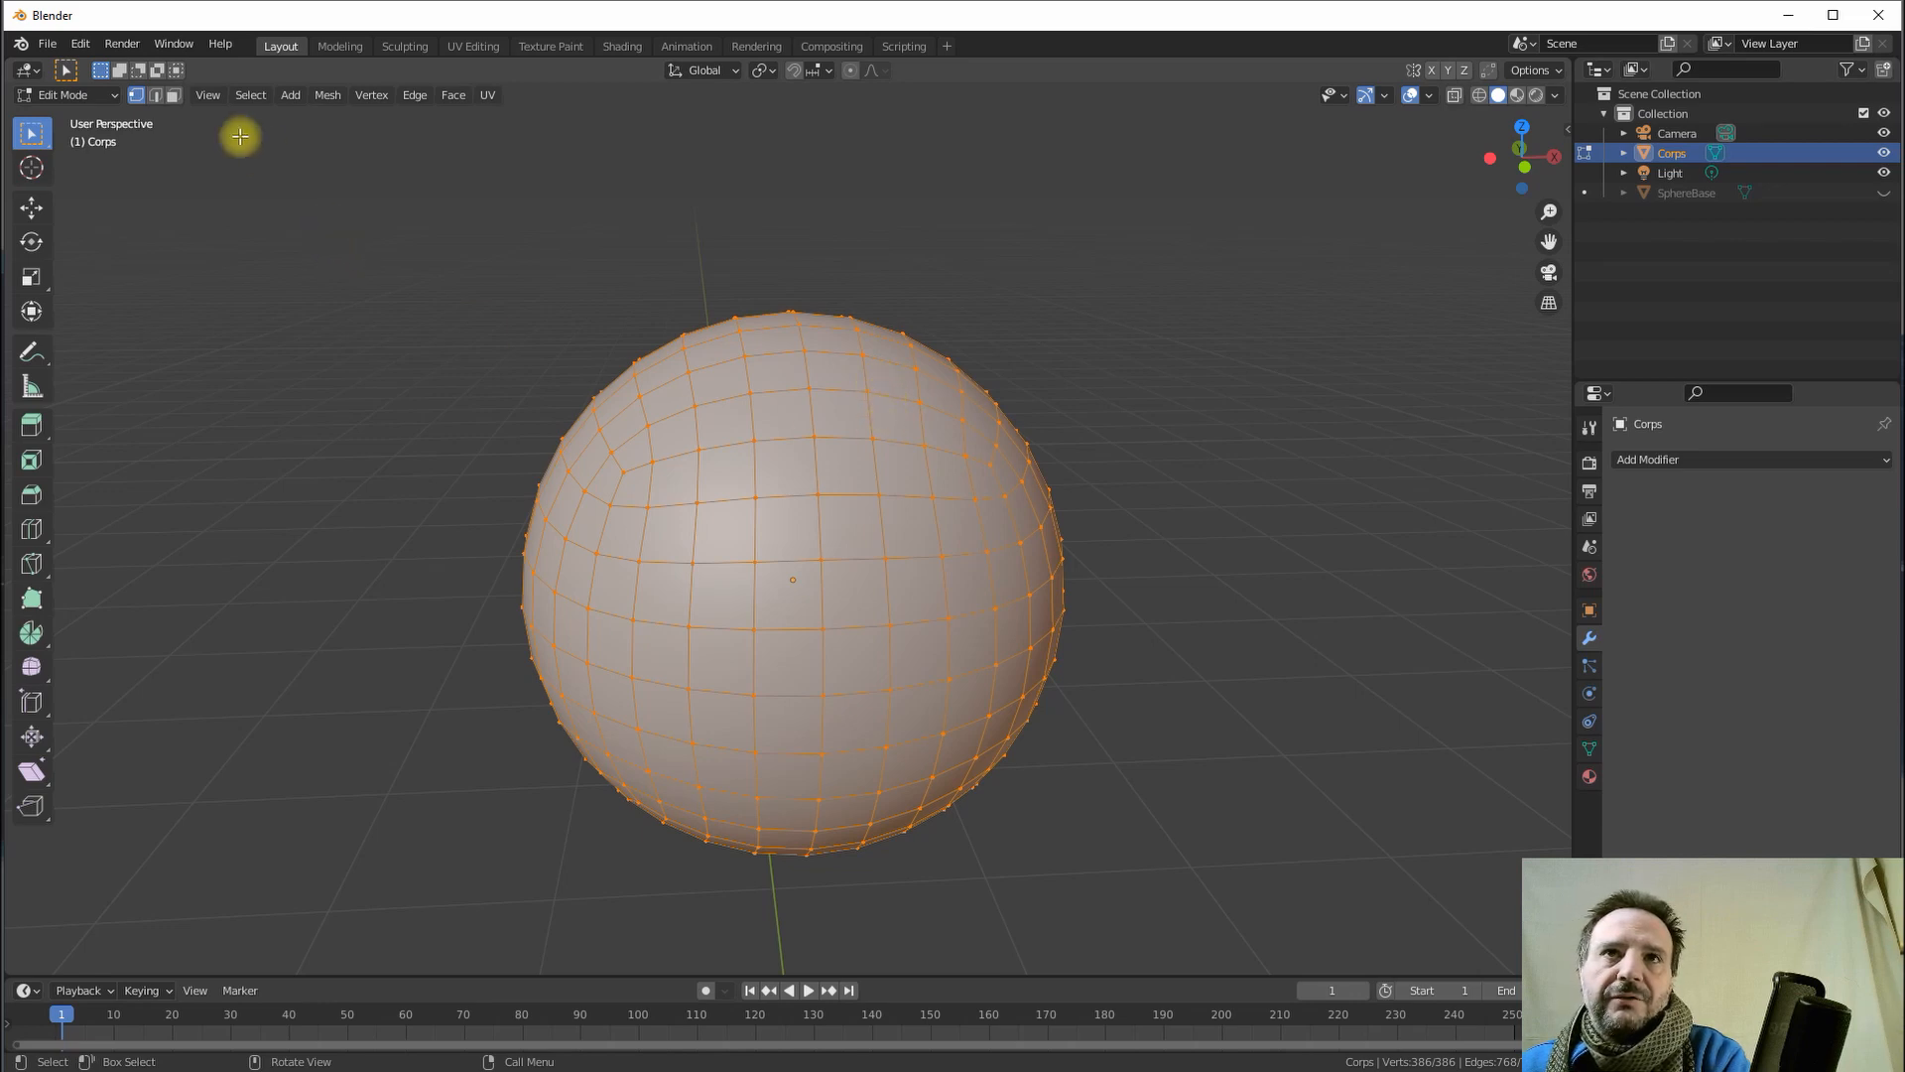
pyautogui.click(172, 95)
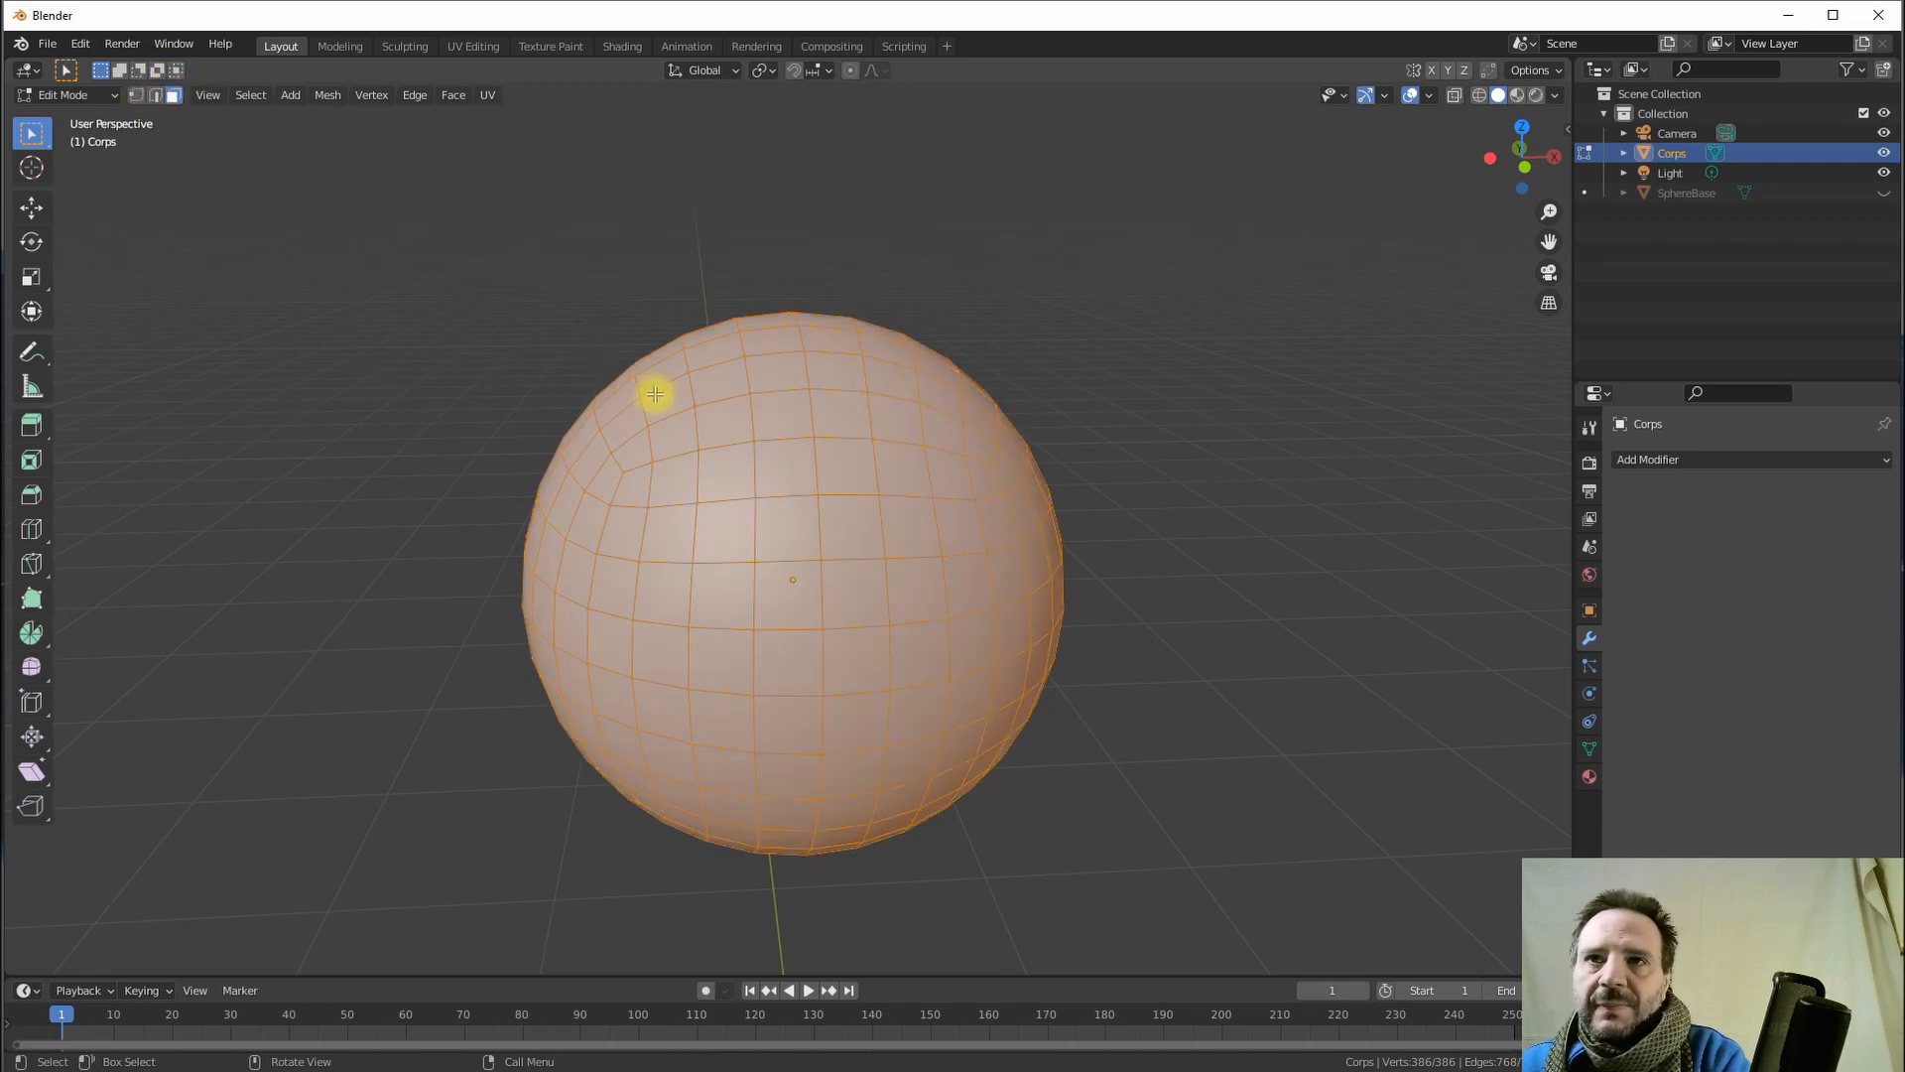
pyautogui.moveTo(655, 394); pyautogui.dragTo(629, 416, button='middle')
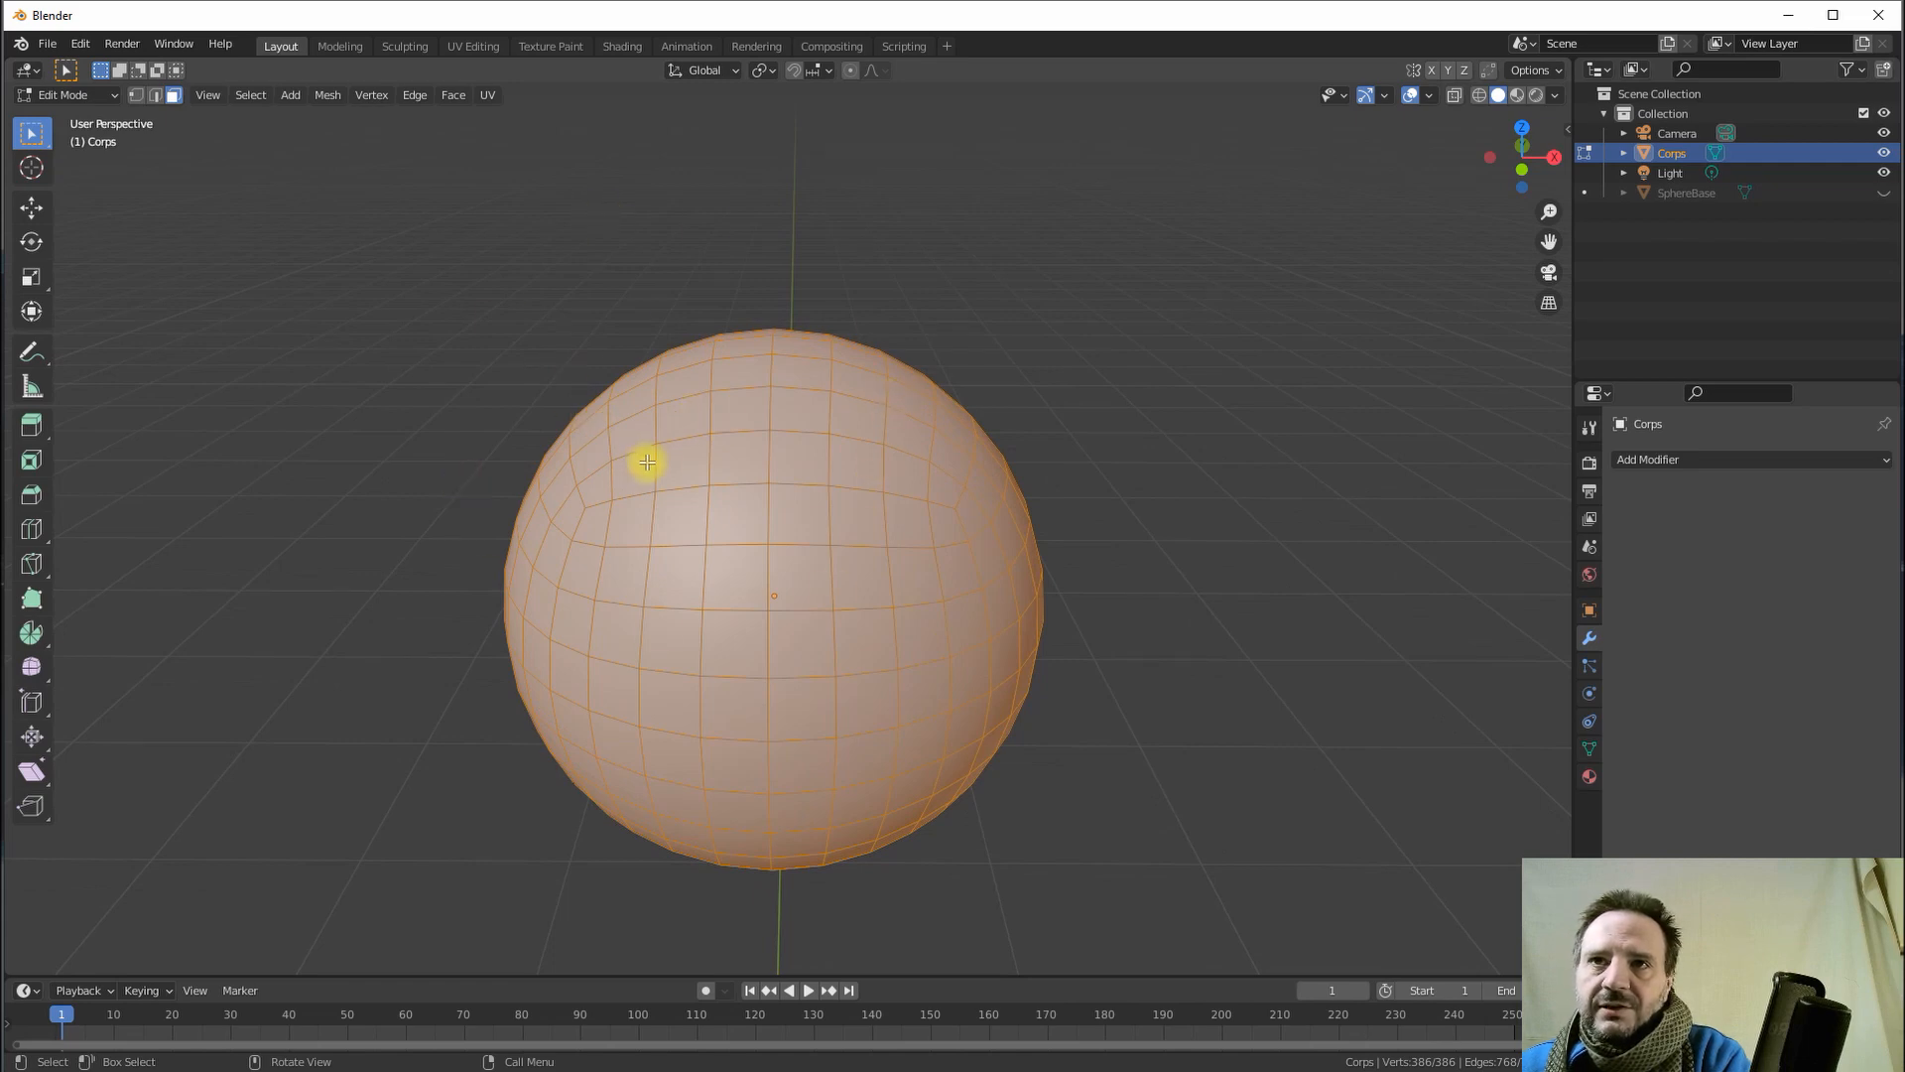
pyautogui.click(1124, 328)
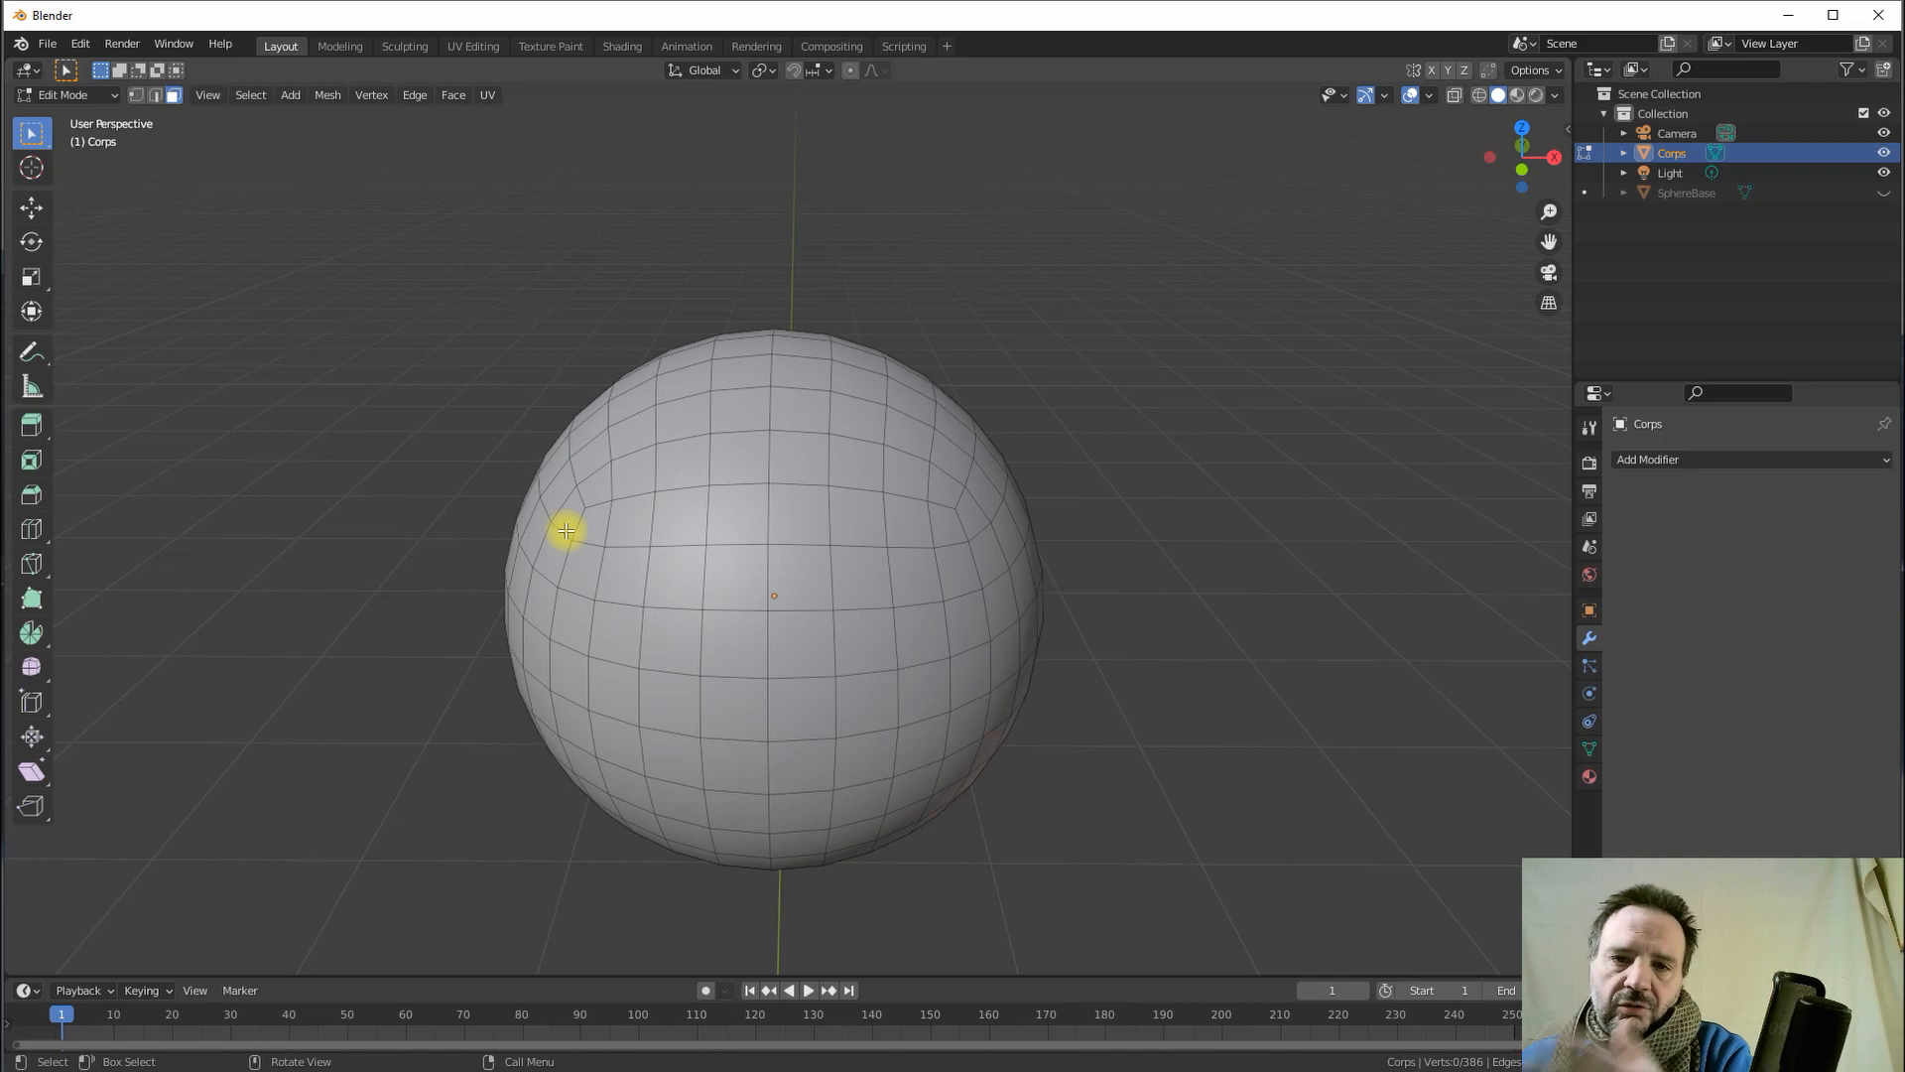
# - Select a square block of 4 by 4 faces on the upper front of the Corps sphere
pyautogui.moveTo(774, 507); pyautogui.dragTo(770, 430, button='middle')
pyautogui.click(738, 425)
pyautogui.keyDown('shift'); pyautogui.click(784, 421); pyautogui.keyUp('shift')
pyautogui.keyDown('shift'); pyautogui.click(838, 421); pyautogui.keyUp('shift')
pyautogui.keyDown('shift'); pyautogui.click(883, 424); pyautogui.keyUp('shift')
pyautogui.keyDown('shift'); pyautogui.click(893, 471); pyautogui.keyUp('shift')
pyautogui.keyDown('shift'); pyautogui.click(890, 523); pyautogui.keyUp('shift')
pyautogui.keyDown('shift'); pyautogui.click(895, 570); pyautogui.keyUp('shift')
pyautogui.keyDown('shift'); pyautogui.click(880, 523); pyautogui.keyUp('shift')
pyautogui.keyDown('shift'); pyautogui.click(830, 523); pyautogui.keyUp('shift')
pyautogui.keyDown('shift'); pyautogui.click(821, 475); pyautogui.keyUp('shift')
pyautogui.keyDown('shift'); pyautogui.click(779, 471); pyautogui.keyUp('shift')
pyautogui.keyDown('shift'); pyautogui.click(717, 470); pyautogui.keyUp('shift')
pyautogui.keyDown('shift'); pyautogui.click(717, 526); pyautogui.keyUp('shift')
pyautogui.keyDown('shift'); pyautogui.click(716, 590); pyautogui.keyUp('shift')
pyautogui.keyDown('shift'); pyautogui.click(775, 523); pyautogui.keyUp('shift')
pyautogui.keyDown('shift'); pyautogui.click(776, 585); pyautogui.keyUp('shift')
pyautogui.keyDown('shift'); pyautogui.click(841, 581); pyautogui.keyUp('shift')
pyautogui.moveTo(784, 484)
pyautogui.mouseDown(button='middle')
pyautogui.moveTo(747, 480)
pyautogui.moveTo(770, 480)
pyautogui.mouseUp(button='middle')
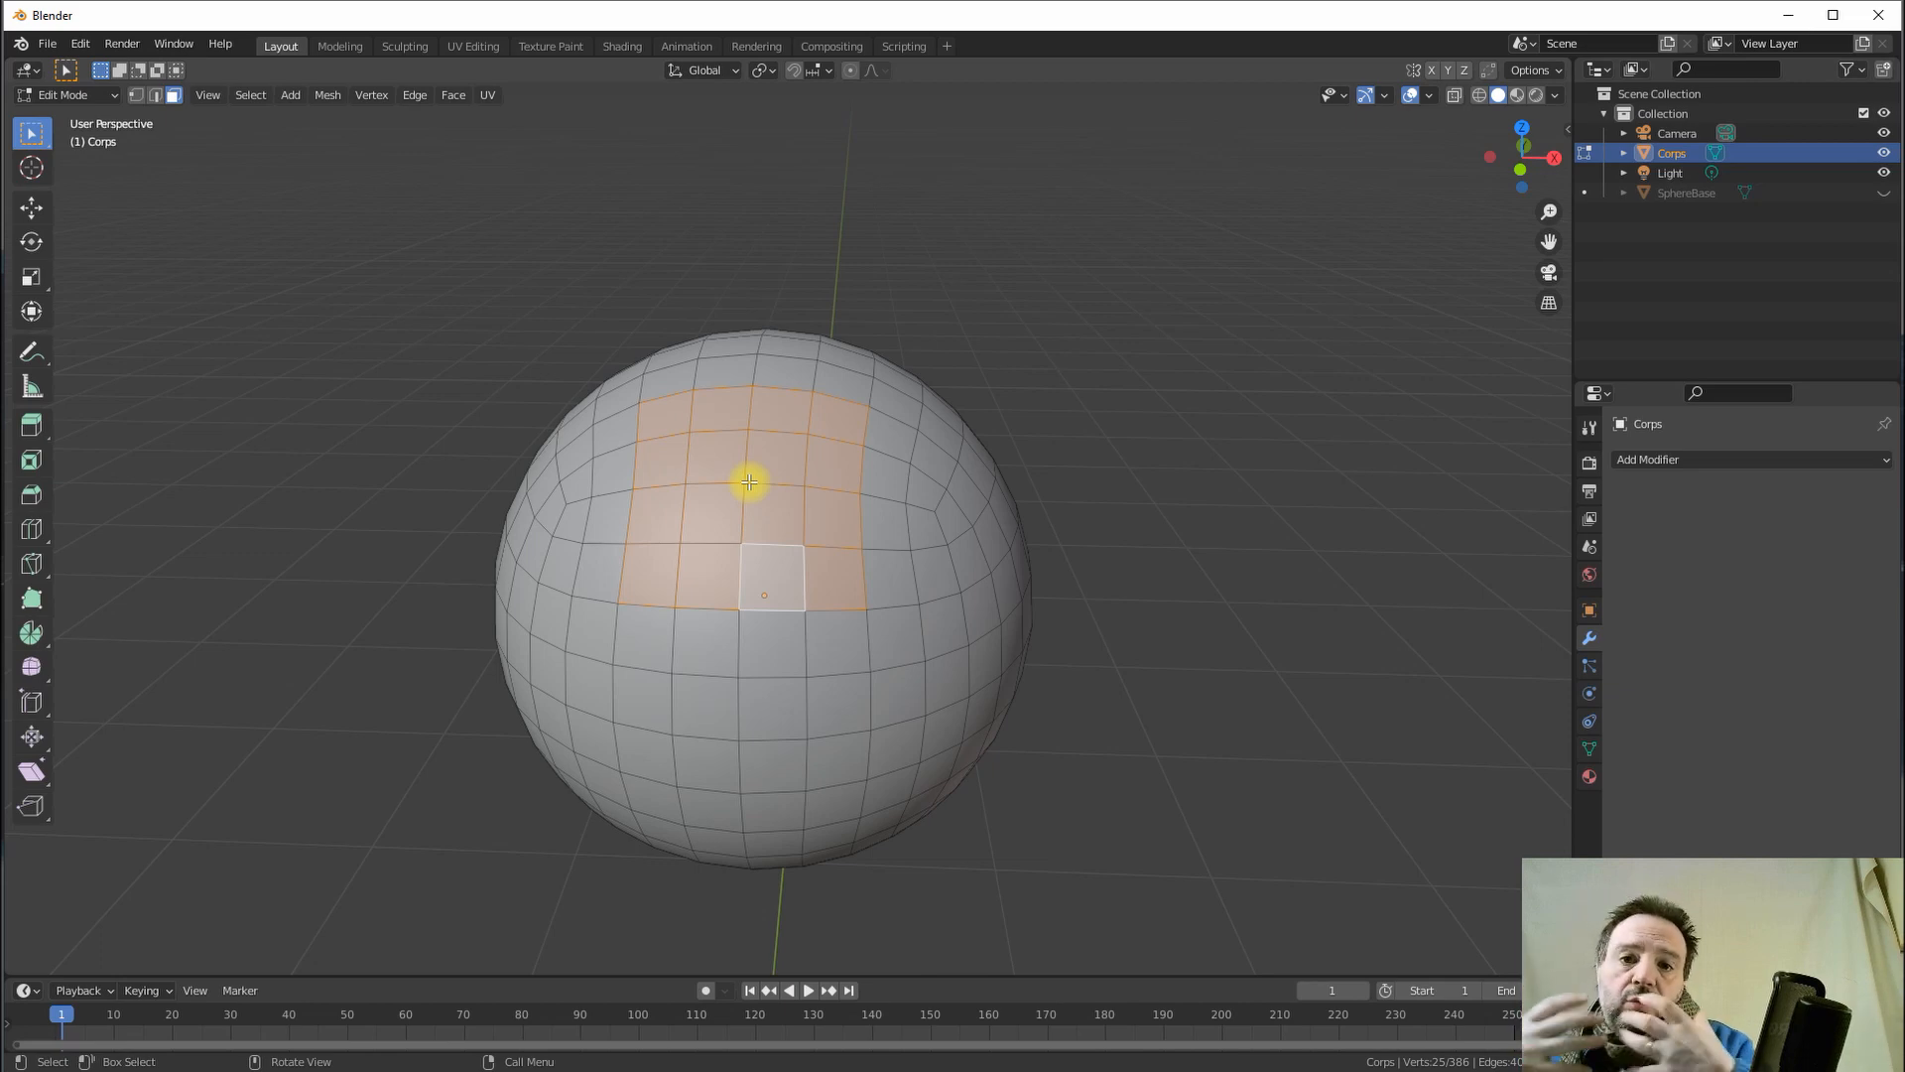
pyautogui.moveTo(752, 480); pyautogui.dragTo(796, 490, button='middle')
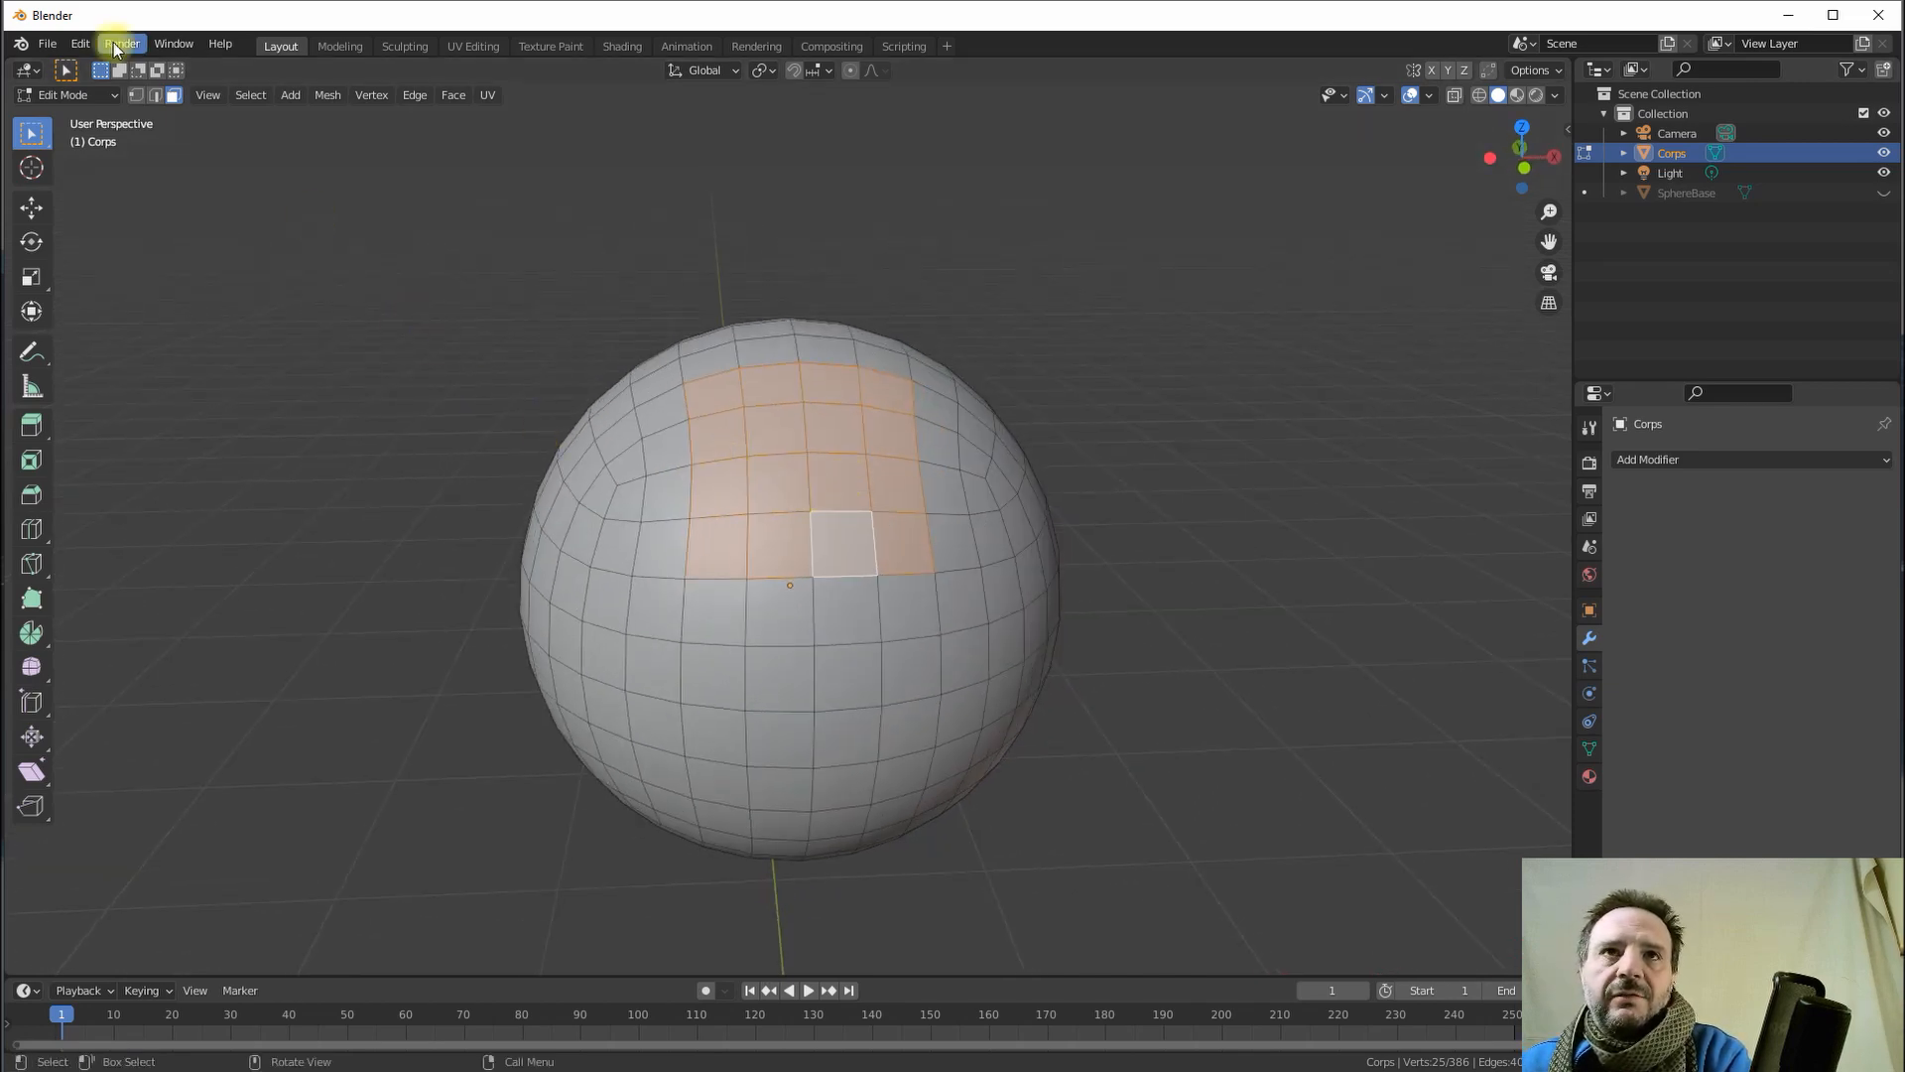
# - Find the Mesh: LoopTools add-on in the preferences by searching "loop", enable it and close the preferences
pyautogui.click(81, 44)
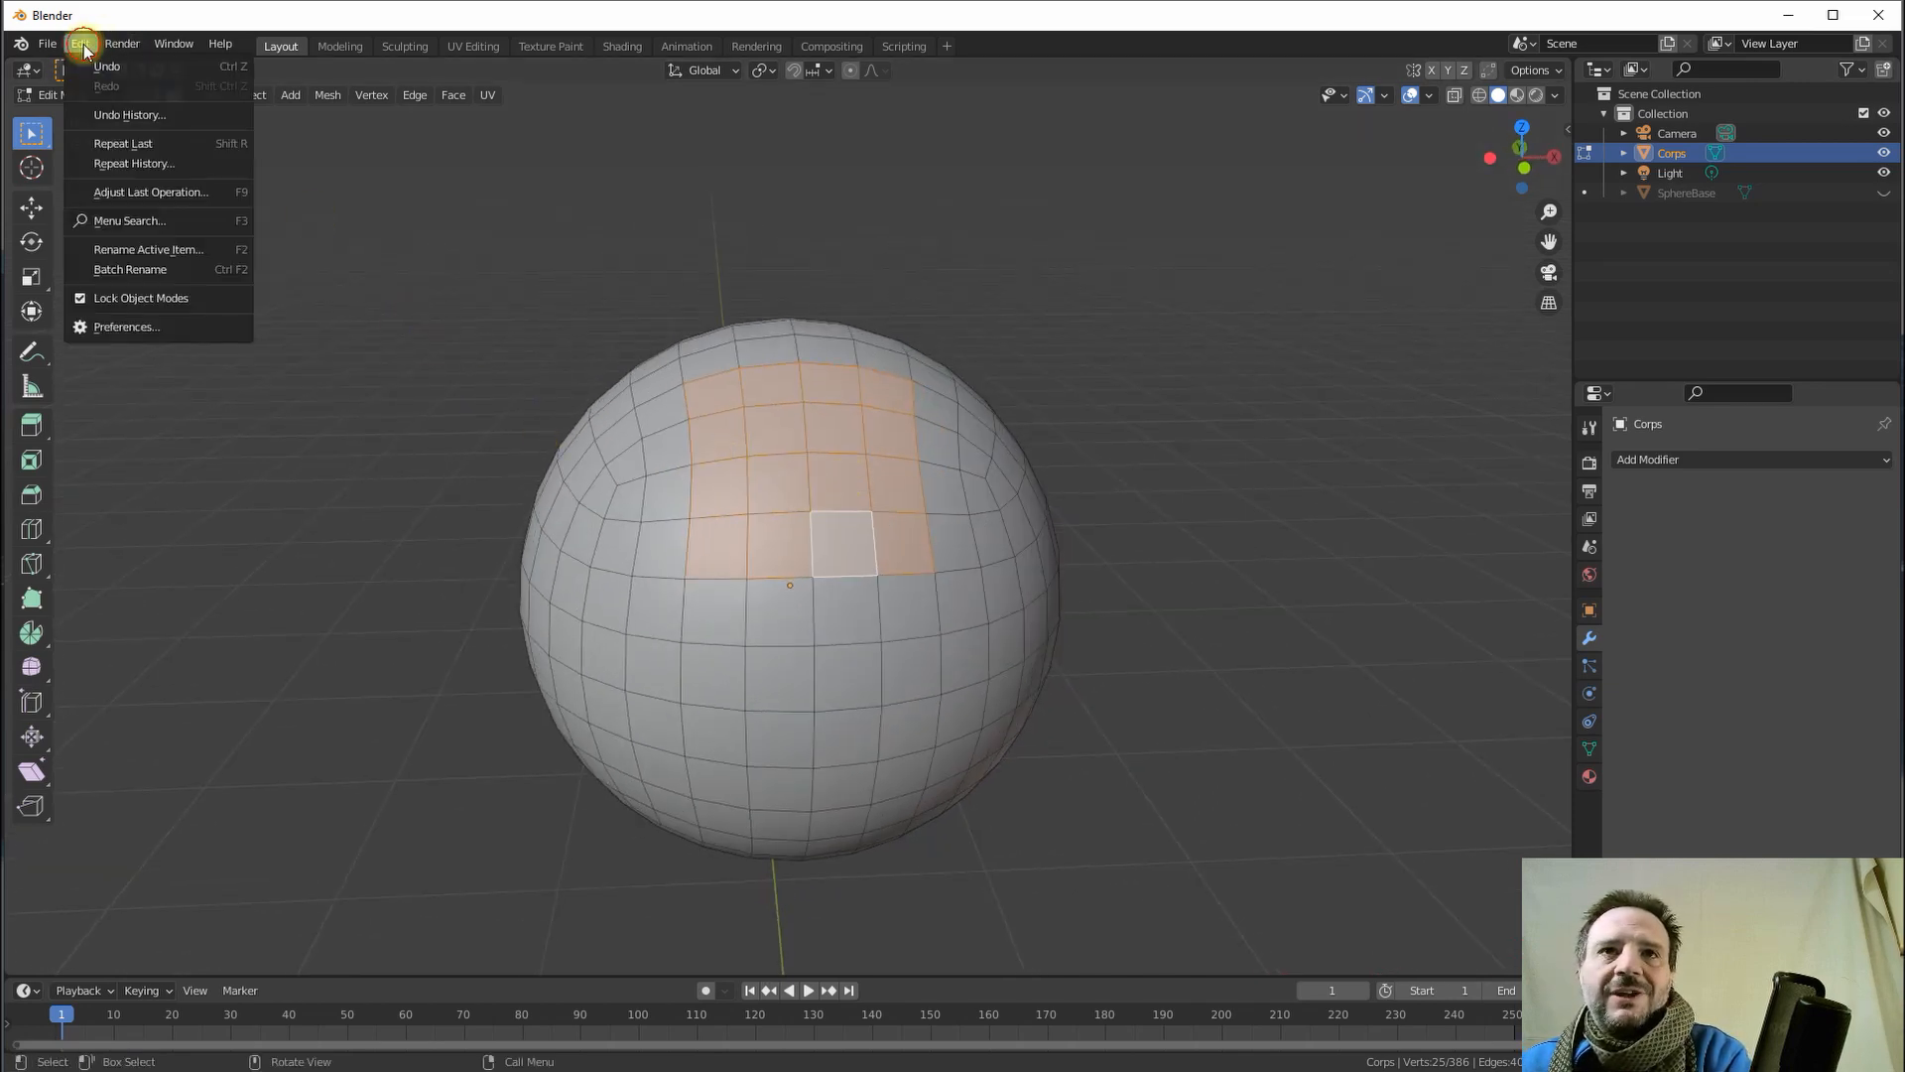
pyautogui.click(127, 334)
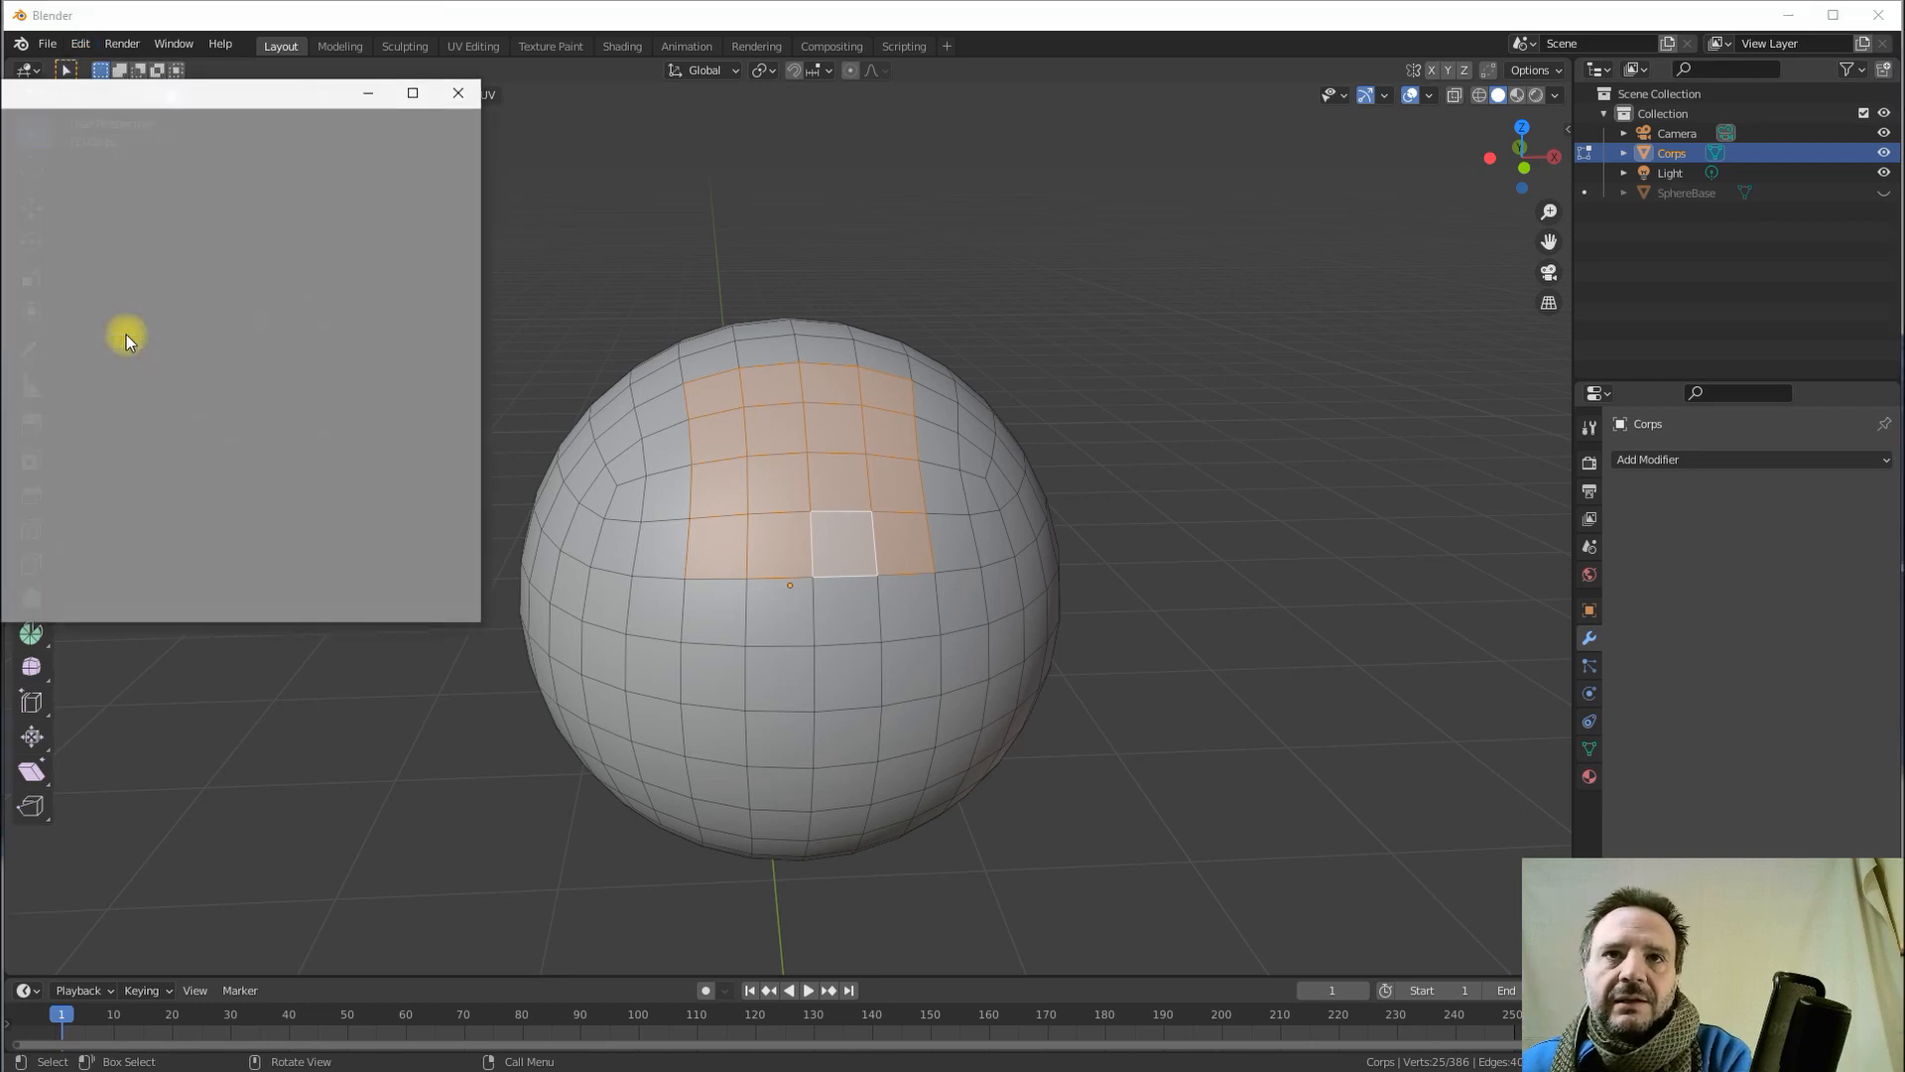
pyautogui.moveTo(158, 91); pyautogui.dragTo(413, 202)
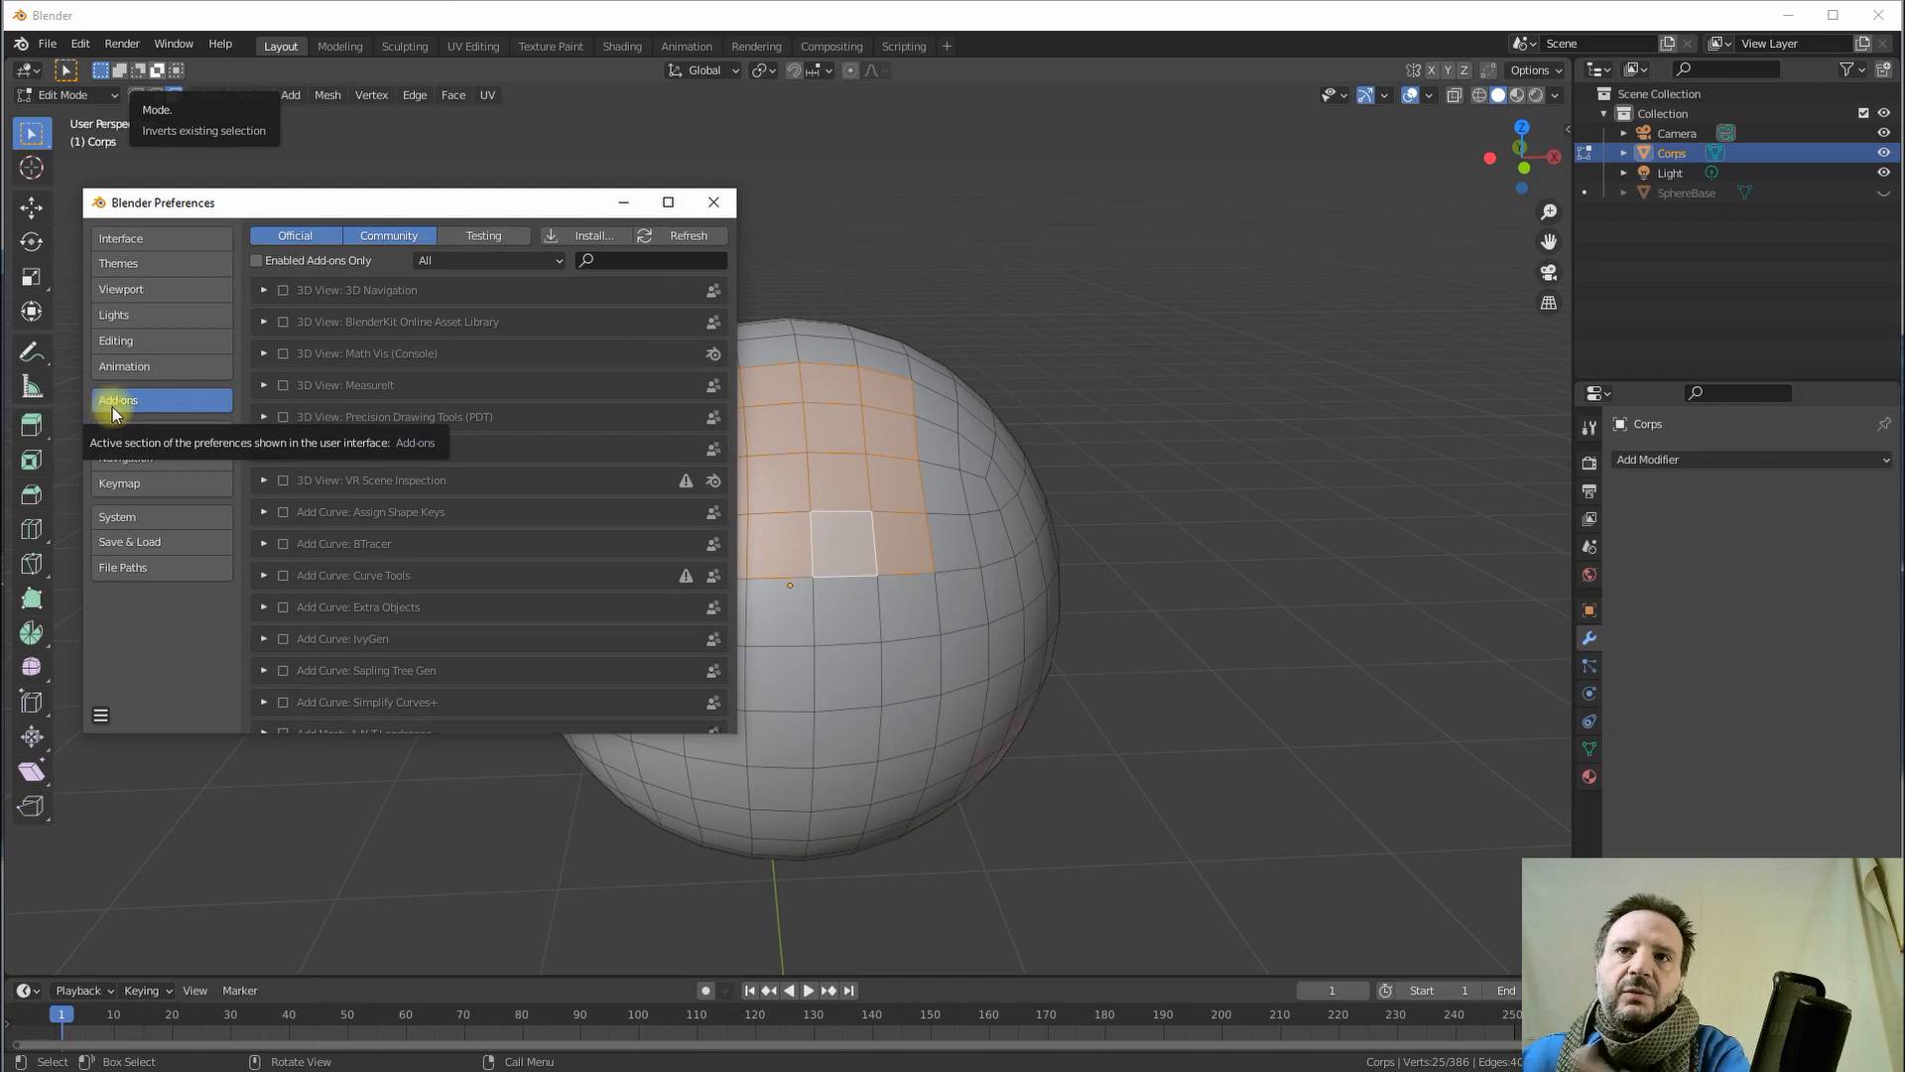
pyautogui.click(617, 260)
pyautogui.write('loop')
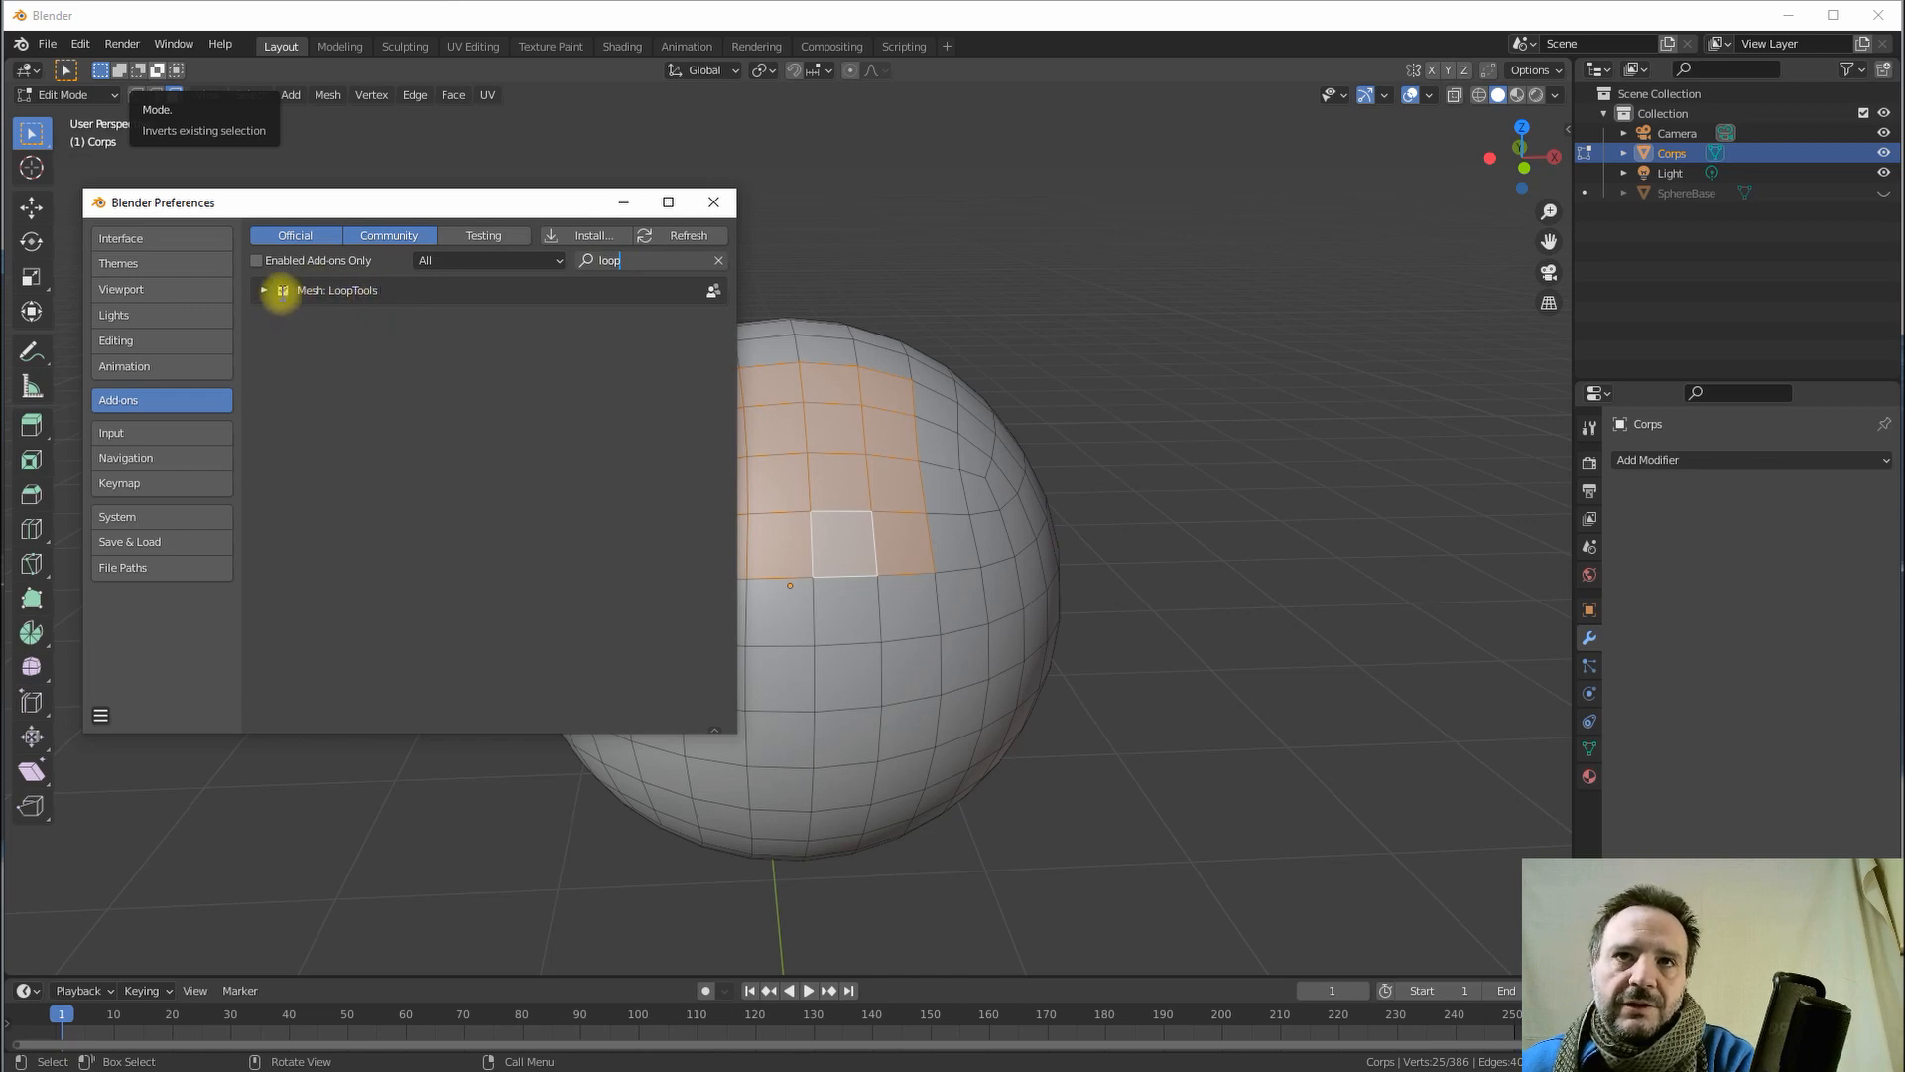
pyautogui.click(283, 289)
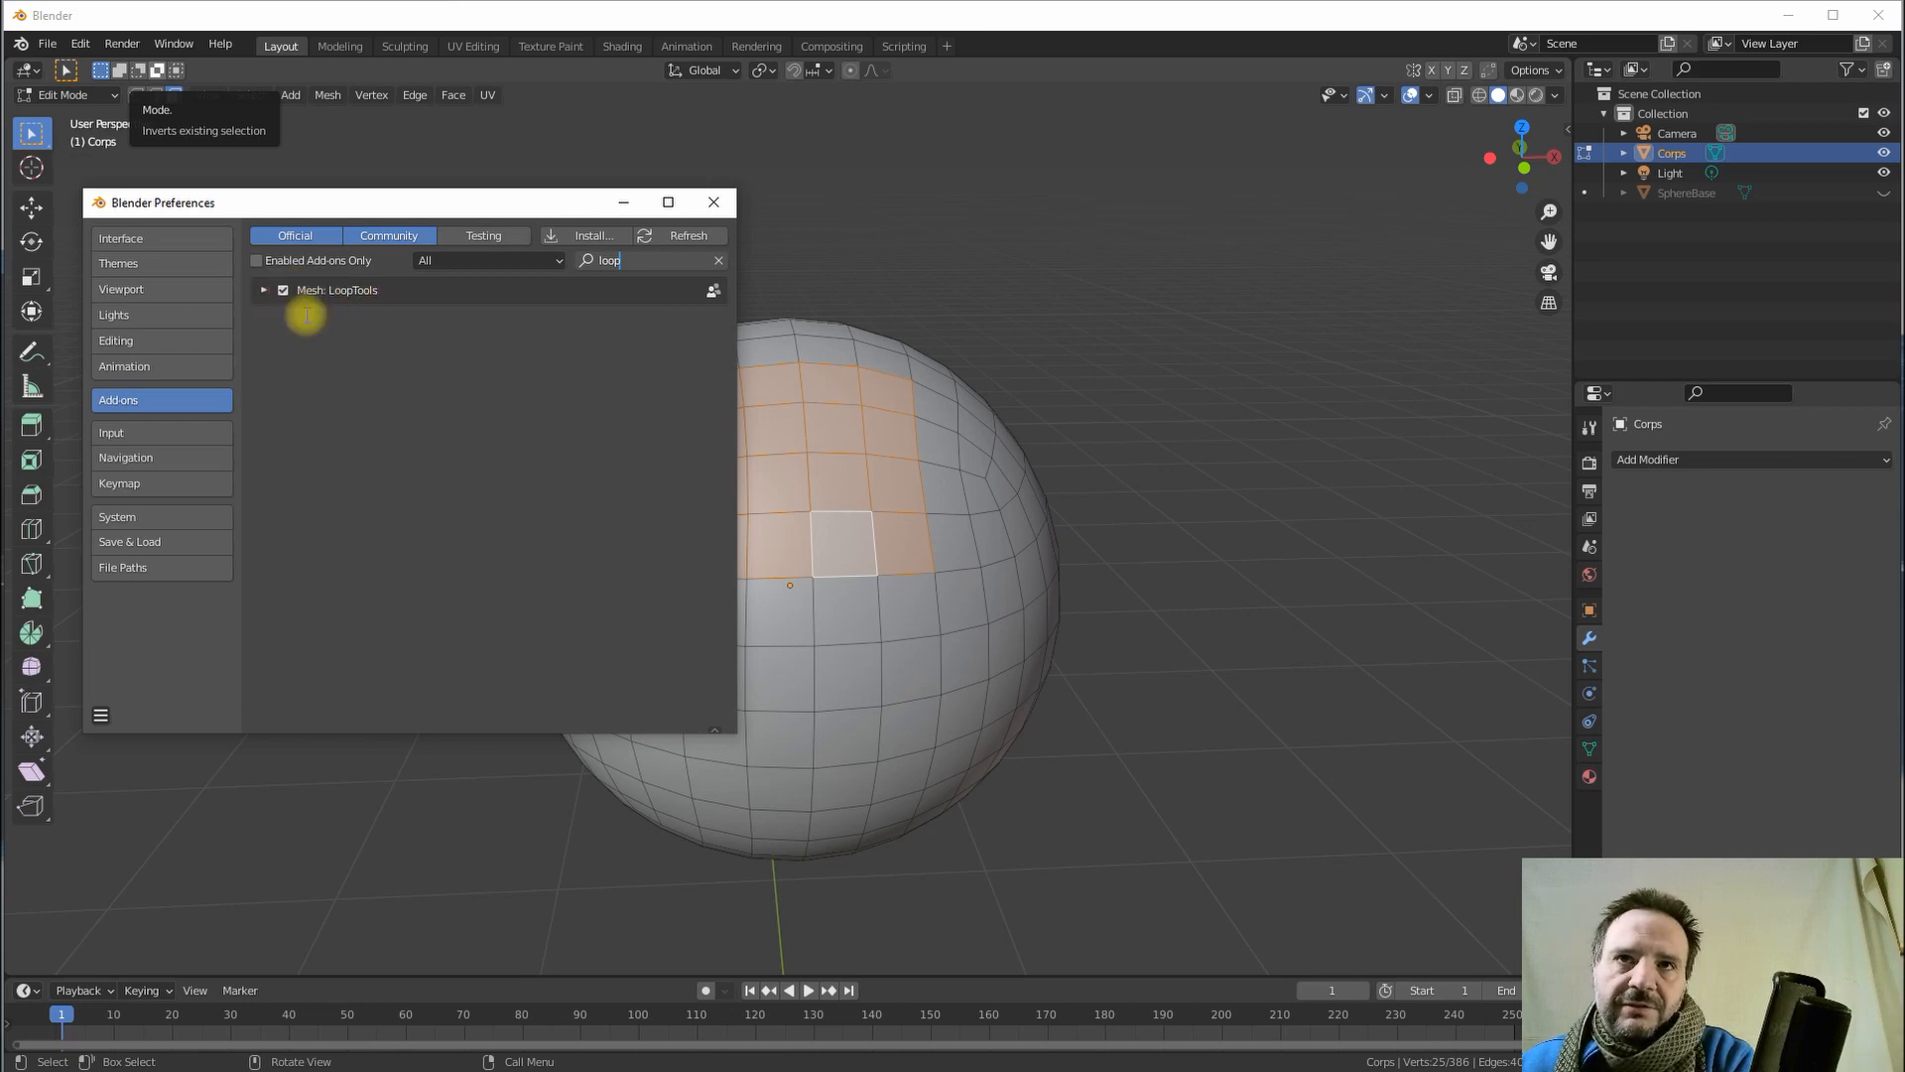
pyautogui.click(100, 714)
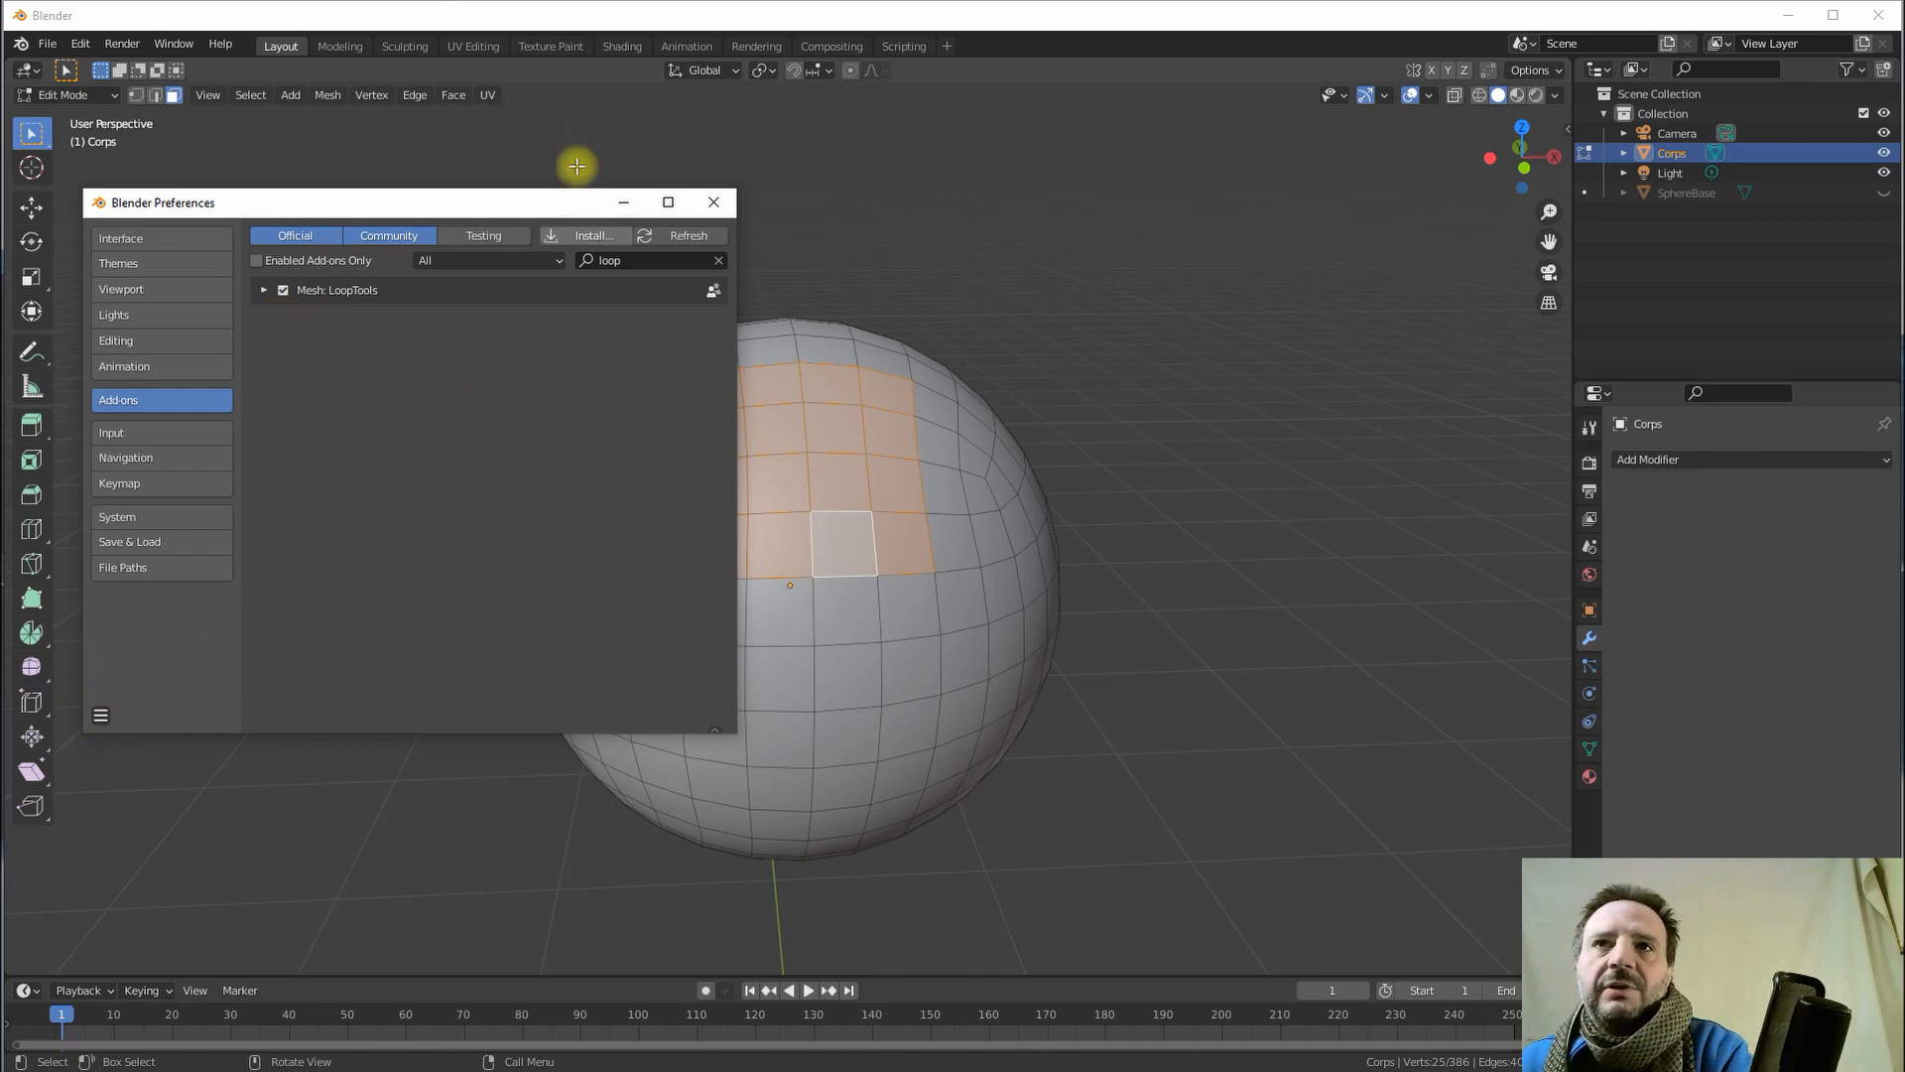
pyautogui.moveTo(515, 206); pyautogui.dragTo(520, 171)
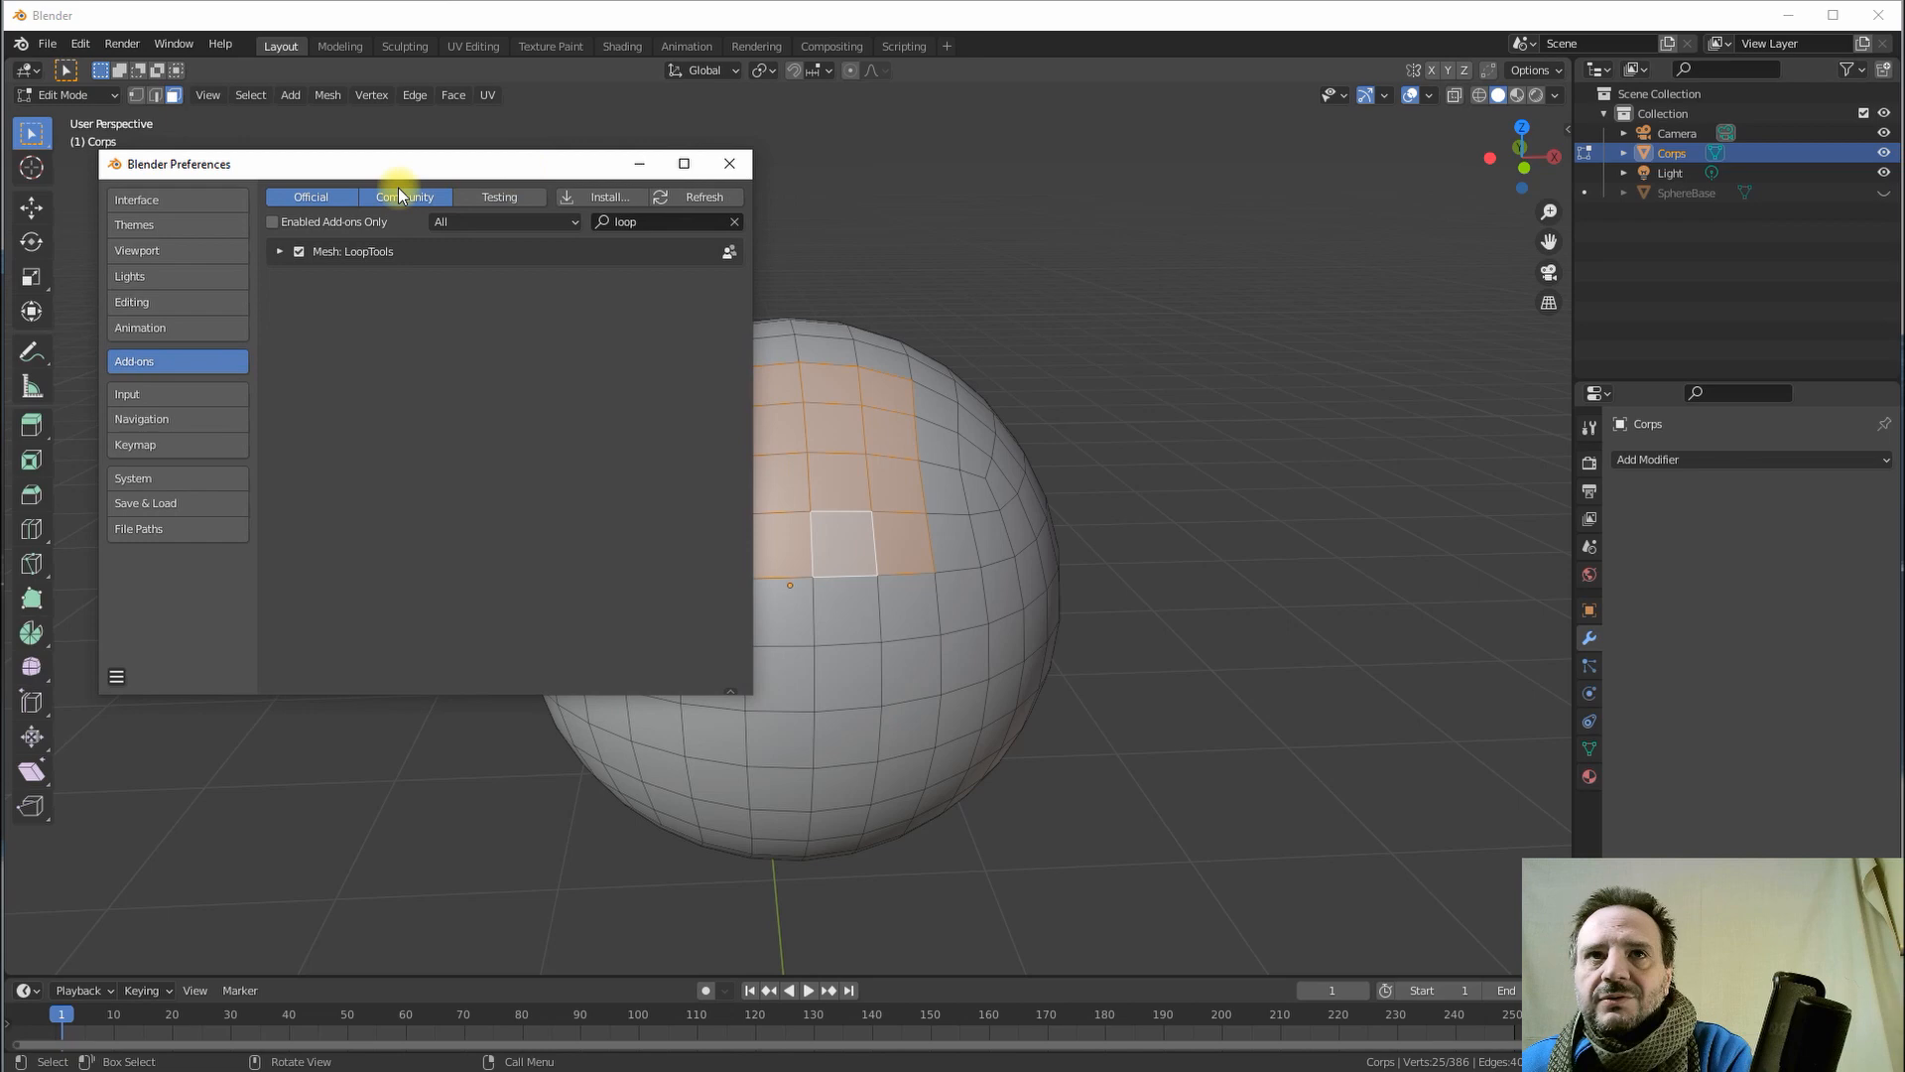
pyautogui.click(730, 163)
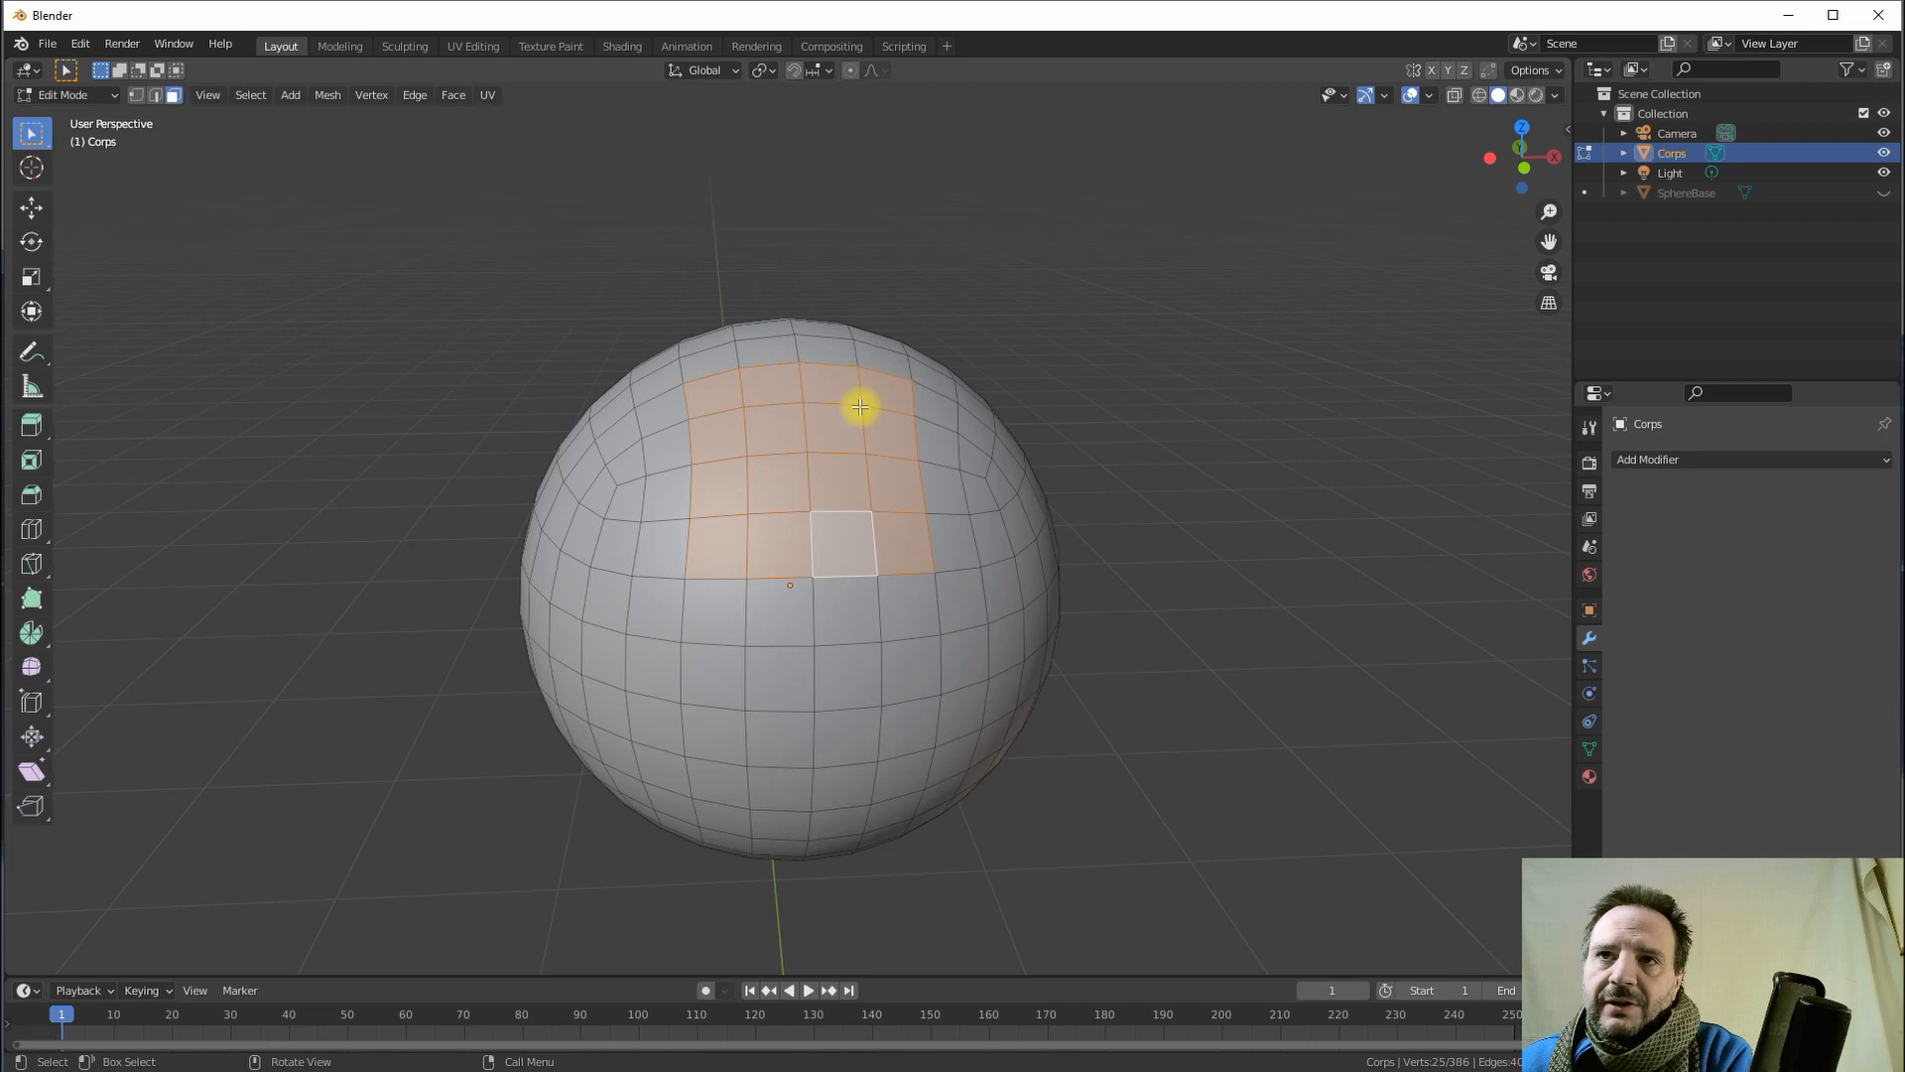
# - Reshape the selected 4 by 4 face block into a round patch with LoopTools Circle
pyautogui.rightClick(792, 435)
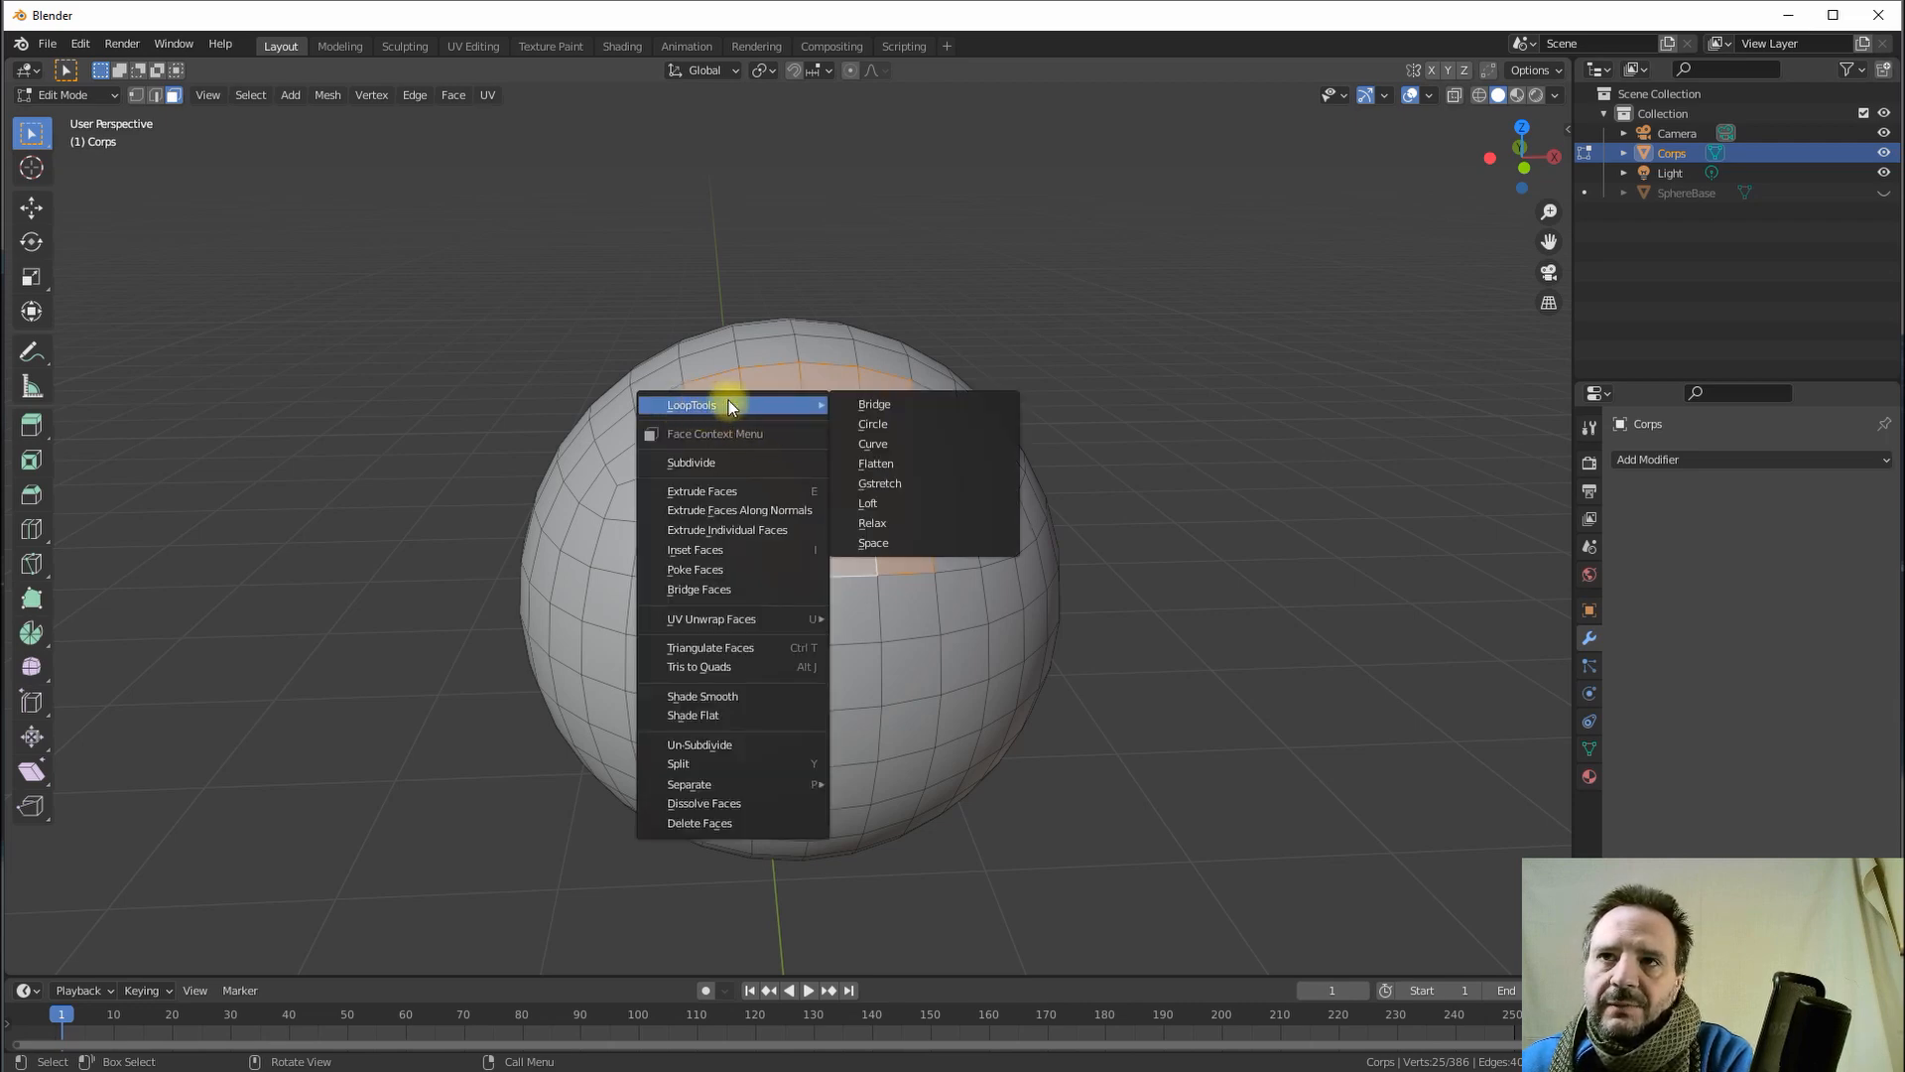
pyautogui.click(874, 427)
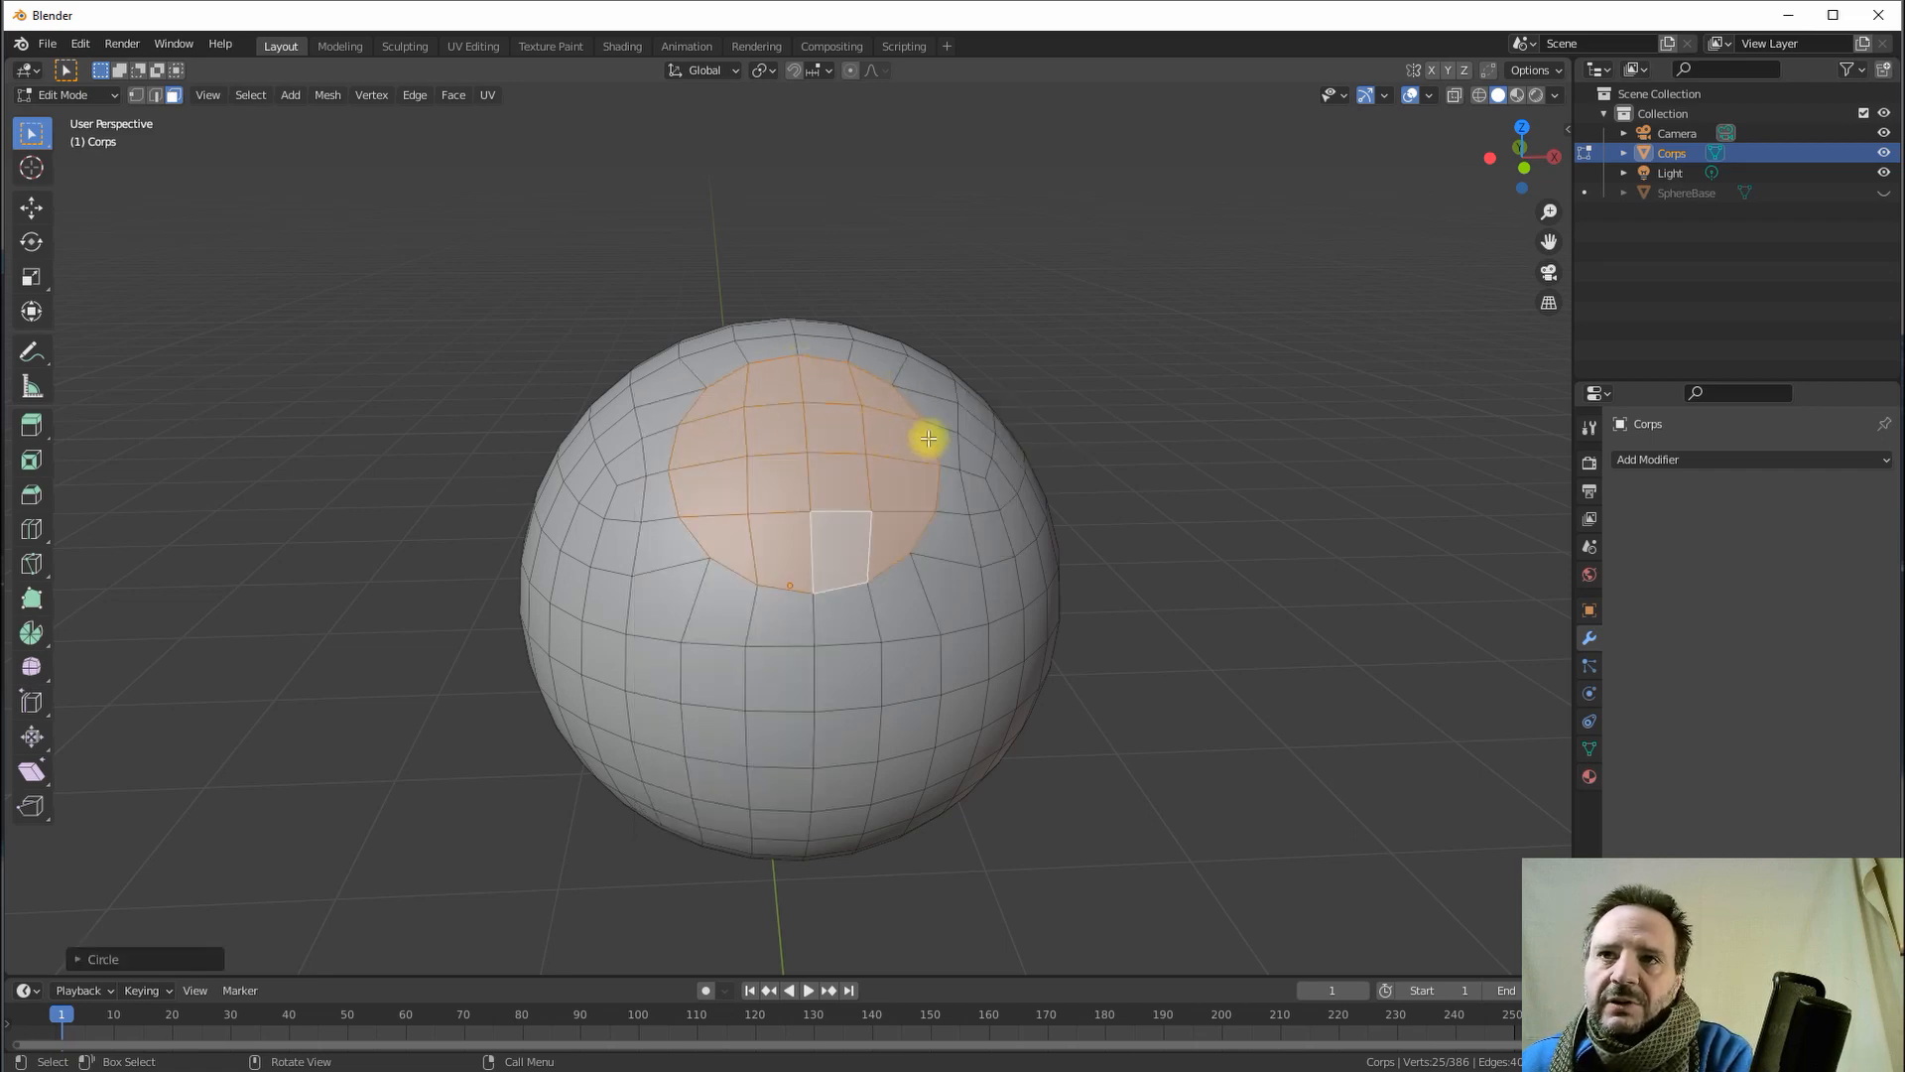
pyautogui.moveTo(829, 545); pyautogui.dragTo(800, 443, button='middle')
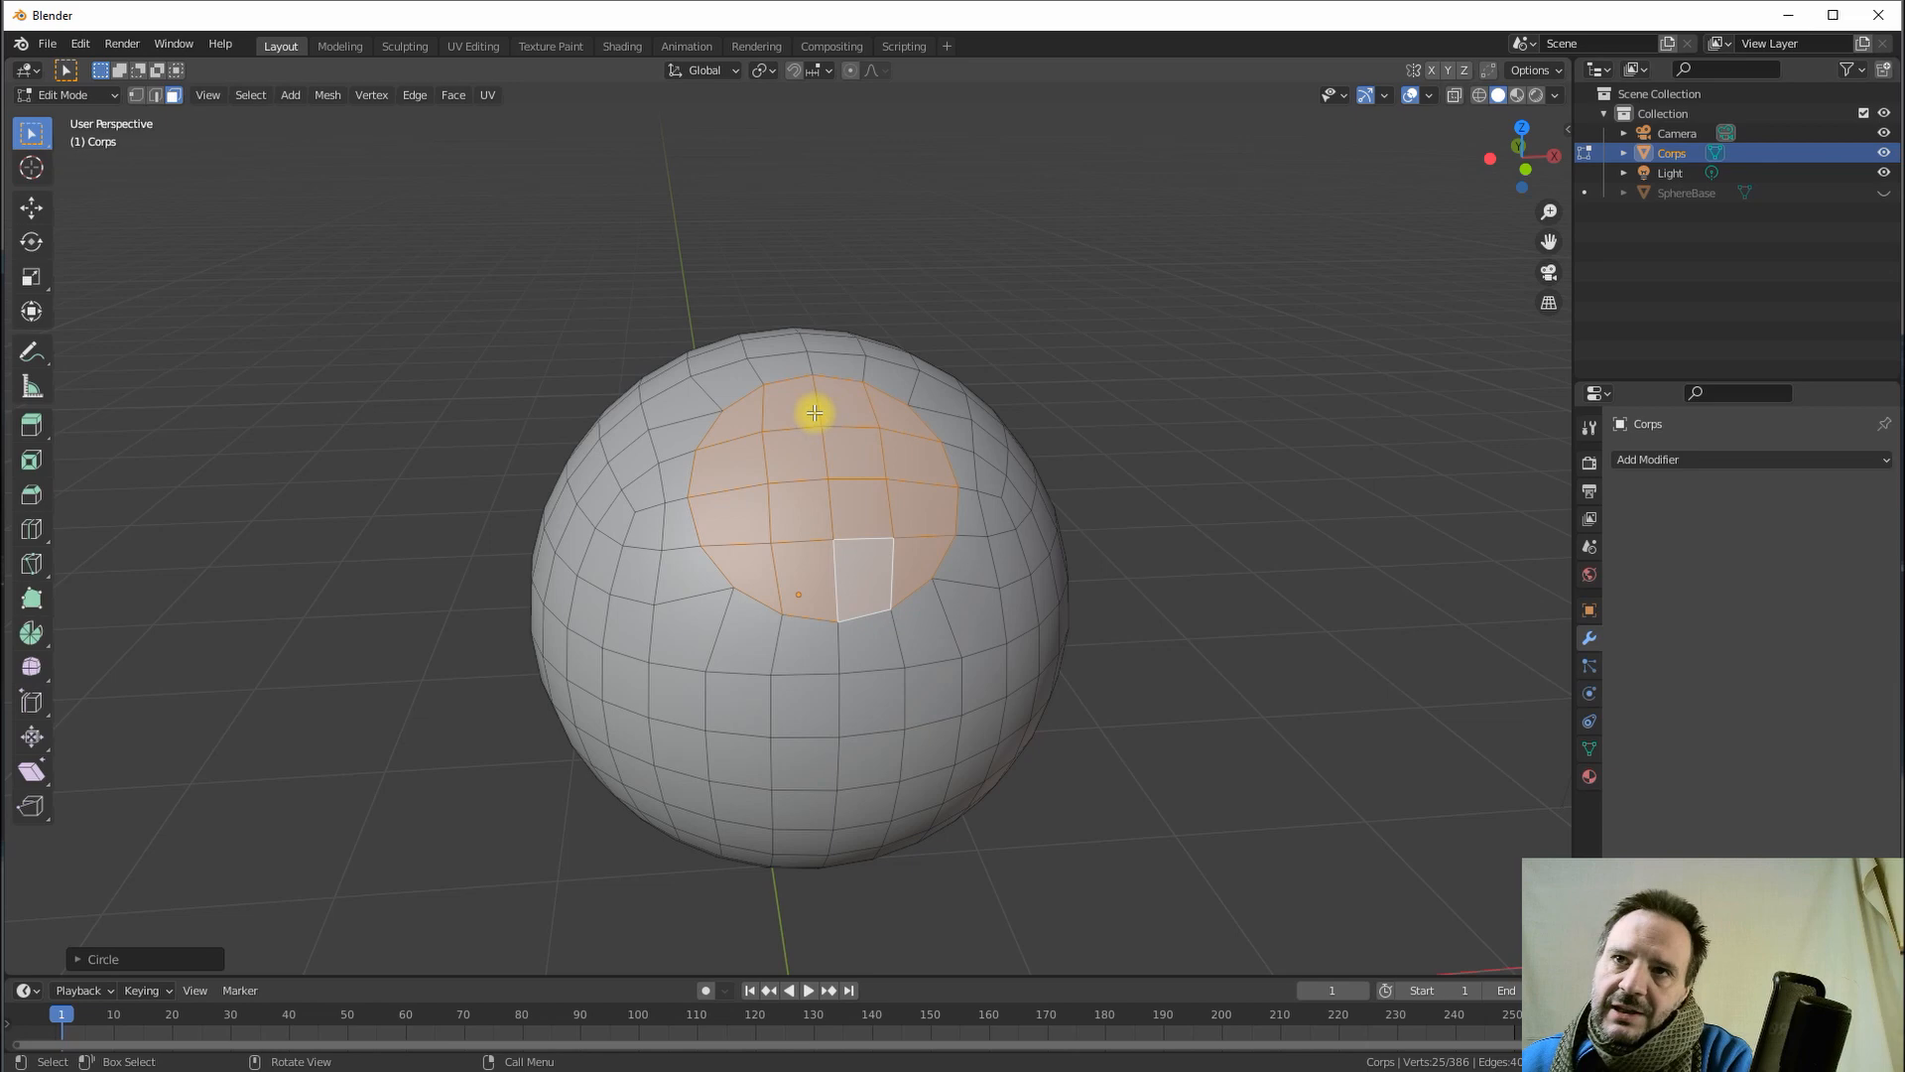
pyautogui.scroll(4, 813, 461)
pyautogui.scroll(-3, 817, 484)
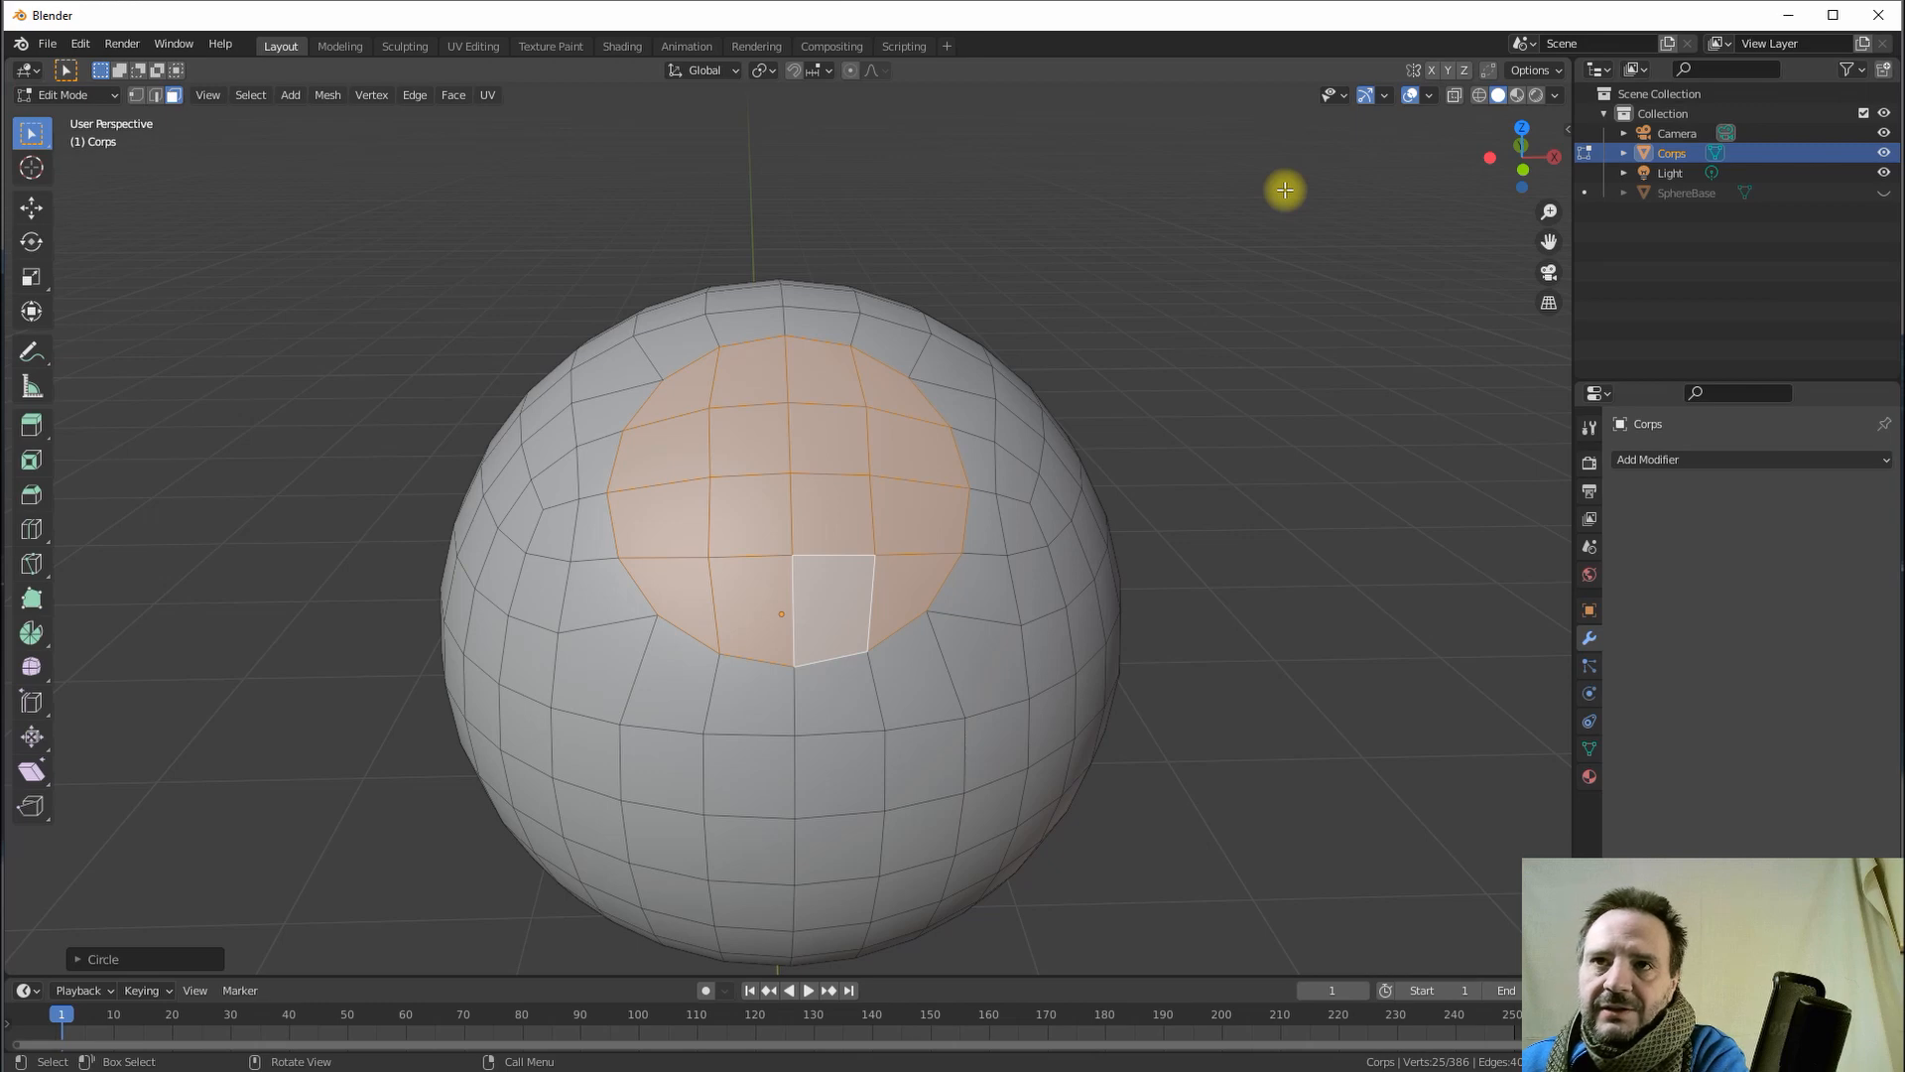
# - Inset the round face patch with a thickness of about 0.033
pyautogui.press('i')
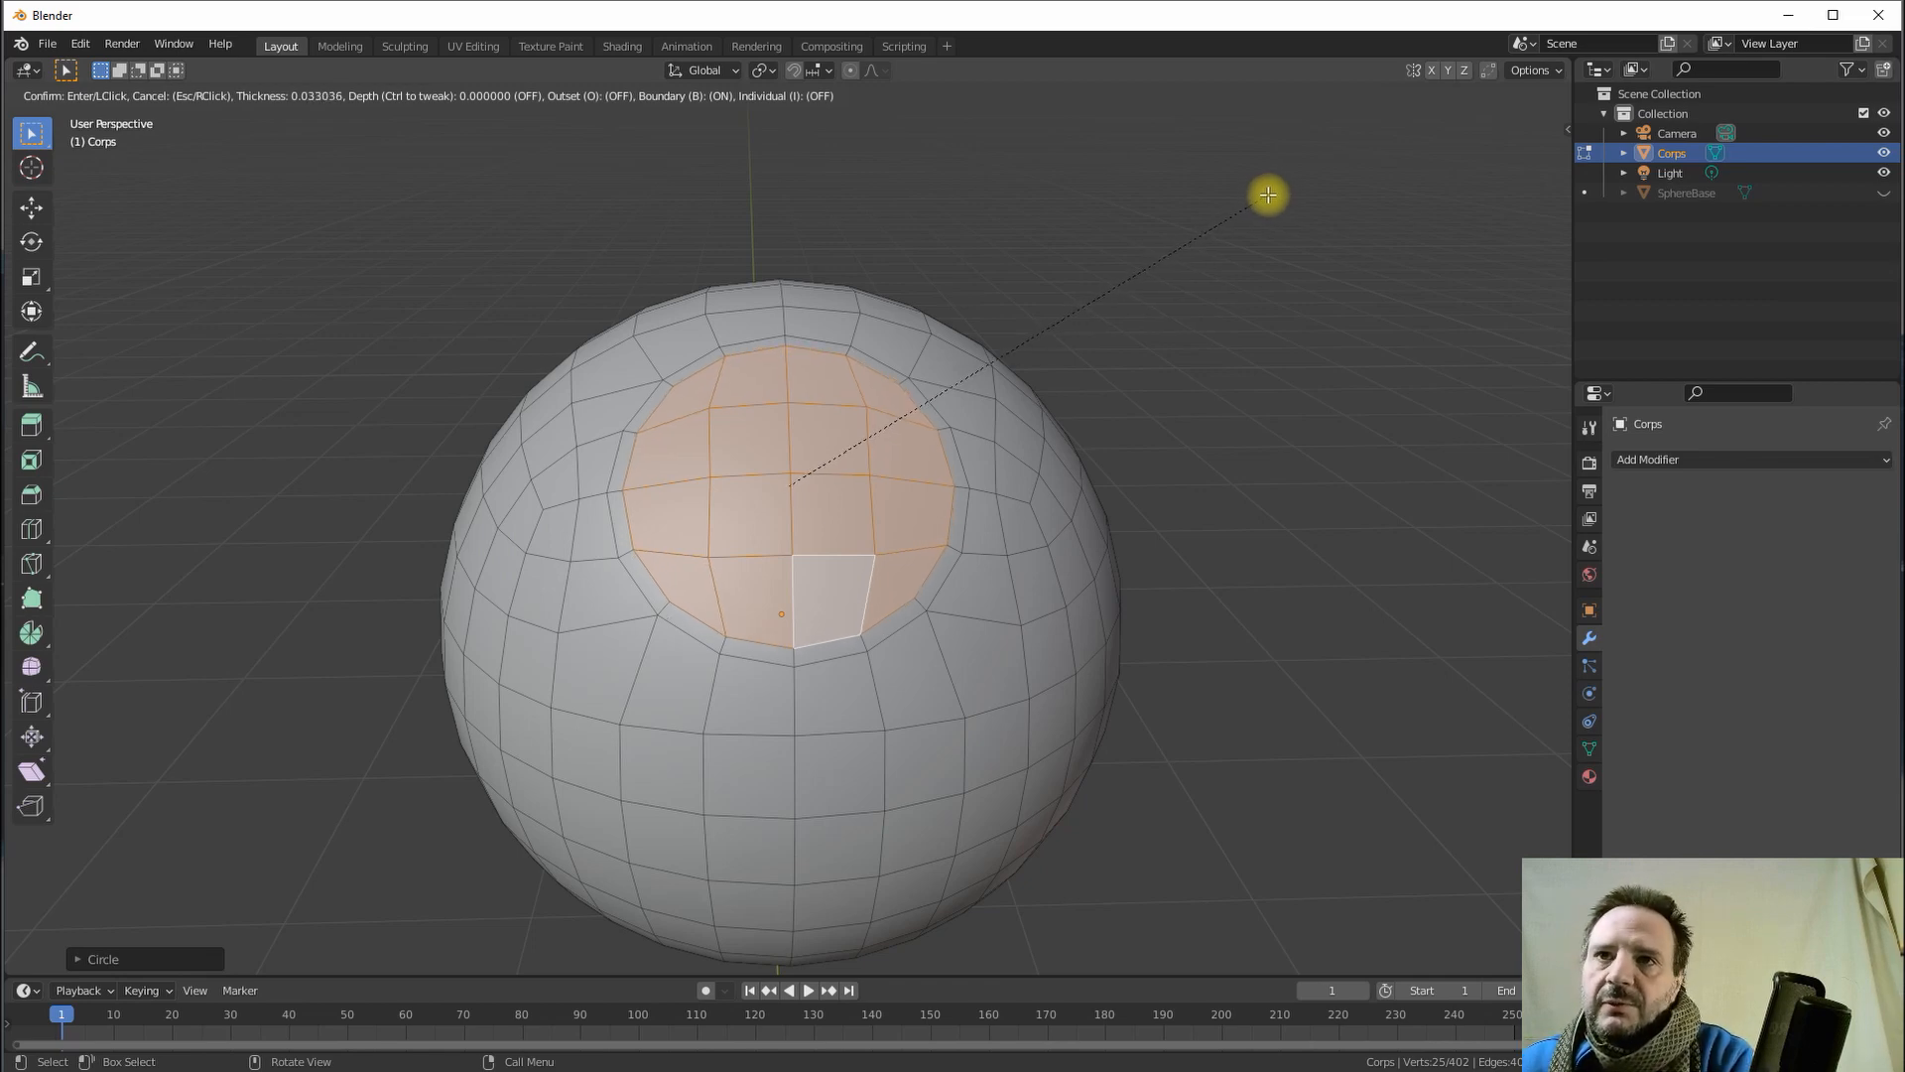
pyautogui.click(1265, 195)
pyautogui.moveTo(1165, 298); pyautogui.dragTo(1135, 383, button='middle')
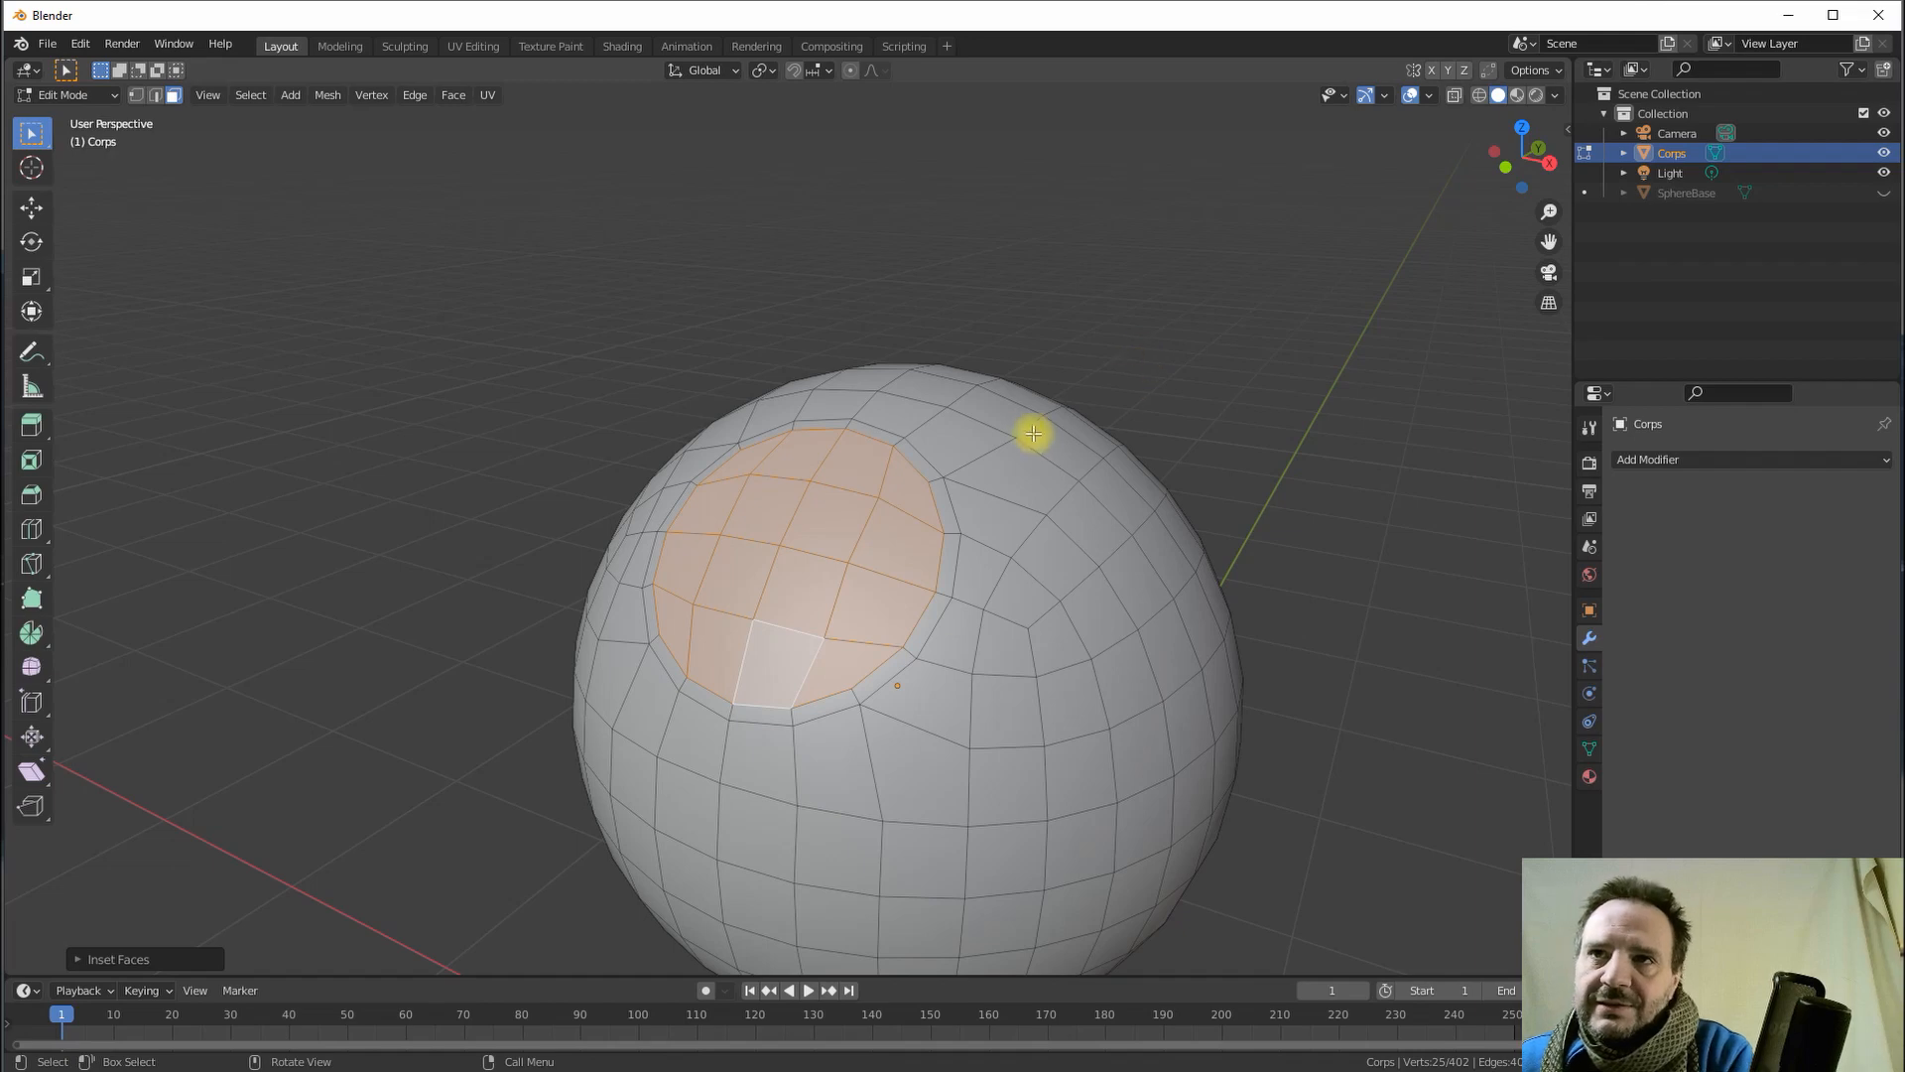
# - Extrude the inset round patch about 0.043 m into the Corps sphere along its normal
pyautogui.scroll(2, 1016, 430)
pyautogui.moveTo(1014, 430); pyautogui.dragTo(973, 447, button='middle')
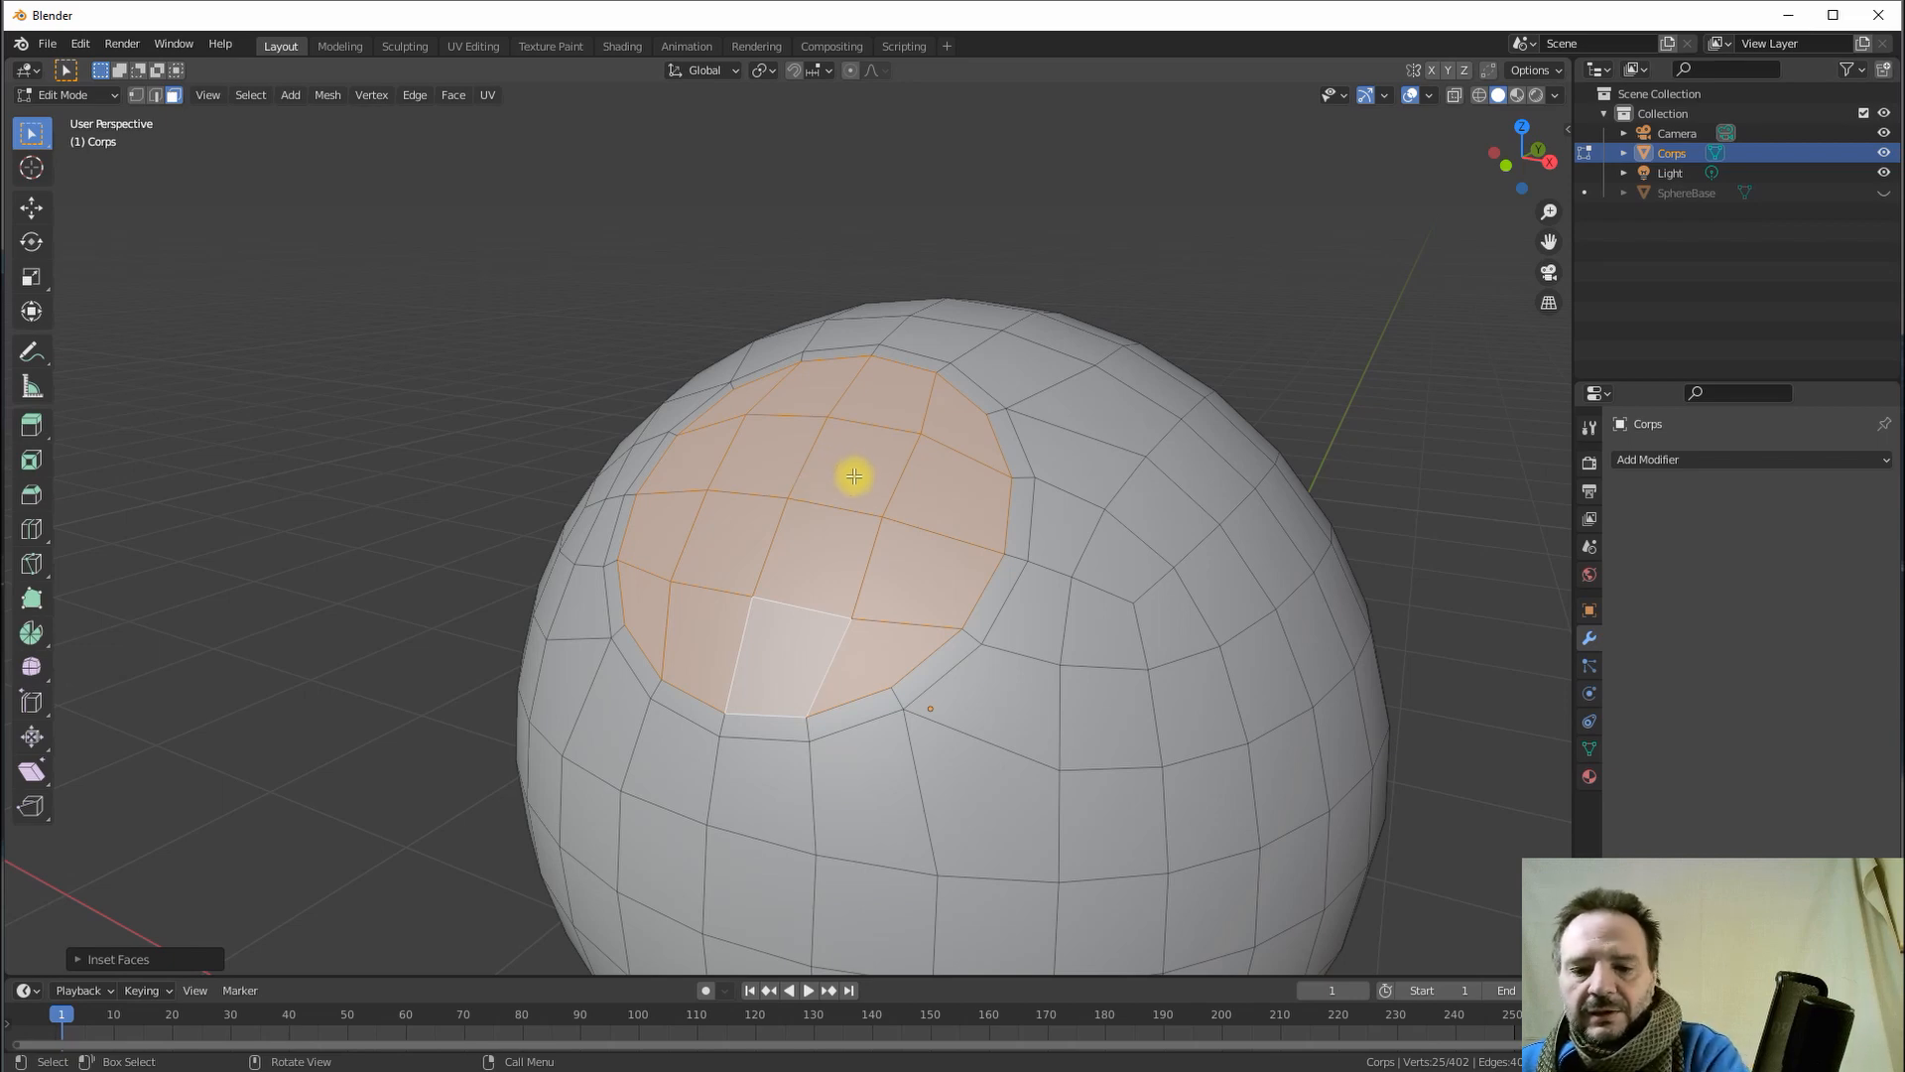
pyautogui.press('e')
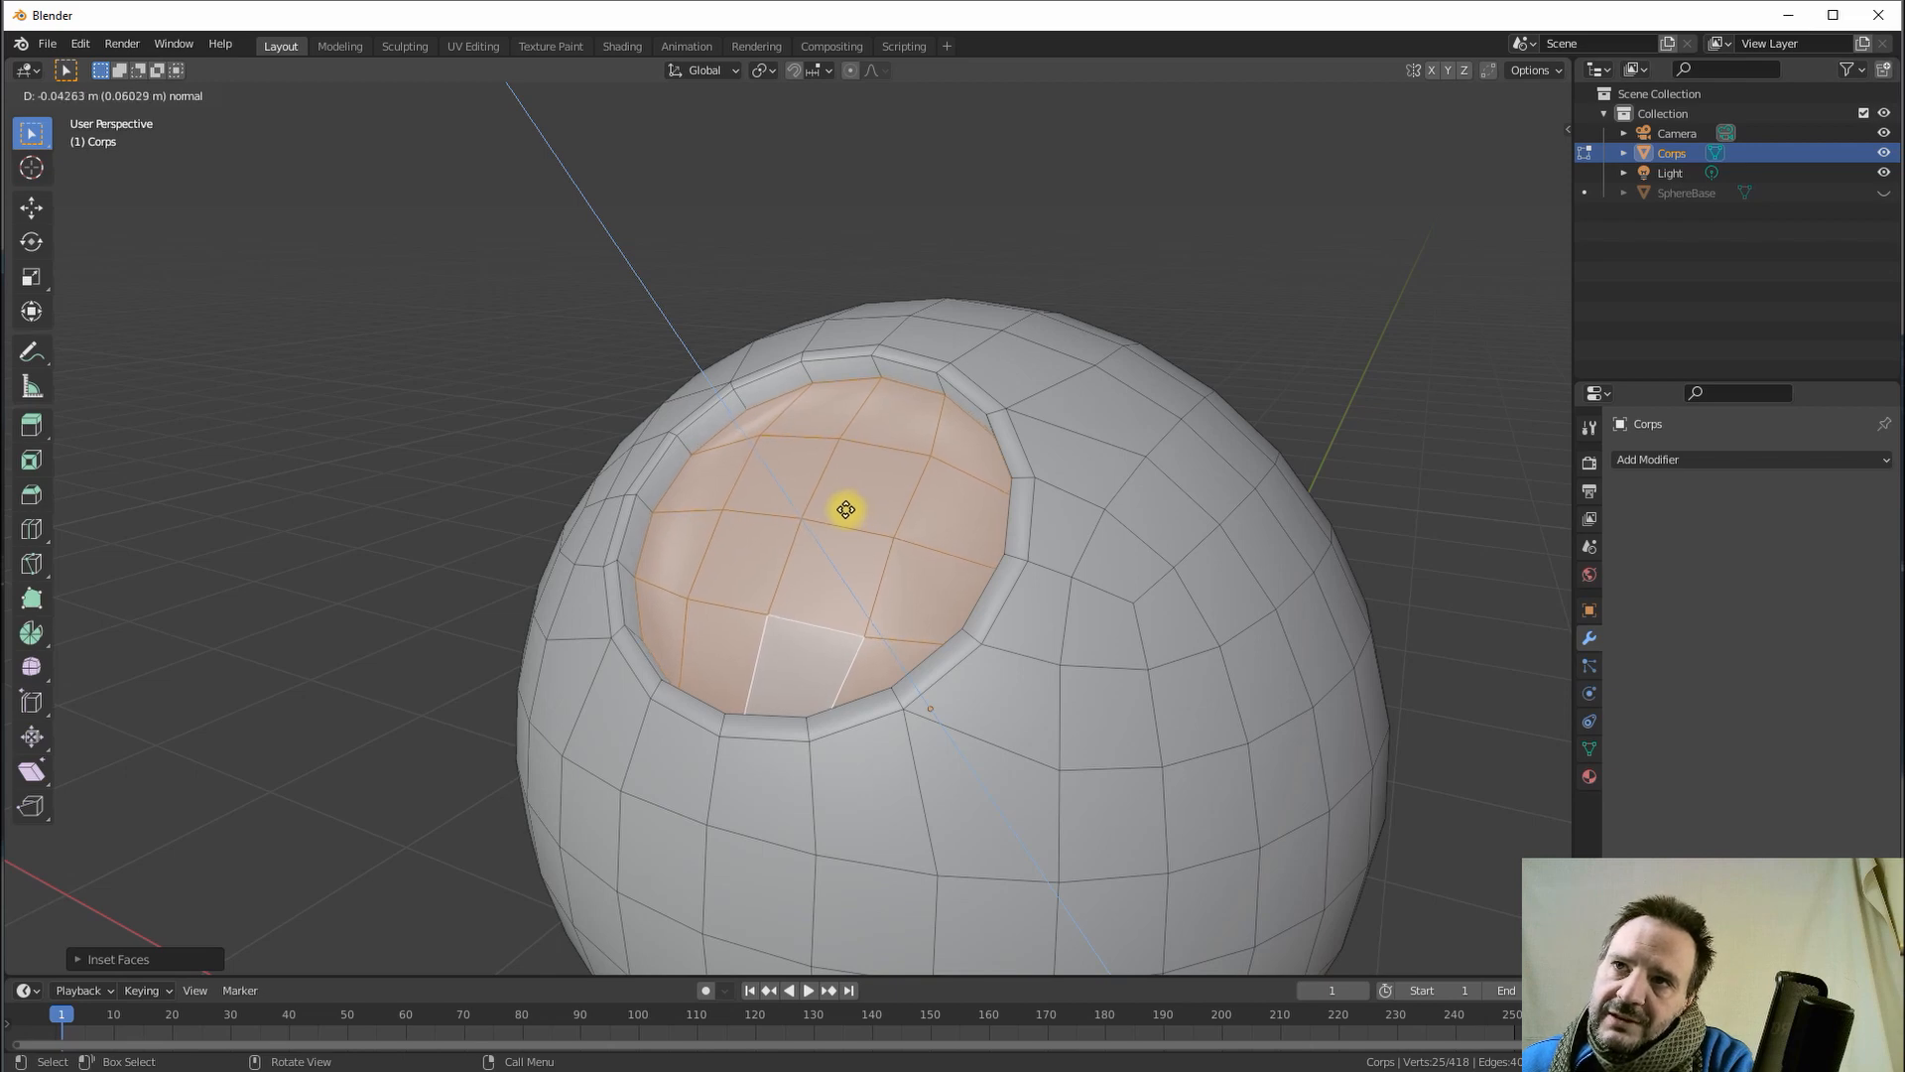
pyautogui.click(845, 510)
pyautogui.moveTo(846, 506); pyautogui.dragTo(652, 462, button='middle')
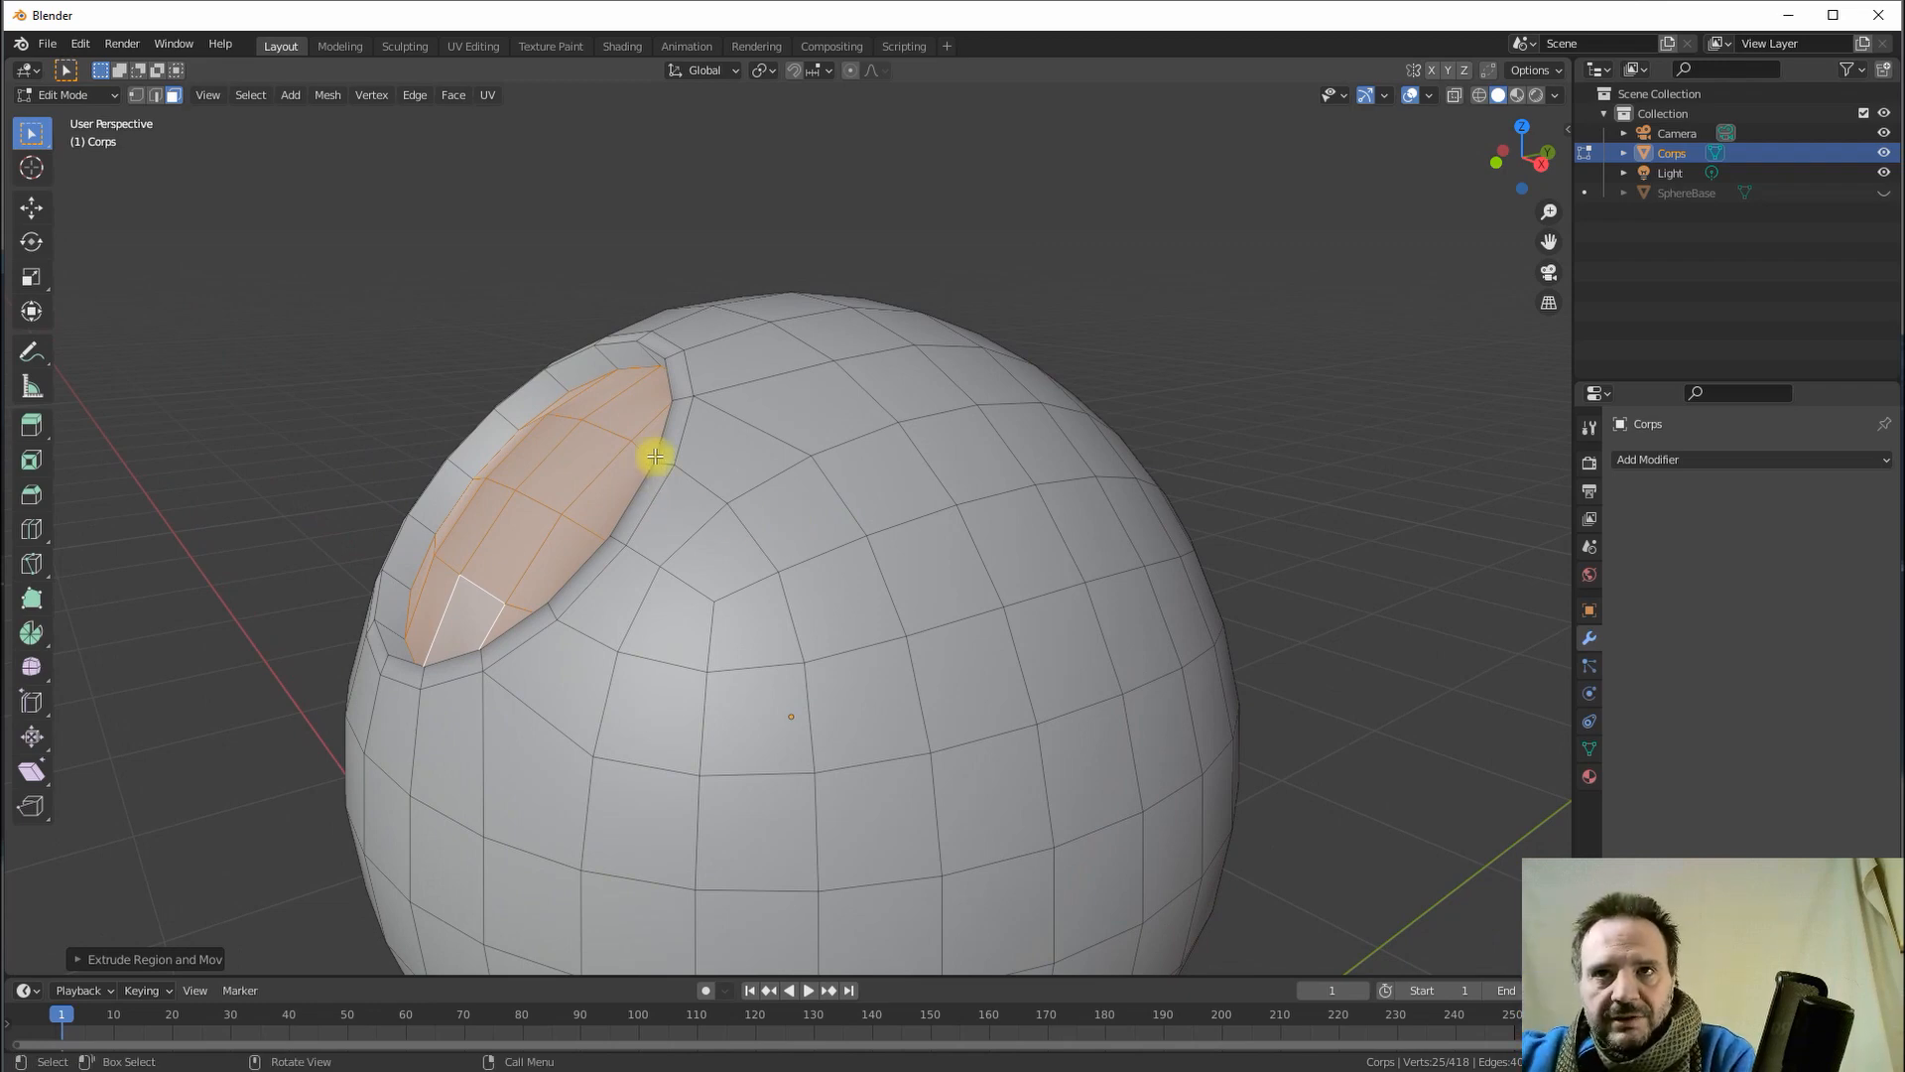
pyautogui.moveTo(680, 502); pyautogui.dragTo(706, 493, button='middle')
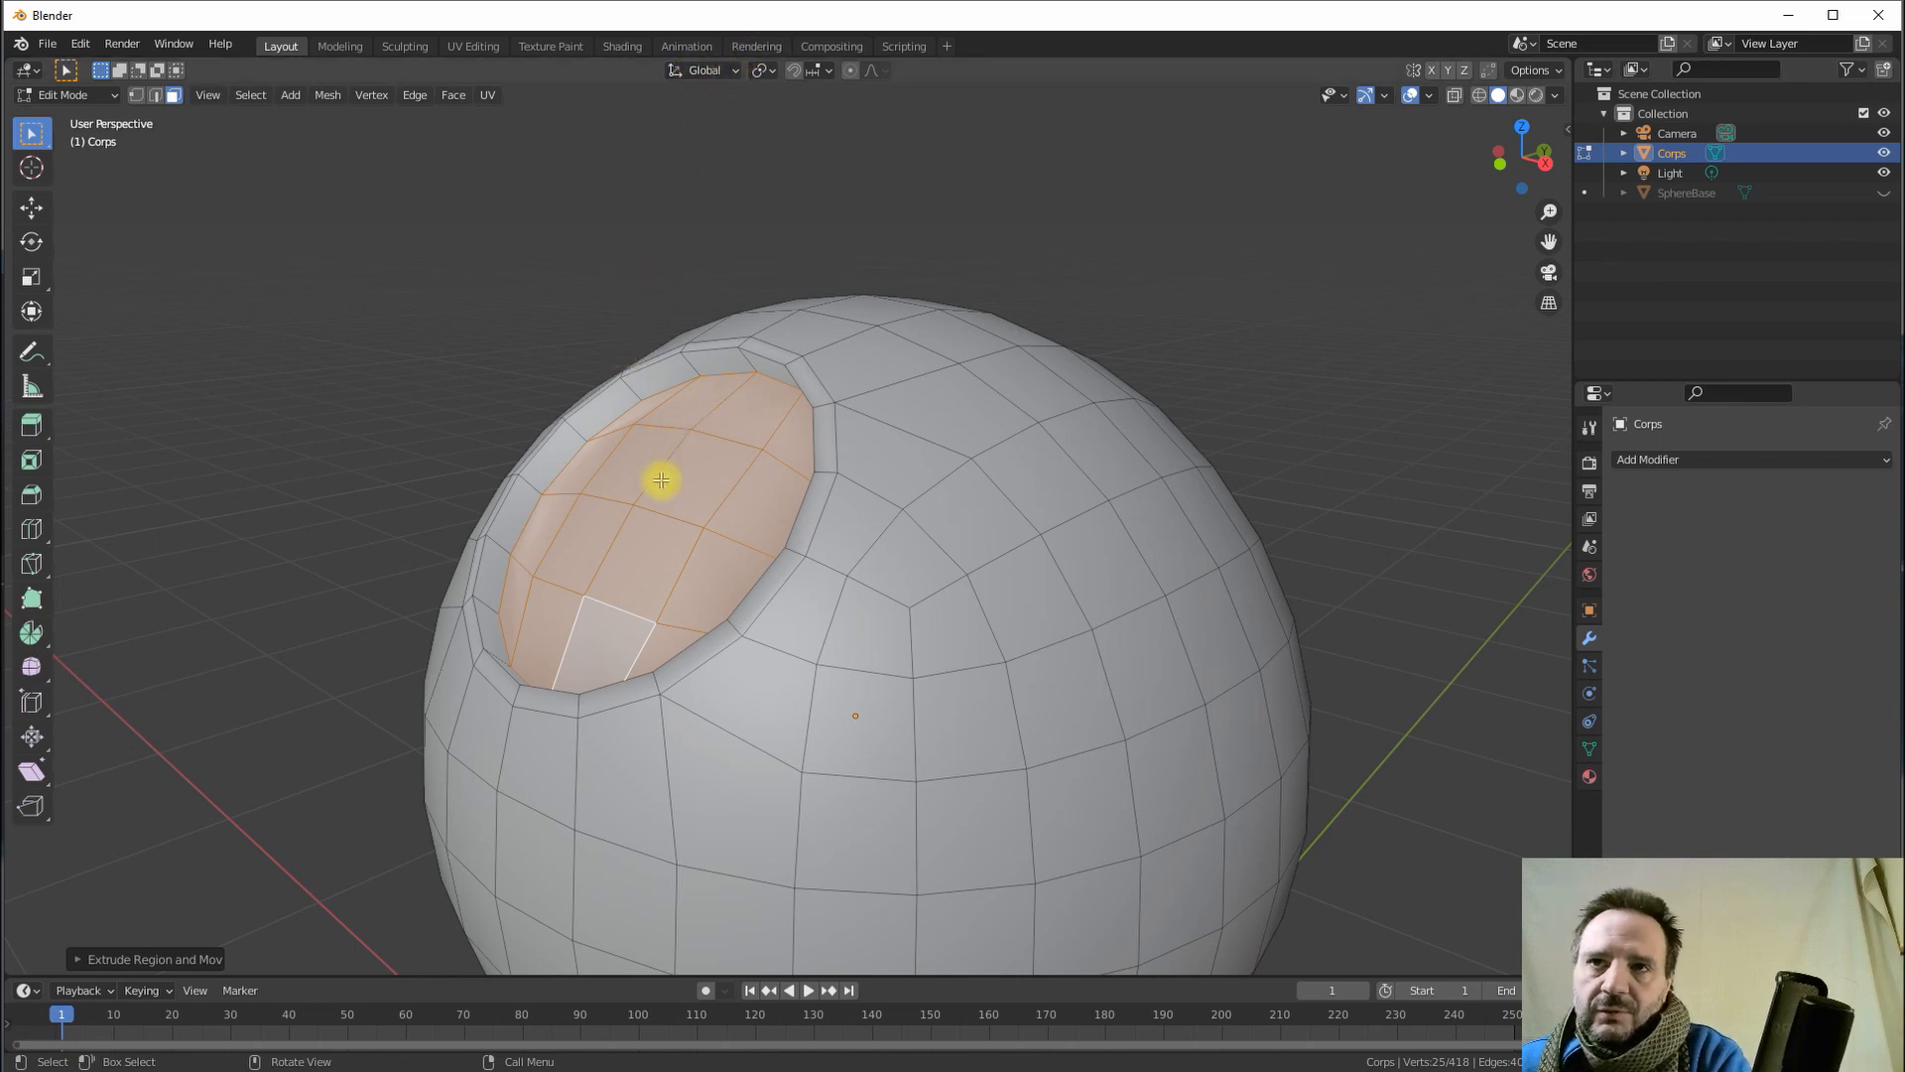
pyautogui.press('s')
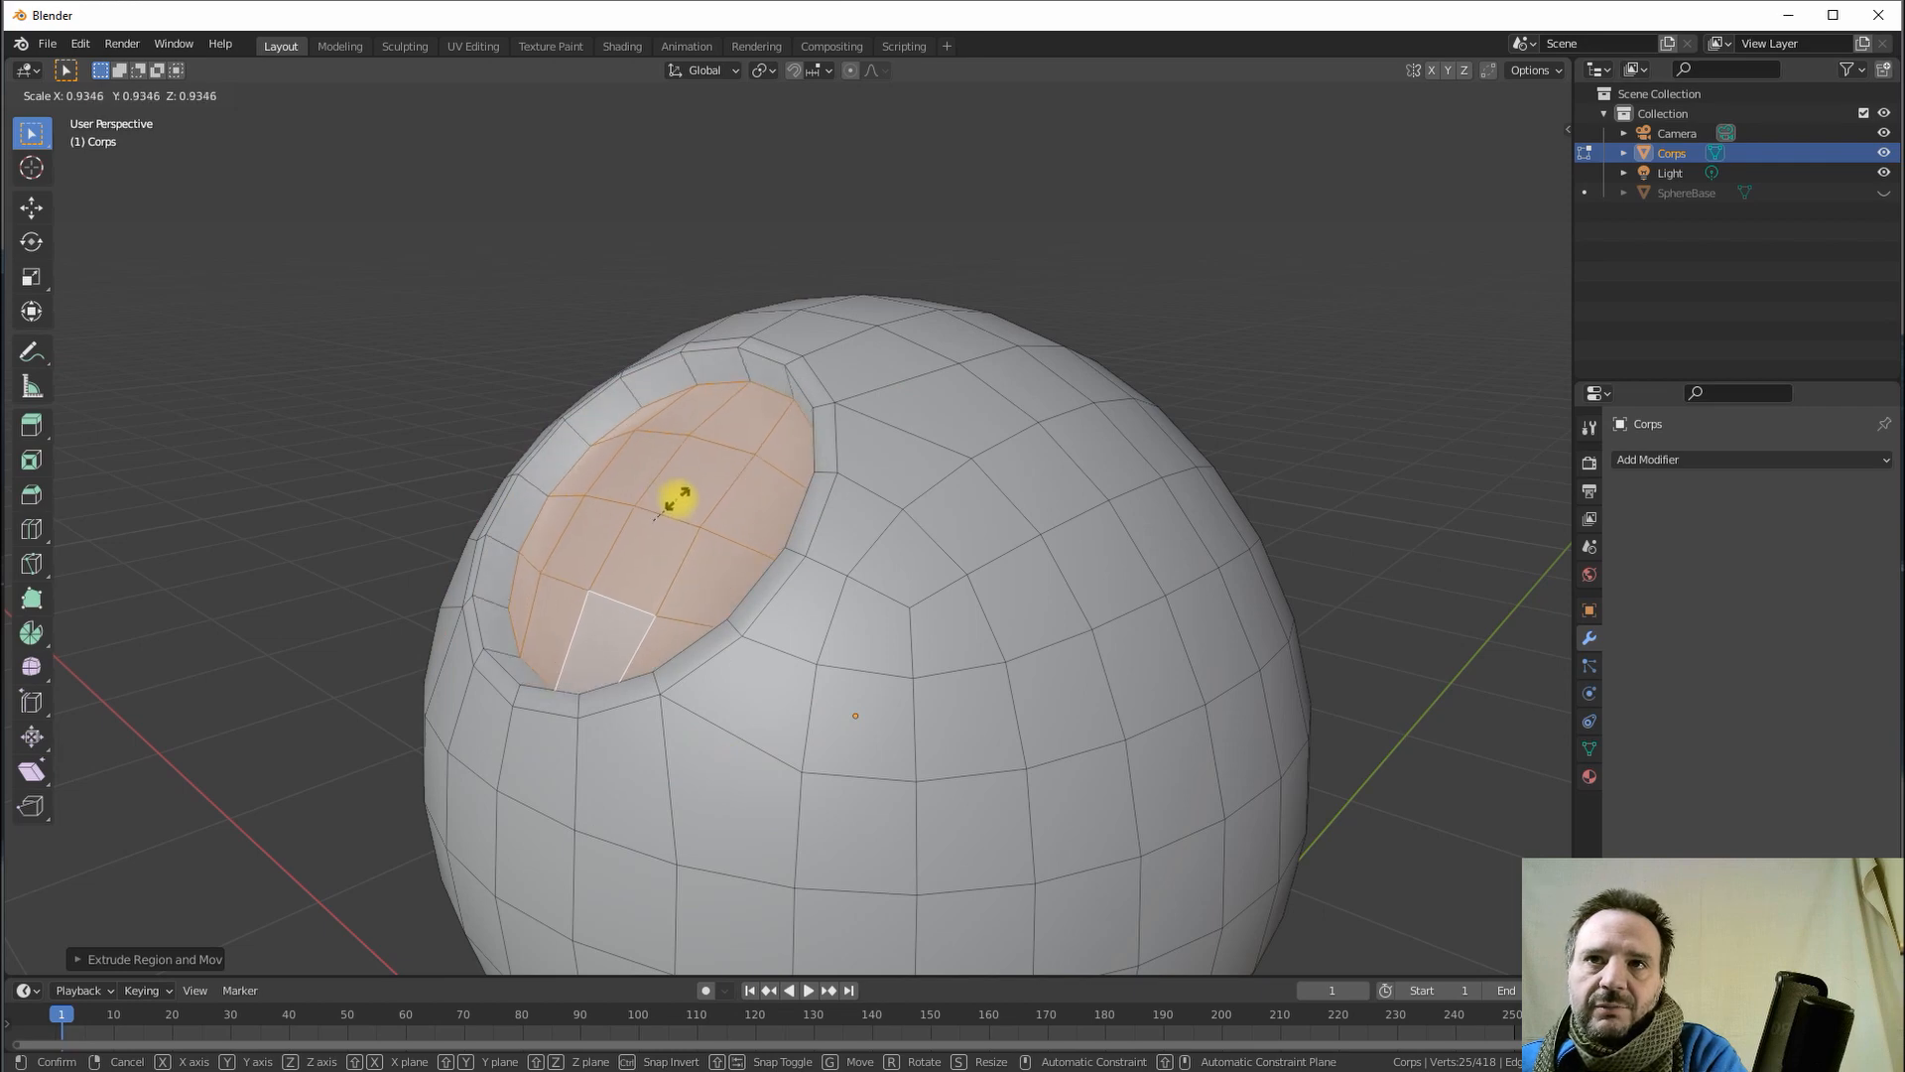
pyautogui.click(673, 498)
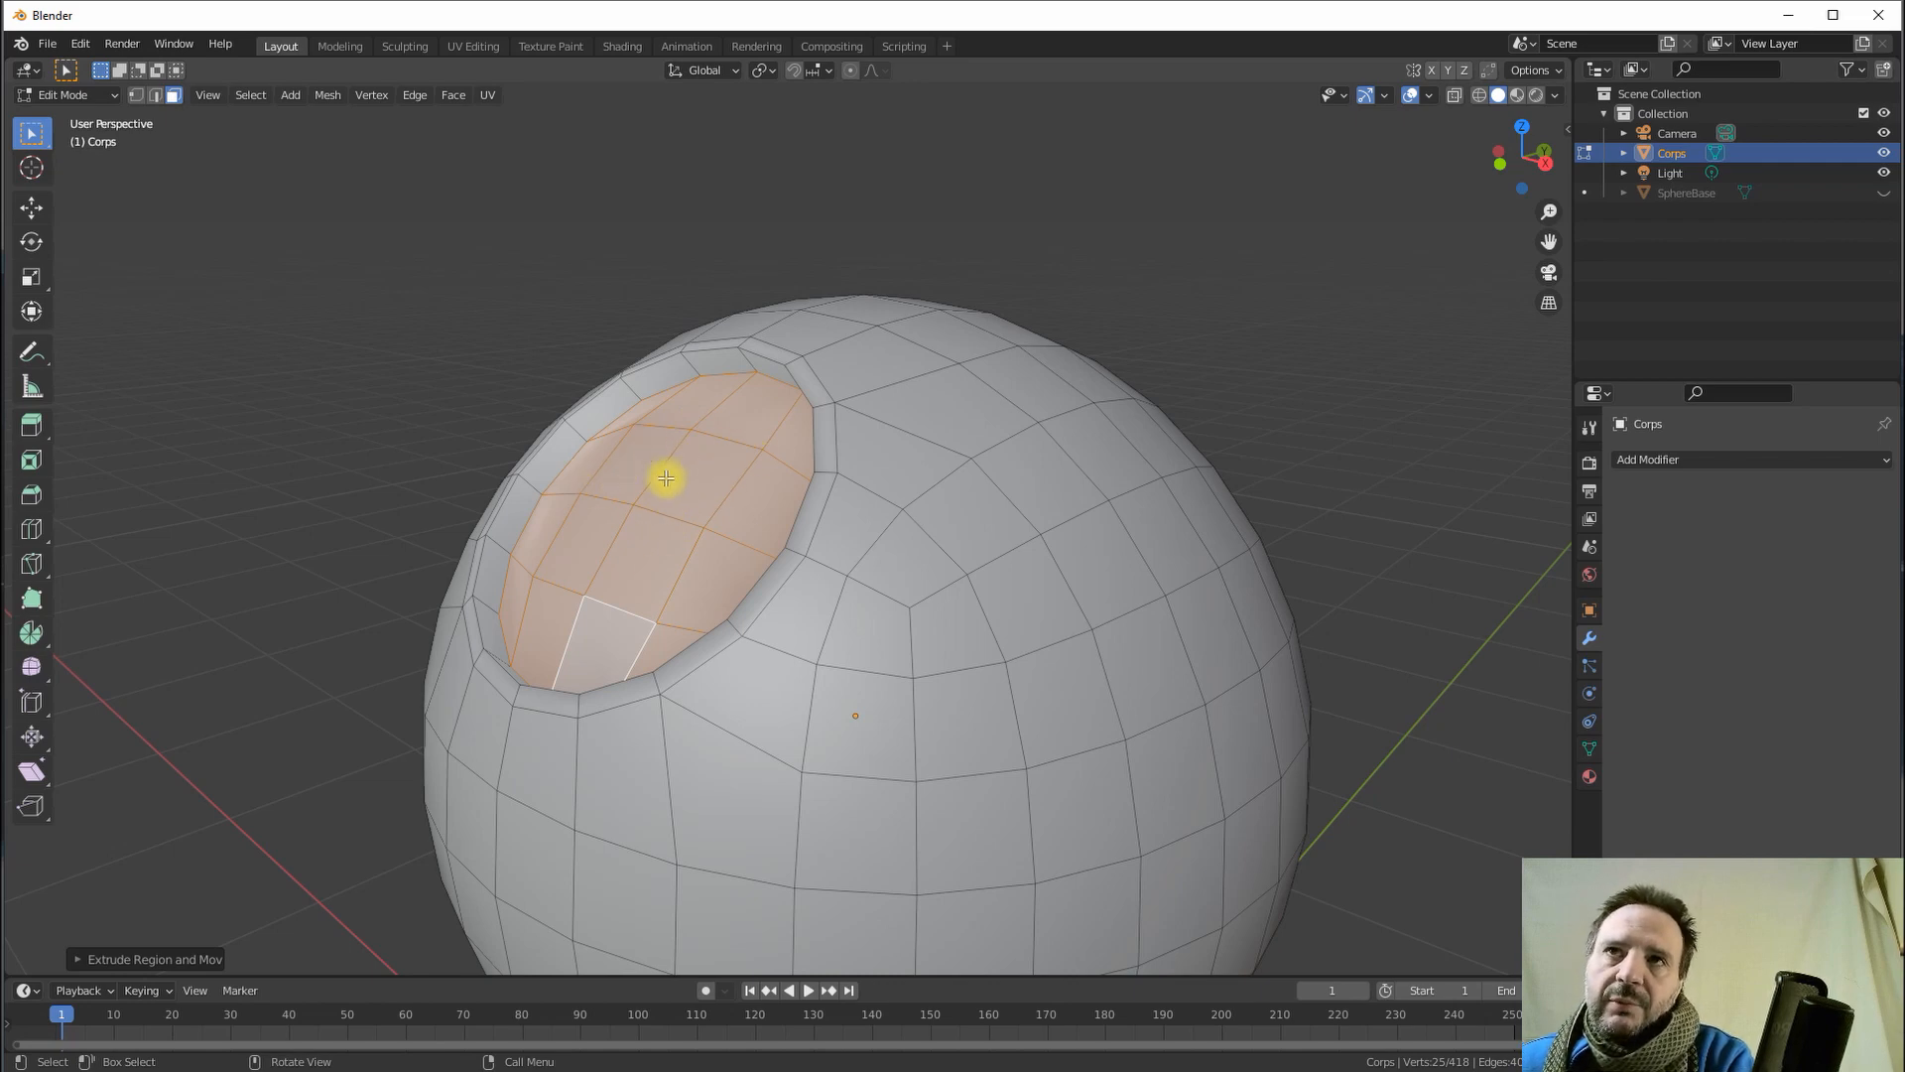
pyautogui.click(707, 79)
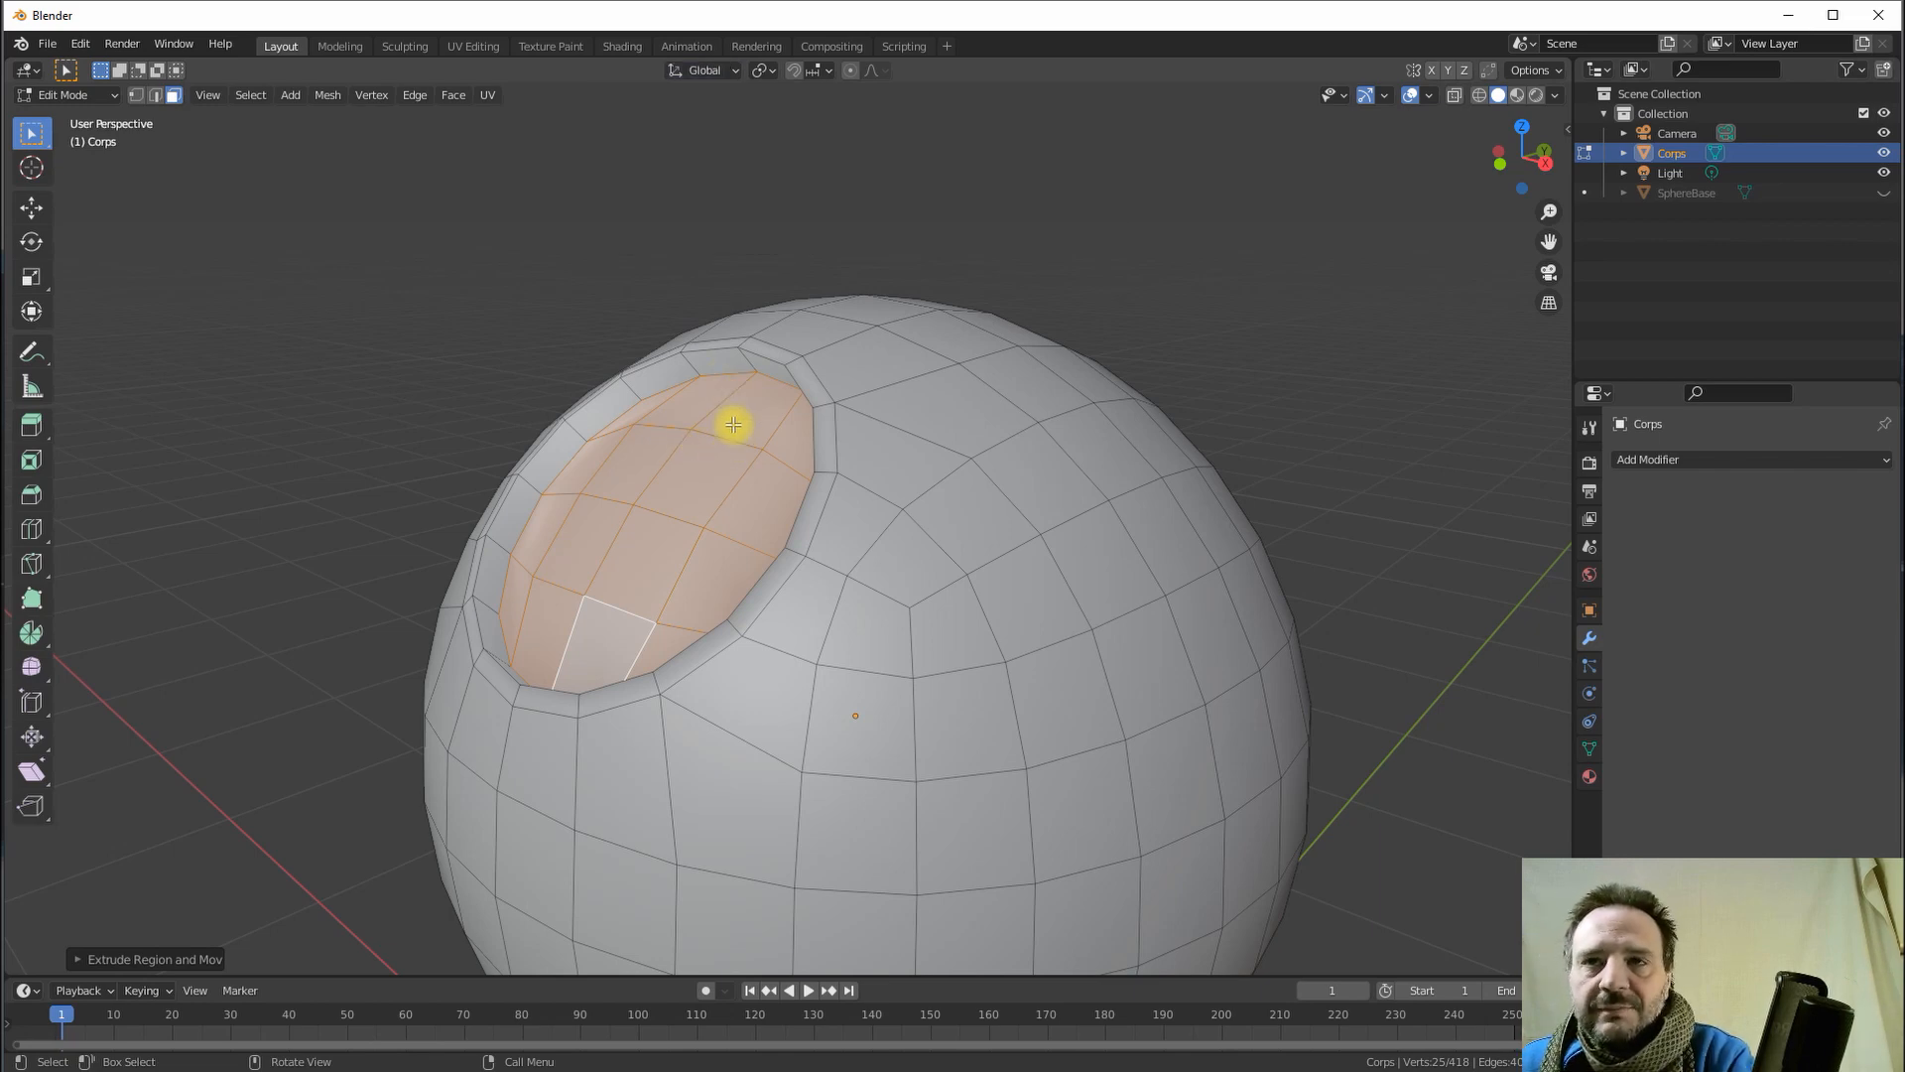
# - Set the transform orientation to Normal and scale the recessed patch by a negative factor along its normal Z, inverting its curvature
pyautogui.click(701, 73)
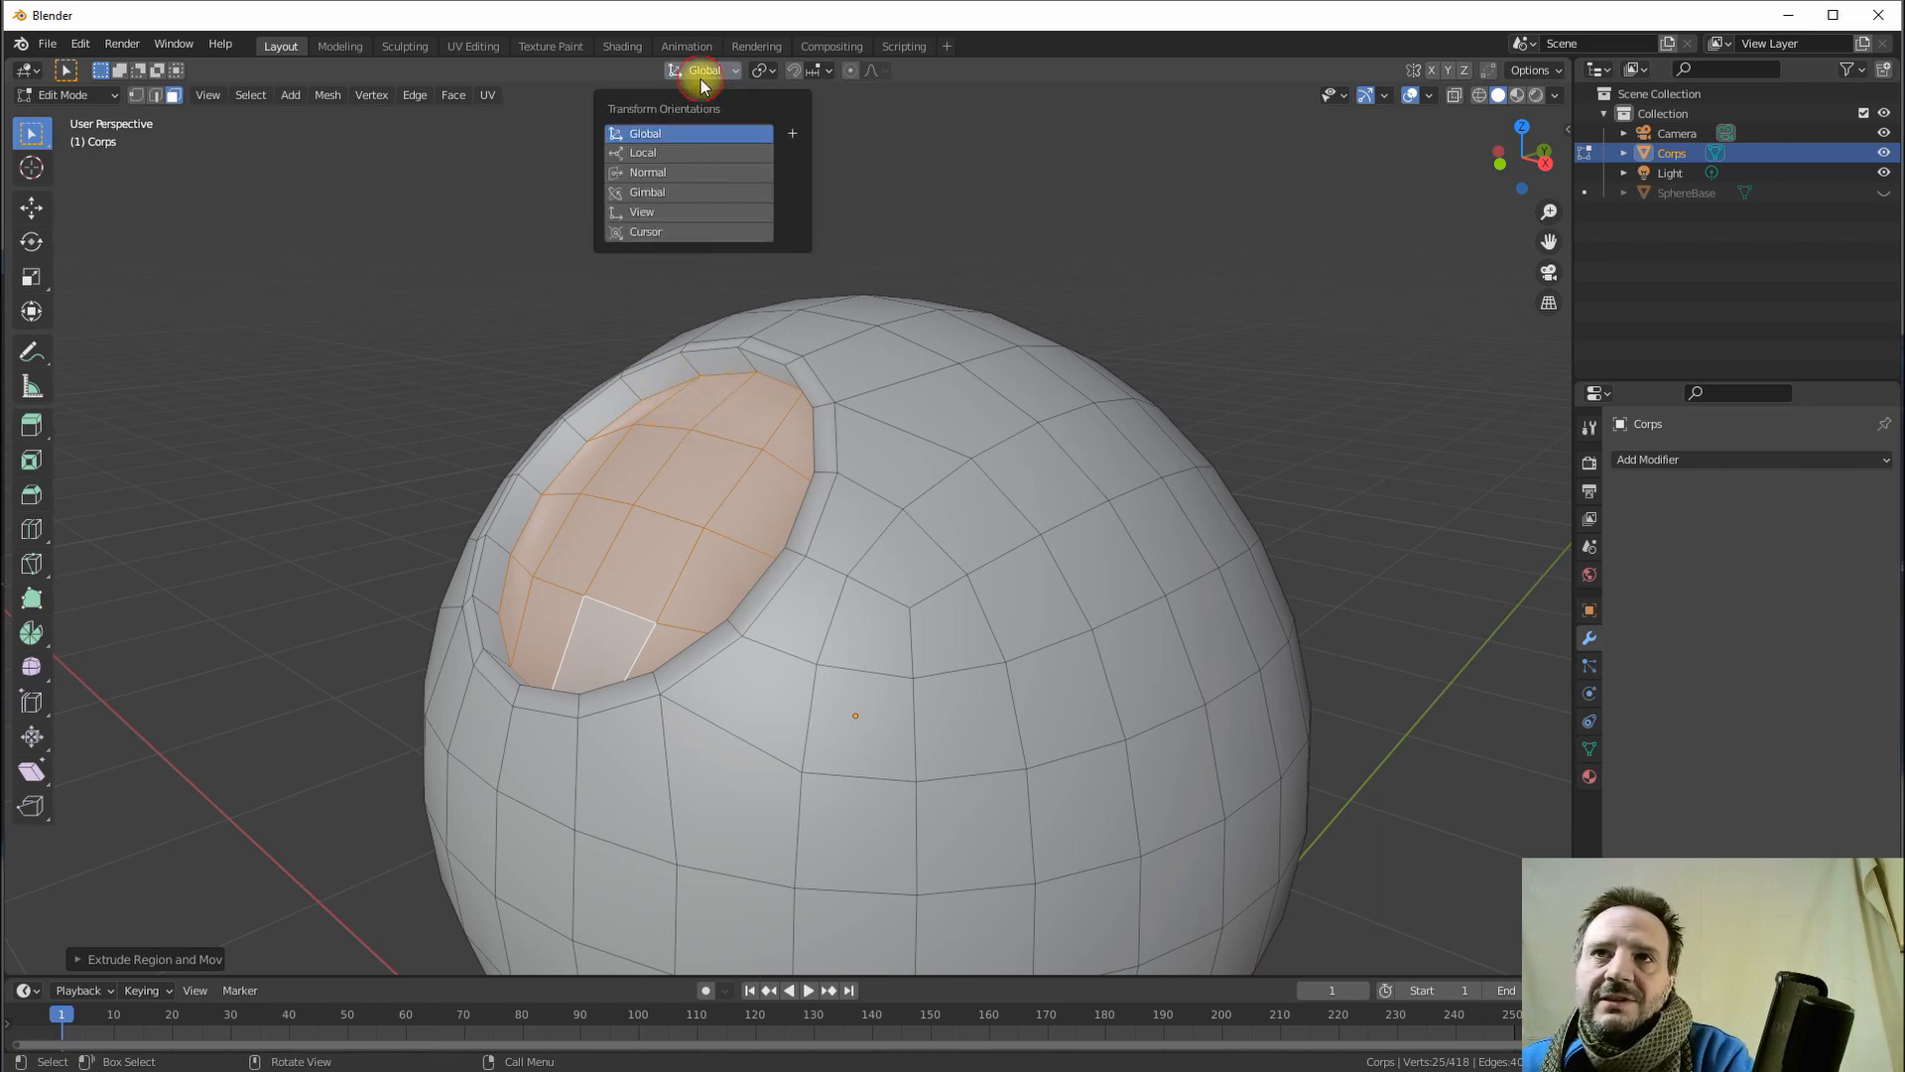
pyautogui.click(670, 174)
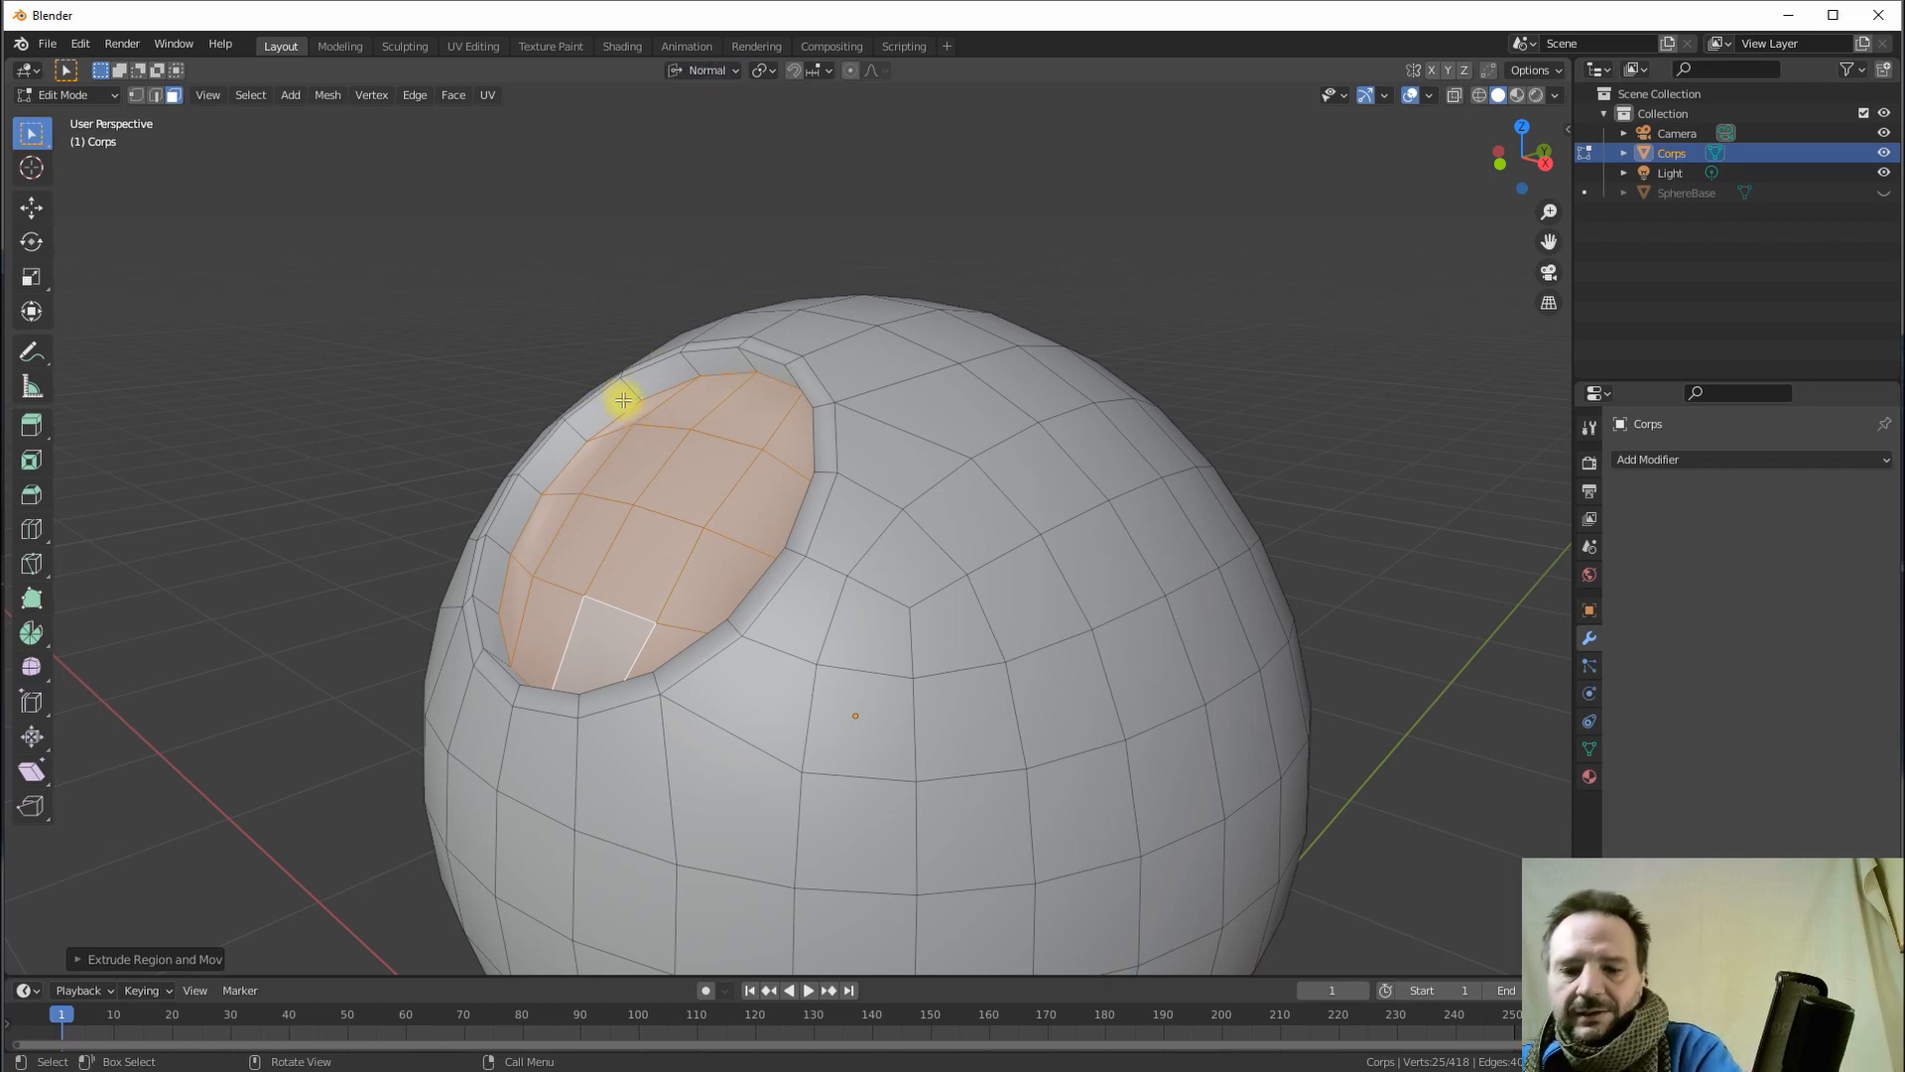
pyautogui.press('s')
pyautogui.press('z')
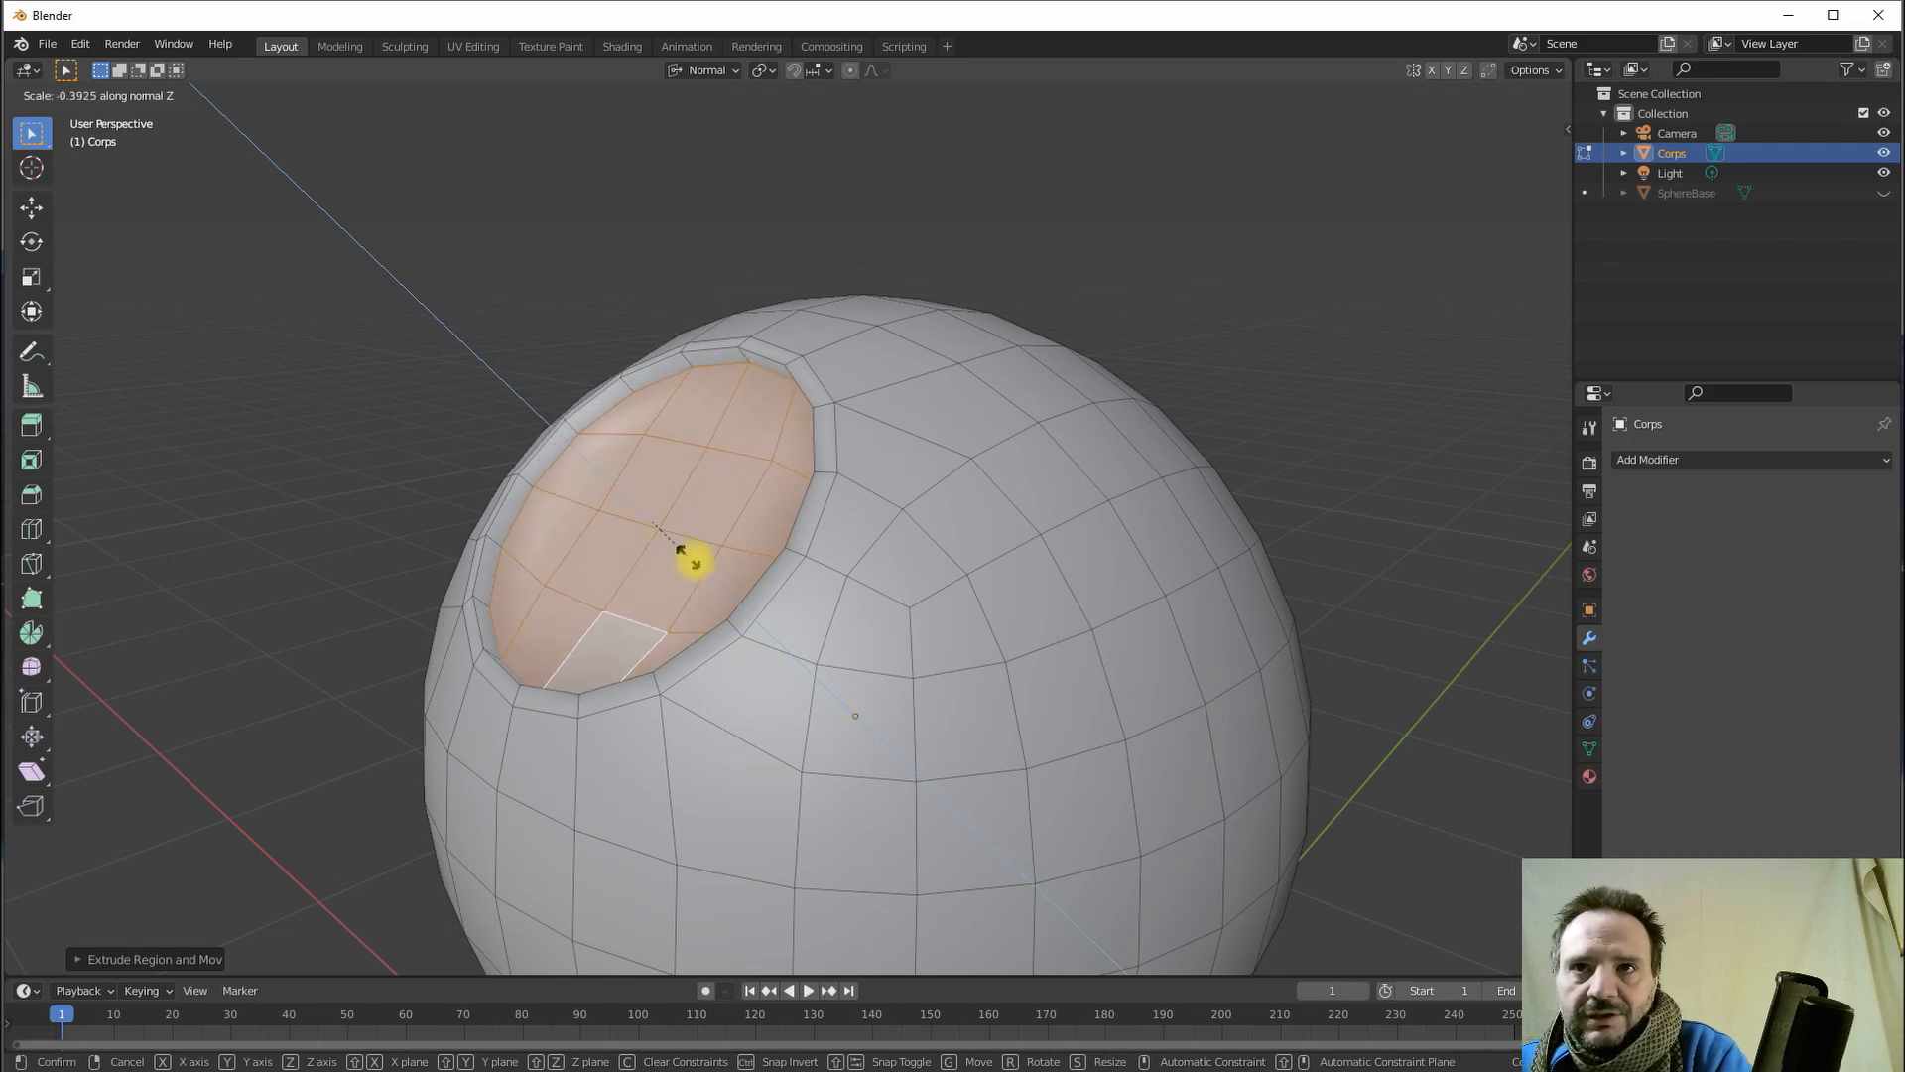
pyautogui.click(757, 593)
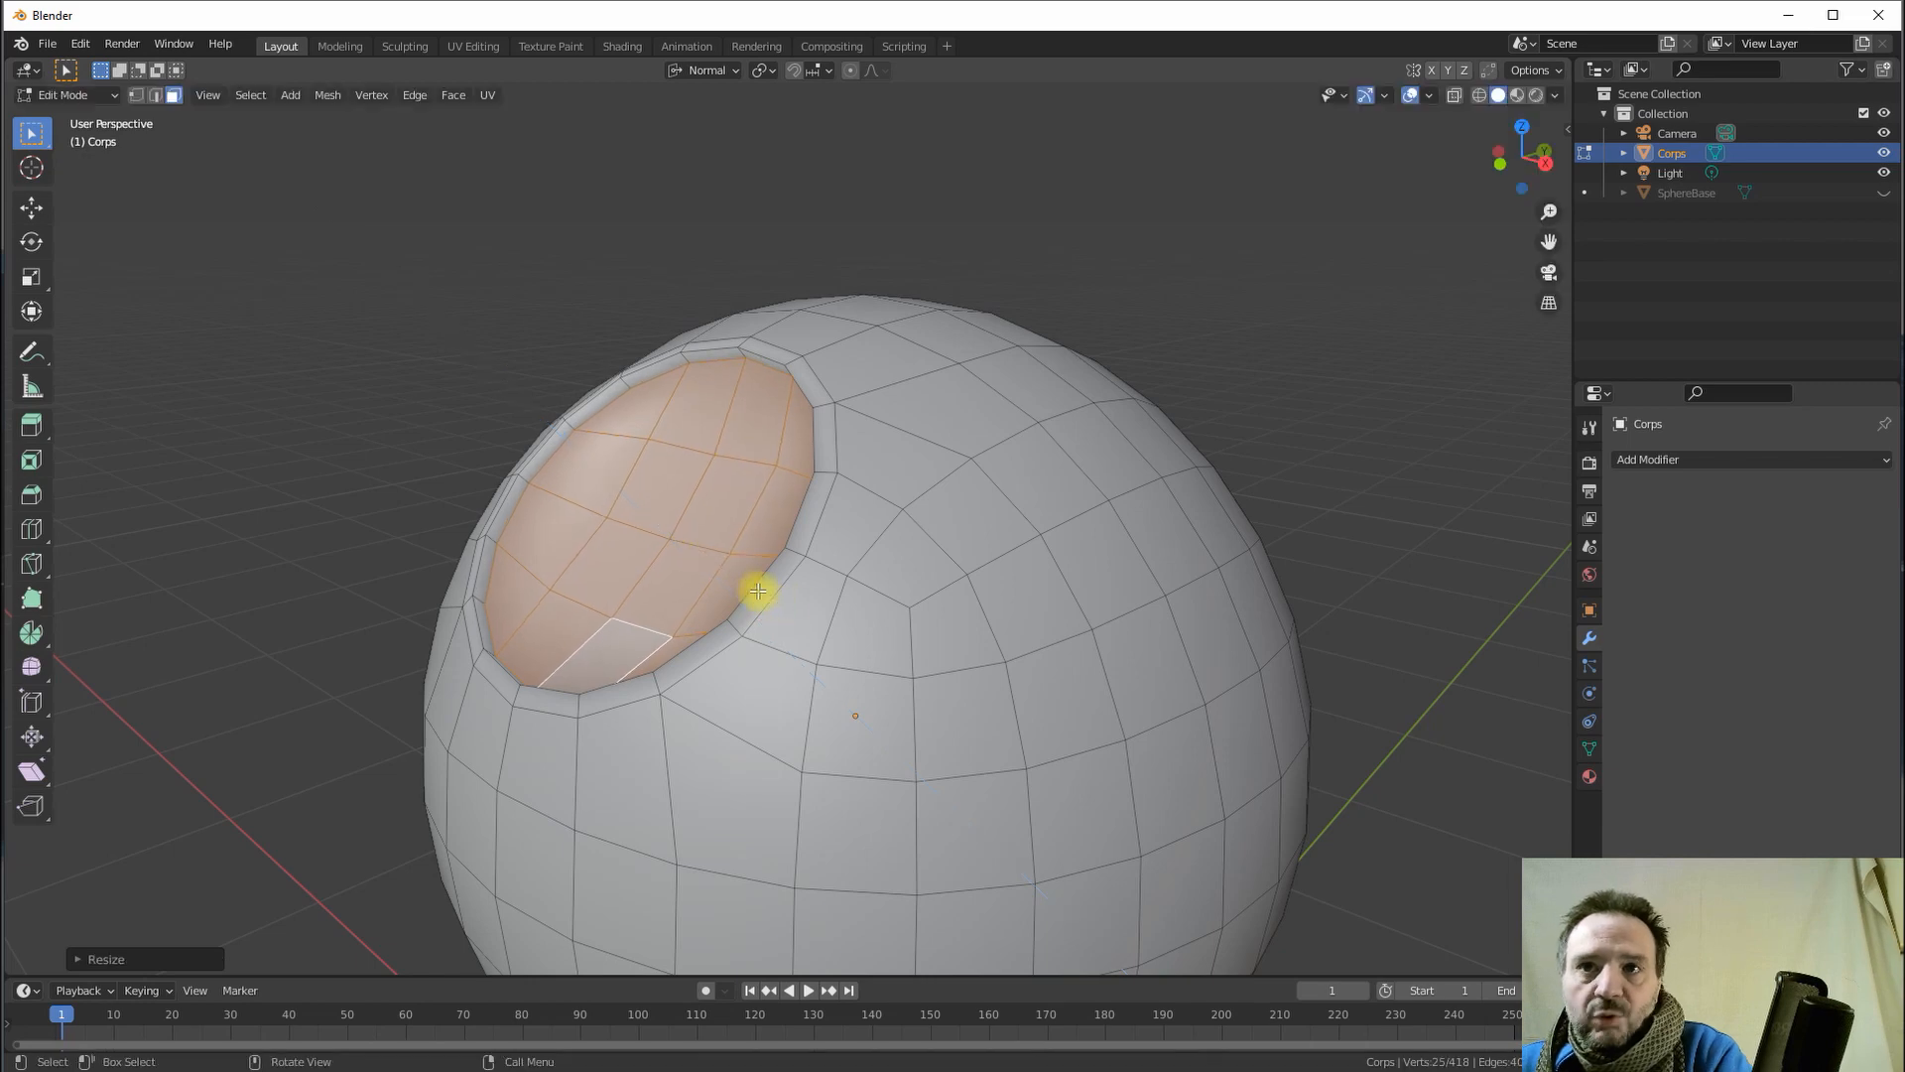
# - Set the transform orientation to Global and clear the face selection on the sphere
pyautogui.moveTo(736, 545); pyautogui.dragTo(785, 547, button='middle')
pyautogui.moveTo(986, 607); pyautogui.dragTo(858, 585, button='middle')
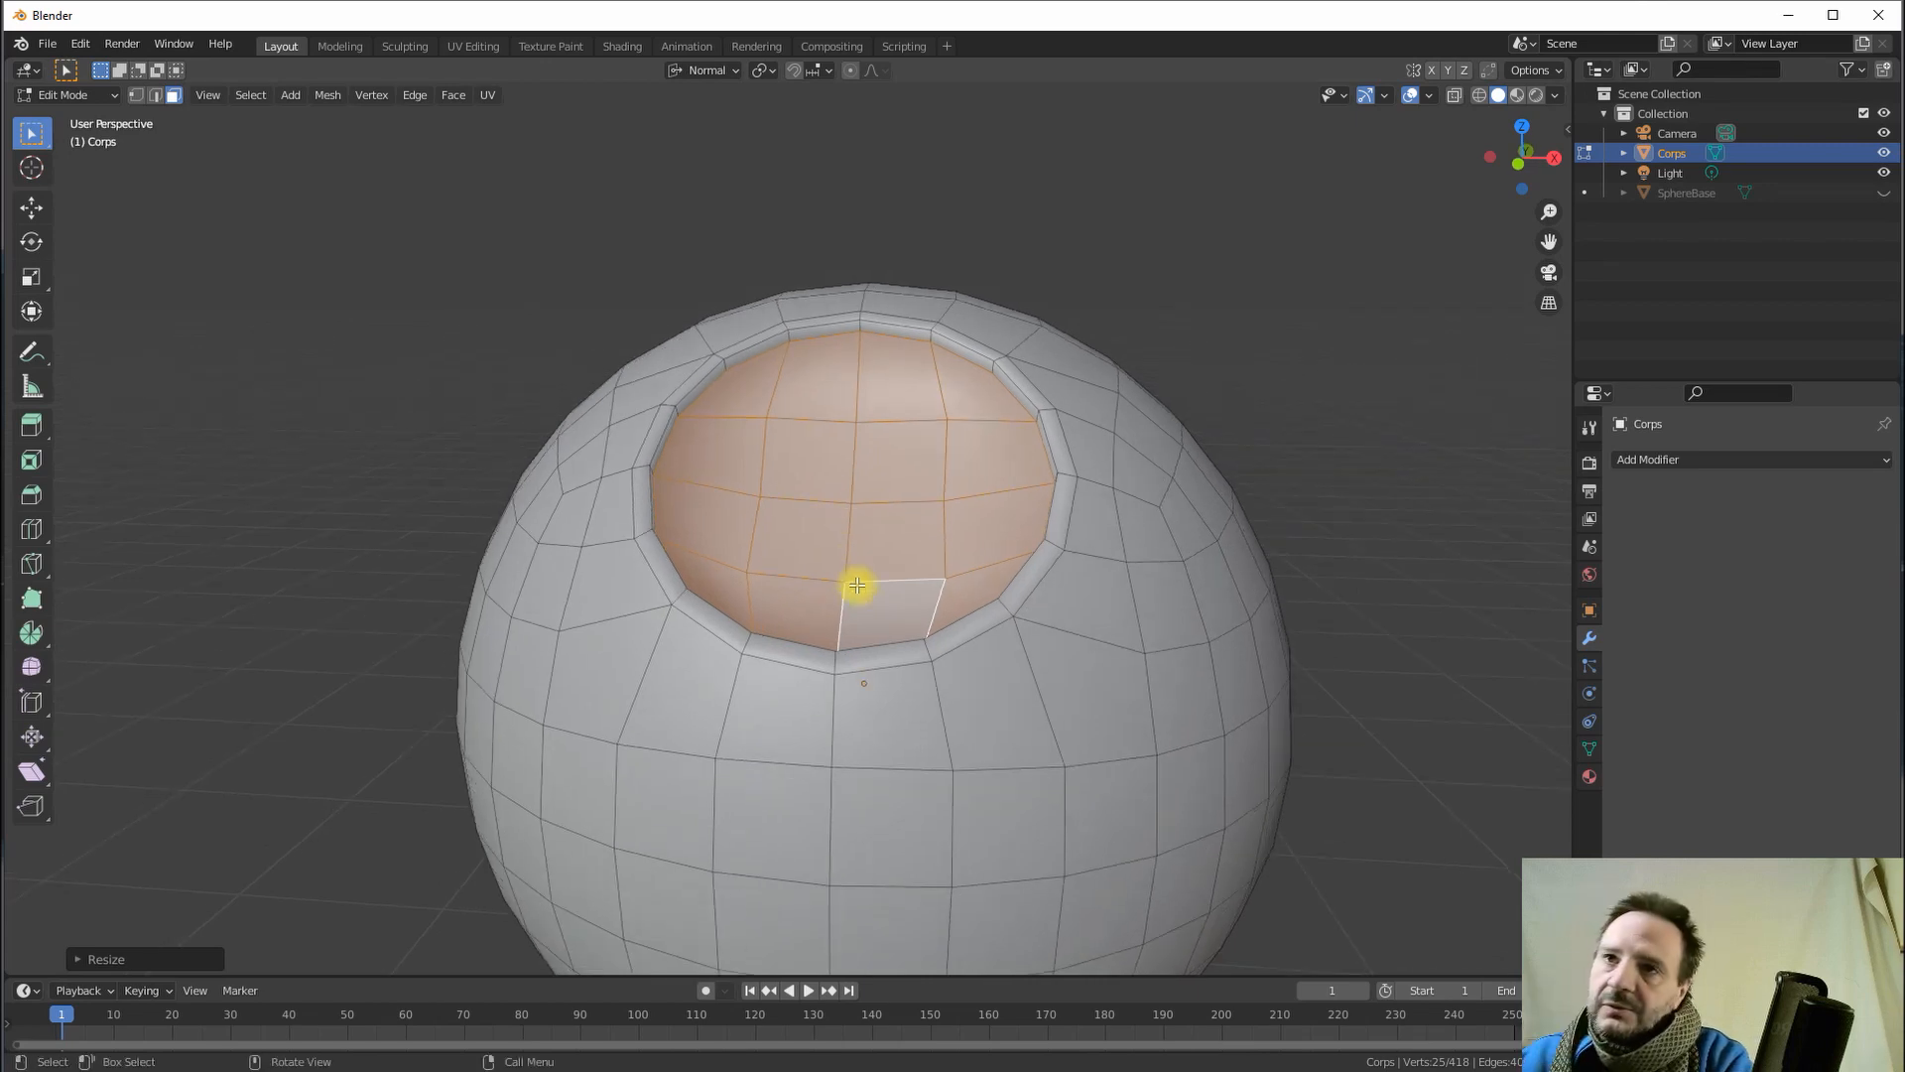
pyautogui.moveTo(927, 476); pyautogui.dragTo(600, 393, button='middle')
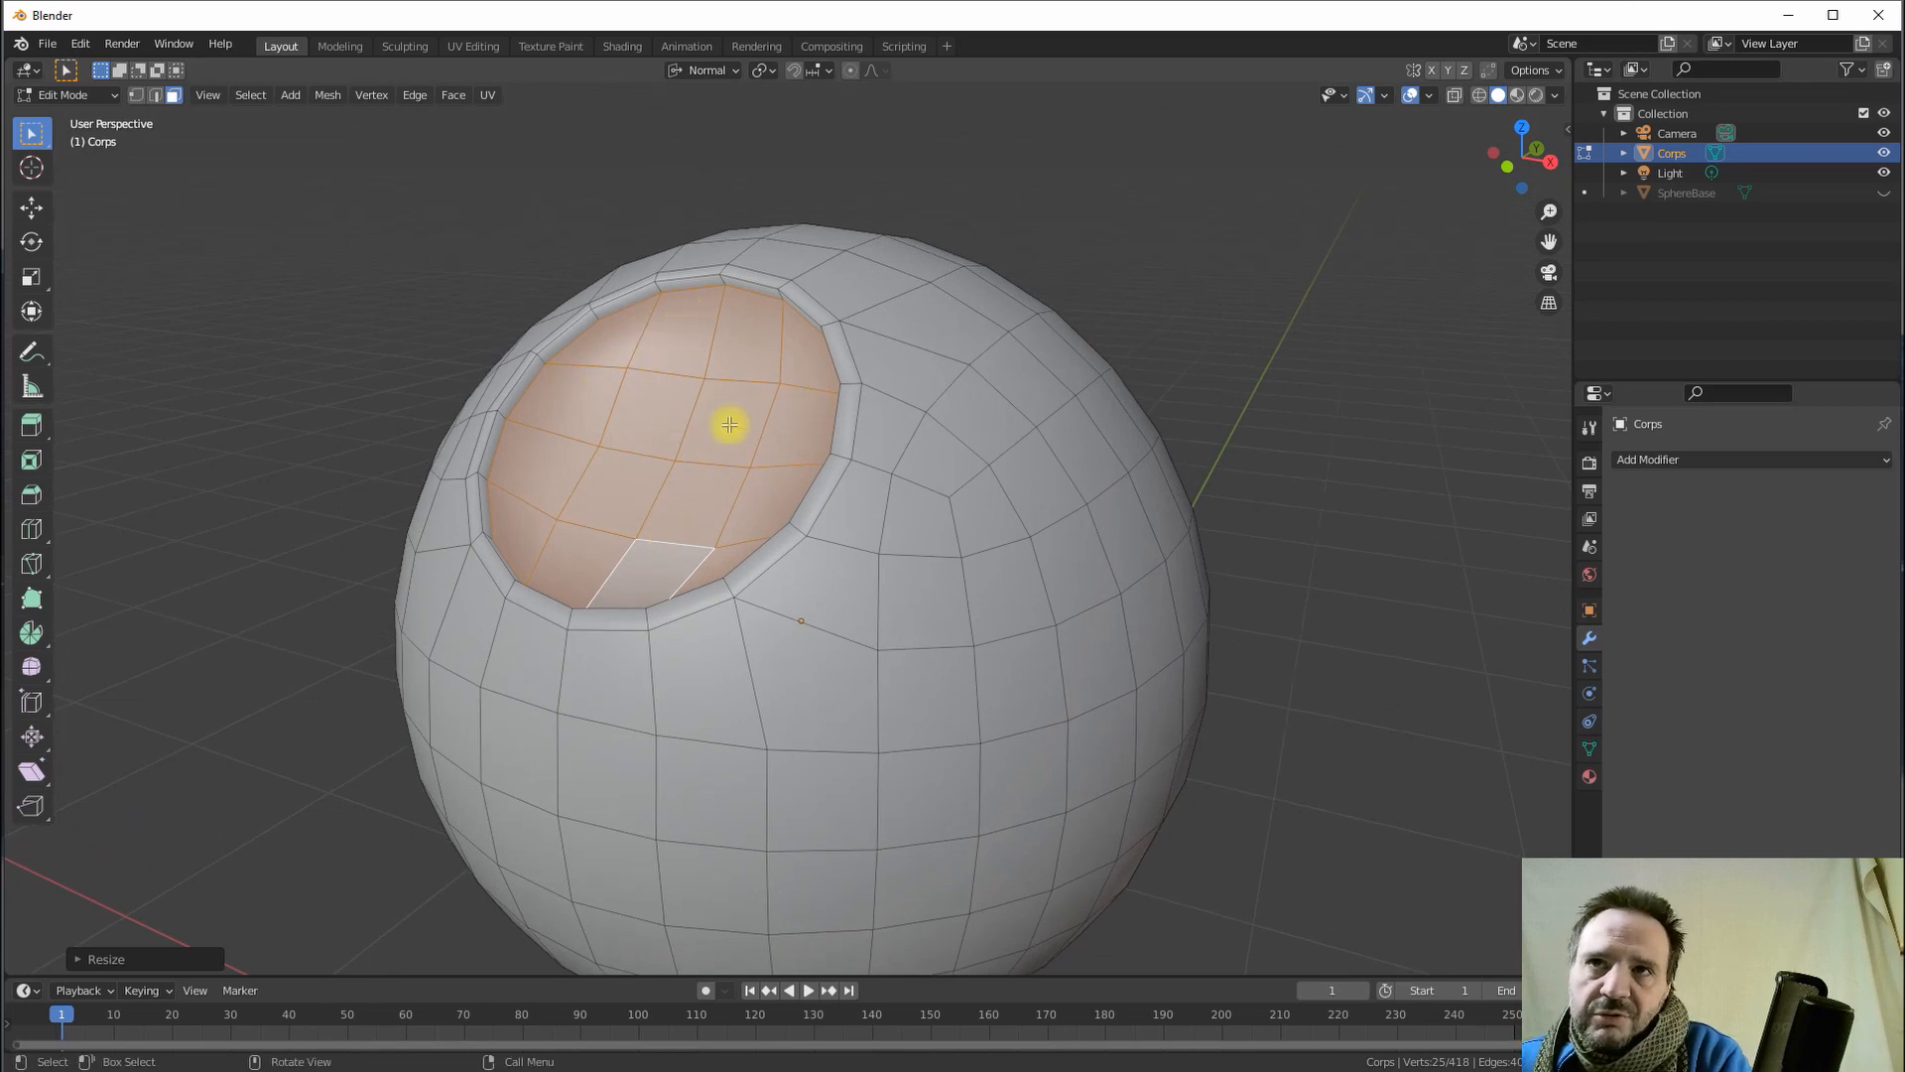
pyautogui.moveTo(693, 427); pyautogui.dragTo(709, 433, button='middle')
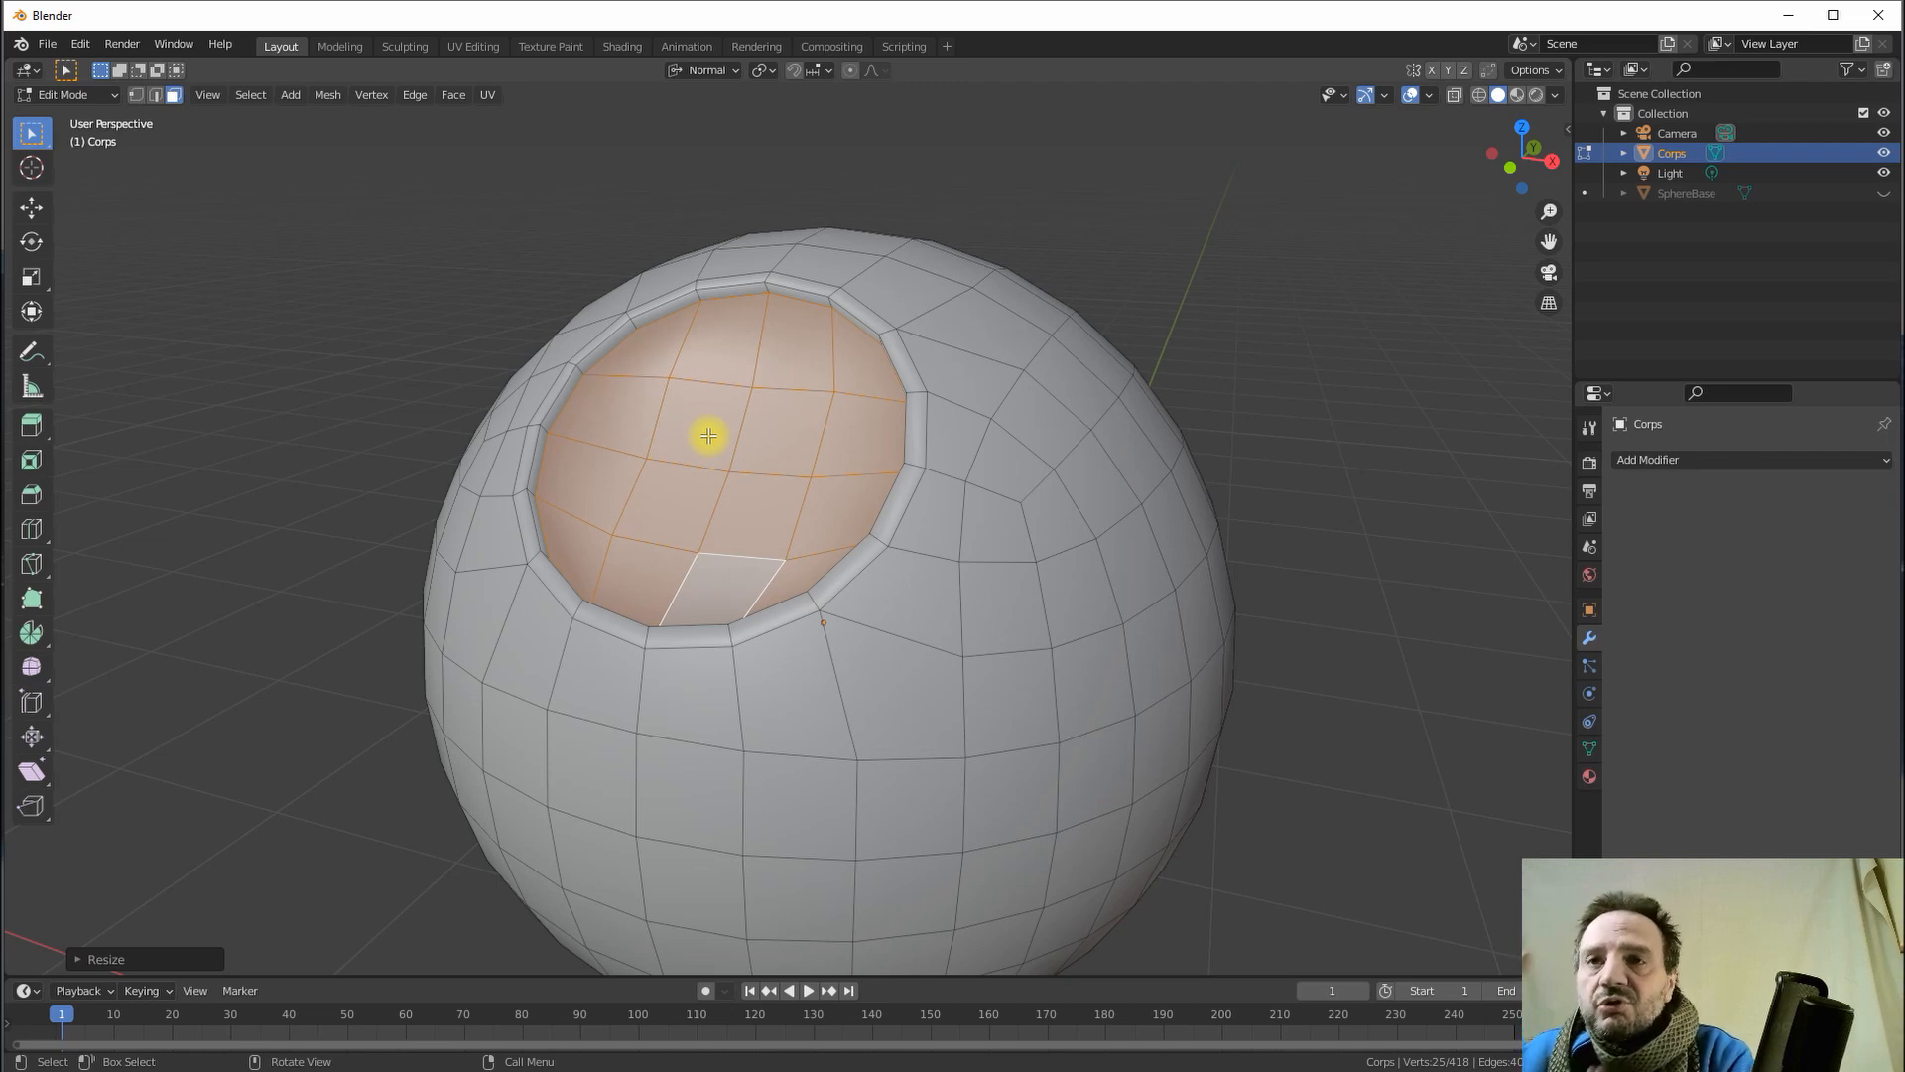
pyautogui.moveTo(691, 493); pyautogui.dragTo(723, 493, button='middle')
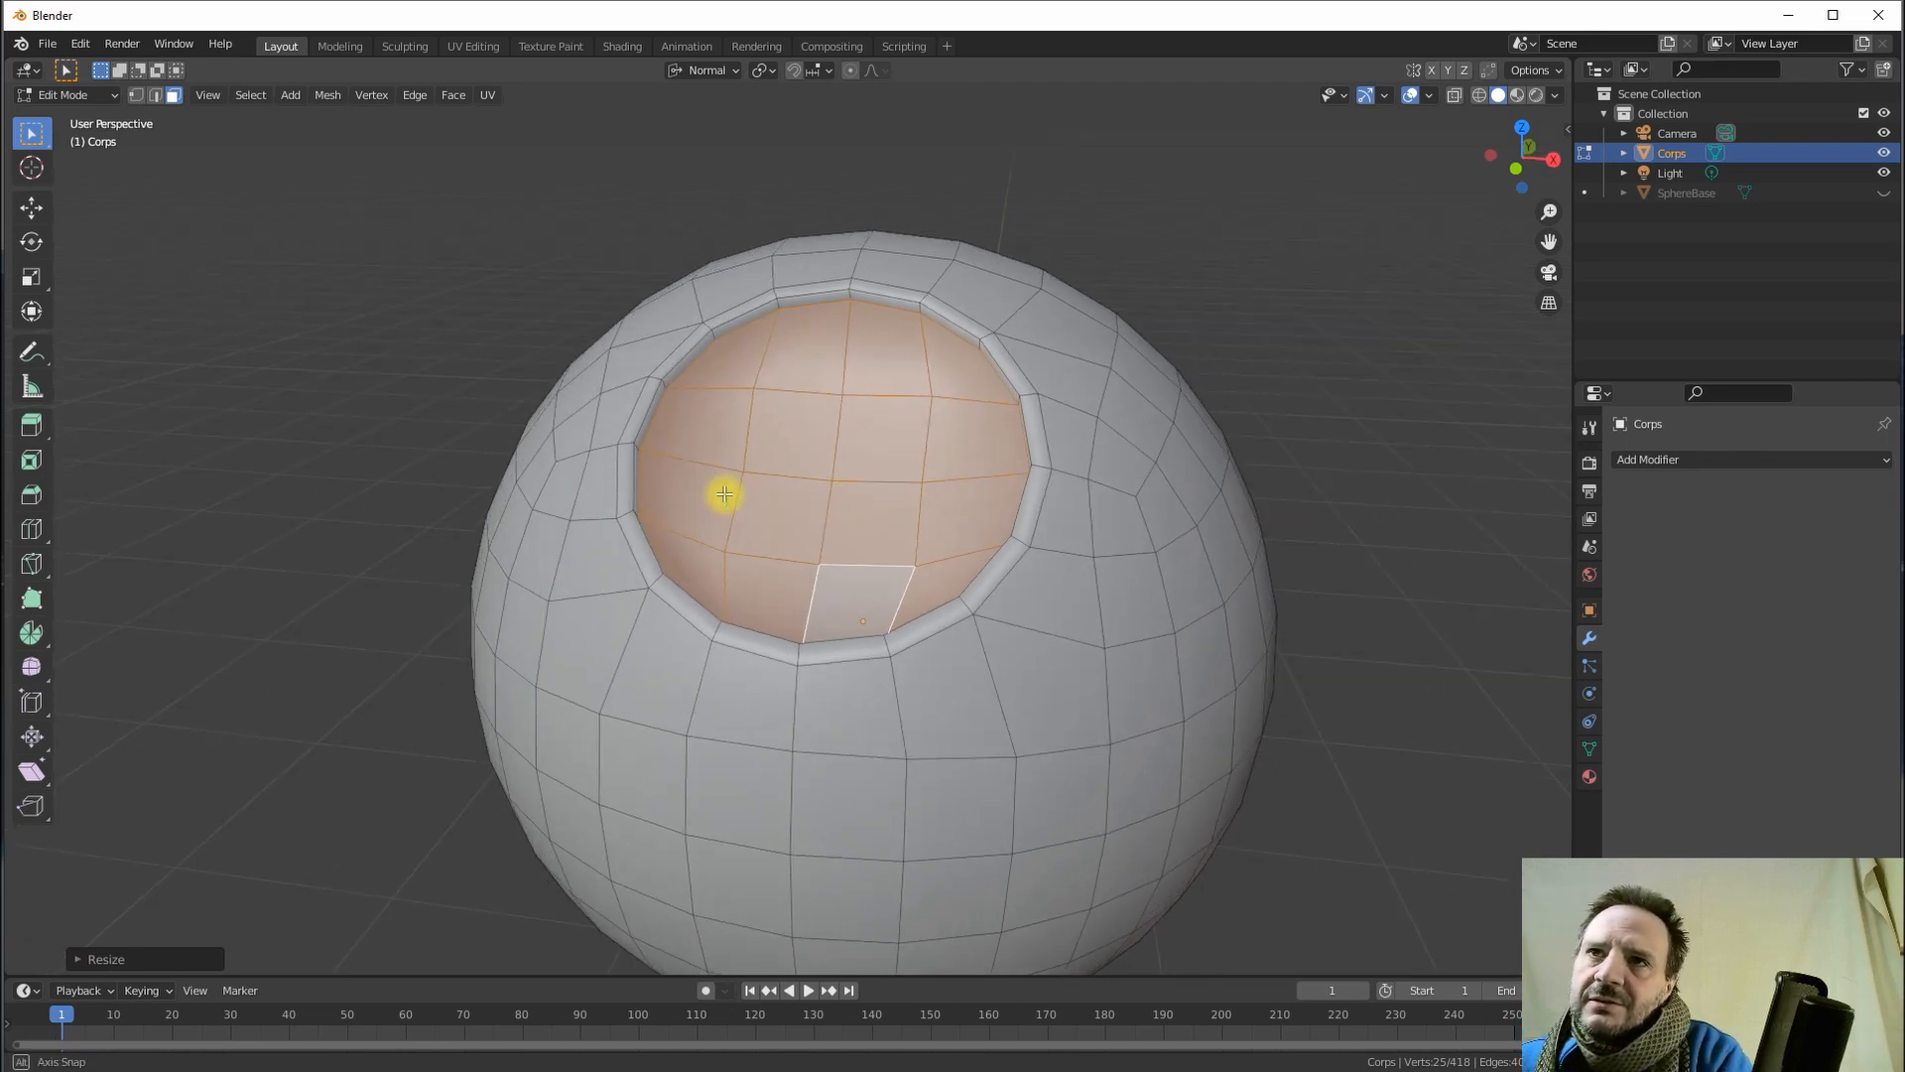
pyautogui.moveTo(863, 413); pyautogui.dragTo(782, 420, button='middle')
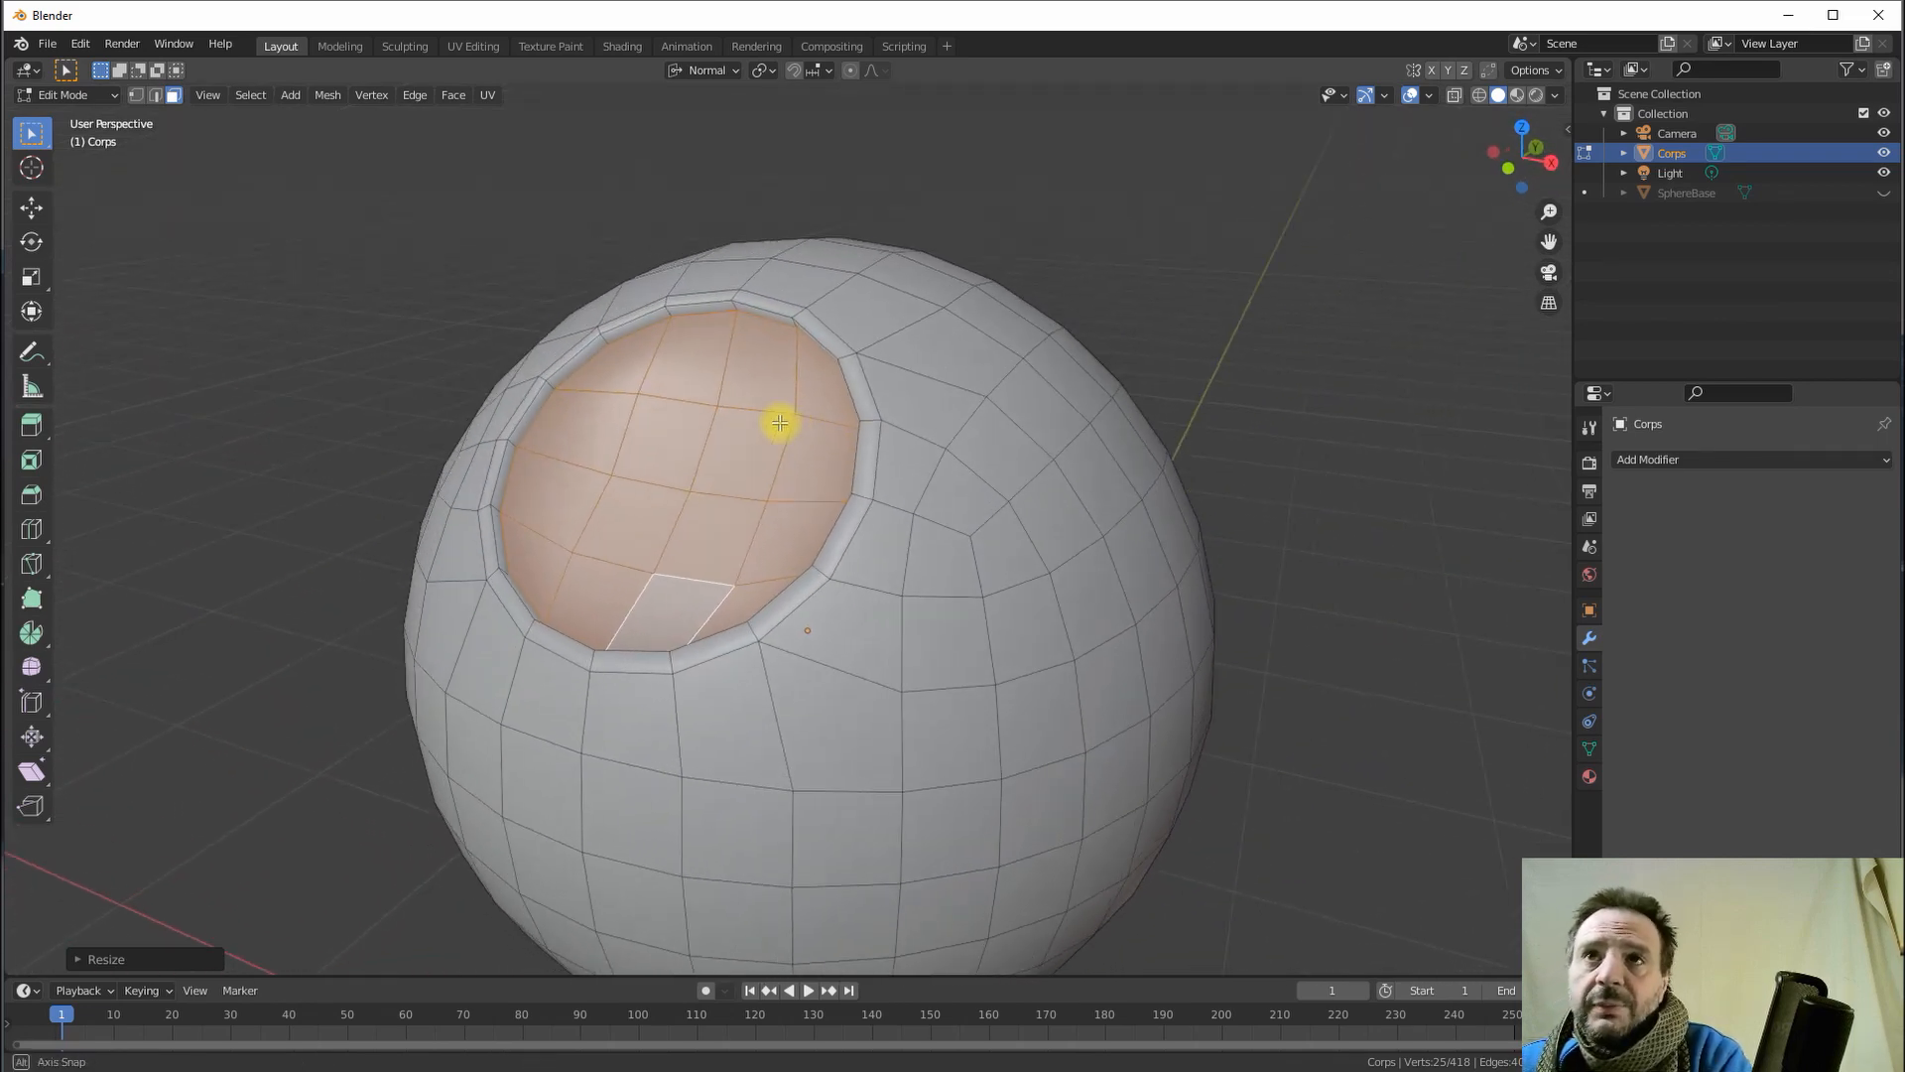
pyautogui.click(700, 71)
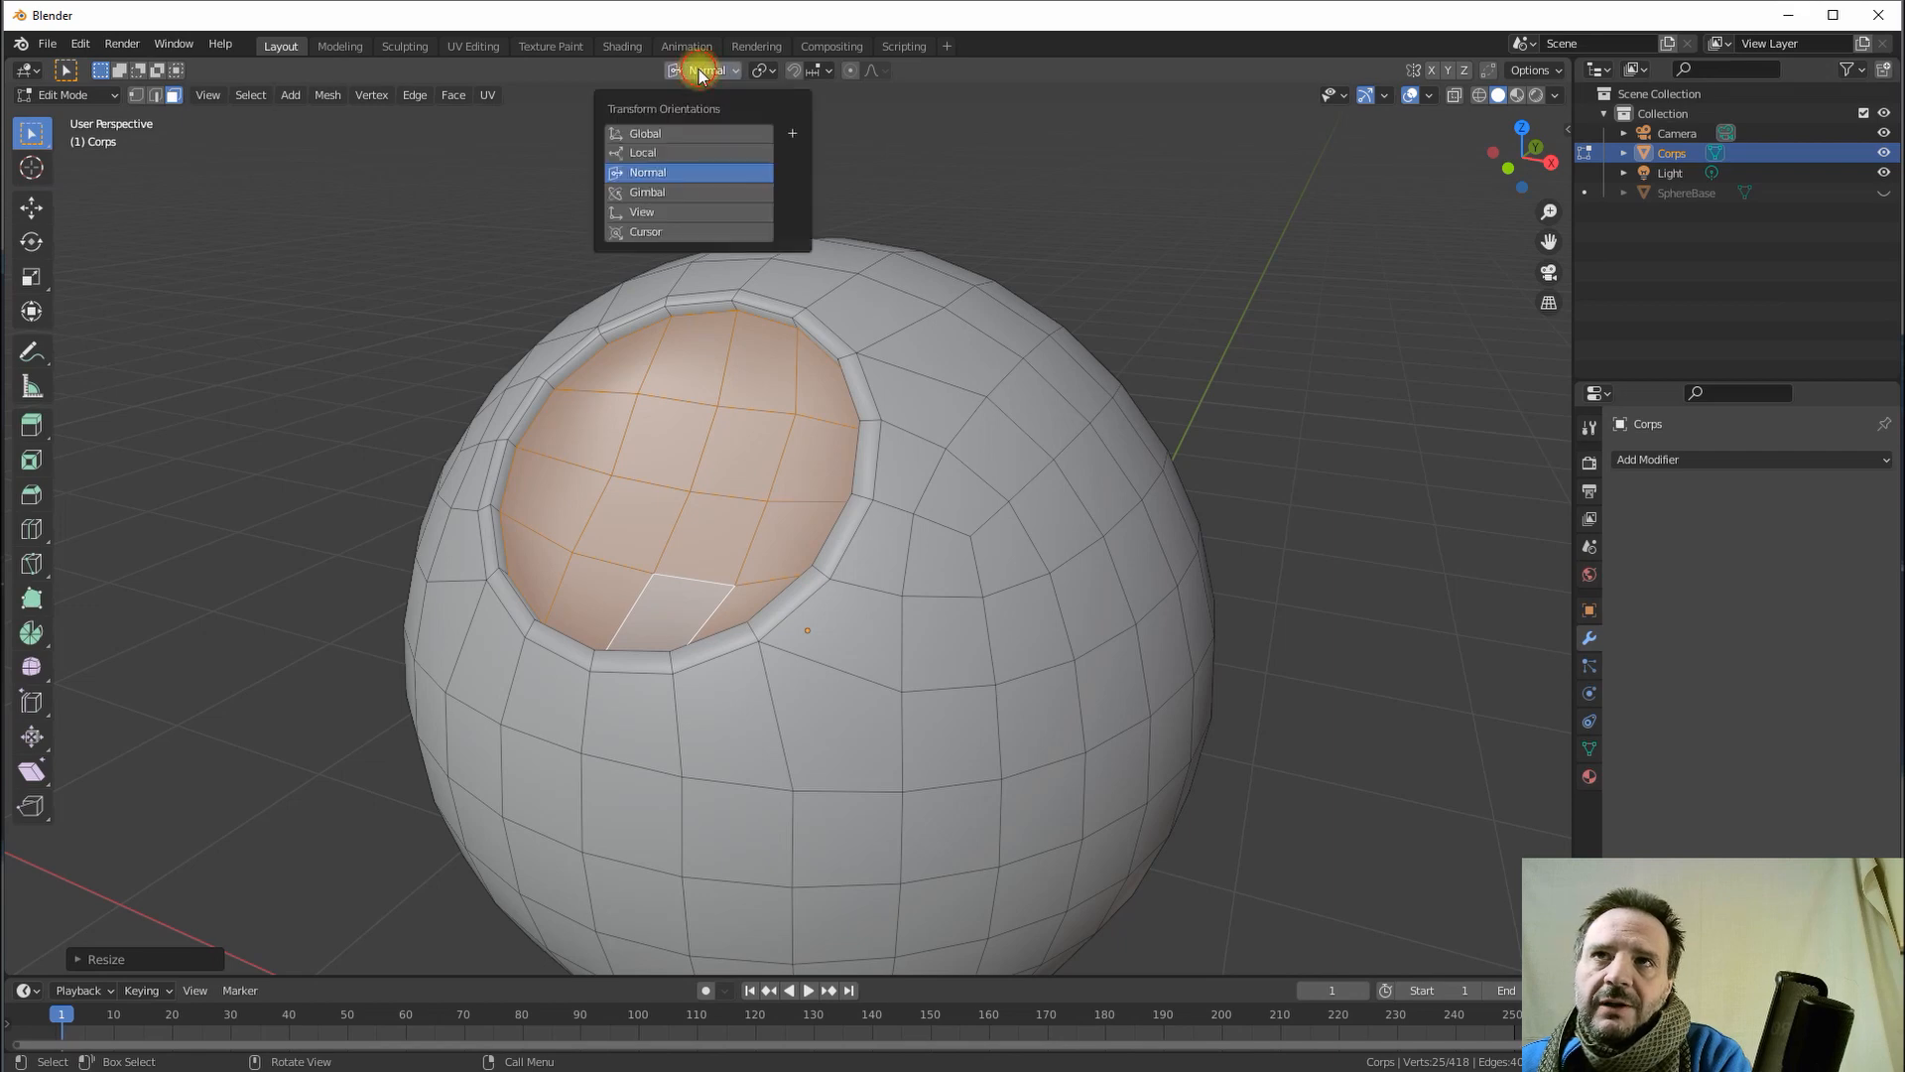
pyautogui.click(659, 135)
pyautogui.moveTo(771, 369); pyautogui.dragTo(646, 128, button='middle')
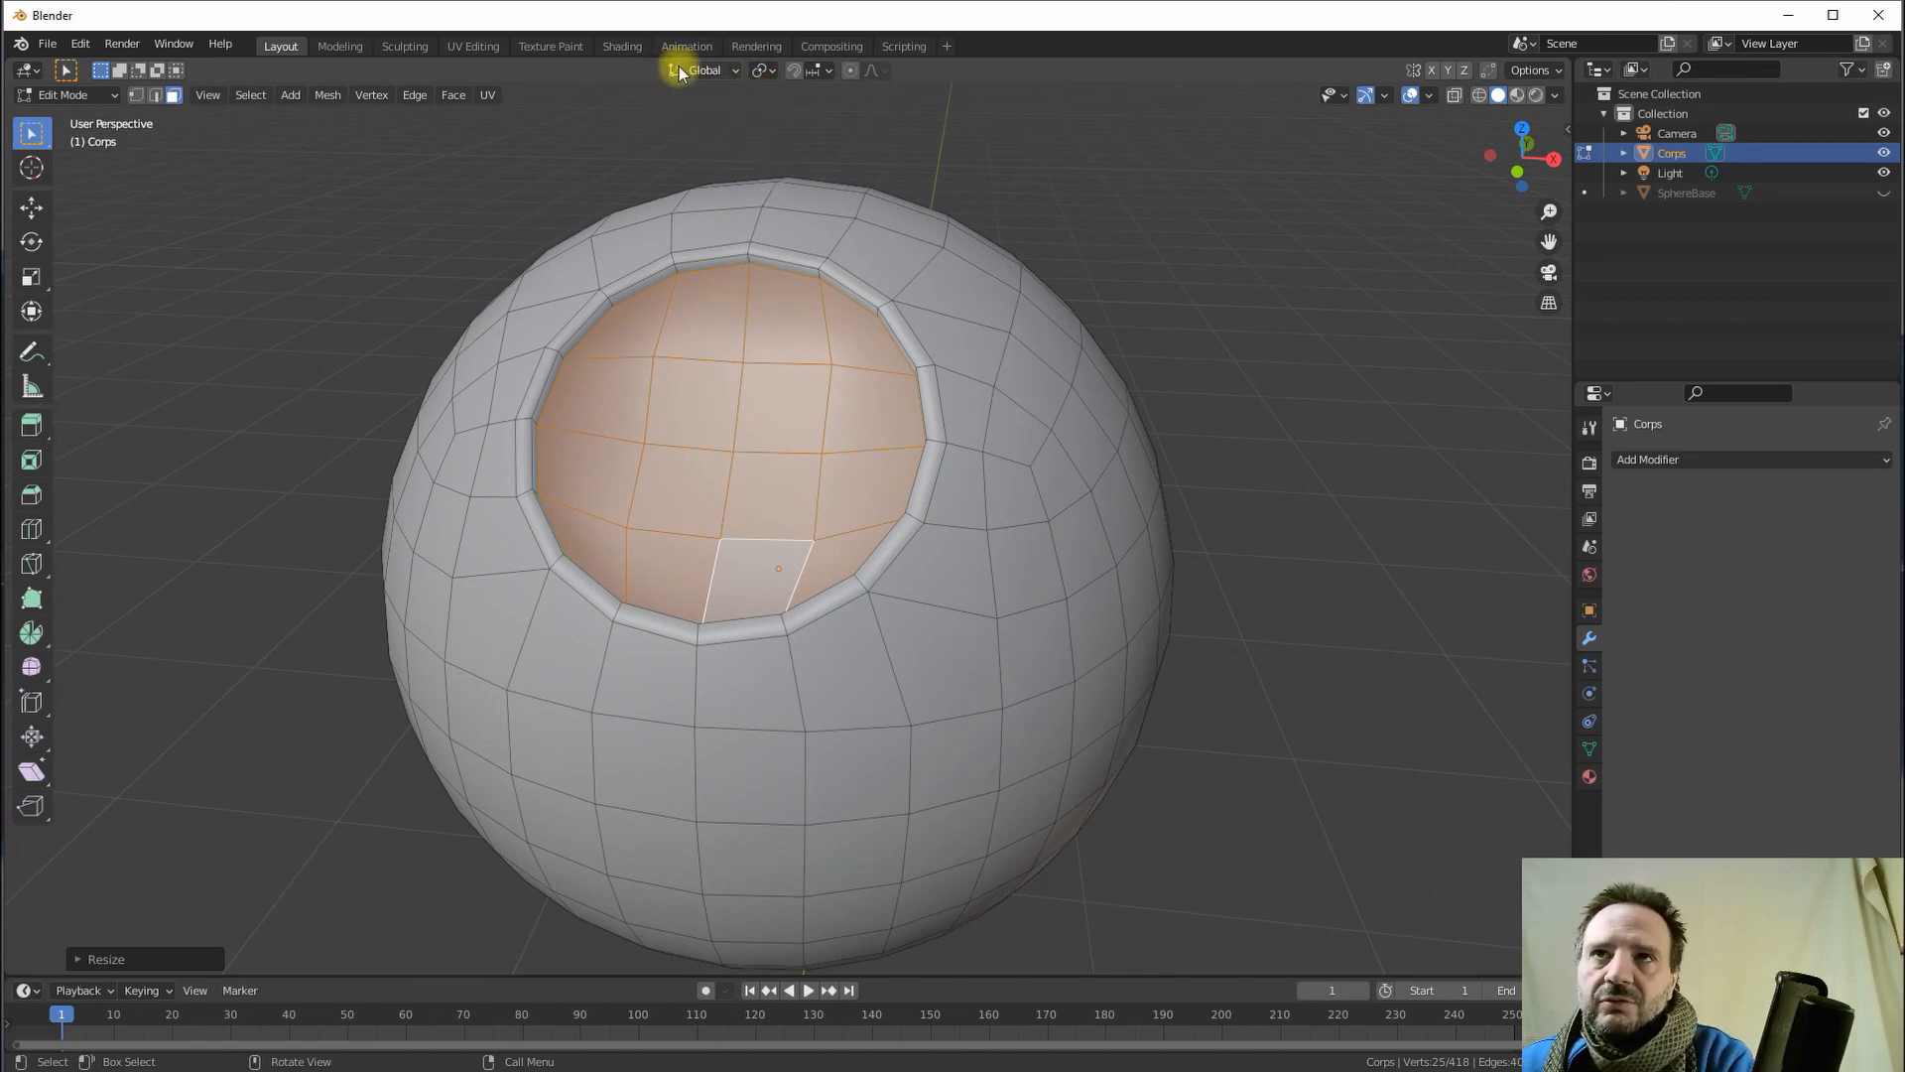
pyautogui.moveTo(818, 261); pyautogui.dragTo(987, 192, button='middle')
pyautogui.hotkey('alt', 'a')
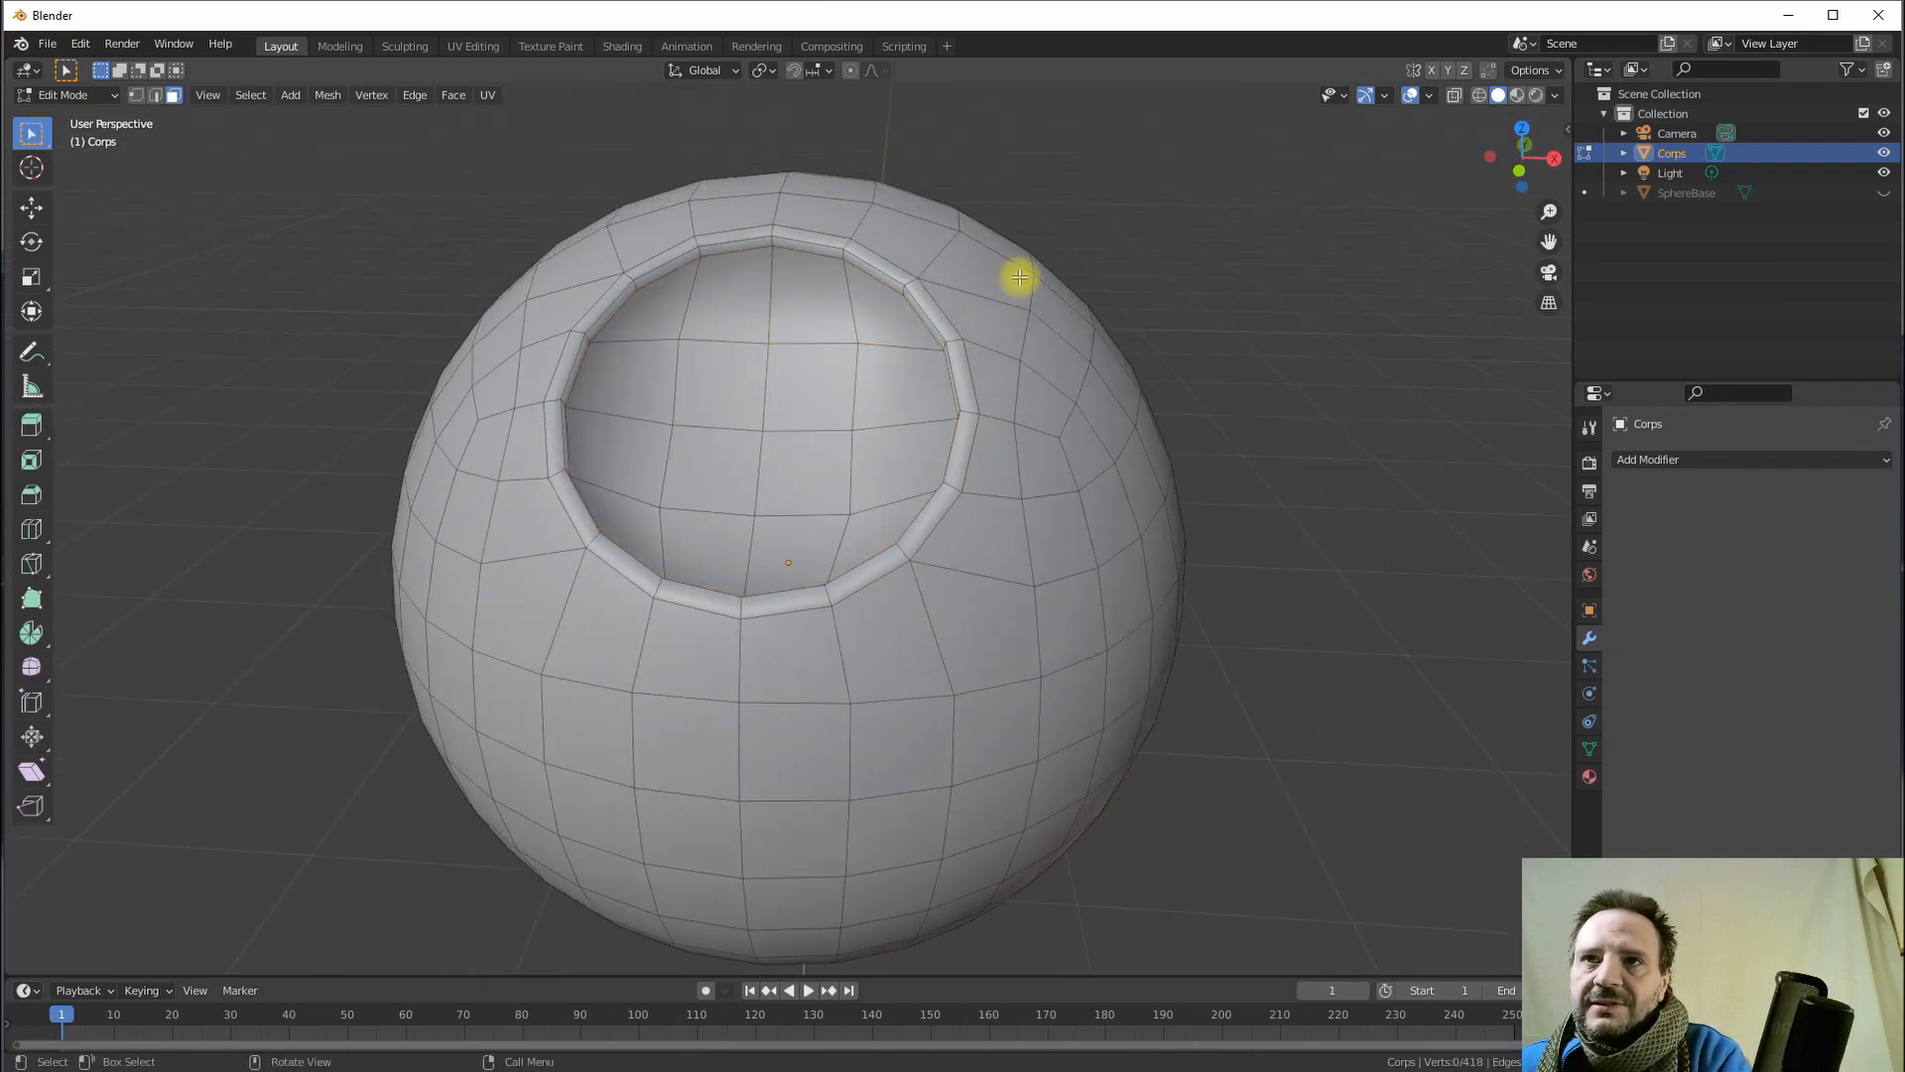
# - Select a block of 2 by 2 faces on the upper +X side of the Corps sphere
pyautogui.scroll(-3, 1020, 277)
pyautogui.moveTo(882, 327); pyautogui.dragTo(1025, 387, button='middle')
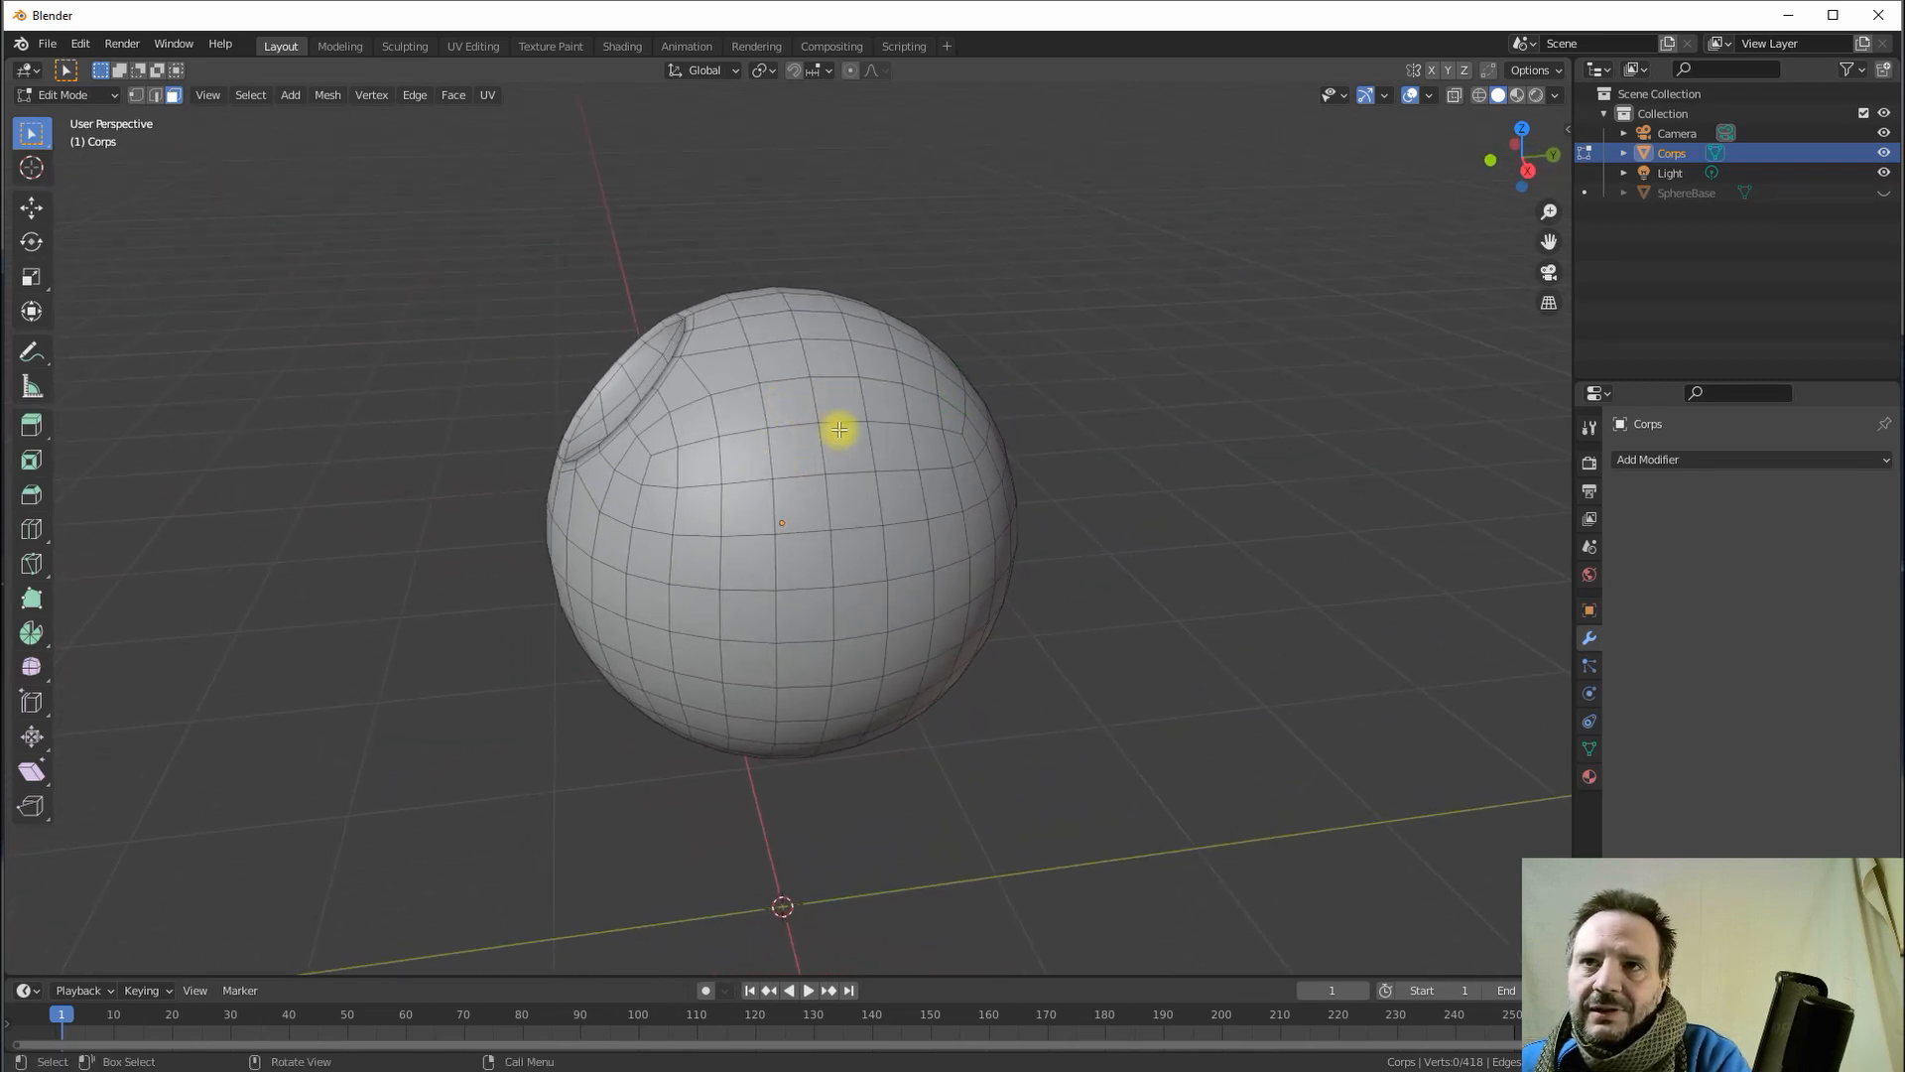
pyautogui.moveTo(836, 440); pyautogui.dragTo(778, 391, button='middle')
pyautogui.scroll(1, 824, 455)
pyautogui.click(775, 386)
pyautogui.keyDown('shift'); pyautogui.click(824, 387); pyautogui.keyUp('shift')
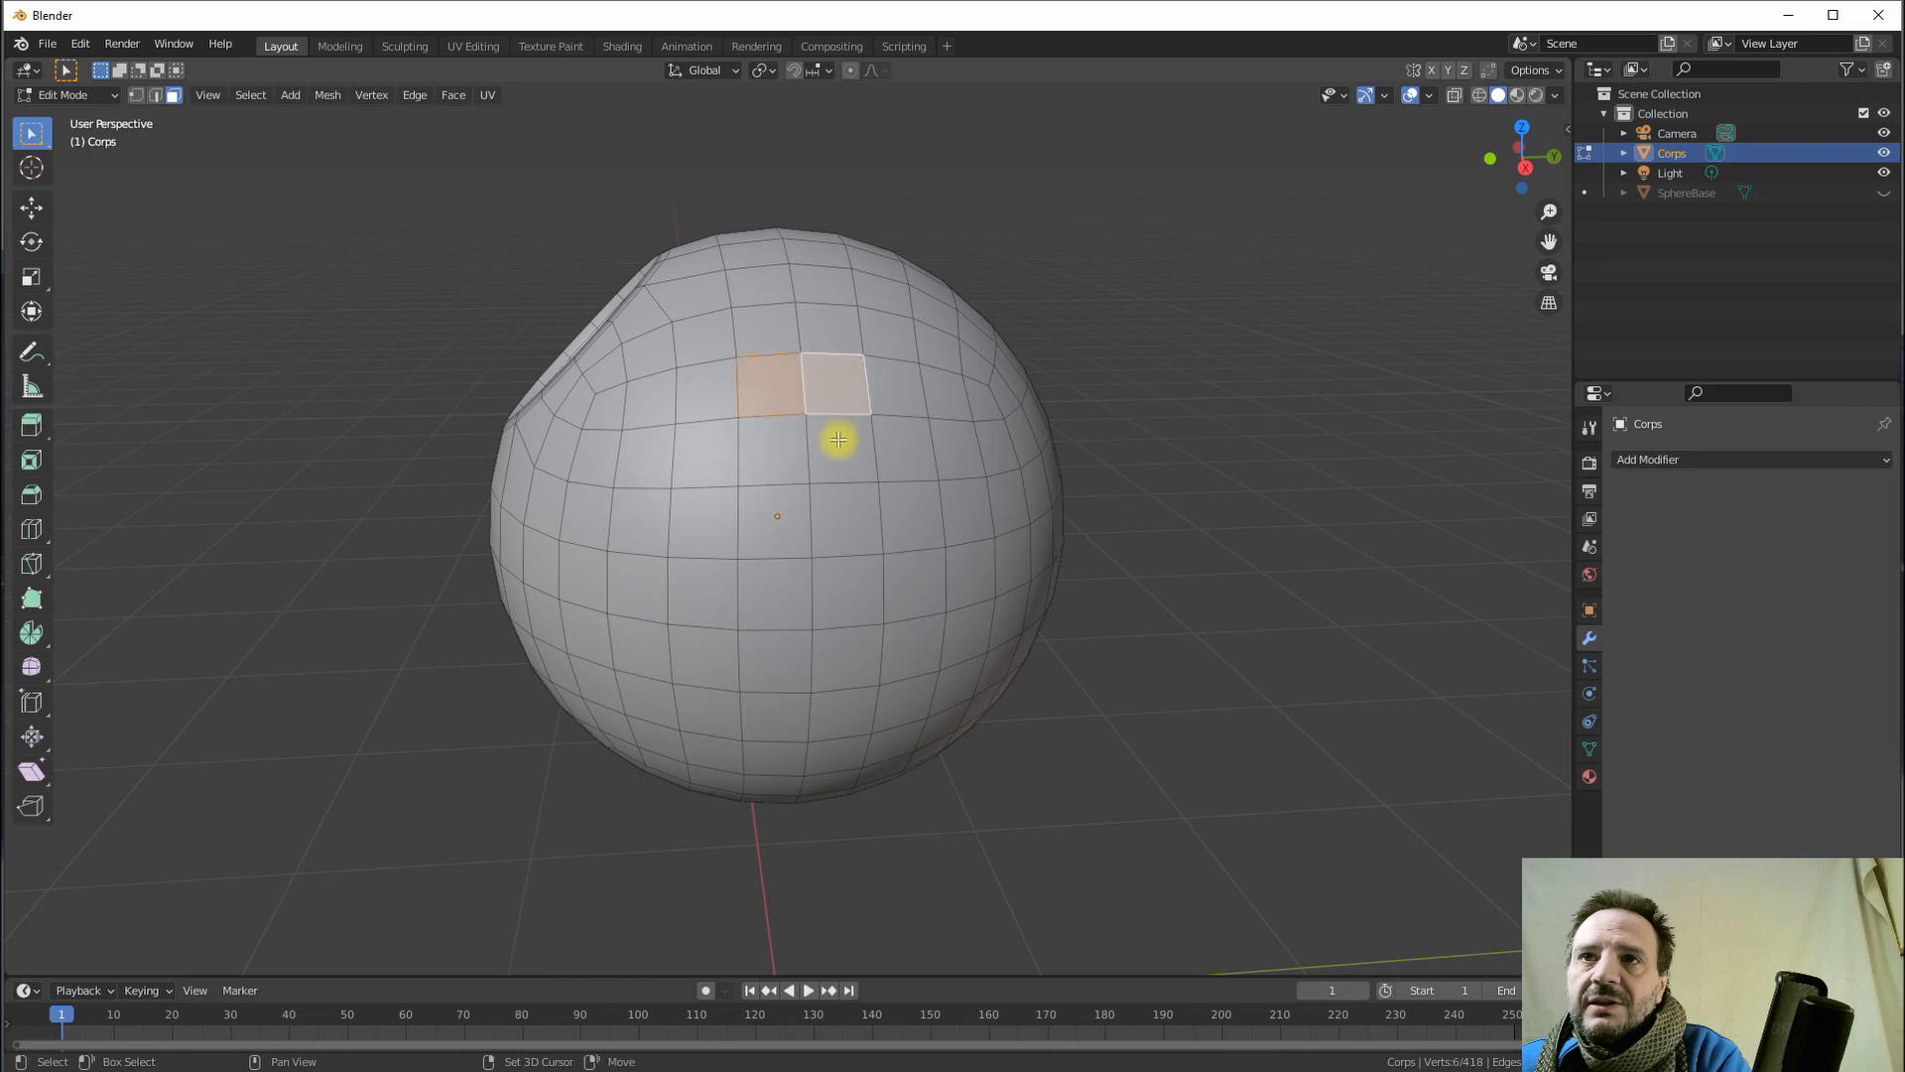
pyautogui.keyDown('shift'); pyautogui.click(839, 441); pyautogui.keyUp('shift')
pyautogui.keyDown('shift'); pyautogui.click(767, 454); pyautogui.keyUp('shift')
pyautogui.moveTo(767, 453); pyautogui.dragTo(783, 419, button='middle')
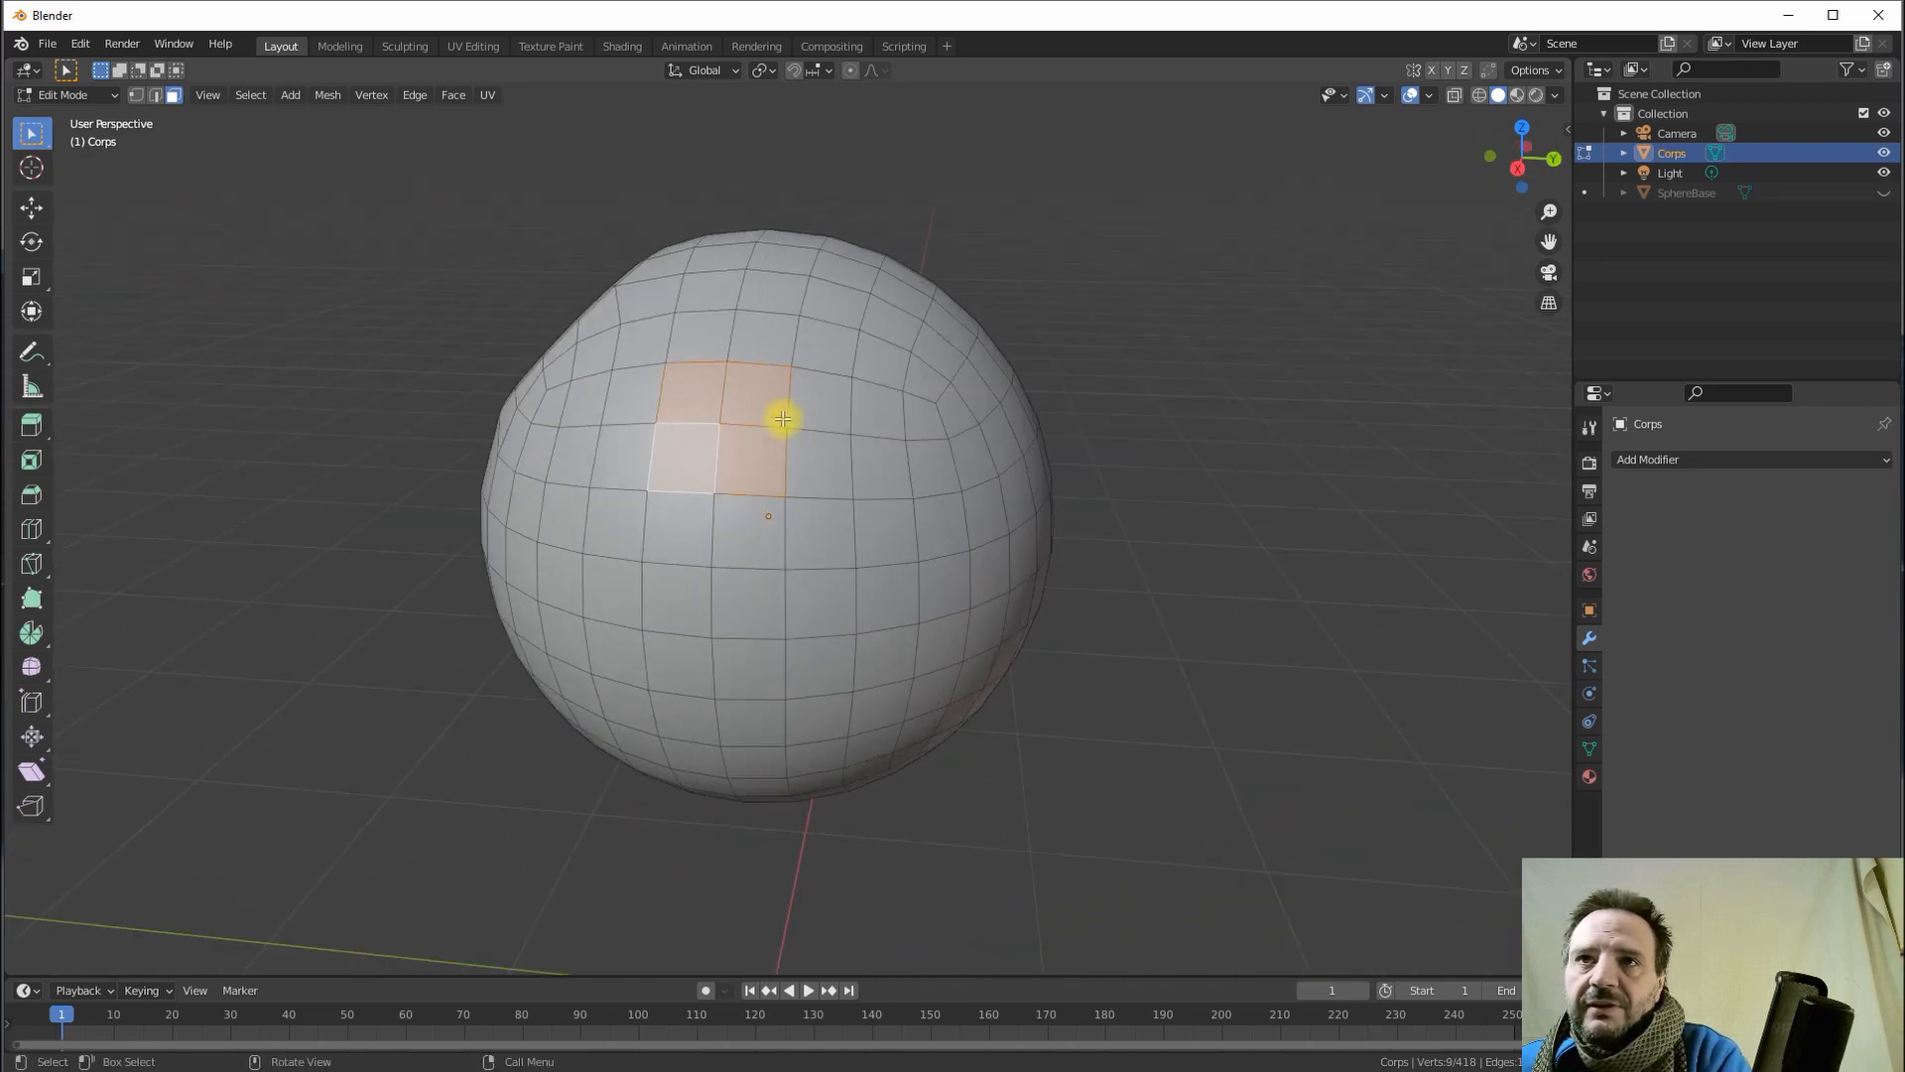
# - Round the selected 2 by 2 face block with LoopTools Circle and inset it with a thickness of about 0.018
pyautogui.rightClick(713, 402)
pyautogui.moveTo(679, 403)
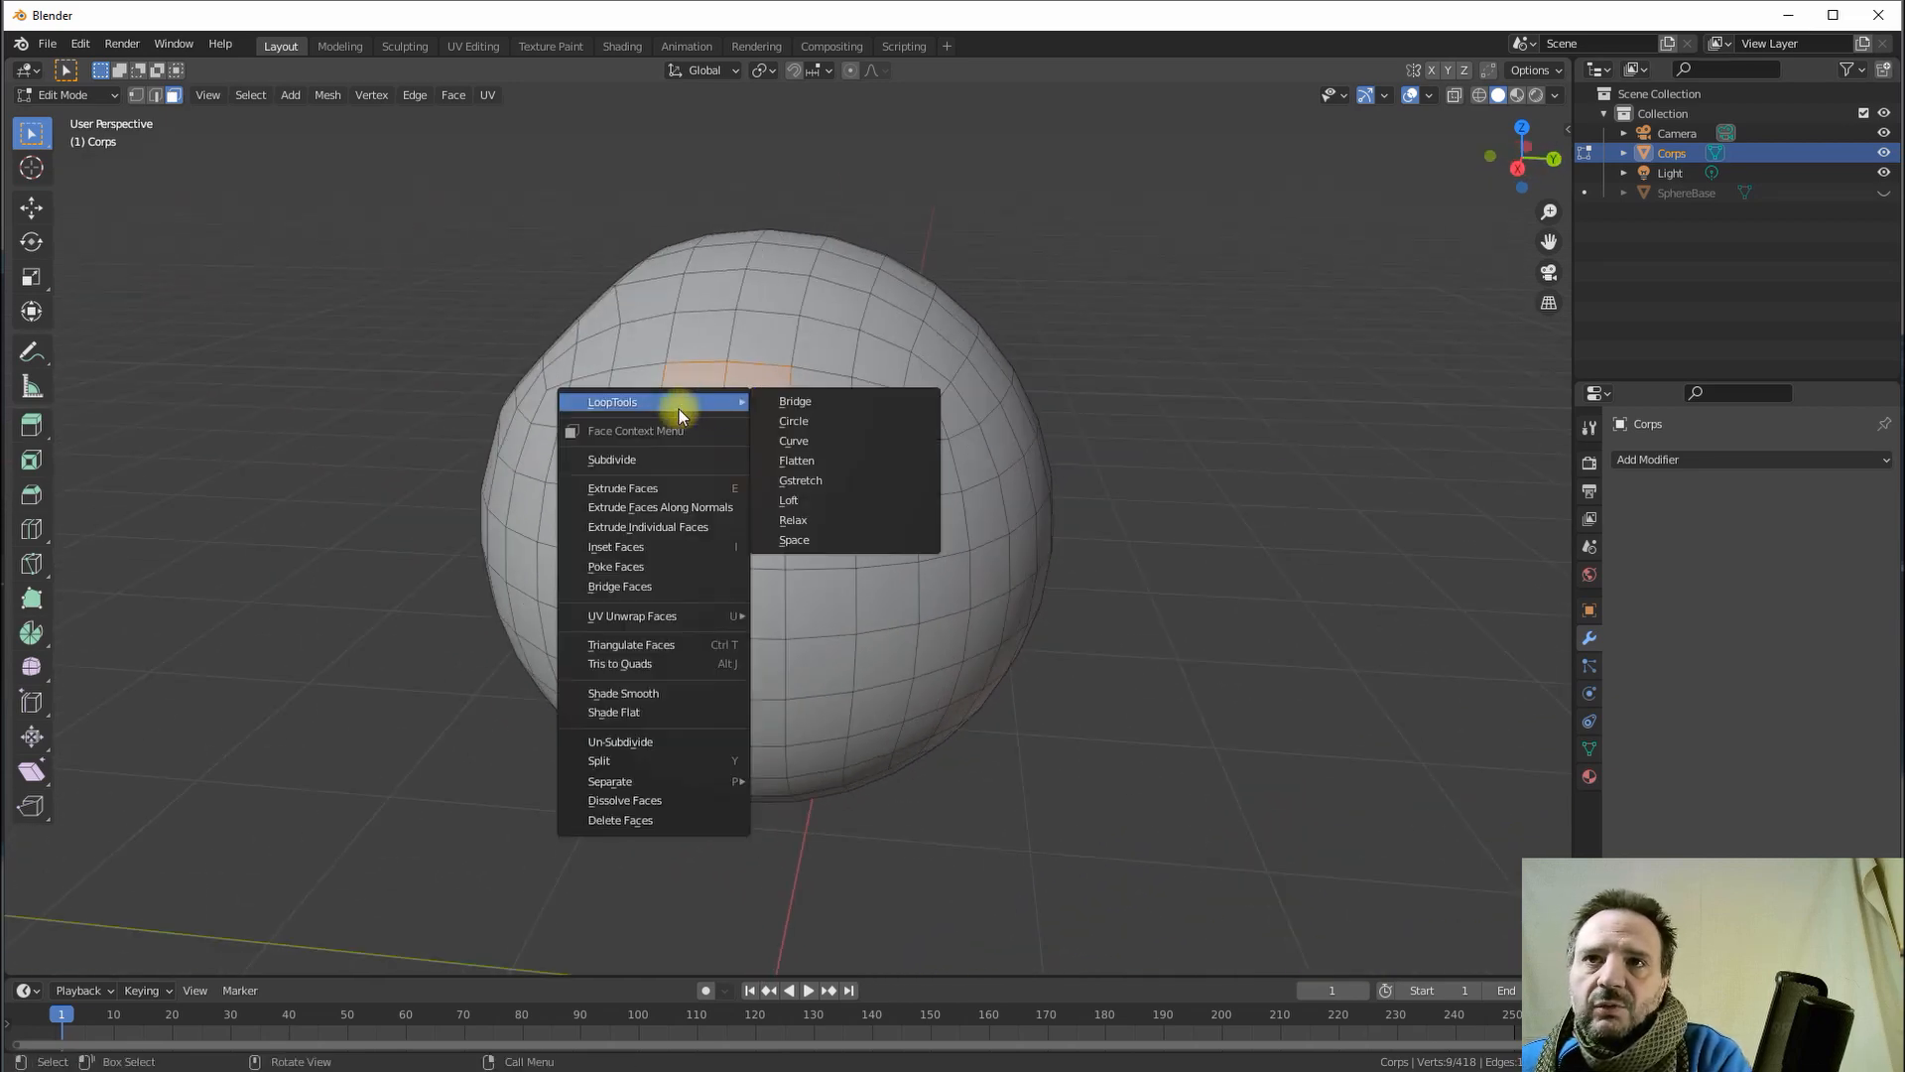
pyautogui.click(804, 424)
pyautogui.moveTo(723, 407); pyautogui.dragTo(825, 438, button='middle')
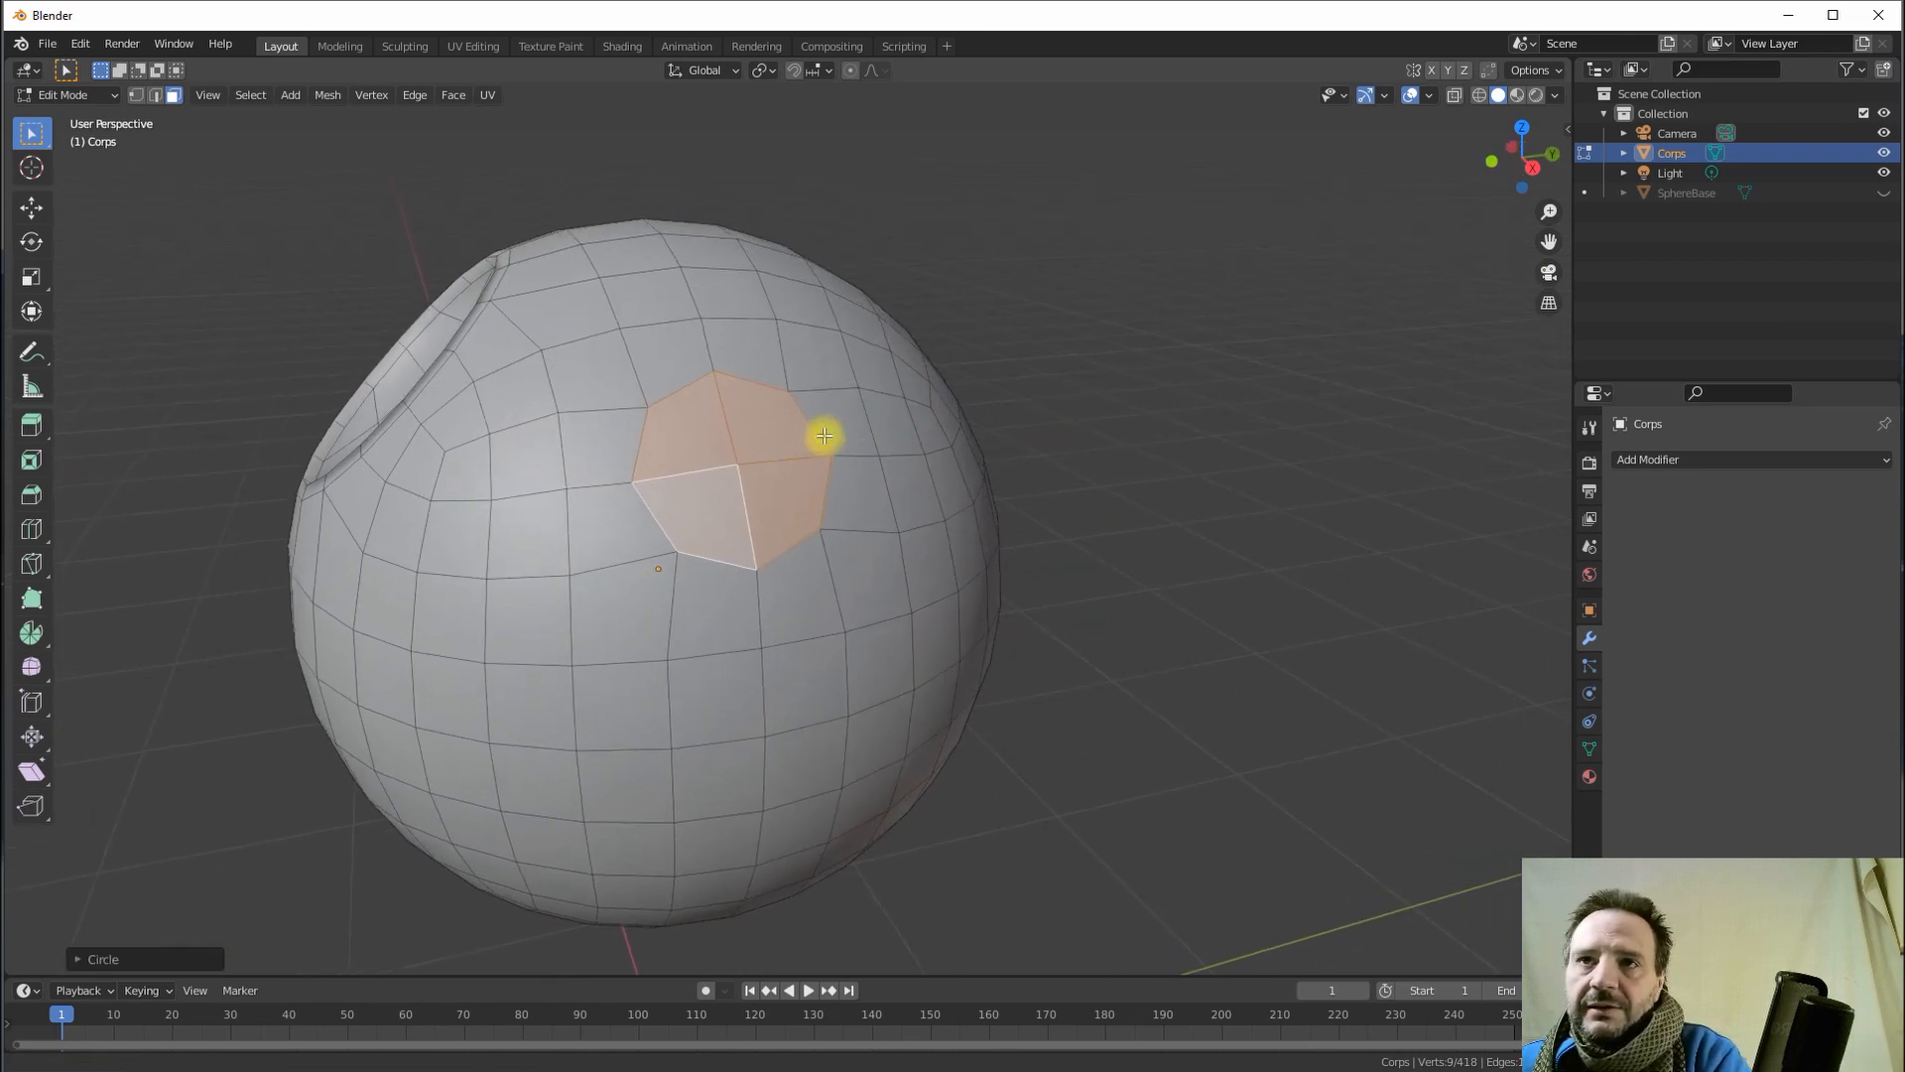
pyautogui.press('i')
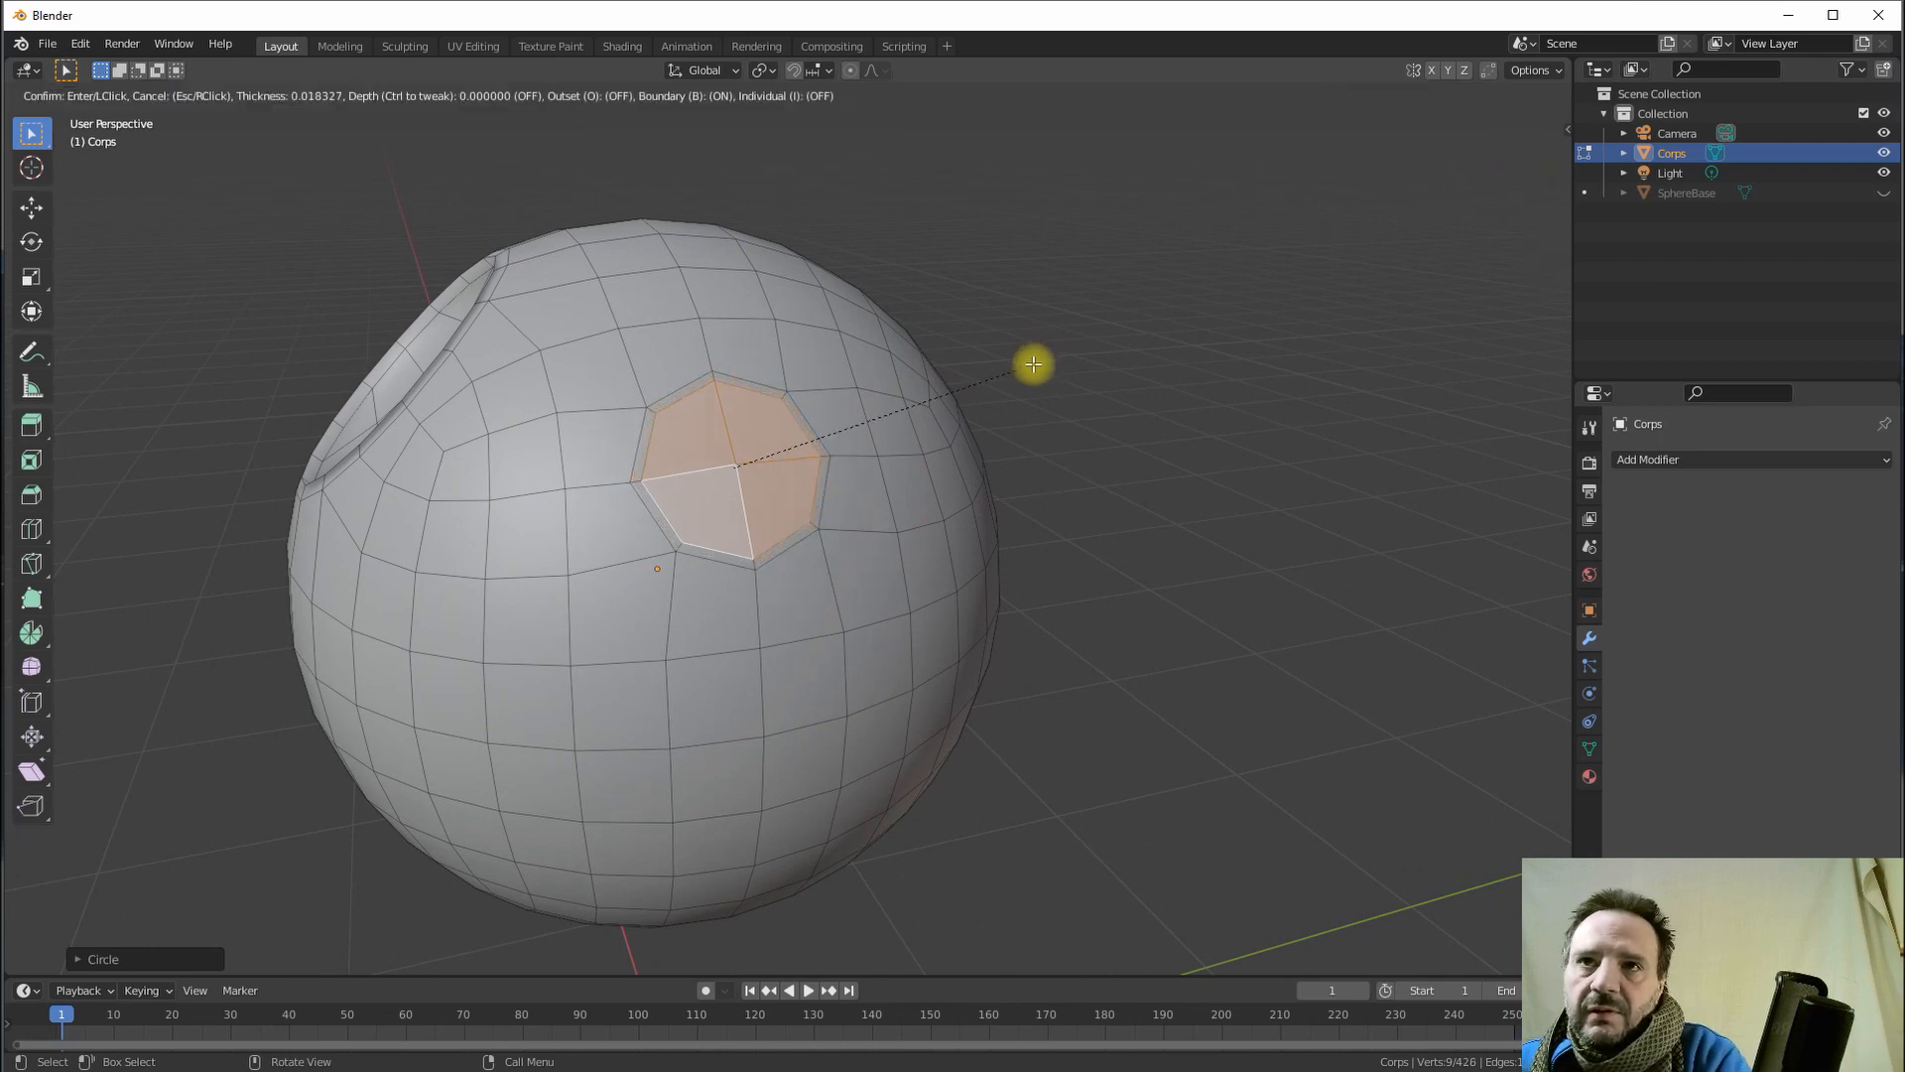
pyautogui.click(1031, 366)
# - Extrude the small side patch about 0.010 m into the sphere along its normal
pyautogui.moveTo(1031, 366); pyautogui.dragTo(798, 444, button='middle')
pyautogui.scroll(5, 736, 426)
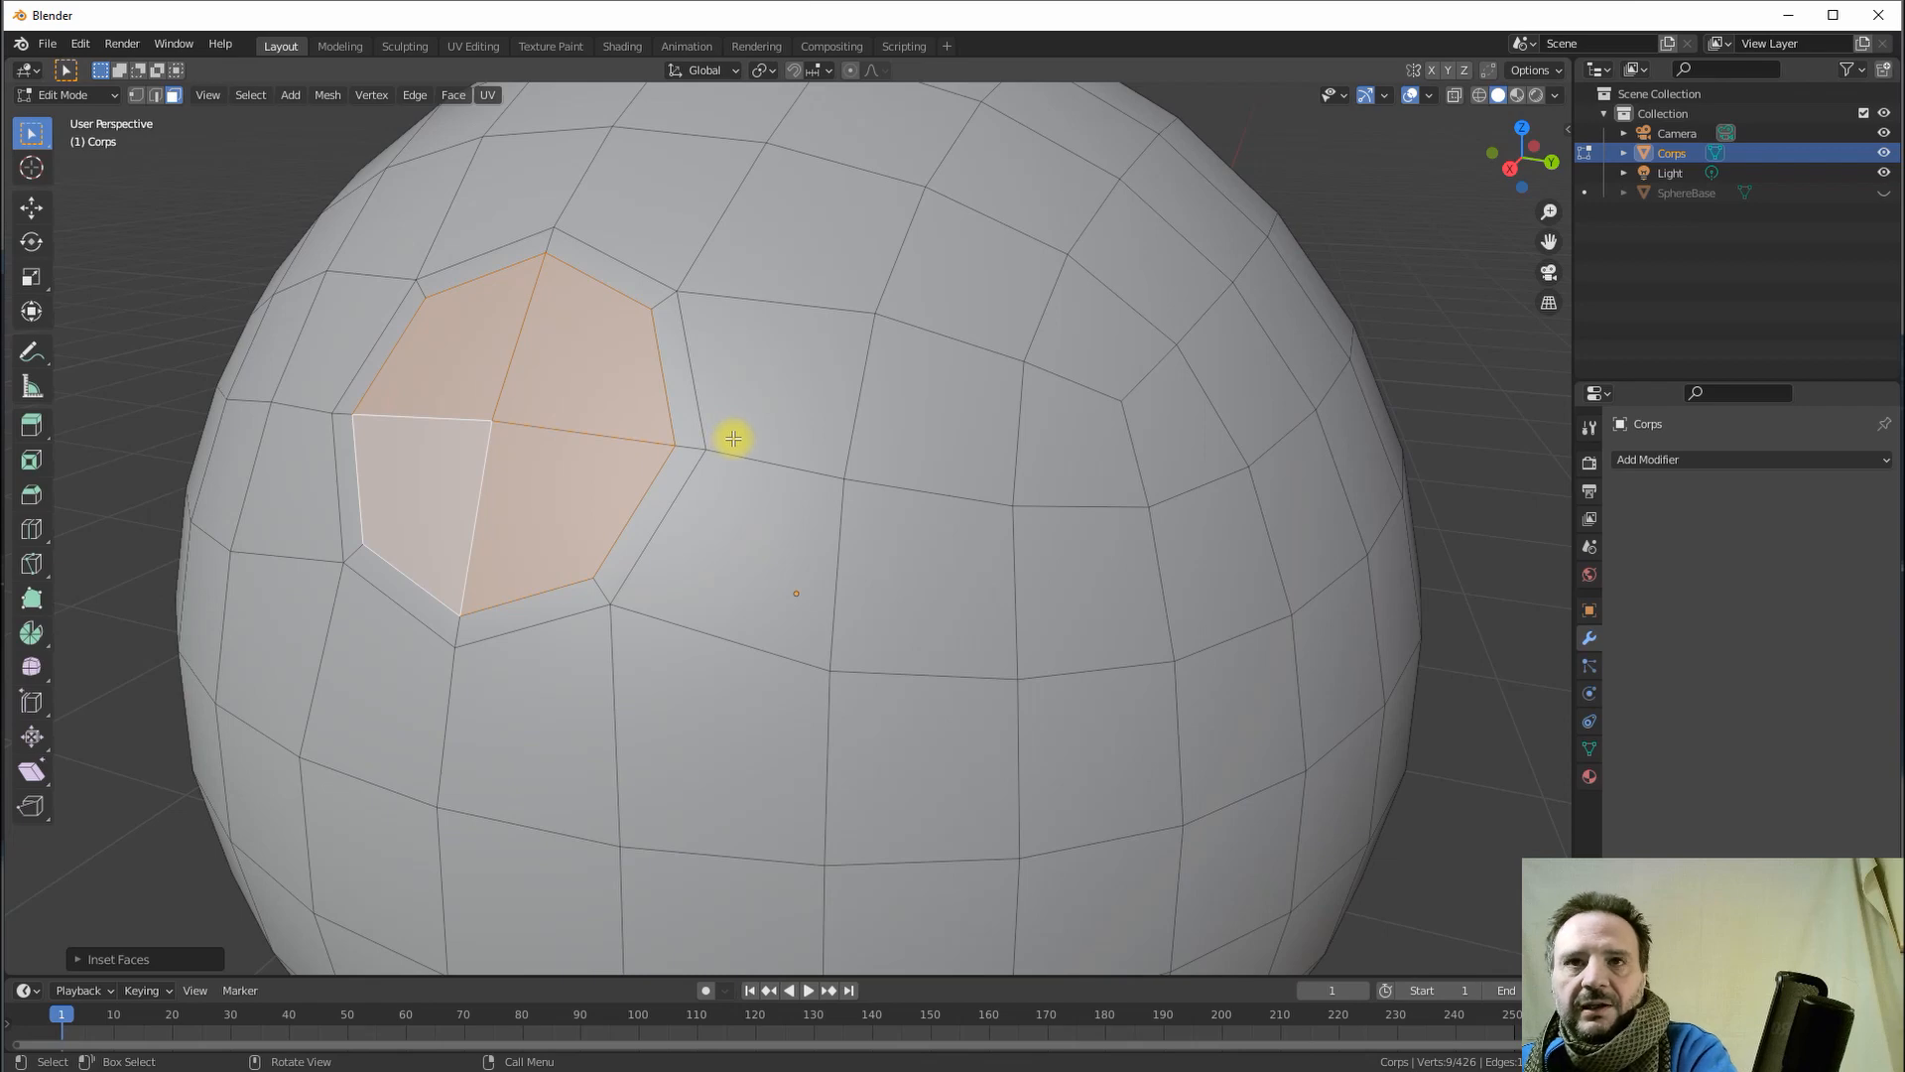
pyautogui.press('e')
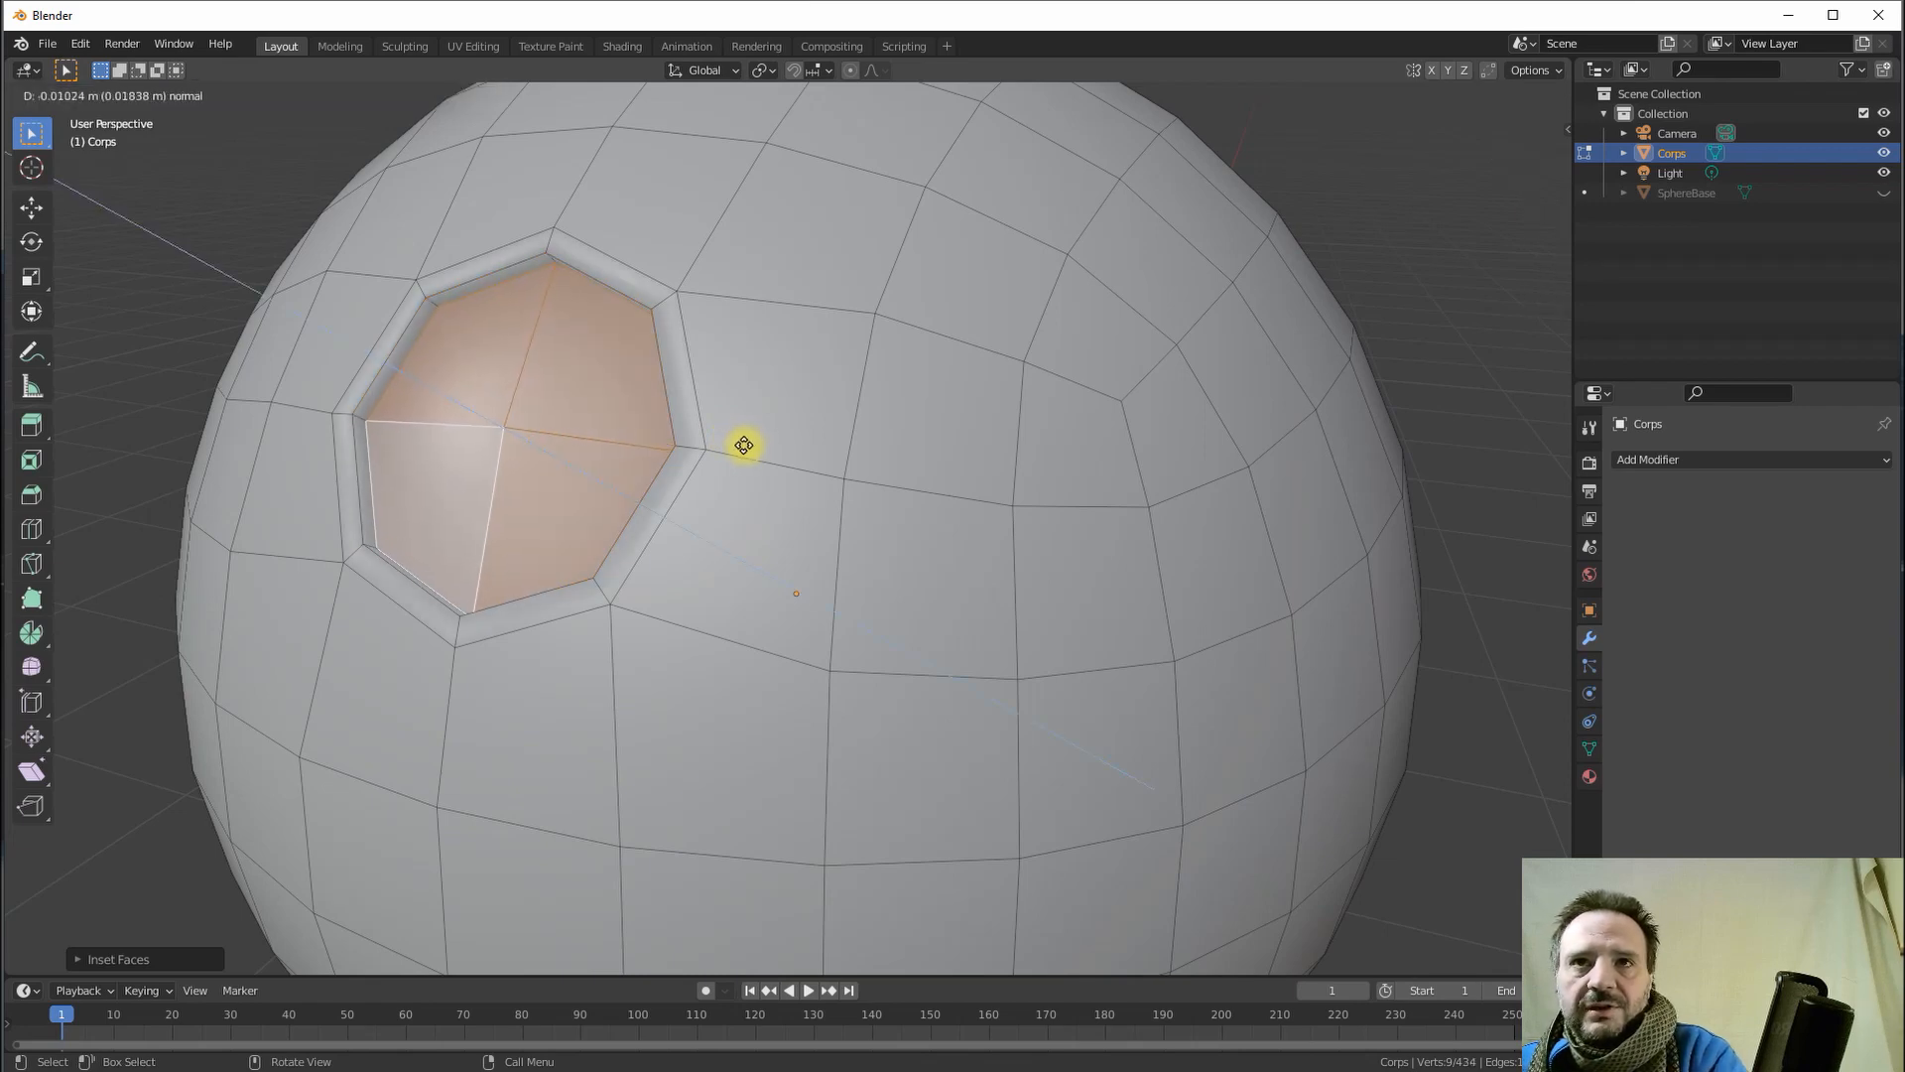
pyautogui.click(744, 444)
pyautogui.moveTo(689, 438); pyautogui.dragTo(582, 405, button='middle')
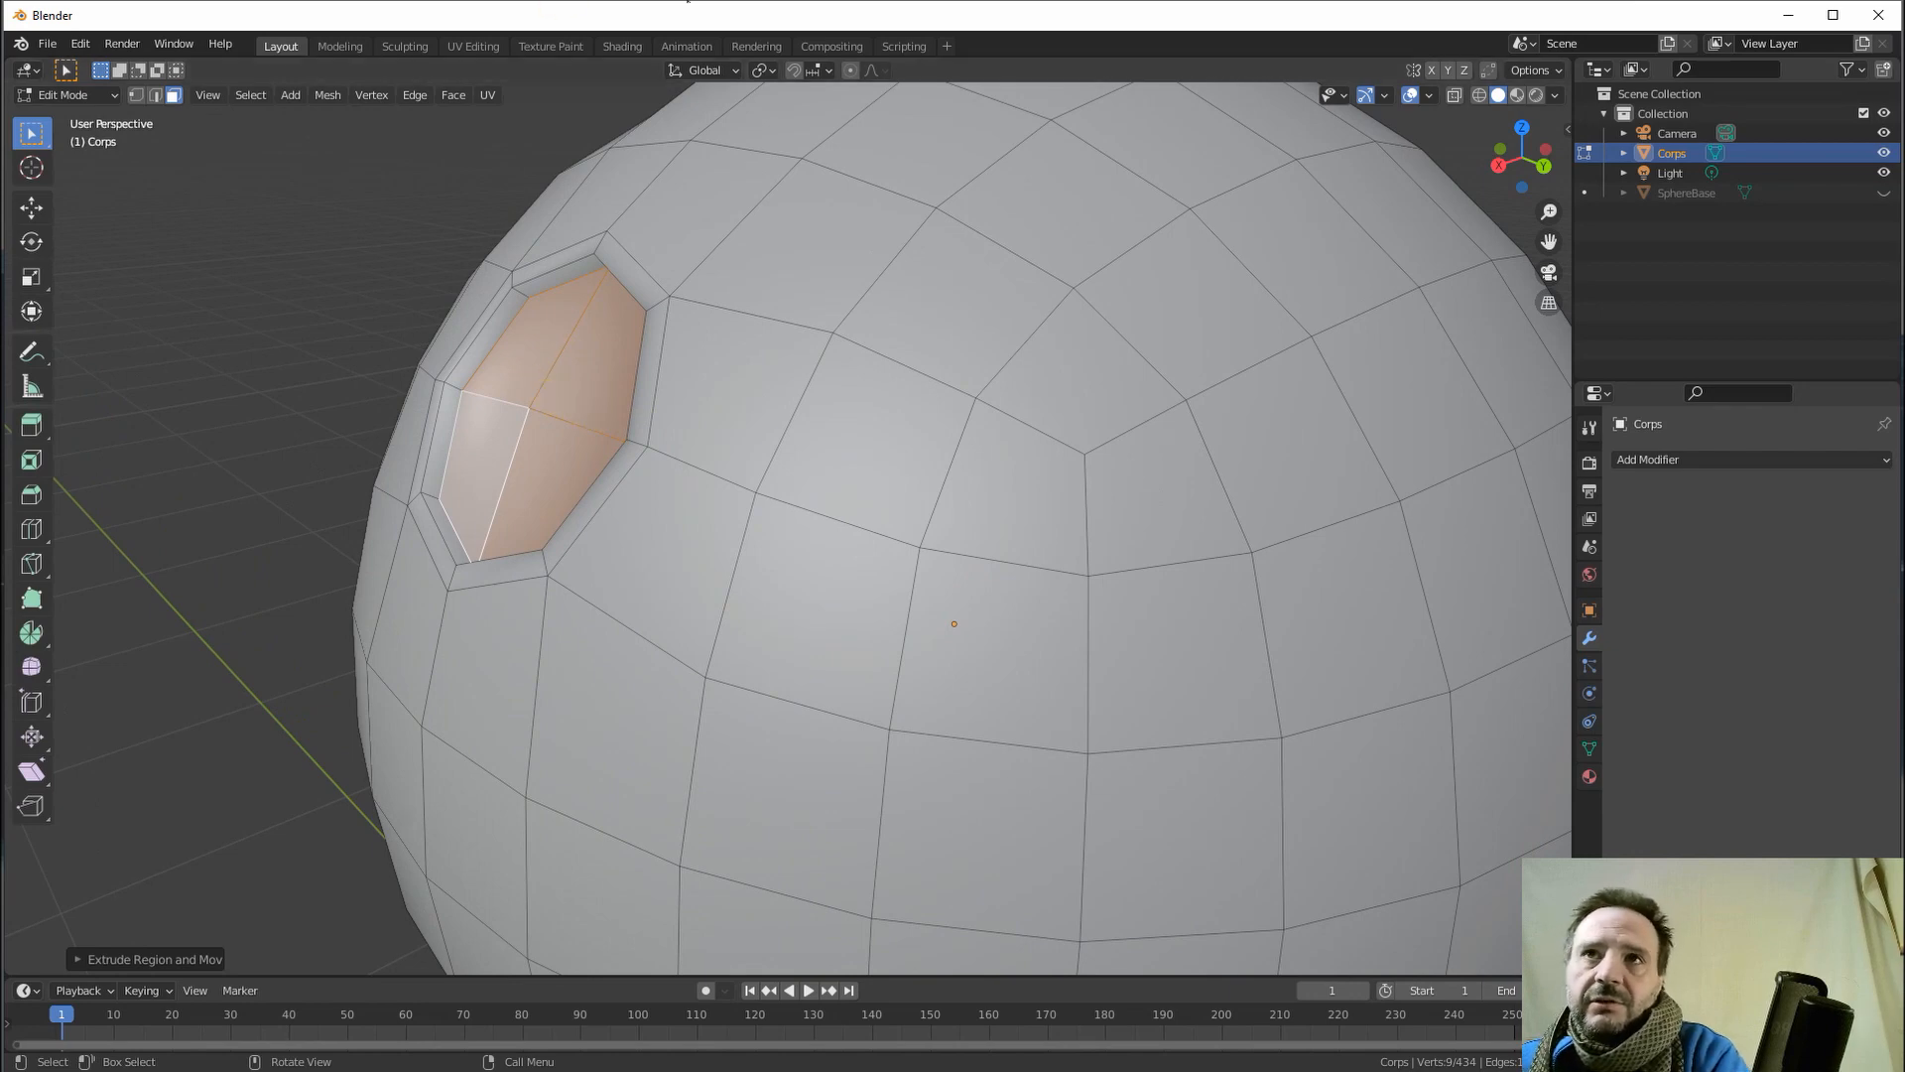
# - Switch the transform orientation to Normal and scale the small side patch by about -2.6 along its normal Z
pyautogui.click(707, 69)
pyautogui.click(649, 173)
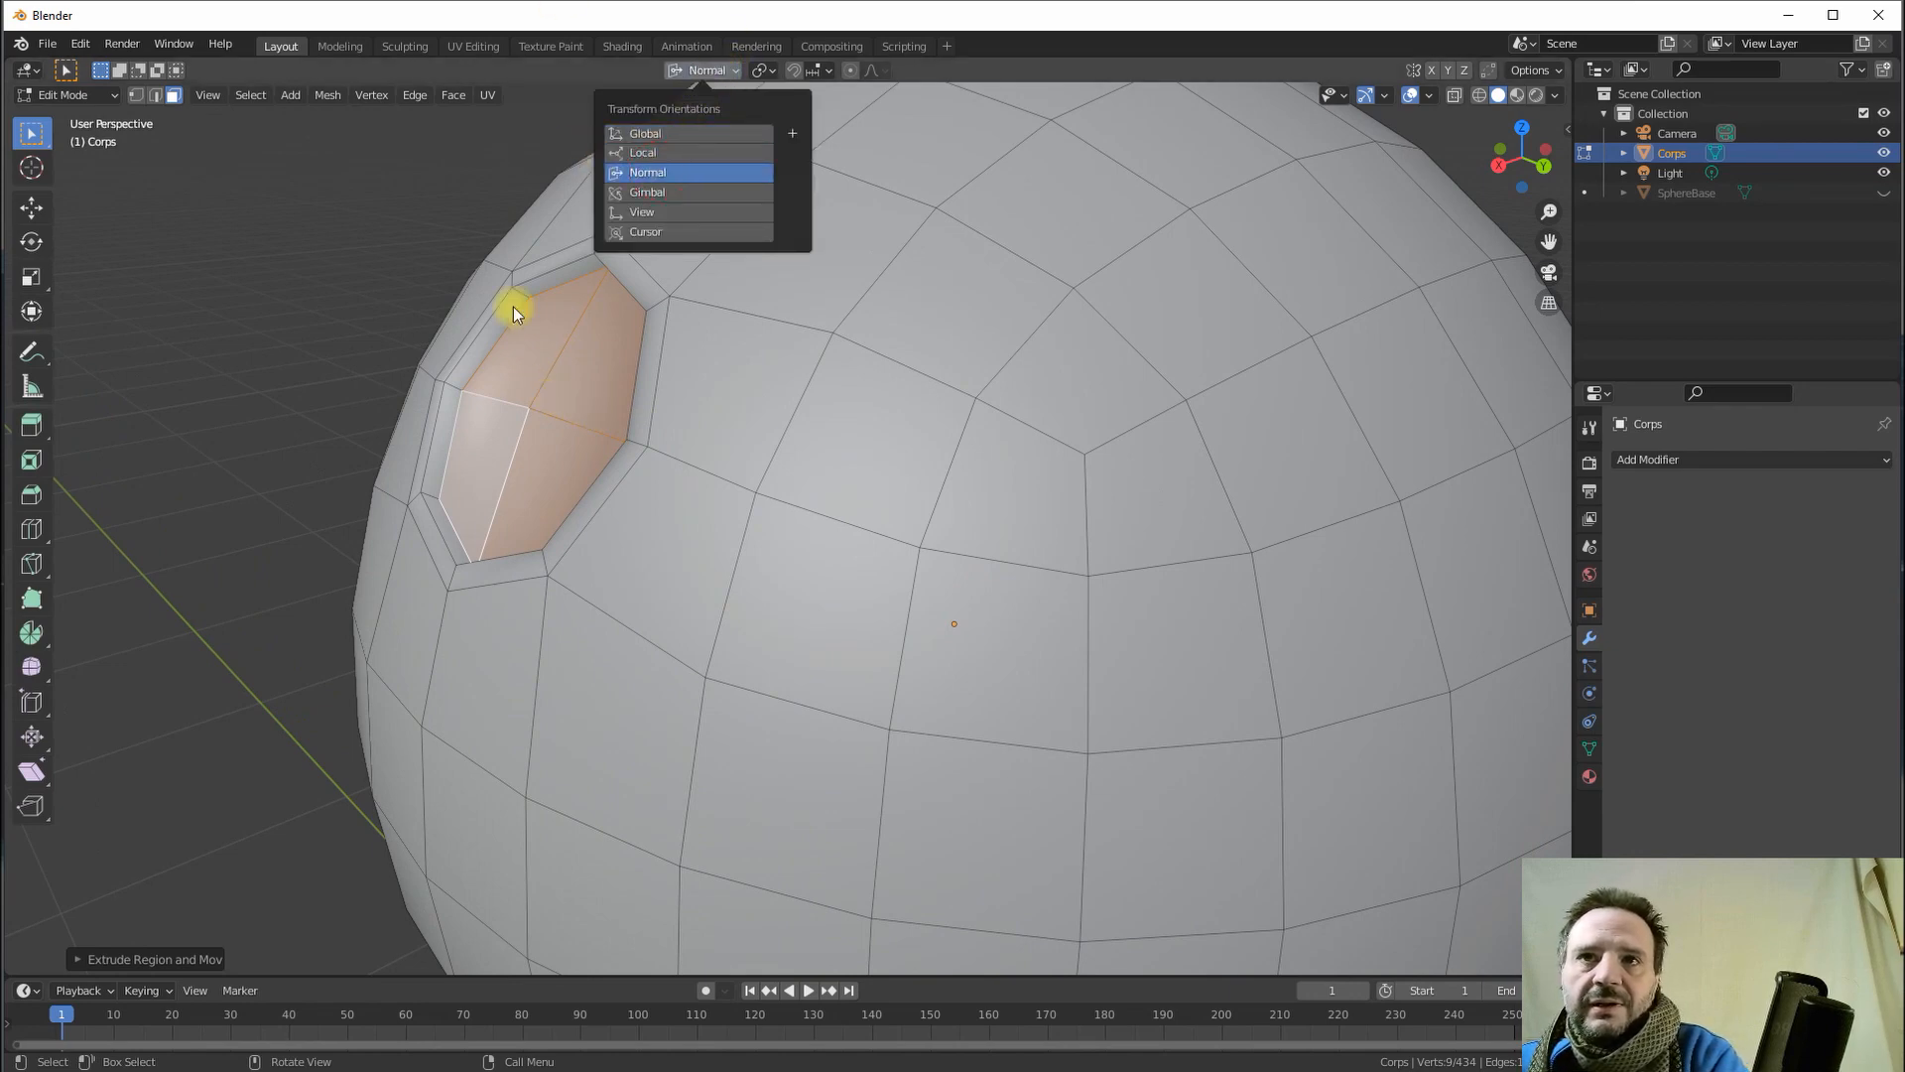
pyautogui.press('s')
pyautogui.press('z')
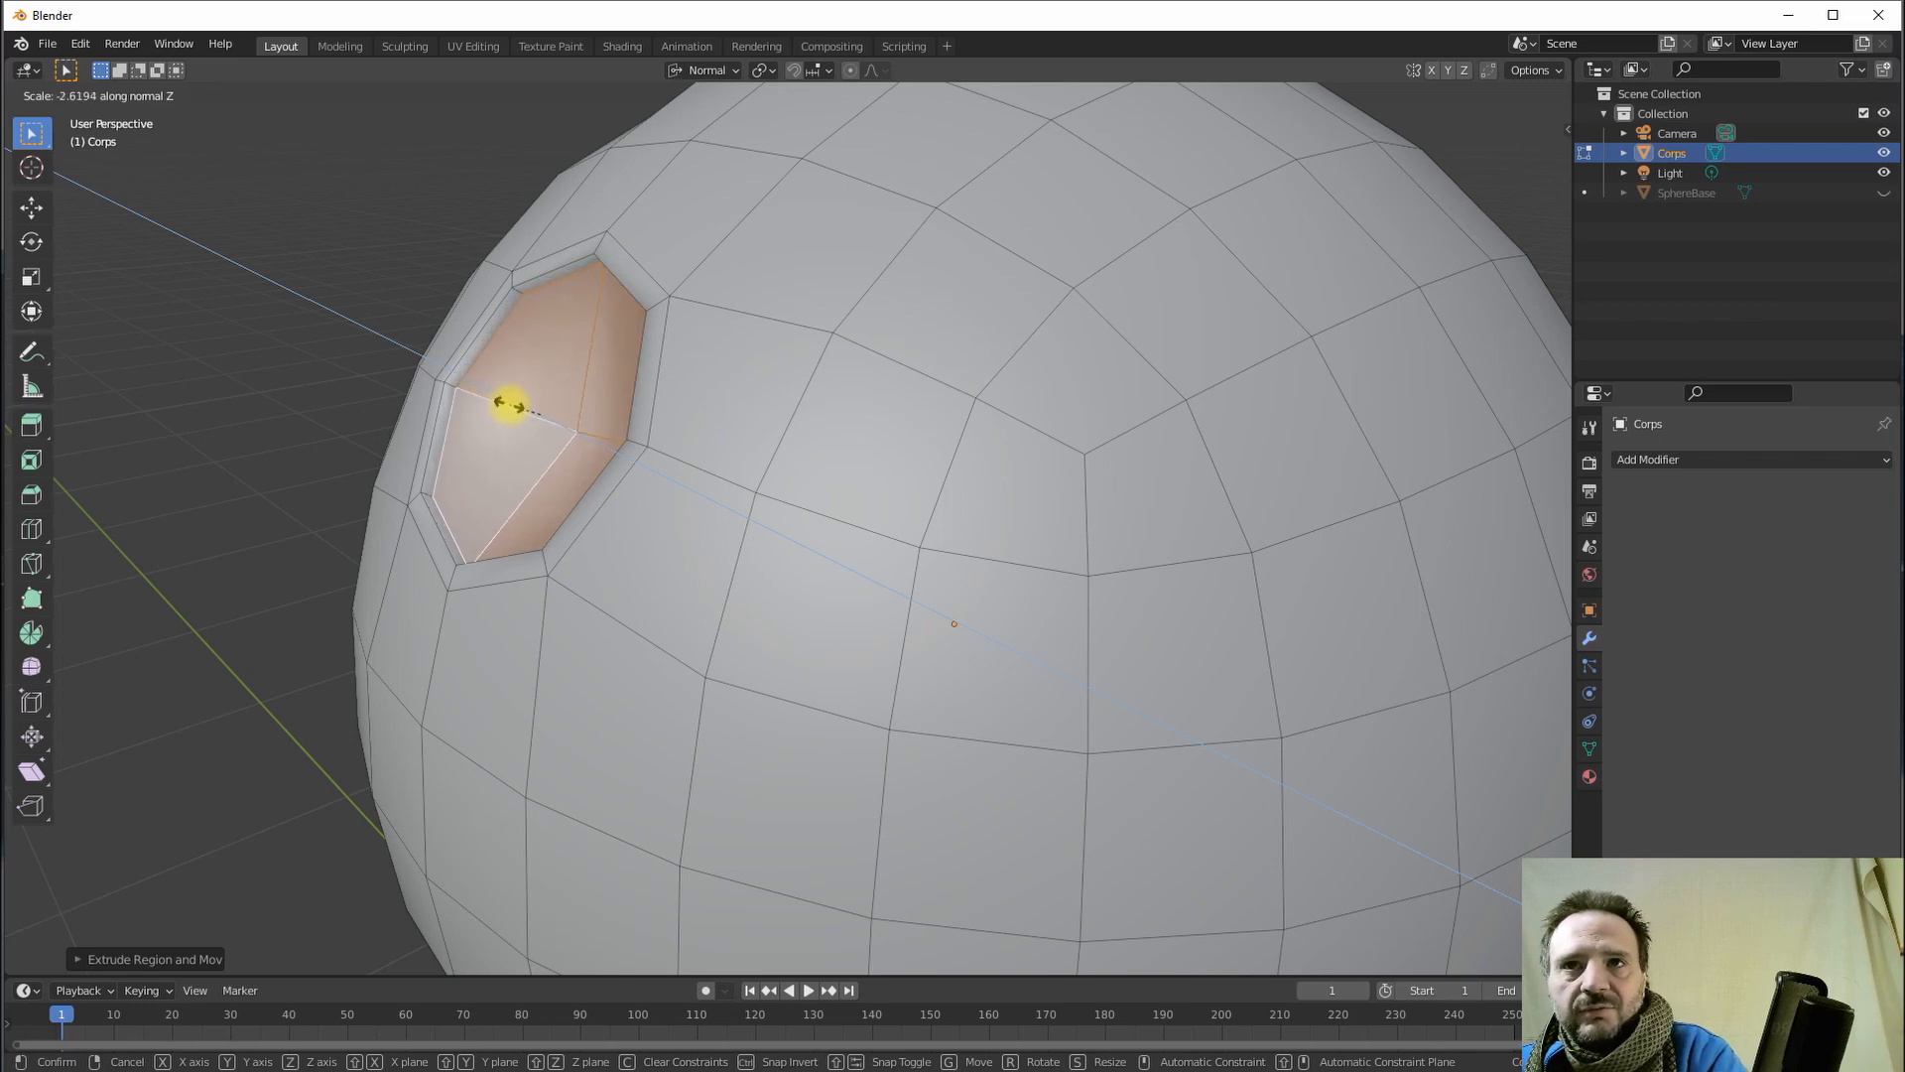
pyautogui.click(504, 405)
# - Clear the face selection and inspect the large front recess and the small side recess from several angles
pyautogui.moveTo(502, 426); pyautogui.dragTo(684, 420, button='middle')
pyautogui.scroll(-3, 777, 467)
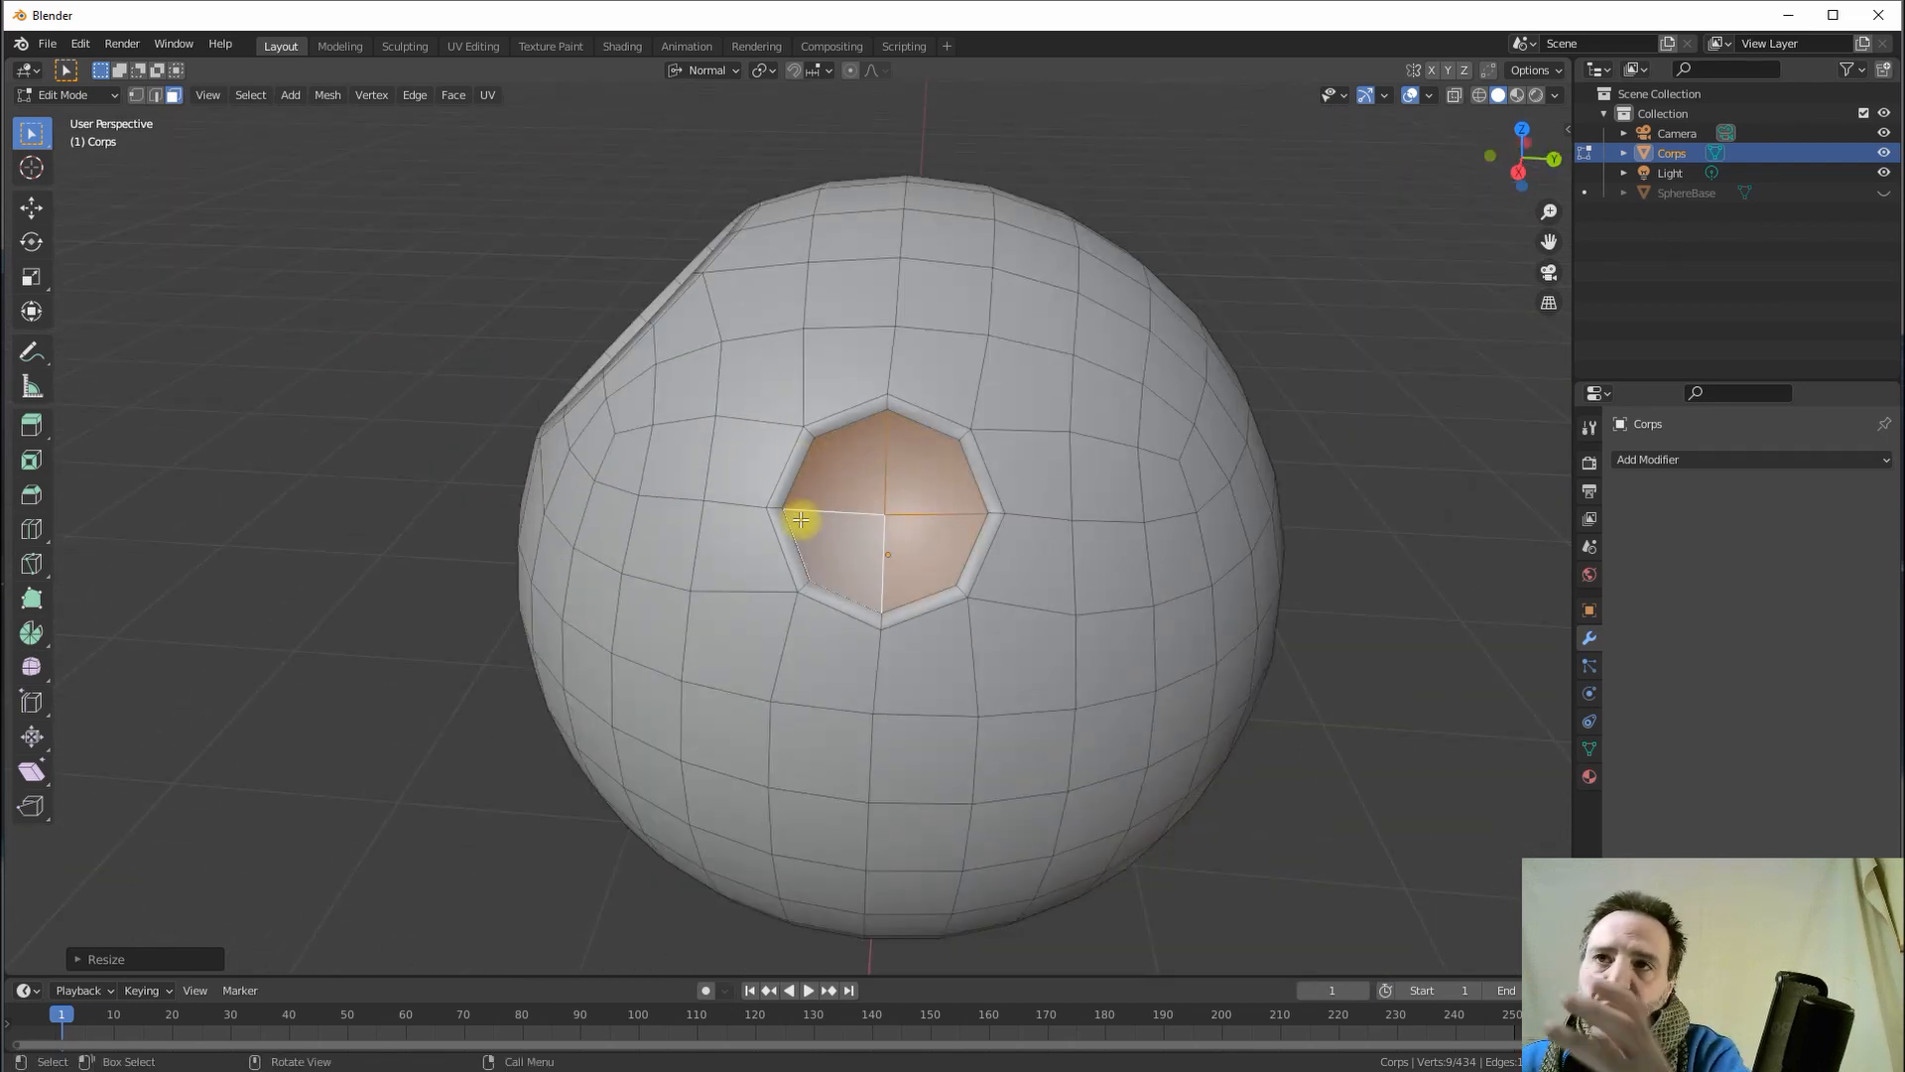
pyautogui.moveTo(808, 370)
pyautogui.mouseDown(button='middle')
pyautogui.moveTo(957, 361)
pyautogui.moveTo(710, 391)
pyautogui.mouseUp(button='middle')
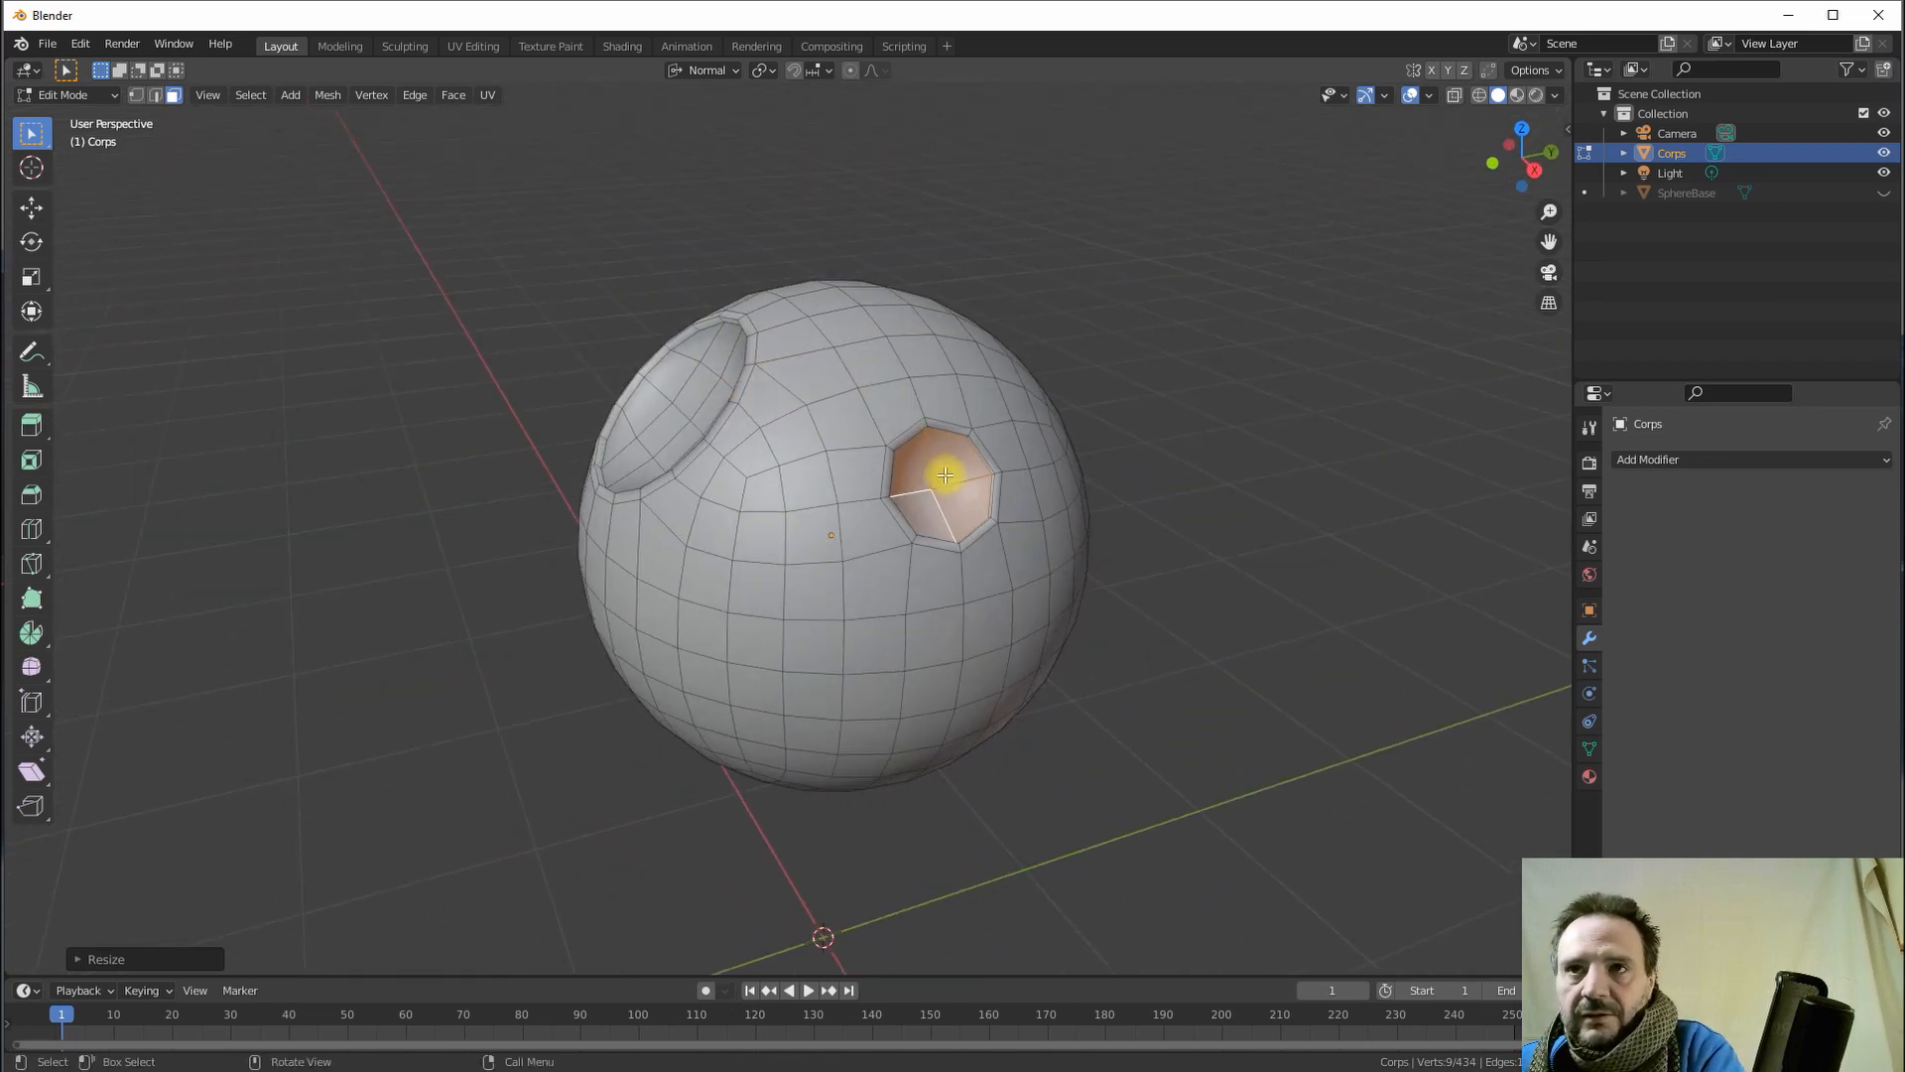
pyautogui.click(1068, 314)
pyautogui.moveTo(927, 391)
pyautogui.mouseDown(button='middle')
pyautogui.moveTo(1033, 357)
pyautogui.moveTo(906, 396)
pyautogui.mouseUp(button='middle')
pyautogui.moveTo(879, 541); pyautogui.dragTo(944, 544, button='middle')
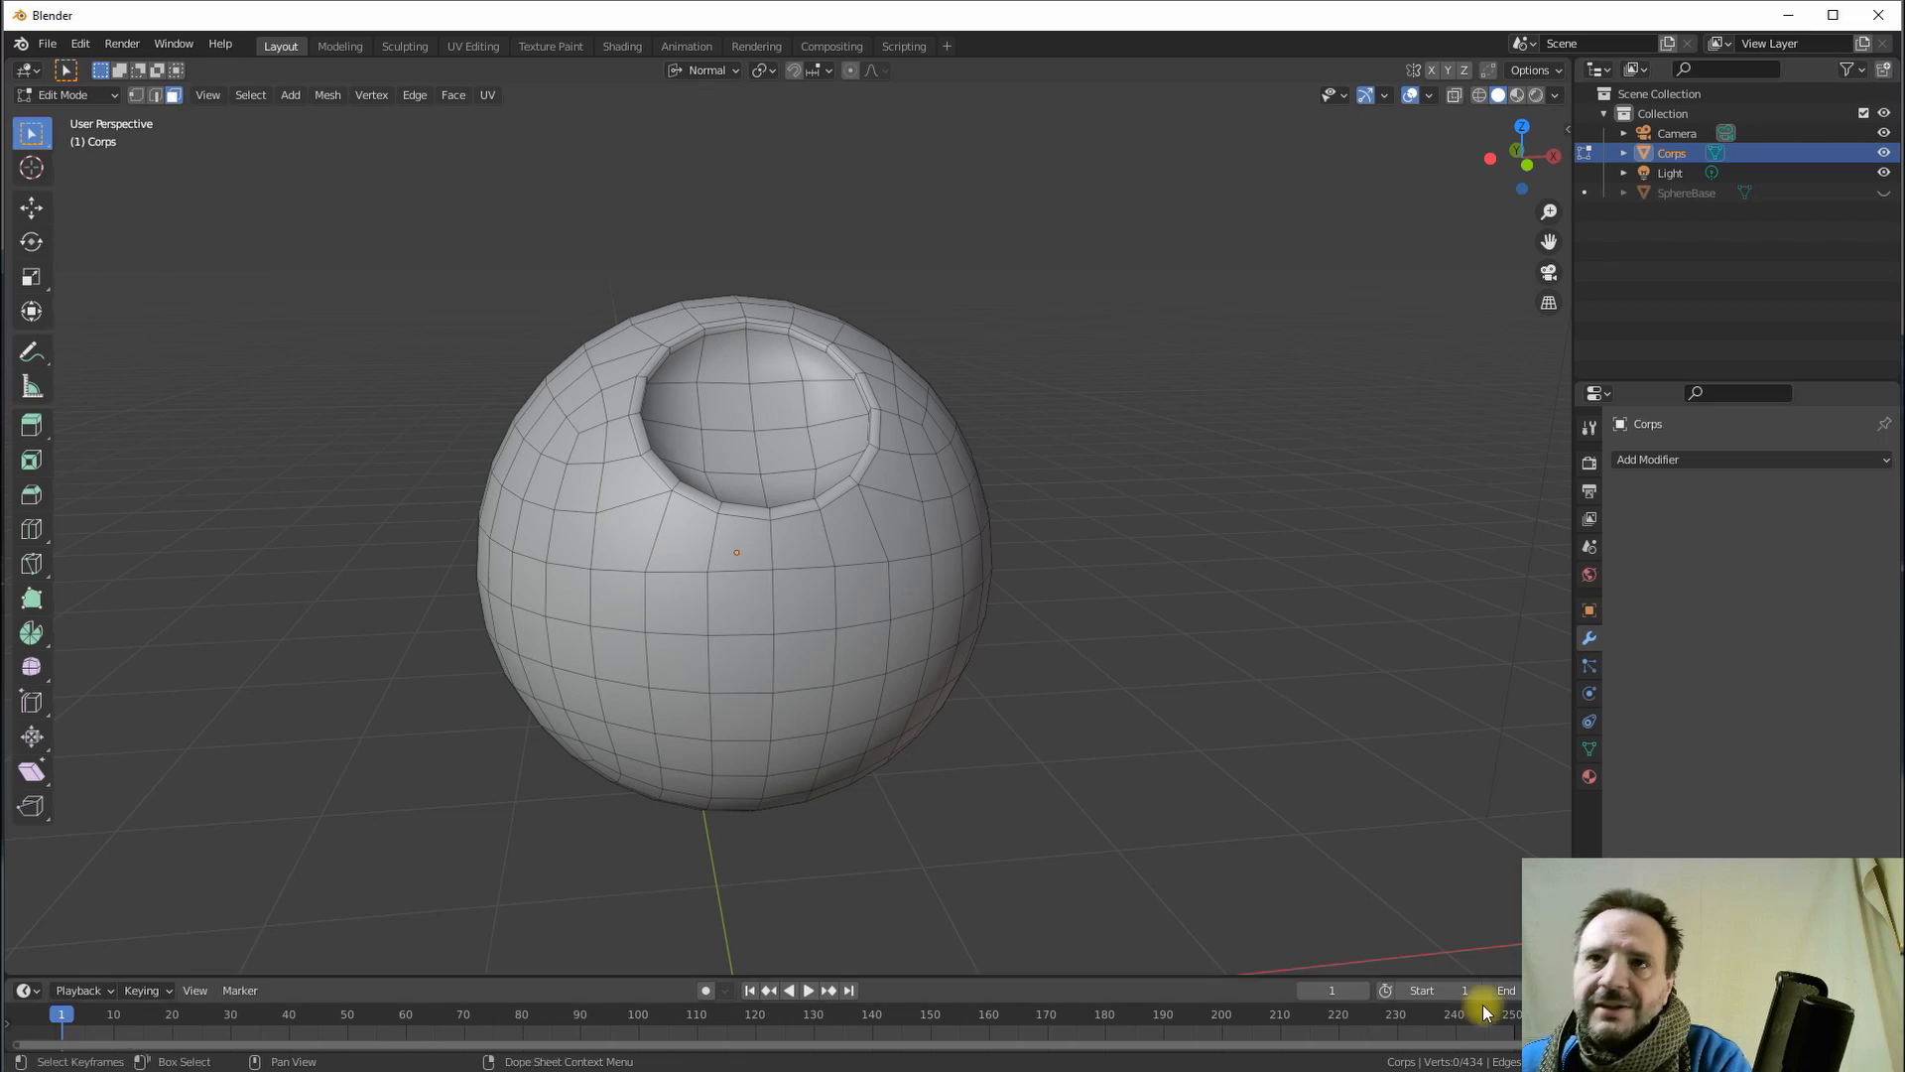
pyautogui.moveTo(882, 383); pyautogui.dragTo(1104, 431, button='middle')
pyautogui.moveTo(867, 488); pyautogui.dragTo(812, 443, button='middle')
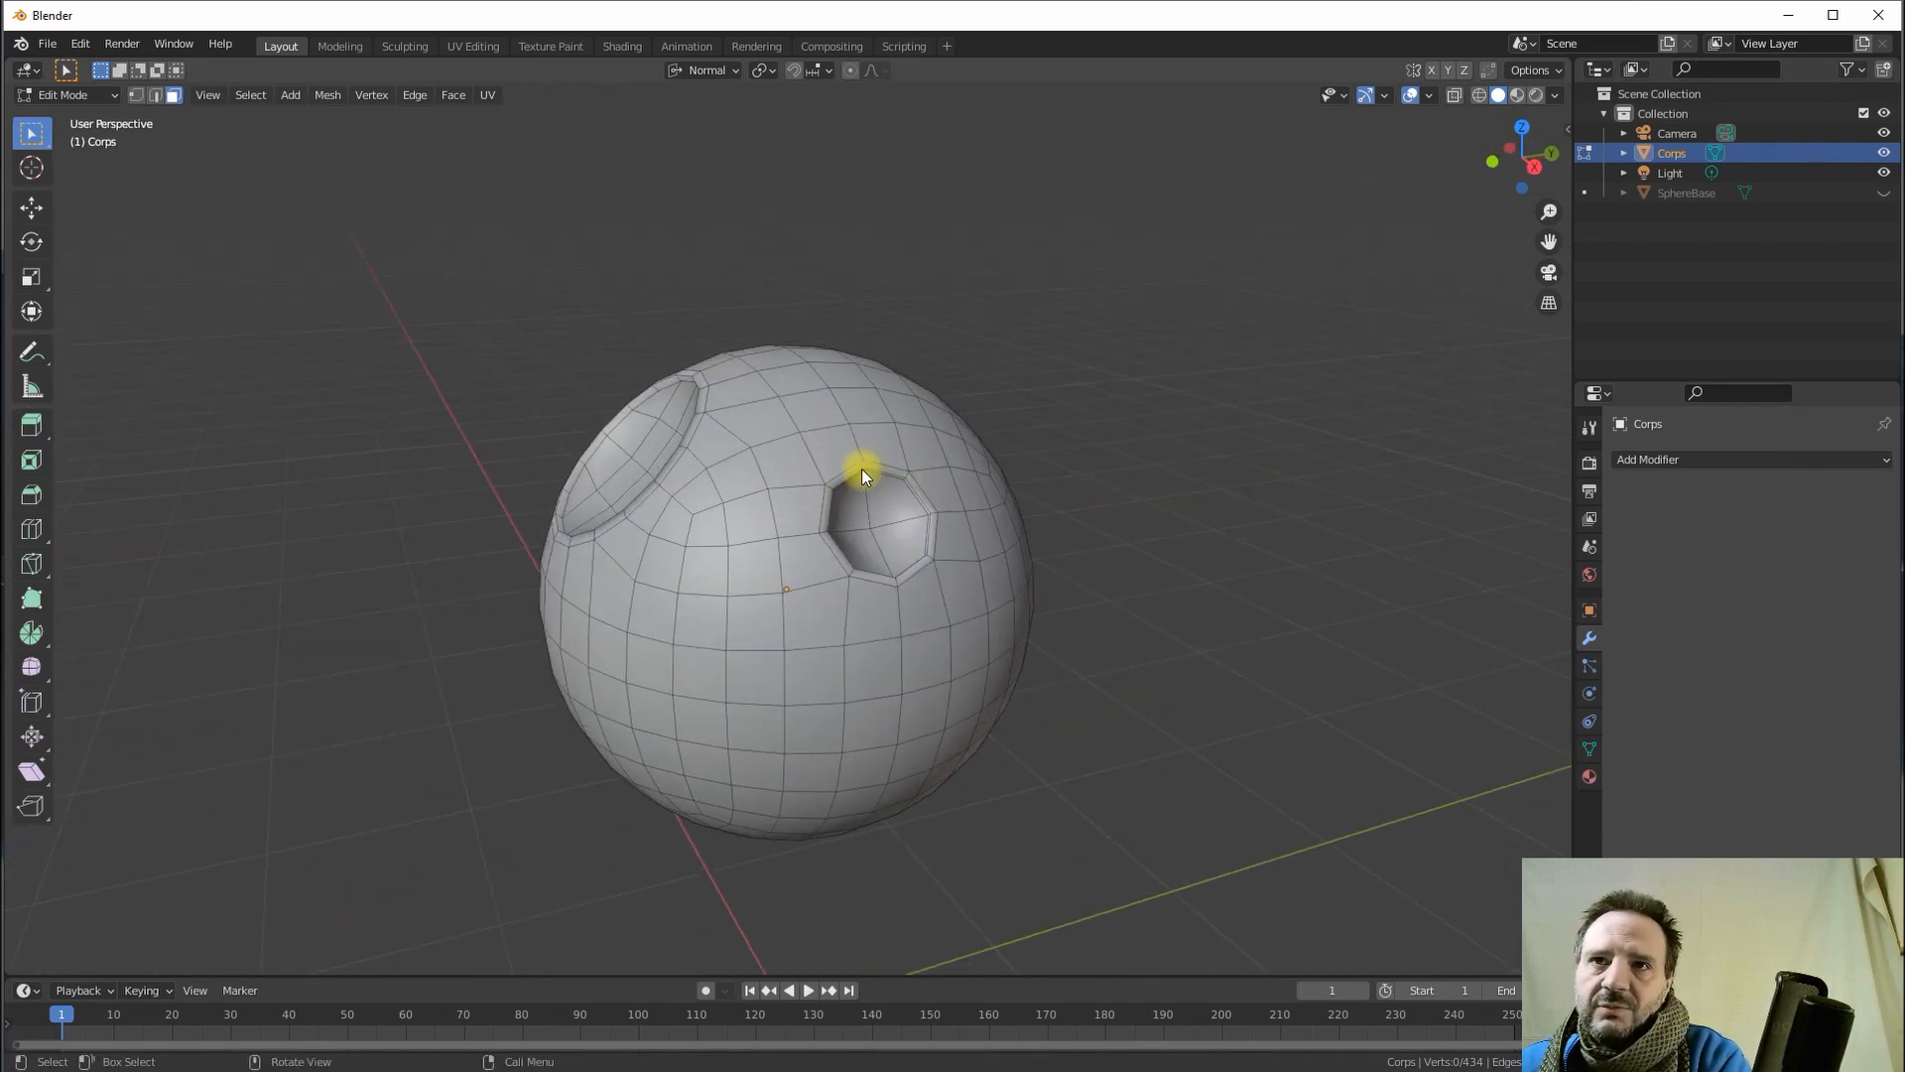
pyautogui.moveTo(716, 407); pyautogui.dragTo(808, 404, button='middle')
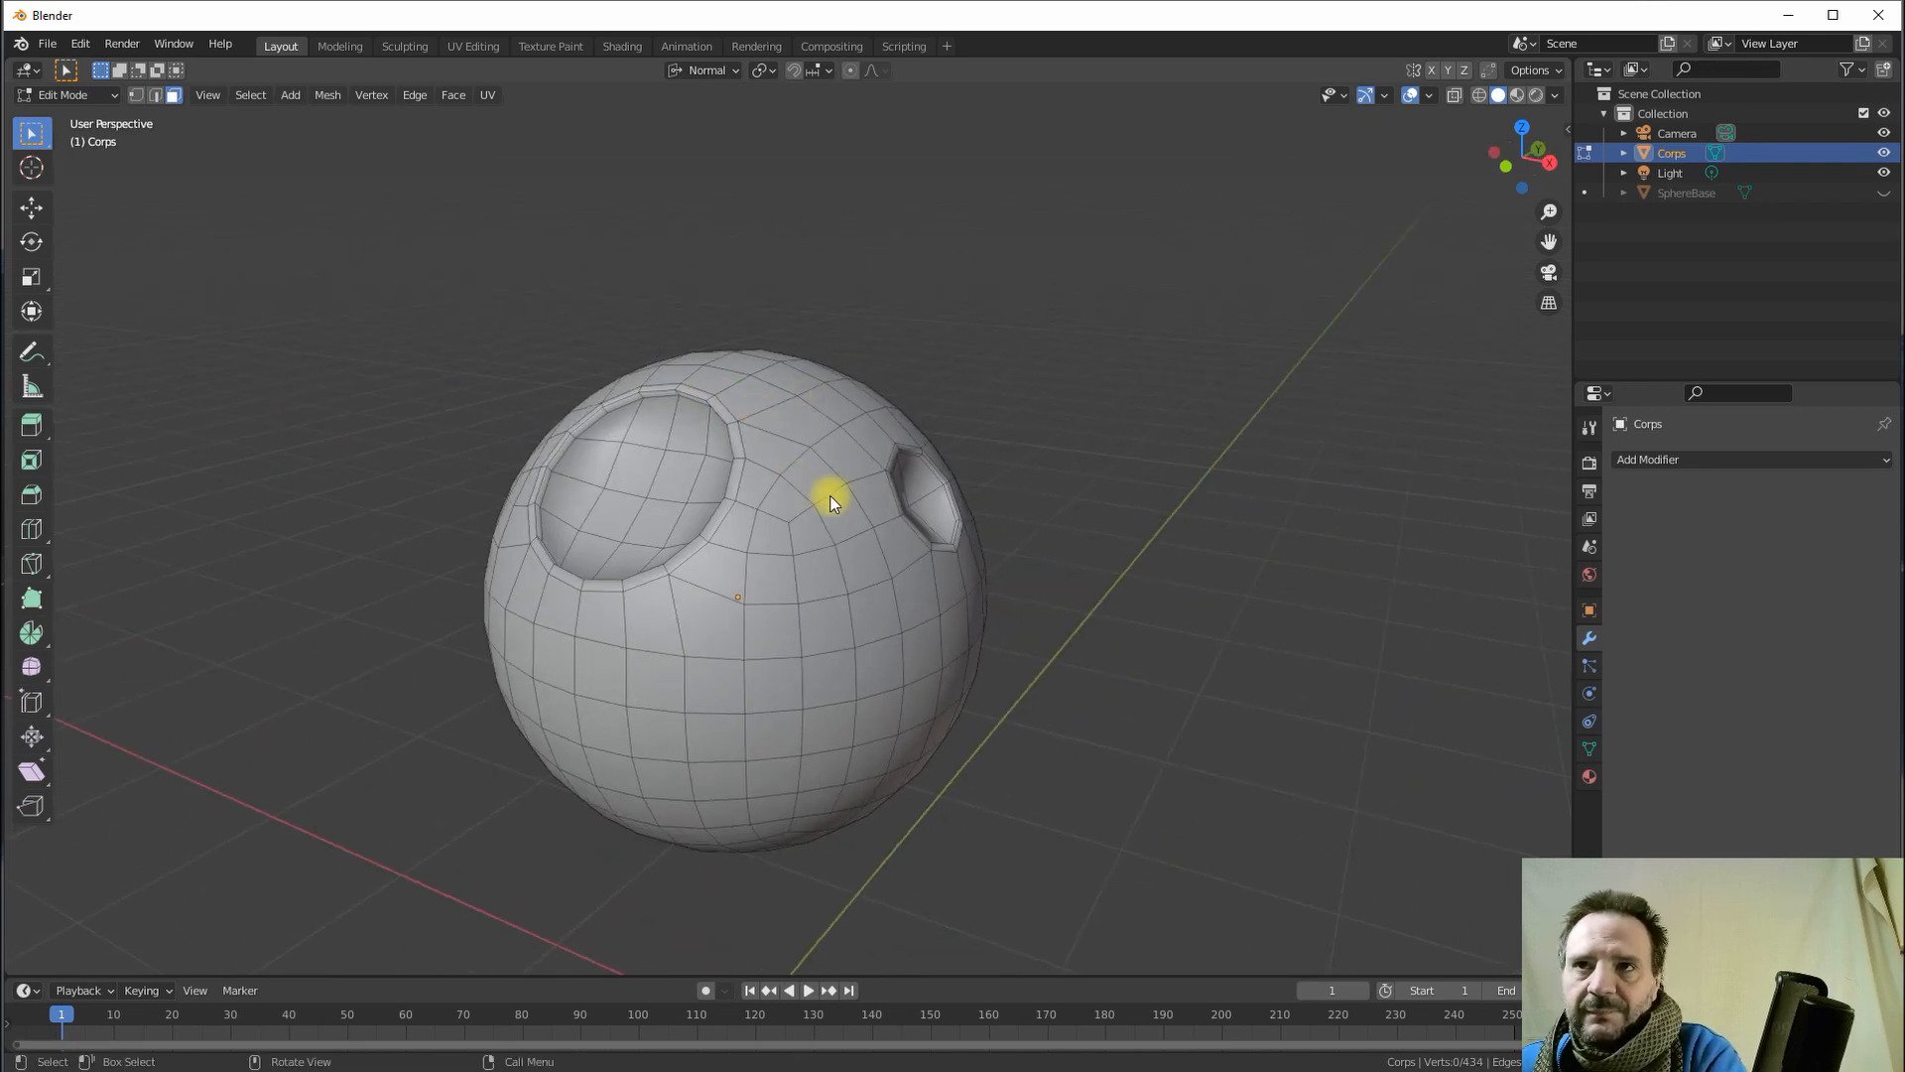
# - Add a Subdivision Surface modifier to the body in Object Mode and set its viewport level to 2
pyautogui.press('Tab')
pyautogui.moveTo(891, 542); pyautogui.dragTo(883, 460, button='middle')
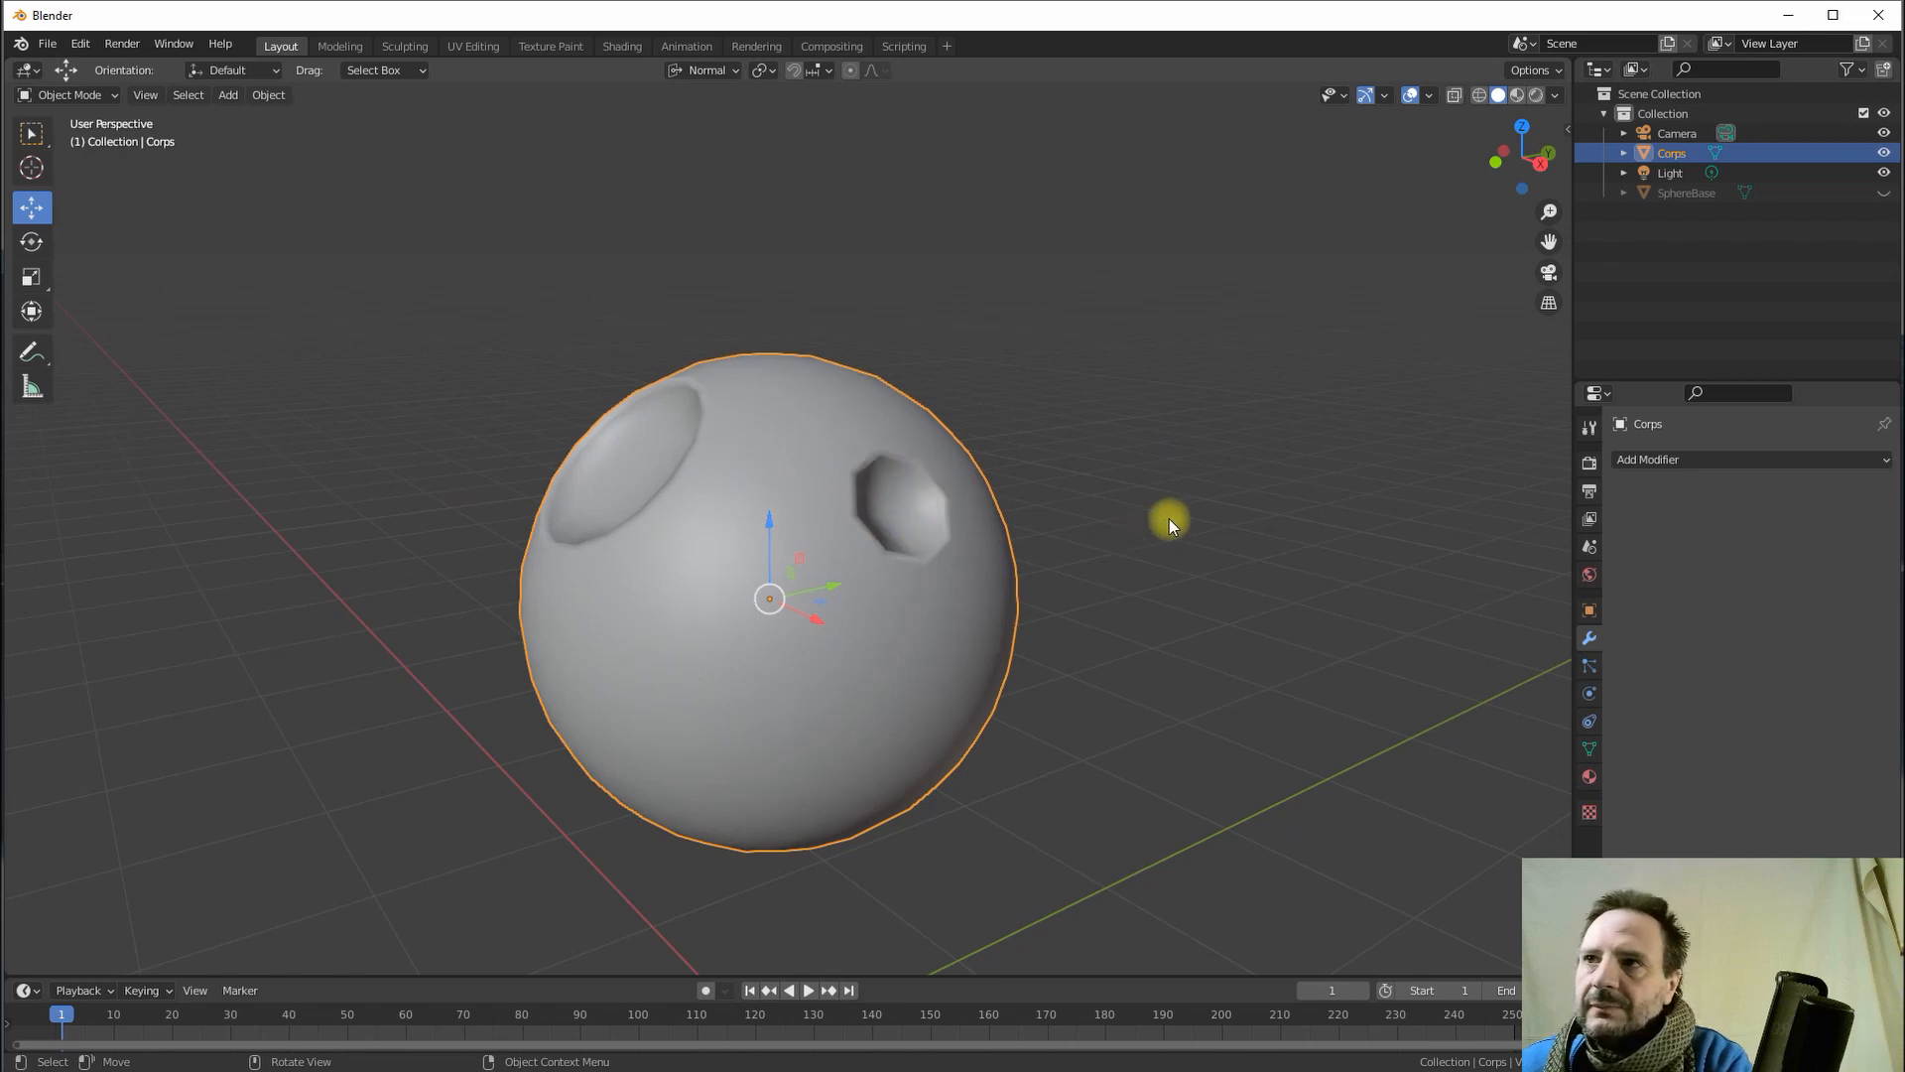
pyautogui.click(1669, 457)
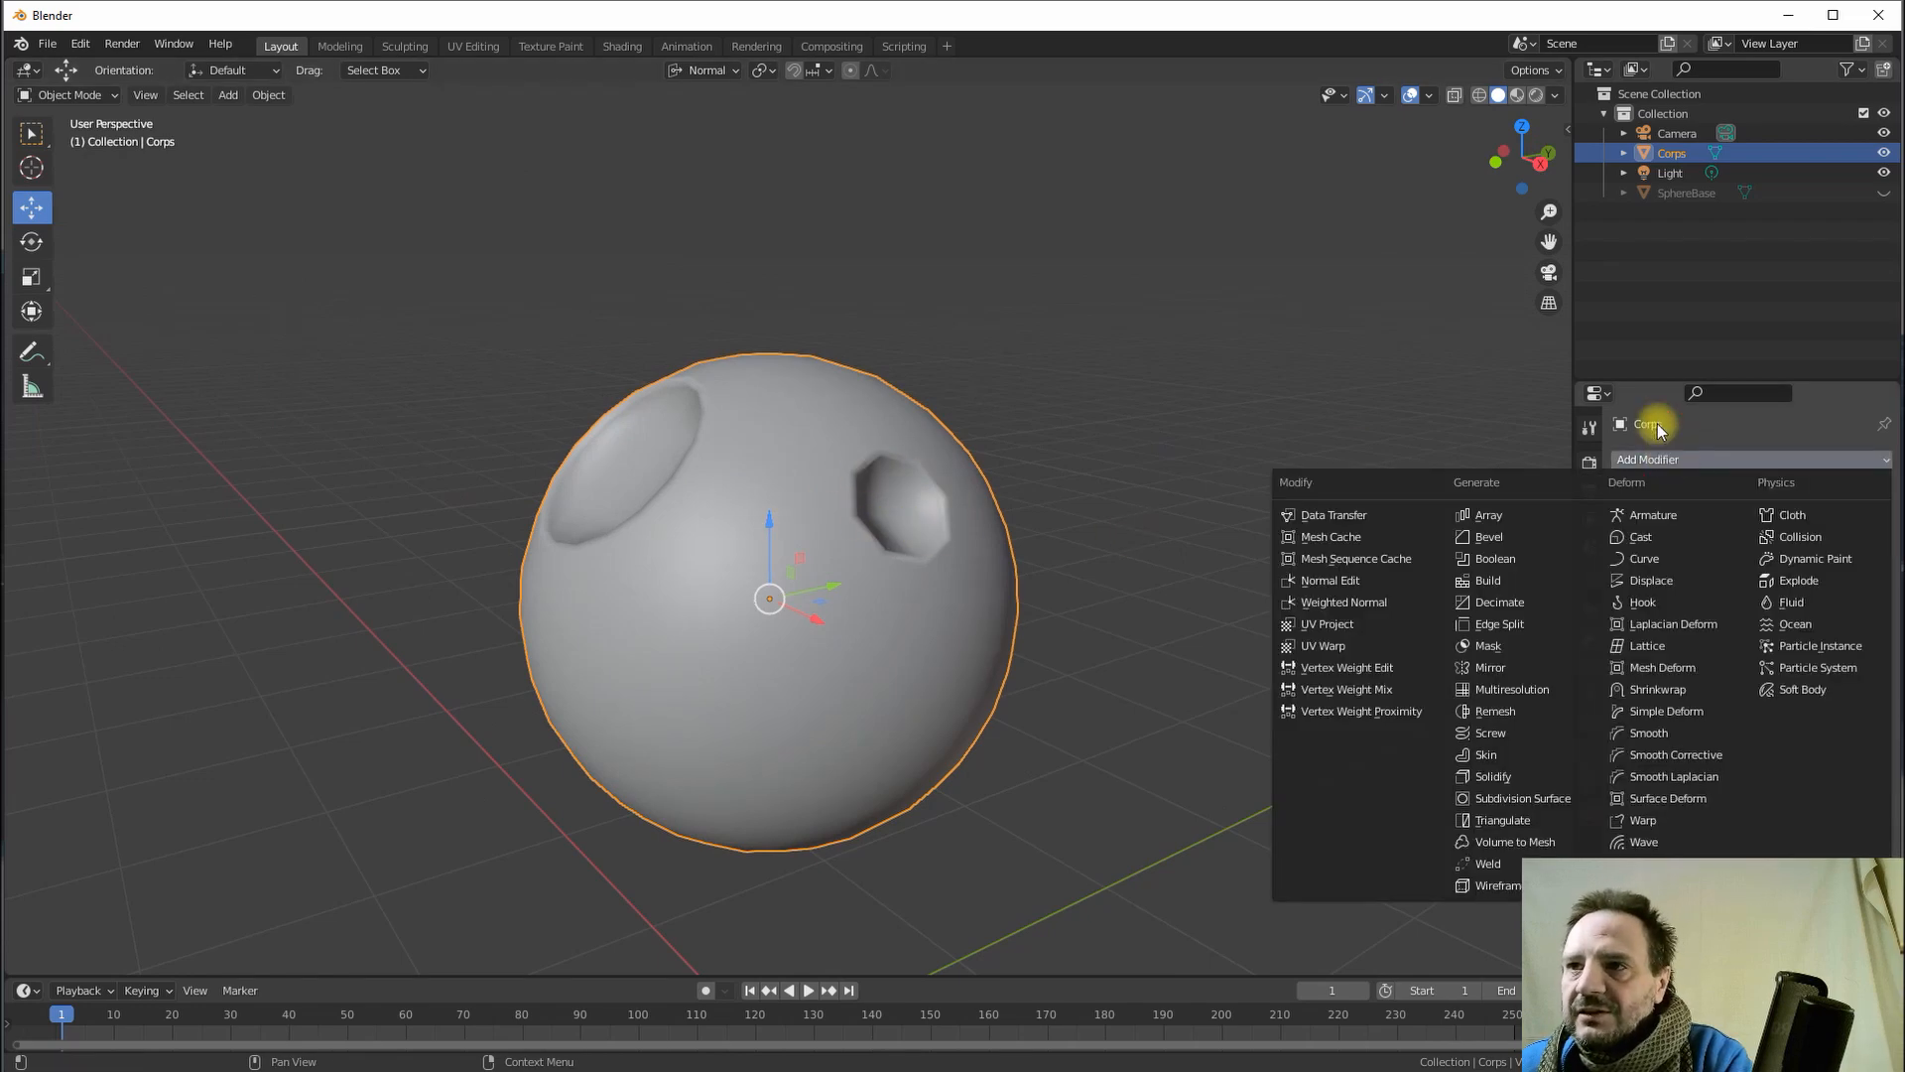
pyautogui.click(1528, 798)
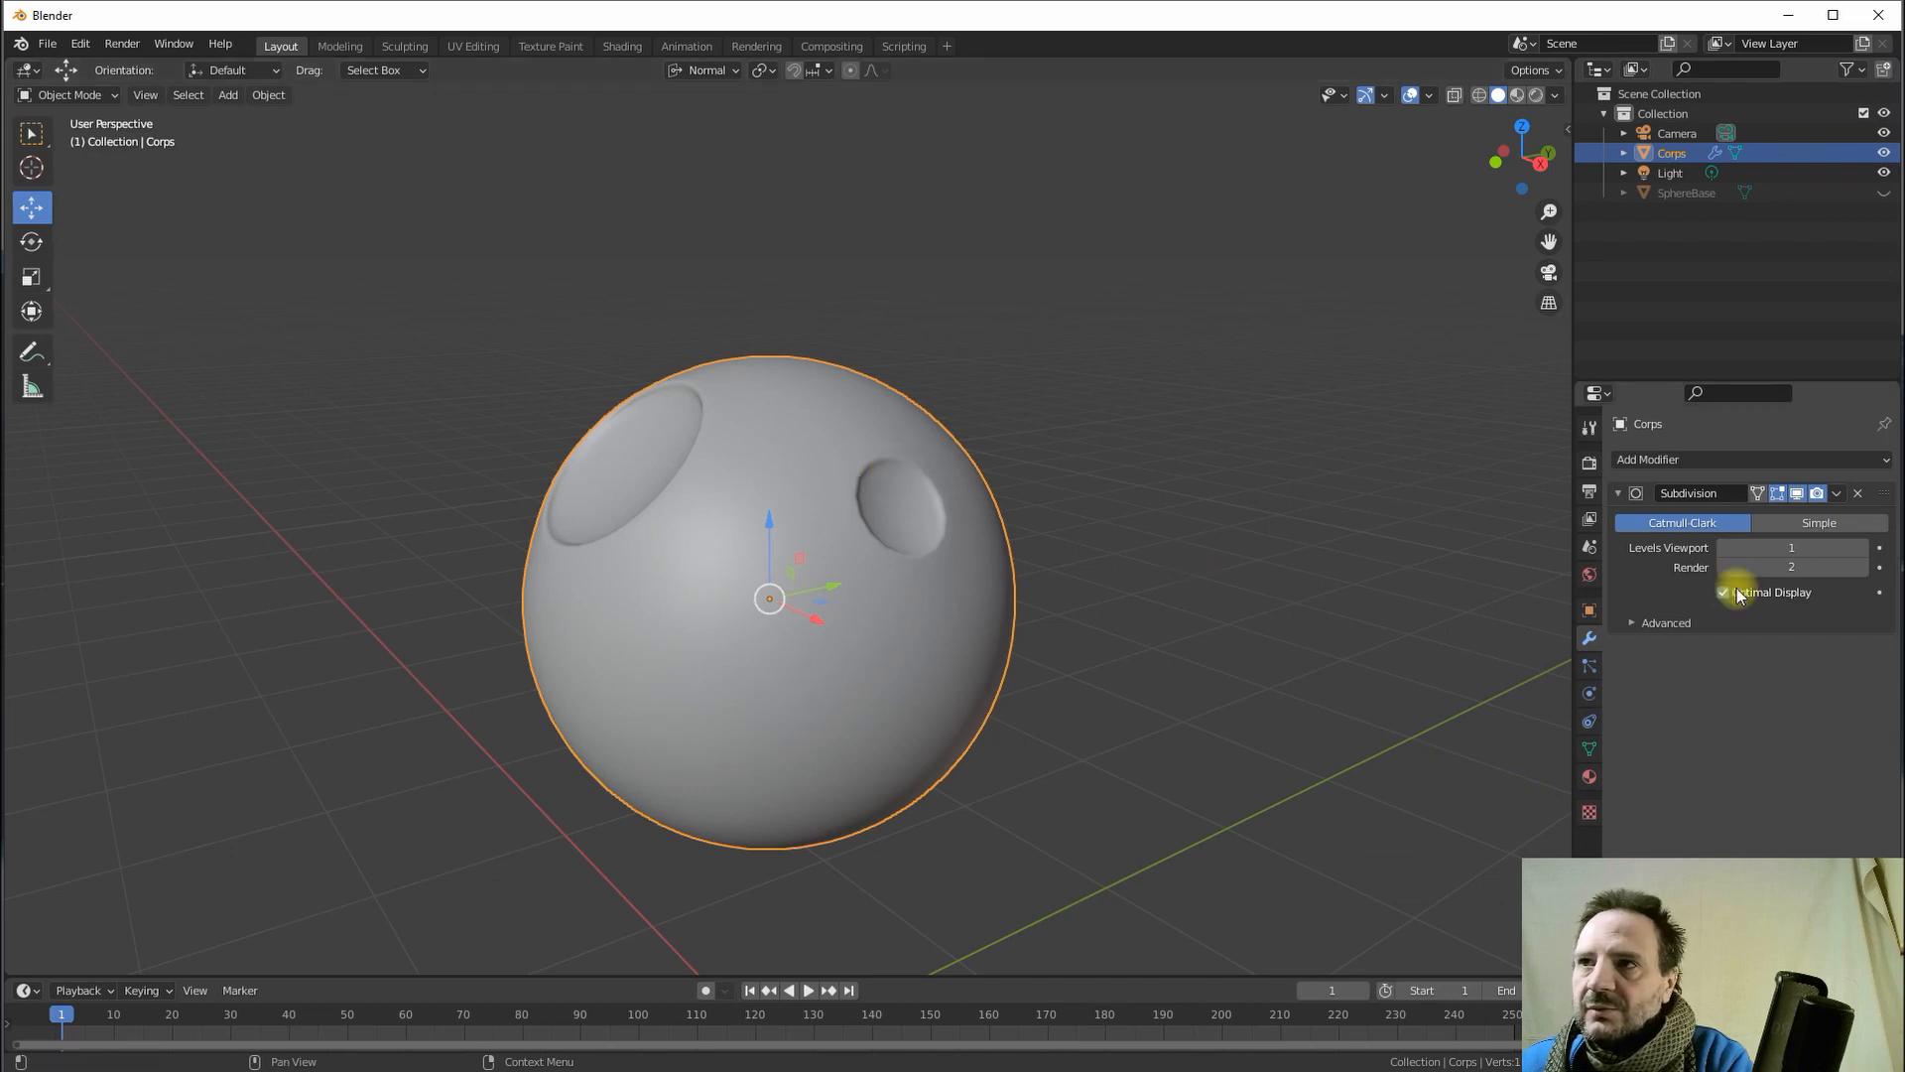
pyautogui.click(1861, 548)
pyautogui.moveTo(765, 484); pyautogui.dragTo(911, 486, button='middle')
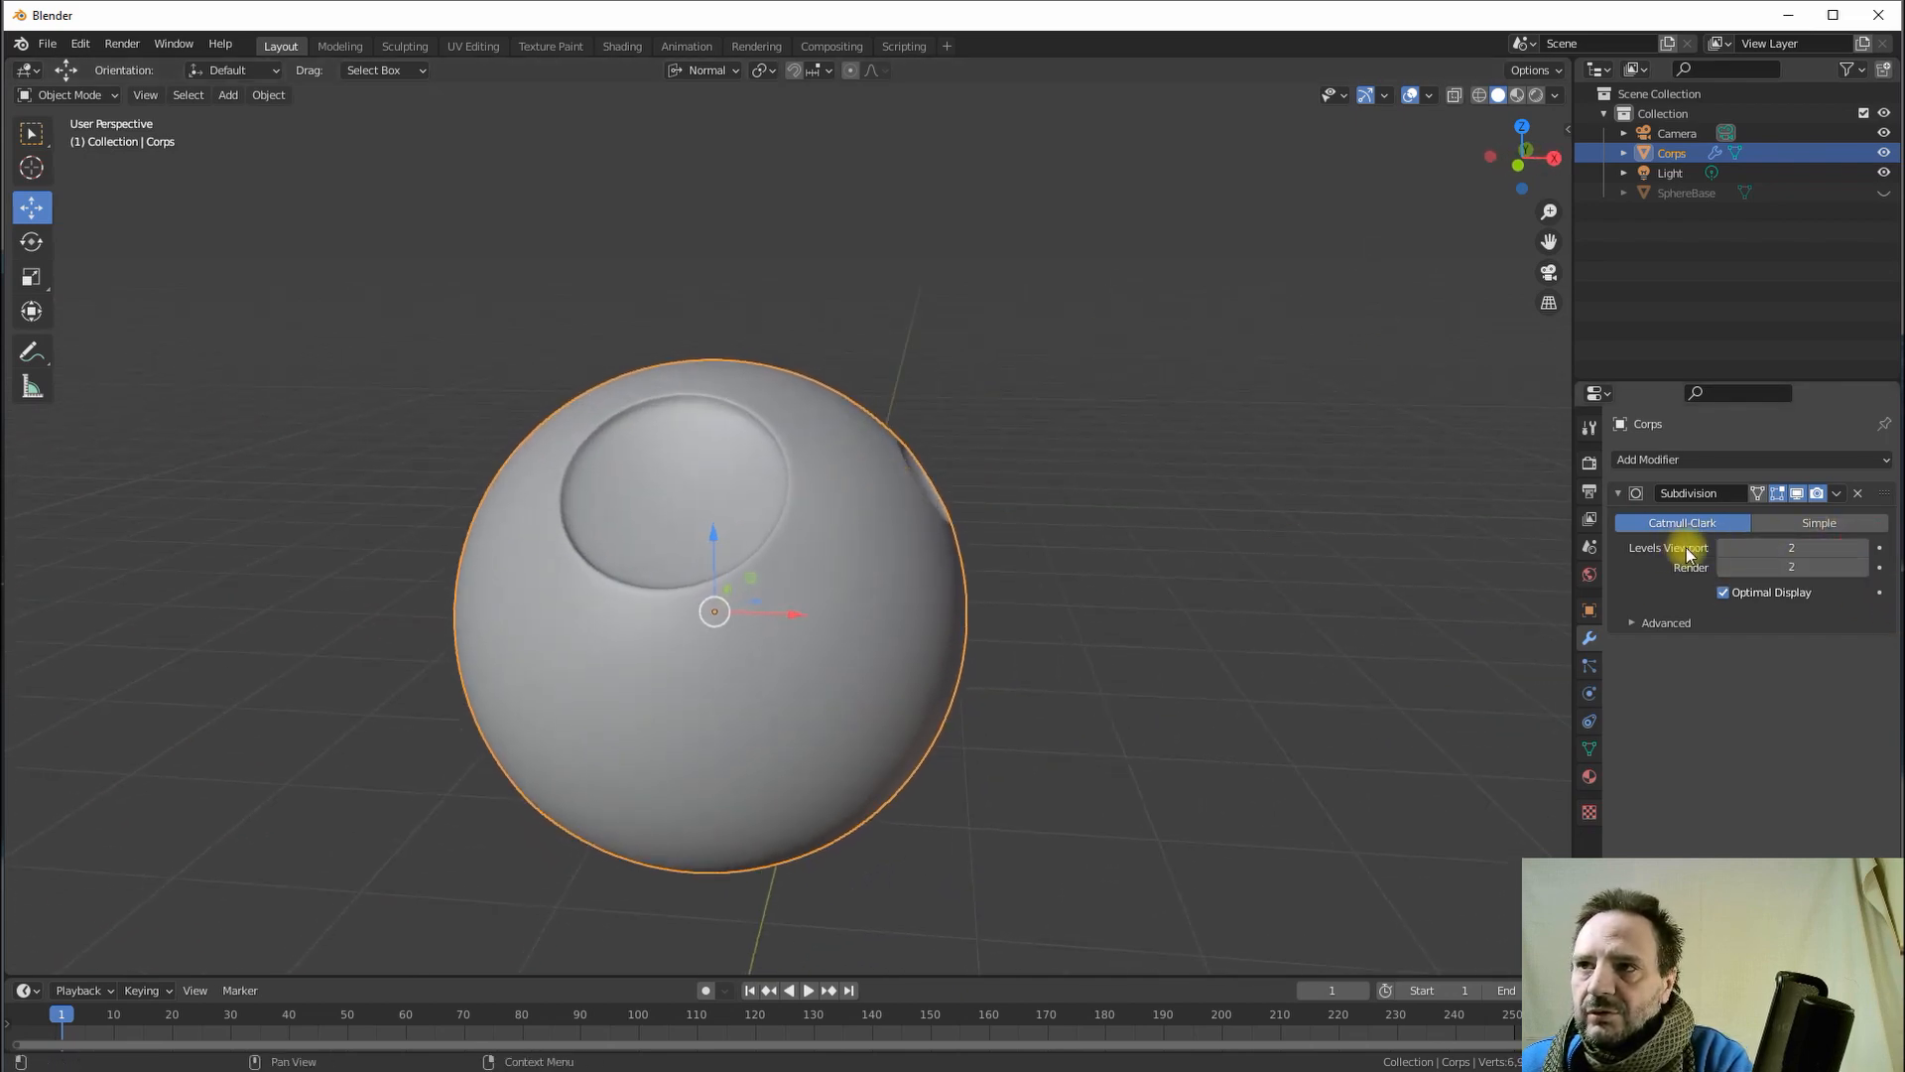
pyautogui.moveTo(765, 405); pyautogui.dragTo(750, 411, button='middle')
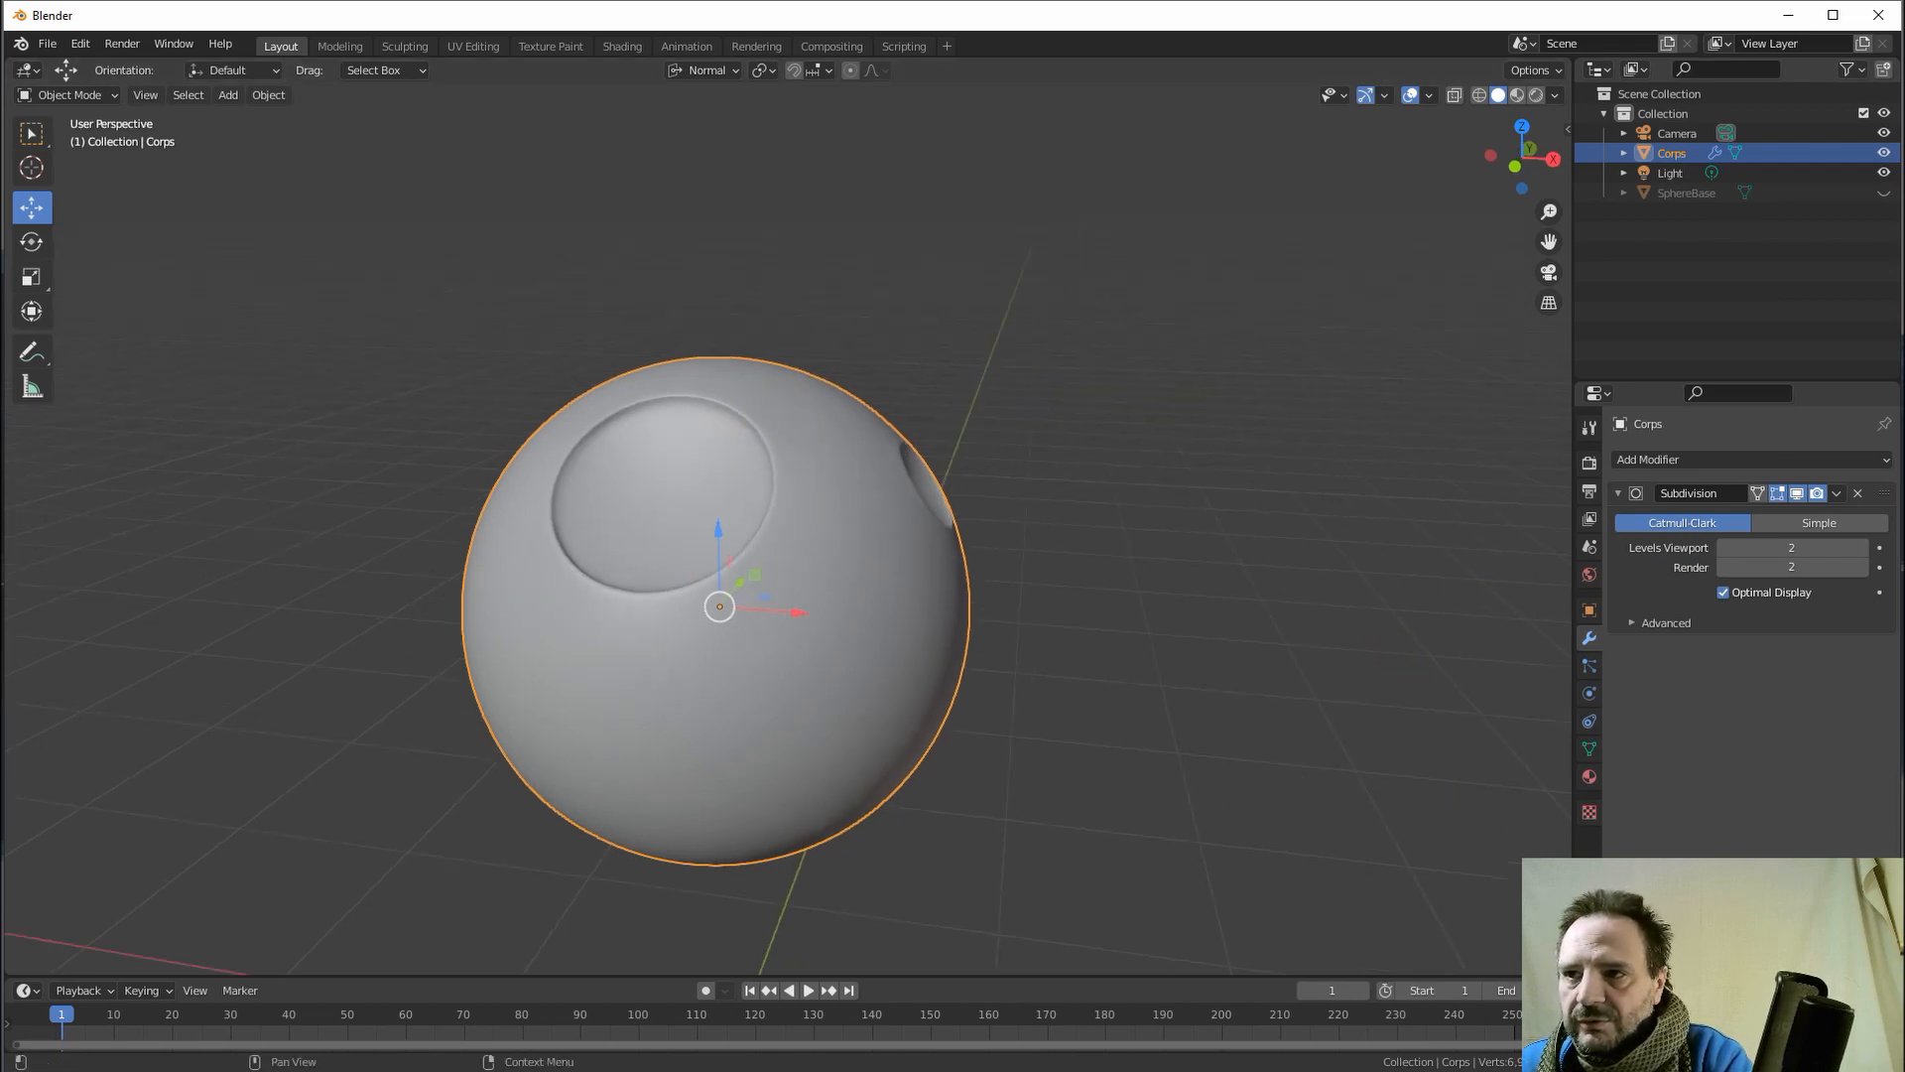
pyautogui.moveTo(1157, 826); pyautogui.dragTo(899, 532, button='middle')
pyautogui.scroll(2, 762, 546)
pyautogui.moveTo(762, 546); pyautogui.dragTo(768, 484, button='middle')
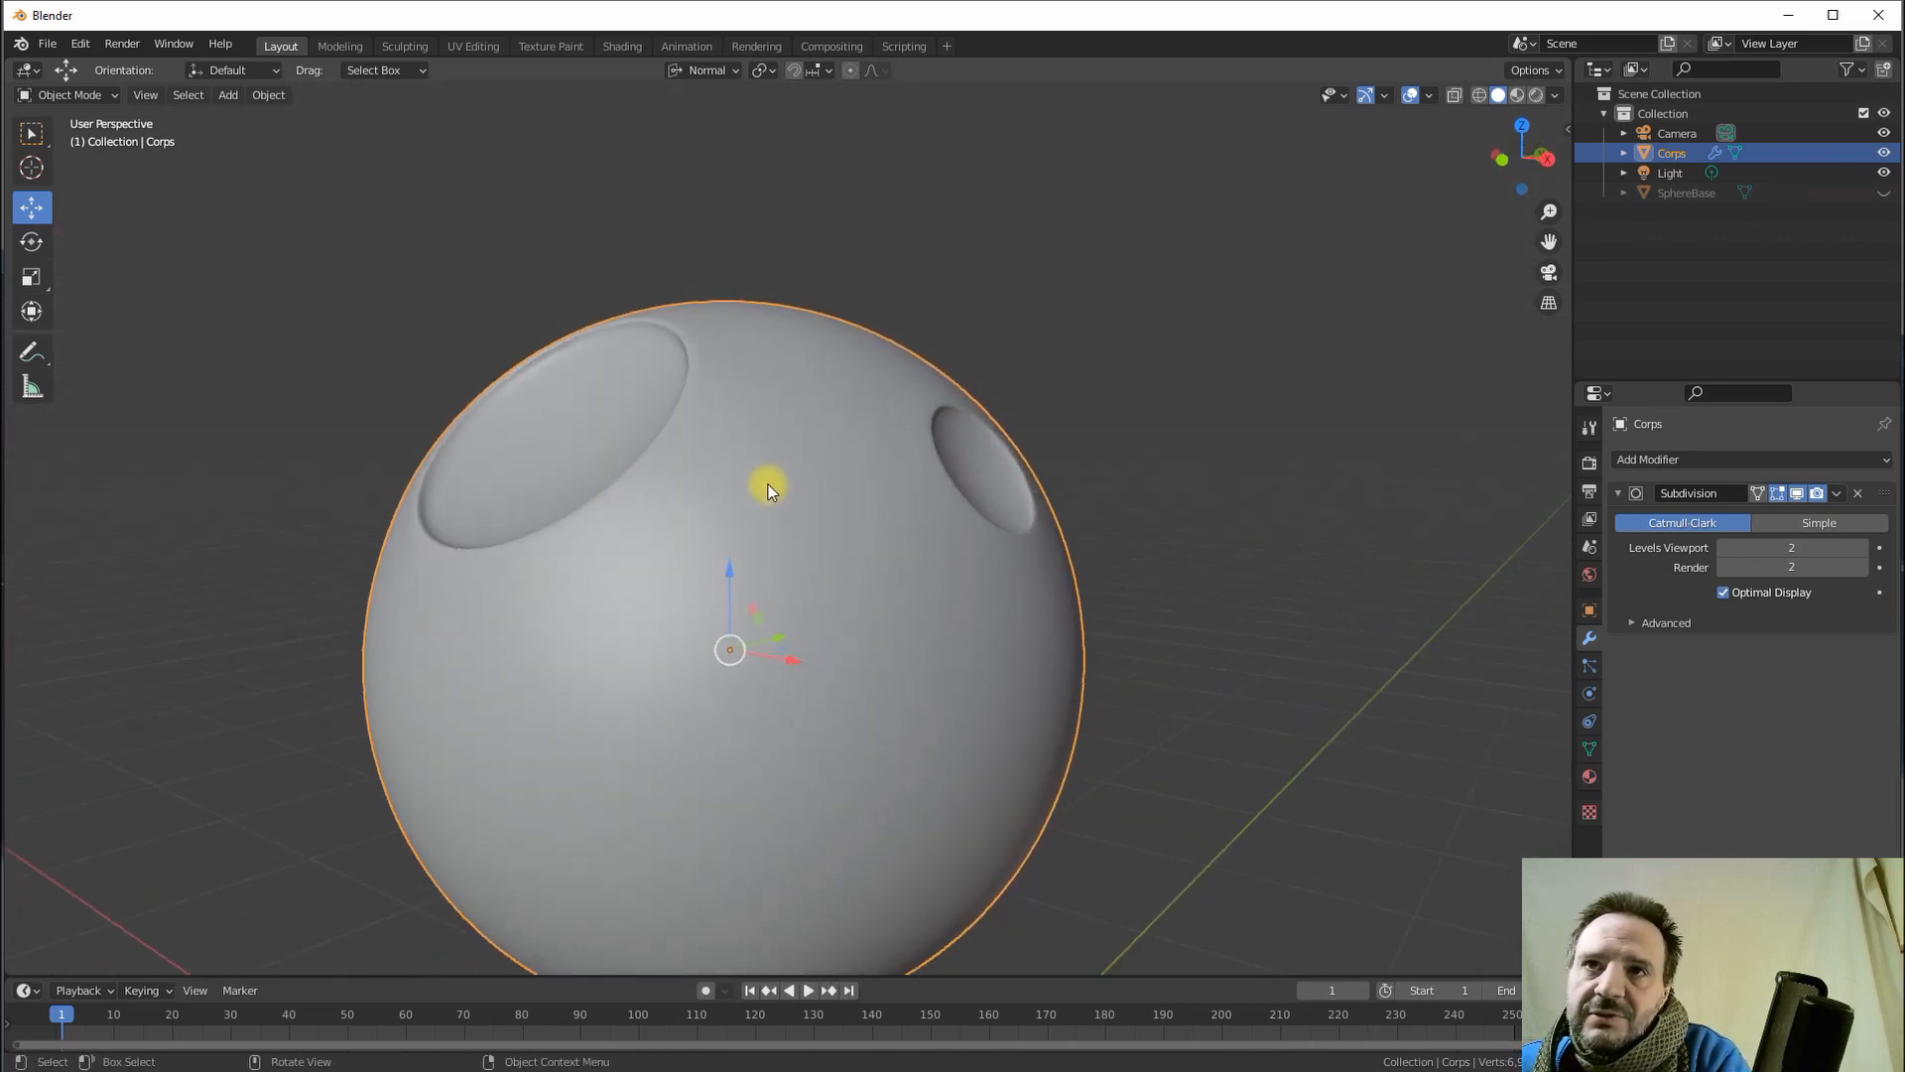
pyautogui.moveTo(998, 532); pyautogui.dragTo(957, 502, button='middle')
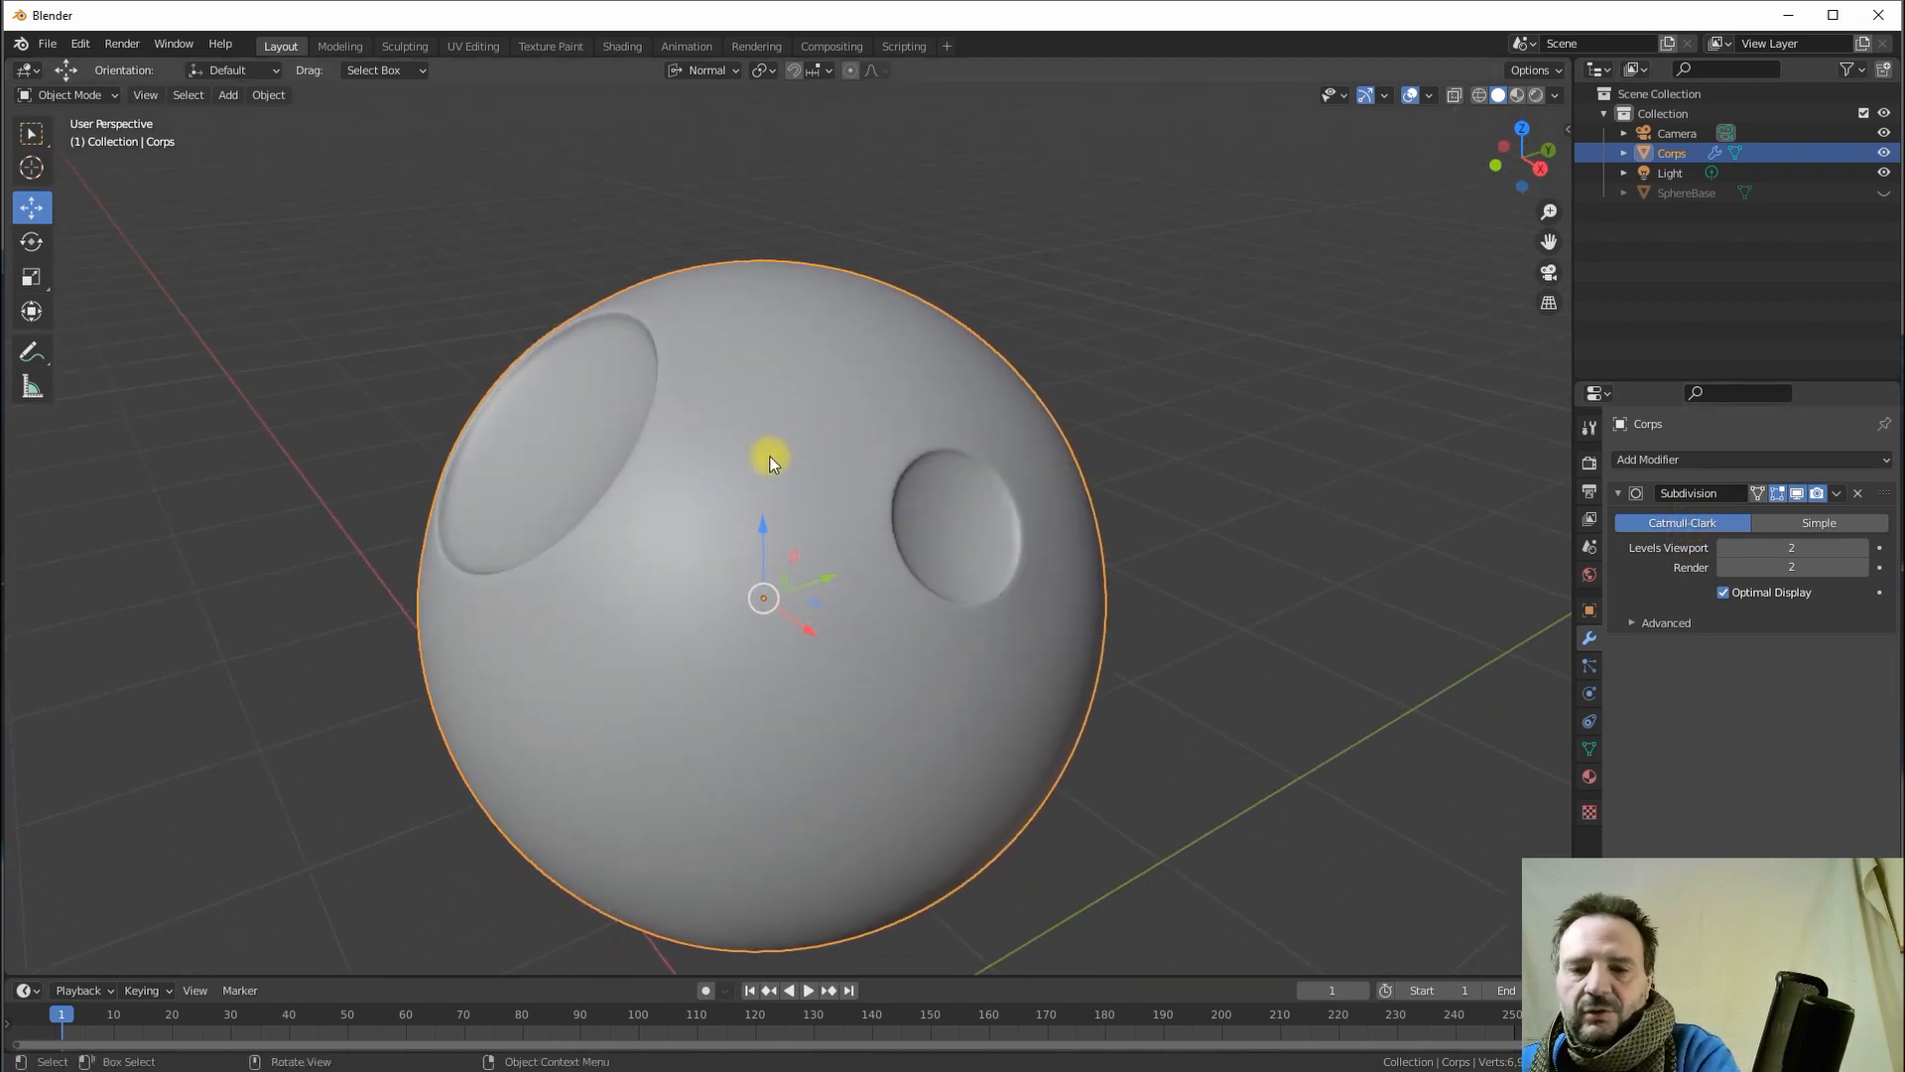
# - Extrude the ring of eight faces around the small side recess outward by about 0.009 m and check the rim in Object Mode
pyautogui.press('Tab')
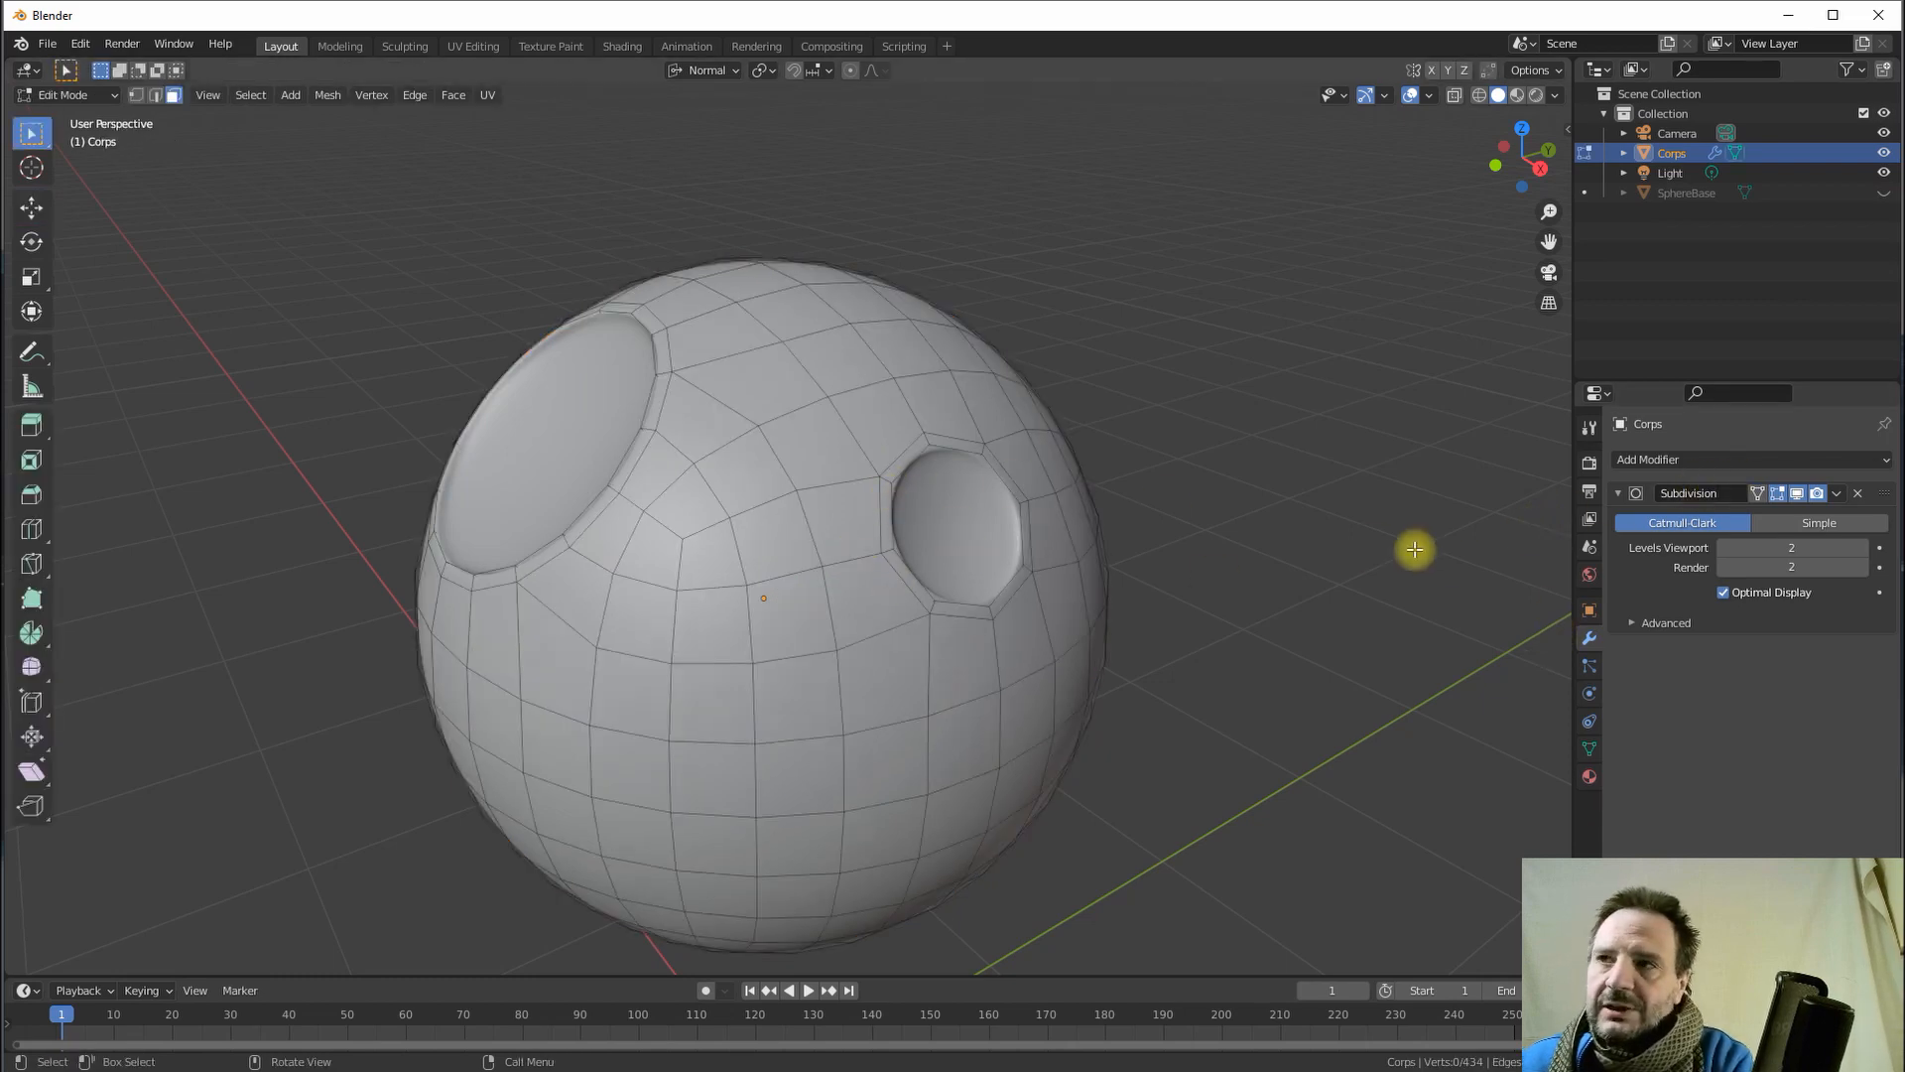
pyautogui.moveTo(1161, 510); pyautogui.dragTo(913, 532, button='middle')
pyautogui.scroll(3, 857, 466)
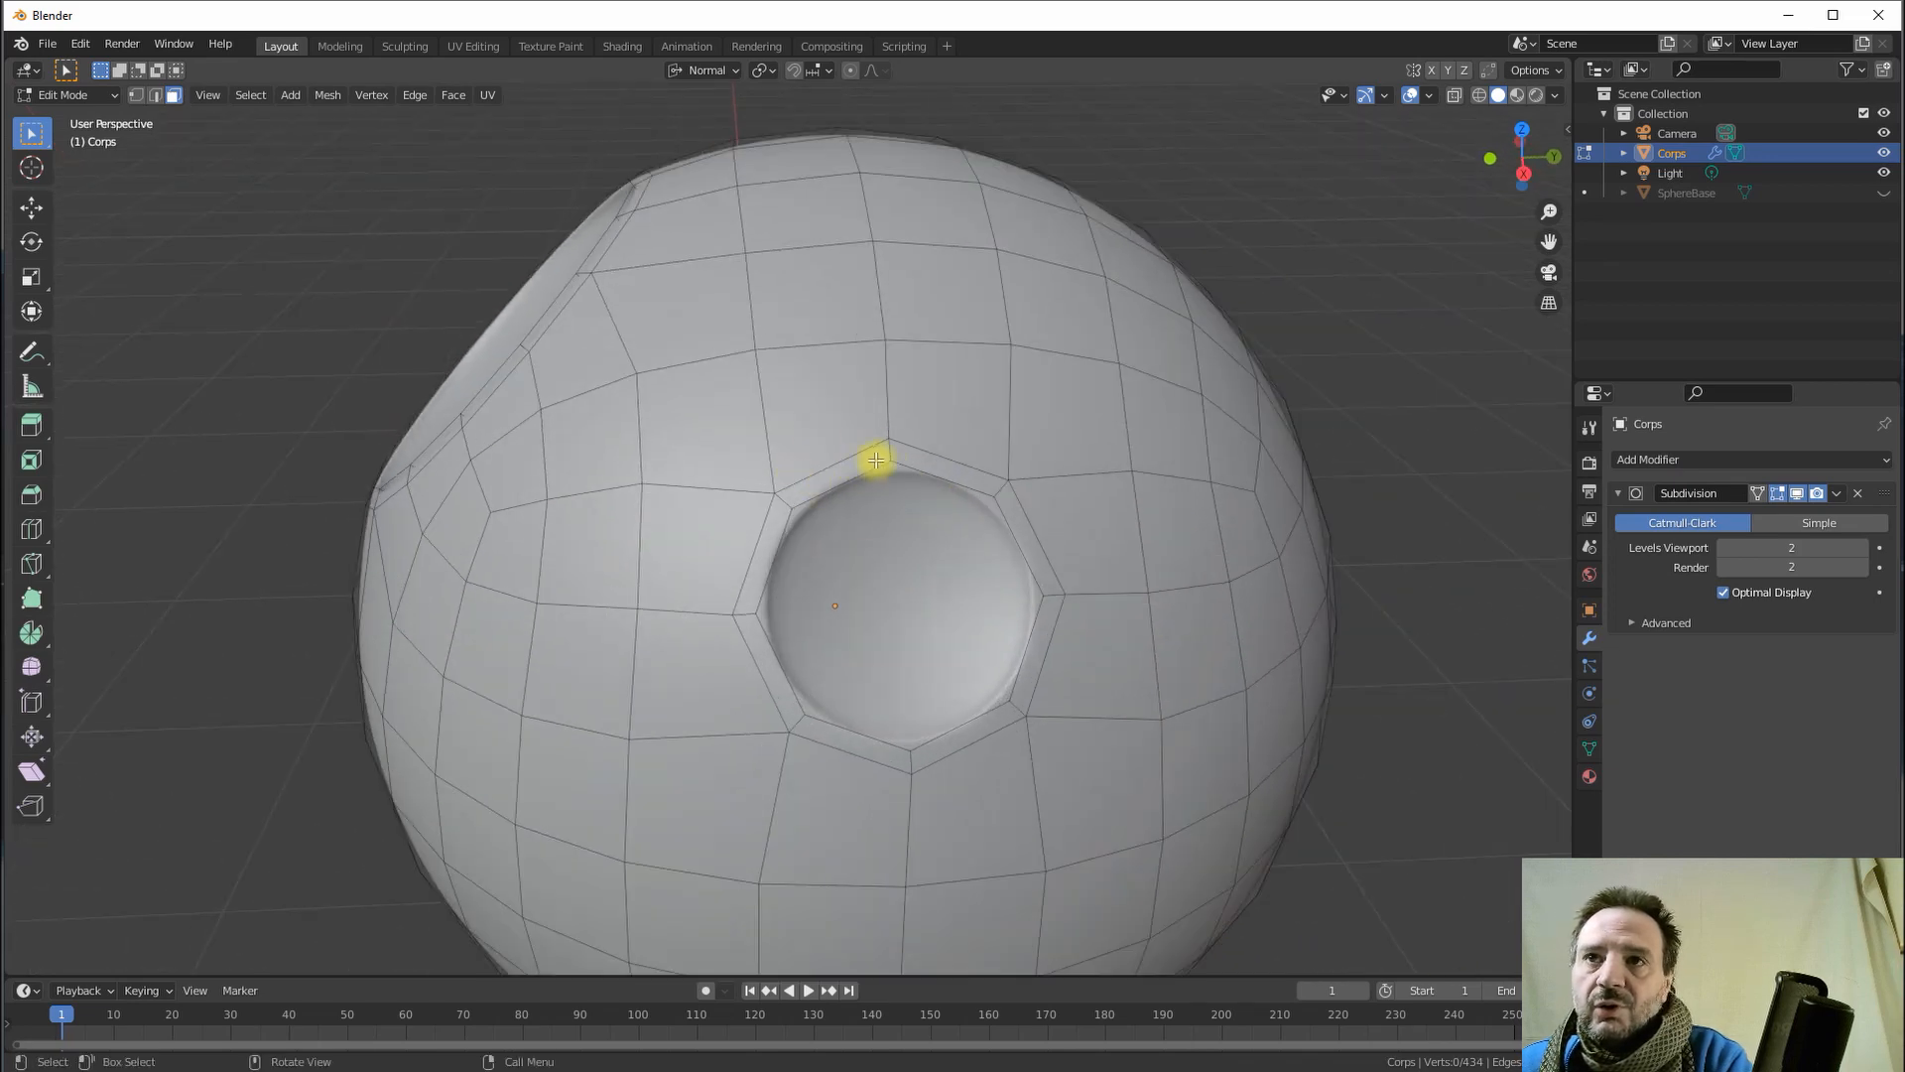
pyautogui.moveTo(804, 549); pyautogui.dragTo(768, 533, button='middle')
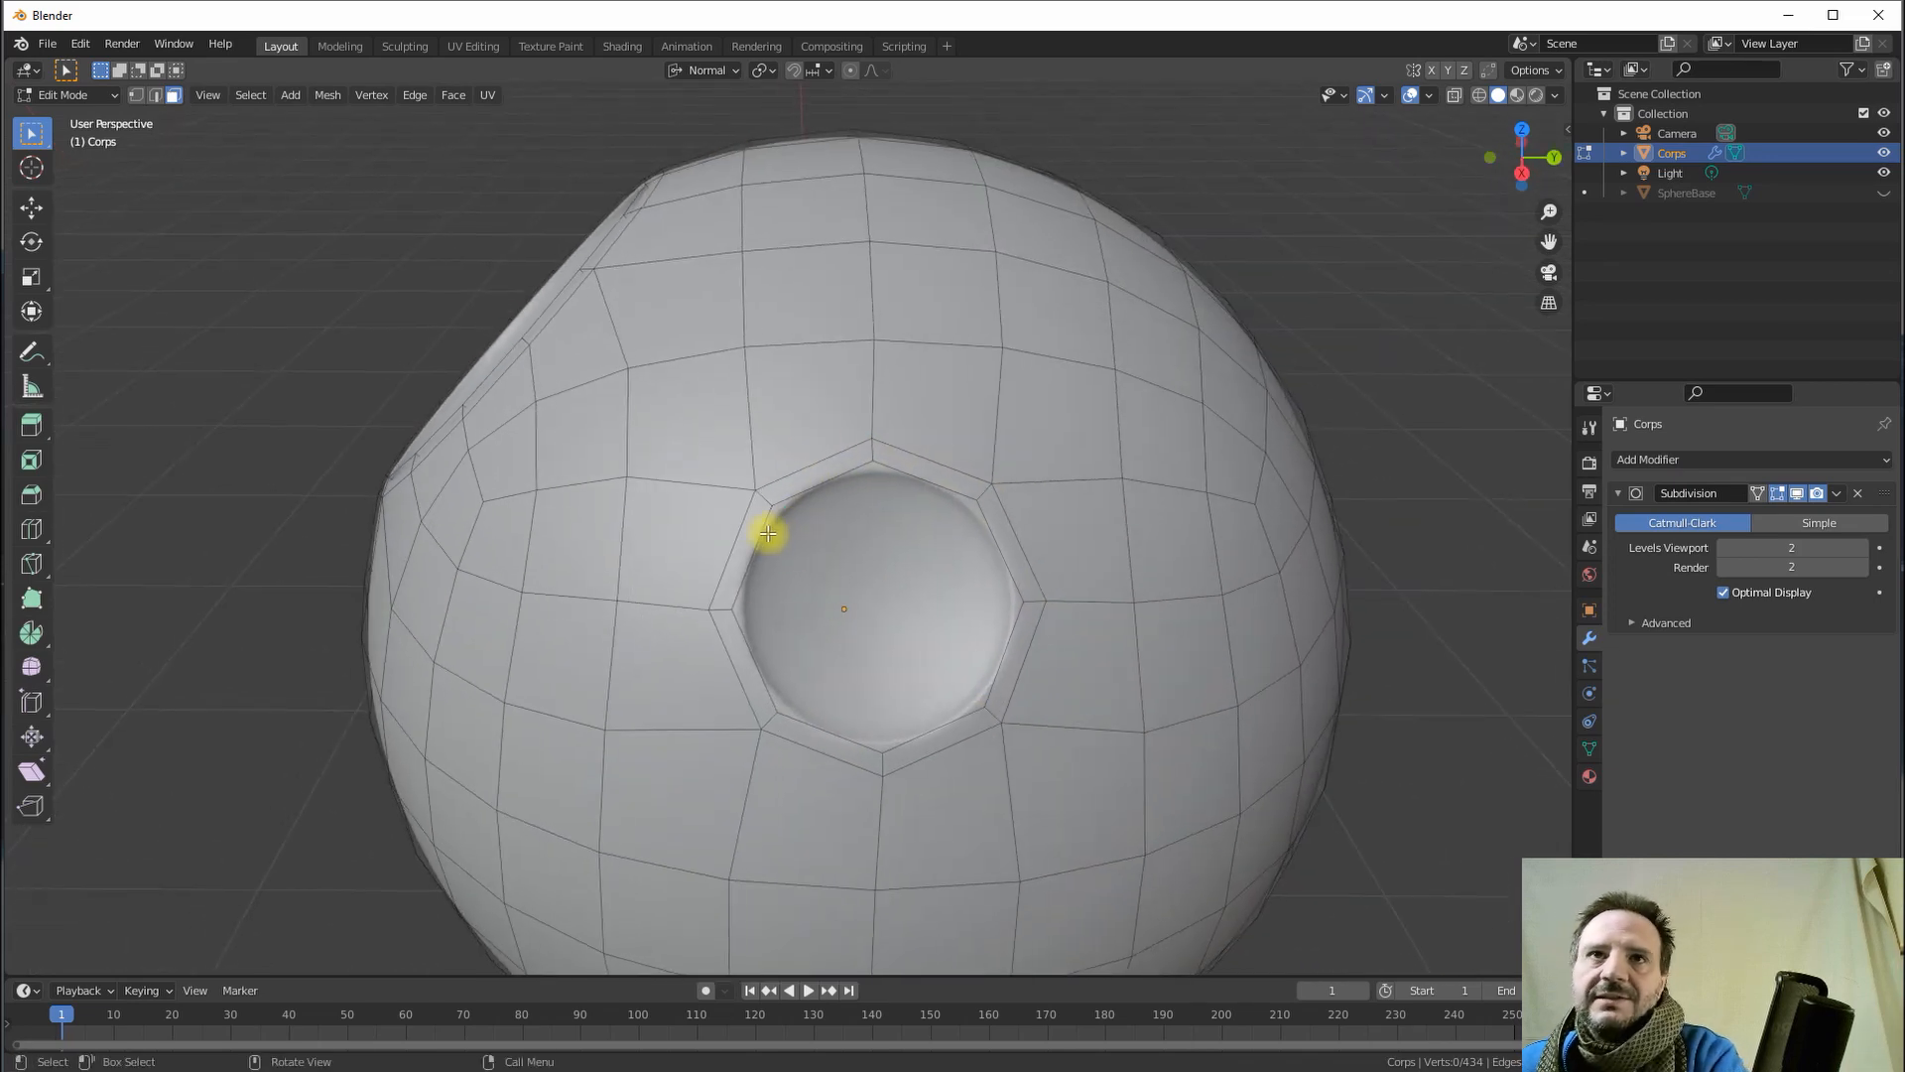
pyautogui.click(794, 487)
pyautogui.keyDown('shift'); pyautogui.click(913, 467); pyautogui.keyUp('shift')
pyautogui.keyDown('shift'); pyautogui.click(1004, 531); pyautogui.keyUp('shift')
pyautogui.keyDown('shift'); pyautogui.click(1013, 643); pyautogui.keyUp('shift')
pyautogui.keyDown('shift'); pyautogui.click(940, 737); pyautogui.keyUp('shift')
pyautogui.keyDown('shift'); pyautogui.click(807, 738); pyautogui.keyUp('shift')
pyautogui.keyDown('shift'); pyautogui.click(740, 615); pyautogui.keyUp('shift')
pyautogui.moveTo(736, 565); pyautogui.dragTo(920, 561, button='middle')
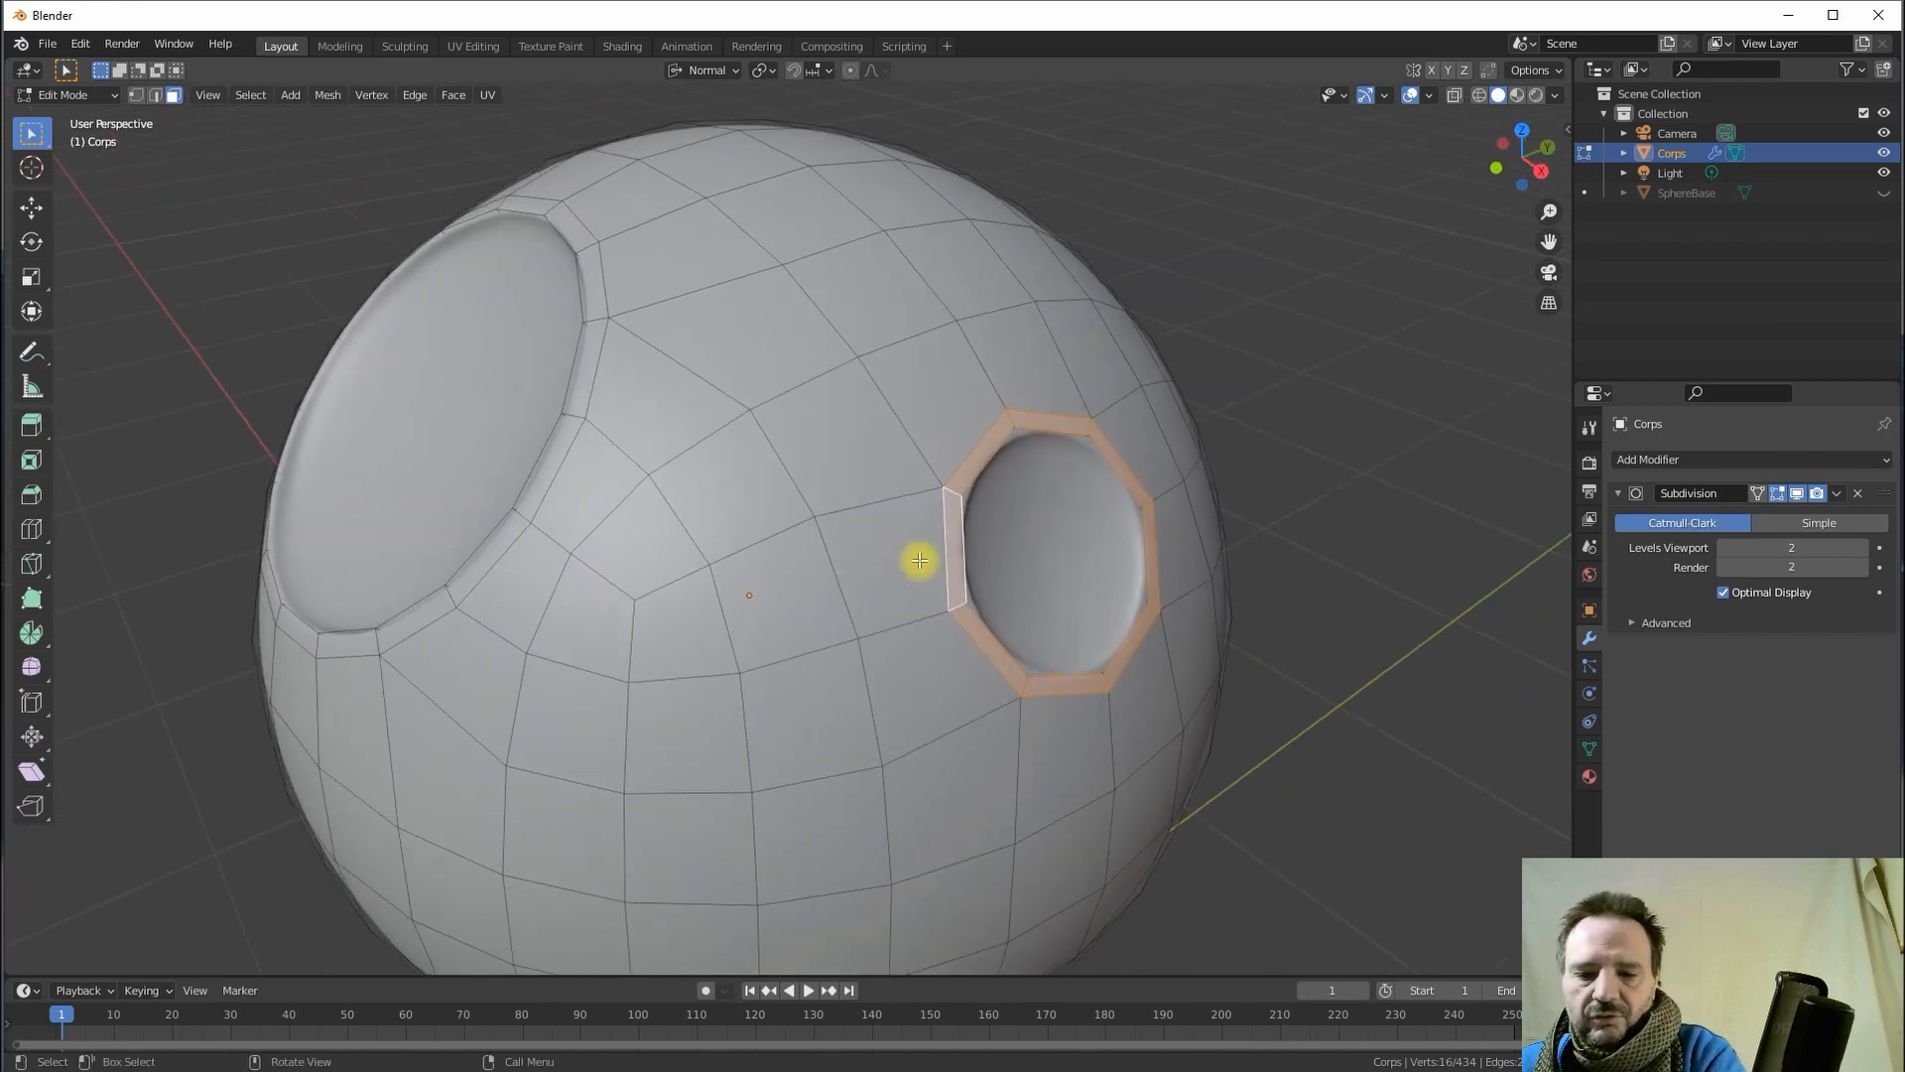
pyautogui.press('e')
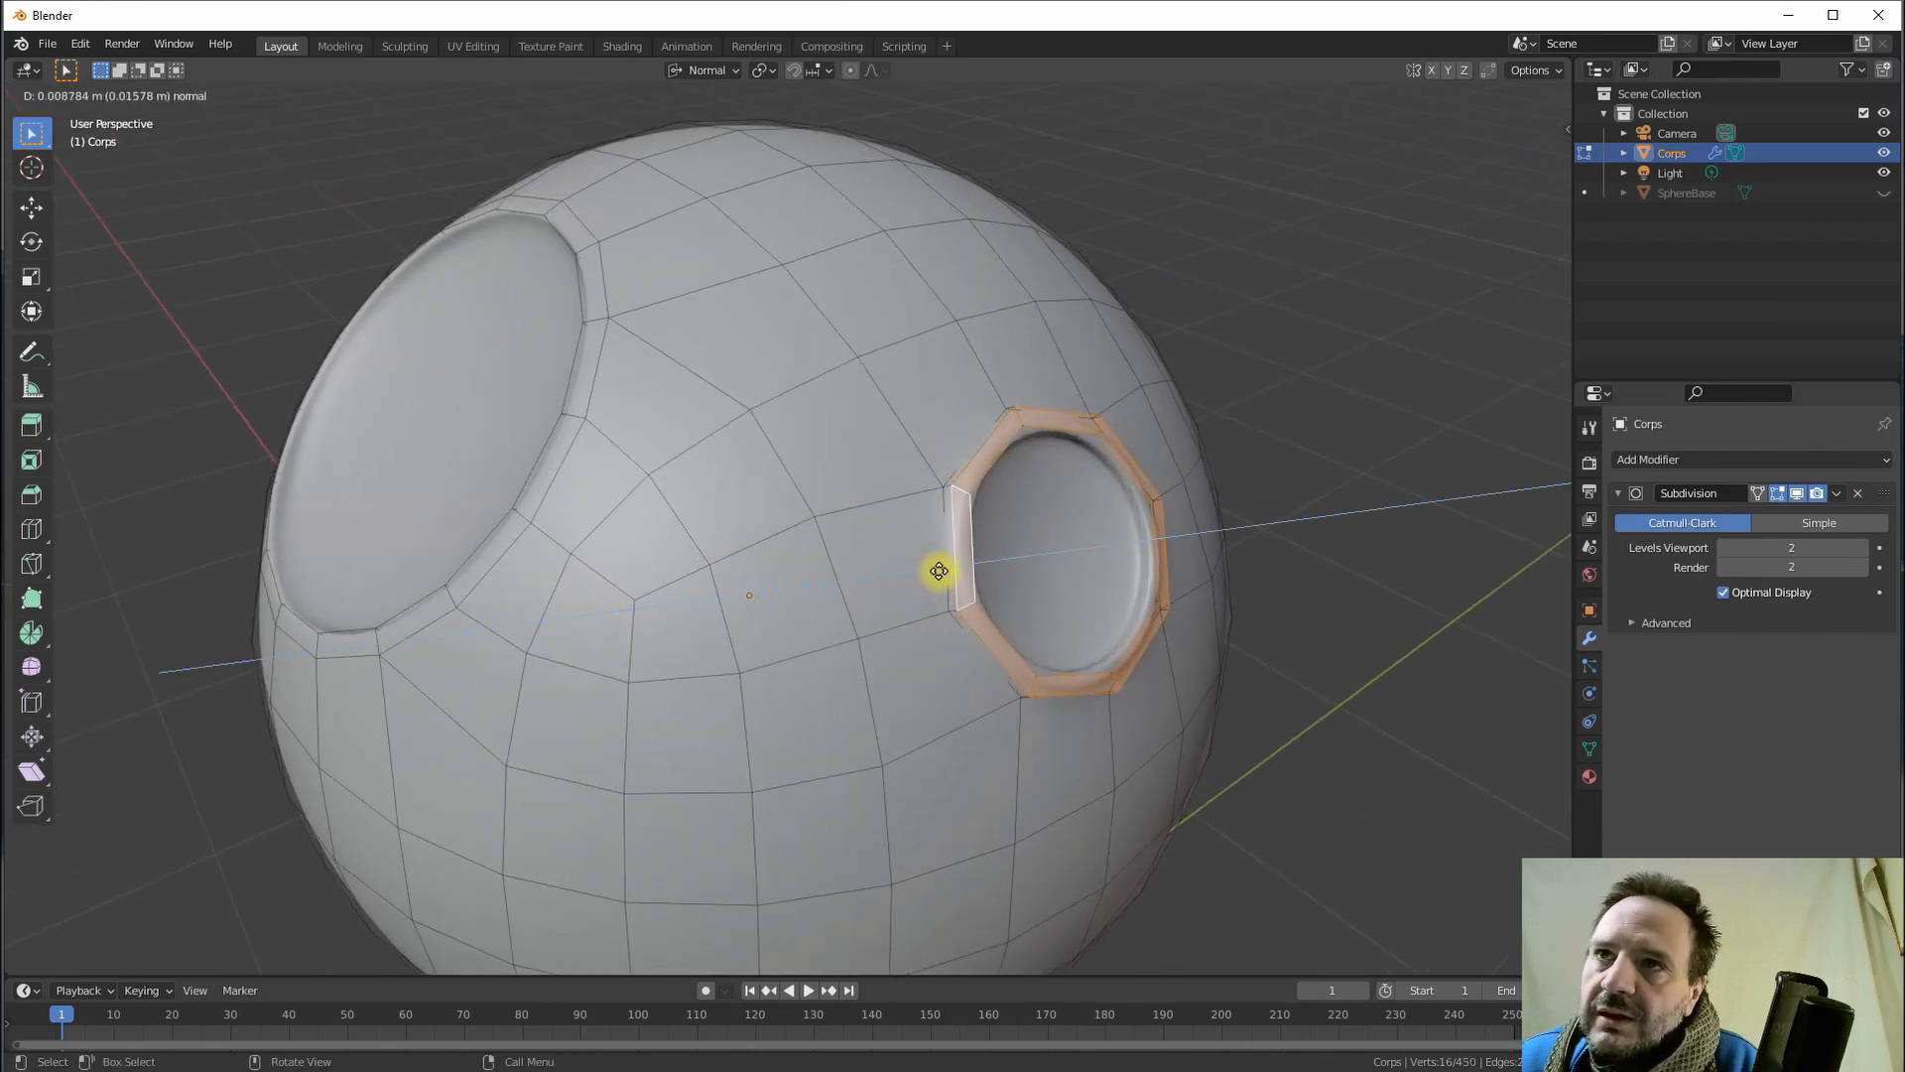
pyautogui.click(939, 570)
pyautogui.moveTo(1135, 476); pyautogui.dragTo(1127, 447, button='middle')
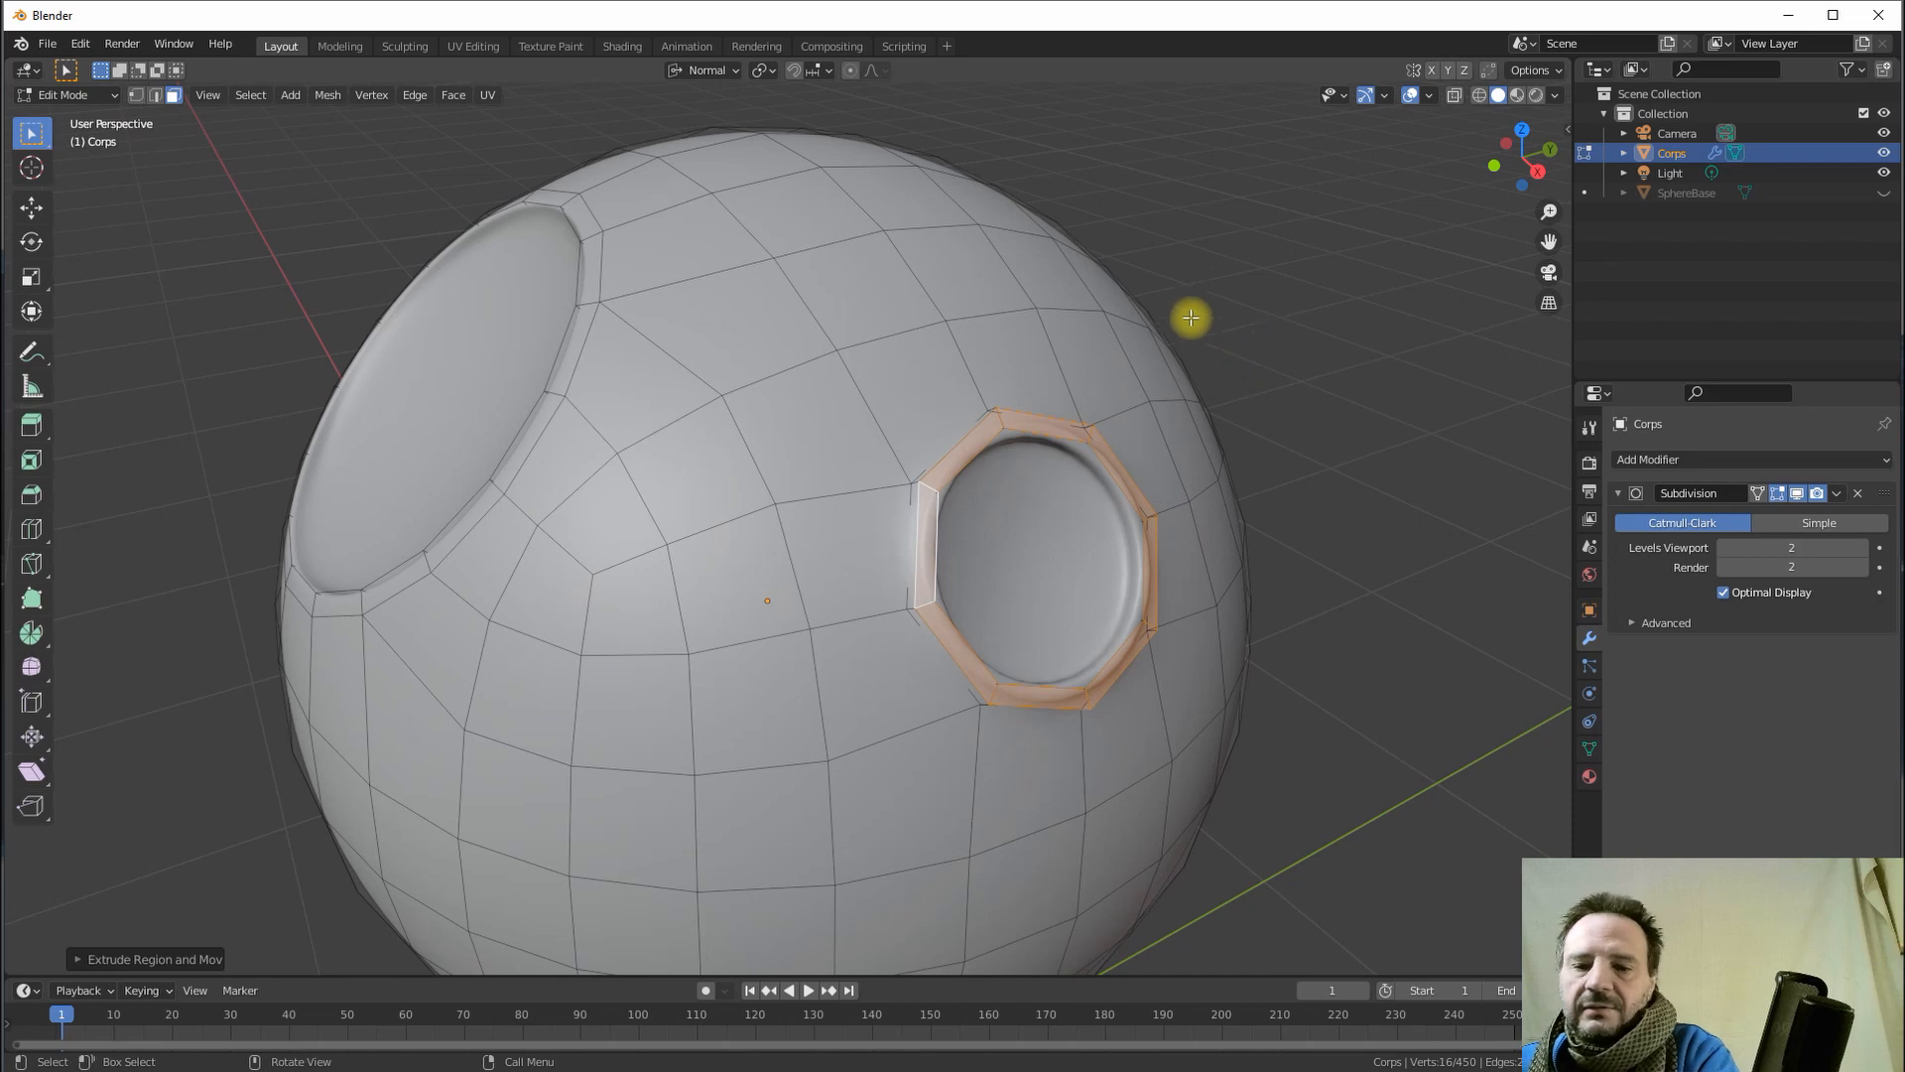
pyautogui.click(67, 95)
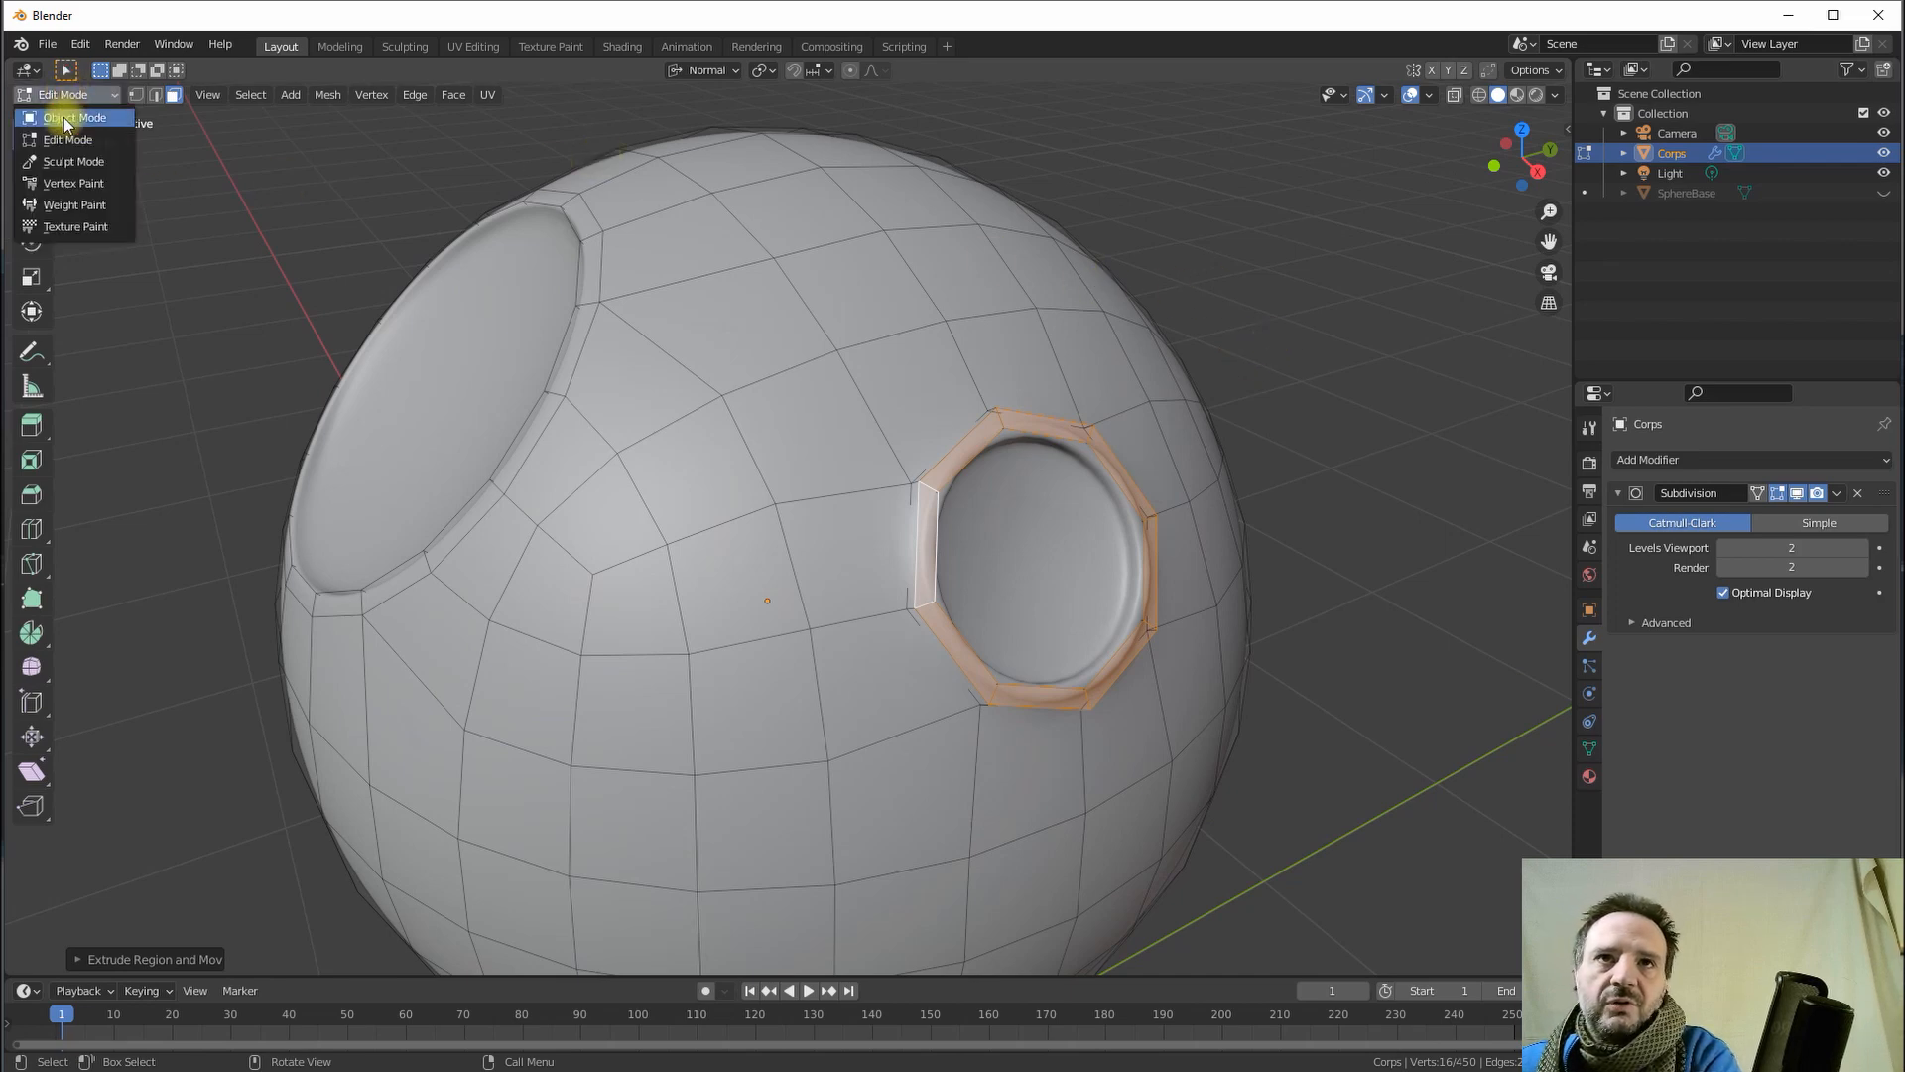
pyautogui.click(64, 117)
pyautogui.moveTo(998, 454); pyautogui.dragTo(1121, 399, button='middle')
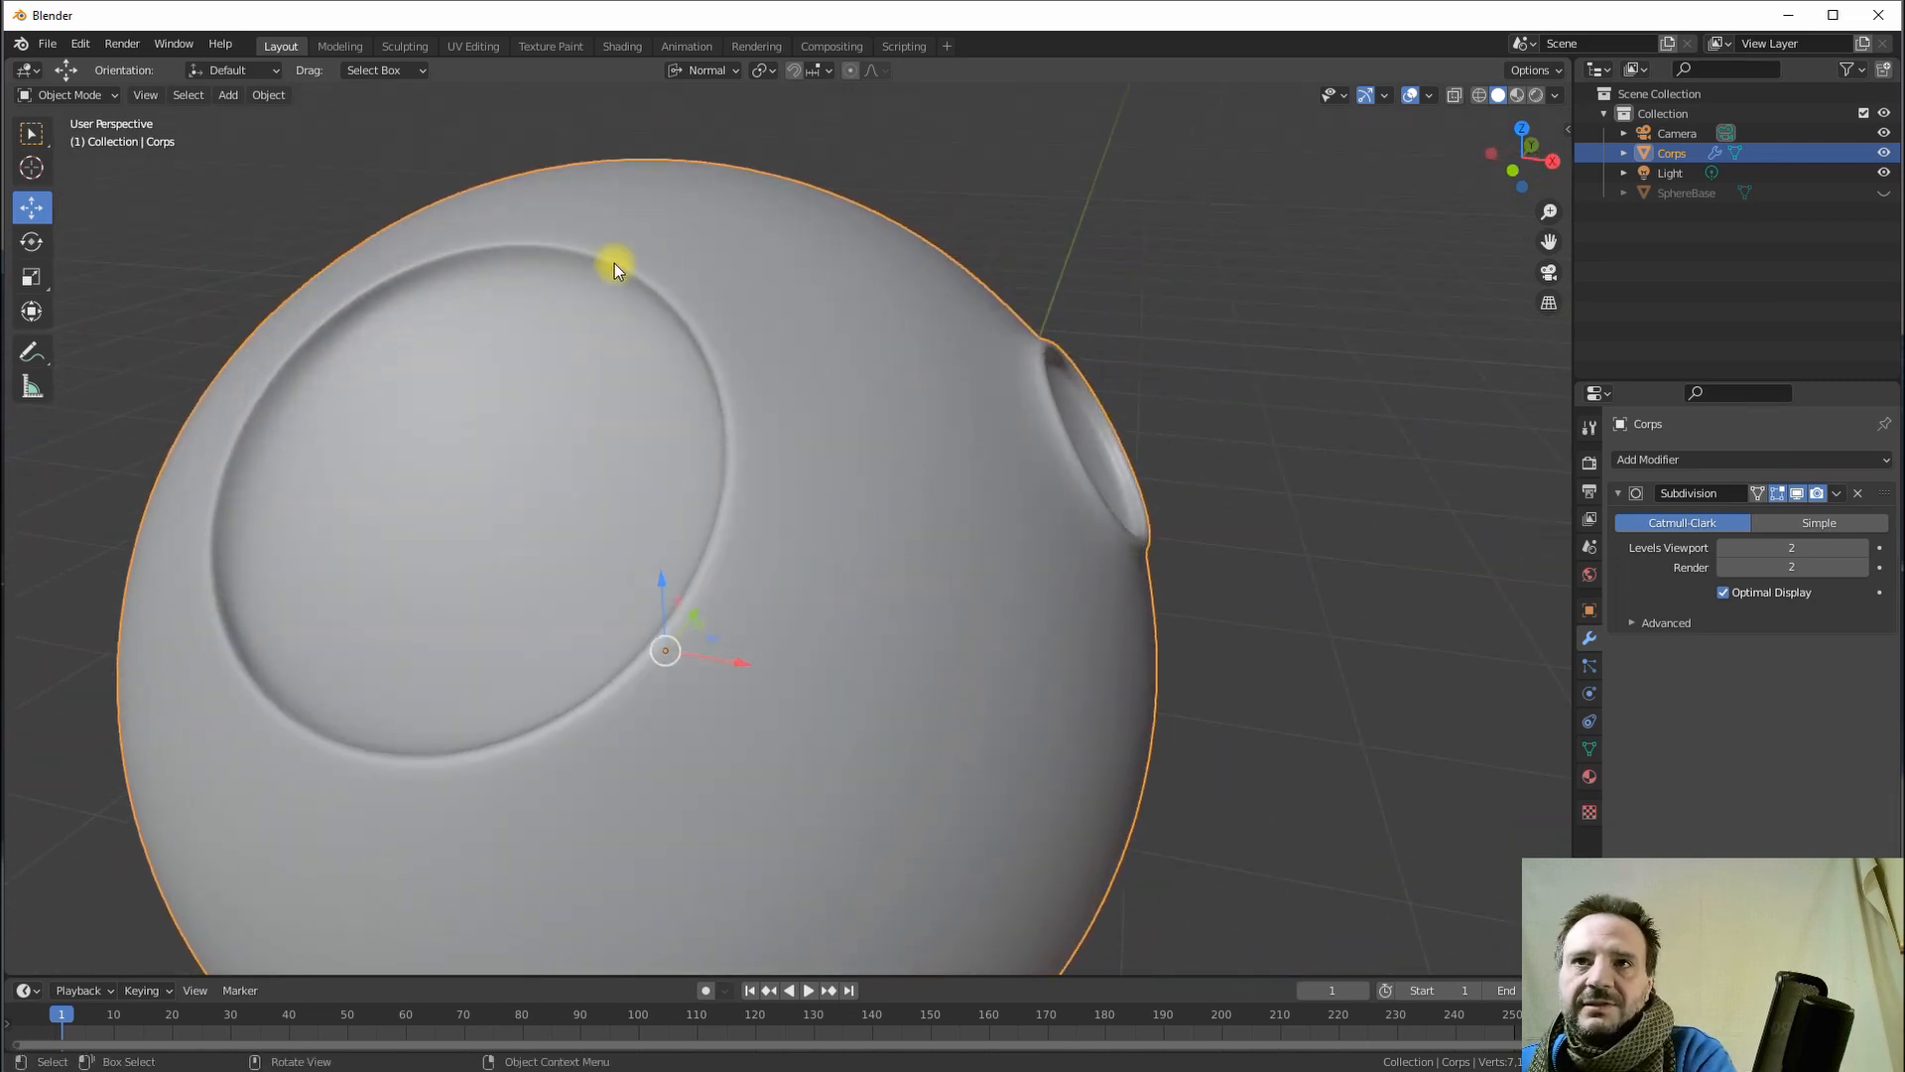
# - Extrude the face loop around the large front recess outward by about 0.013 m and check the rim in Object Mode
pyautogui.press('Tab')
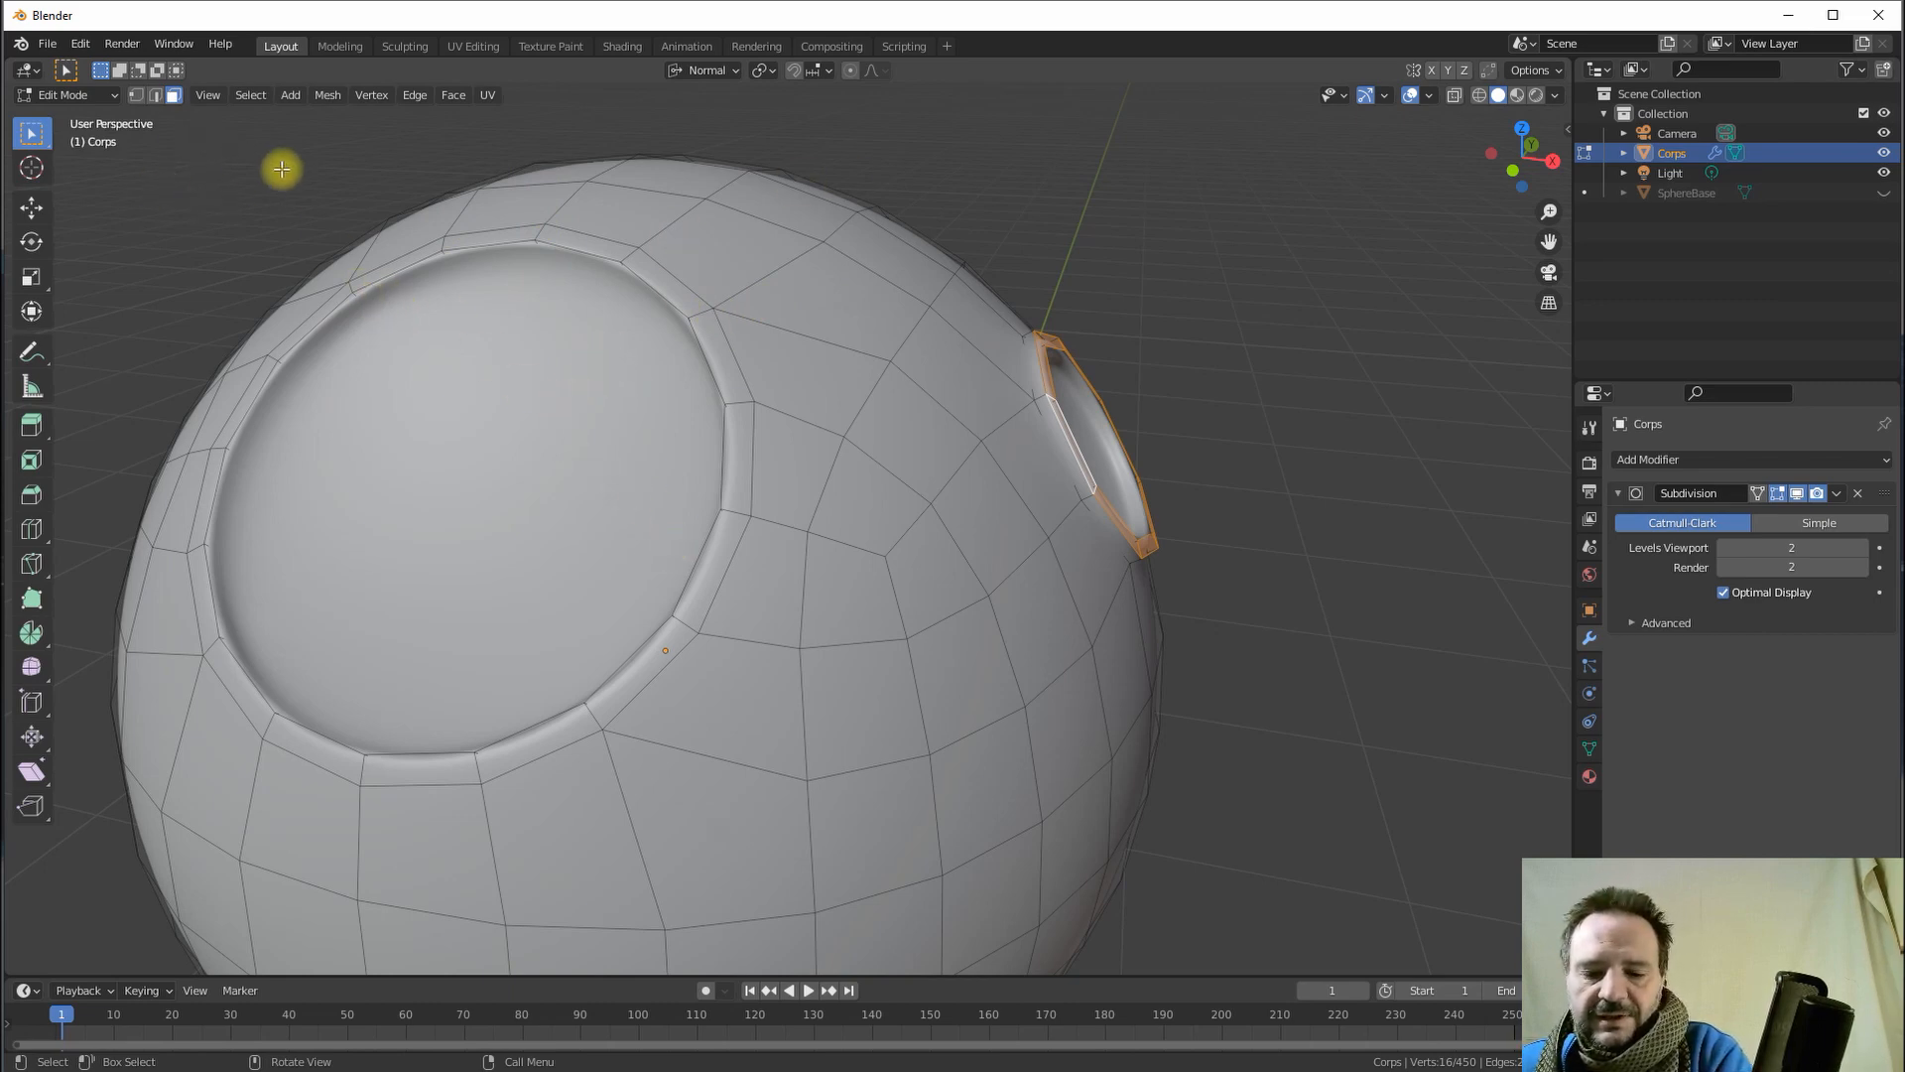
pyautogui.keyDown('alt'); pyautogui.click(632, 254); pyautogui.keyUp('alt')
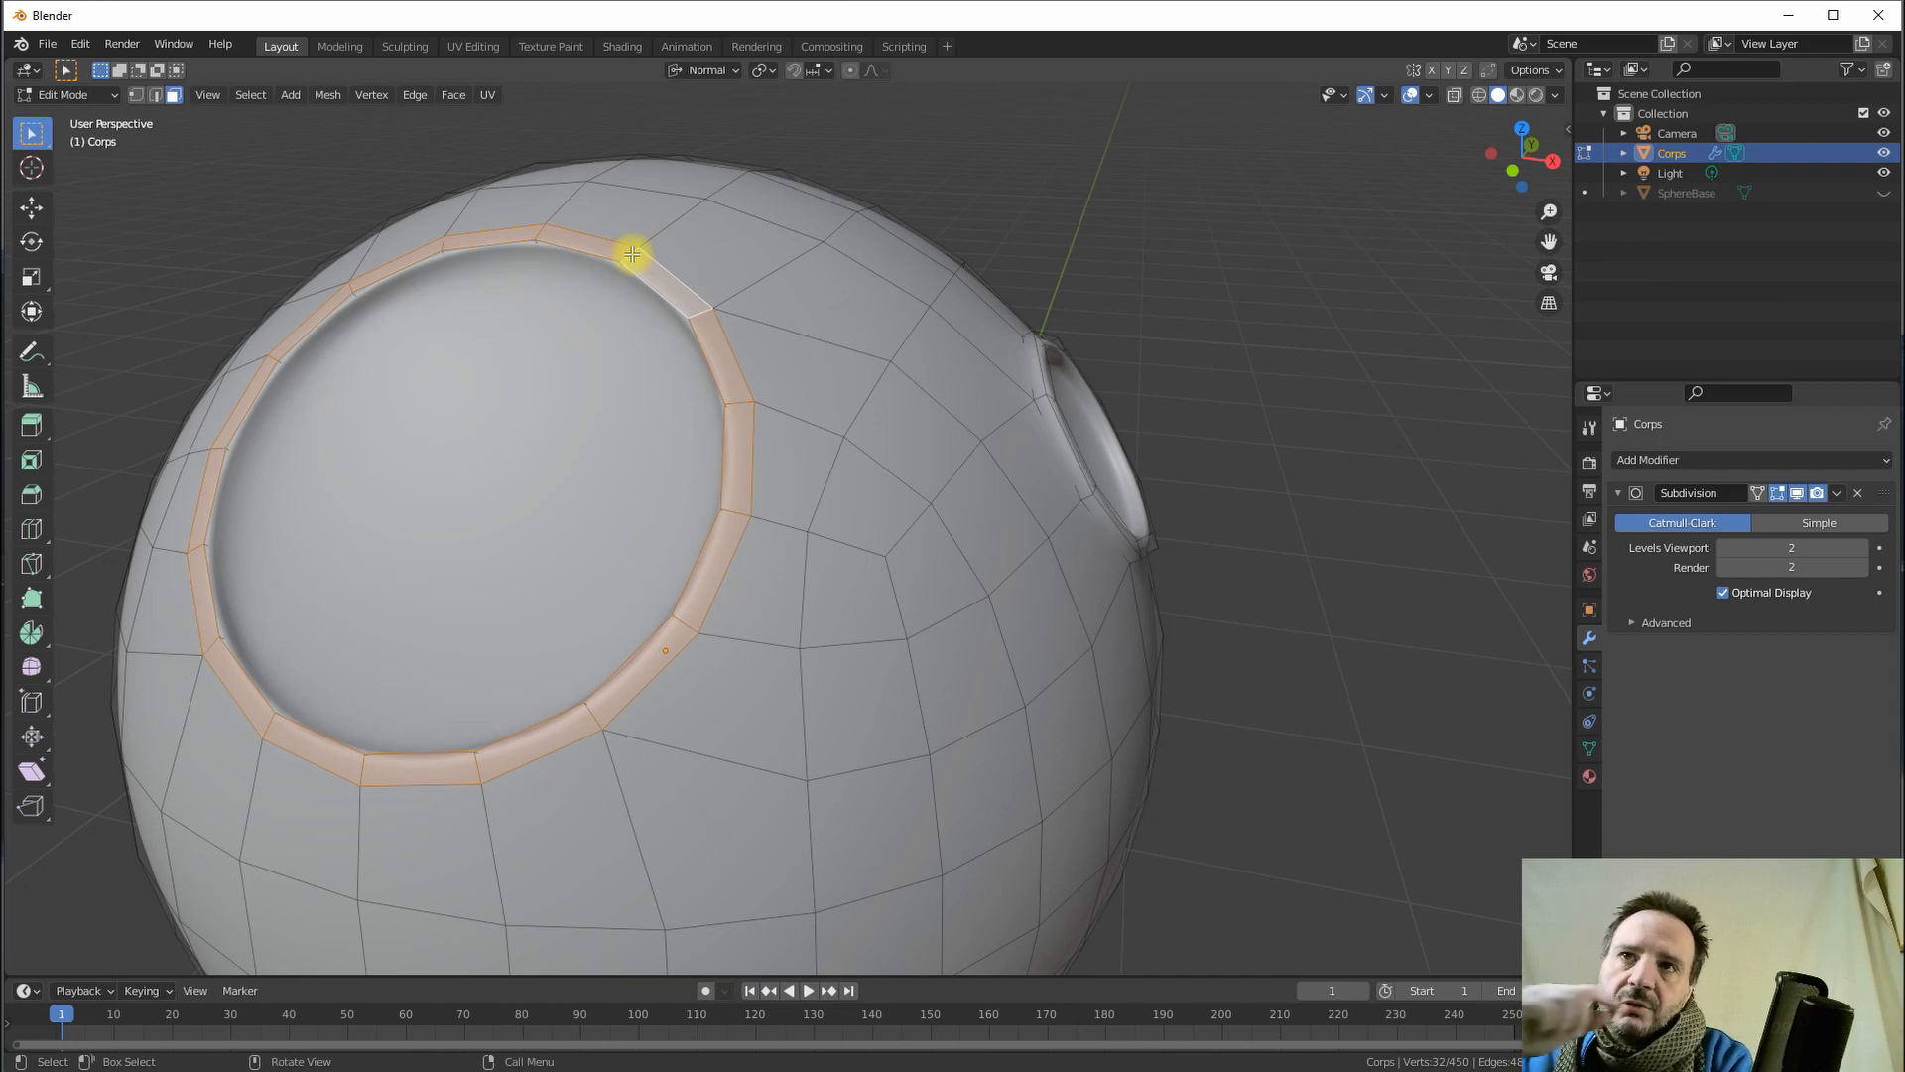
pyautogui.moveTo(560, 429); pyautogui.dragTo(575, 308, button='middle')
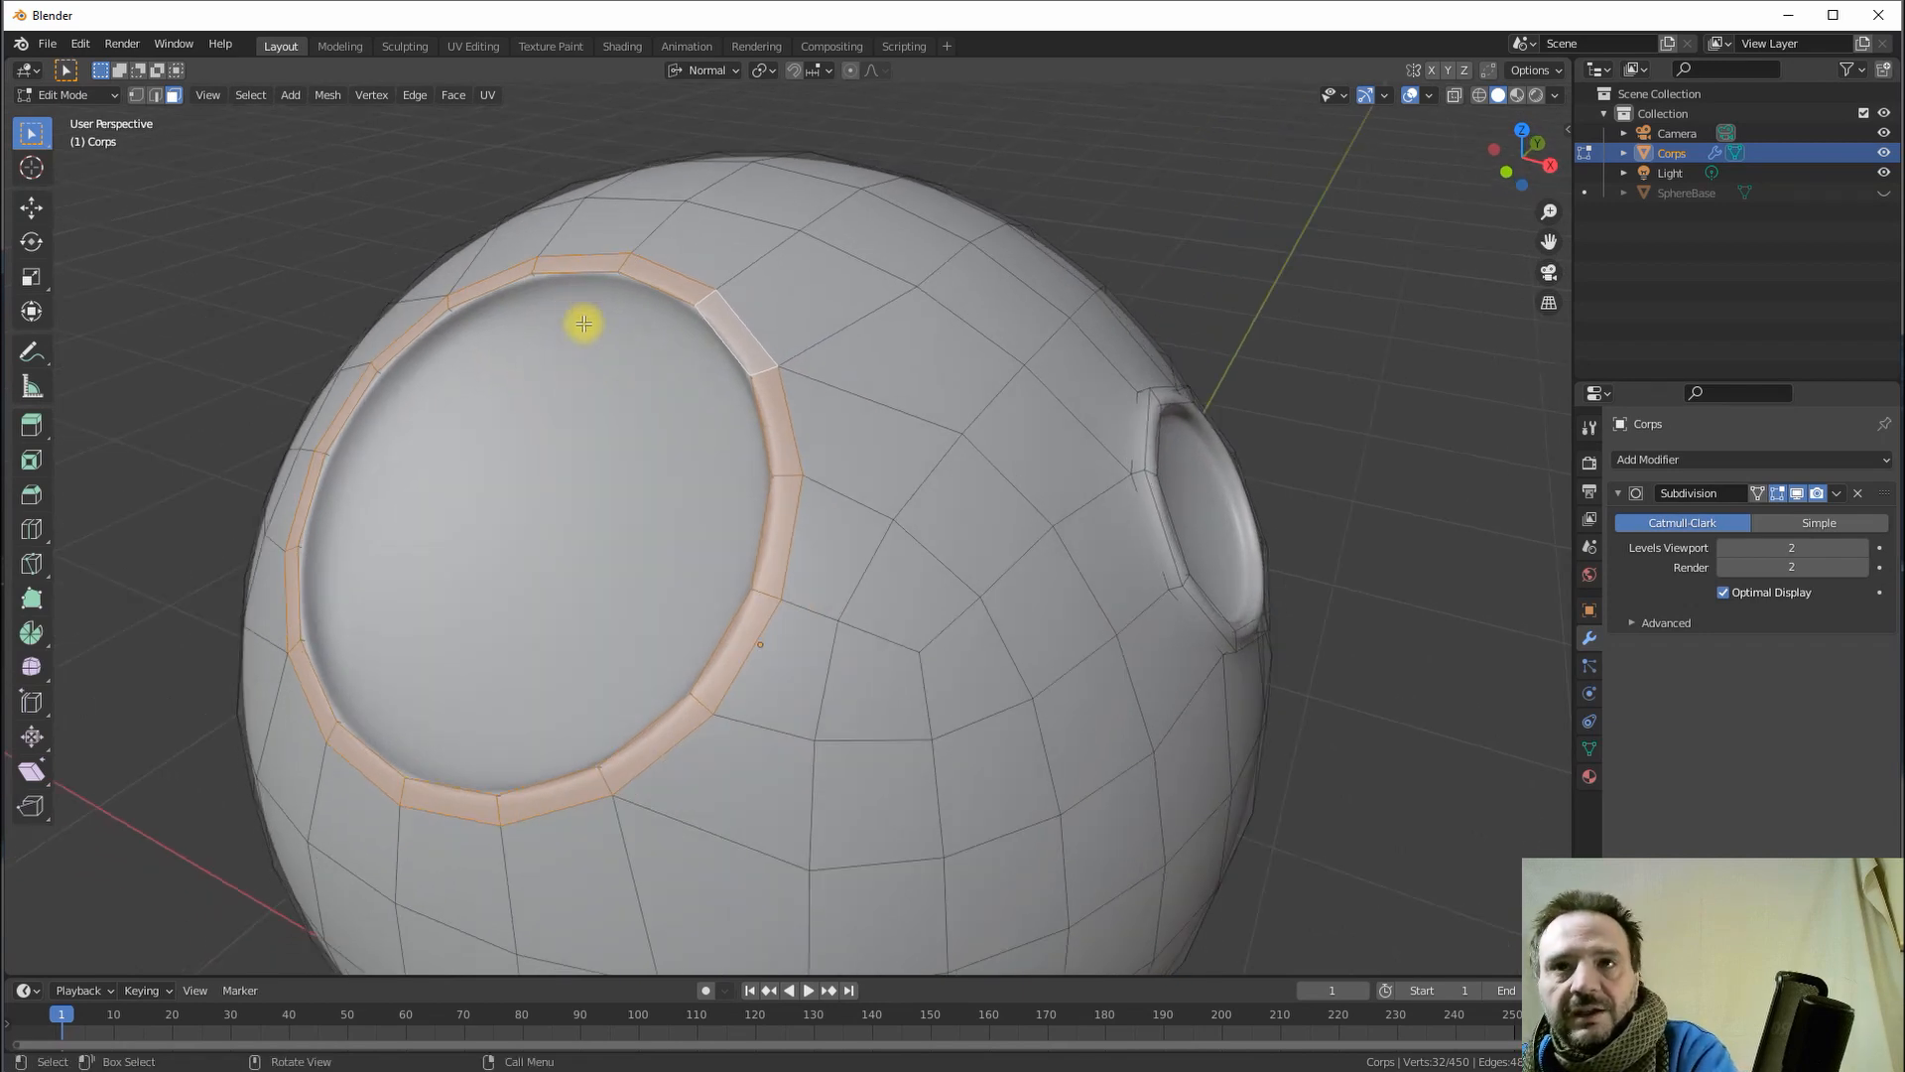
pyautogui.press('e')
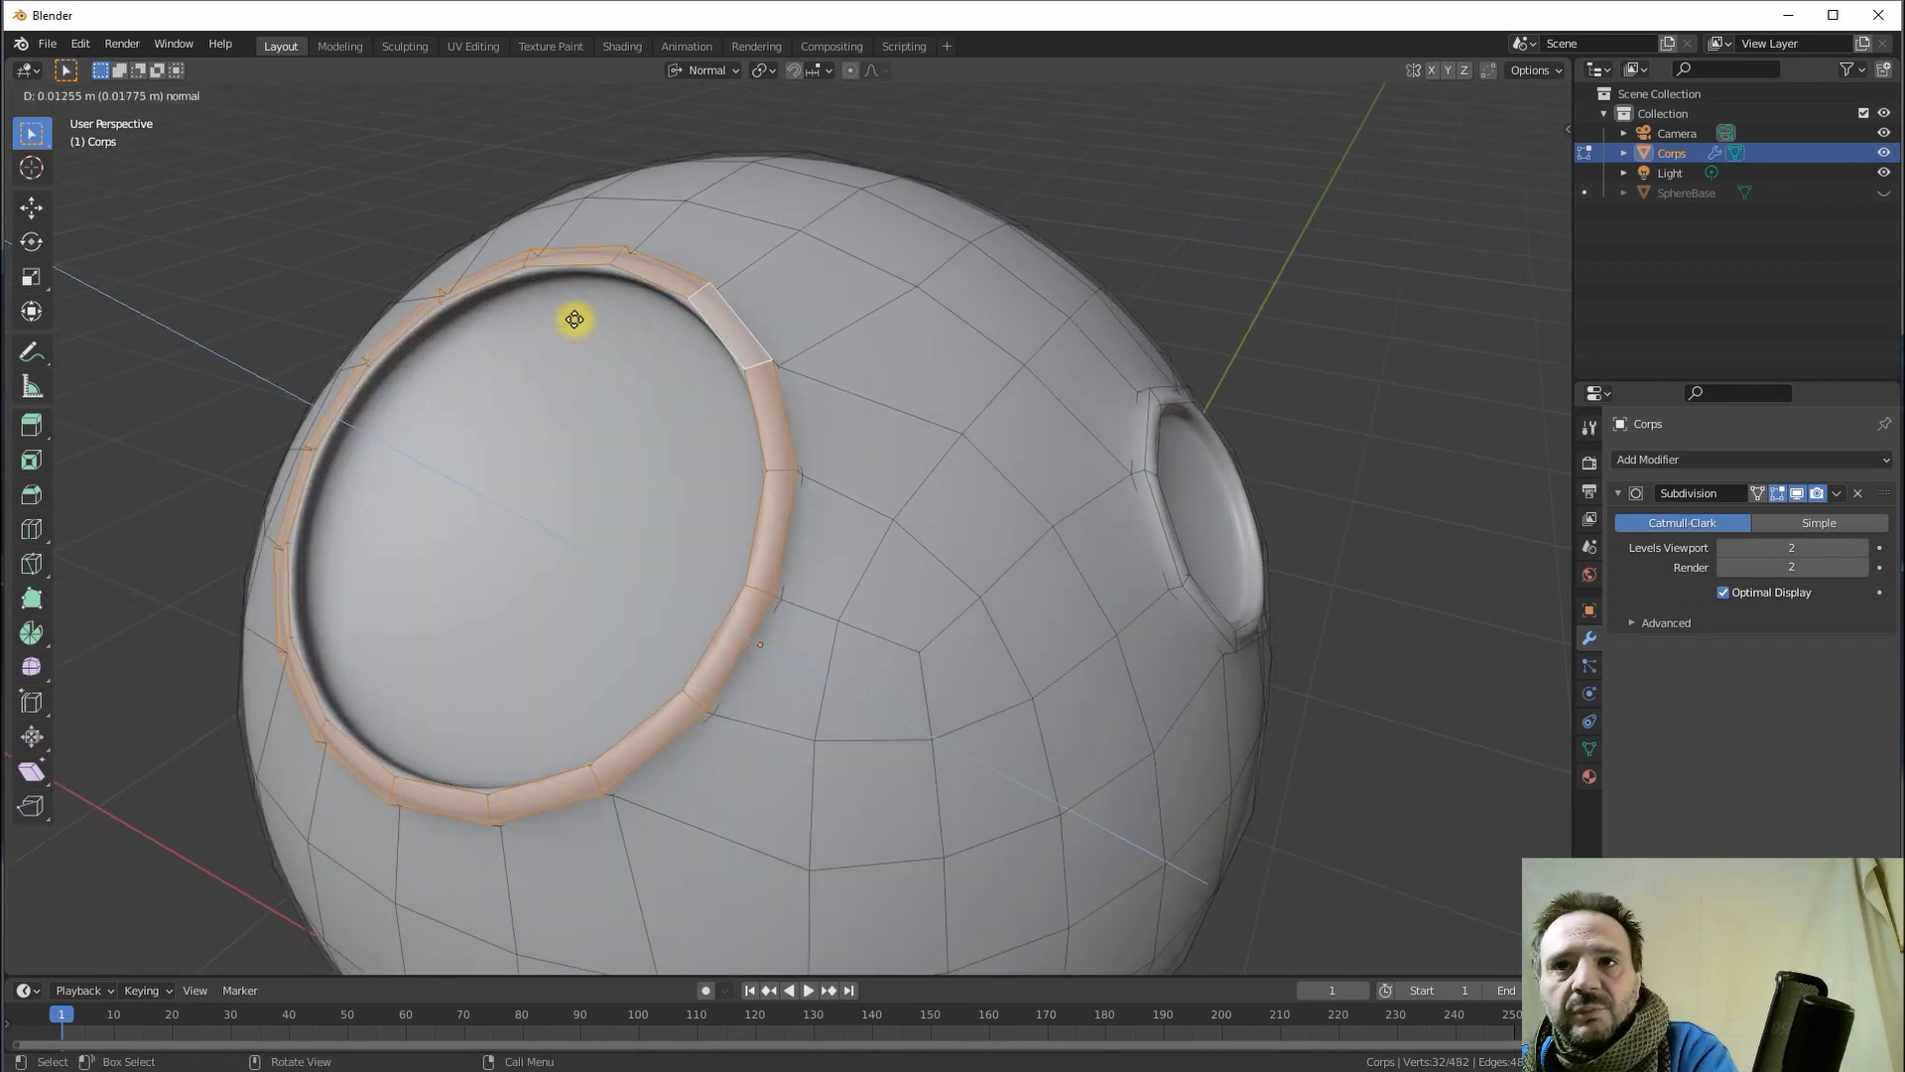
pyautogui.click(574, 318)
pyautogui.moveTo(570, 319); pyautogui.dragTo(638, 327, button='middle')
pyautogui.press('Tab')
pyautogui.scroll(-5, 656, 362)
pyautogui.moveTo(679, 401); pyautogui.dragTo(984, 474, button='middle')
pyautogui.scroll(-3, 672, 460)
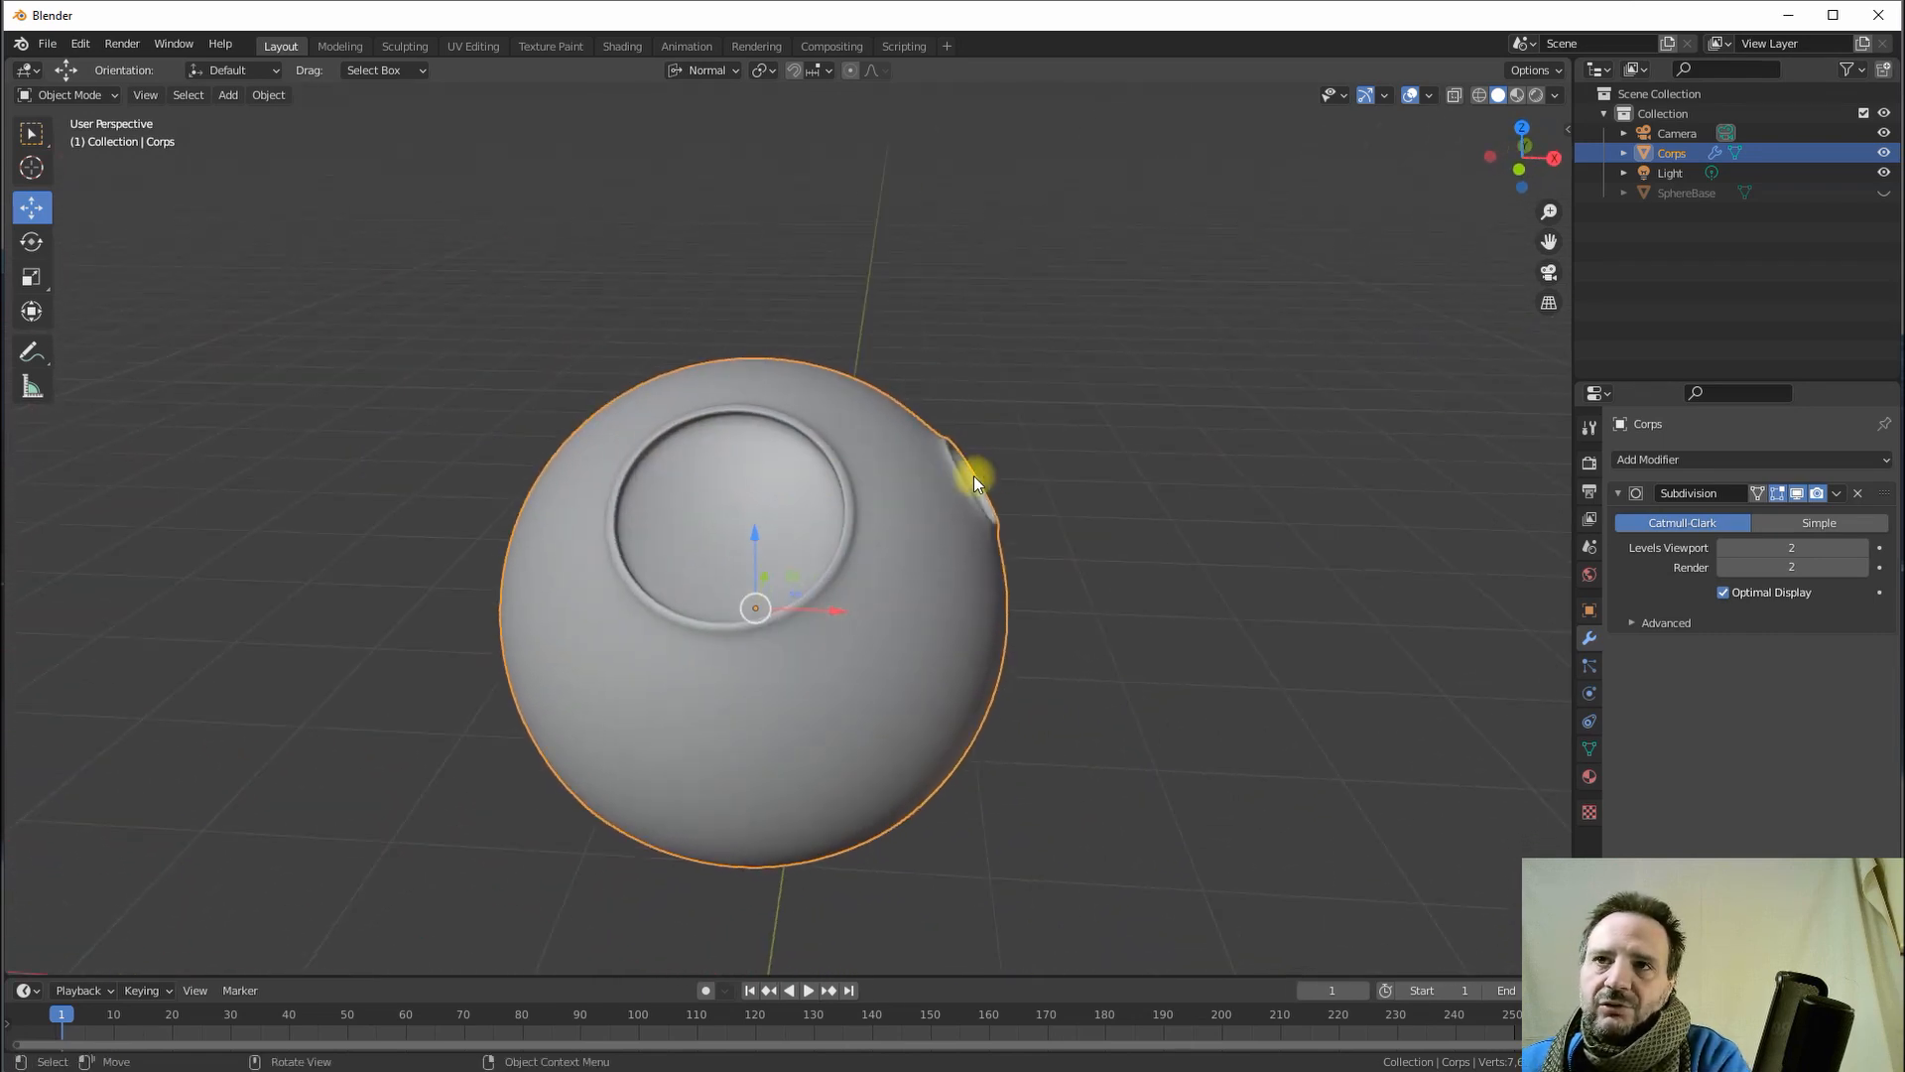
pyautogui.moveTo(557, 509); pyautogui.dragTo(550, 508, button='middle')
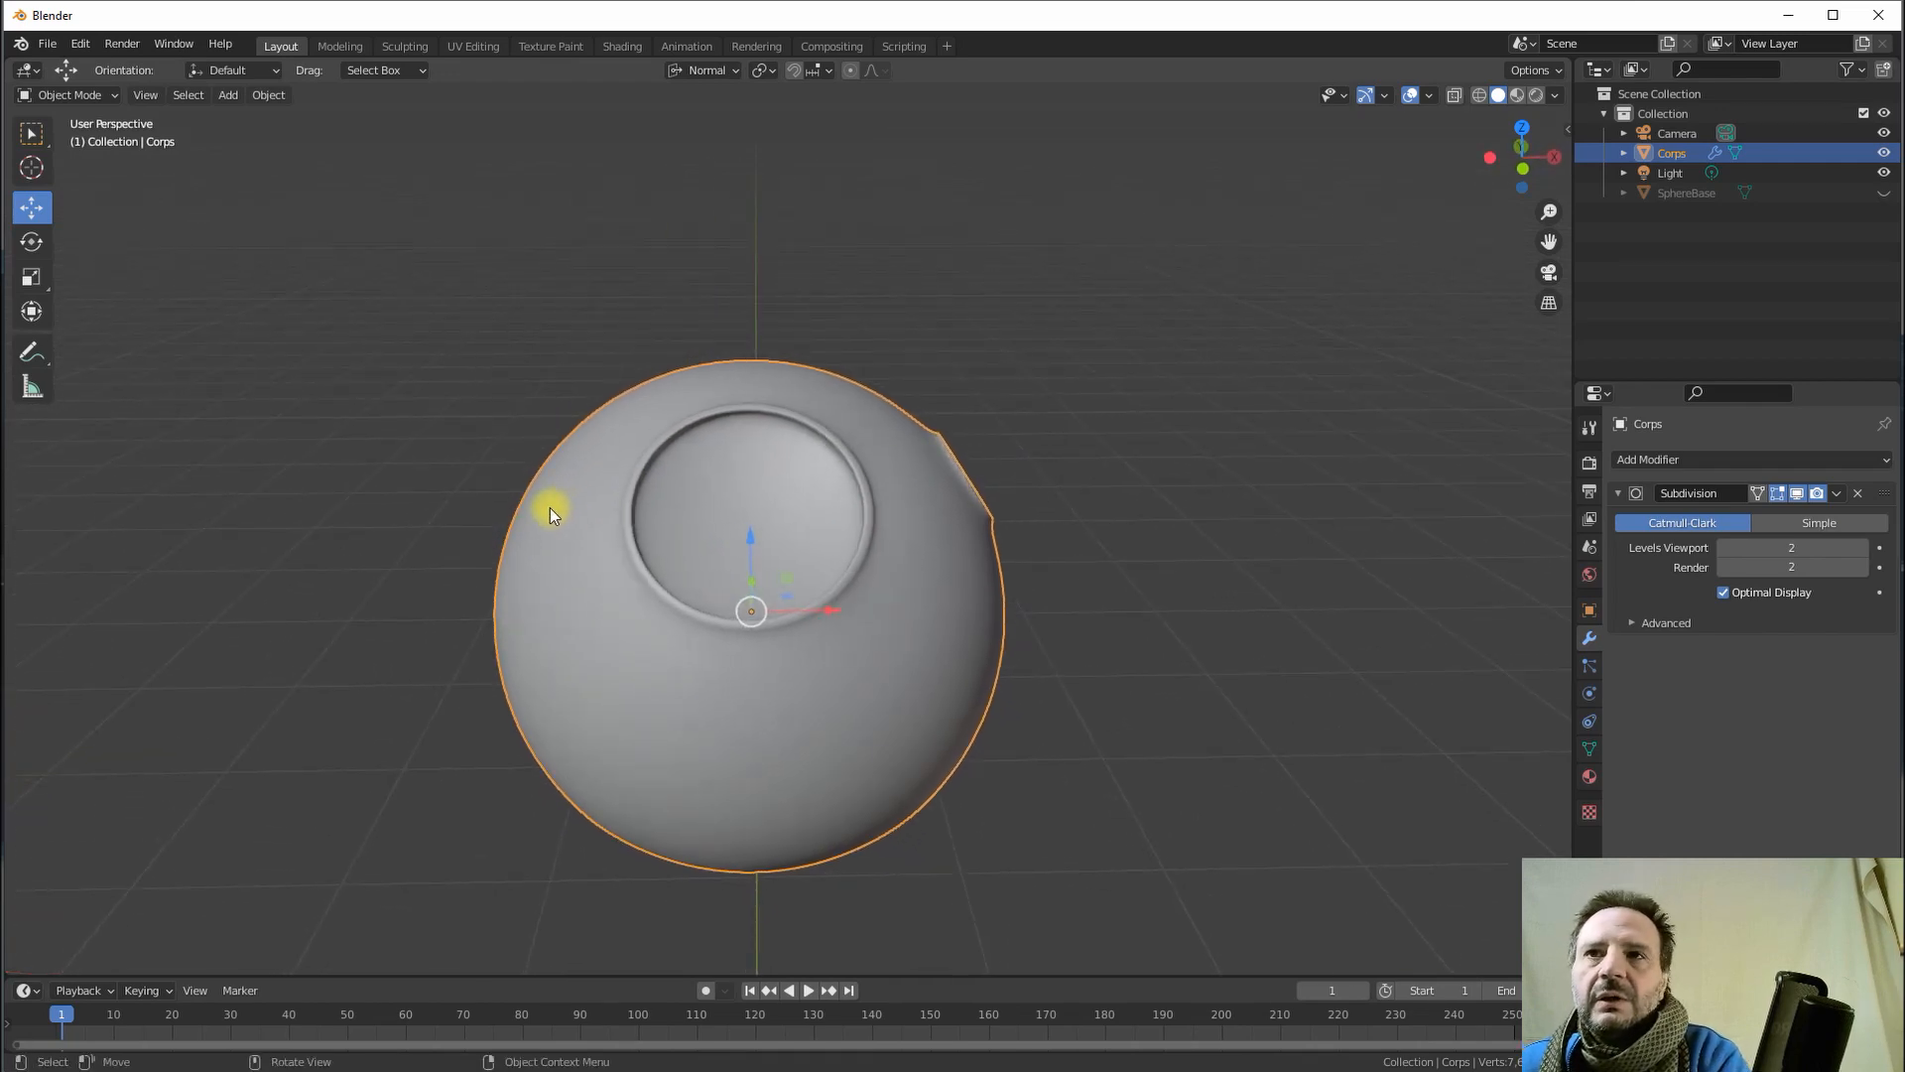
pyautogui.moveTo(549, 508); pyautogui.dragTo(640, 472, button='middle')
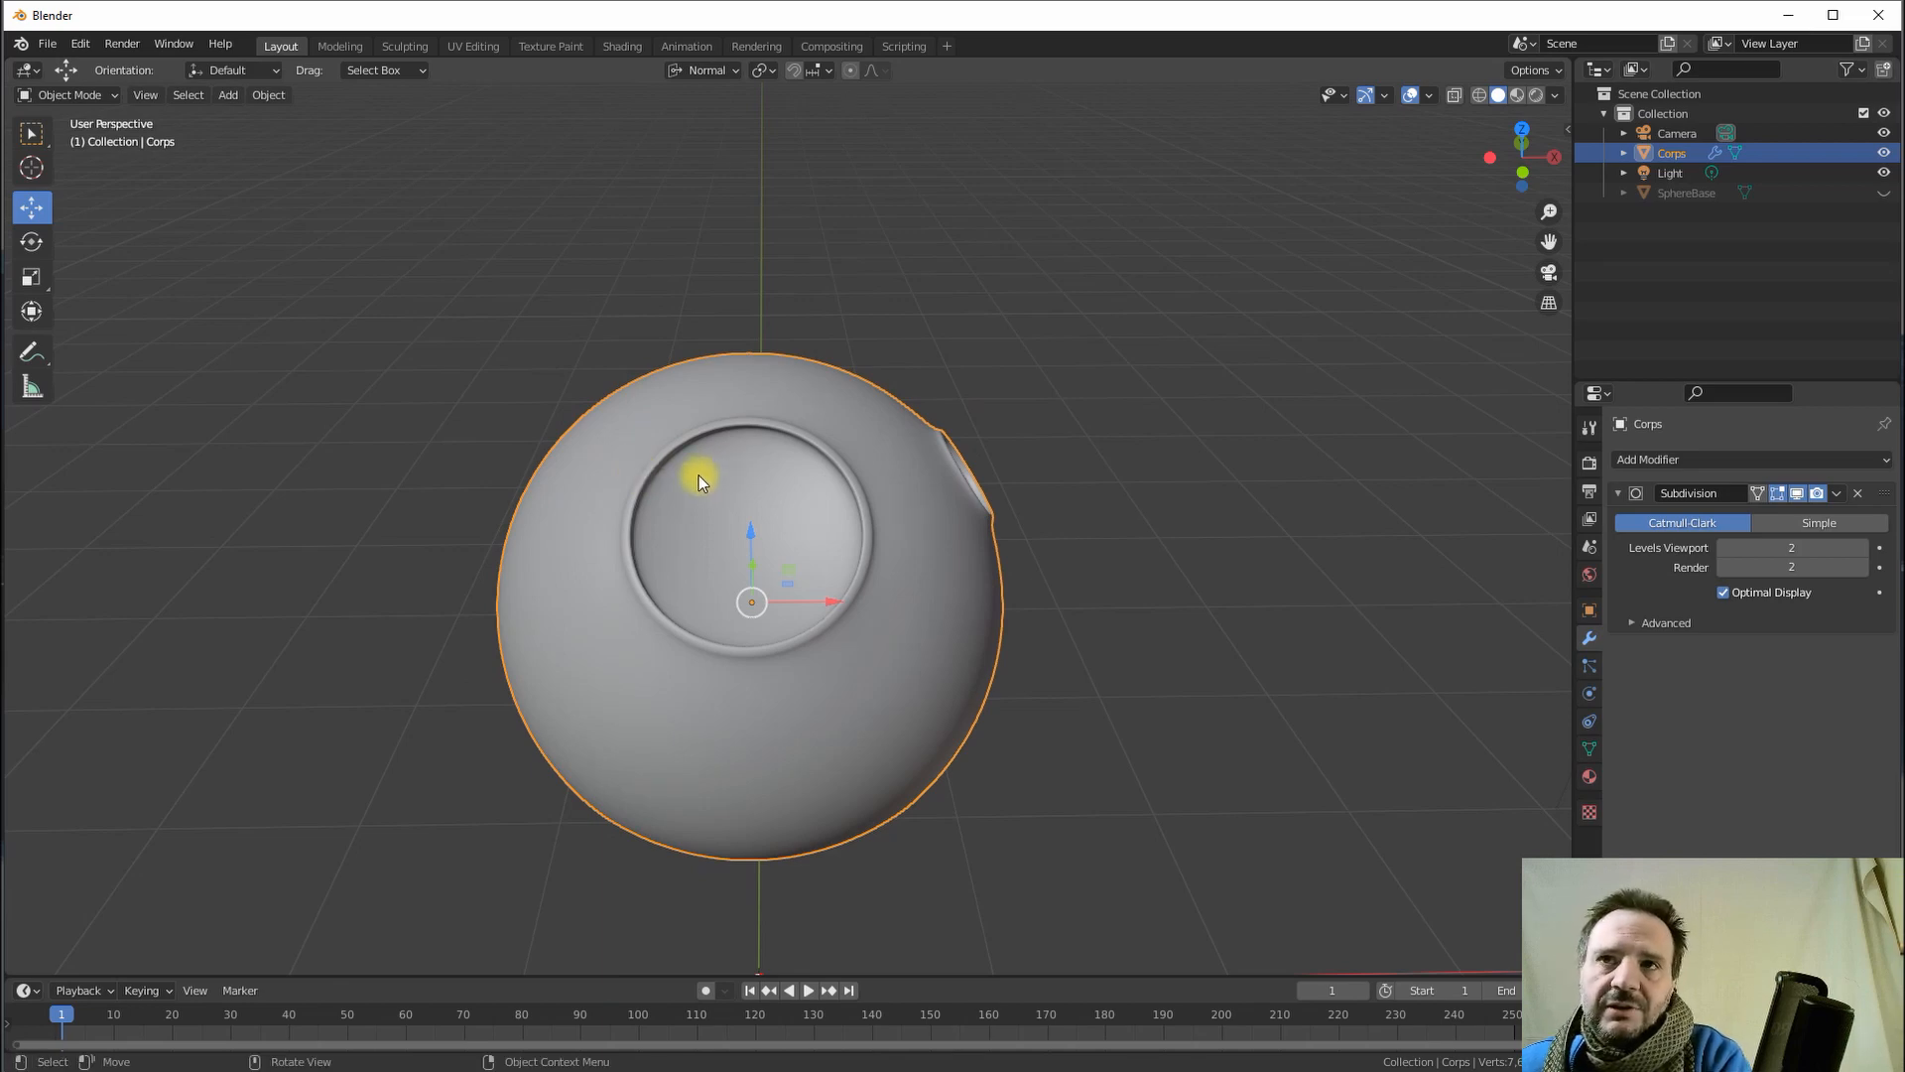
# - Turn on X-ray in Edit Mode and delete all faces of the body half that has no side recess
pyautogui.press('Tab')
pyautogui.moveTo(854, 352); pyautogui.dragTo(497, 234, button='middle')
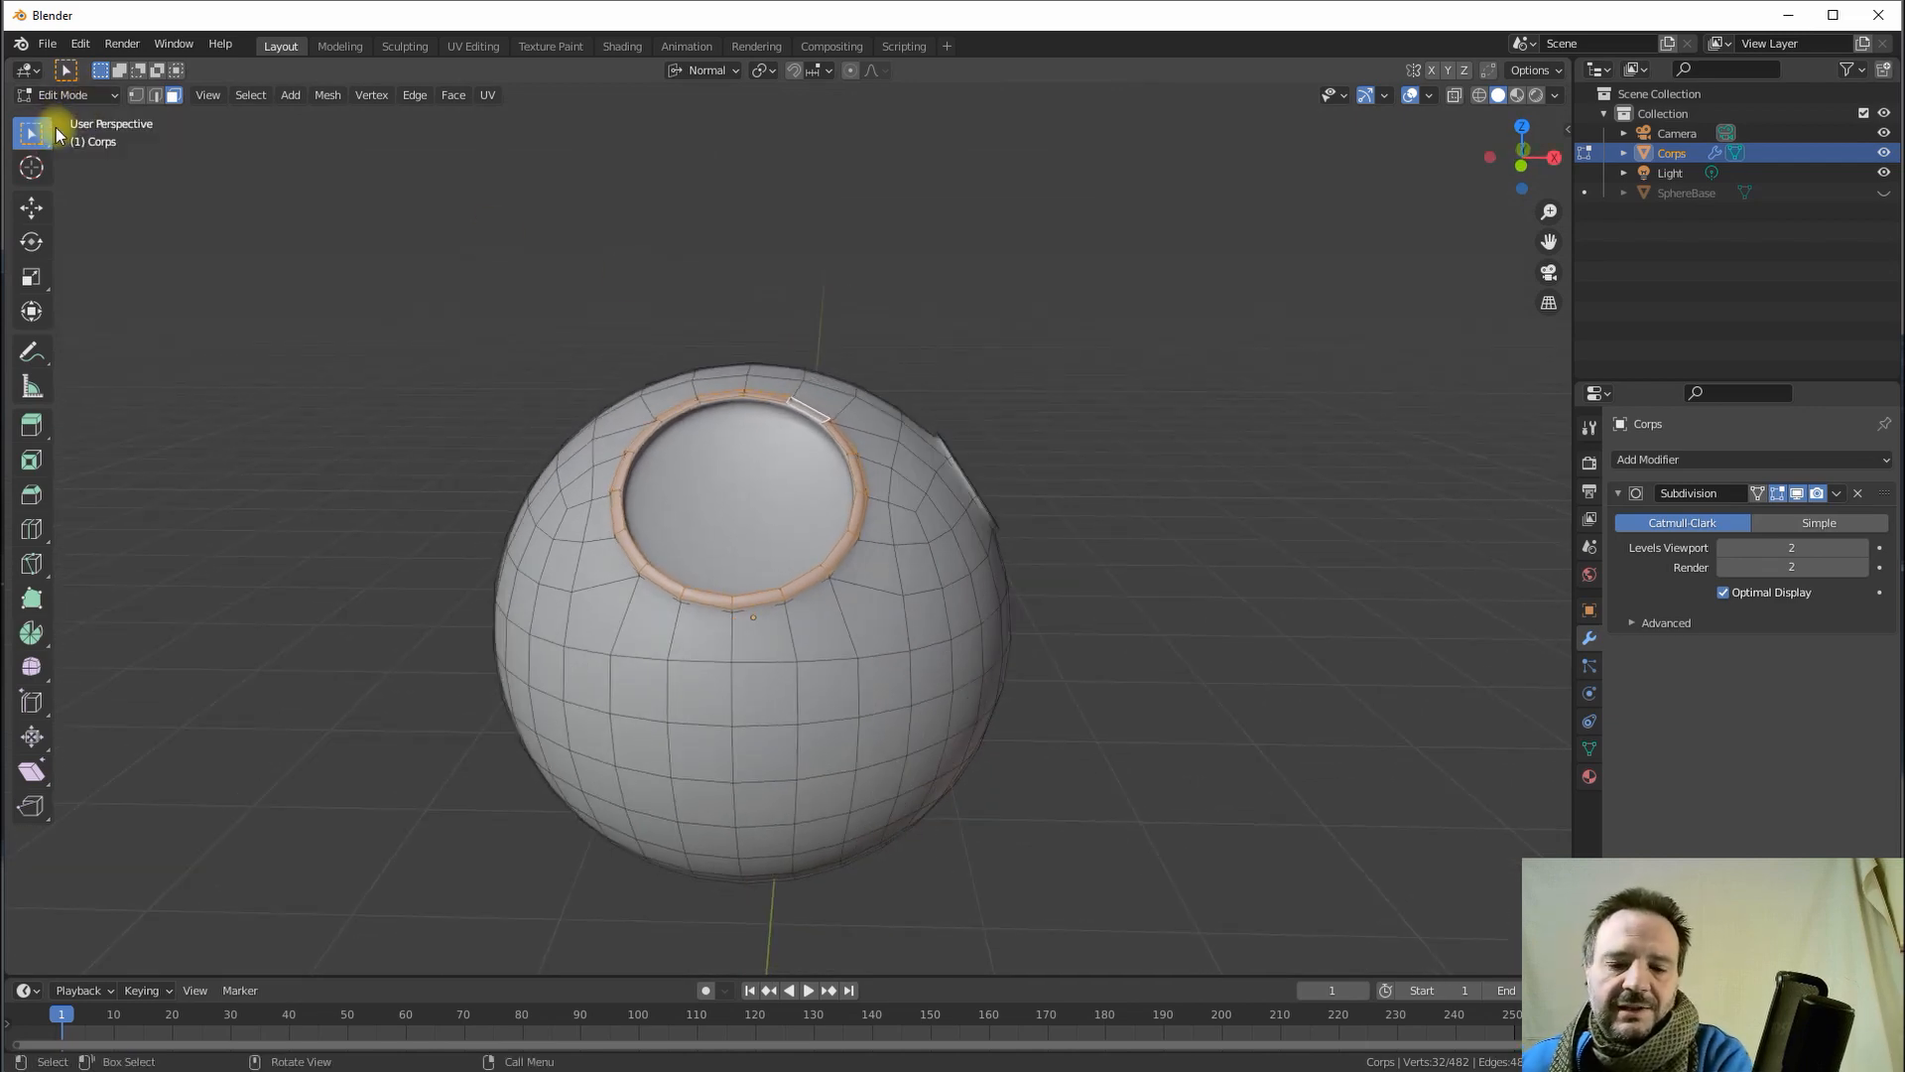
pyautogui.moveTo(727, 307); pyautogui.dragTo(745, 307, button='middle')
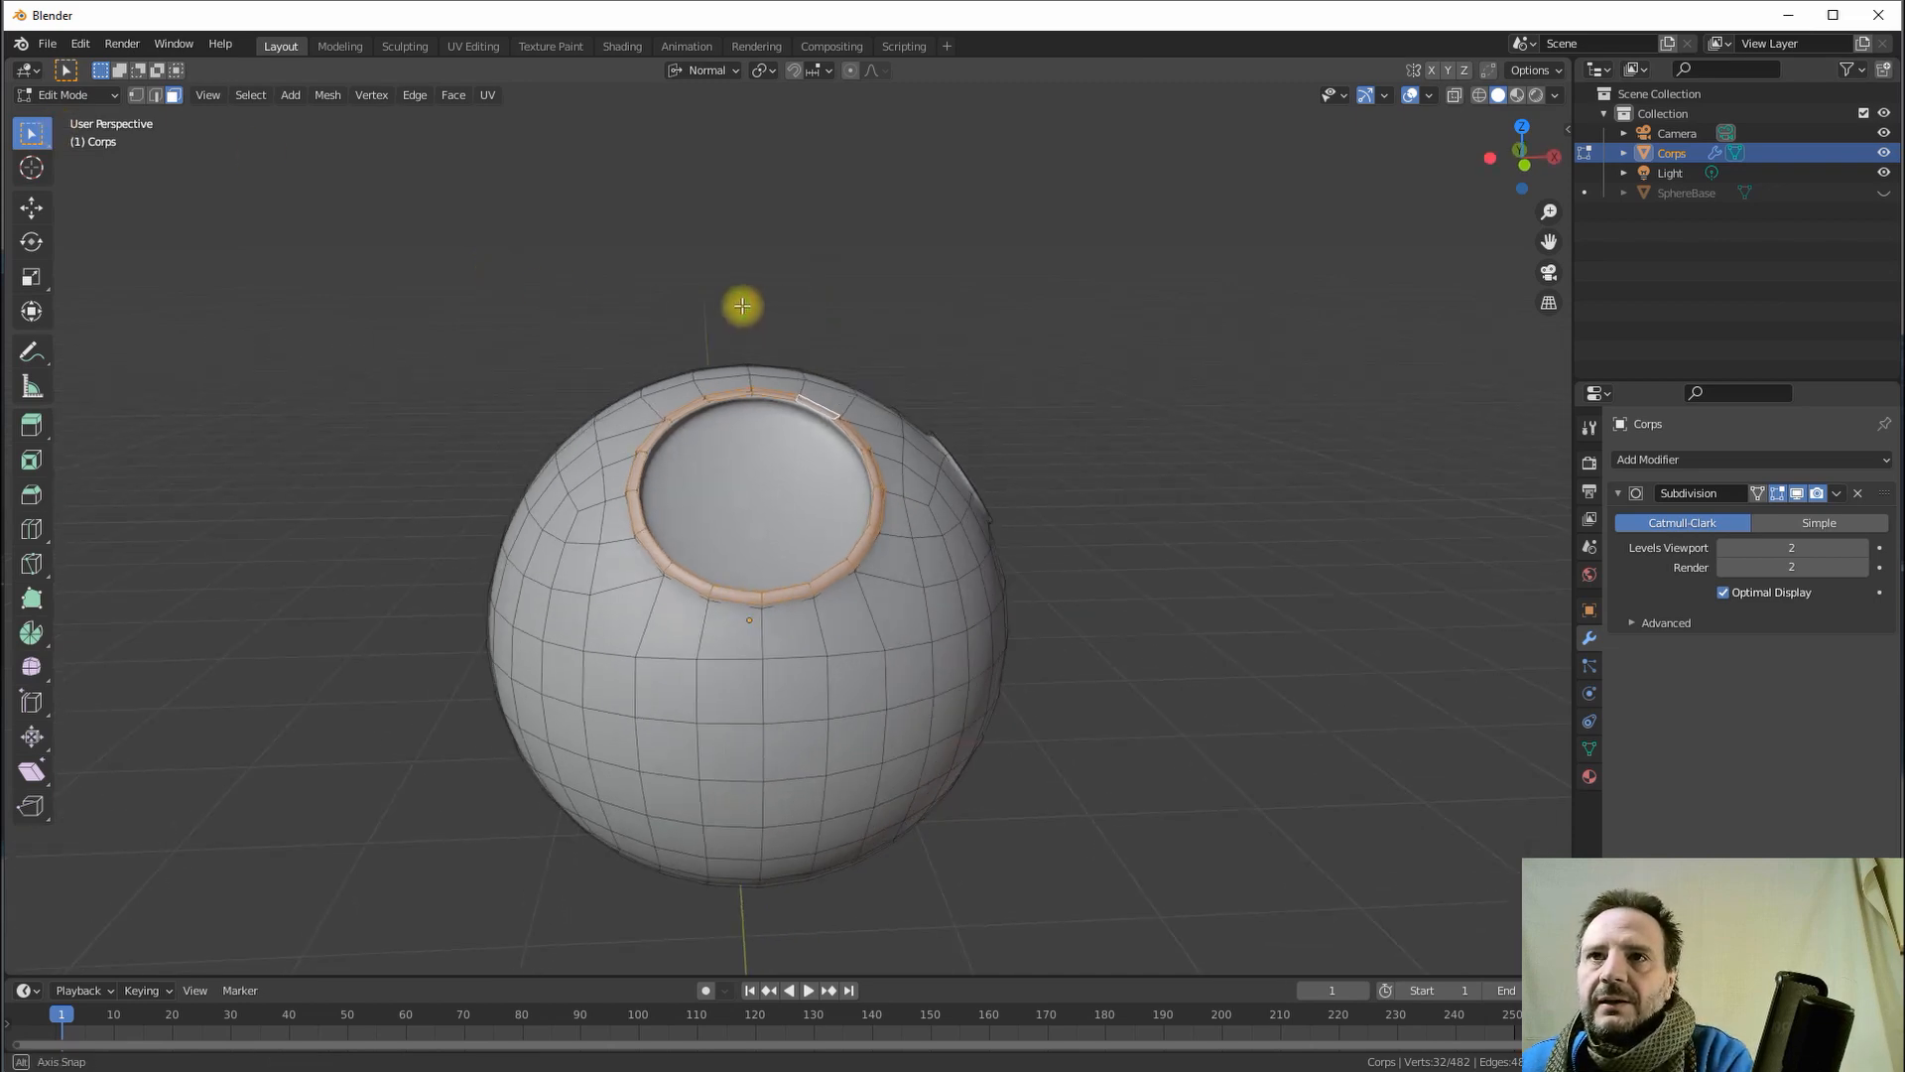
pyautogui.click(1455, 96)
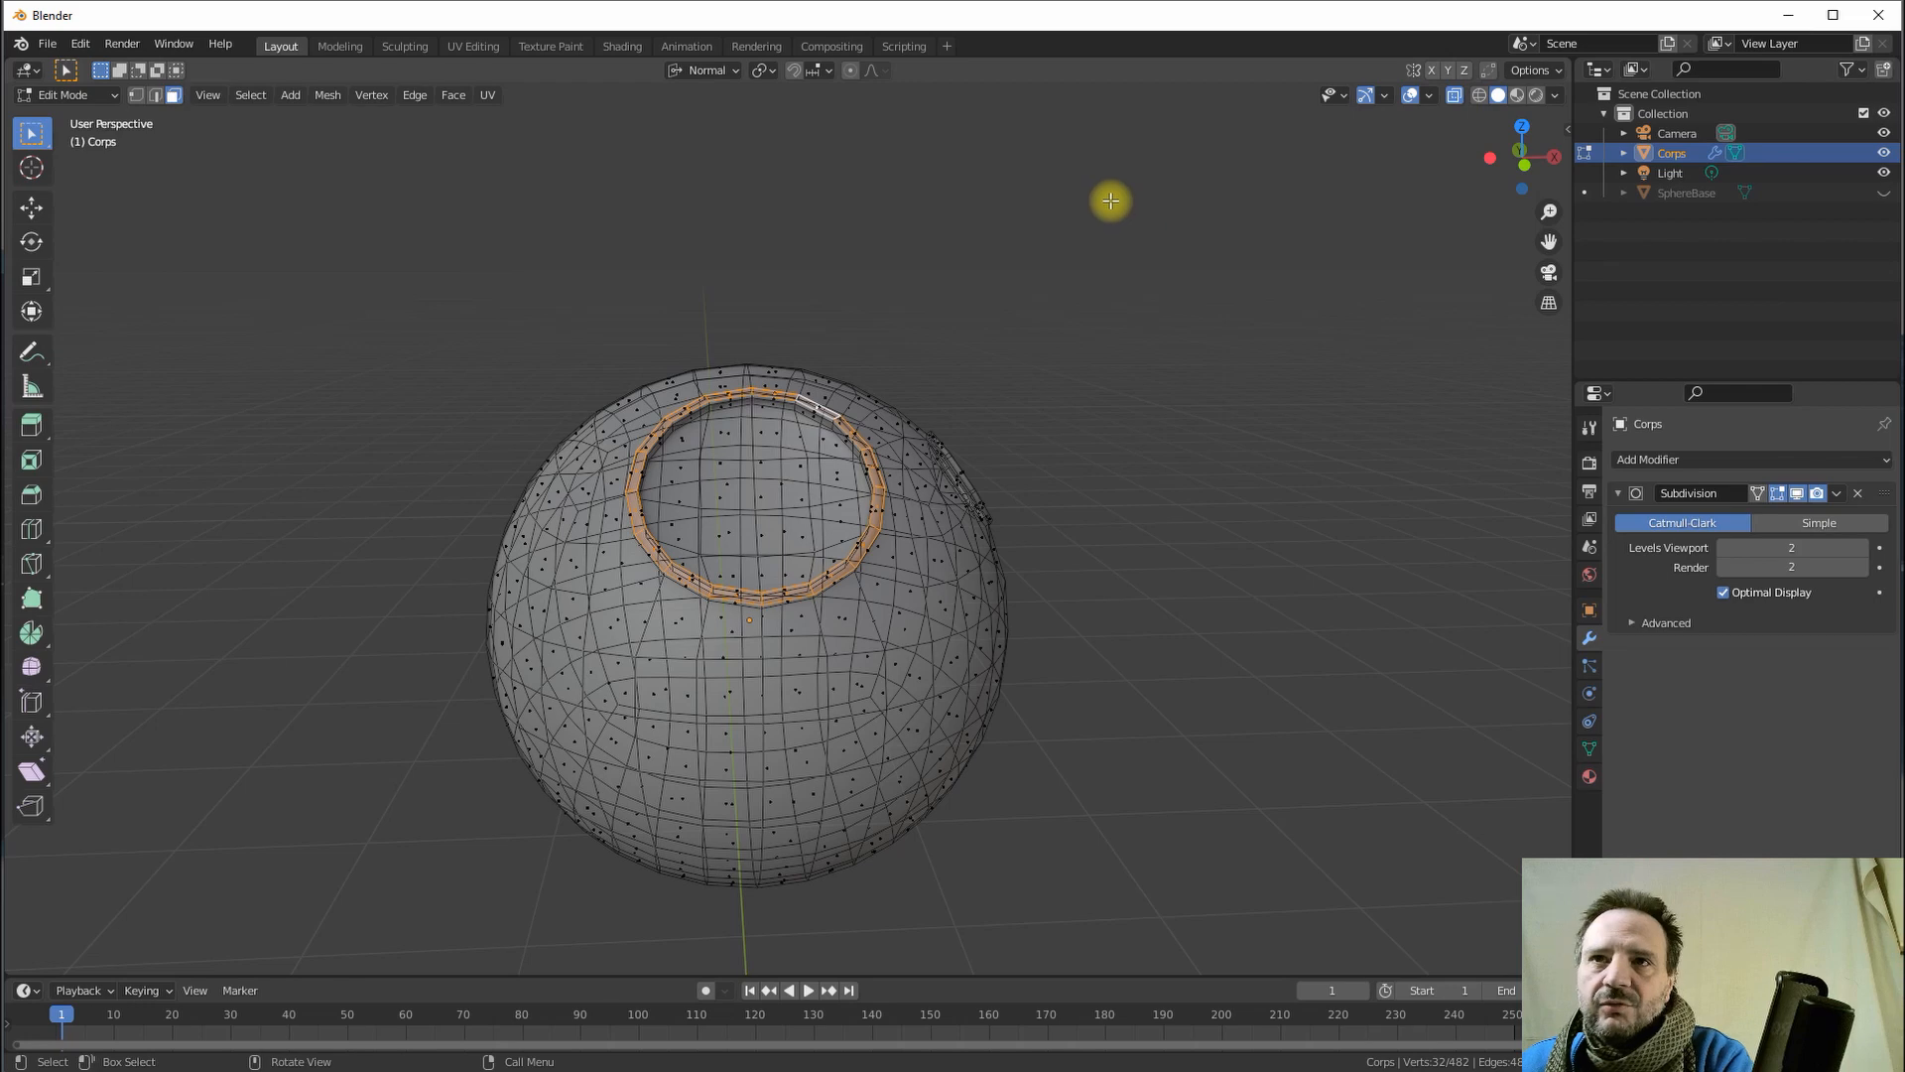
pyautogui.moveTo(876, 242); pyautogui.dragTo(871, 240, button='middle')
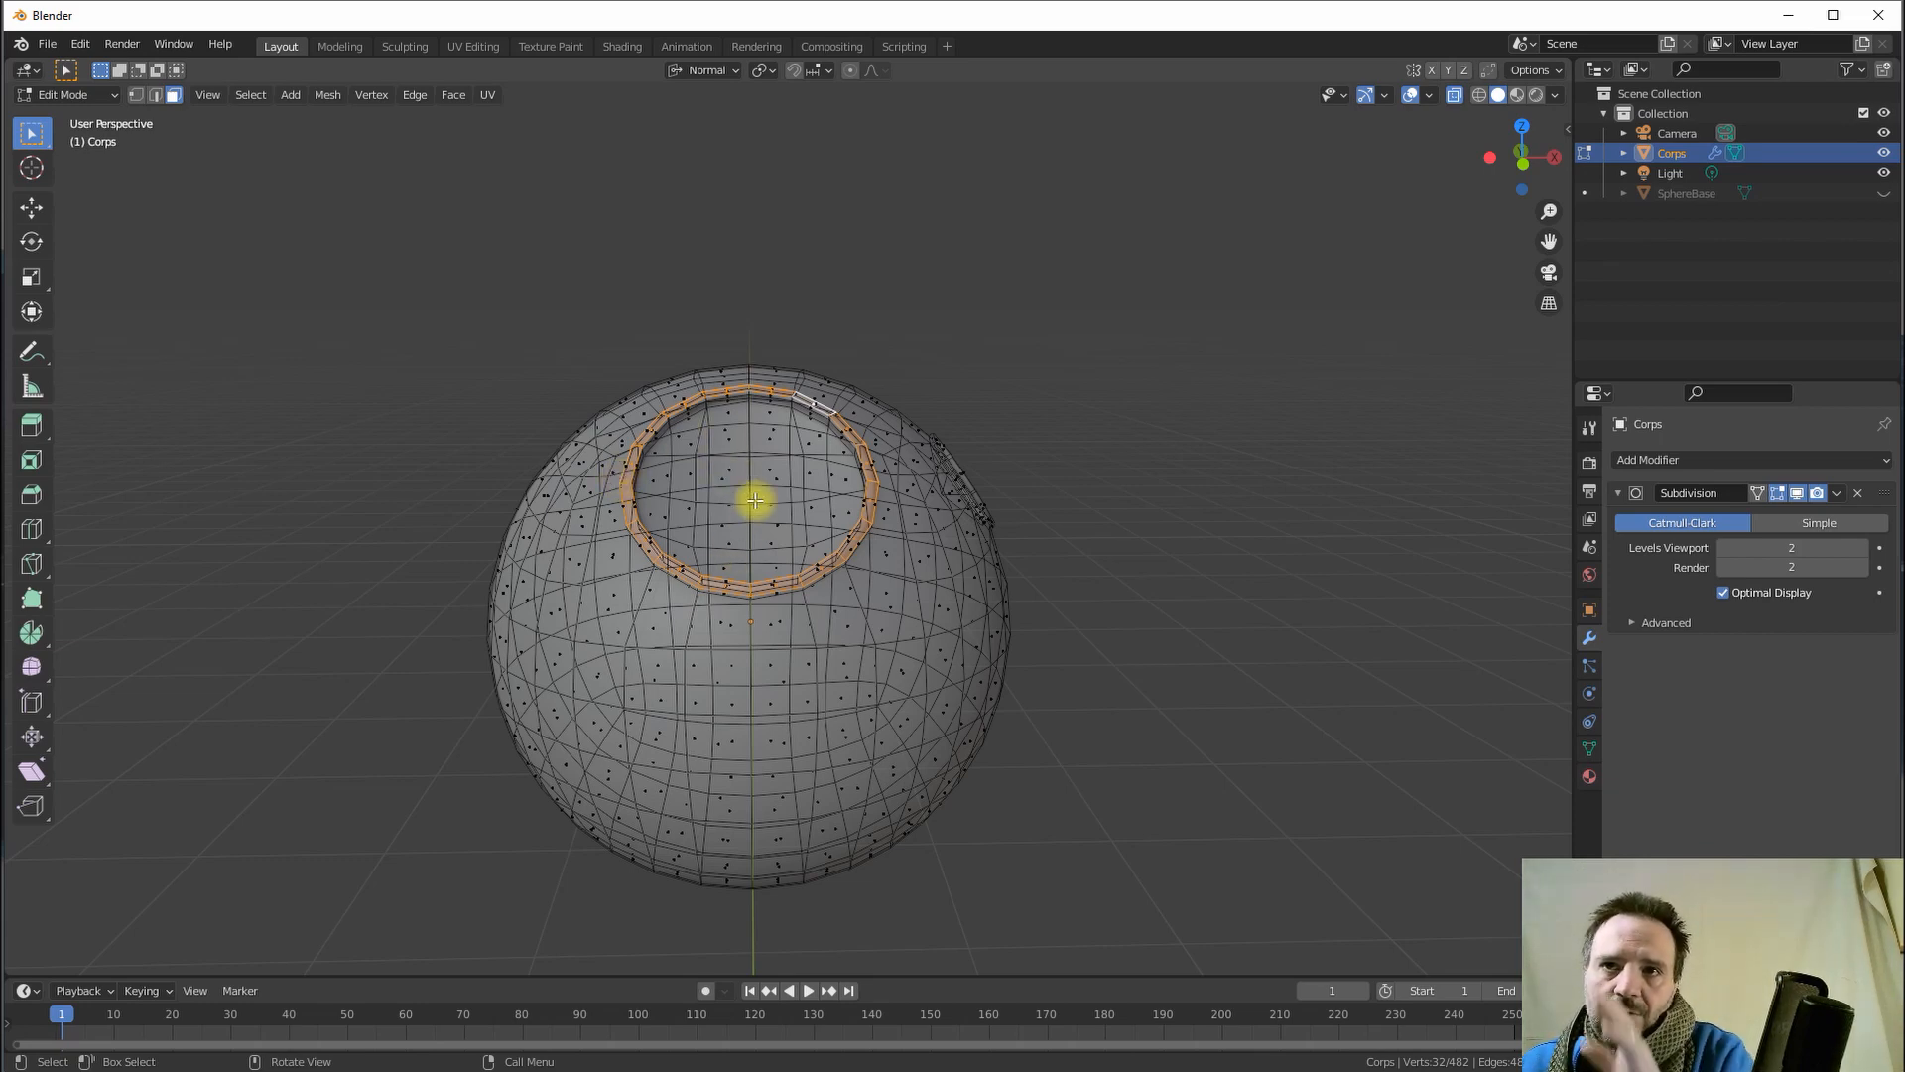
pyautogui.moveTo(287, 242); pyautogui.dragTo(744, 1037)
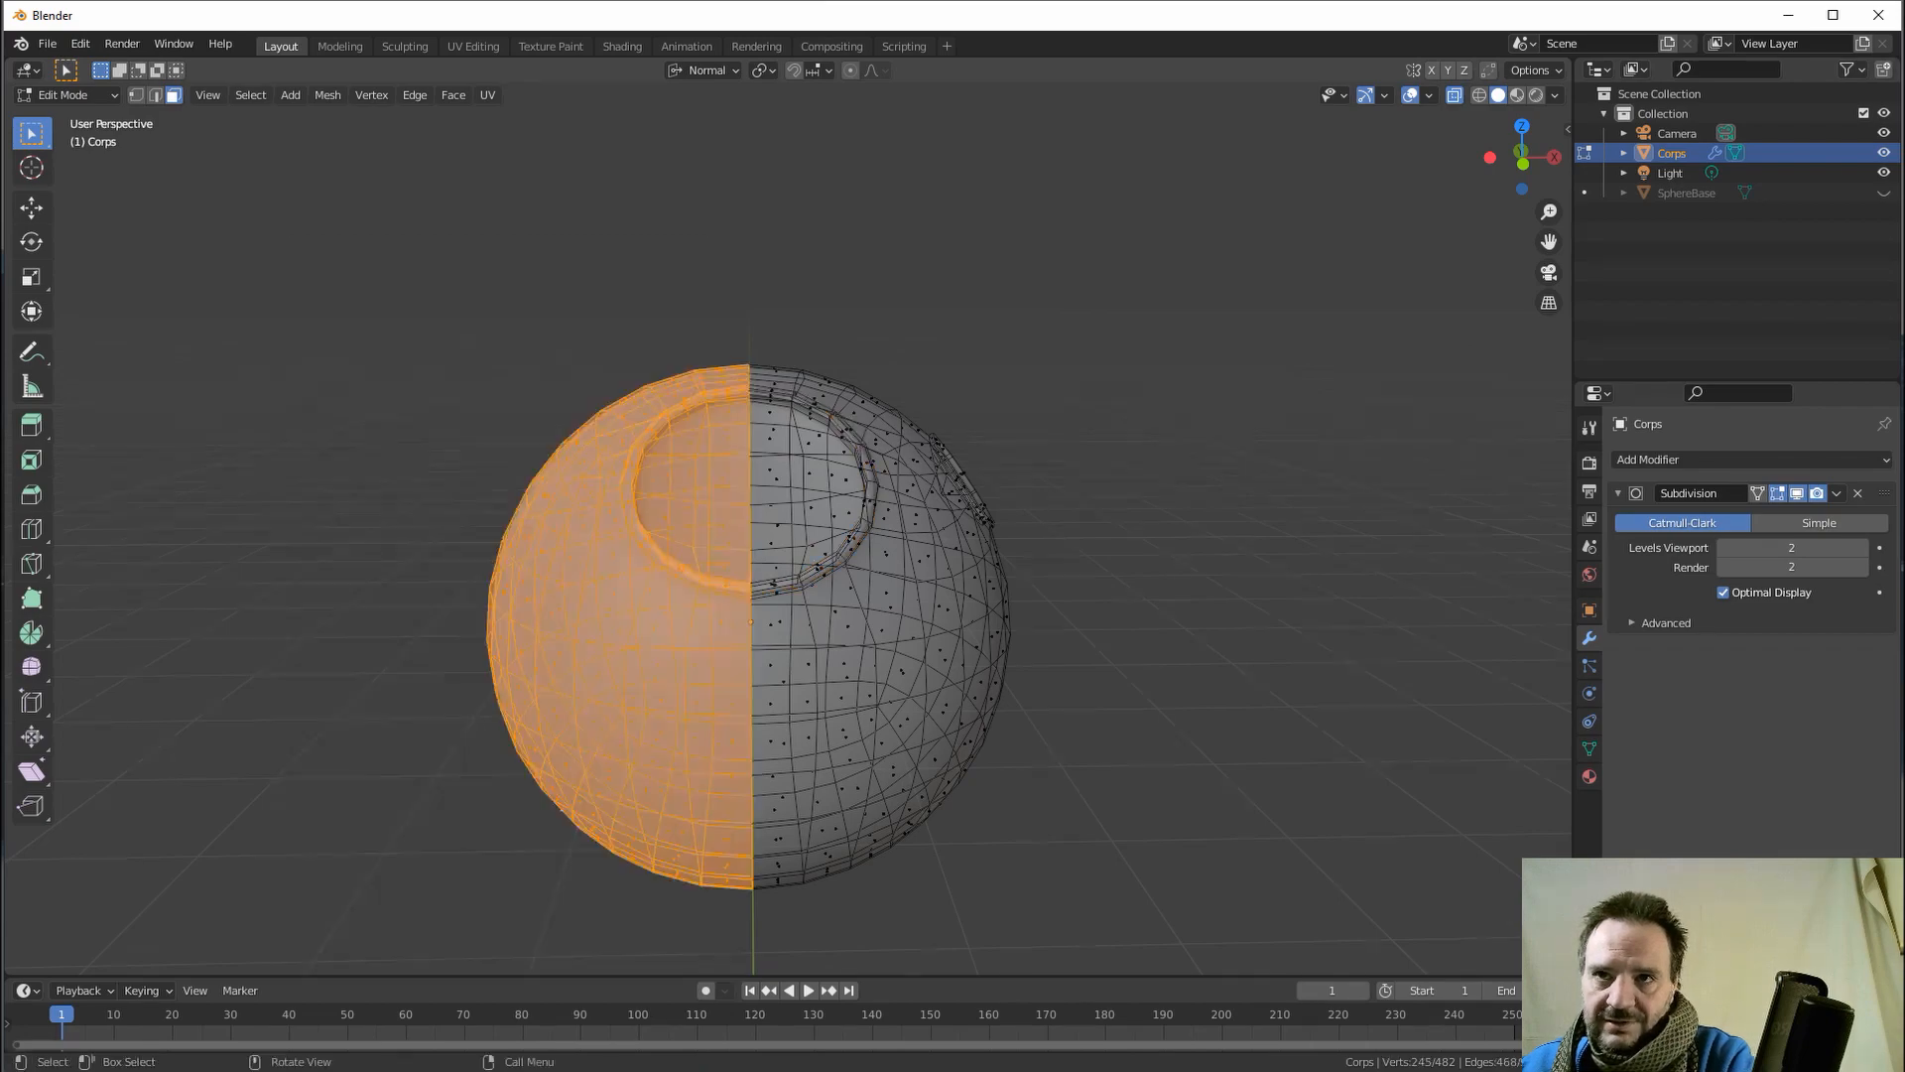
pyautogui.moveTo(715, 731); pyautogui.dragTo(663, 690, button='middle')
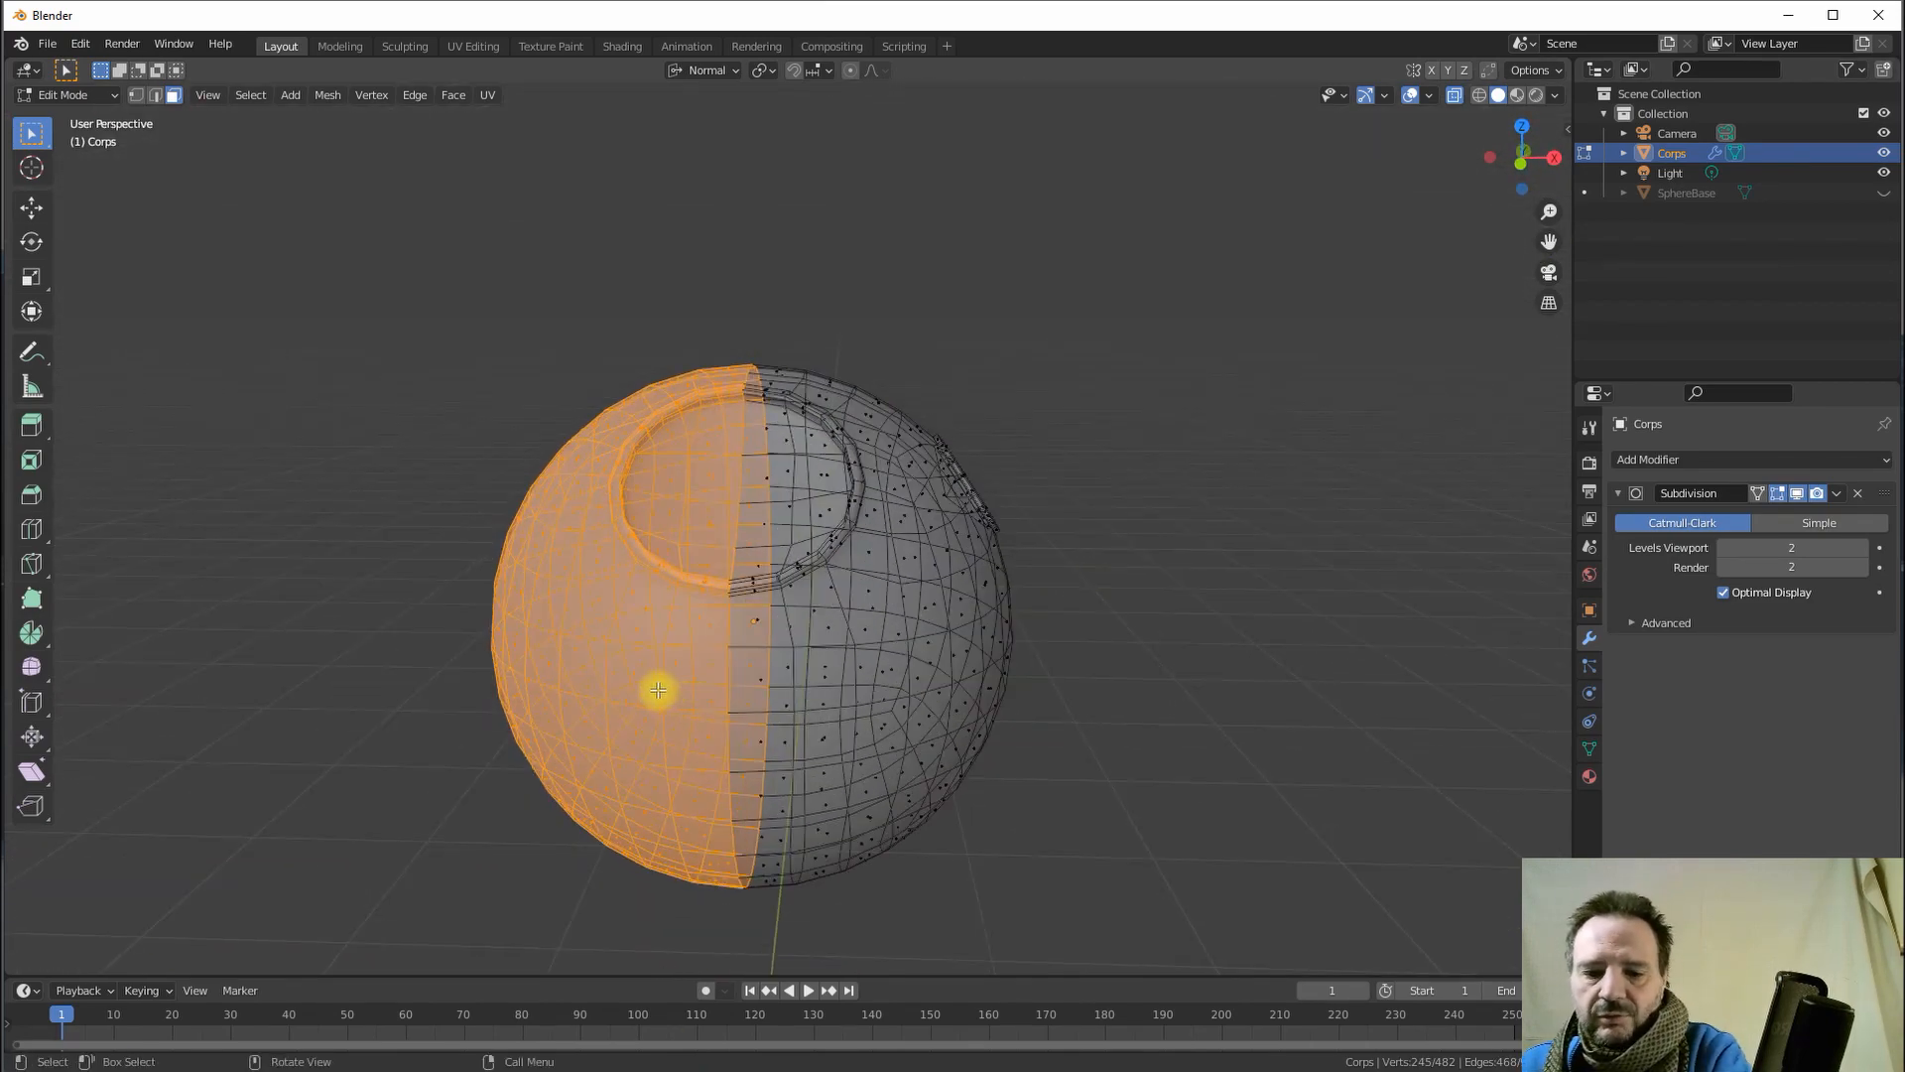
pyautogui.press('x')
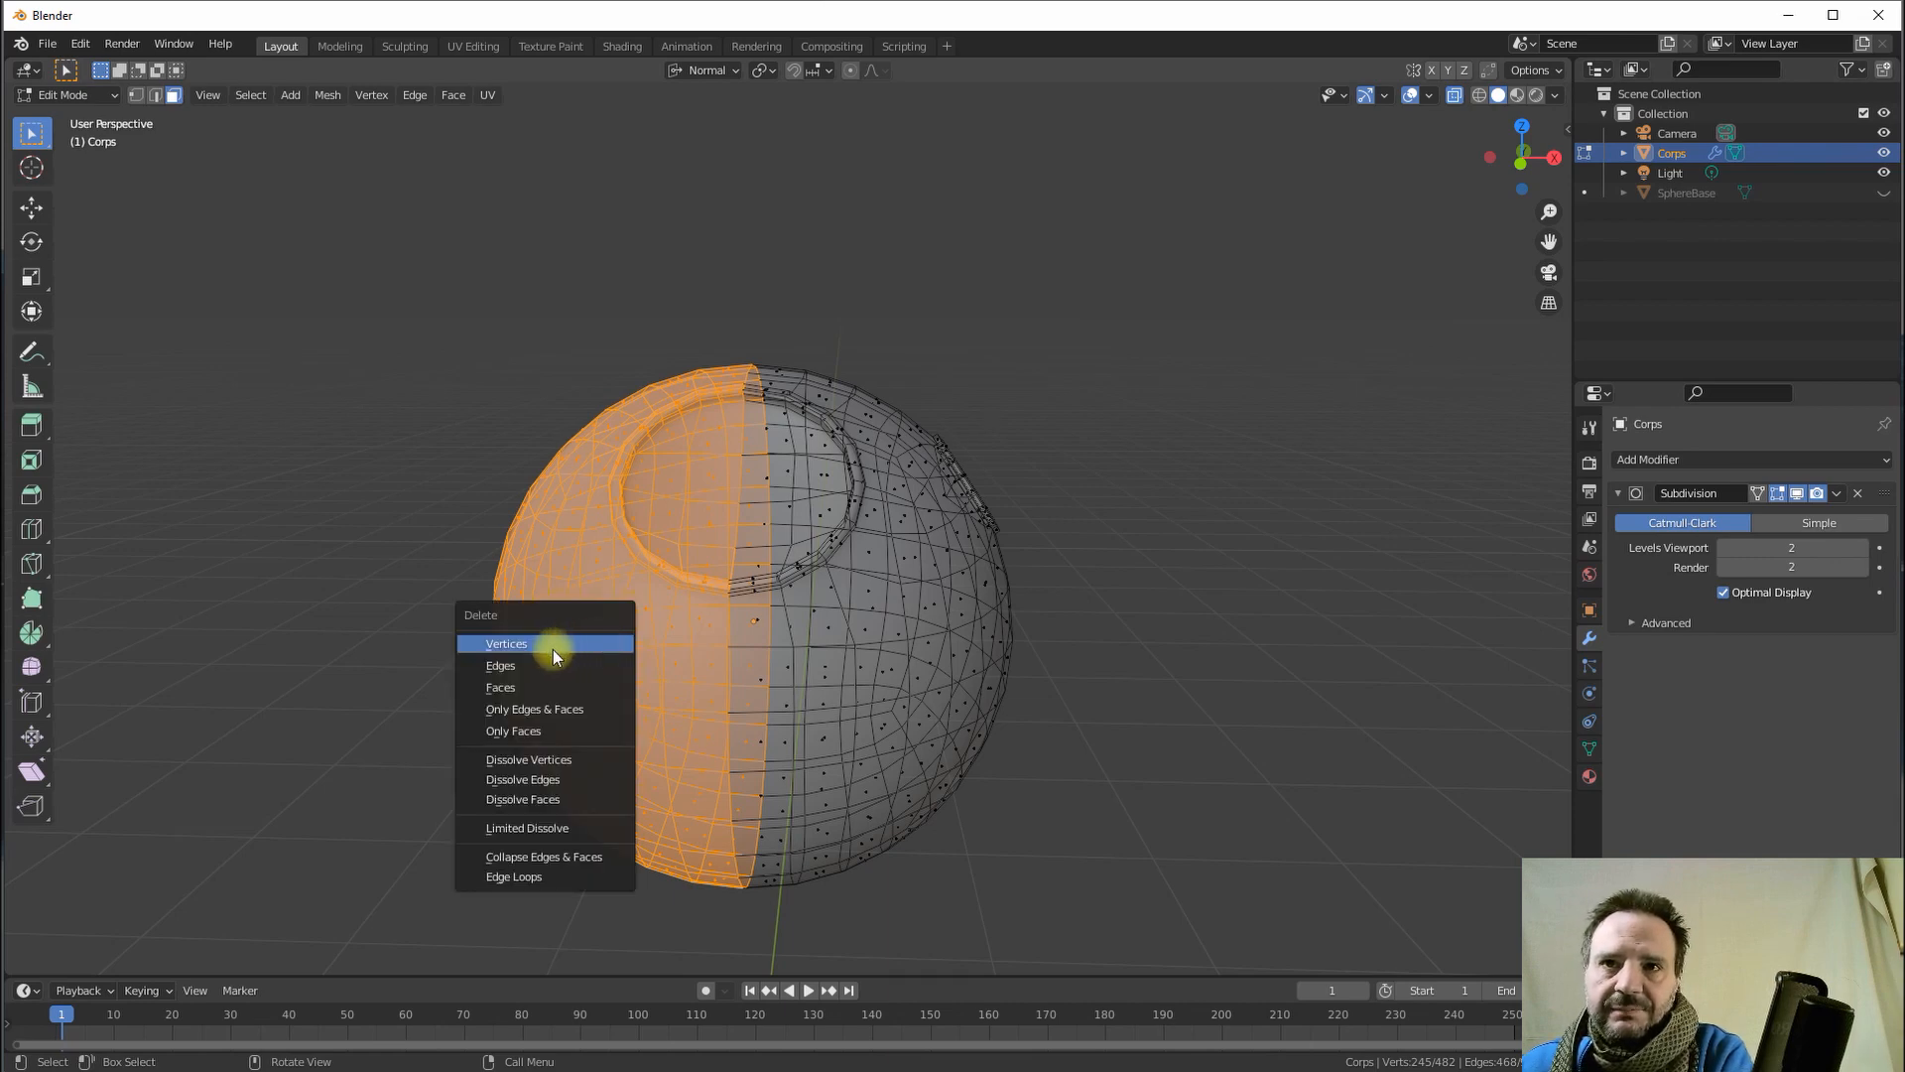
pyautogui.click(498, 689)
pyautogui.moveTo(536, 659); pyautogui.dragTo(837, 469, button='middle')
# - Turn off X-ray in Object Mode and add a Mirror modifier on the X axis to the half body
pyautogui.press('Tab')
pyautogui.moveTo(787, 545); pyautogui.dragTo(906, 518, button='middle')
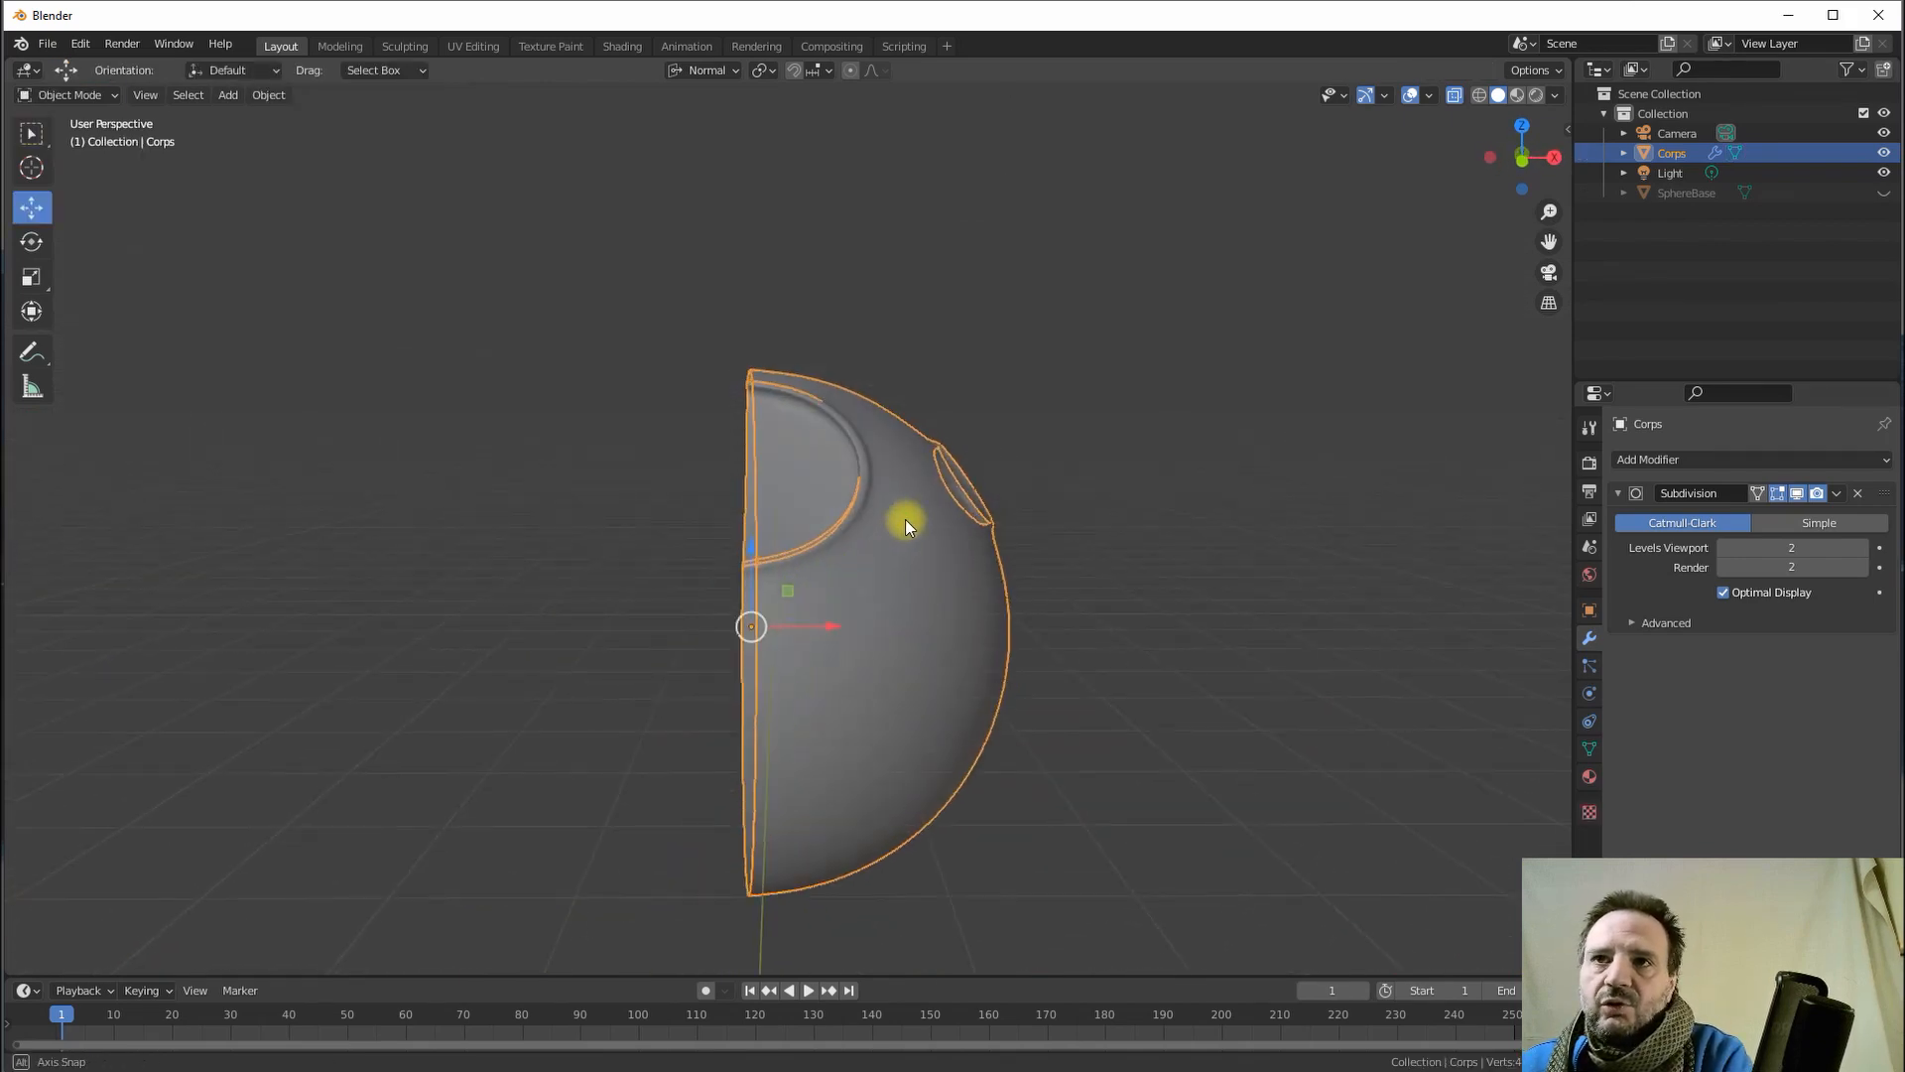
pyautogui.click(1453, 97)
pyautogui.moveTo(792, 418); pyautogui.dragTo(731, 459, button='middle')
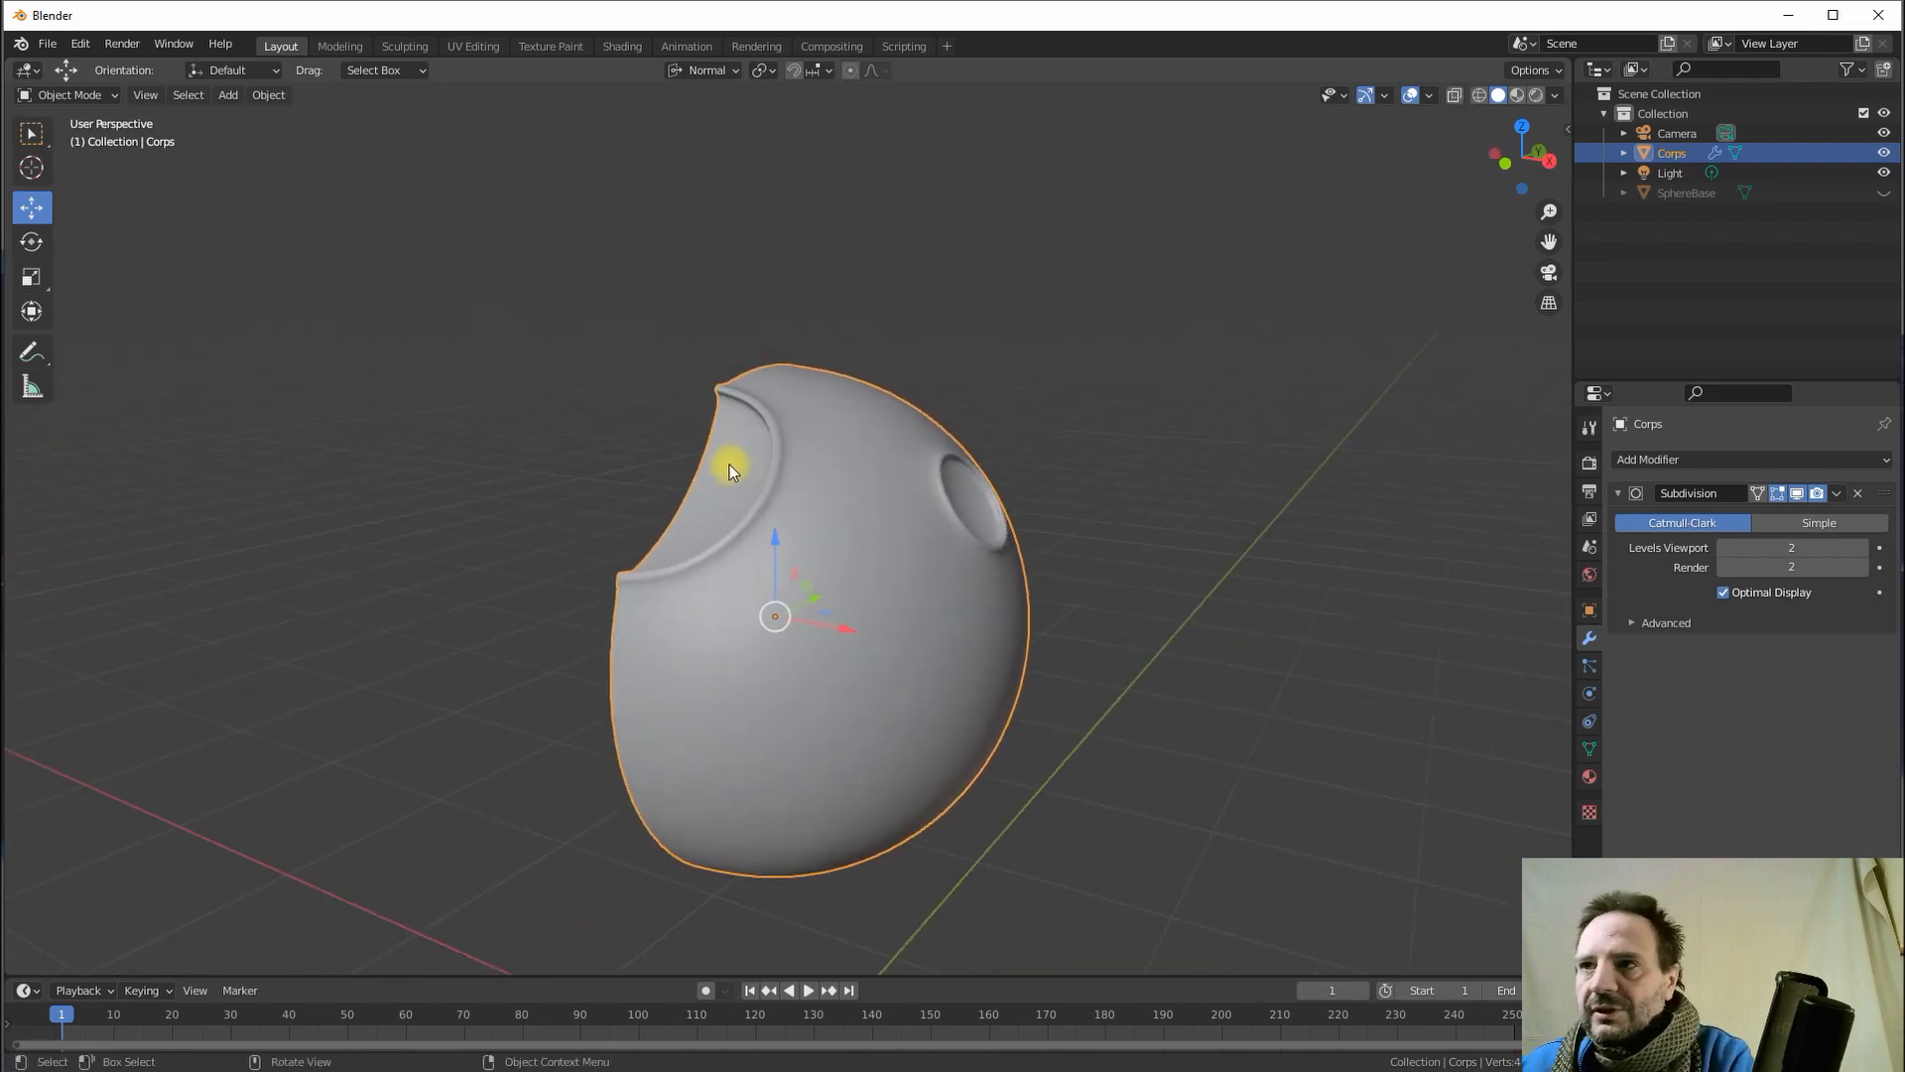
pyautogui.click(1681, 461)
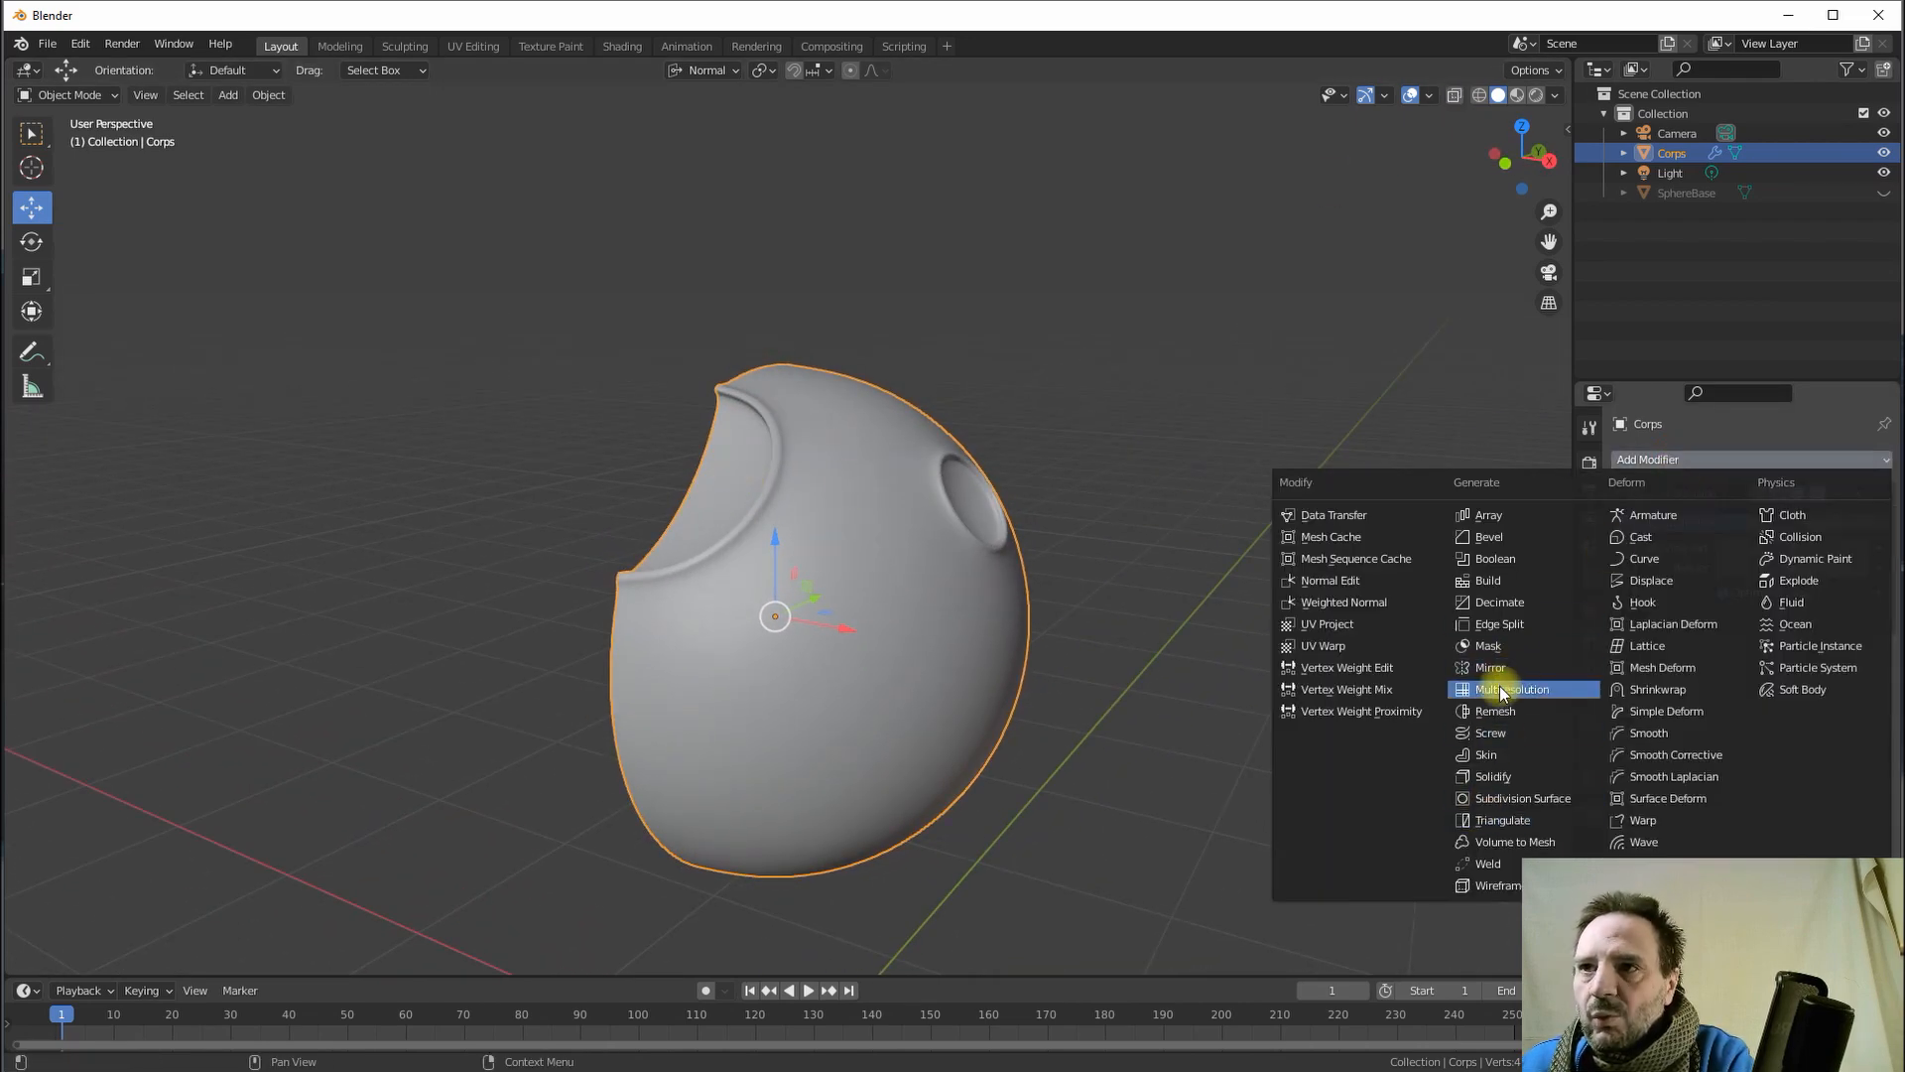
pyautogui.click(1481, 670)
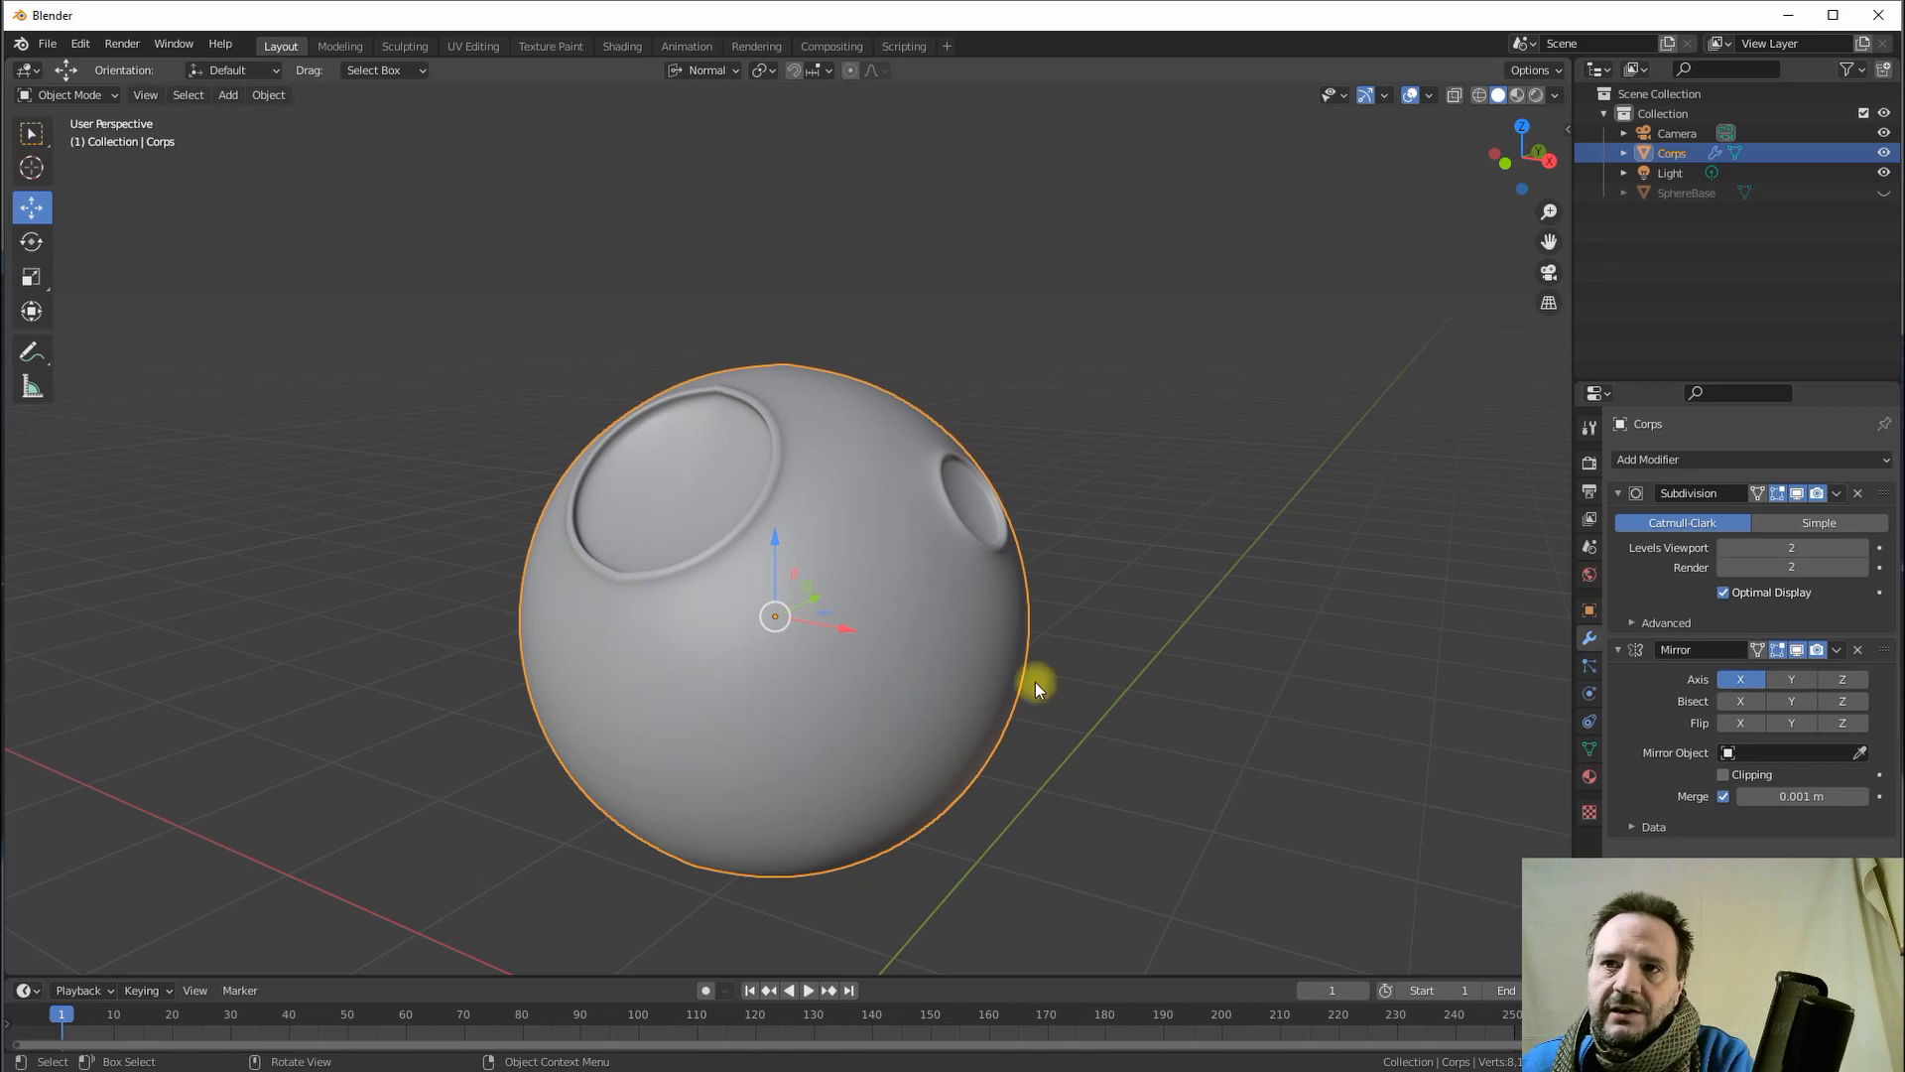
pyautogui.moveTo(700, 599); pyautogui.dragTo(868, 634, button='middle')
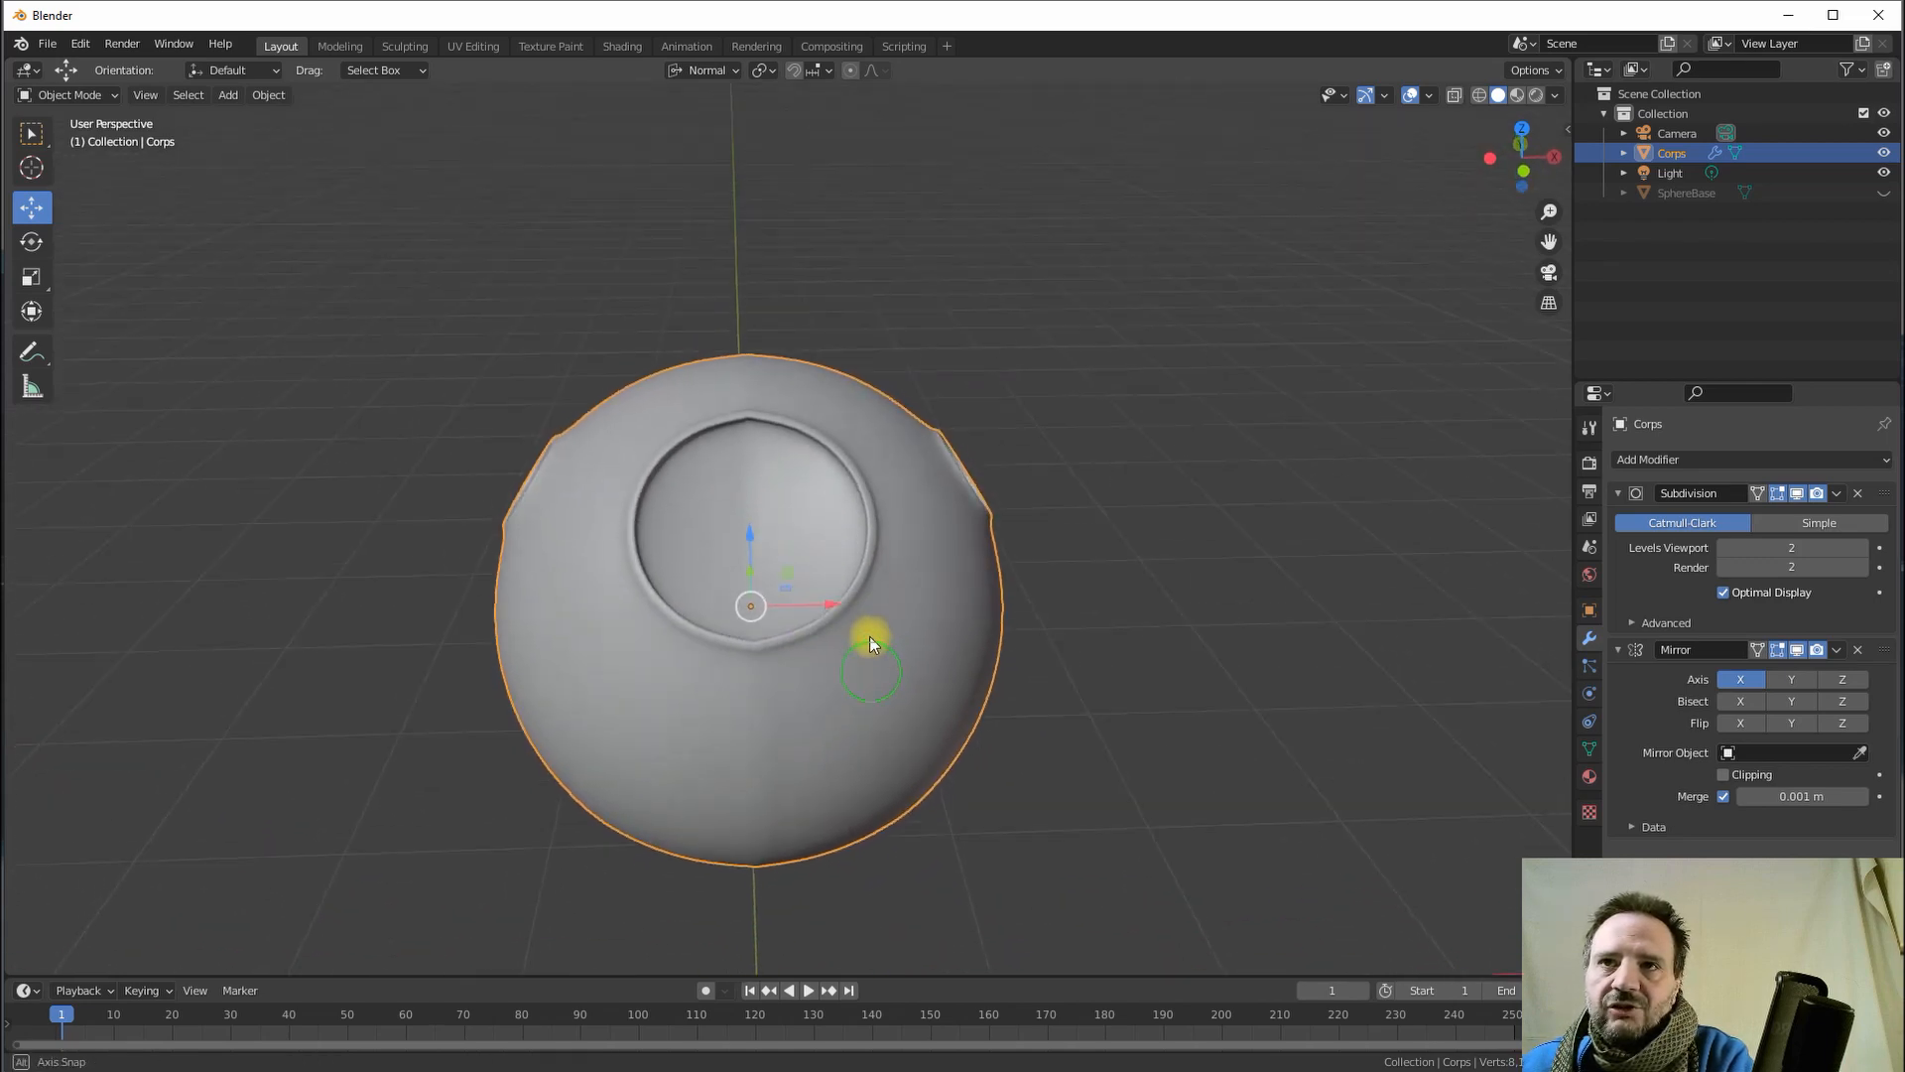
pyautogui.scroll(2, 867, 634)
pyautogui.scroll(2, 745, 377)
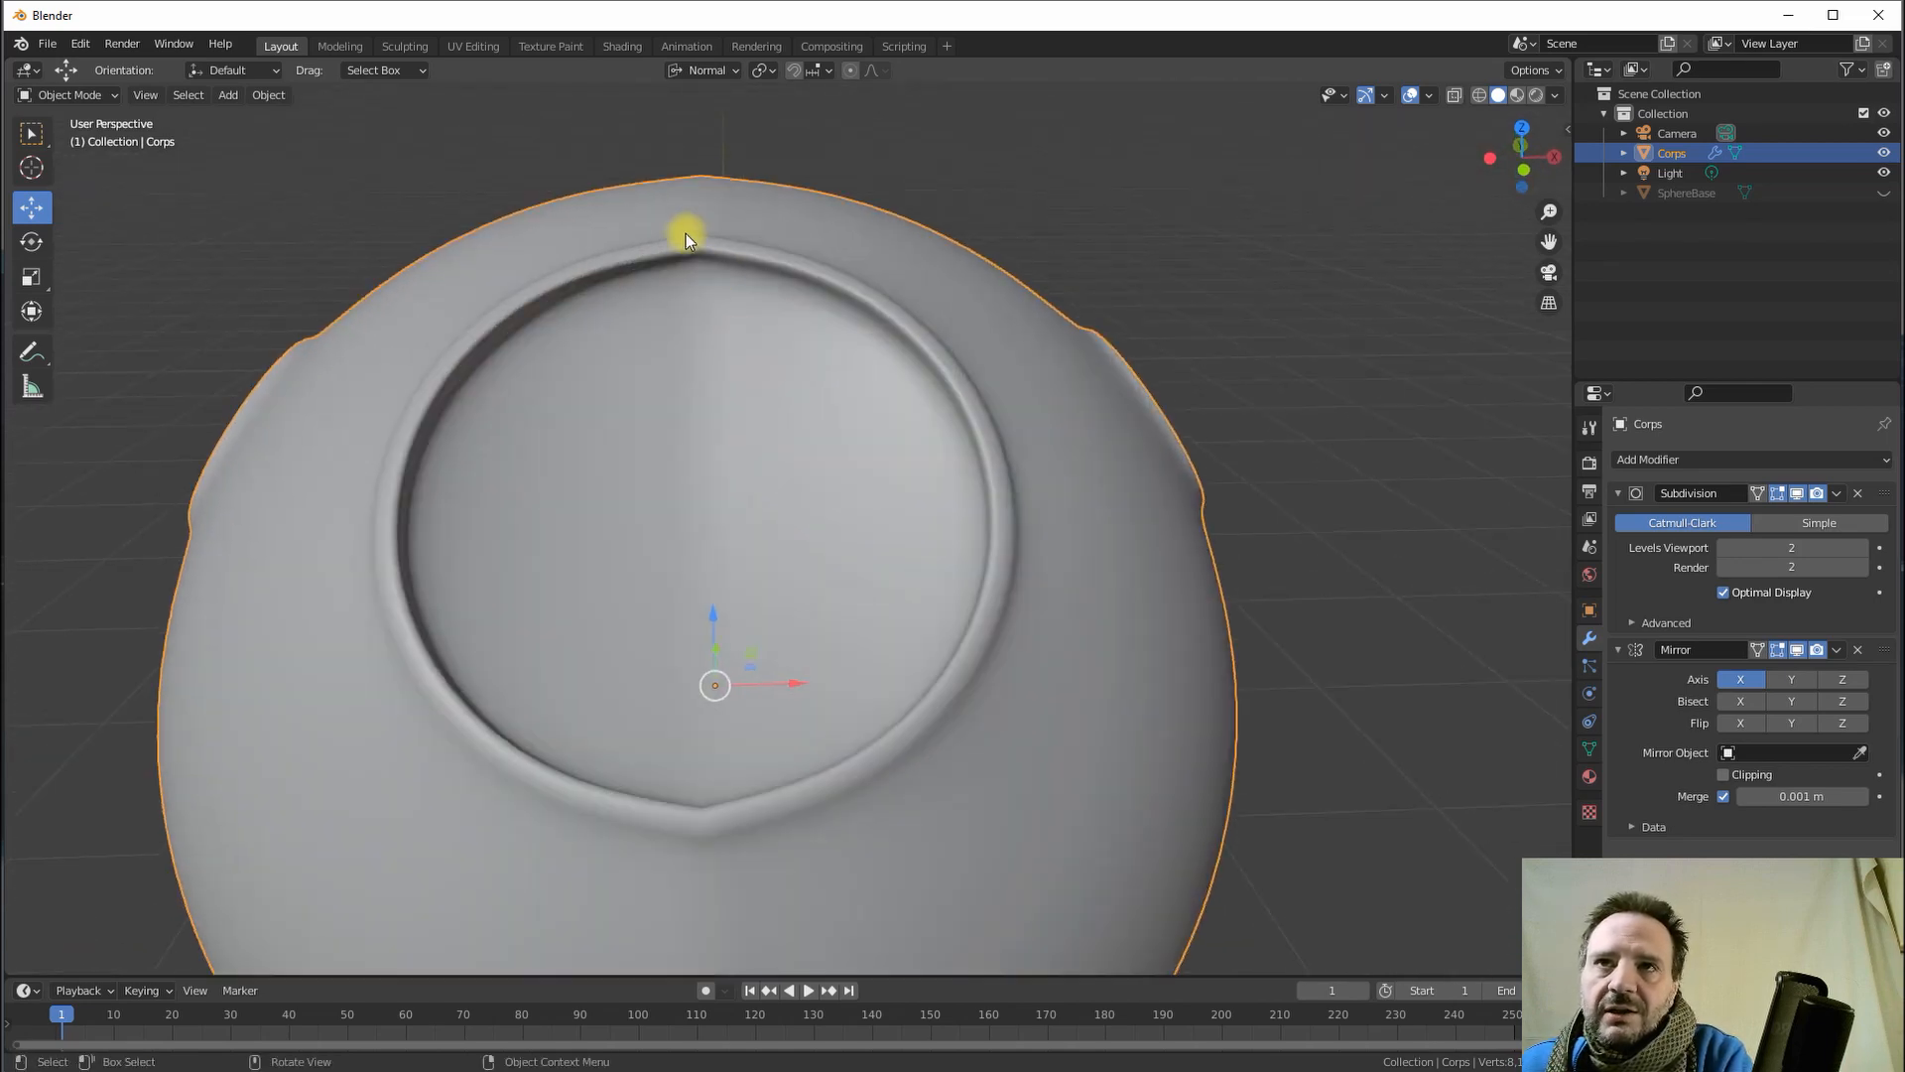
# - Enter Edit Mode on the half body and enable Clipping in its Mirror modifier
pyautogui.scroll(-2, 714, 375)
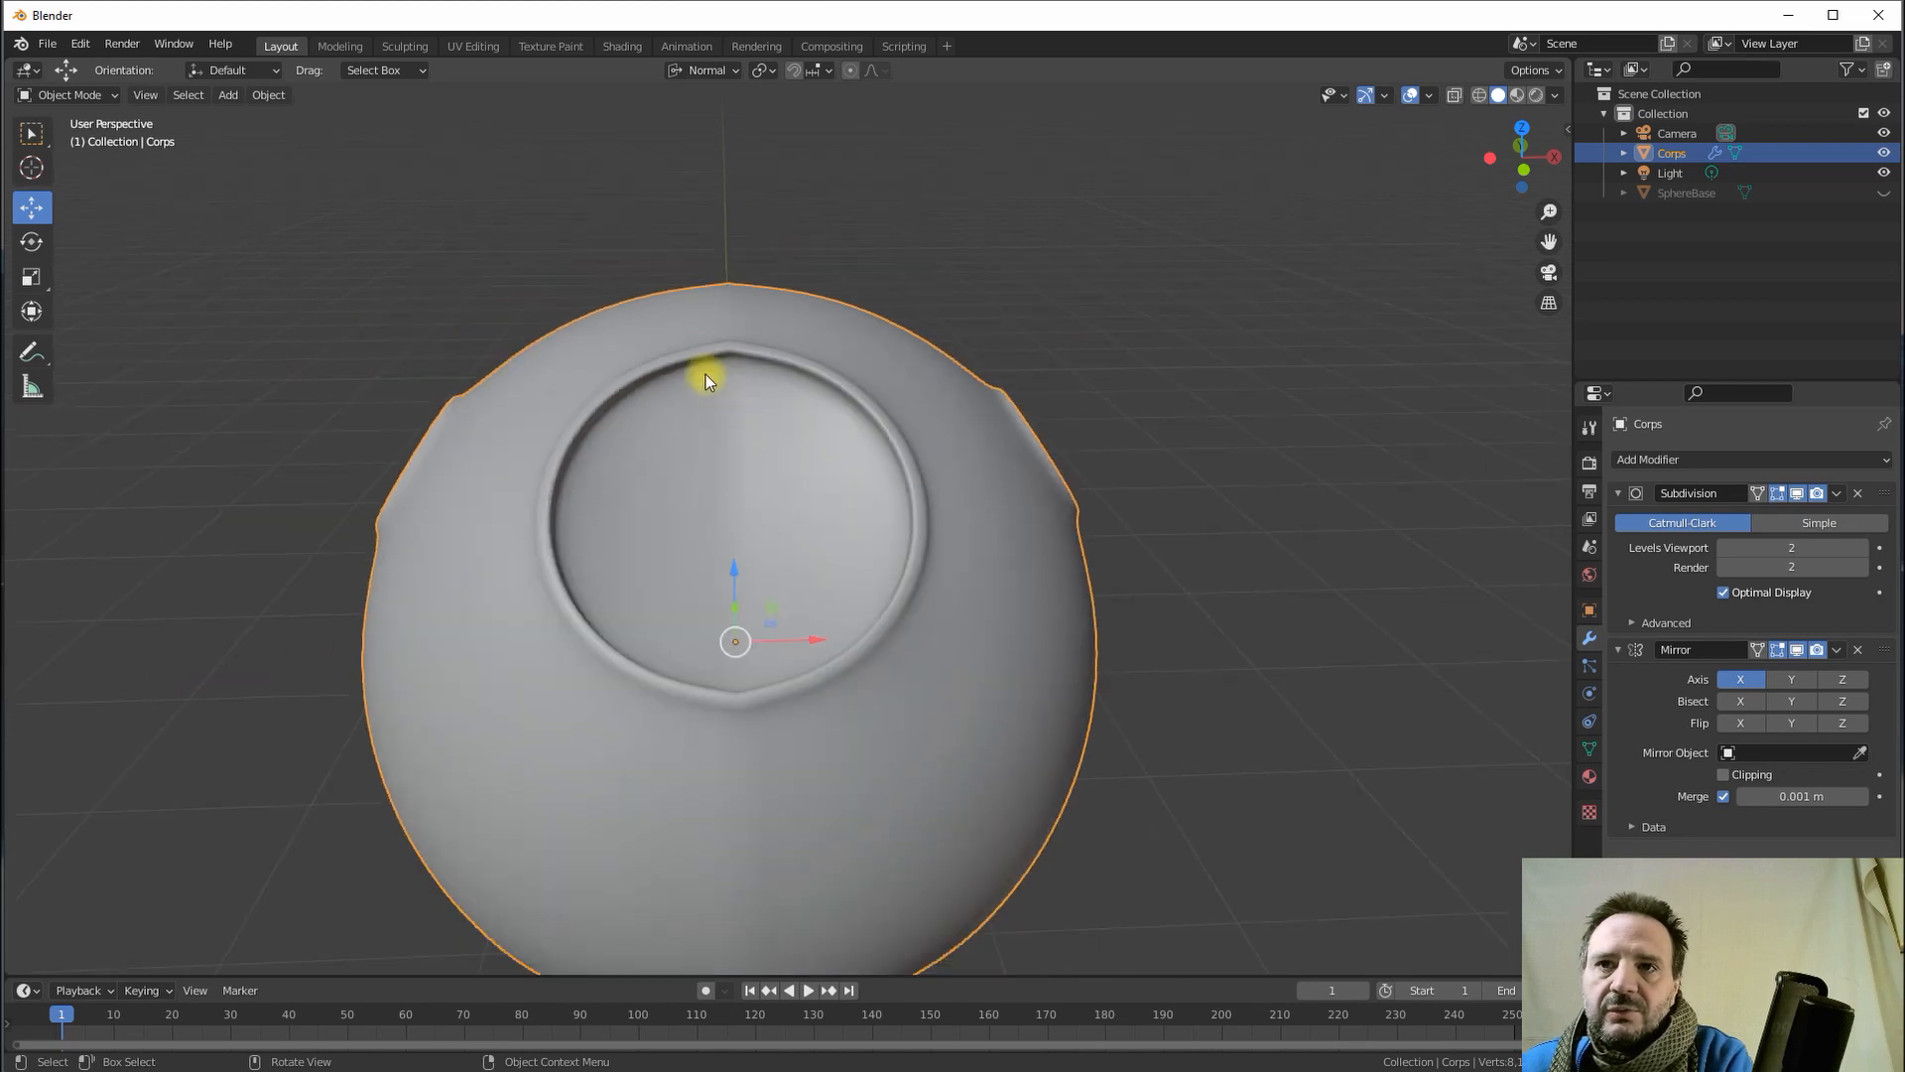
pyautogui.moveTo(741, 696)
pyautogui.mouseDown(button='middle')
pyautogui.moveTo(731, 668)
pyautogui.moveTo(731, 687)
pyautogui.mouseUp(button='middle')
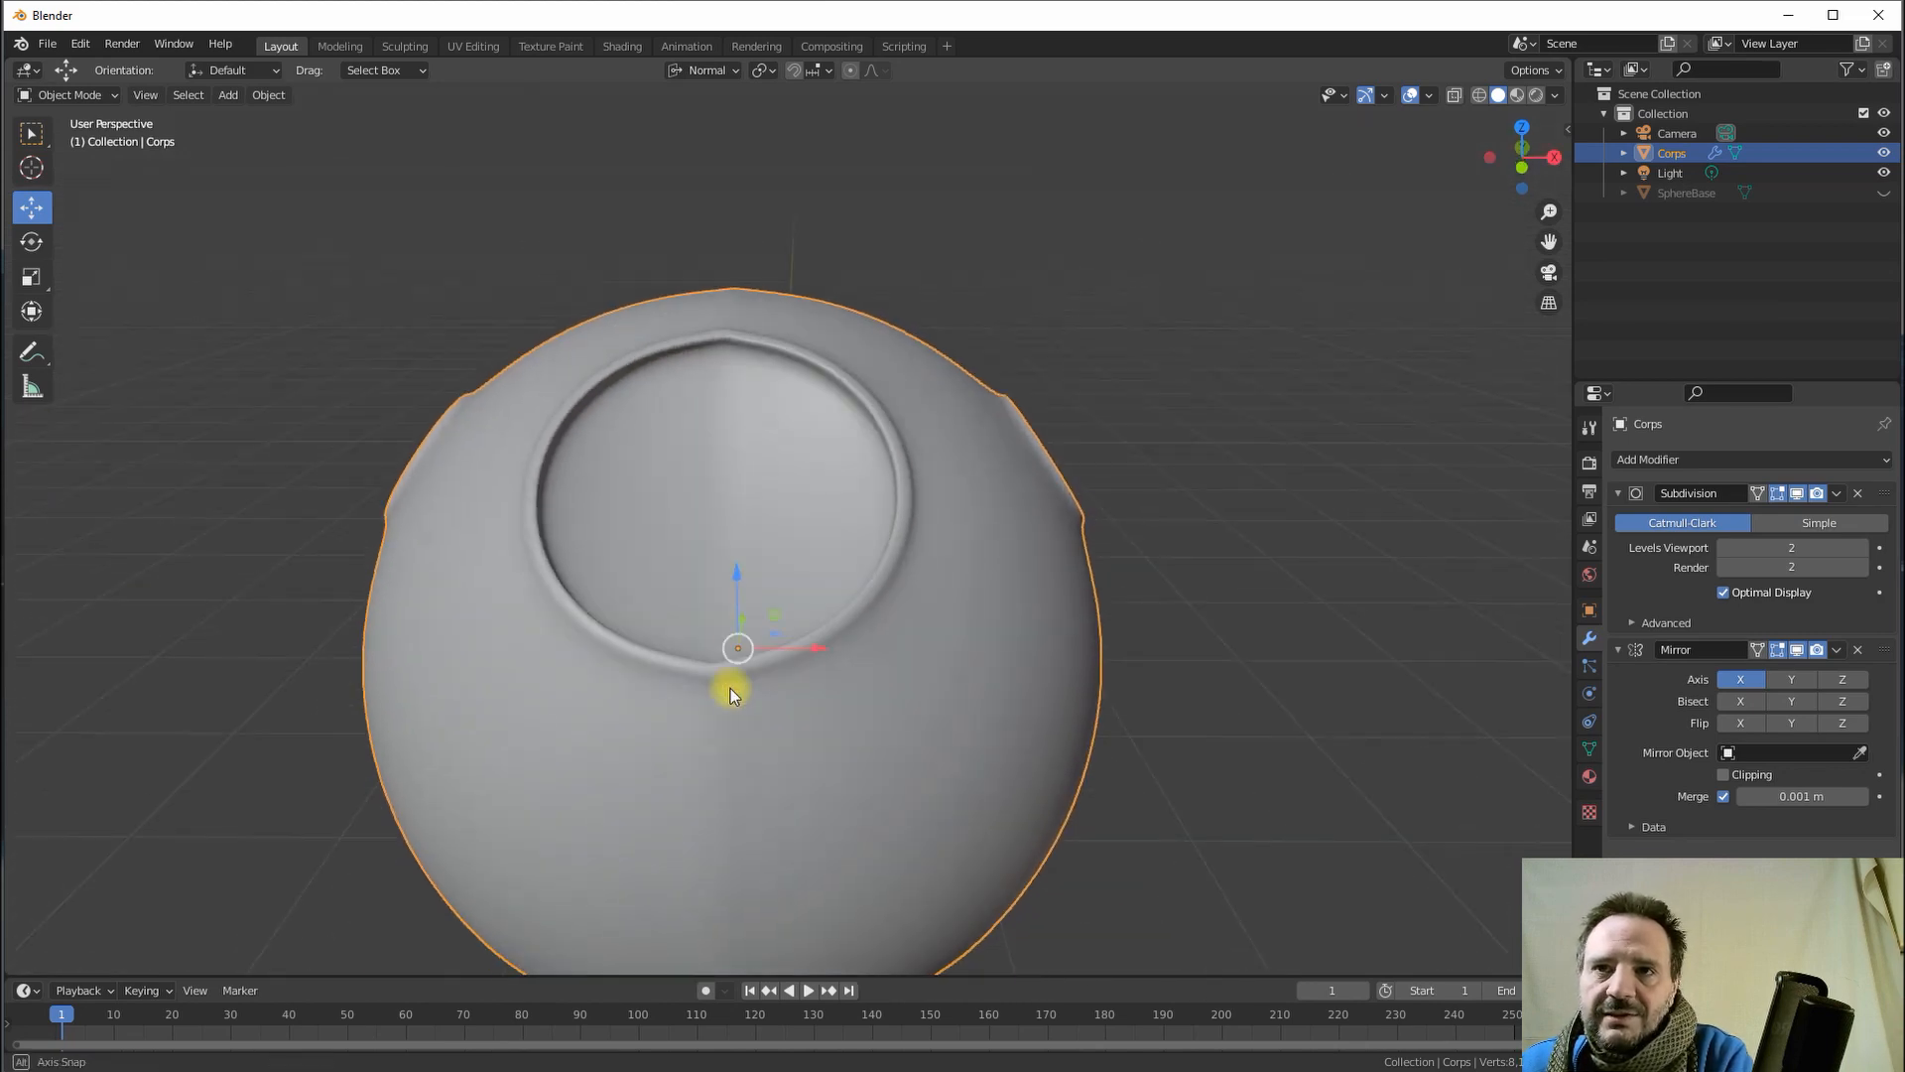
pyautogui.press('Tab')
pyautogui.moveTo(808, 391); pyautogui.dragTo(768, 386, button='middle')
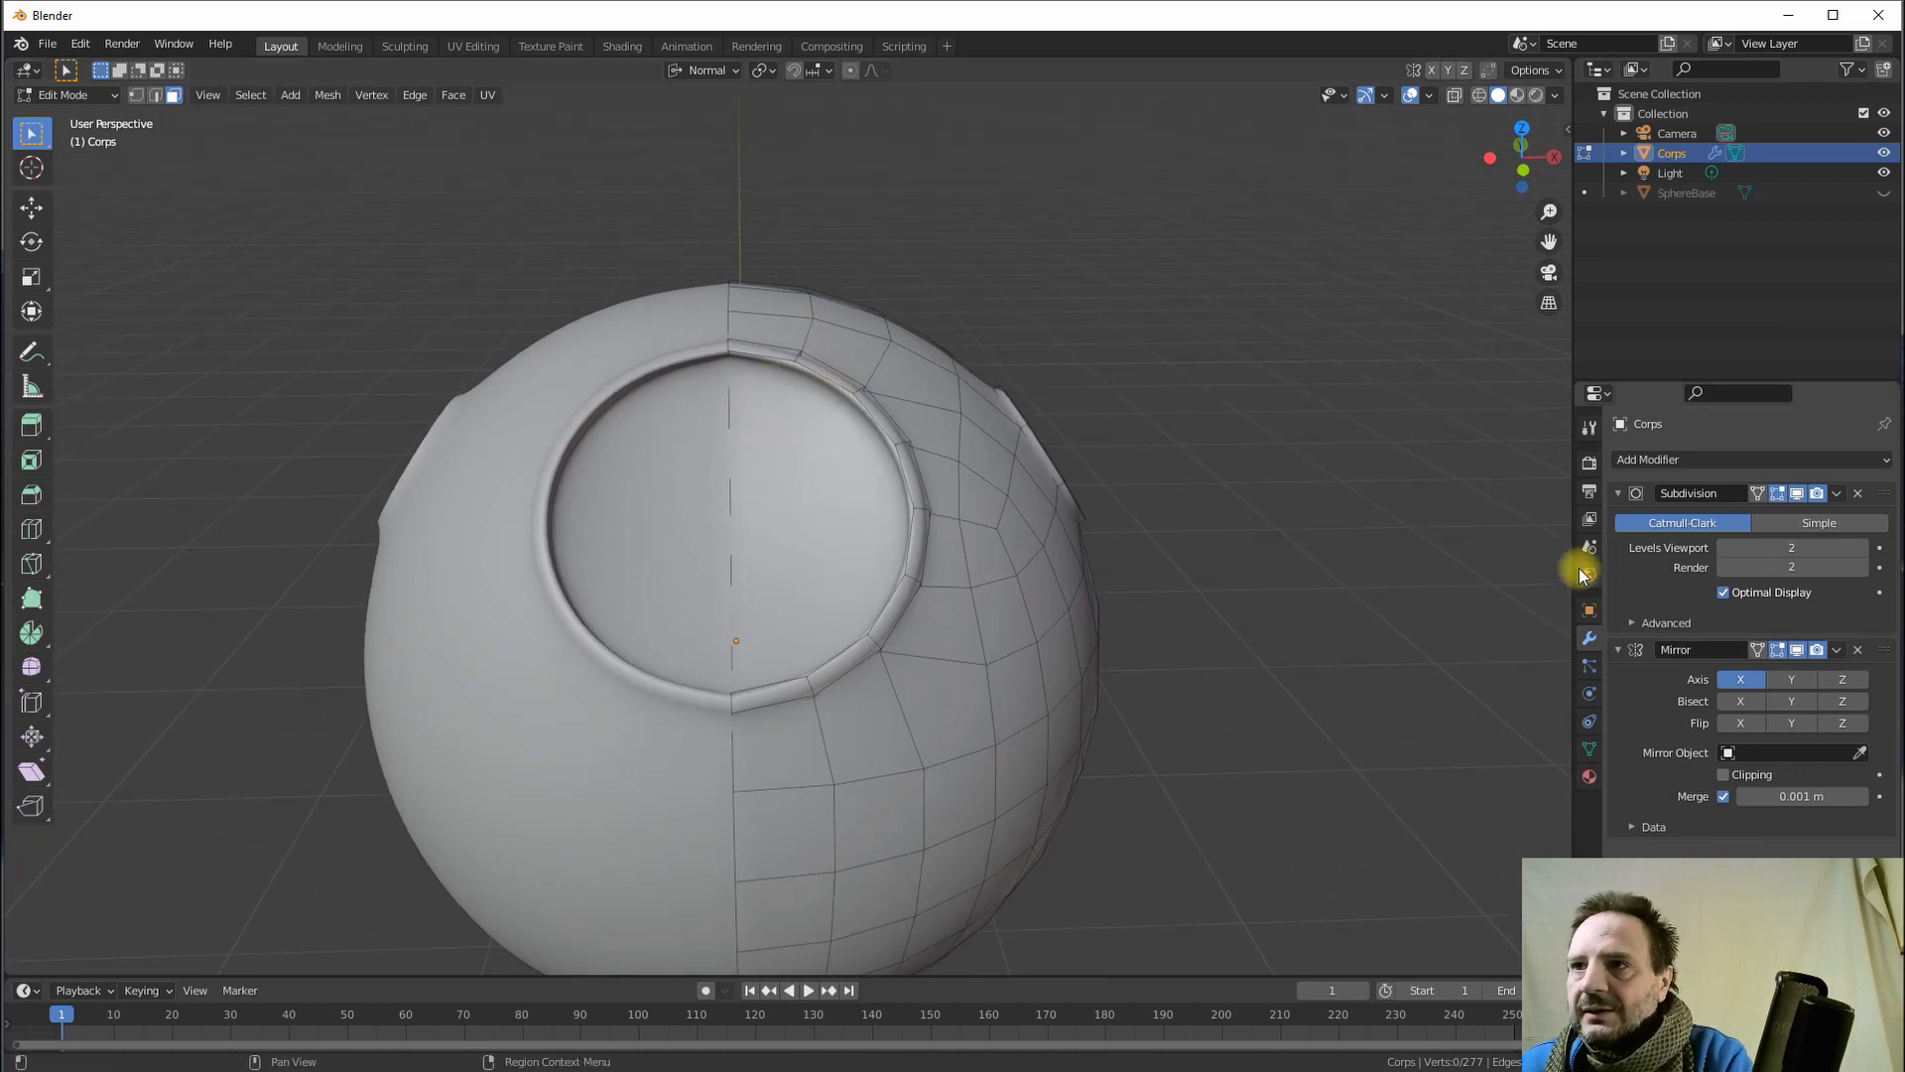
pyautogui.click(1725, 775)
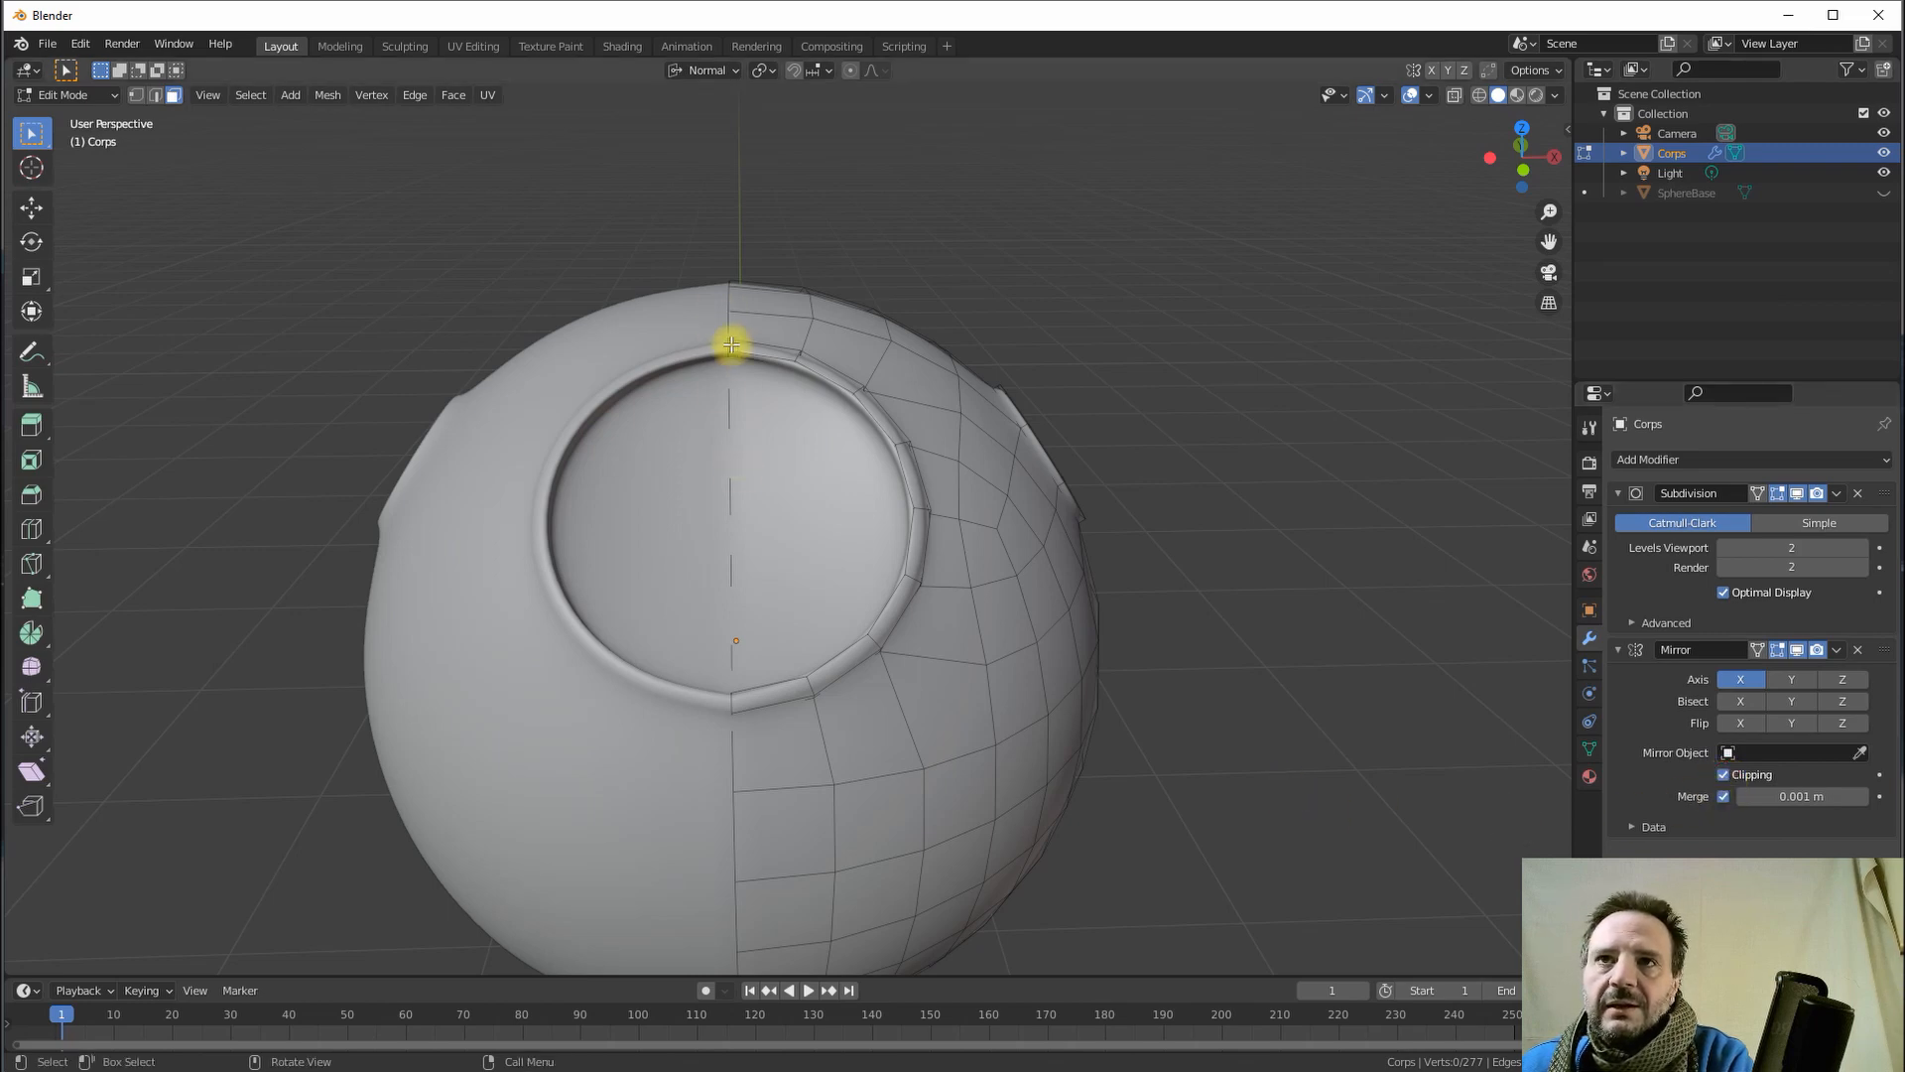
# - Select the edge loop along the mirror seam and try to move it along the global X axis with clipping on
pyautogui.click(156, 96)
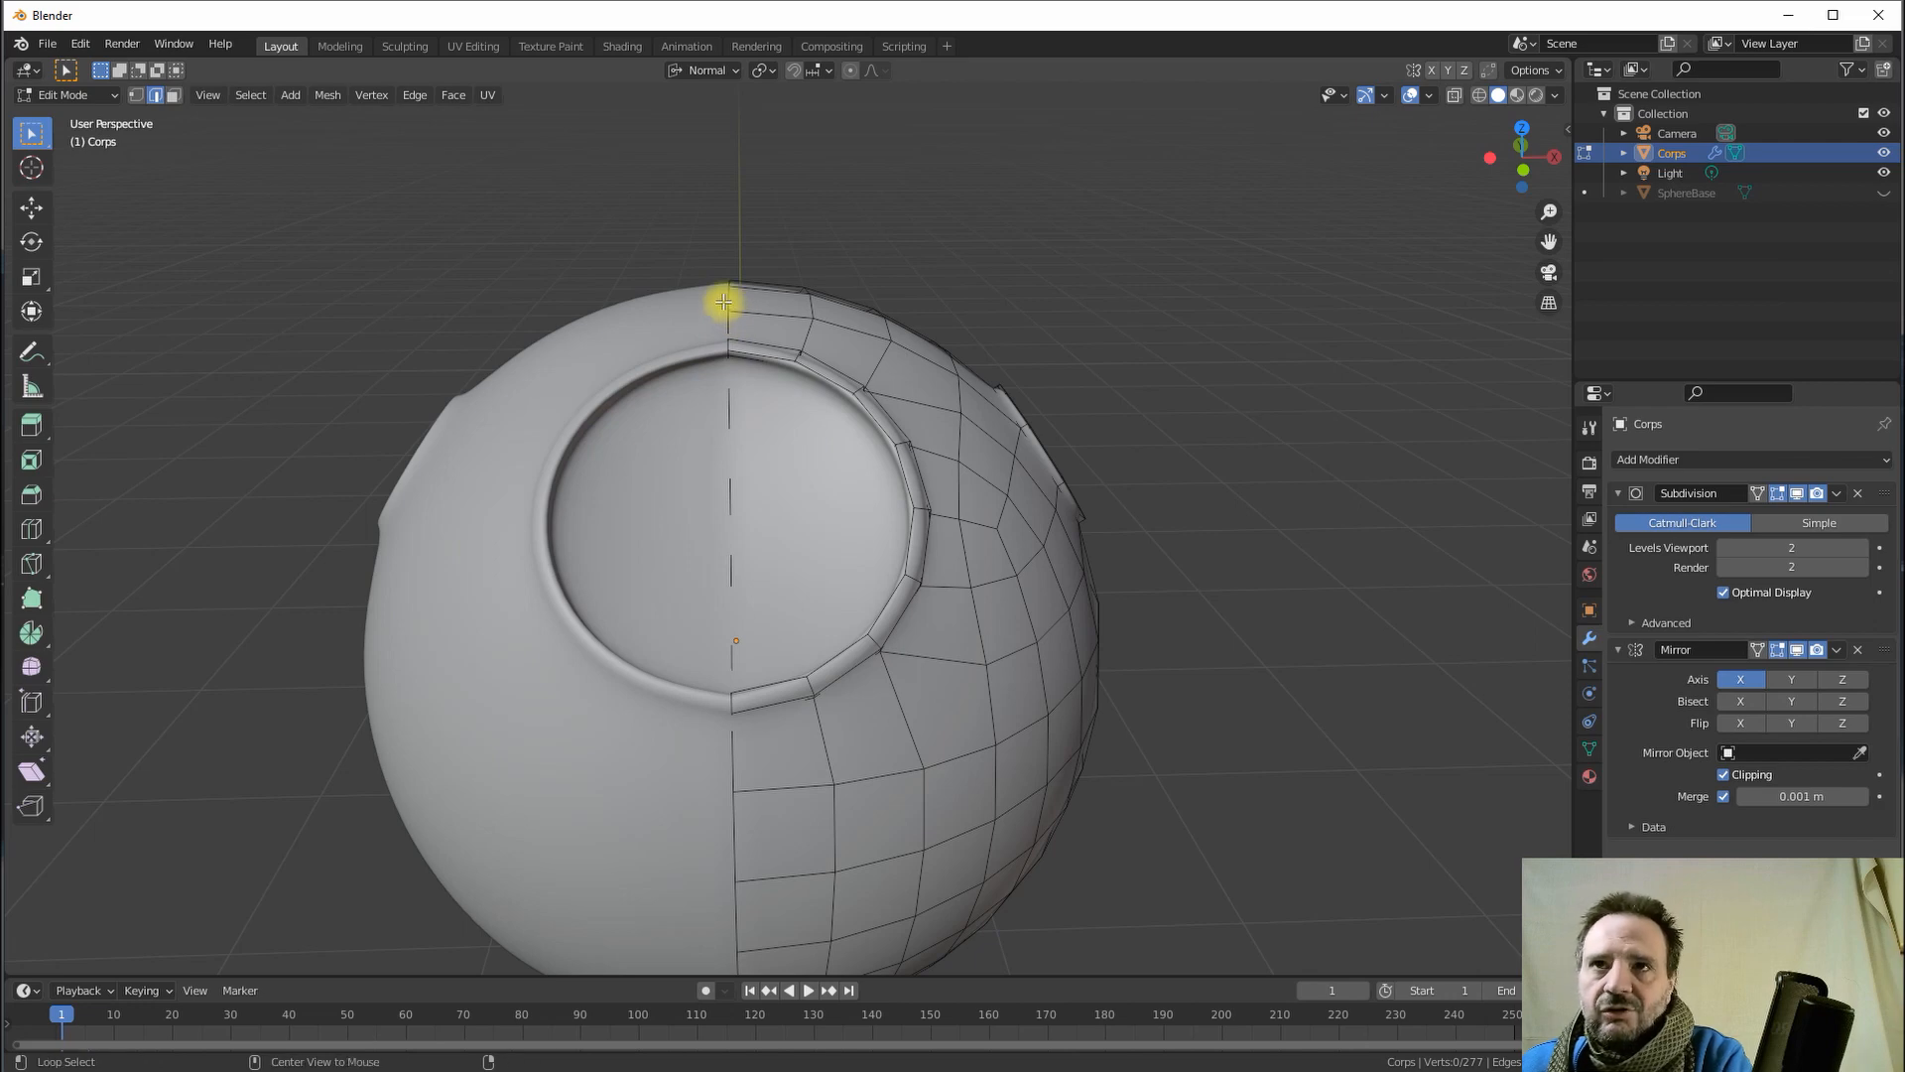
pyautogui.keyDown('alt'); pyautogui.click(727, 298); pyautogui.keyUp('alt')
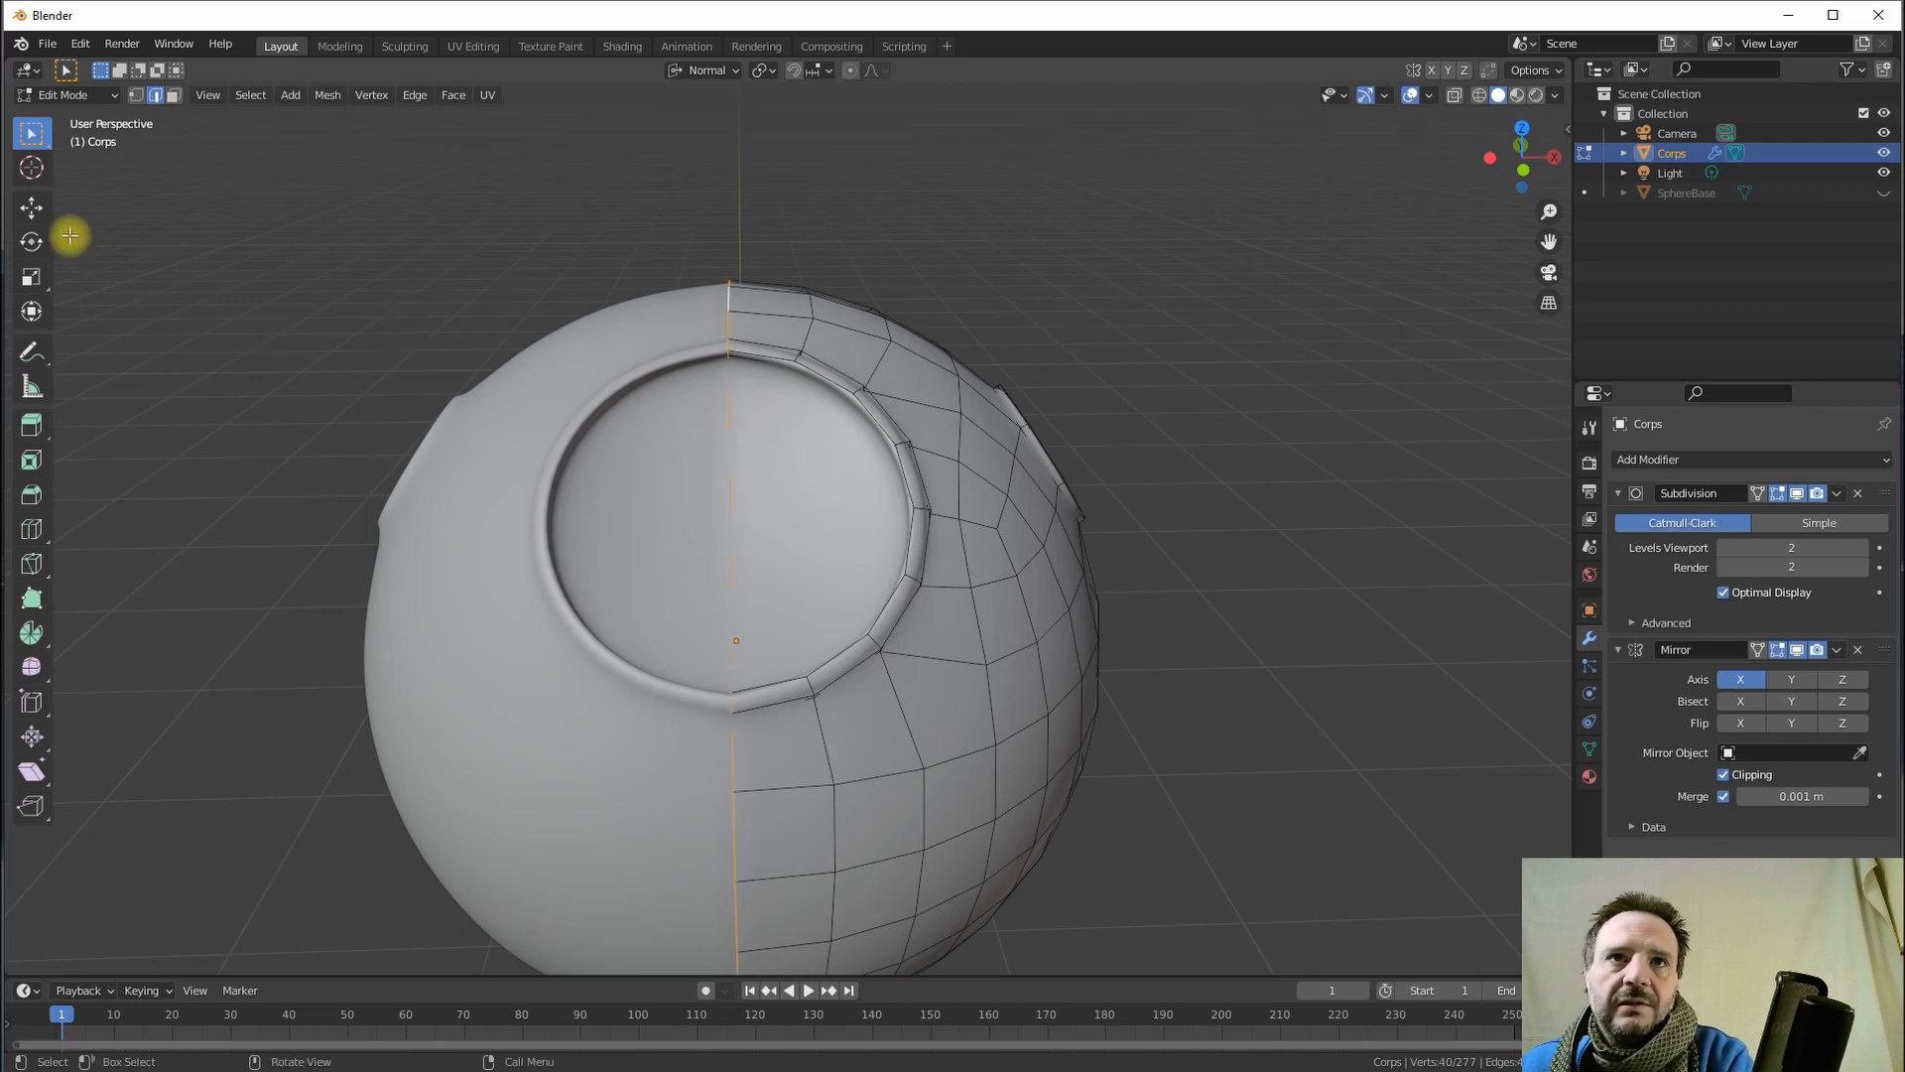
pyautogui.click(43, 211)
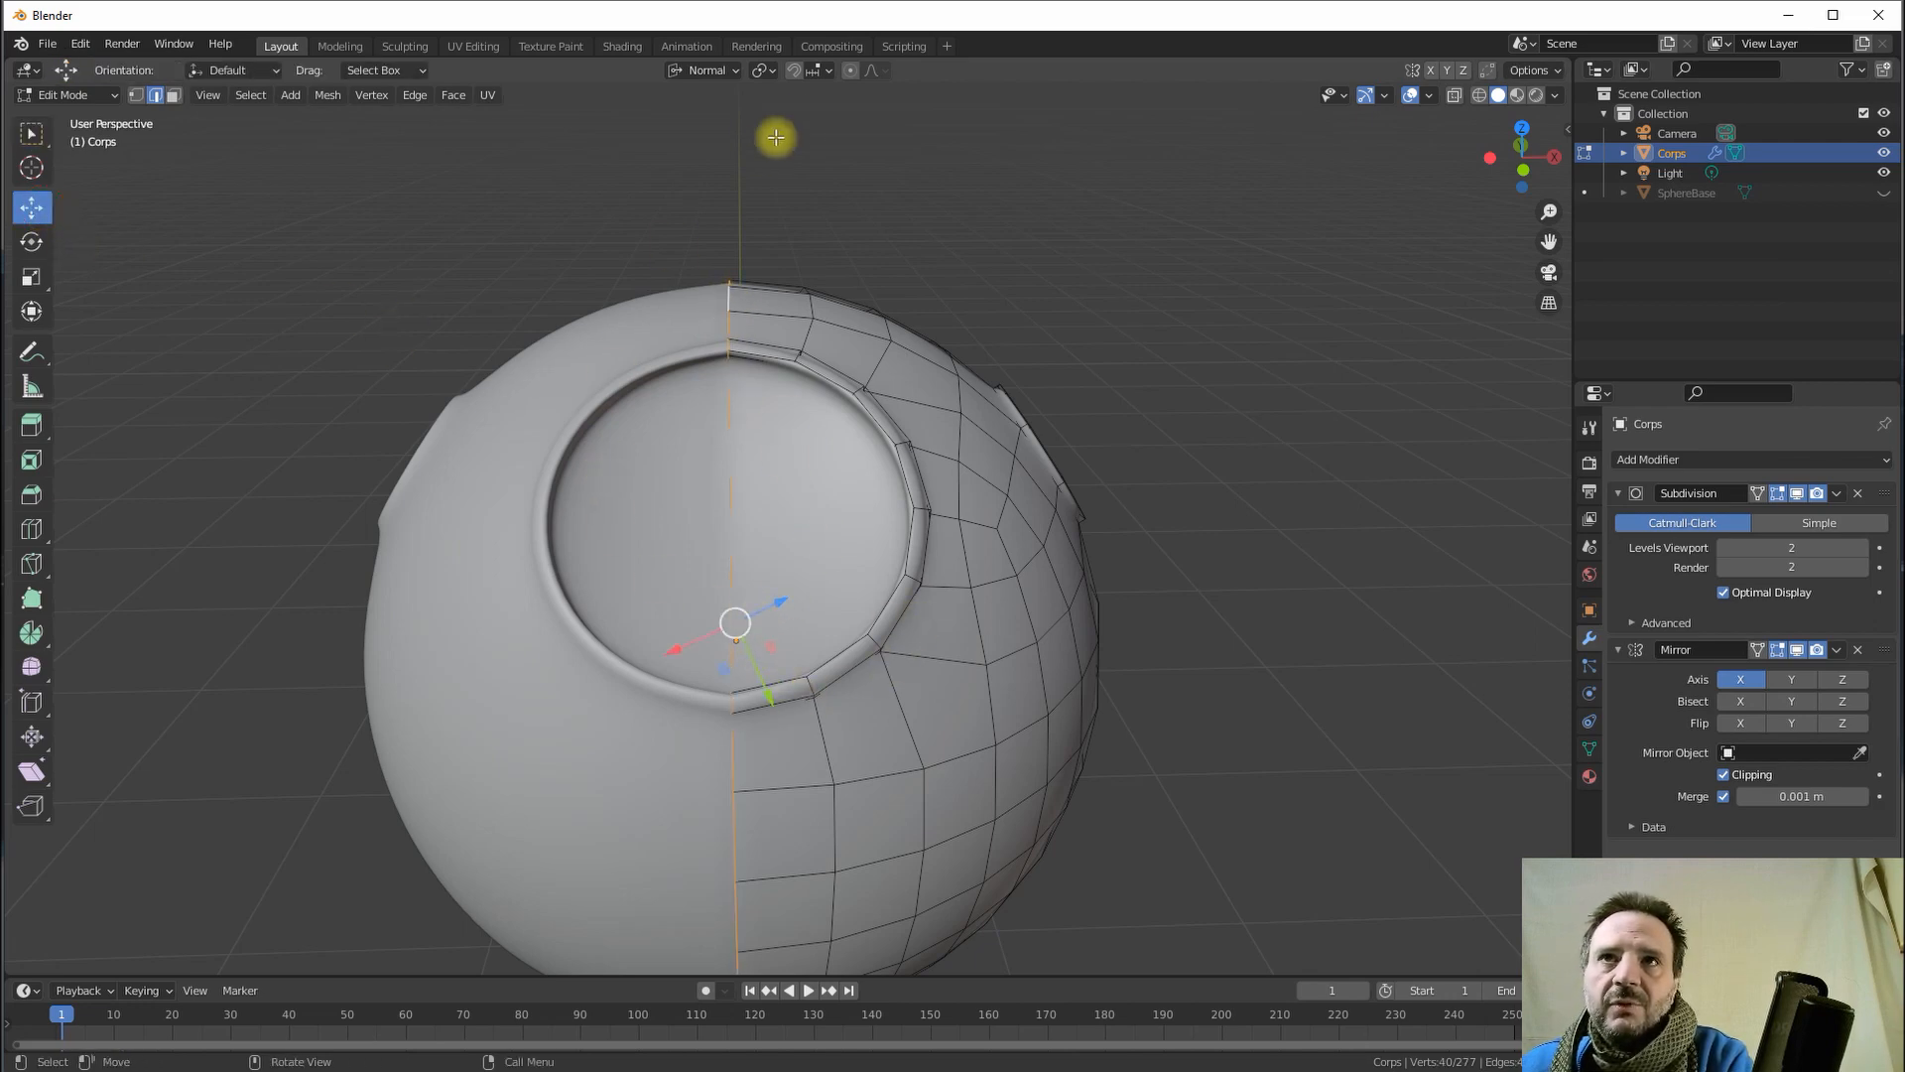
pyautogui.click(694, 71)
pyautogui.click(659, 138)
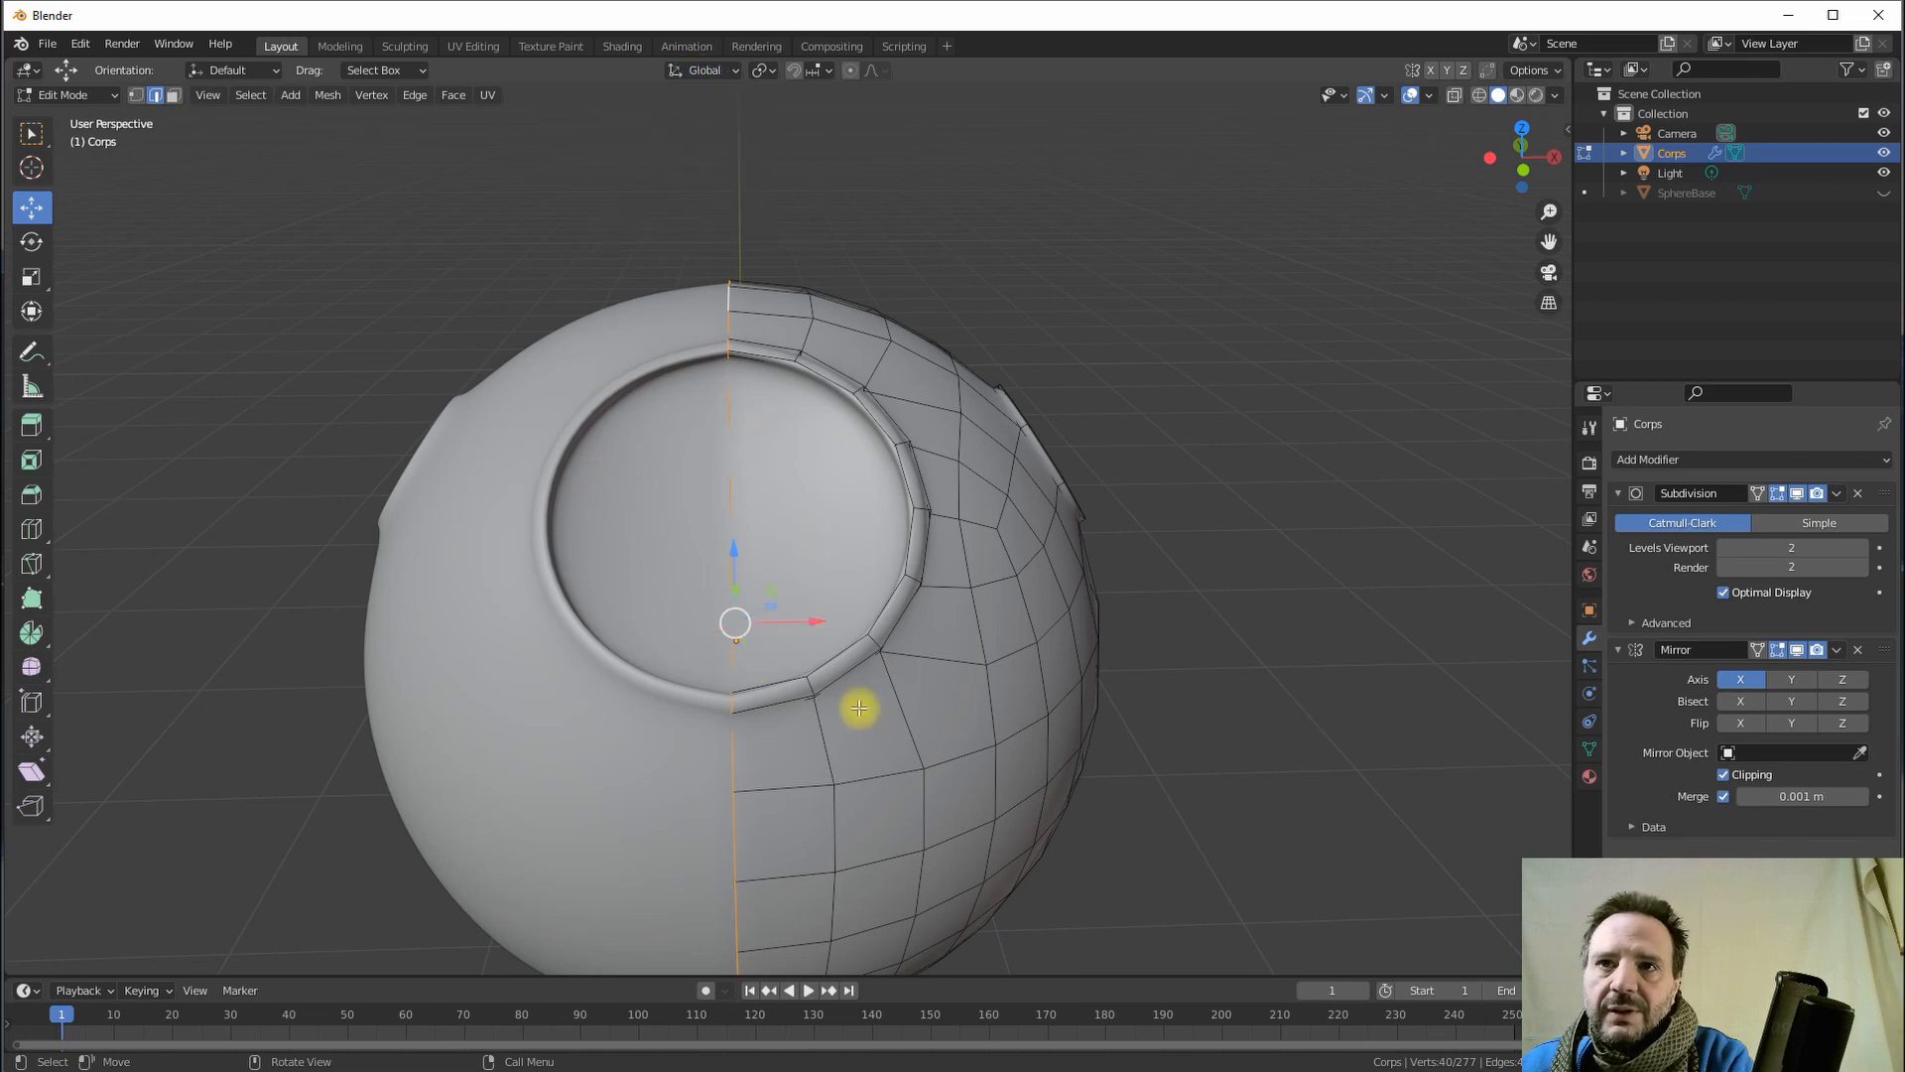
pyautogui.moveTo(808, 615); pyautogui.dragTo(725, 622)
# - Turn off Clipping, shift the seam edge loop along X, then re-enable Clipping and move the loop back to the mirror plane
pyautogui.click(1724, 774)
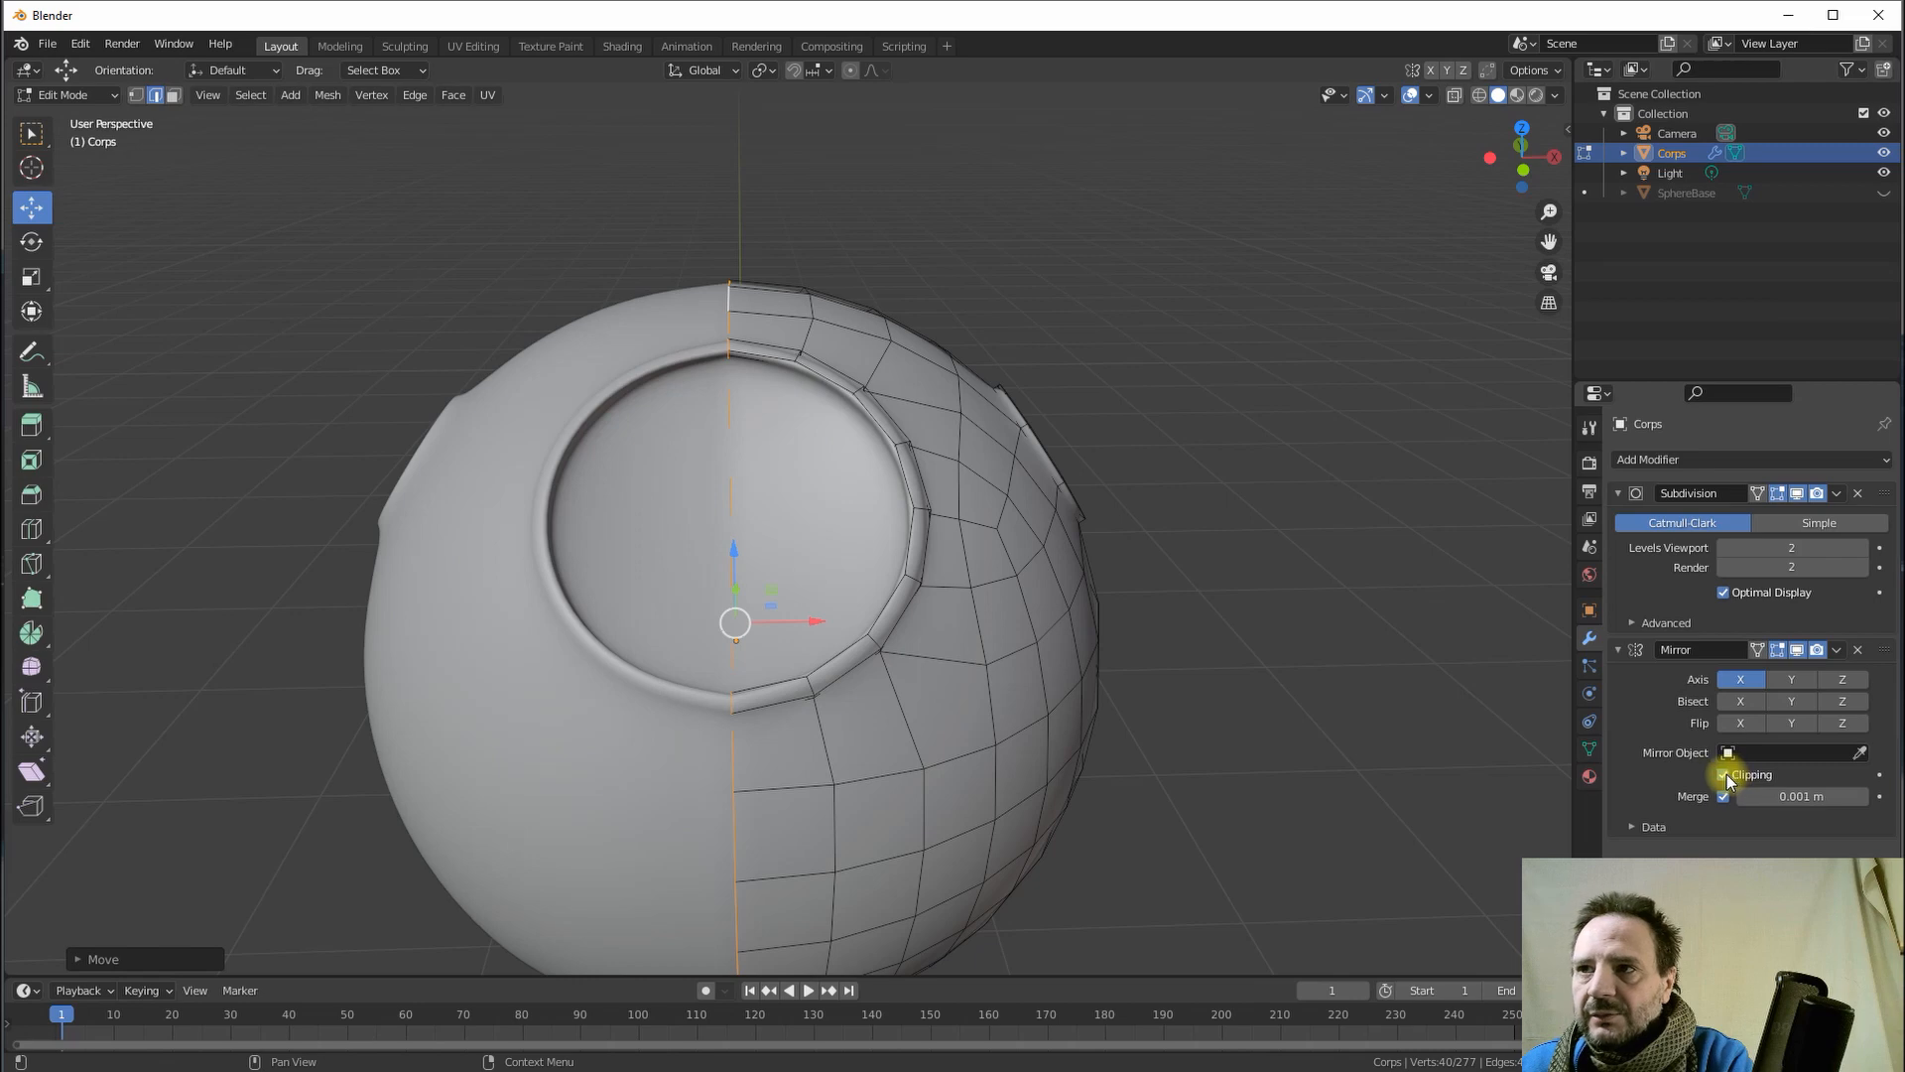
pyautogui.moveTo(826, 623); pyautogui.dragTo(848, 622)
pyautogui.click(1724, 774)
pyautogui.moveTo(833, 625); pyautogui.dragTo(774, 609)
pyautogui.scroll(2, 787, 308)
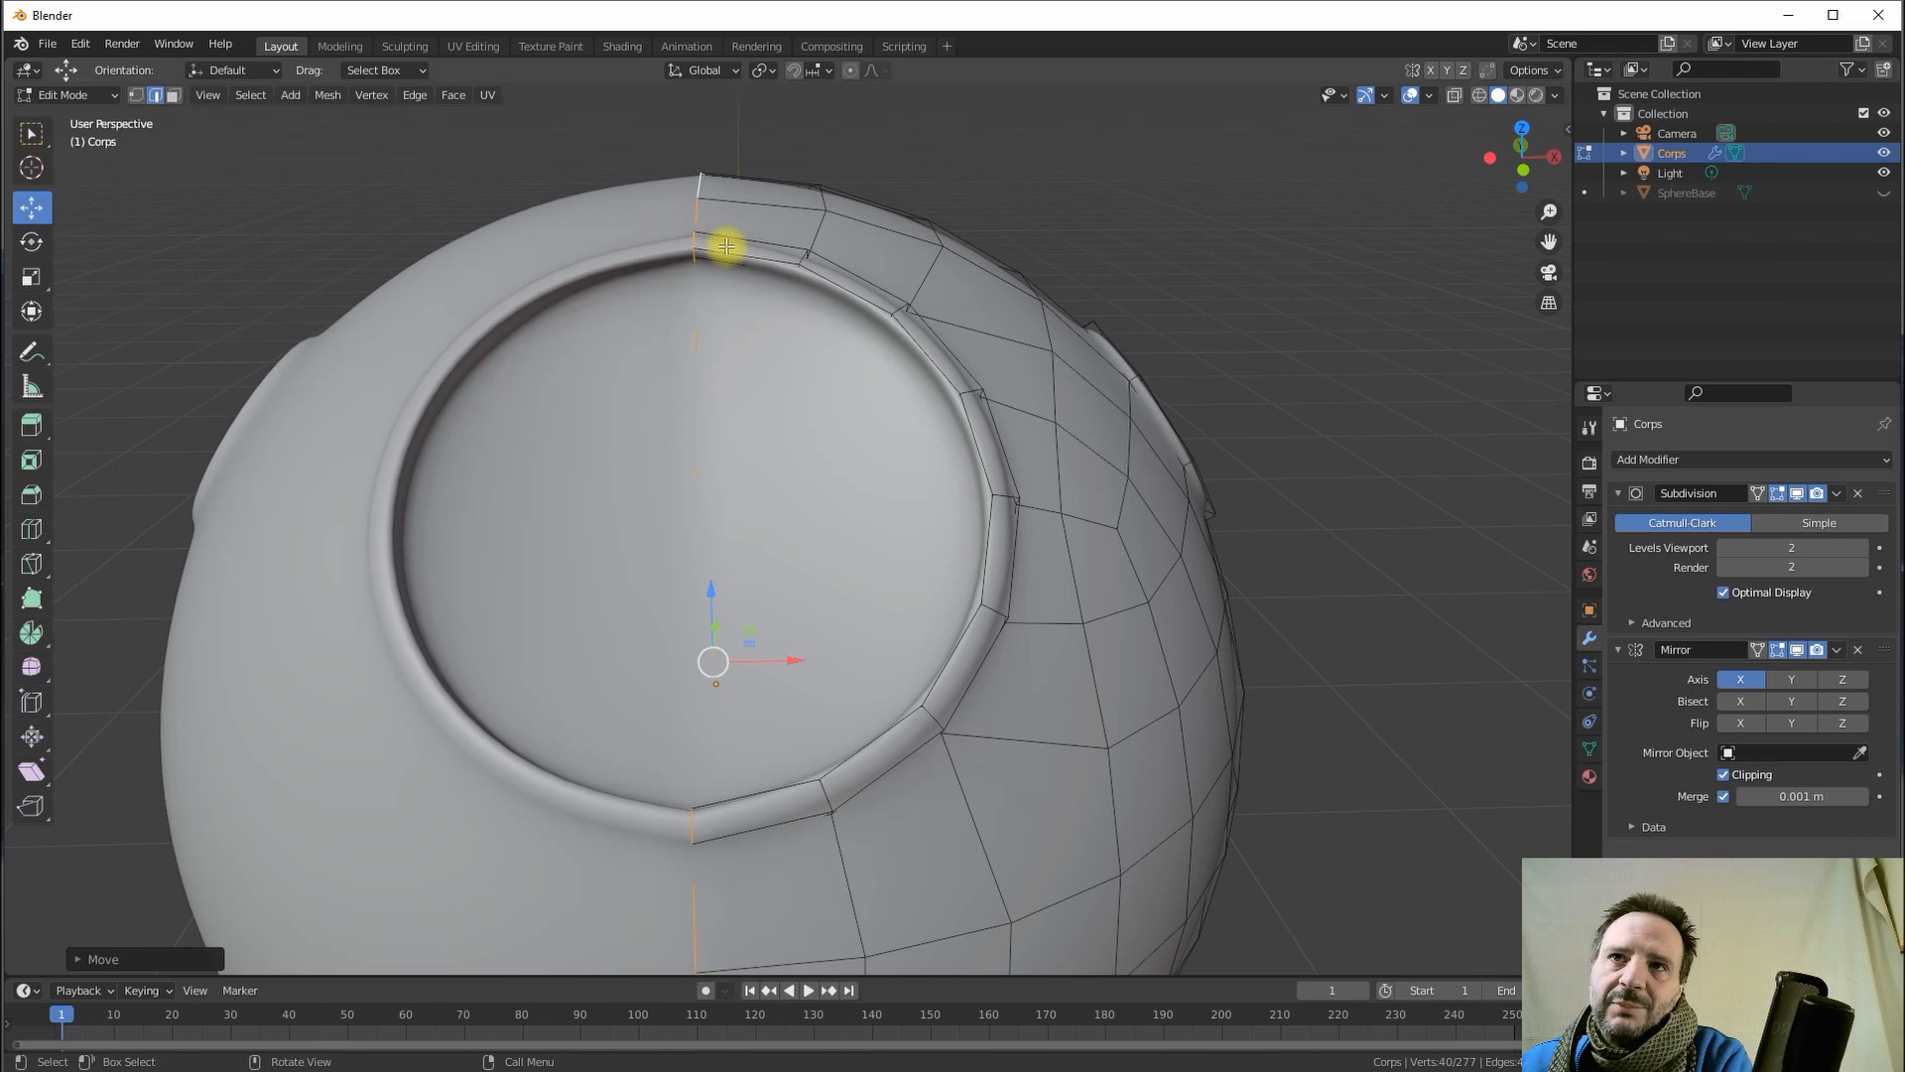
# - Select four adjacent faces low on the body's side and shape them into a circle with LoopTools
pyautogui.scroll(-2, 709, 263)
pyautogui.moveTo(690, 428); pyautogui.dragTo(789, 620, button='middle')
pyautogui.scroll(-3, 747, 508)
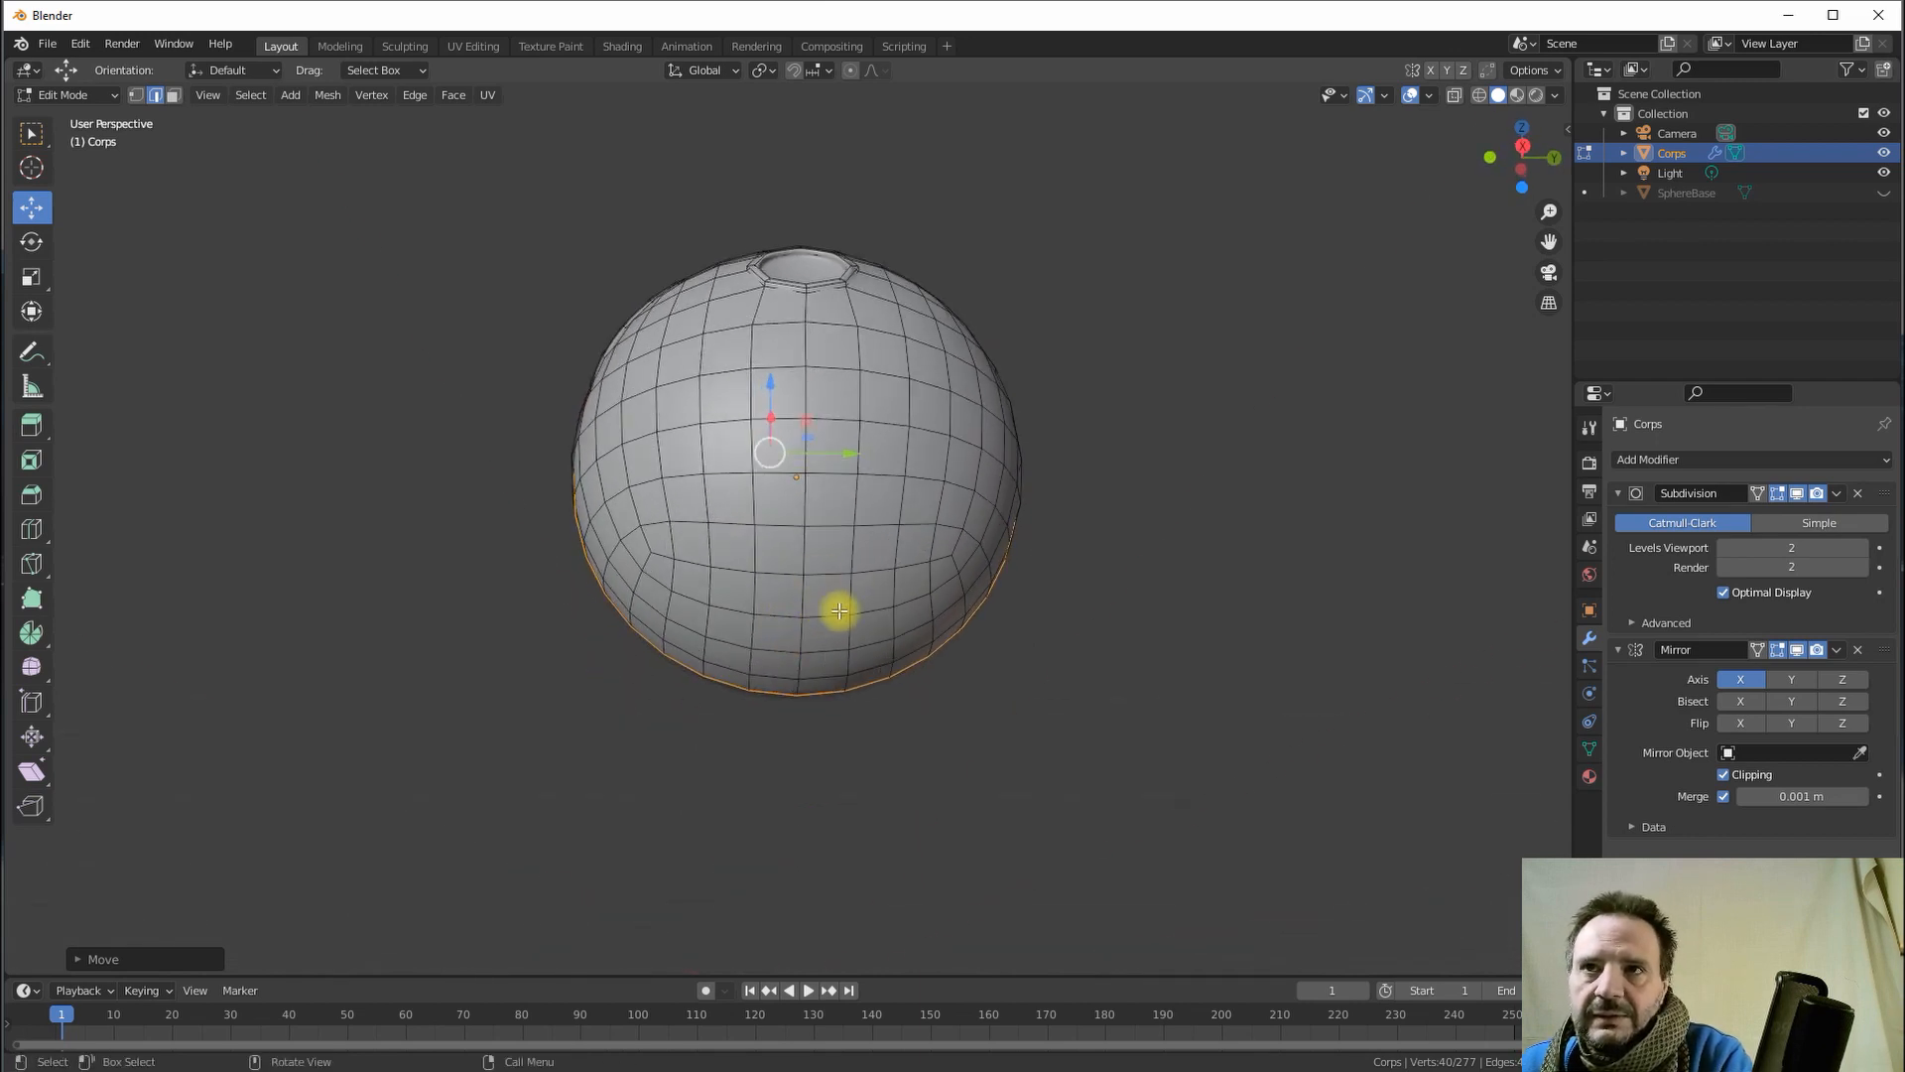
pyautogui.click(173, 95)
pyautogui.click(786, 587)
pyautogui.keyDown('shift'); pyautogui.click(824, 593); pyautogui.keyUp('shift')
pyautogui.keyDown('shift'); pyautogui.click(824, 630); pyautogui.keyUp('shift')
pyautogui.keyDown('shift'); pyautogui.click(778, 632); pyautogui.keyUp('shift')
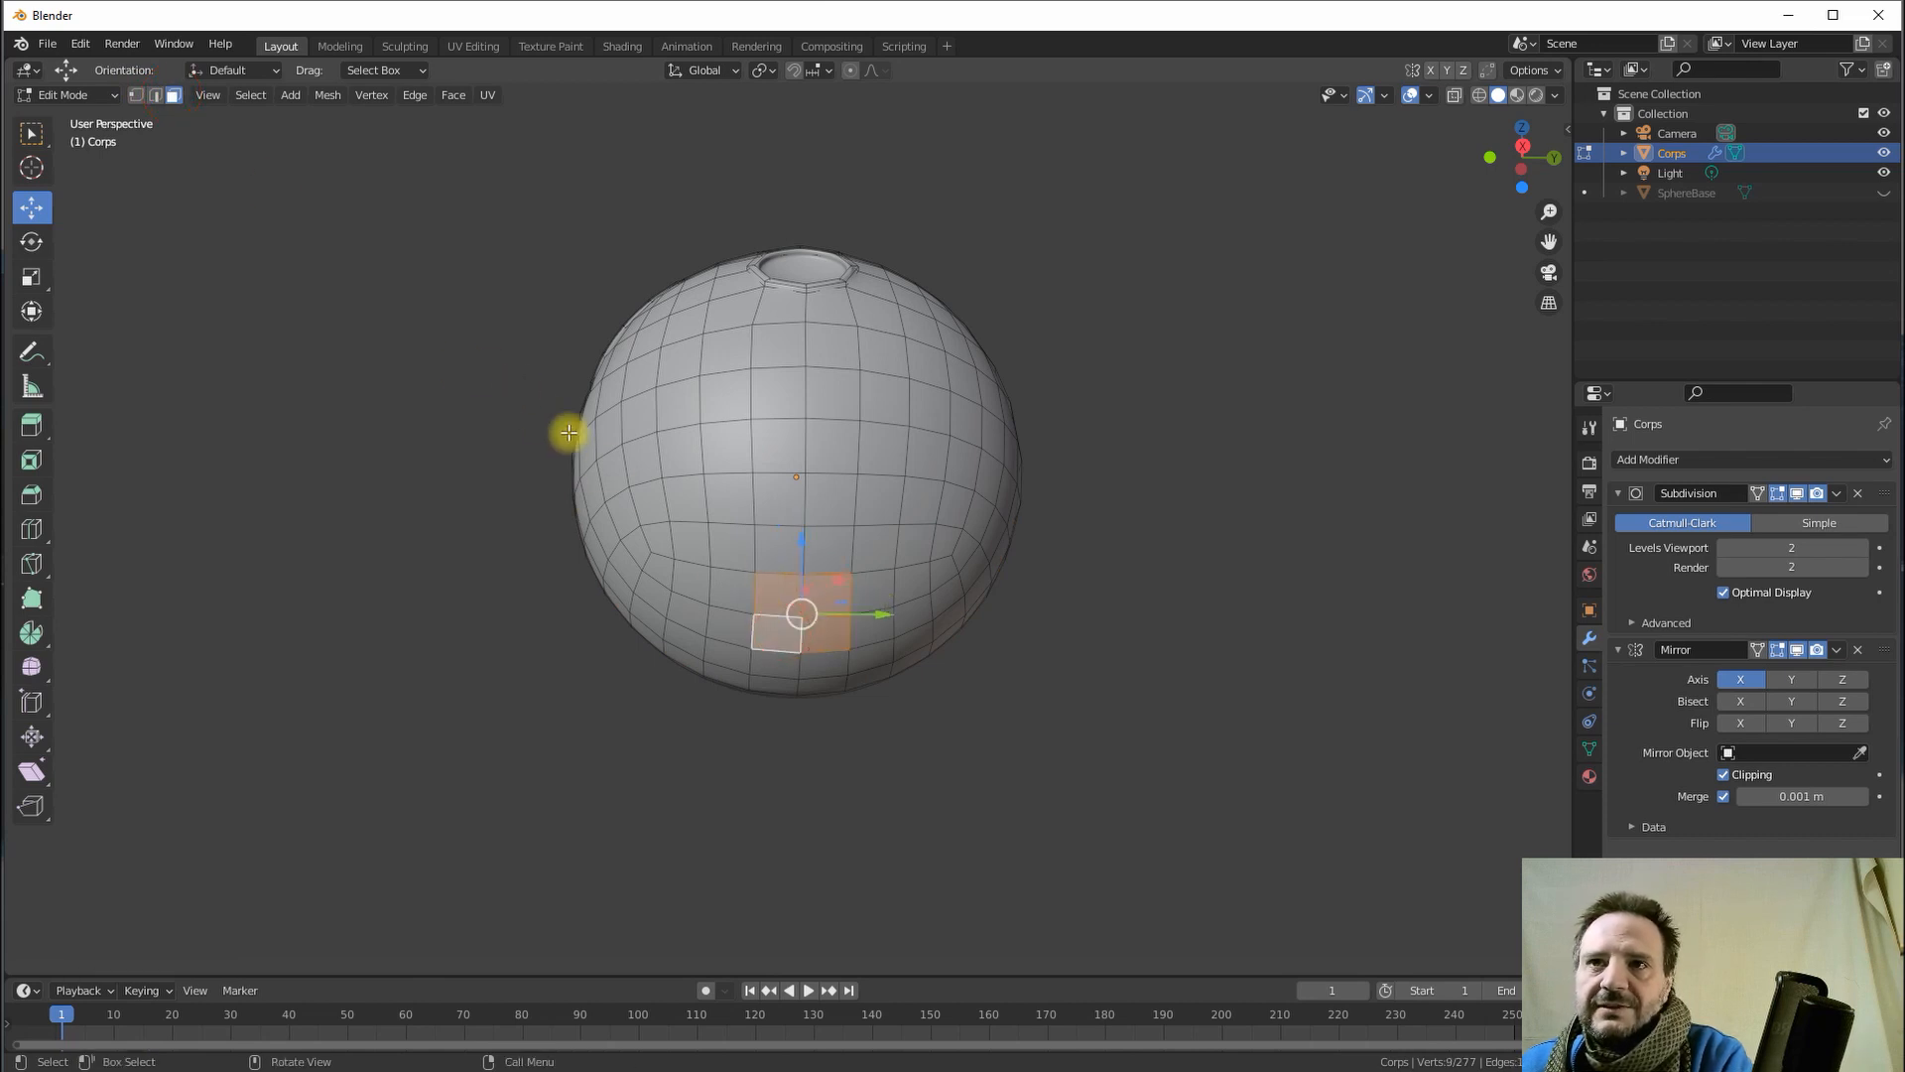
pyautogui.rightClick(789, 608)
pyautogui.moveTo(778, 608)
pyautogui.click(893, 629)
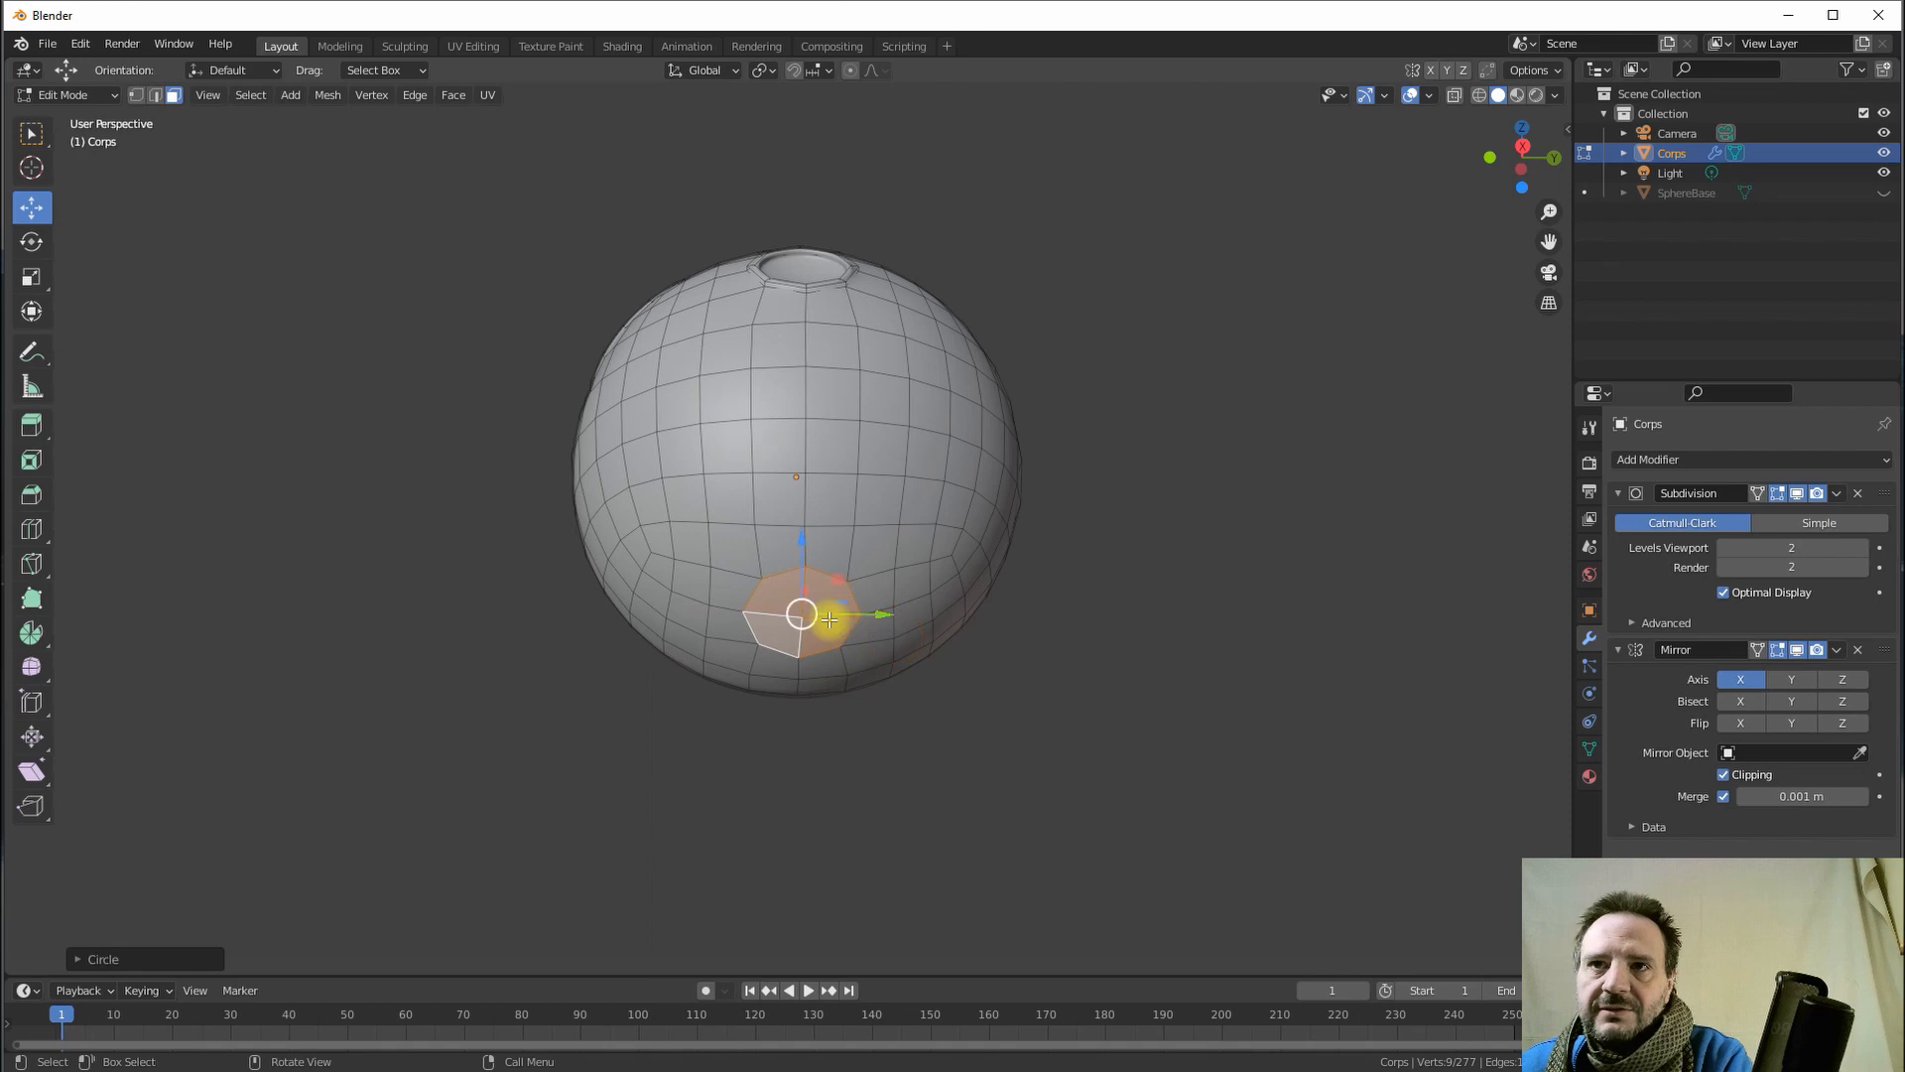
# - Inset the circular group of four faces by about 0.016 m
pyautogui.scroll(5, 832, 627)
pyautogui.moveTo(831, 627); pyautogui.dragTo(956, 569, button='middle')
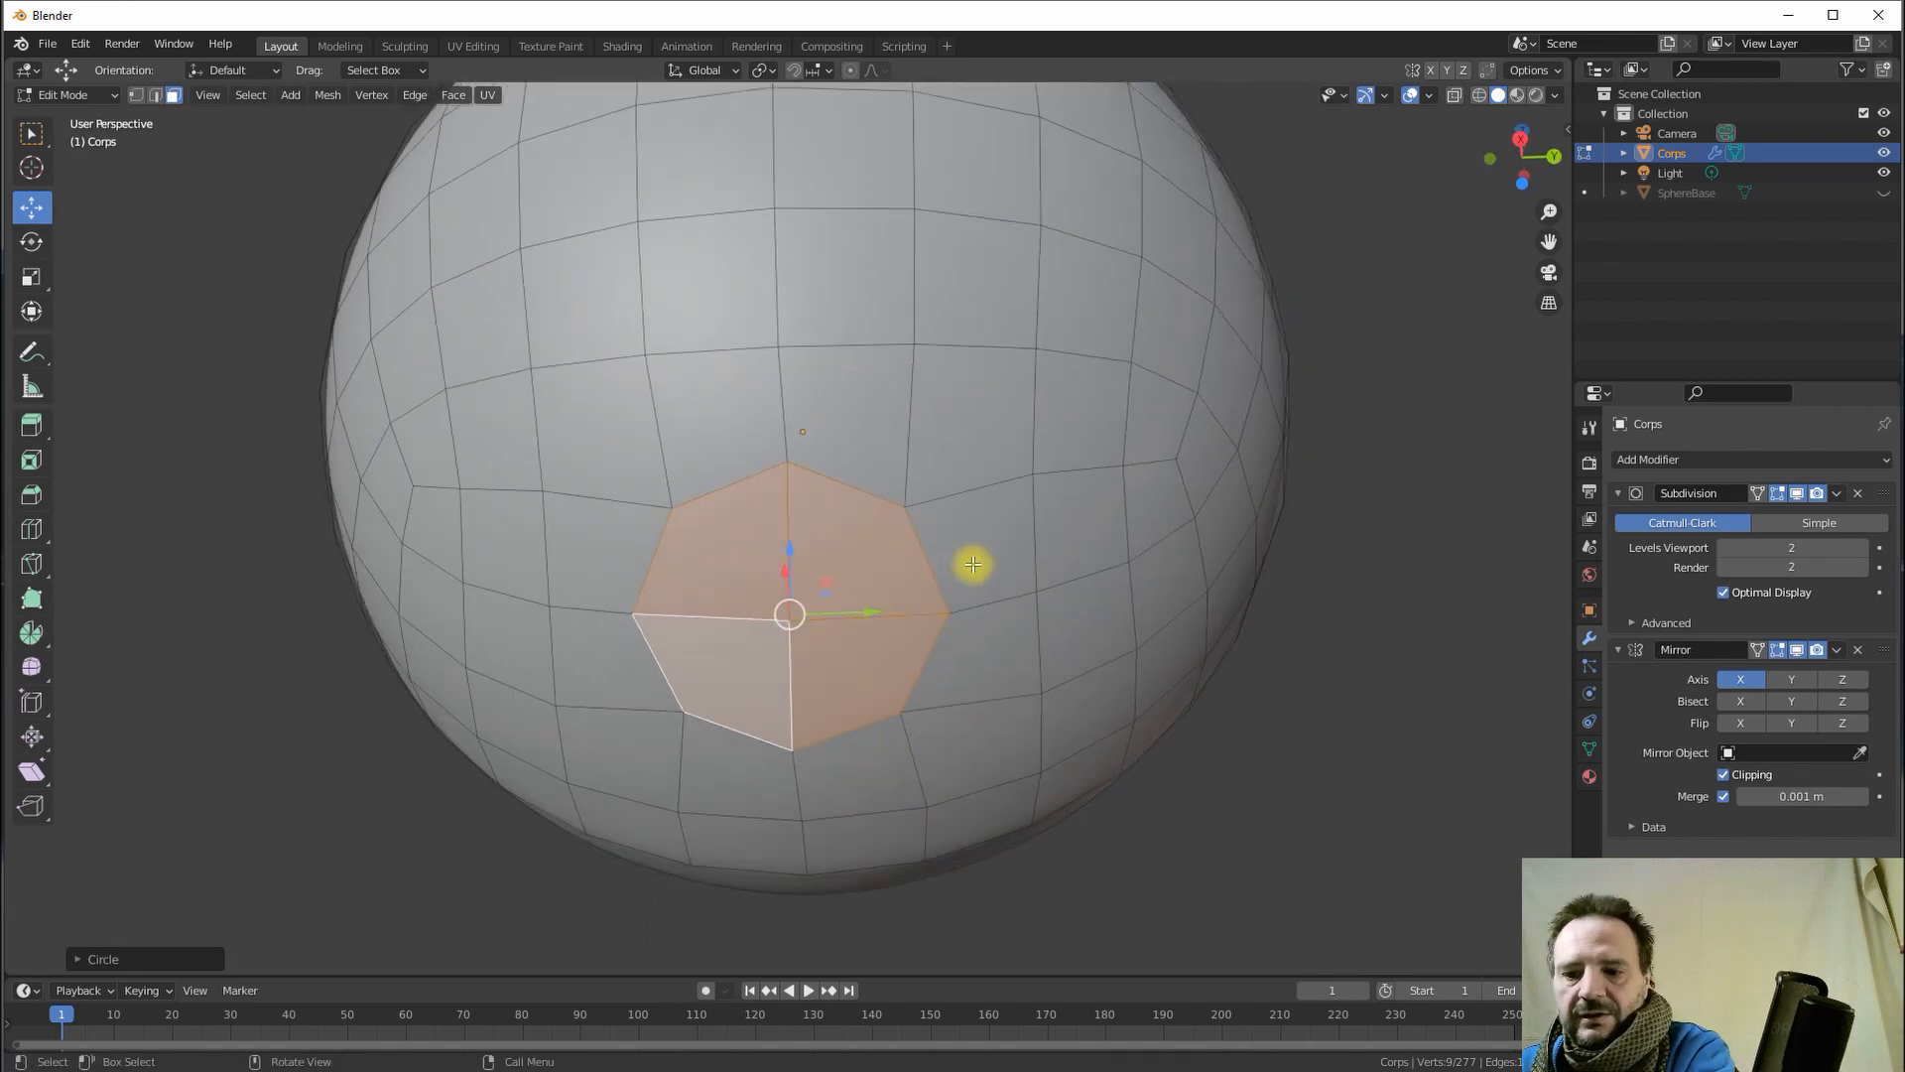
pyautogui.press('i')
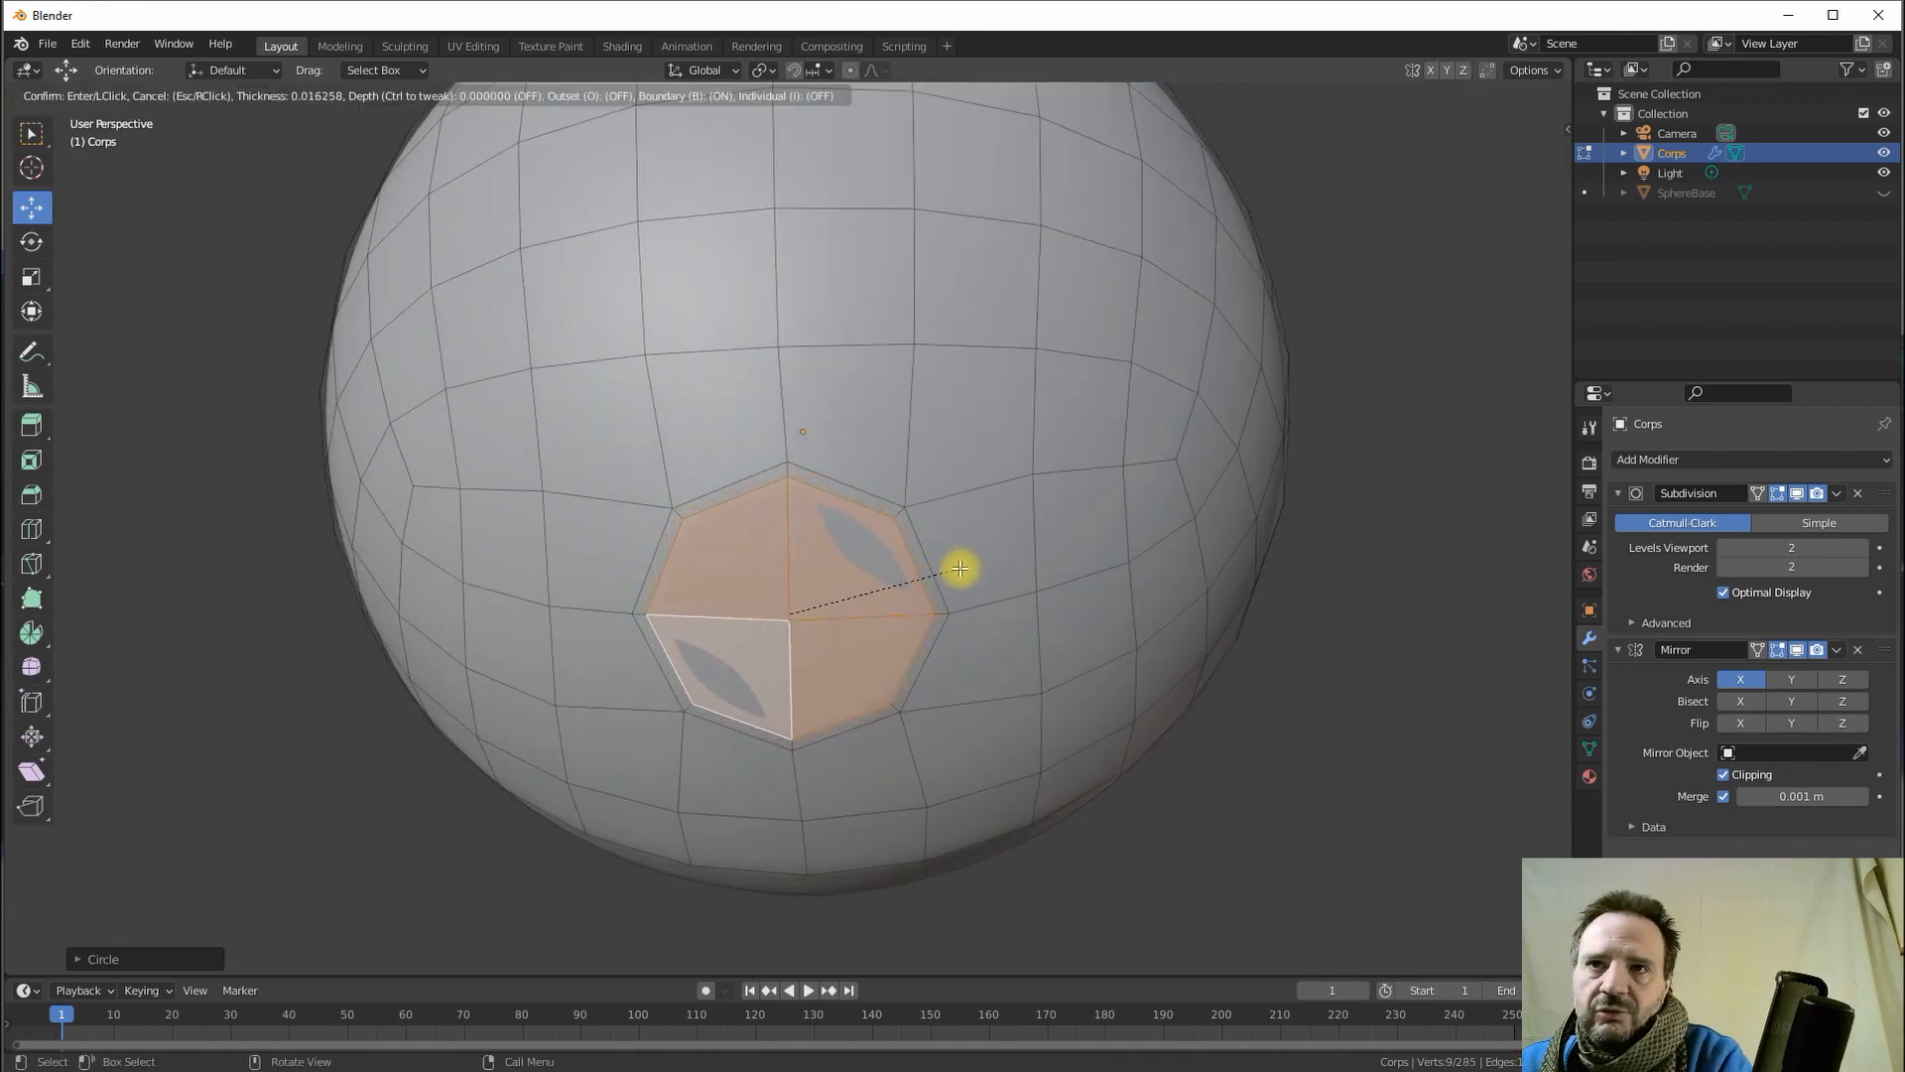
pyautogui.click(957, 567)
# - Extrude the inset faces inward by about 0.018 m to form a lower side recess
pyautogui.moveTo(850, 604); pyautogui.dragTo(885, 568, button='middle')
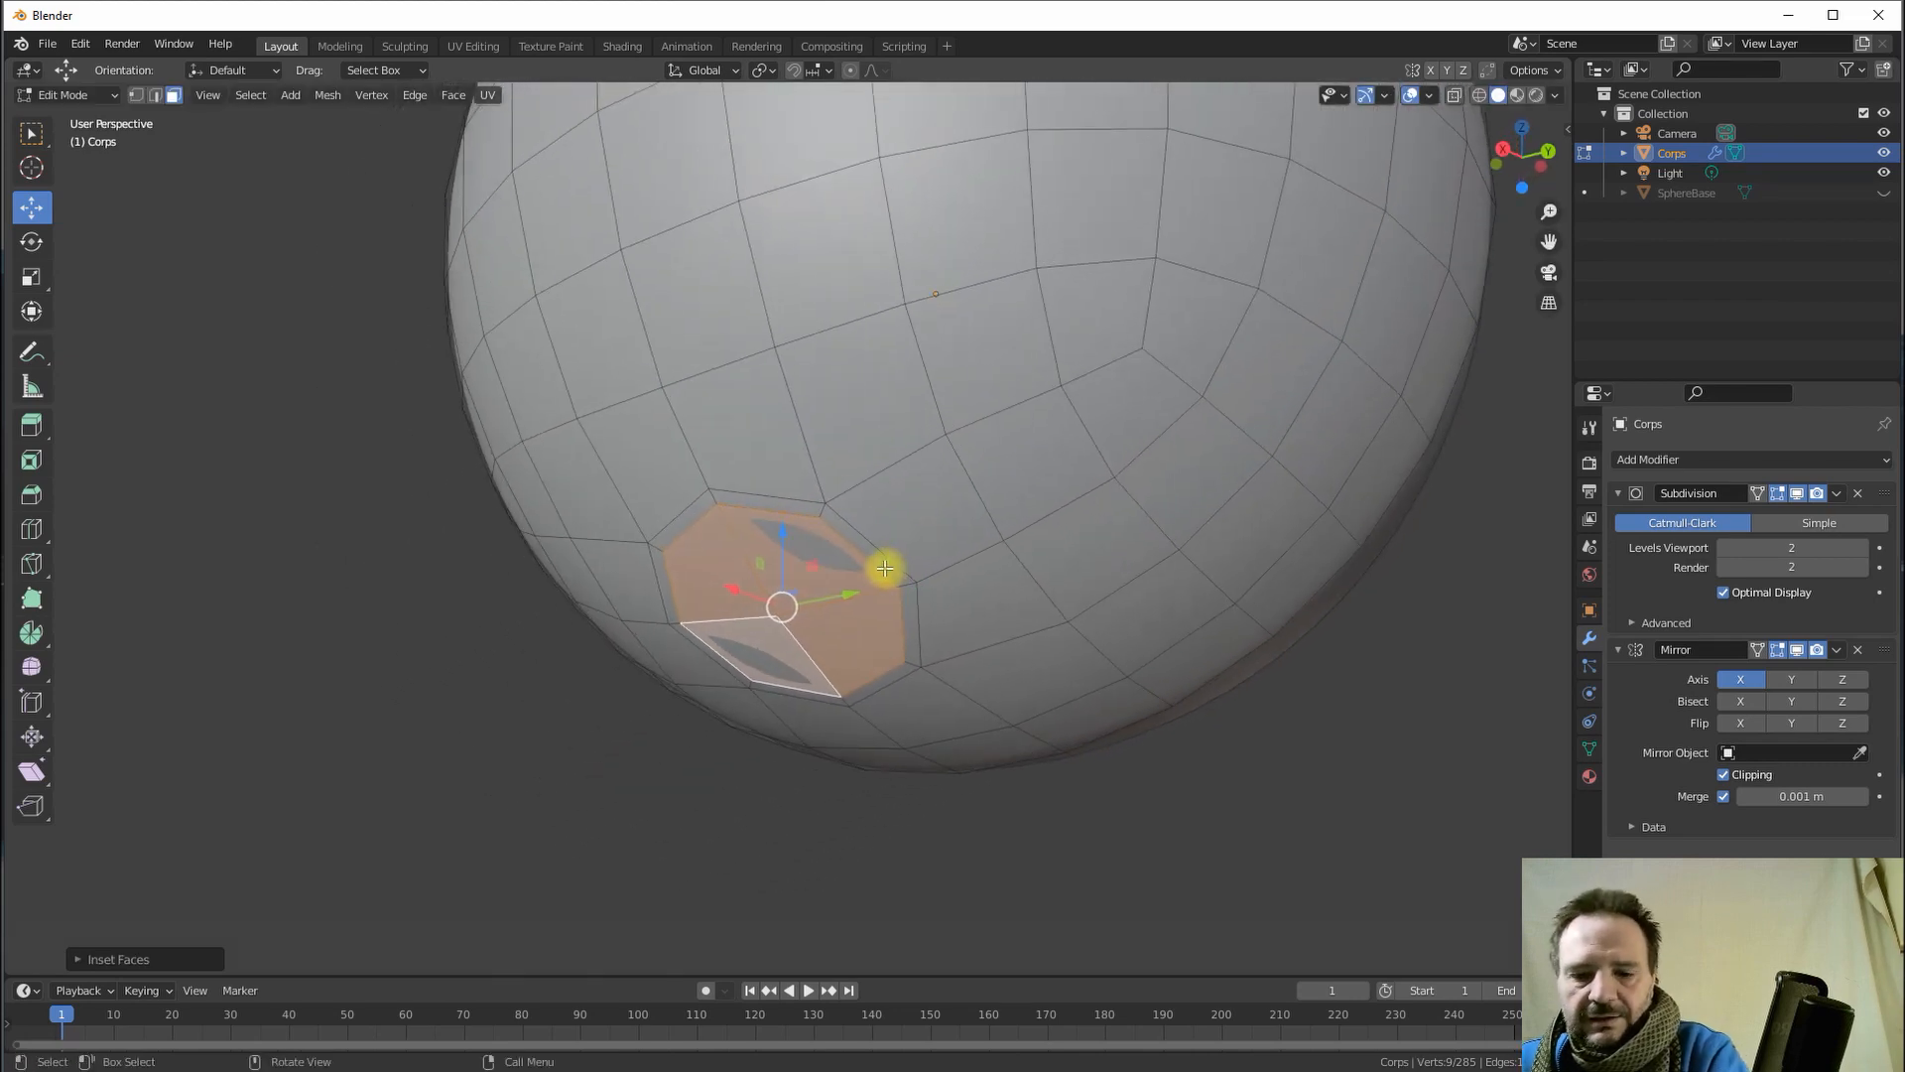
pyautogui.press('e')
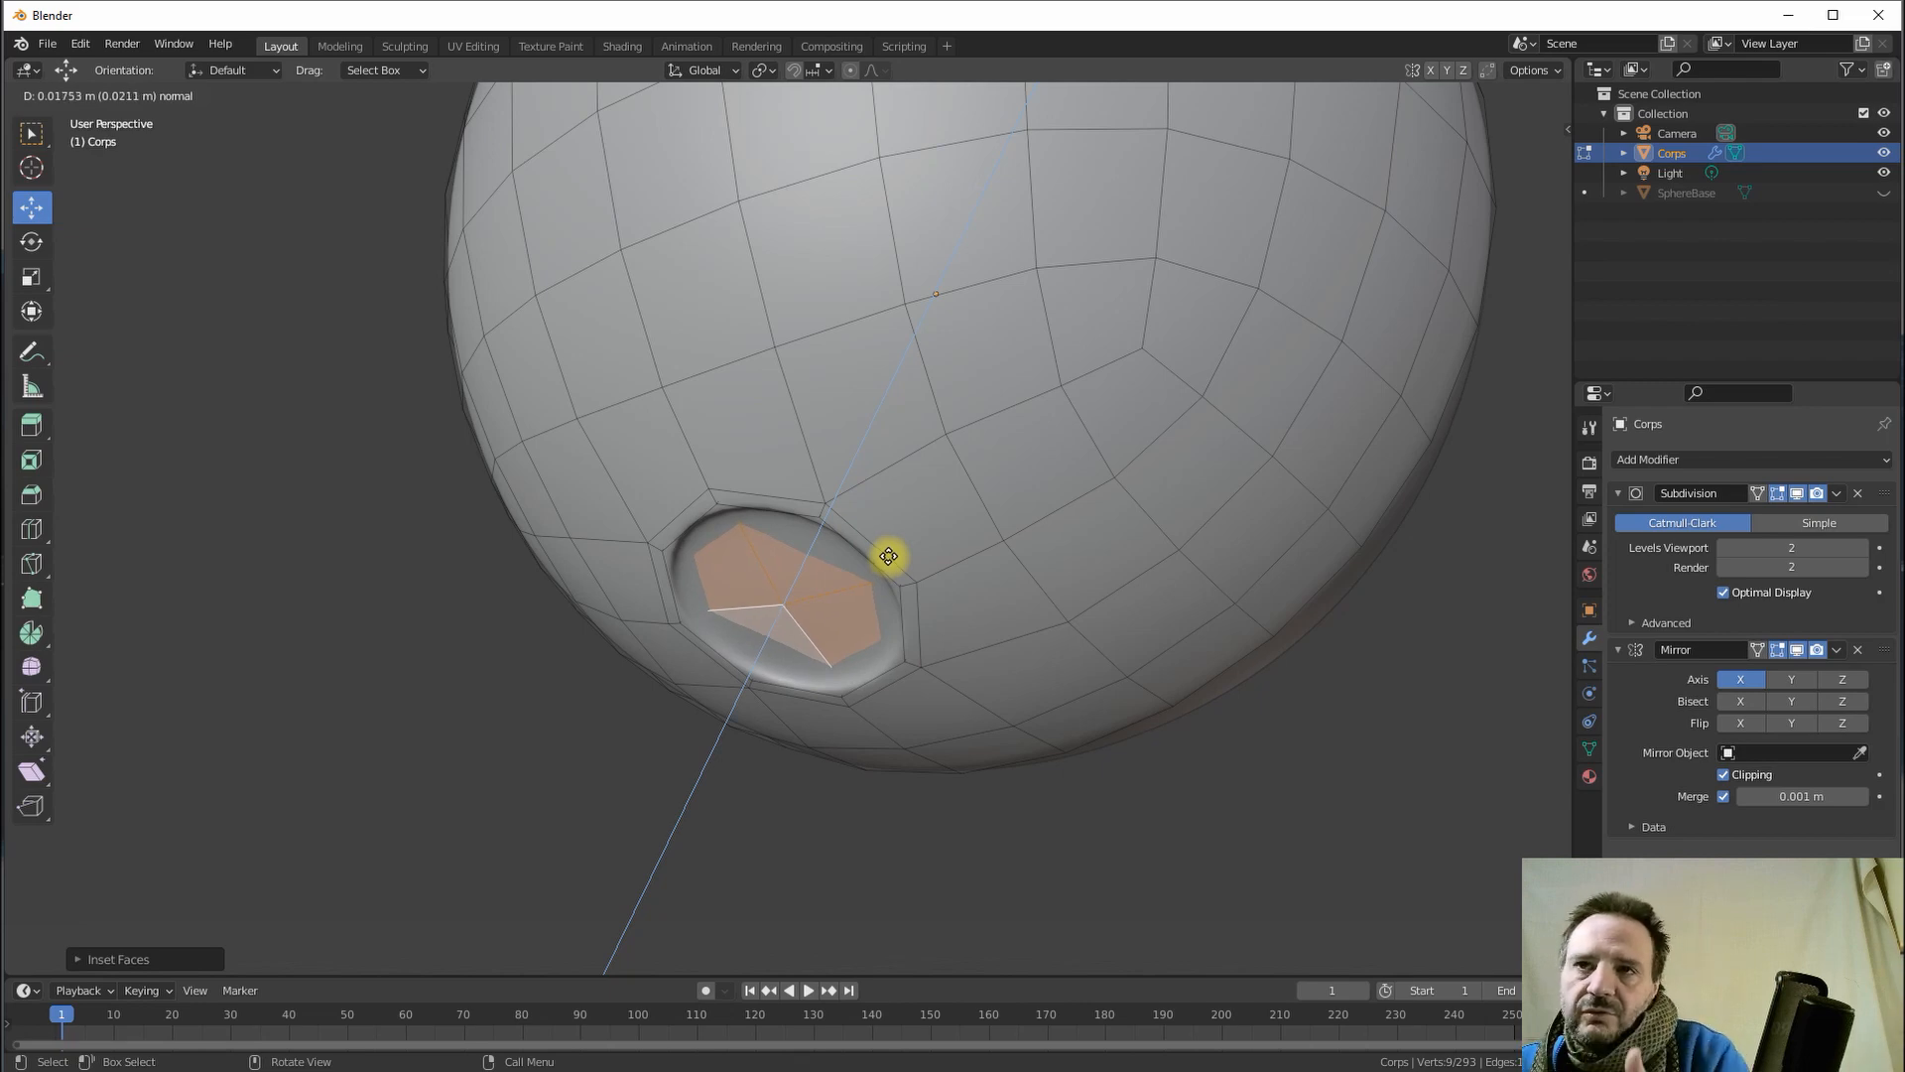
pyautogui.click(888, 556)
pyautogui.moveTo(880, 540); pyautogui.dragTo(793, 559, button='middle')
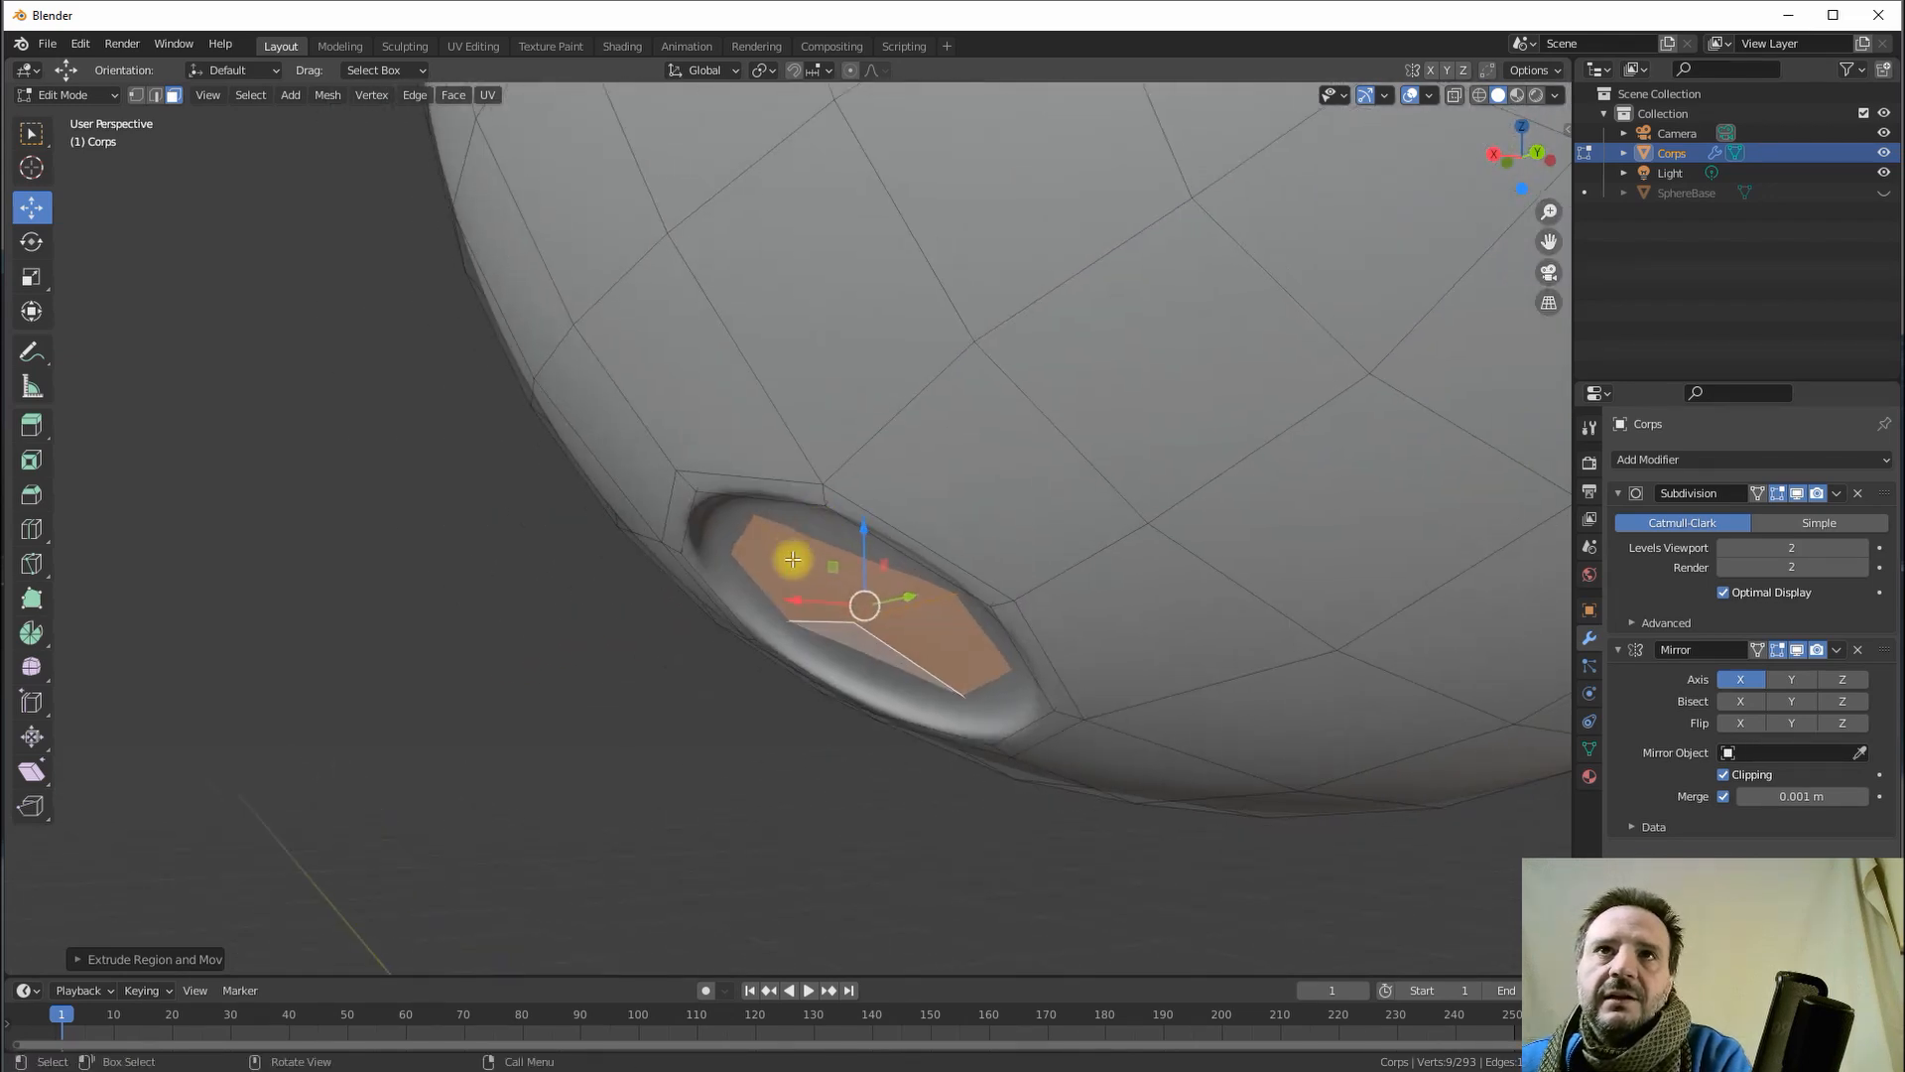
# - Scale the recess floor faces by a negative factor along their normal Z axis to reverse the floor's curvature
pyautogui.click(701, 71)
pyautogui.click(647, 172)
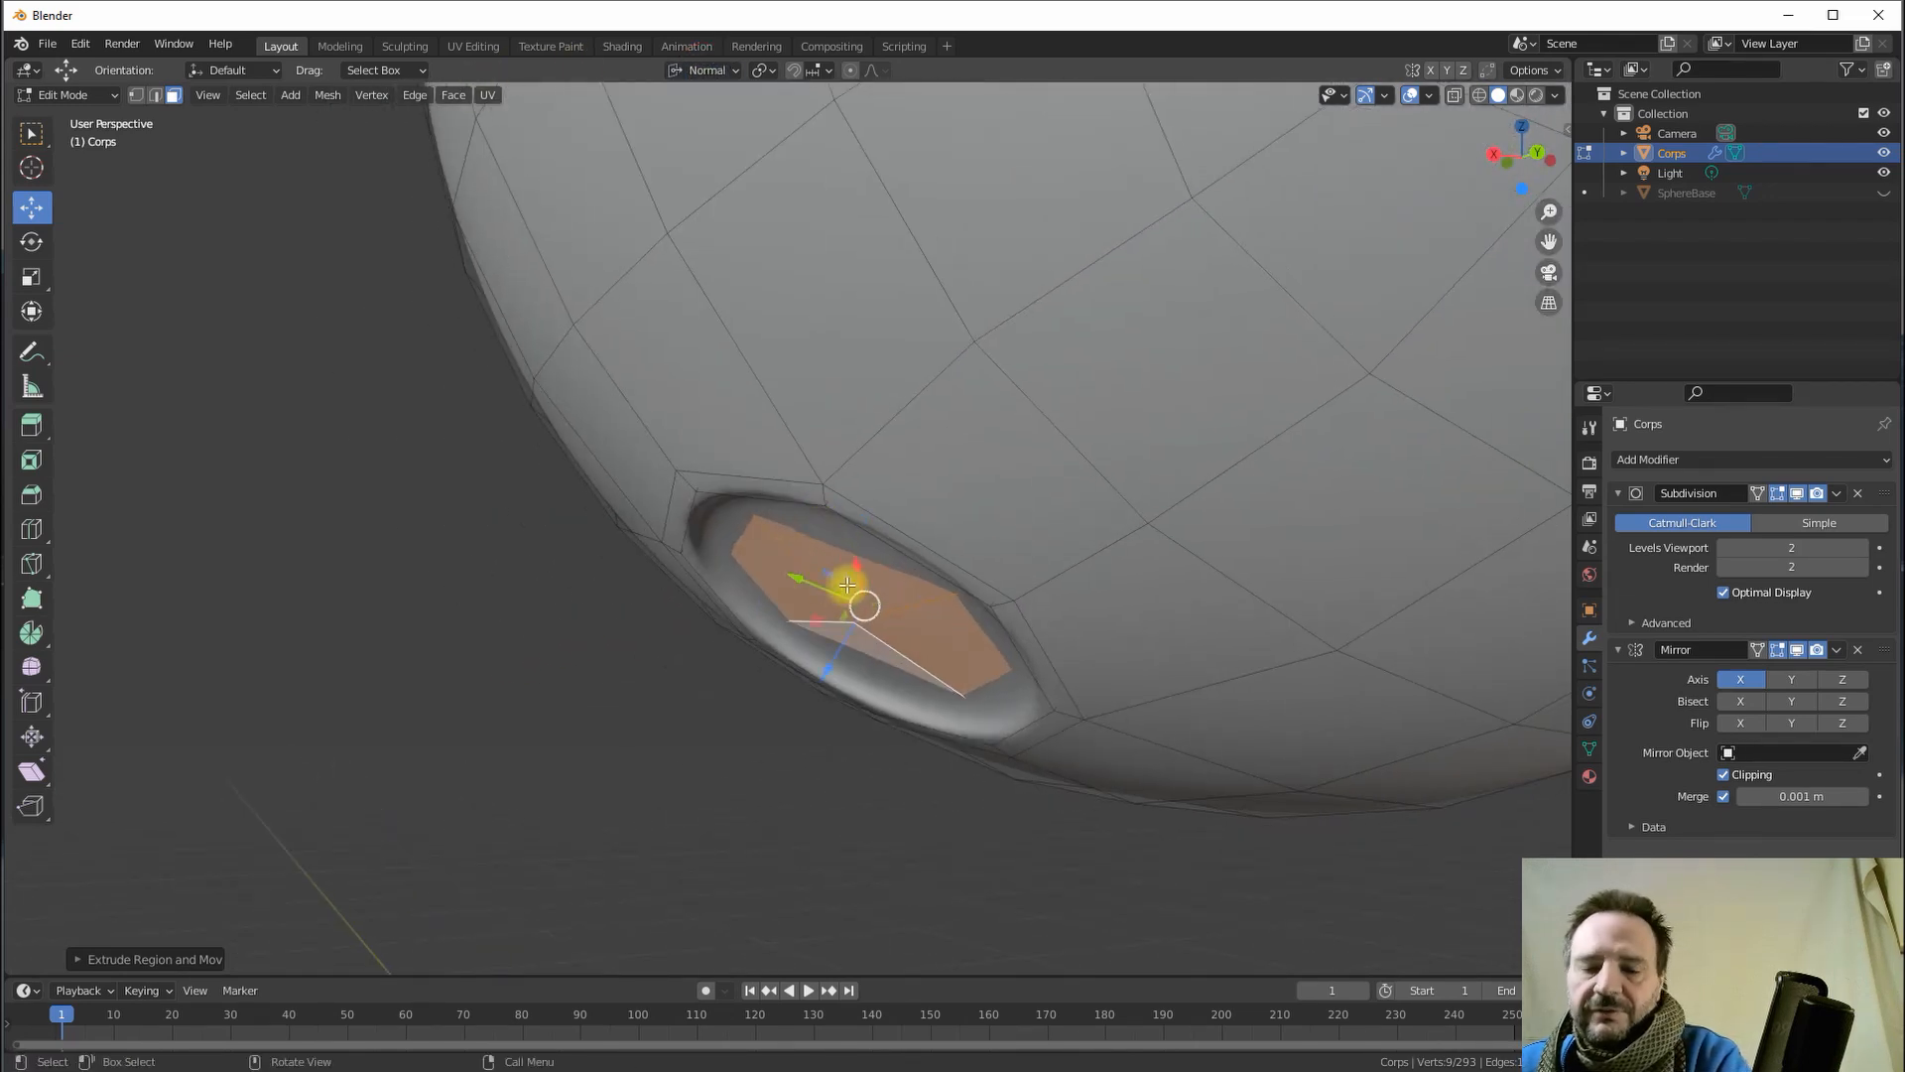
pyautogui.press('s')
pyautogui.press('z')
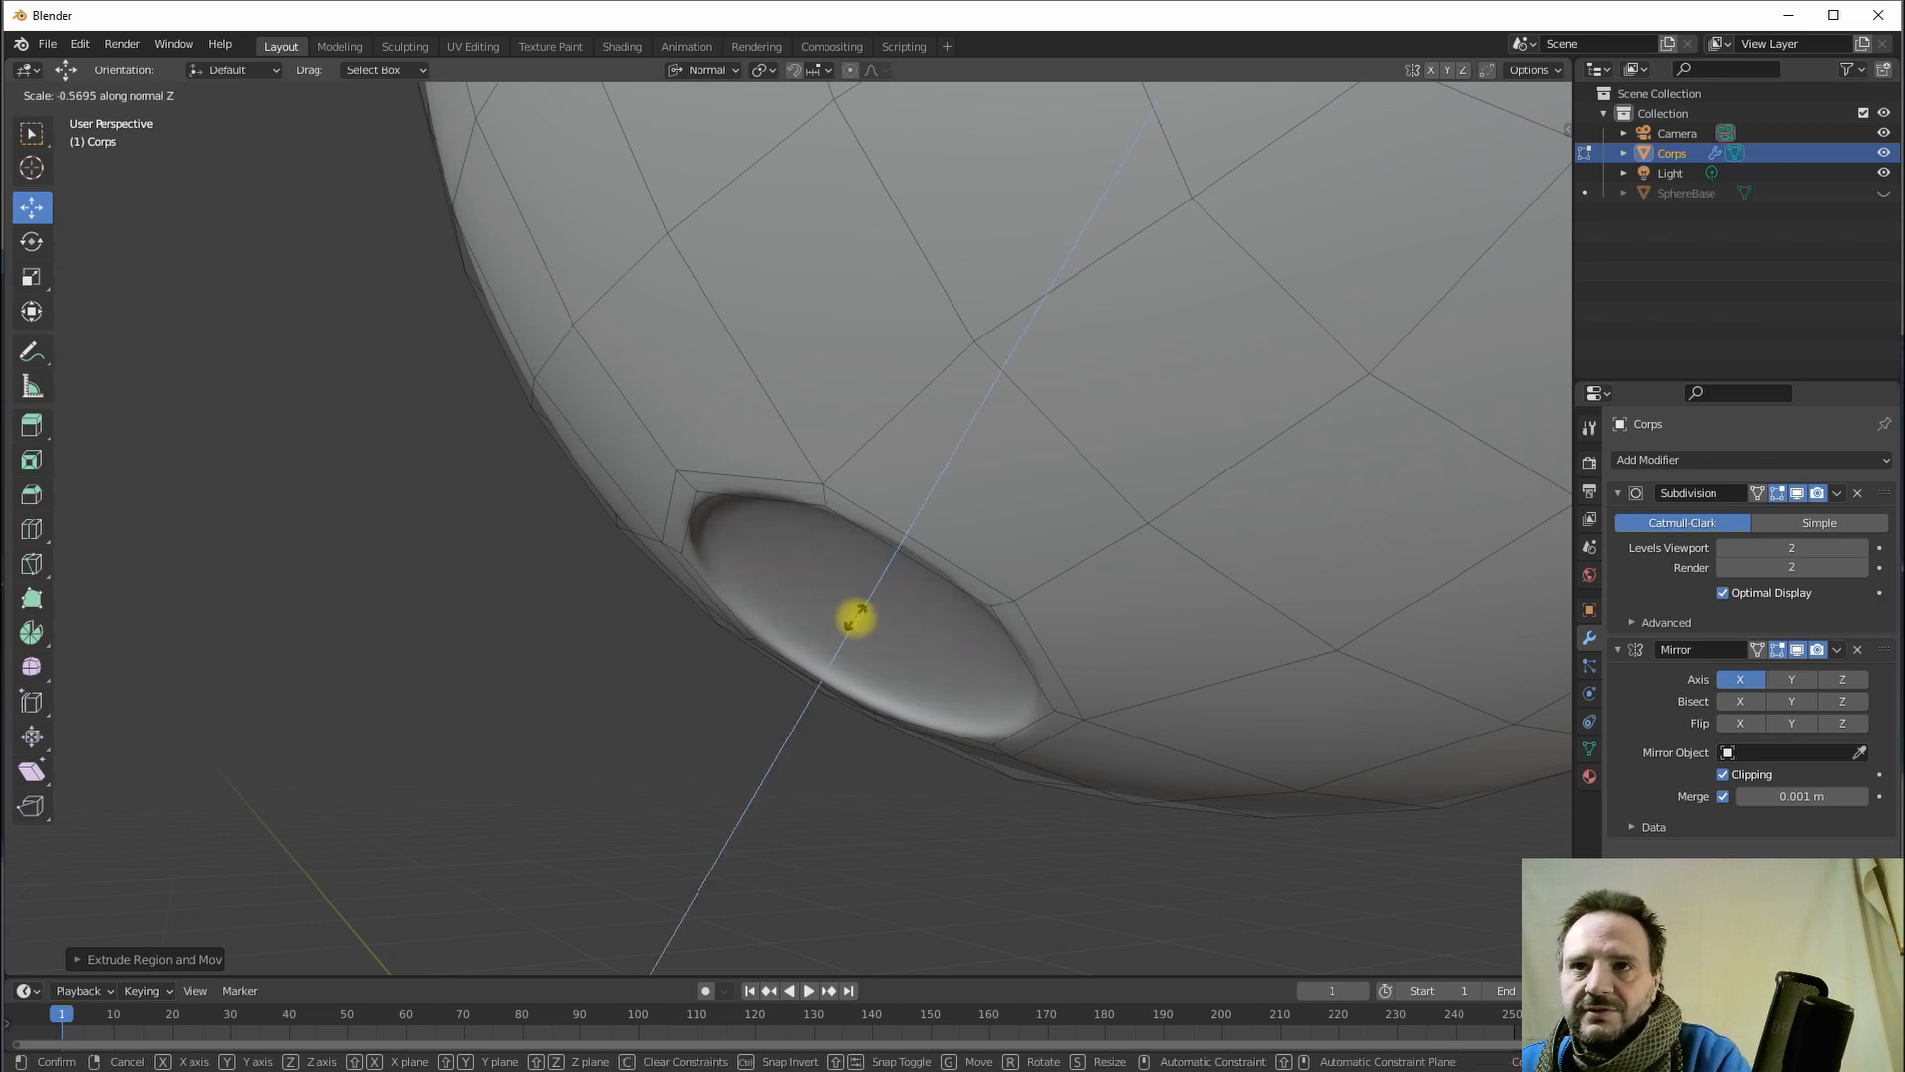
pyautogui.click(848, 631)
# - Move the lower recess's floor faces slightly to adjust their position inside the recess
pyautogui.moveTo(863, 604); pyautogui.dragTo(986, 629, button='middle')
pyautogui.moveTo(988, 633); pyautogui.dragTo(983, 629)
pyautogui.moveTo(969, 634)
pyautogui.mouseDown(button='middle')
pyautogui.moveTo(927, 625)
pyautogui.moveTo(961, 600)
pyautogui.moveTo(933, 628)
pyautogui.mouseUp(button='middle')
pyautogui.moveTo(893, 640); pyautogui.dragTo(908, 613)
pyautogui.moveTo(908, 613); pyautogui.dragTo(1059, 515, button='middle')
pyautogui.scroll(3, 1025, 511)
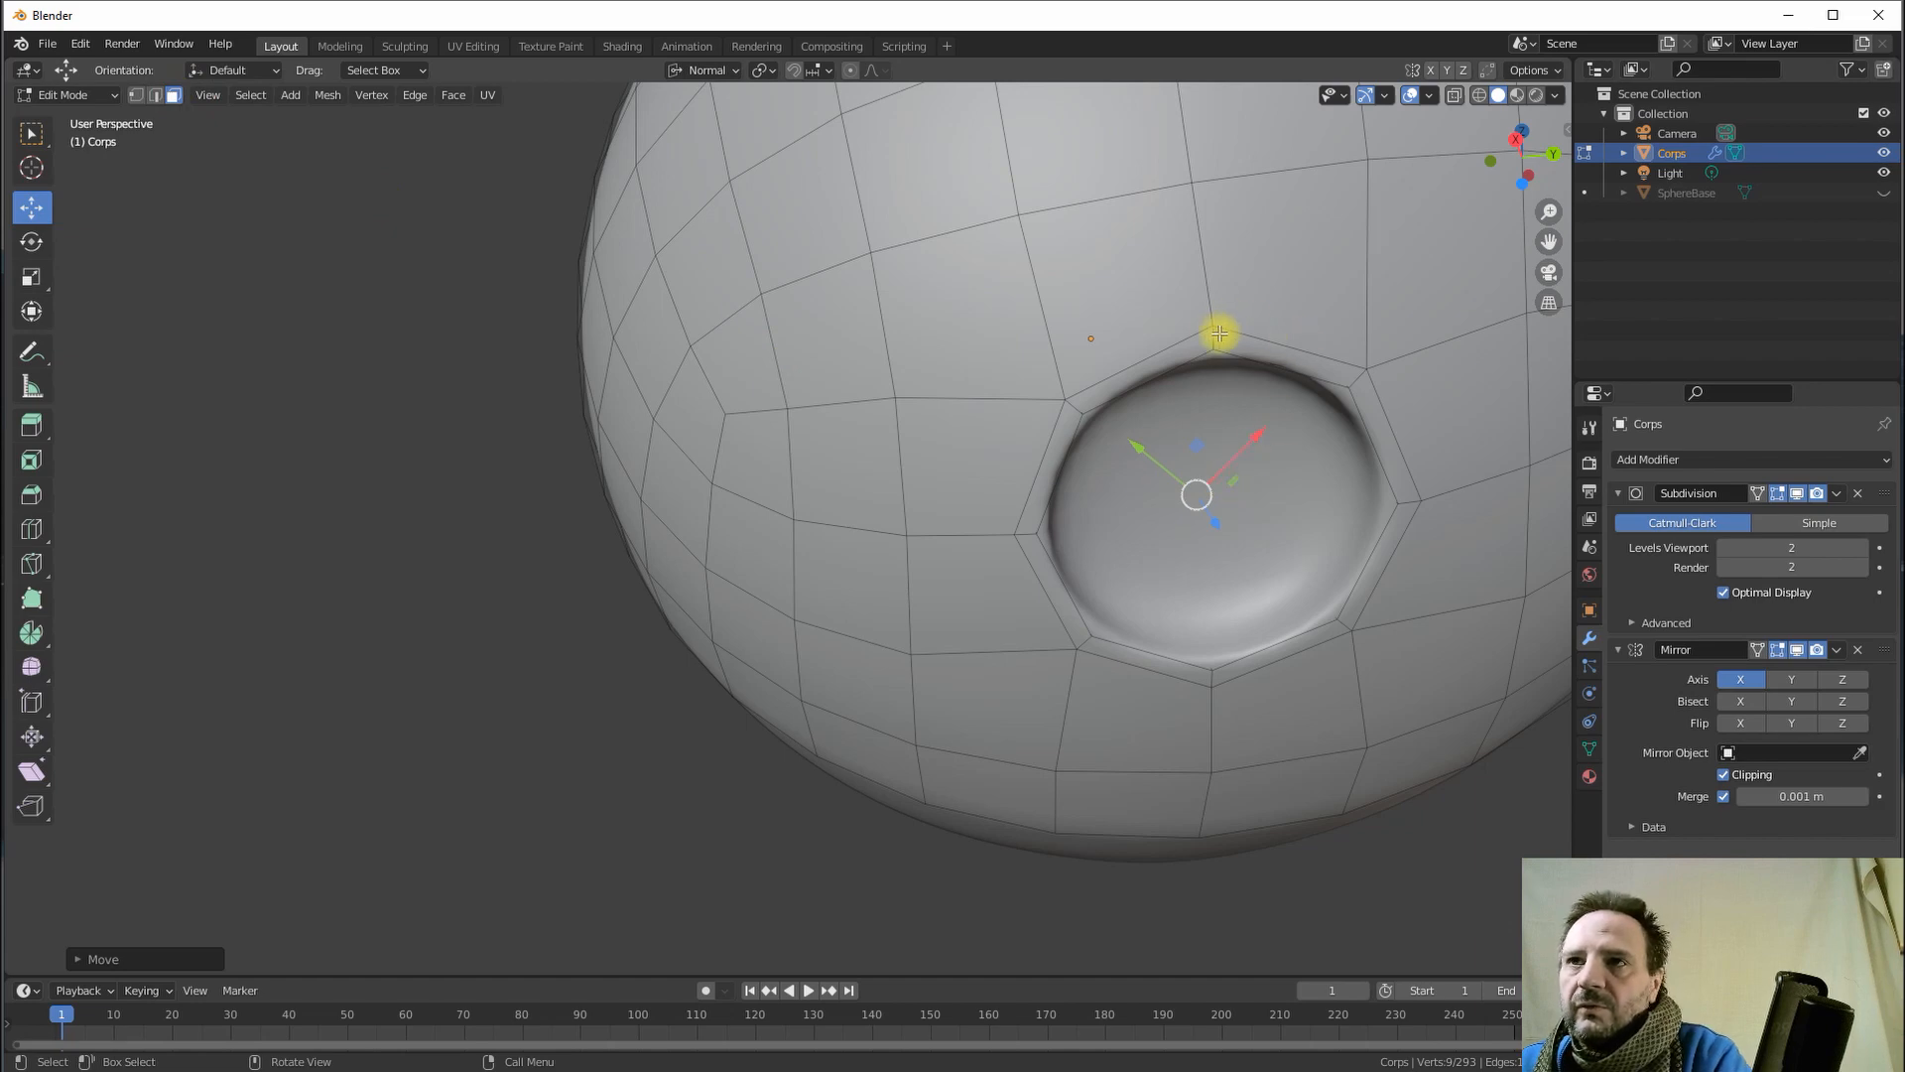
# - Set the orientation to Global, extrude the face loop around the lower recess slightly outward, and check the rim in Object Mode
pyautogui.click(699, 71)
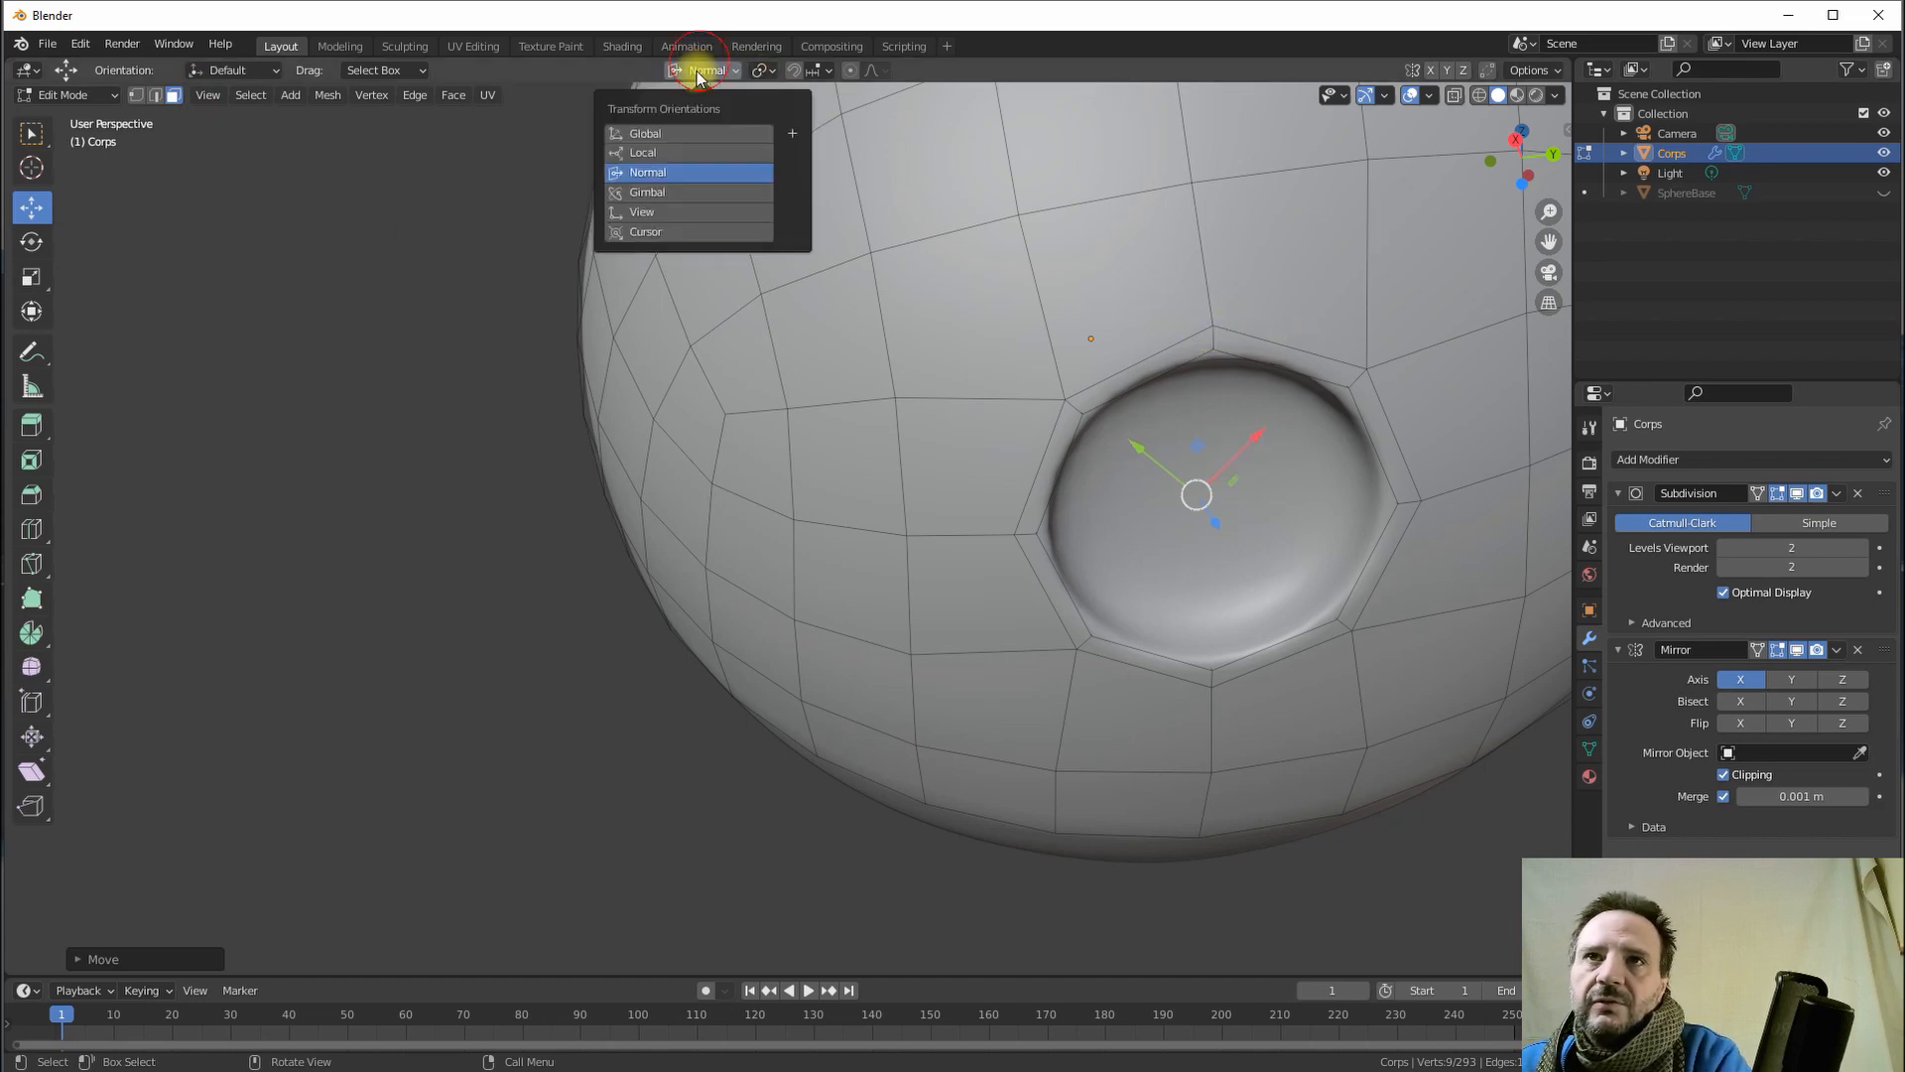
pyautogui.click(647, 132)
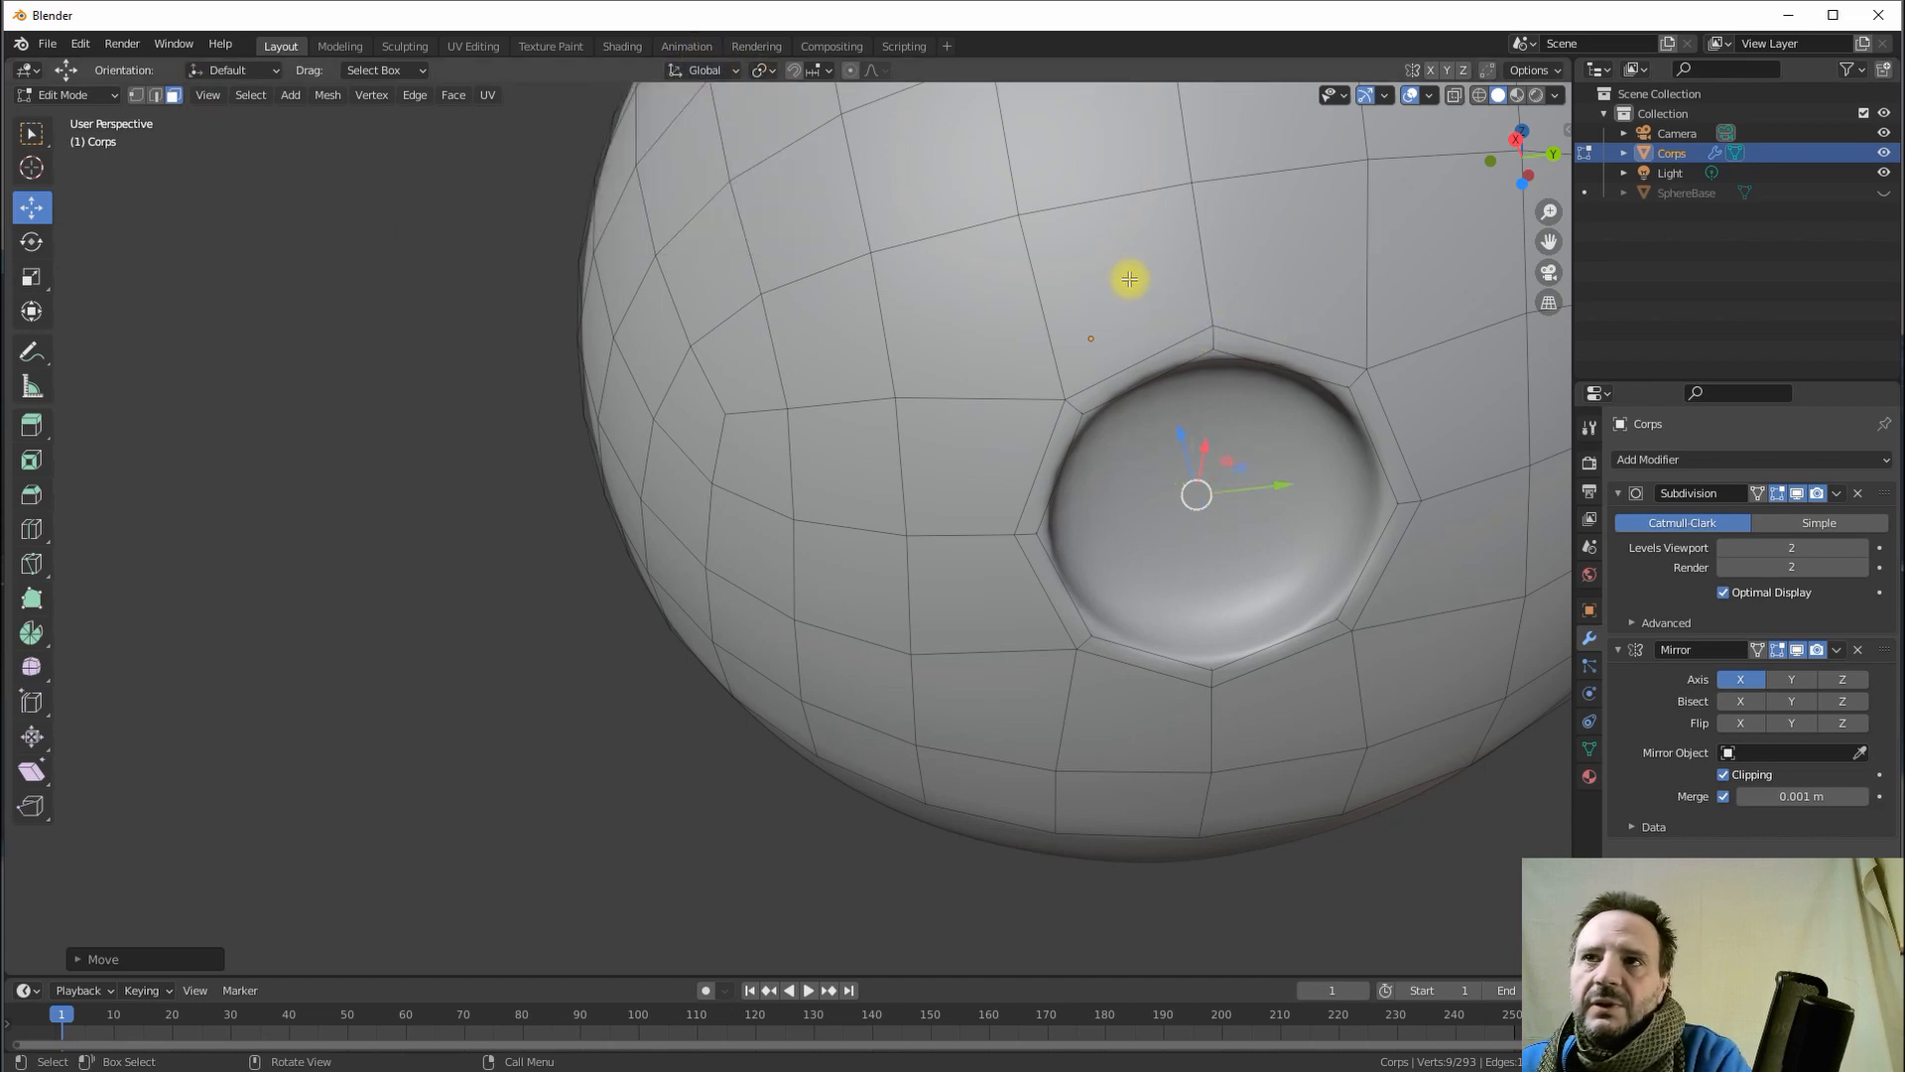
pyautogui.keyDown('alt'); pyautogui.click(1213, 338); pyautogui.keyUp('alt')
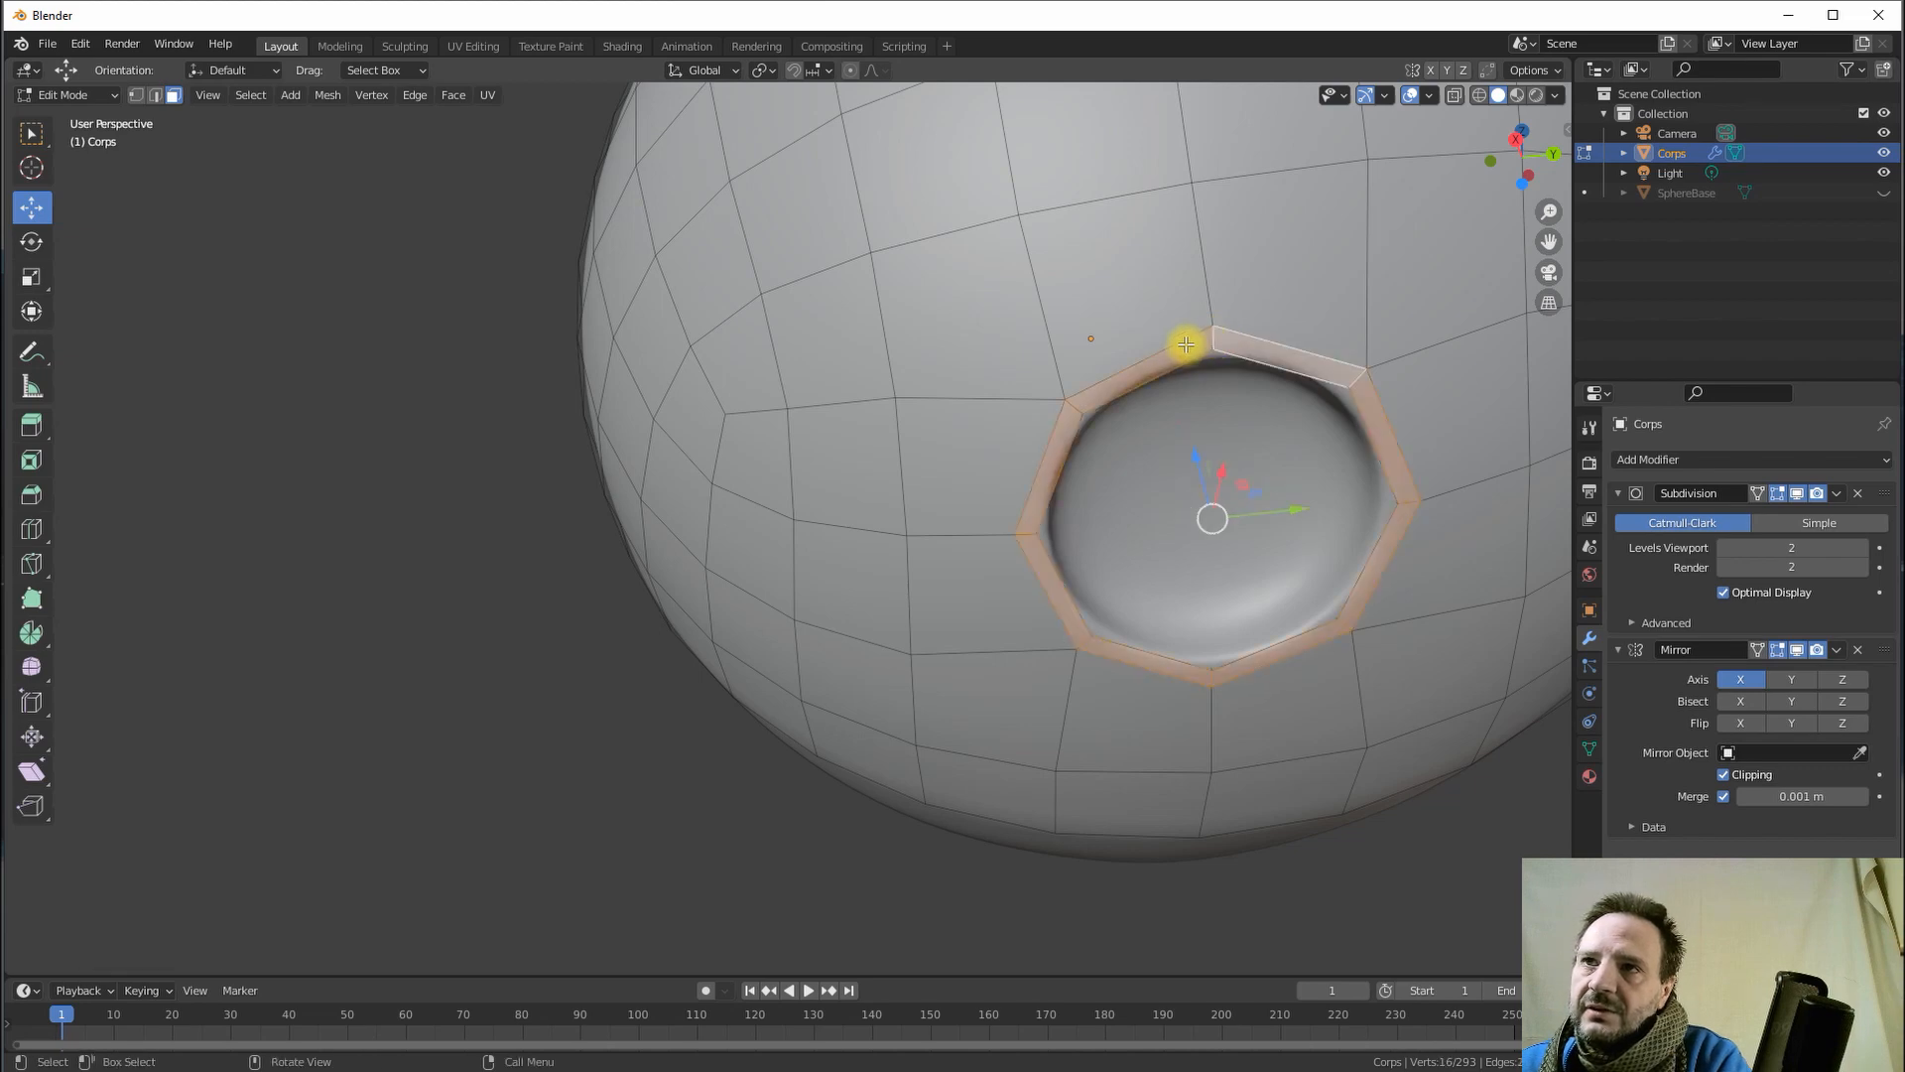
pyautogui.moveTo(1450, 473); pyautogui.dragTo(1074, 348, button='middle')
pyautogui.press('e')
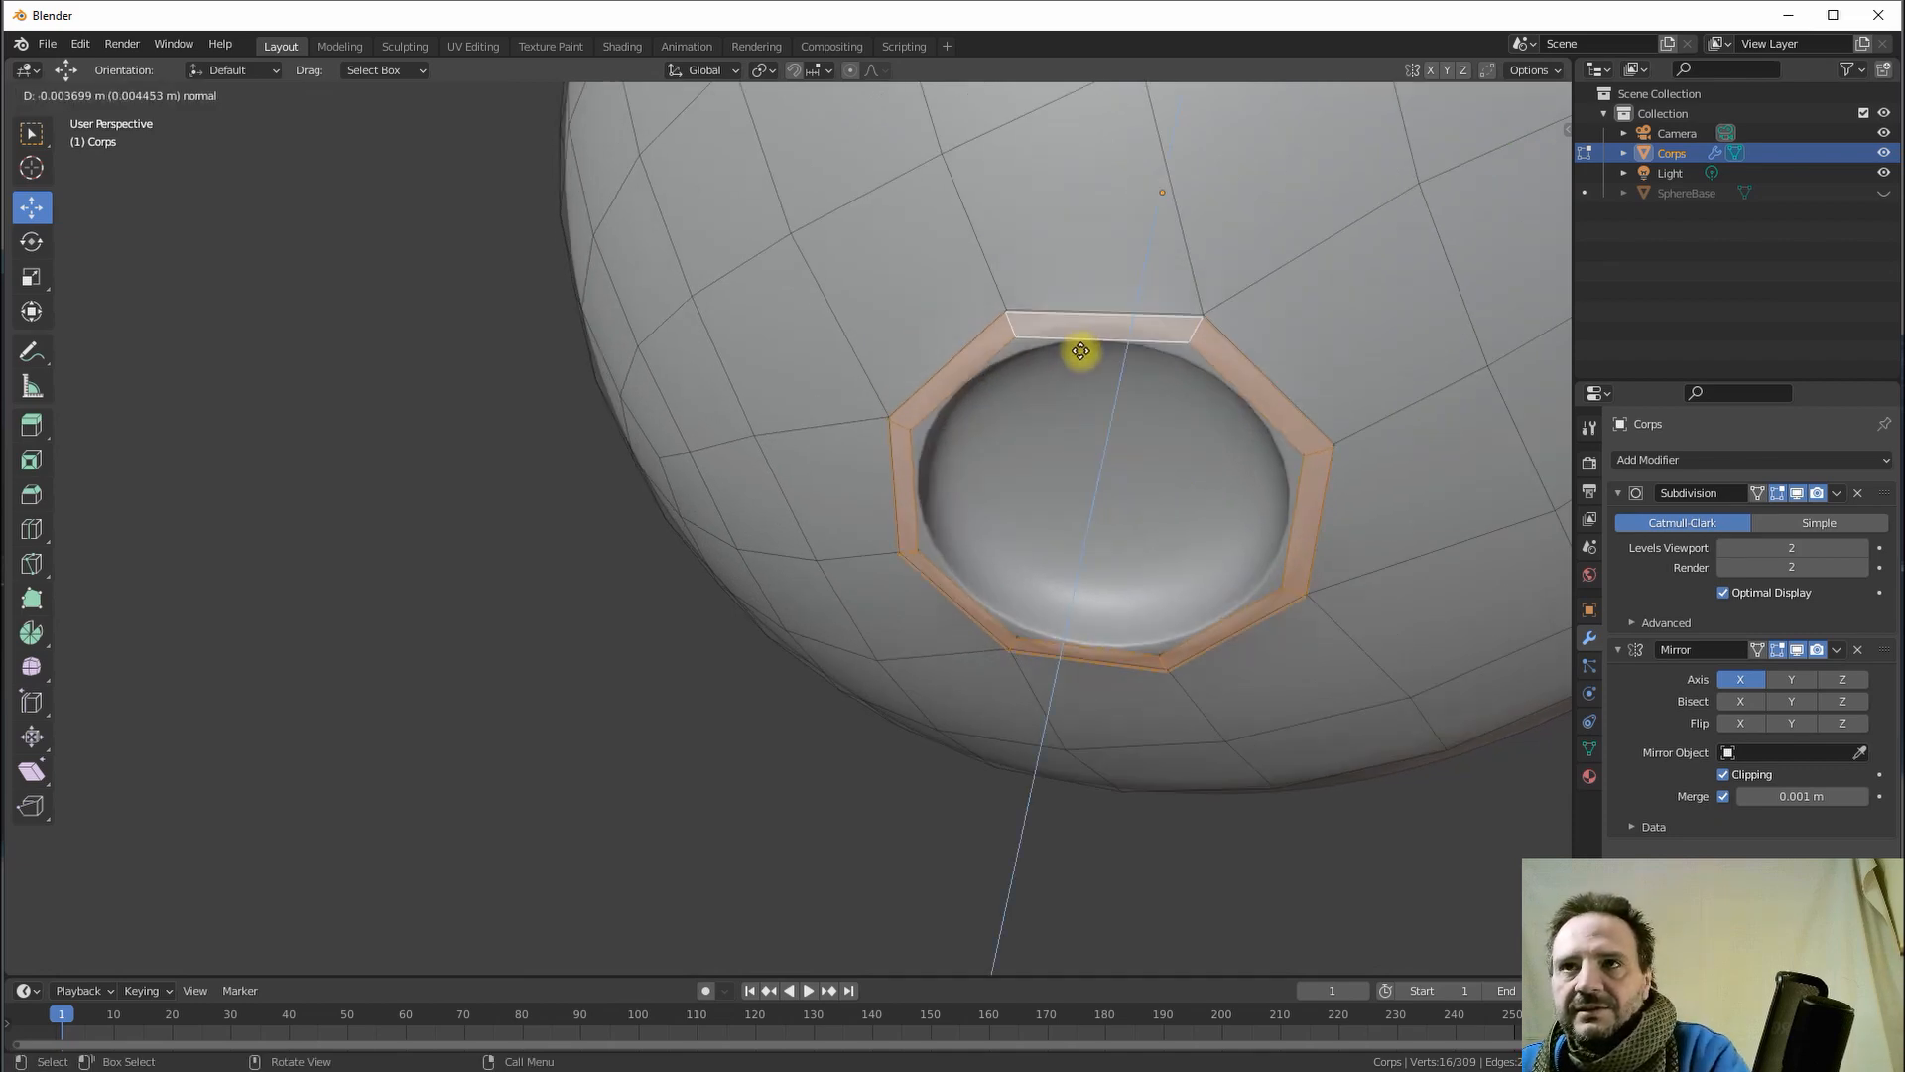
pyautogui.click(1076, 359)
pyautogui.scroll(-6, 1066, 396)
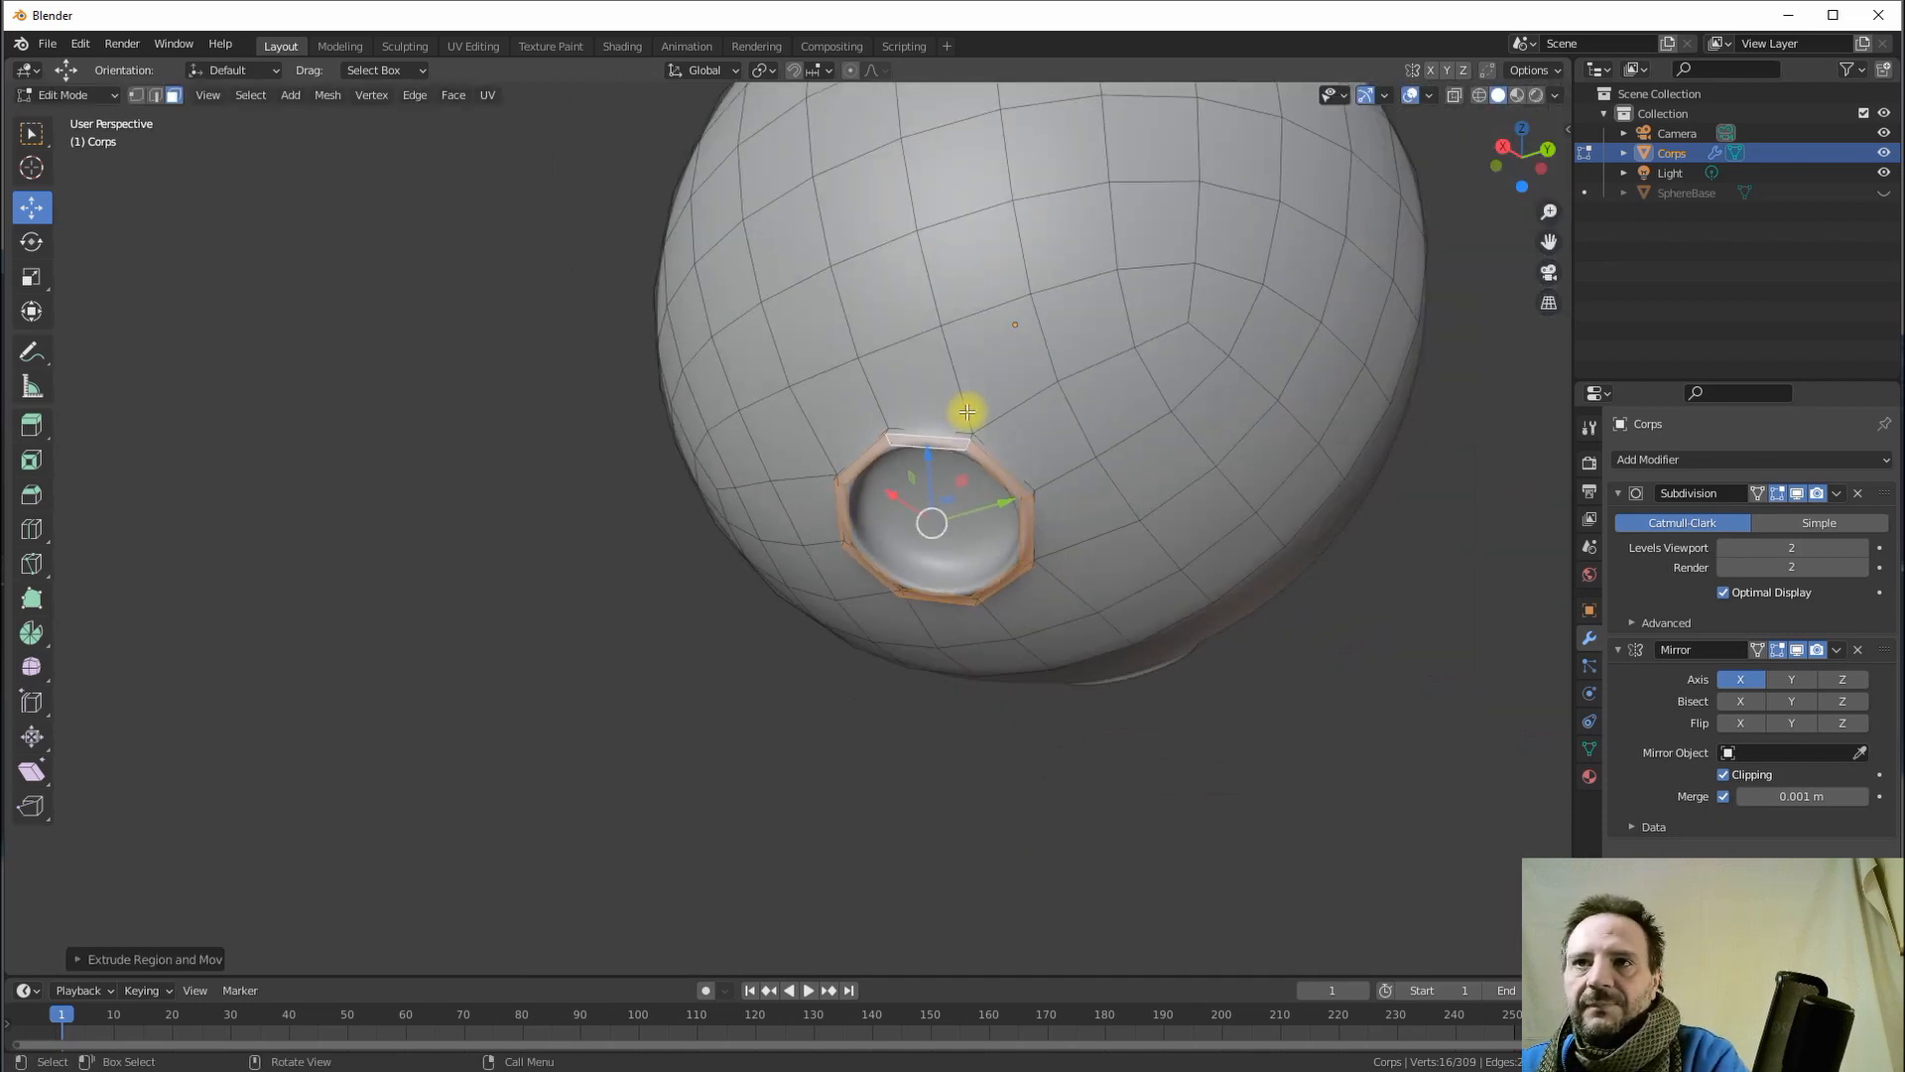
pyautogui.press('Tab')
pyautogui.moveTo(1076, 456); pyautogui.dragTo(777, 295, button='middle')
pyautogui.moveTo(962, 382); pyautogui.dragTo(998, 501, button='middle')
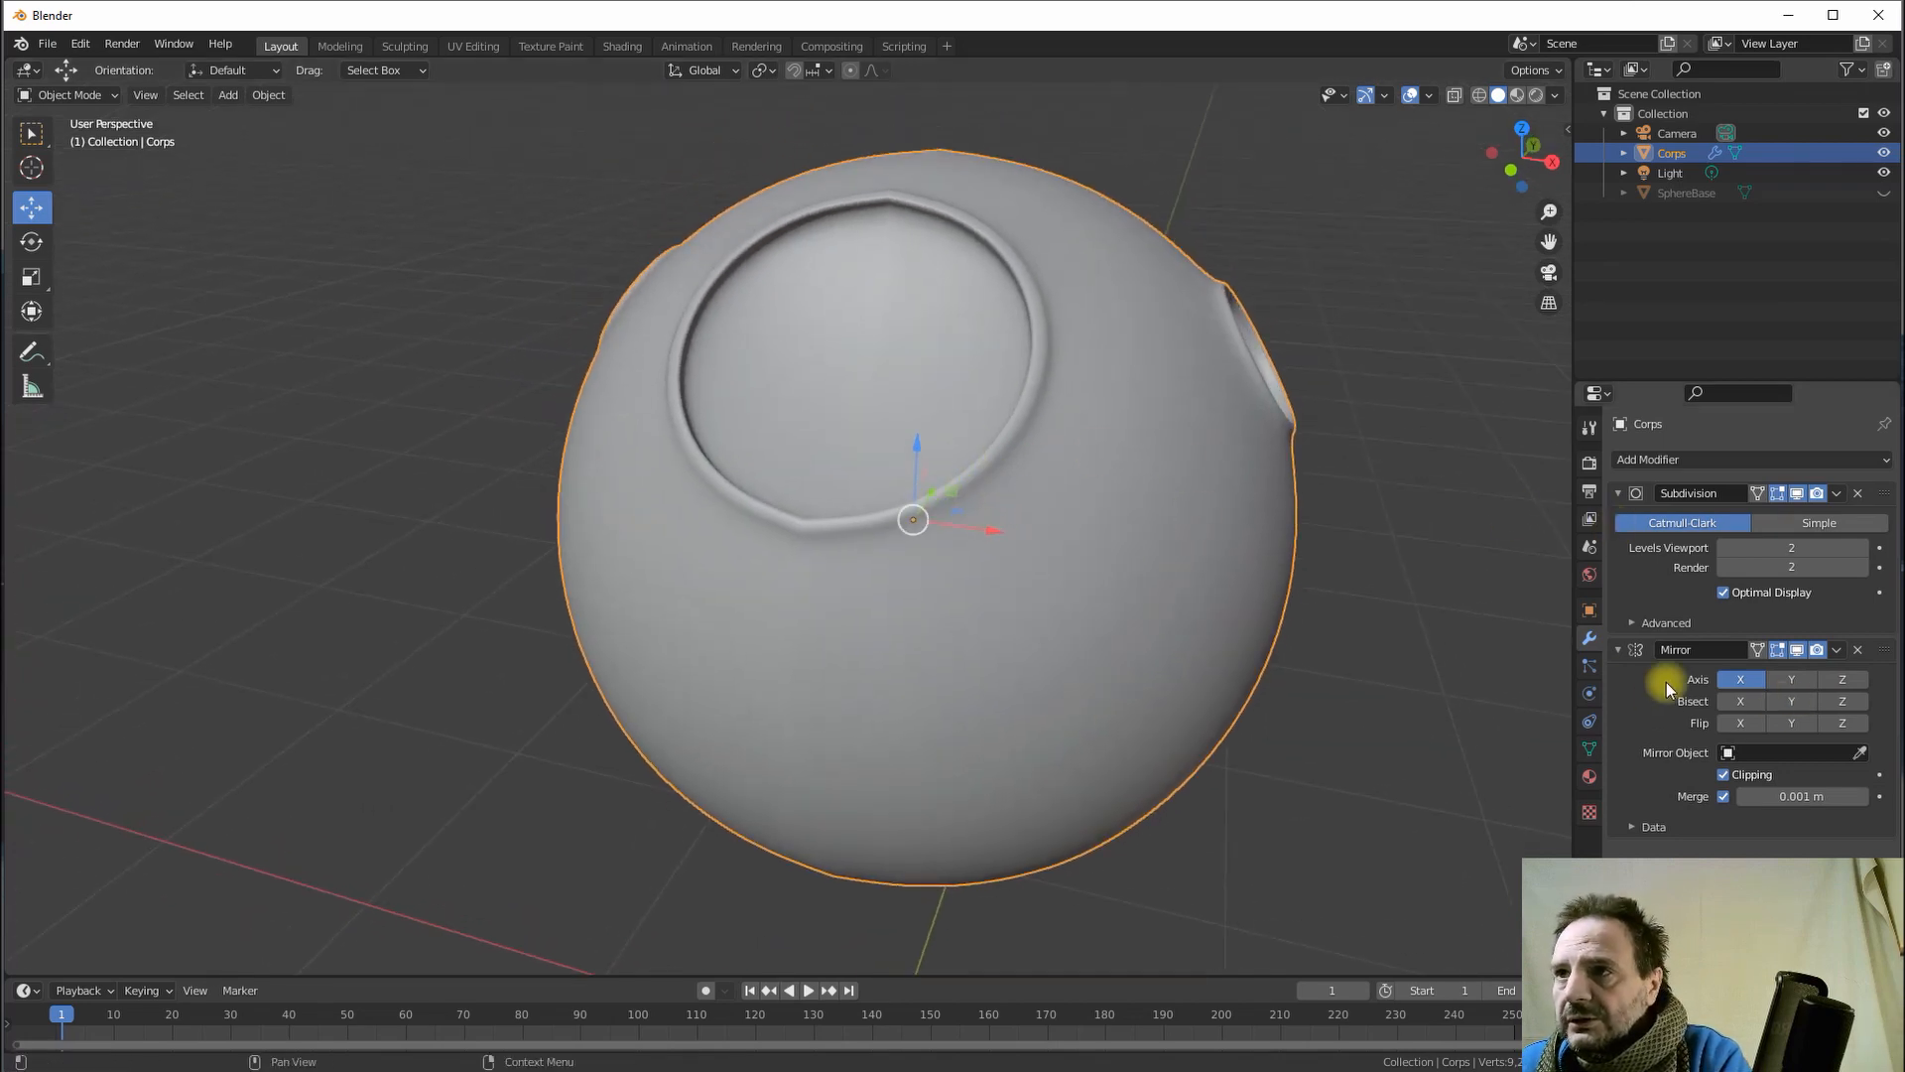
# - Apply the Mirror modifier to the body and check the seam and all recesses from several angles
pyautogui.click(1839, 651)
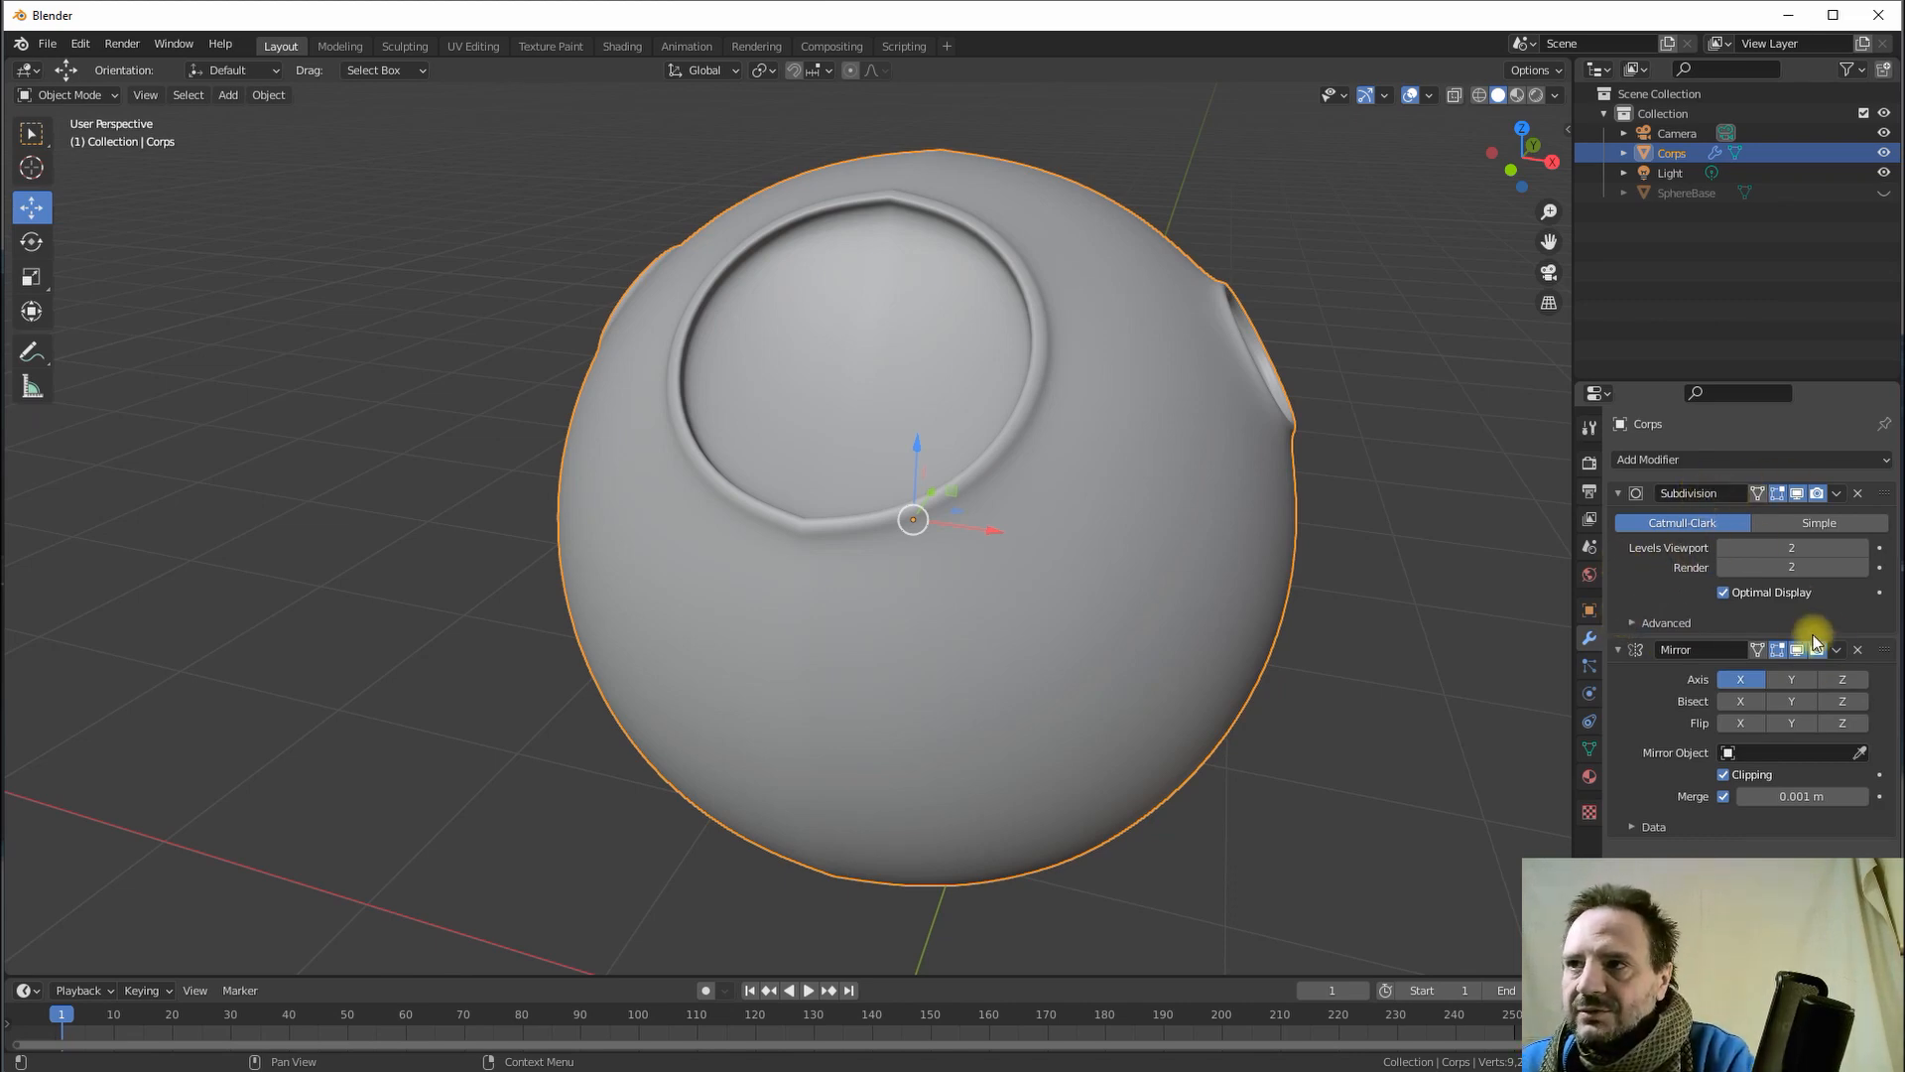
pyautogui.click(1837, 649)
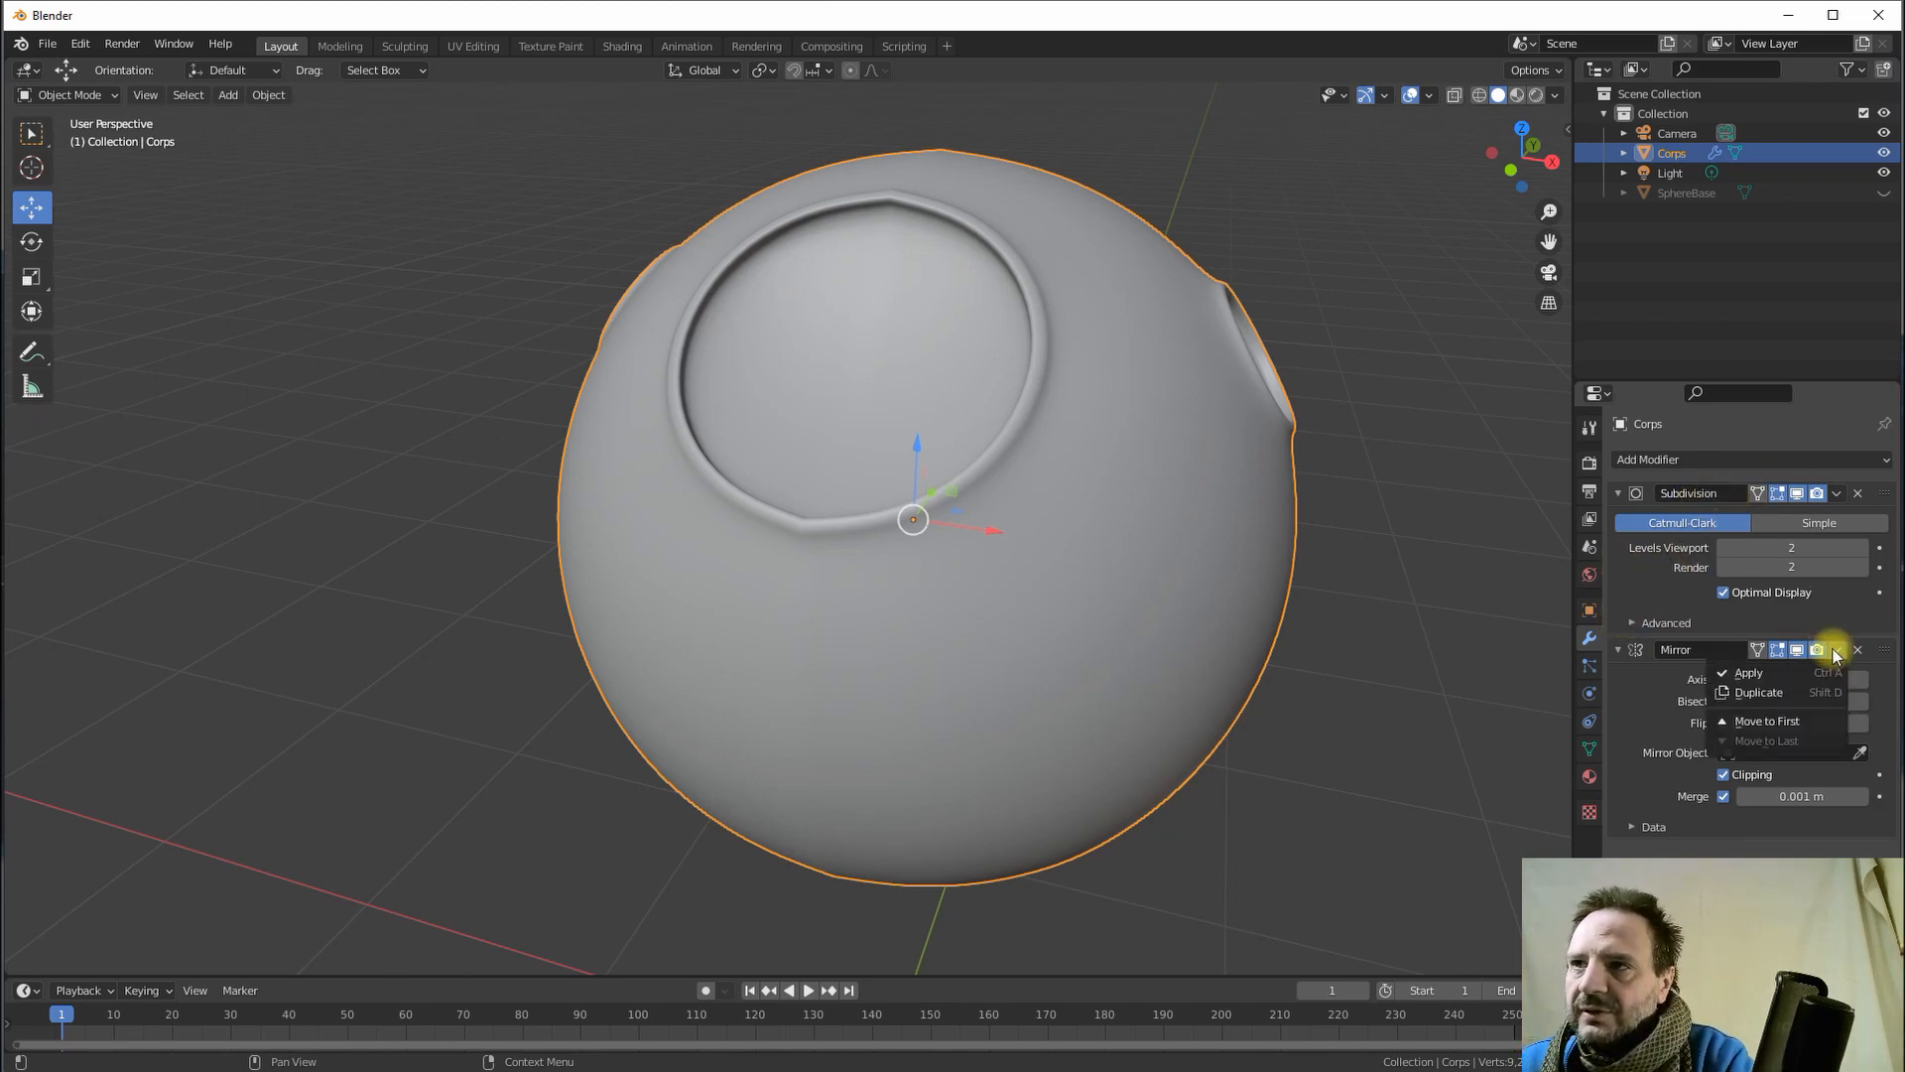
pyautogui.click(1743, 674)
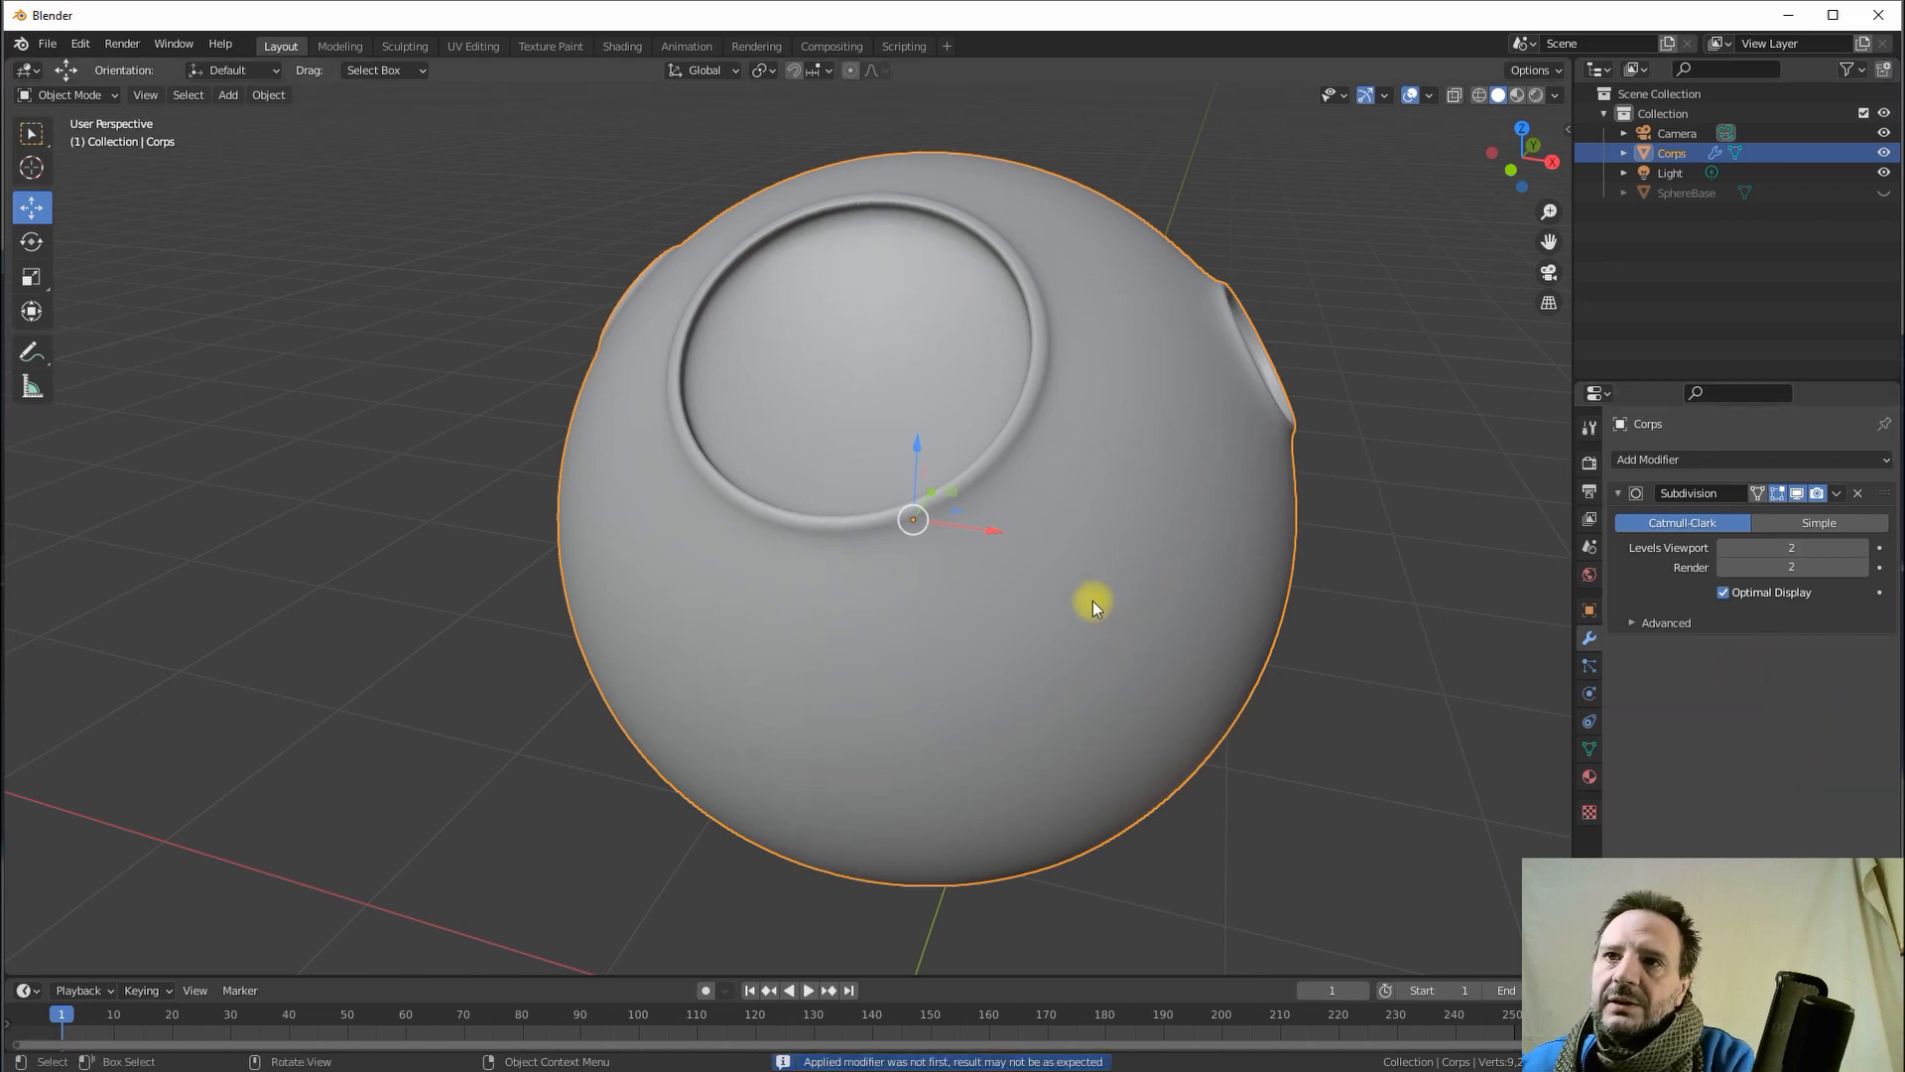
pyautogui.scroll(-3, 1093, 599)
pyautogui.moveTo(1022, 597); pyautogui.dragTo(1011, 702, button='middle')
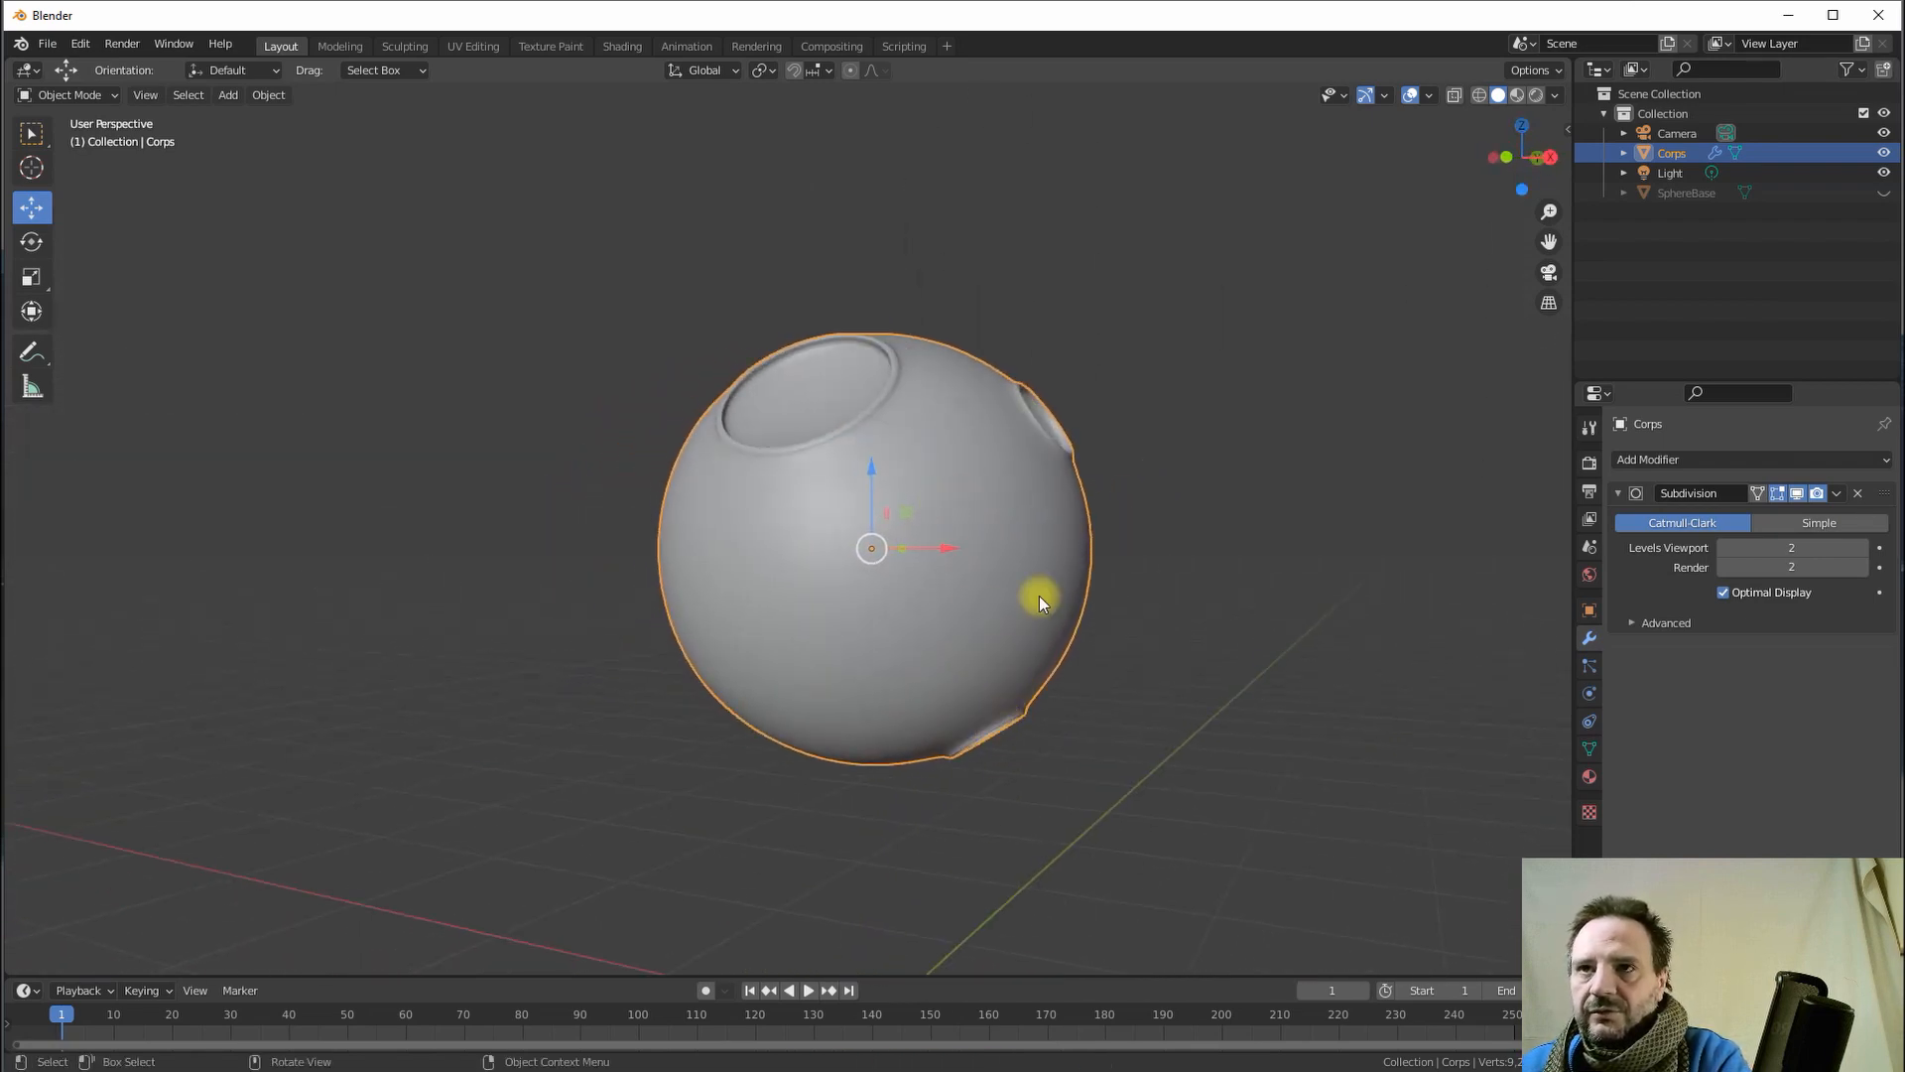
pyautogui.moveTo(928, 742); pyautogui.dragTo(962, 713, button='middle')
pyautogui.moveTo(820, 729); pyautogui.dragTo(718, 756, button='middle')
pyautogui.moveTo(942, 790); pyautogui.dragTo(782, 373, button='middle')
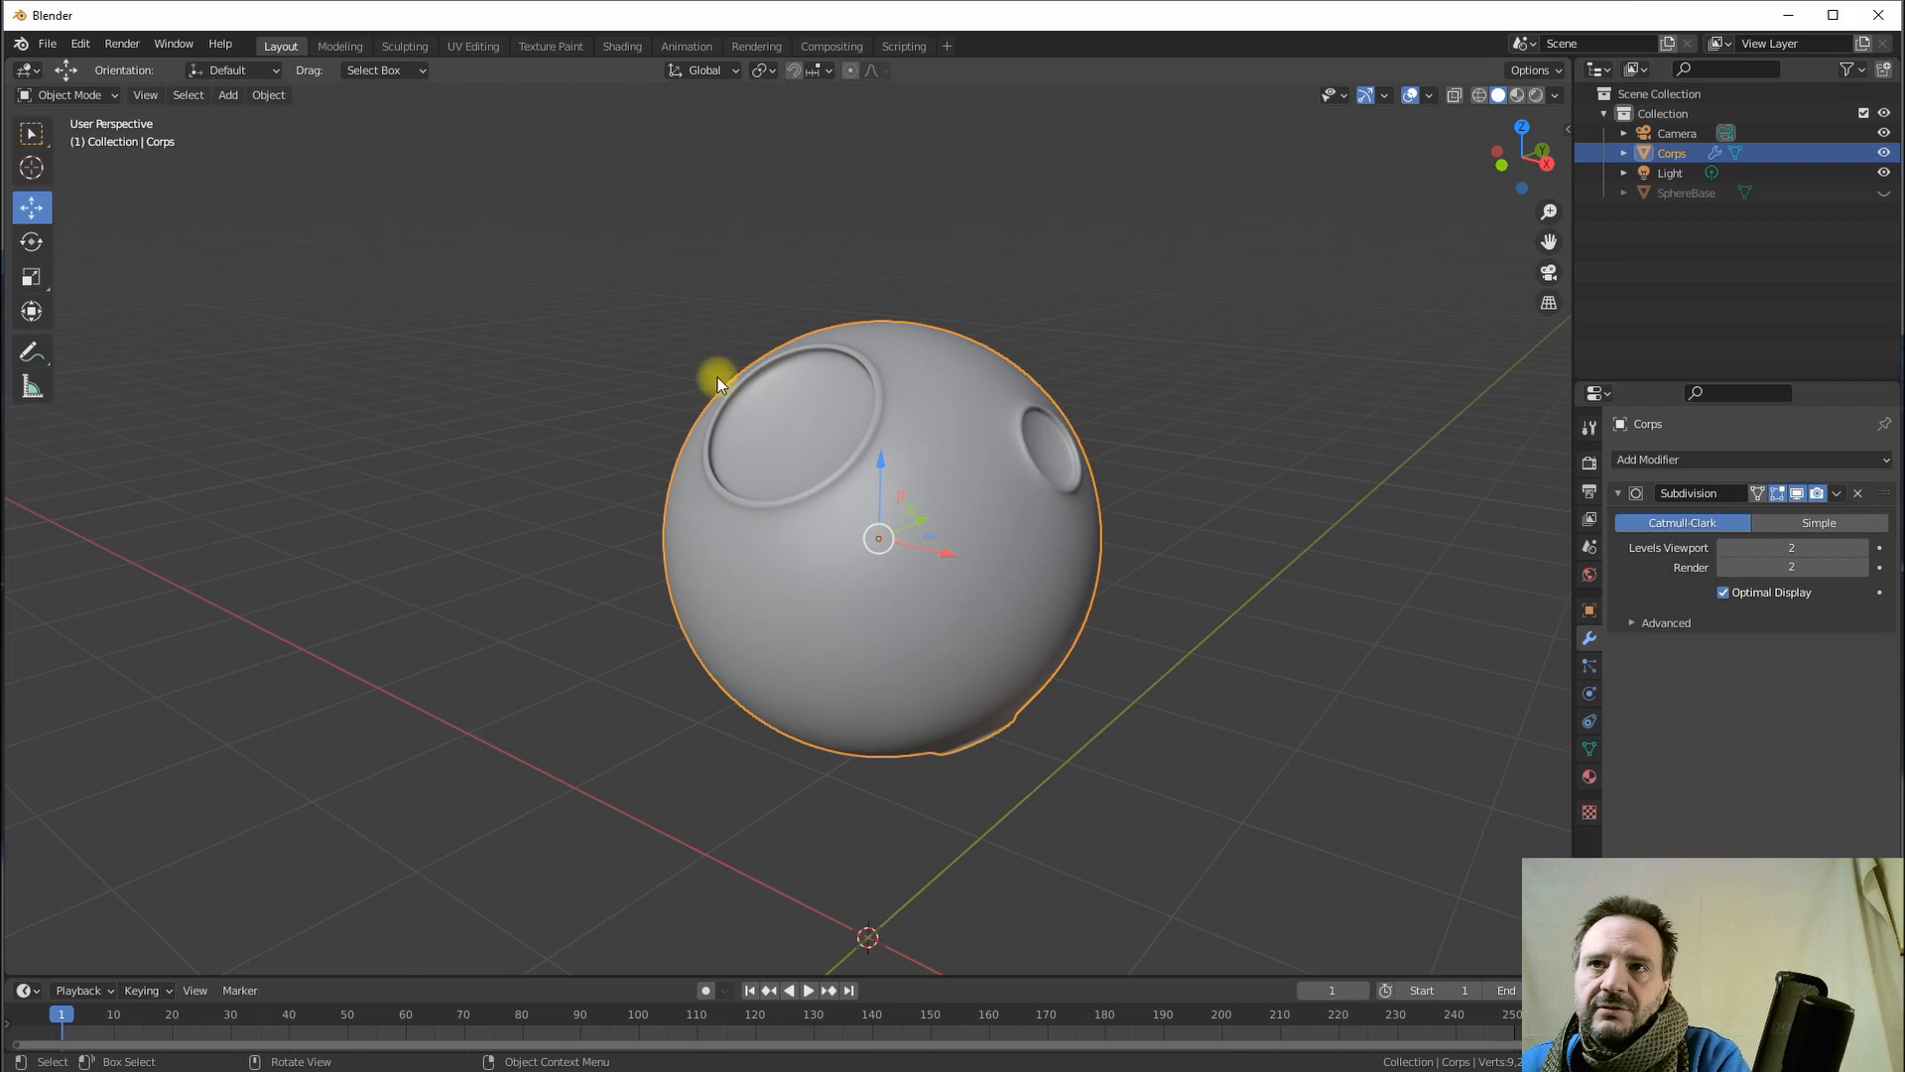
# - Add a lattice object at the 3D cursor below the body
pyautogui.moveTo(802, 506); pyautogui.dragTo(693, 687, button='middle')
pyautogui.moveTo(821, 629); pyautogui.dragTo(919, 662, button='middle')
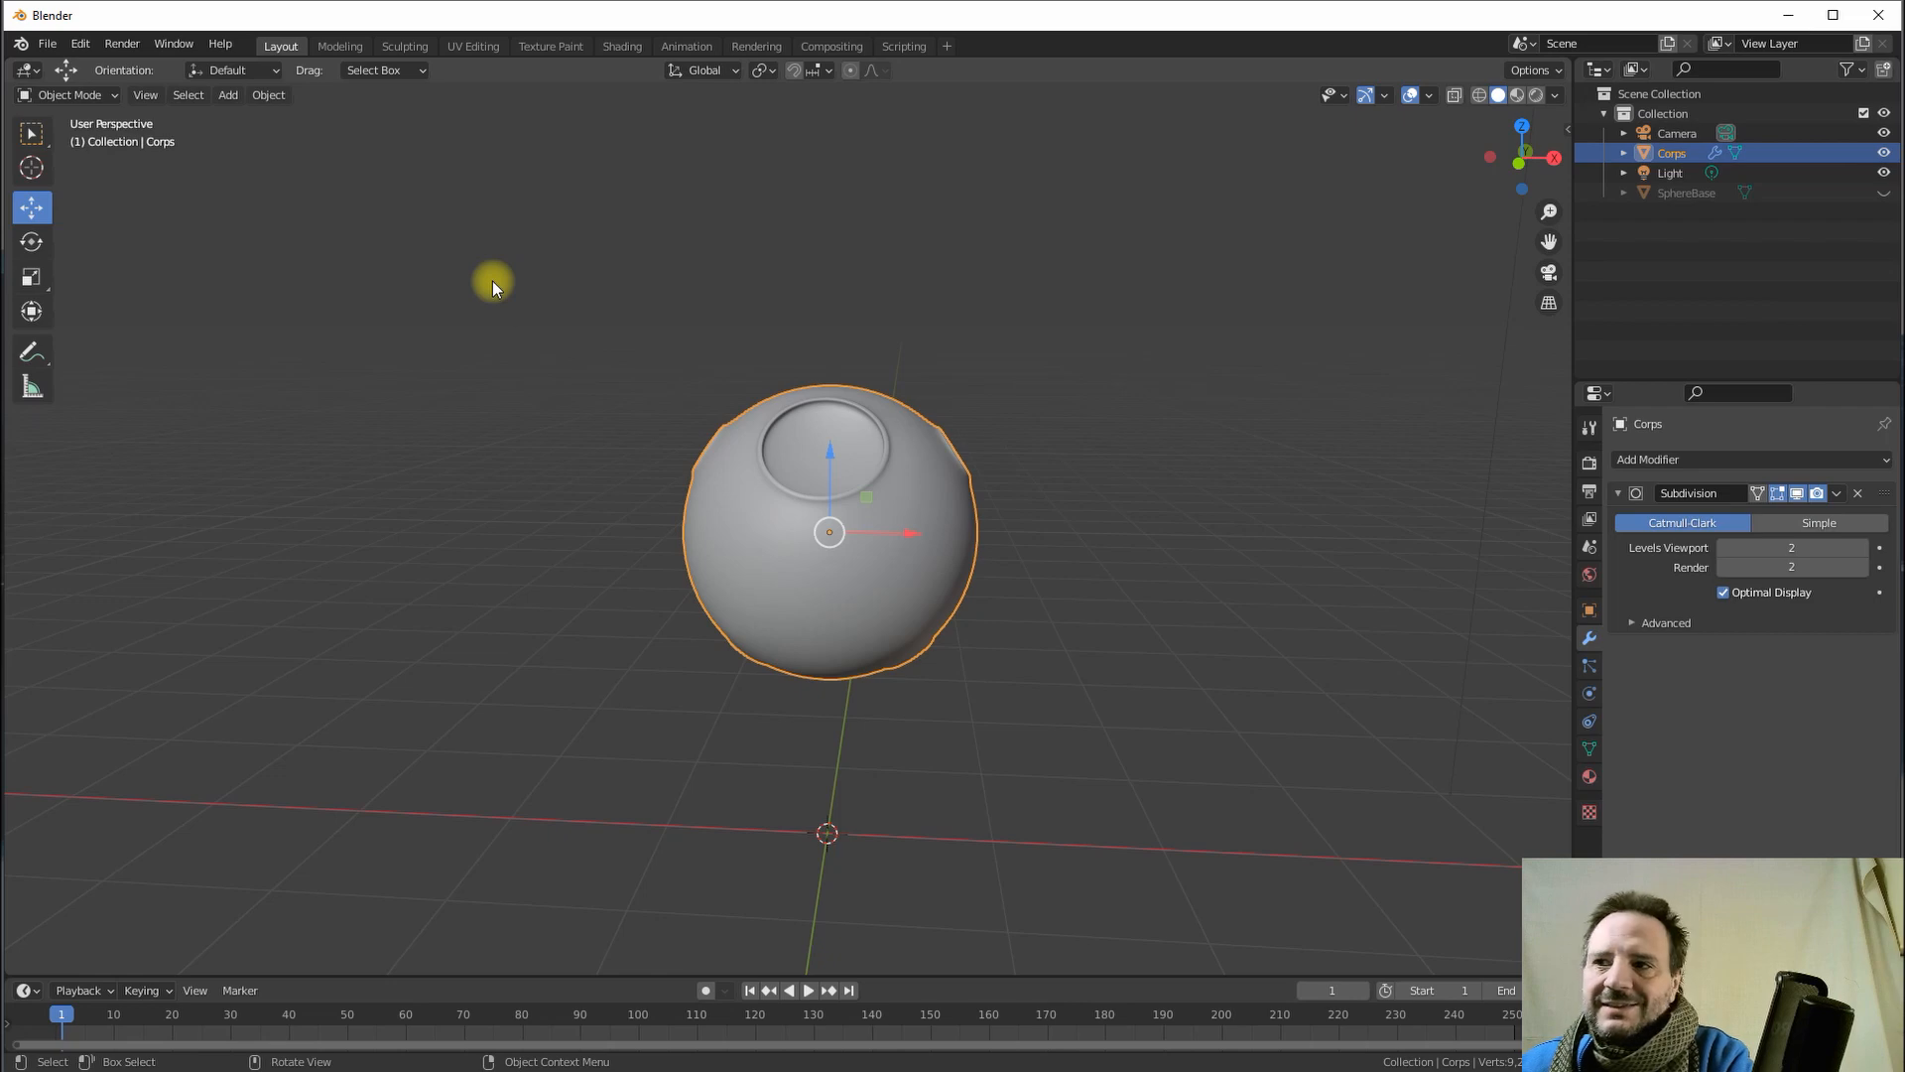
pyautogui.click(228, 97)
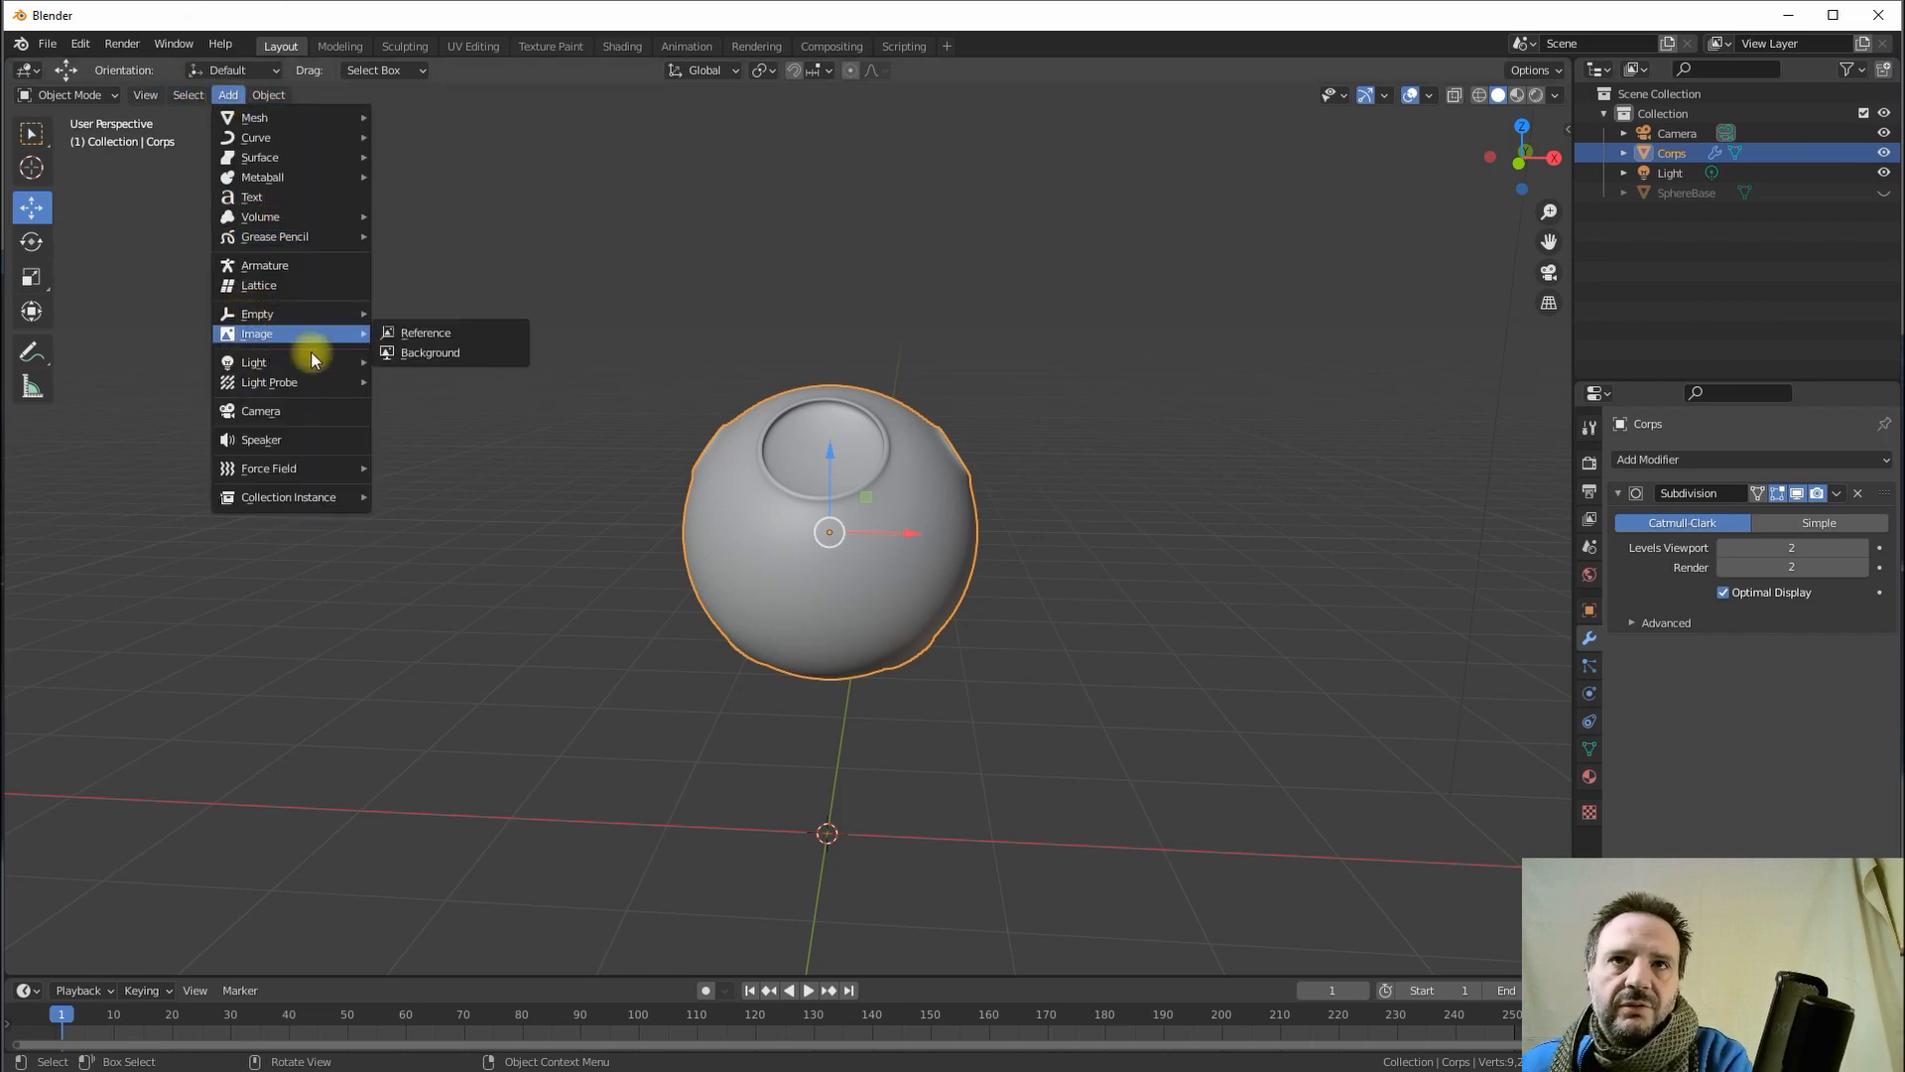
pyautogui.click(262, 286)
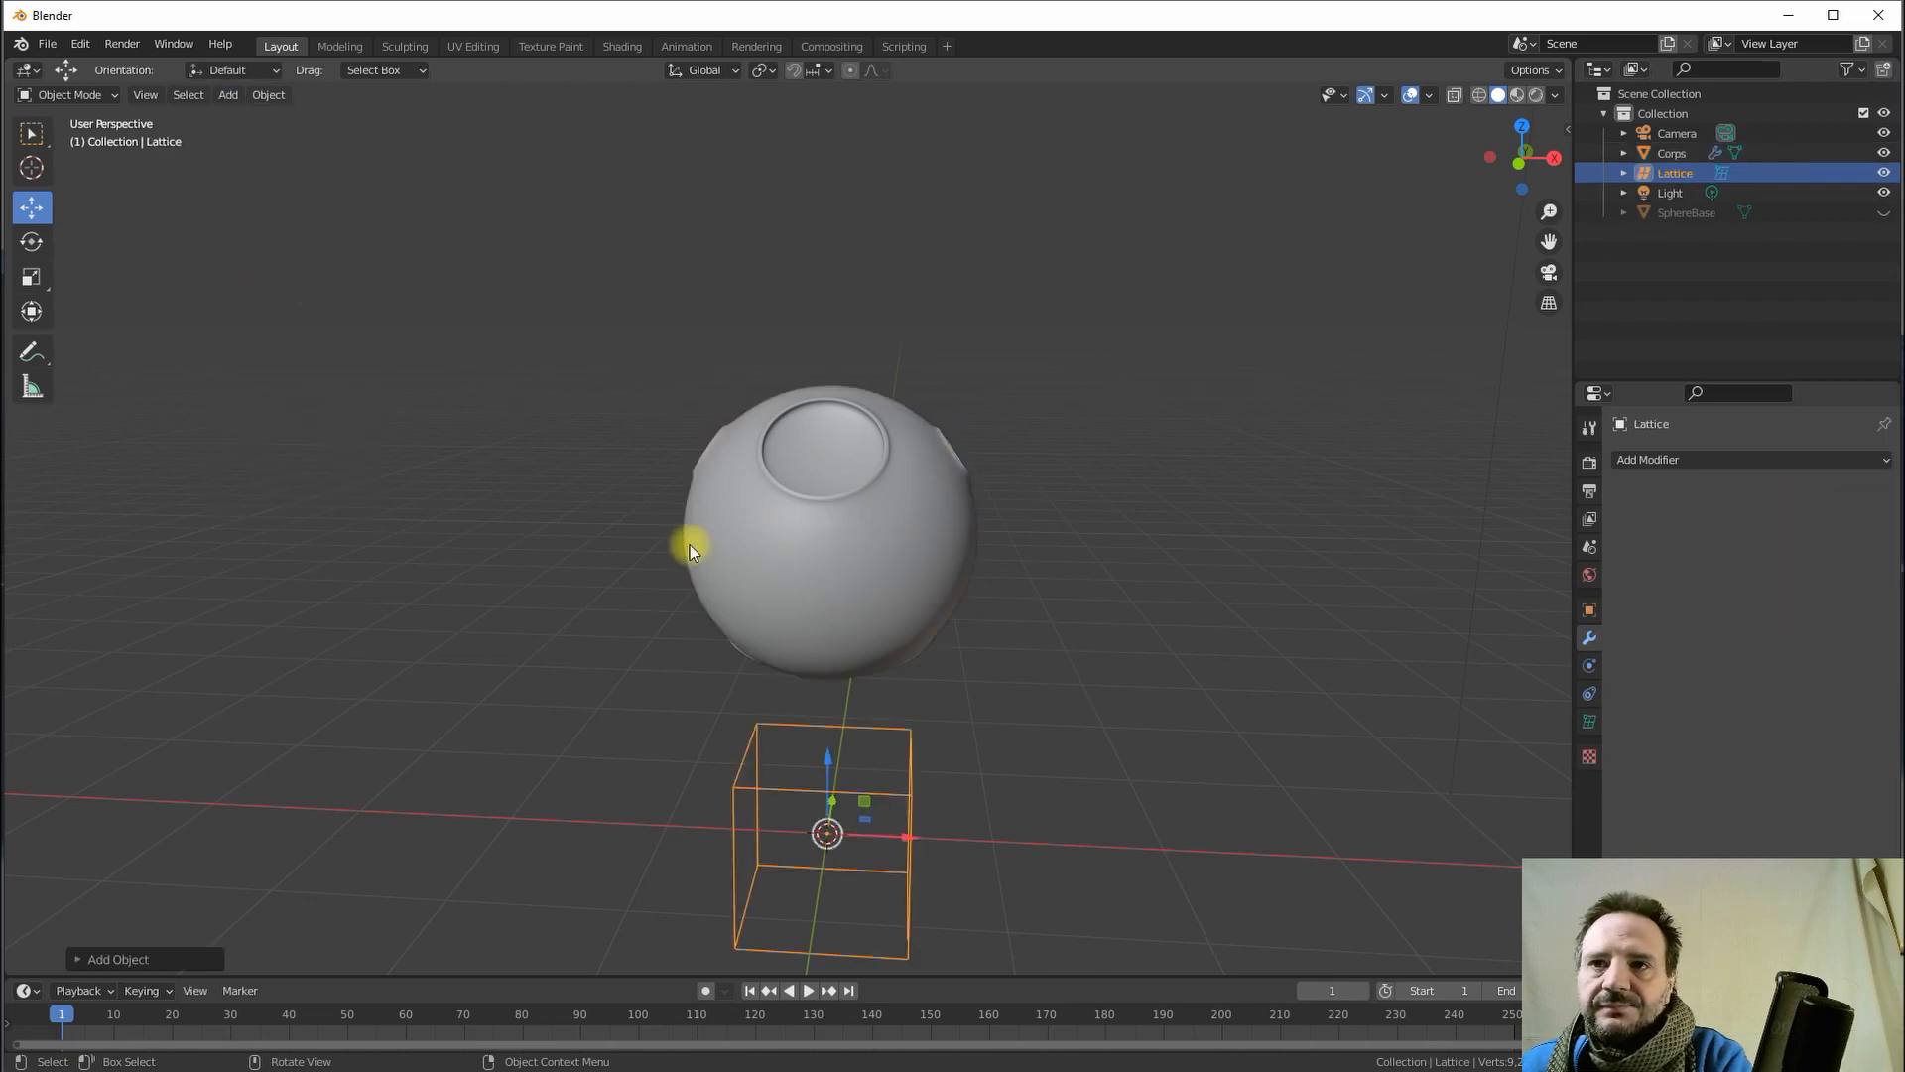
# - Move the lattice up along Z to the body's centre and scale it up until its cage surrounds the body
pyautogui.moveTo(831, 765); pyautogui.dragTo(809, 447)
pyautogui.moveTo(832, 617); pyautogui.dragTo(868, 577, button='middle')
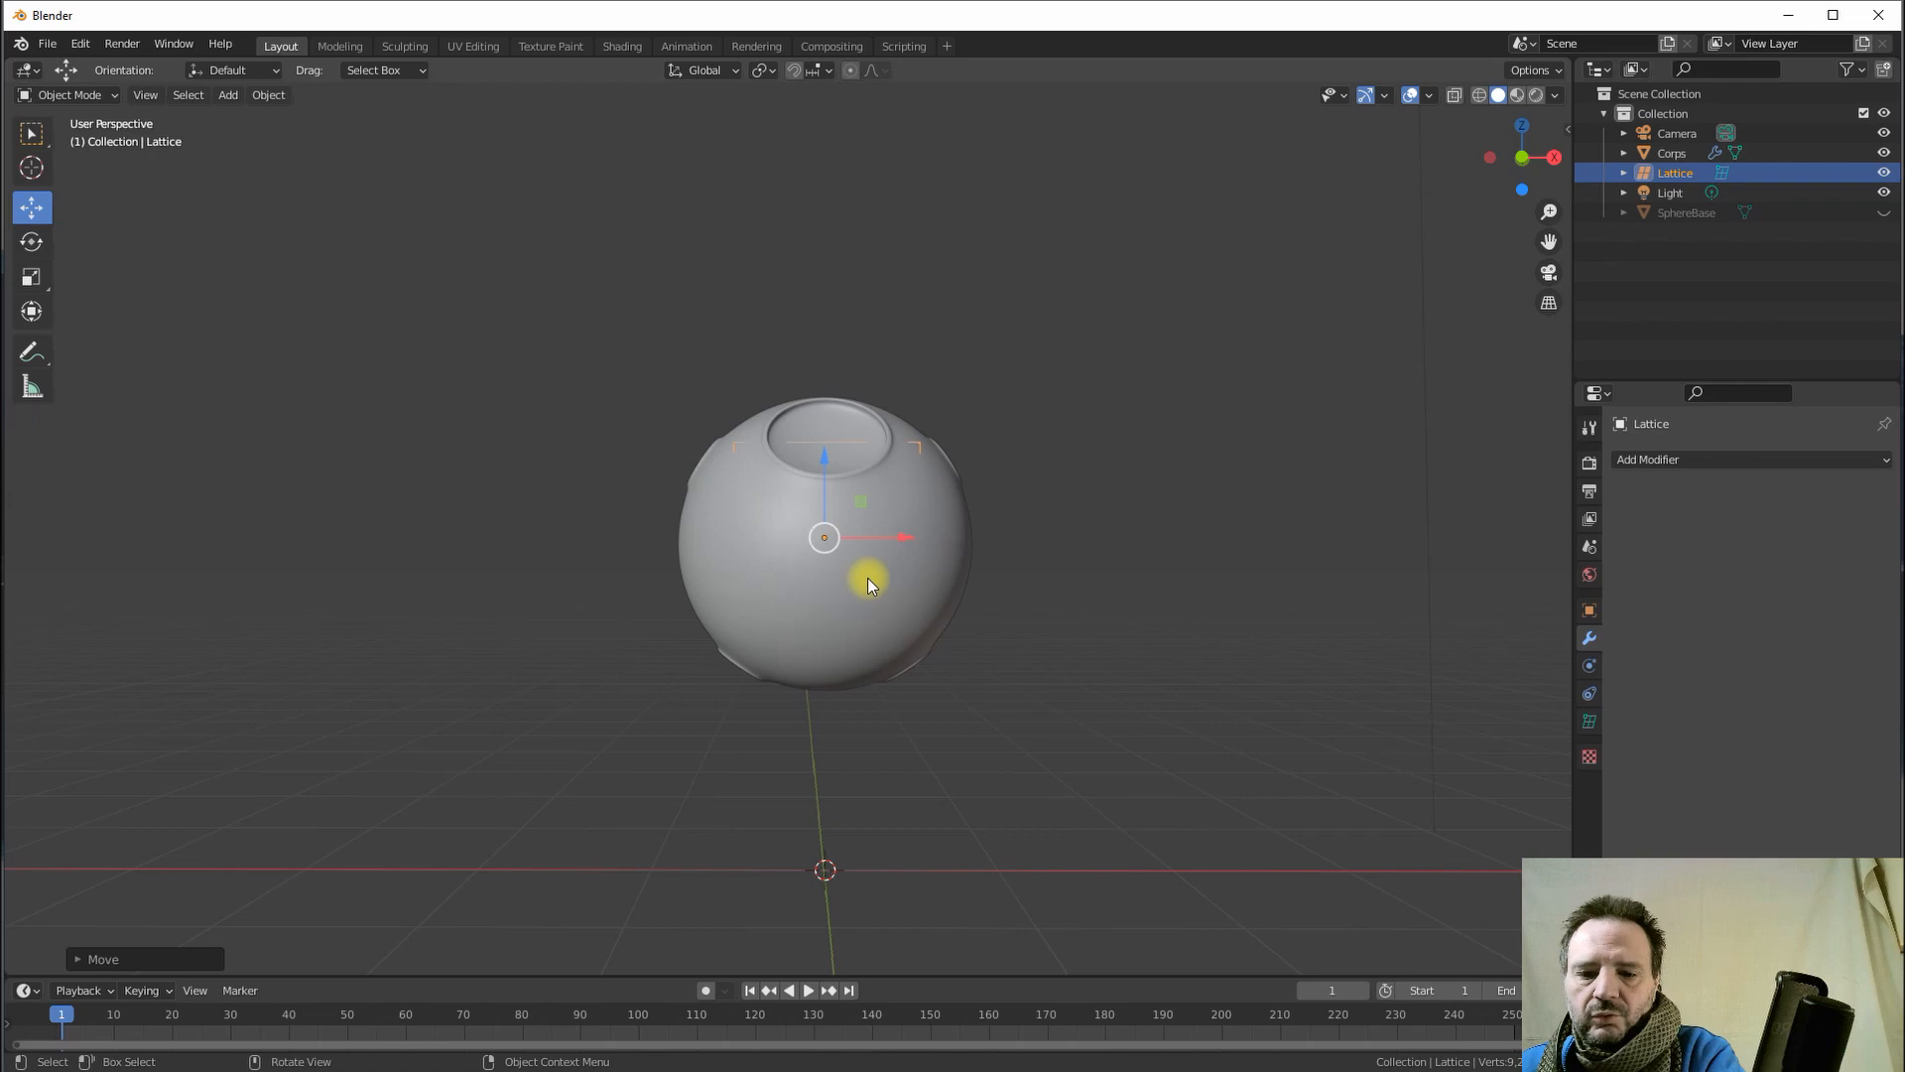
pyautogui.press('s')
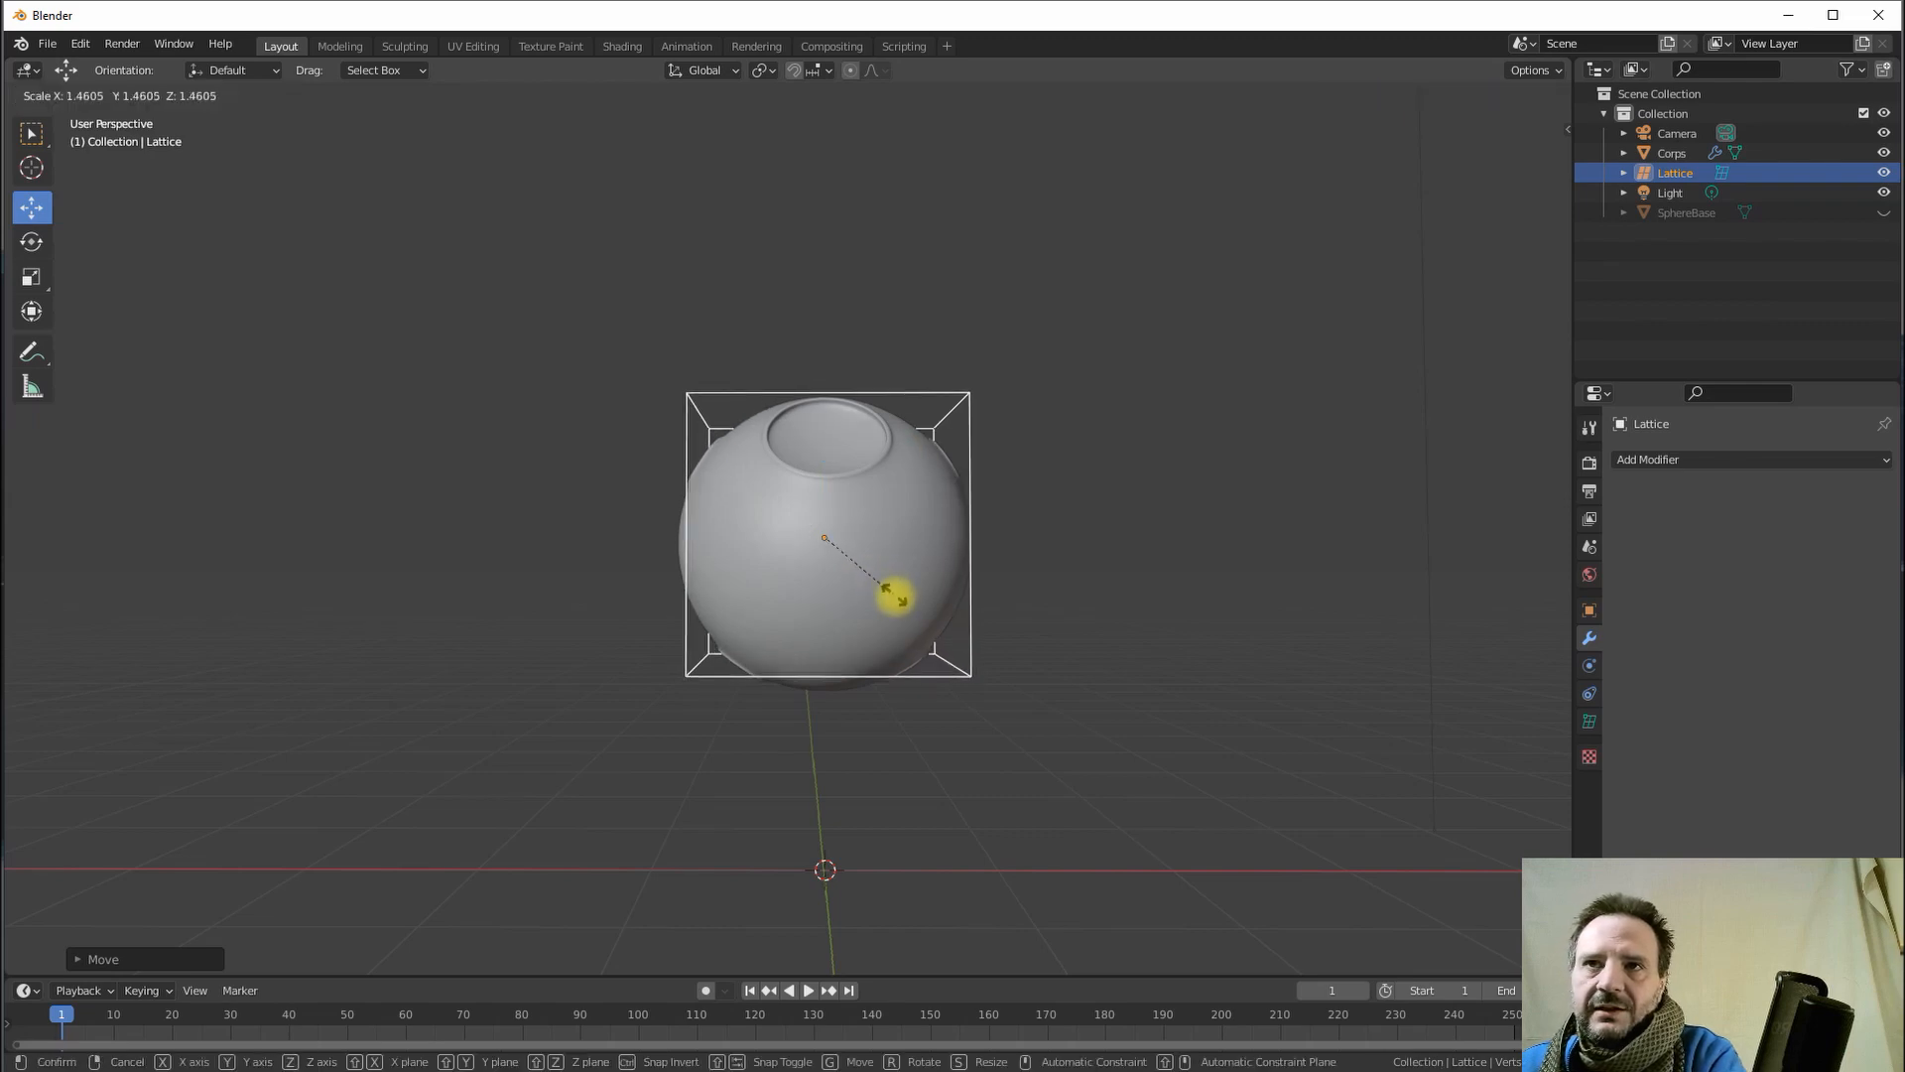
pyautogui.click(901, 607)
pyautogui.moveTo(901, 603); pyautogui.dragTo(810, 561, button='middle')
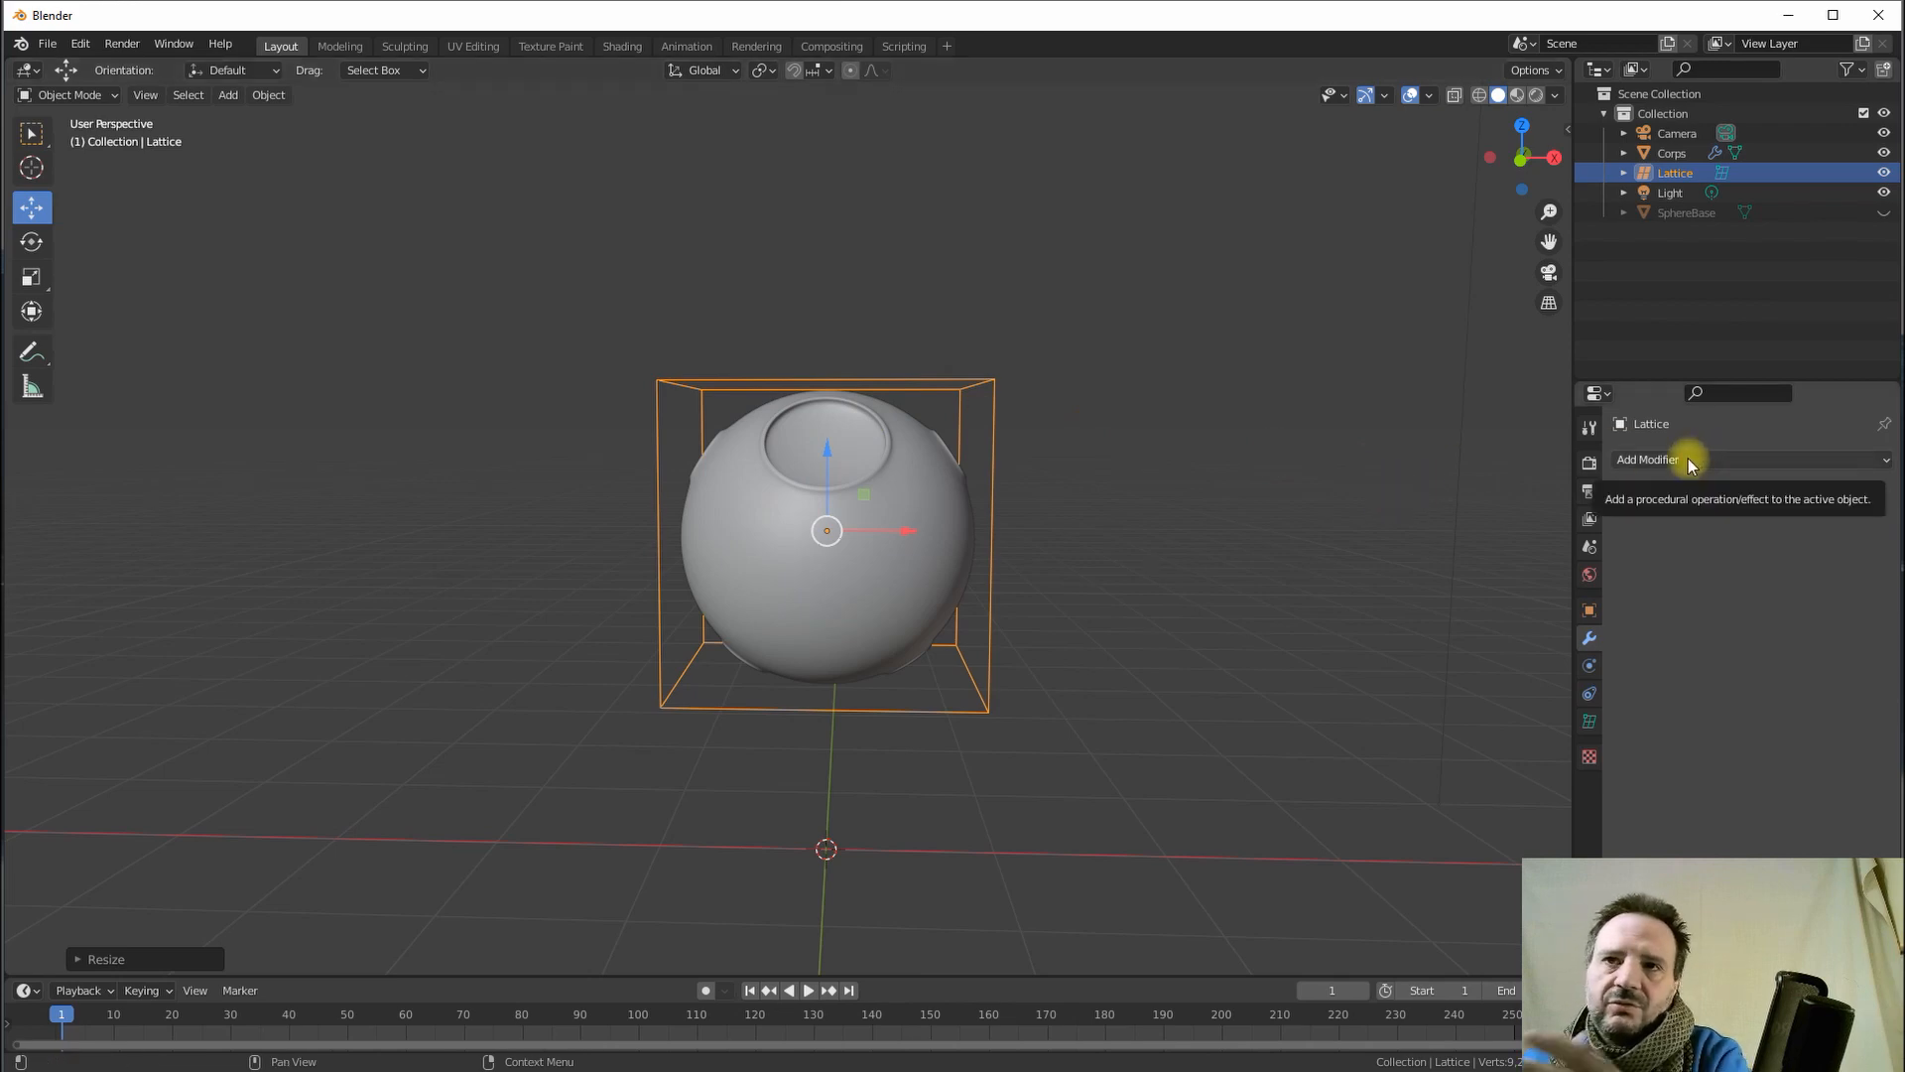
pyautogui.moveTo(893, 545)
pyautogui.mouseDown(button='middle')
pyautogui.moveTo(957, 553)
pyautogui.moveTo(898, 546)
pyautogui.mouseUp(button='middle')
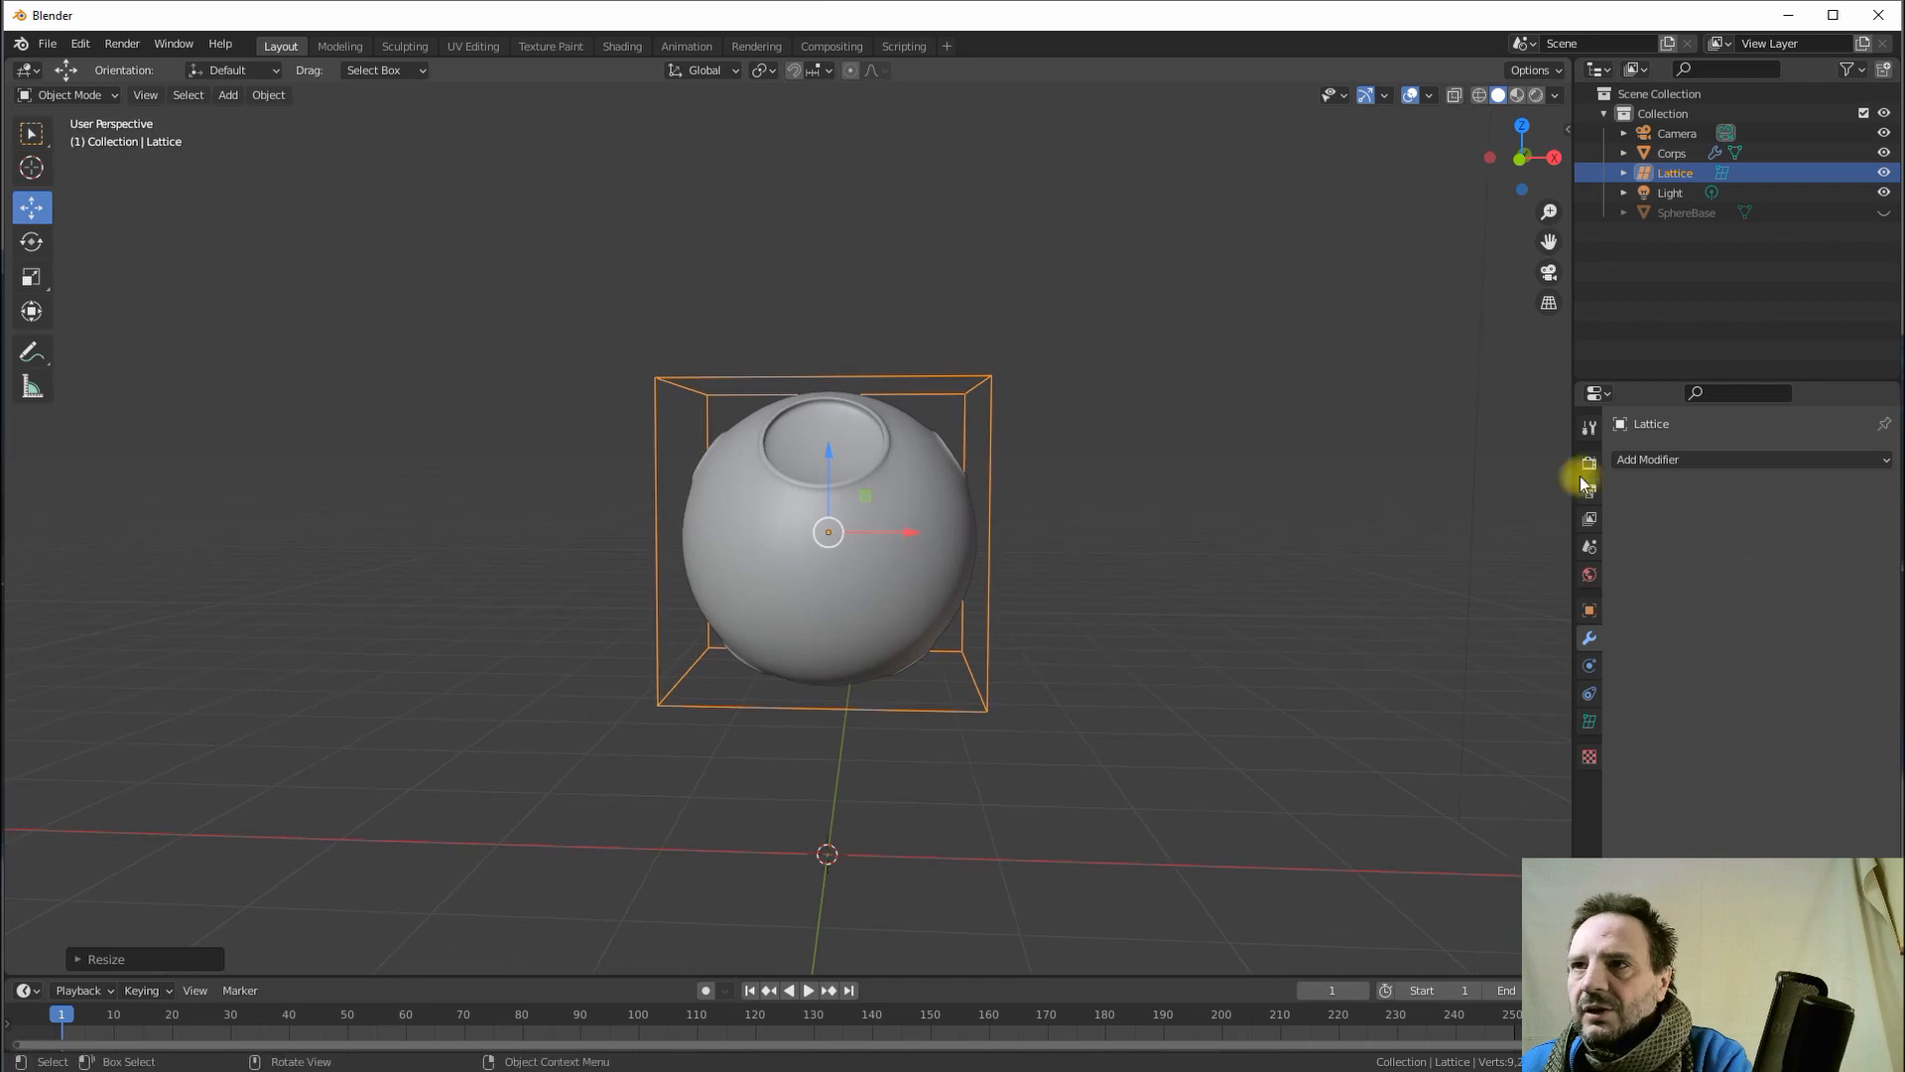
# - Try extra lattice divisions along each axis and set the resolution to U 2, V 2, W 3
pyautogui.click(1589, 722)
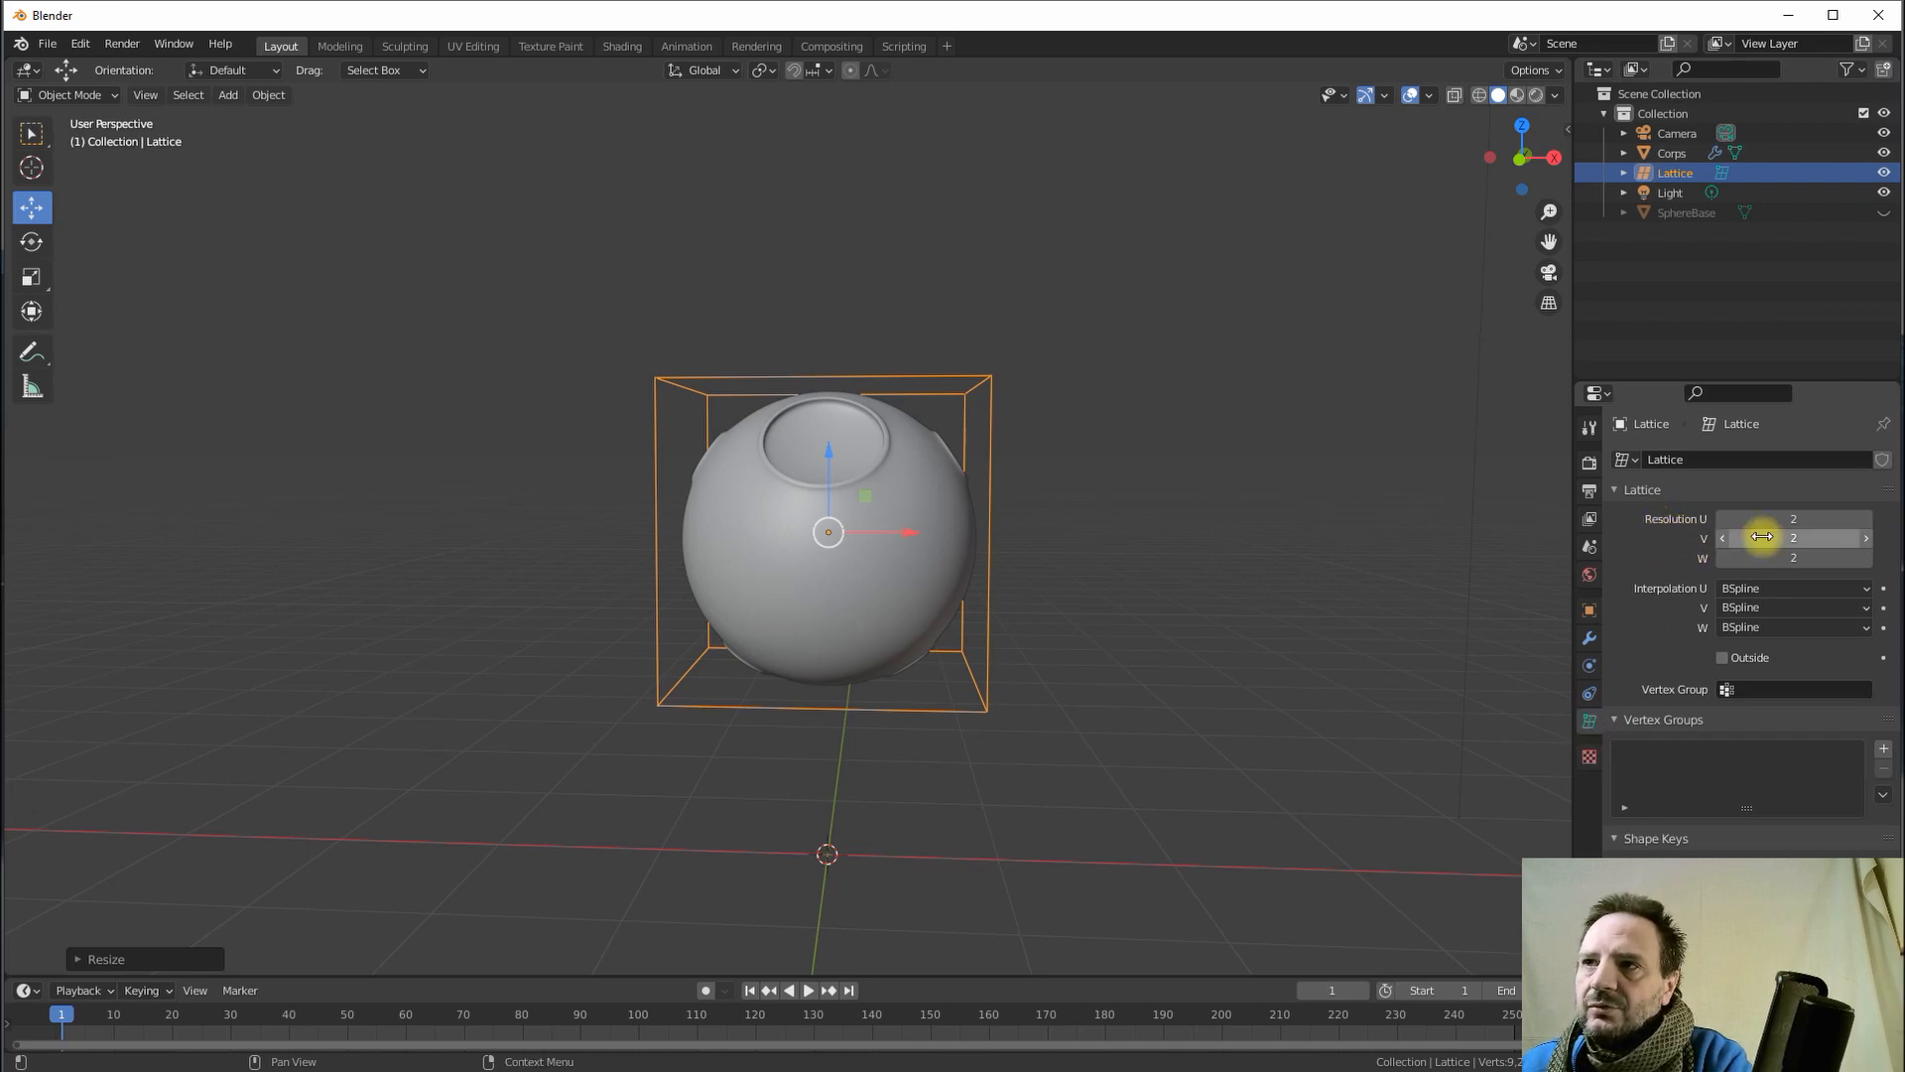
pyautogui.click(1866, 540)
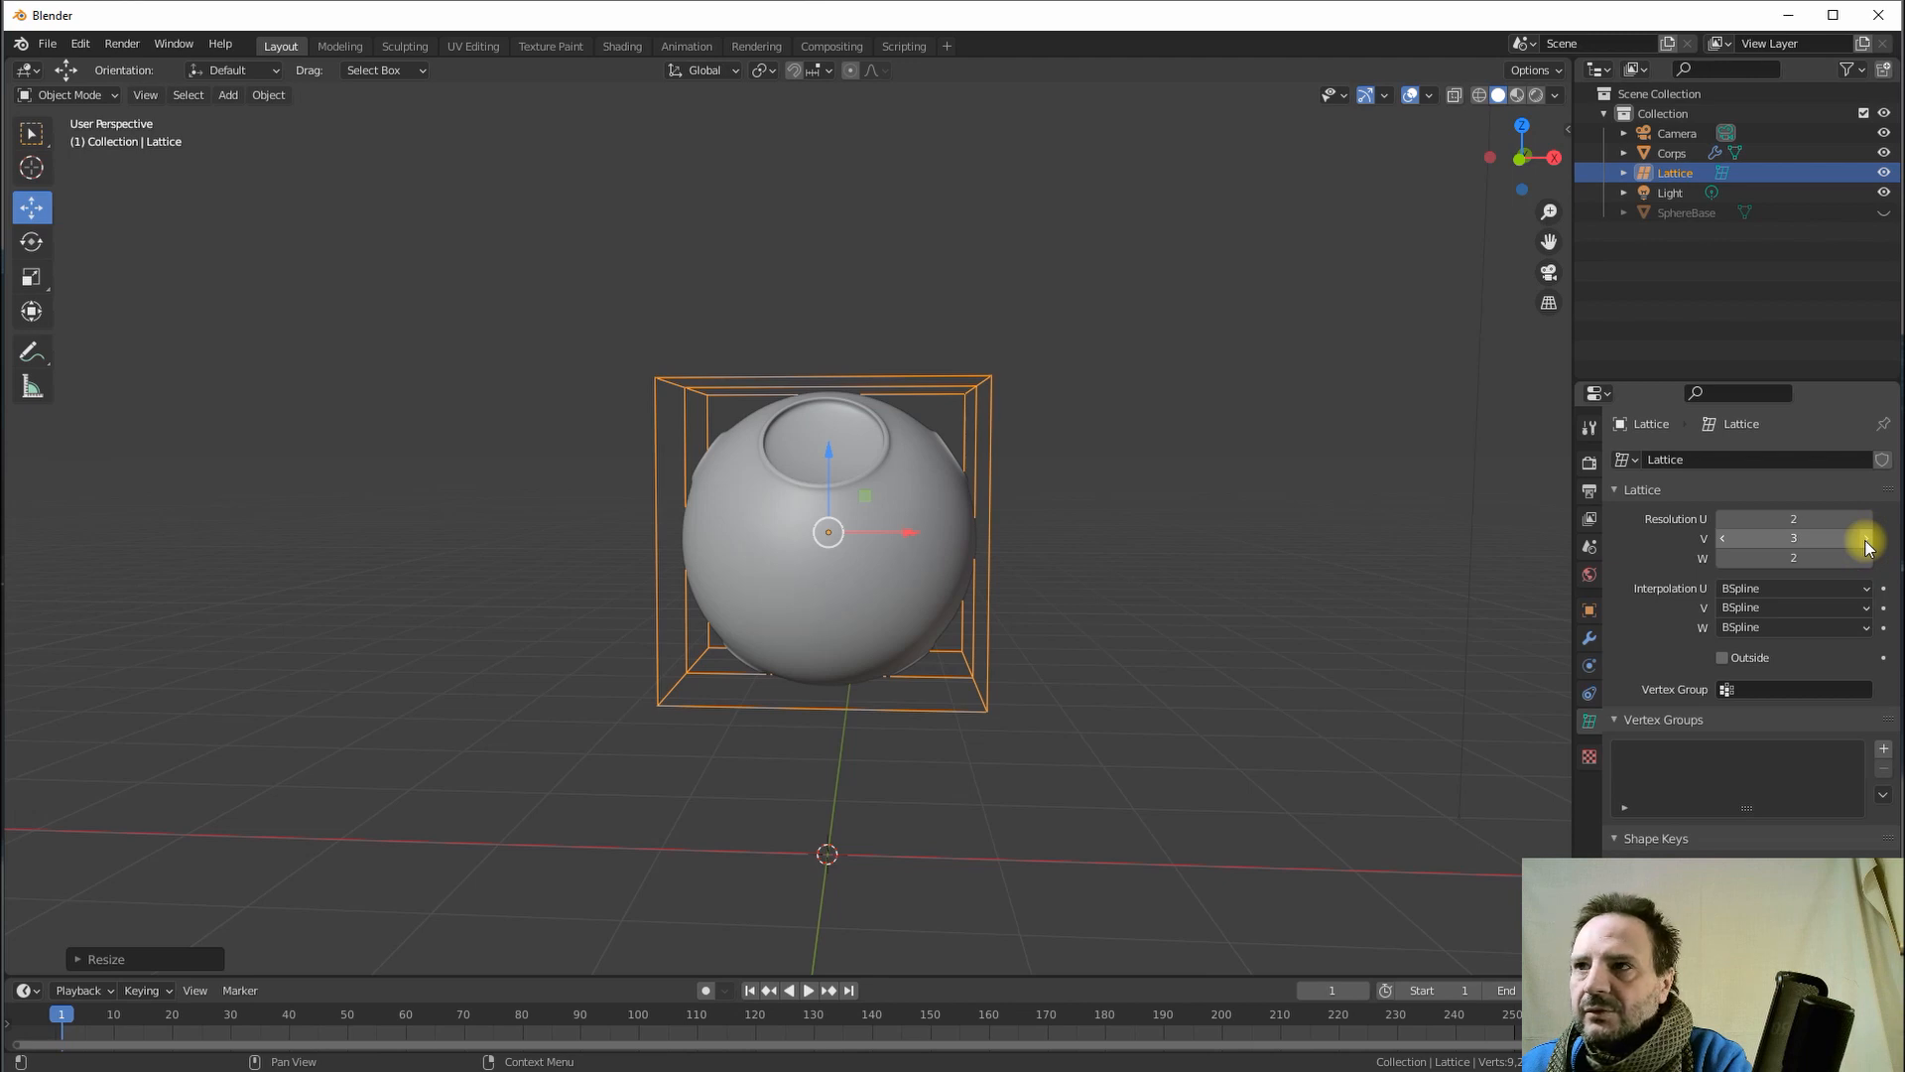
pyautogui.click(1722, 538)
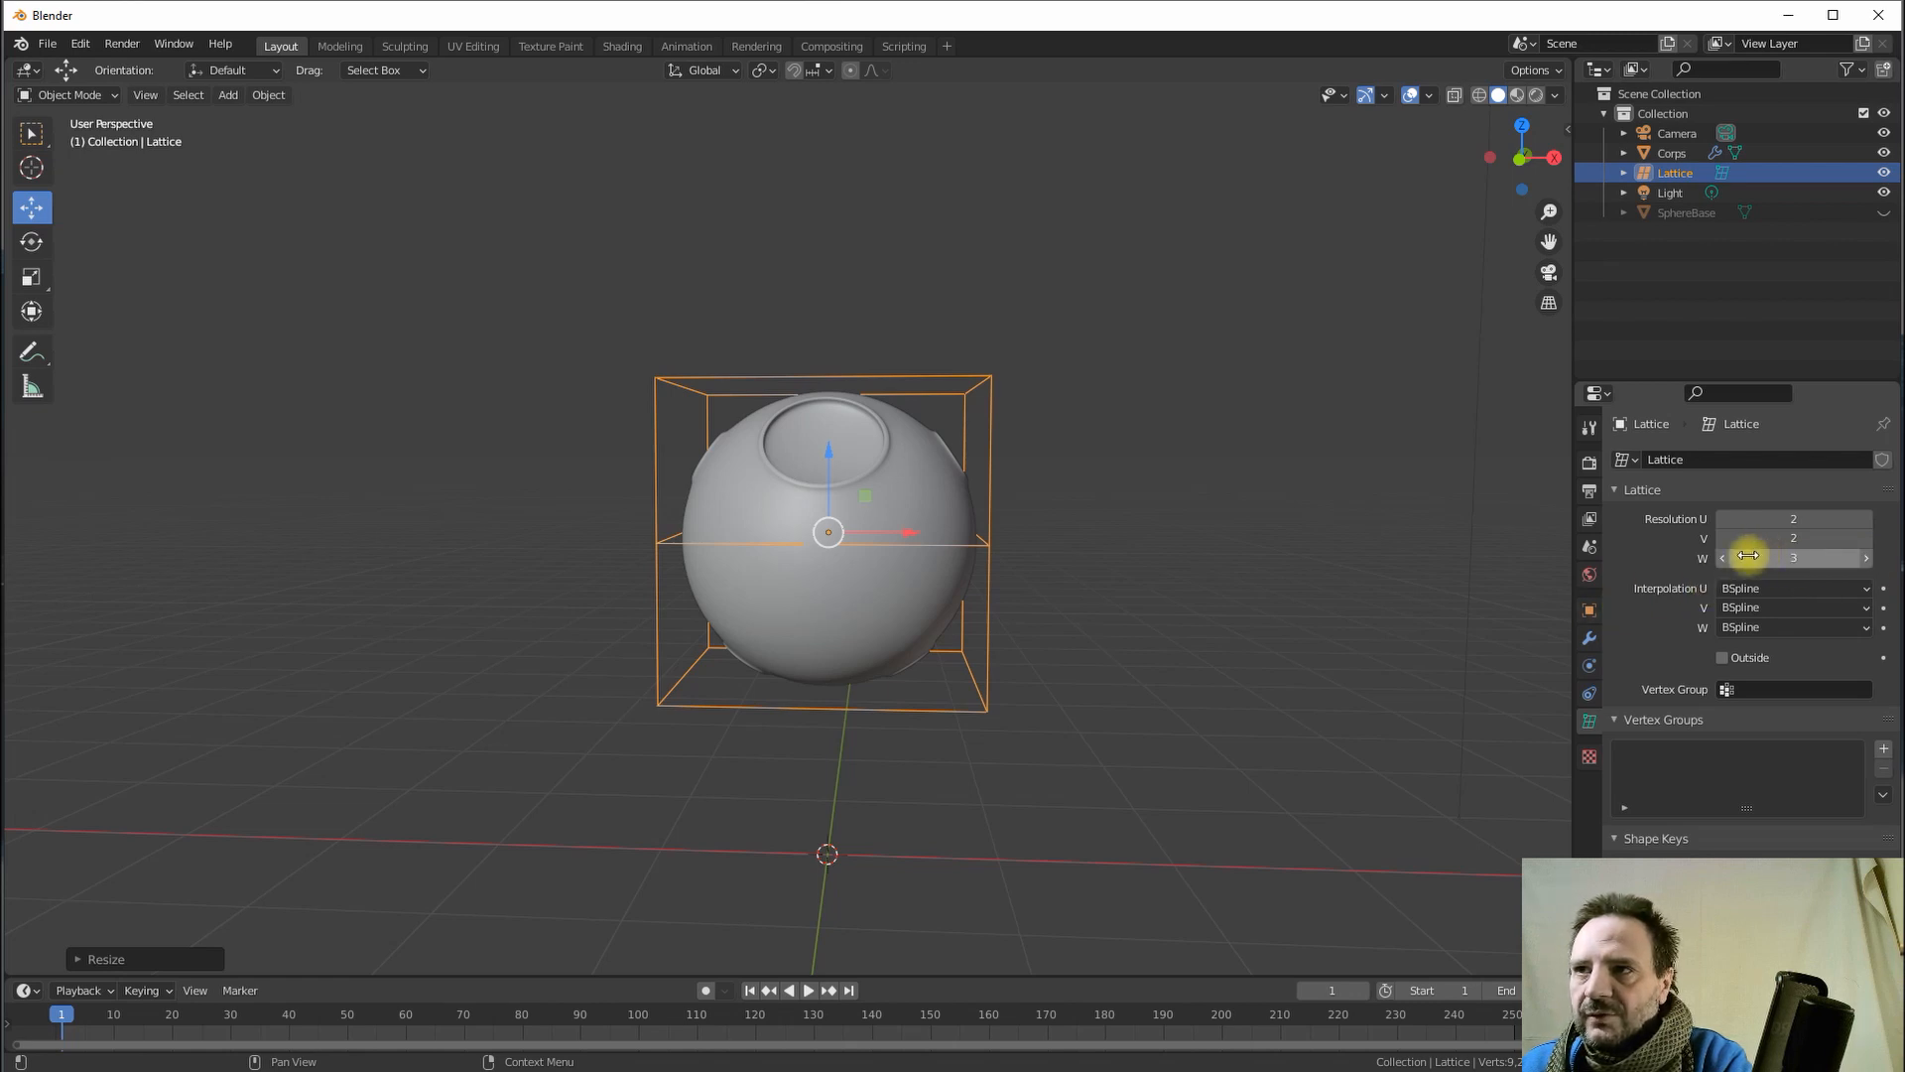
pyautogui.moveTo(875, 457); pyautogui.dragTo(831, 560, button='middle')
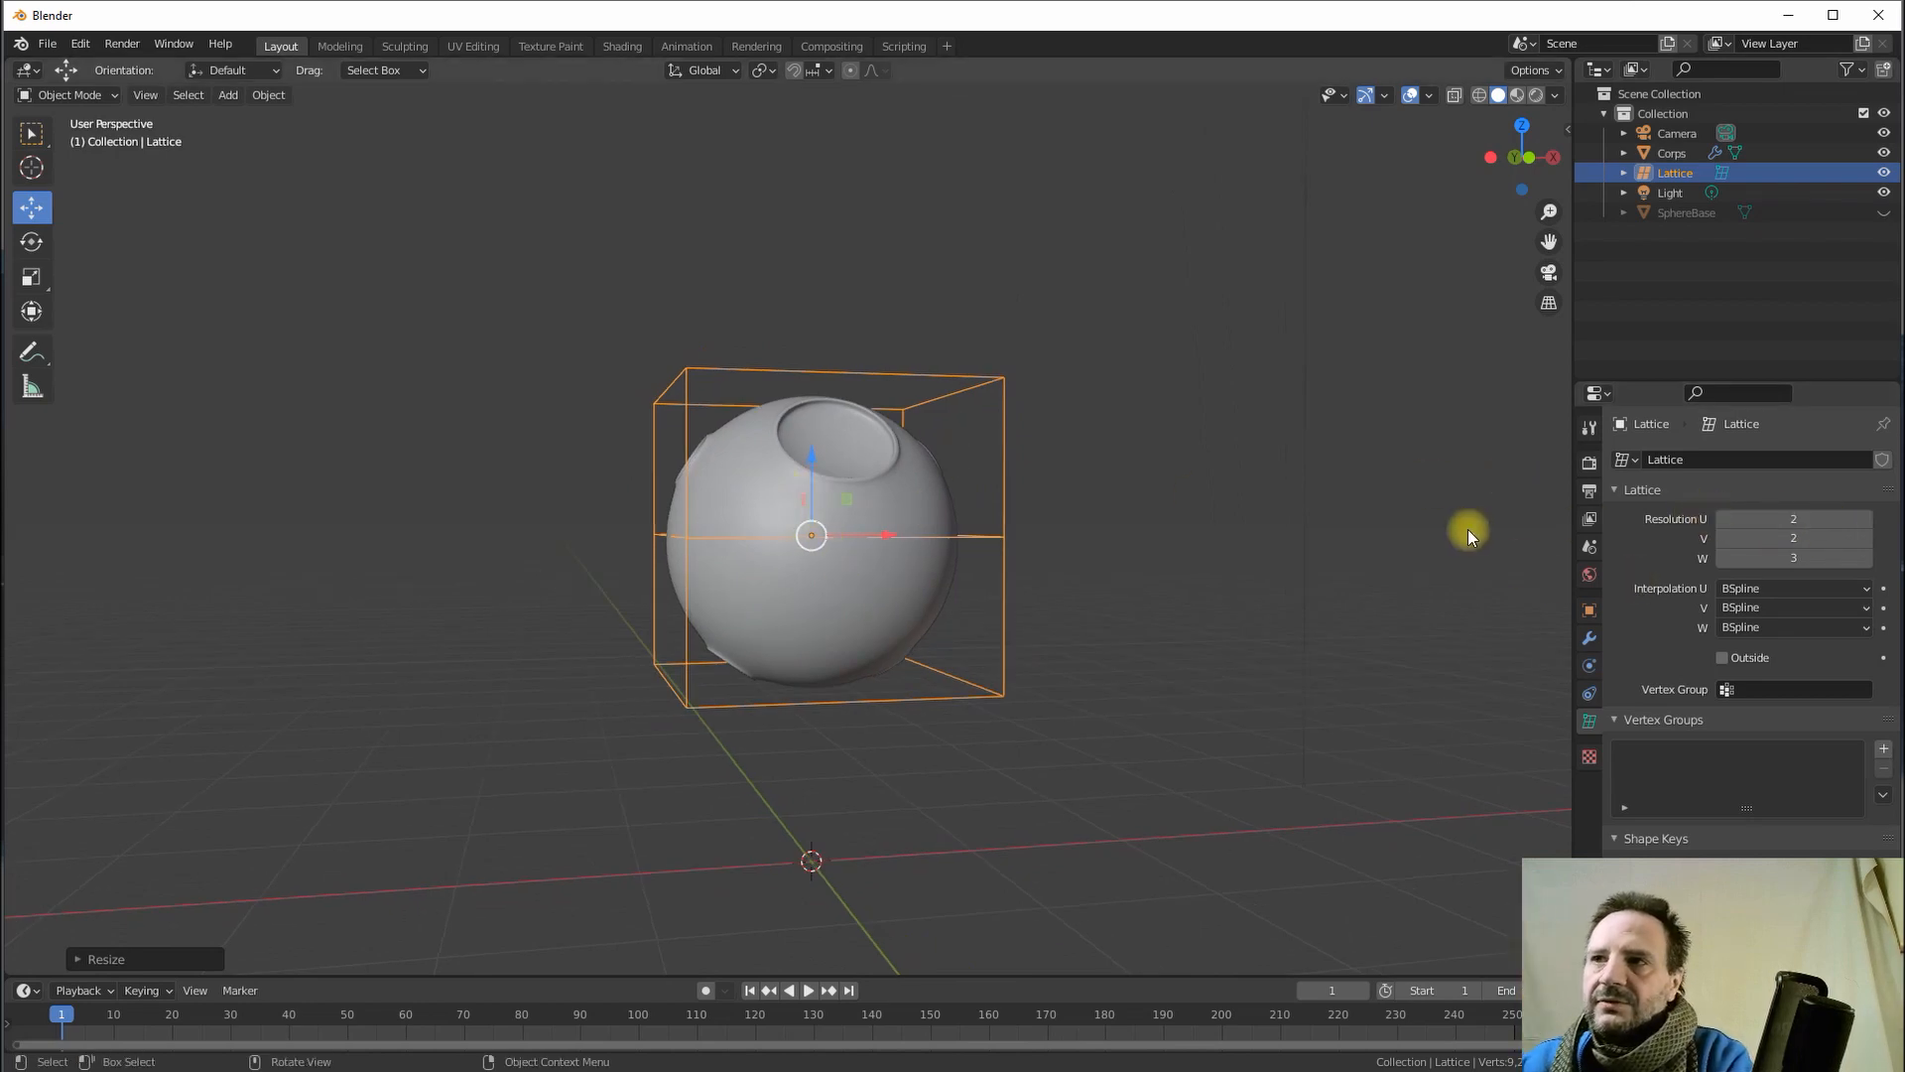
pyautogui.click(1868, 520)
pyautogui.click(1723, 518)
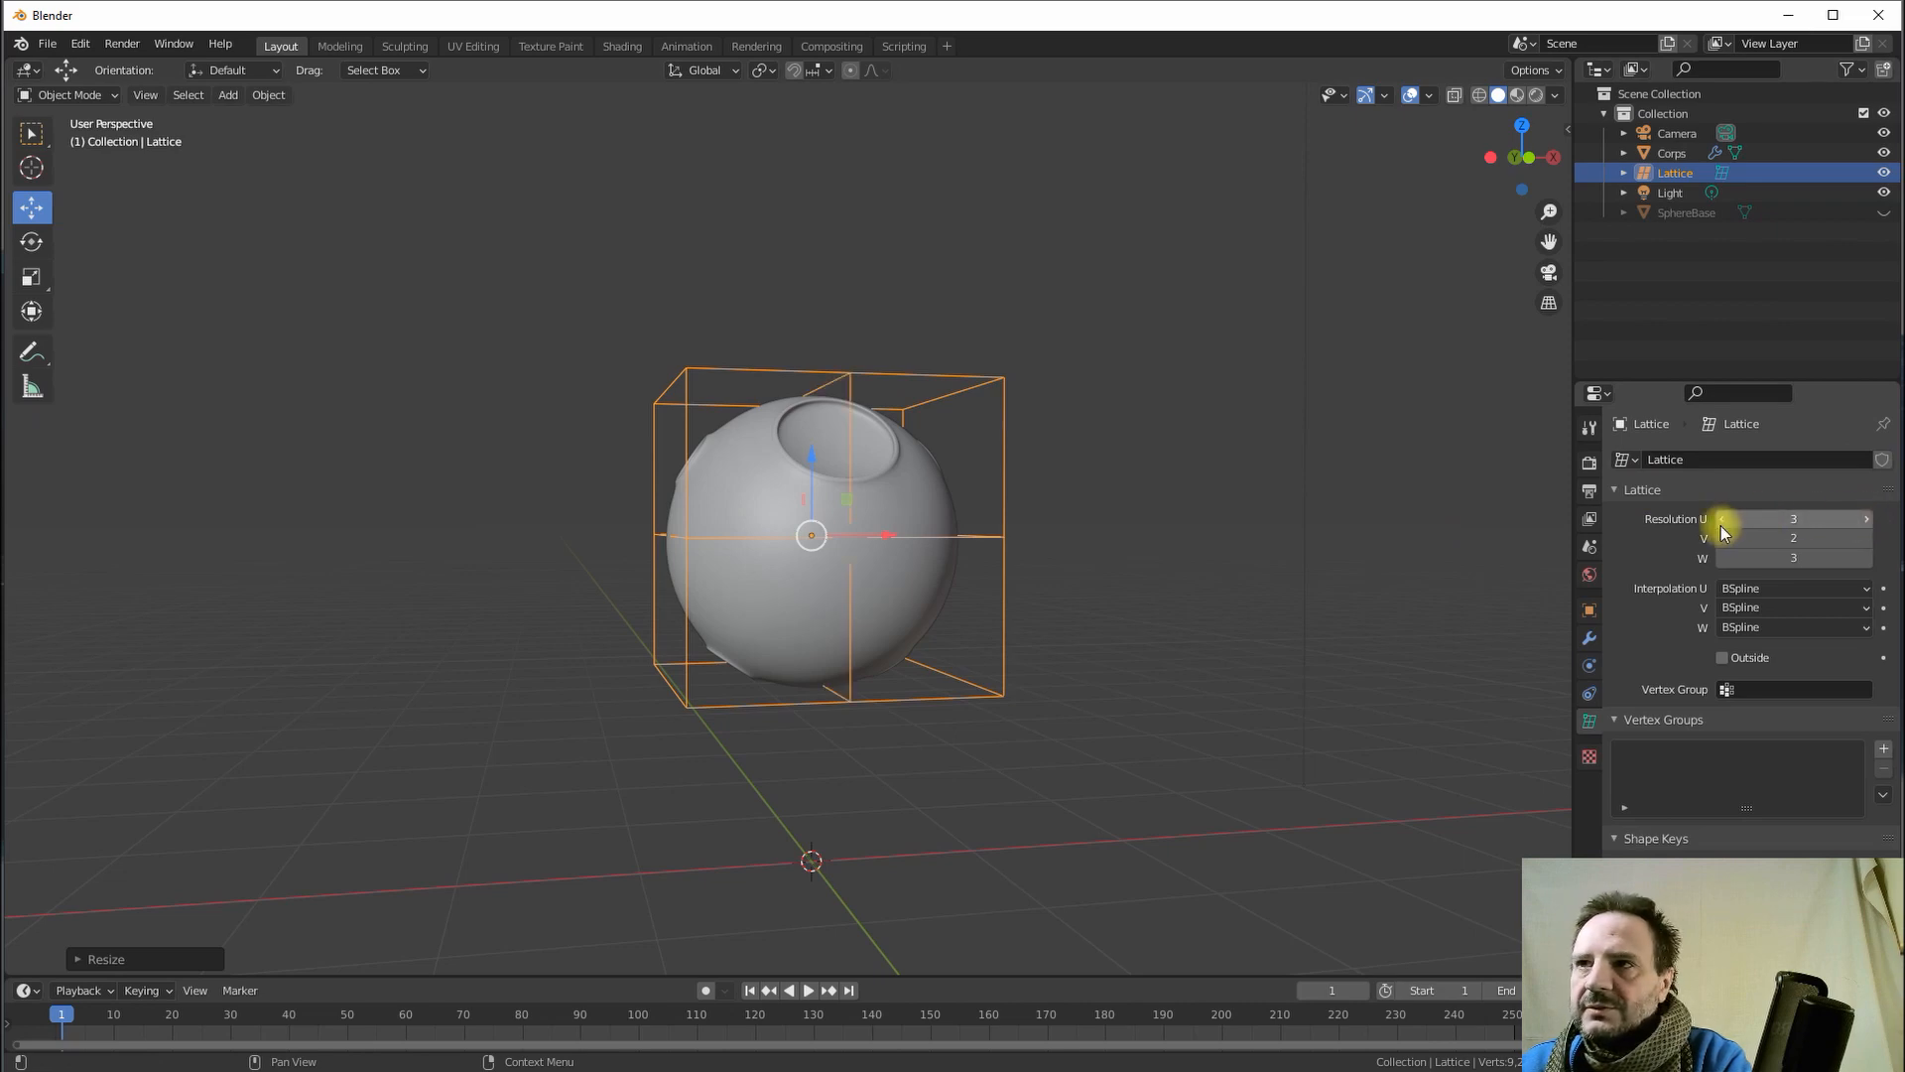
pyautogui.moveTo(1046, 403); pyautogui.dragTo(860, 480, button='middle')
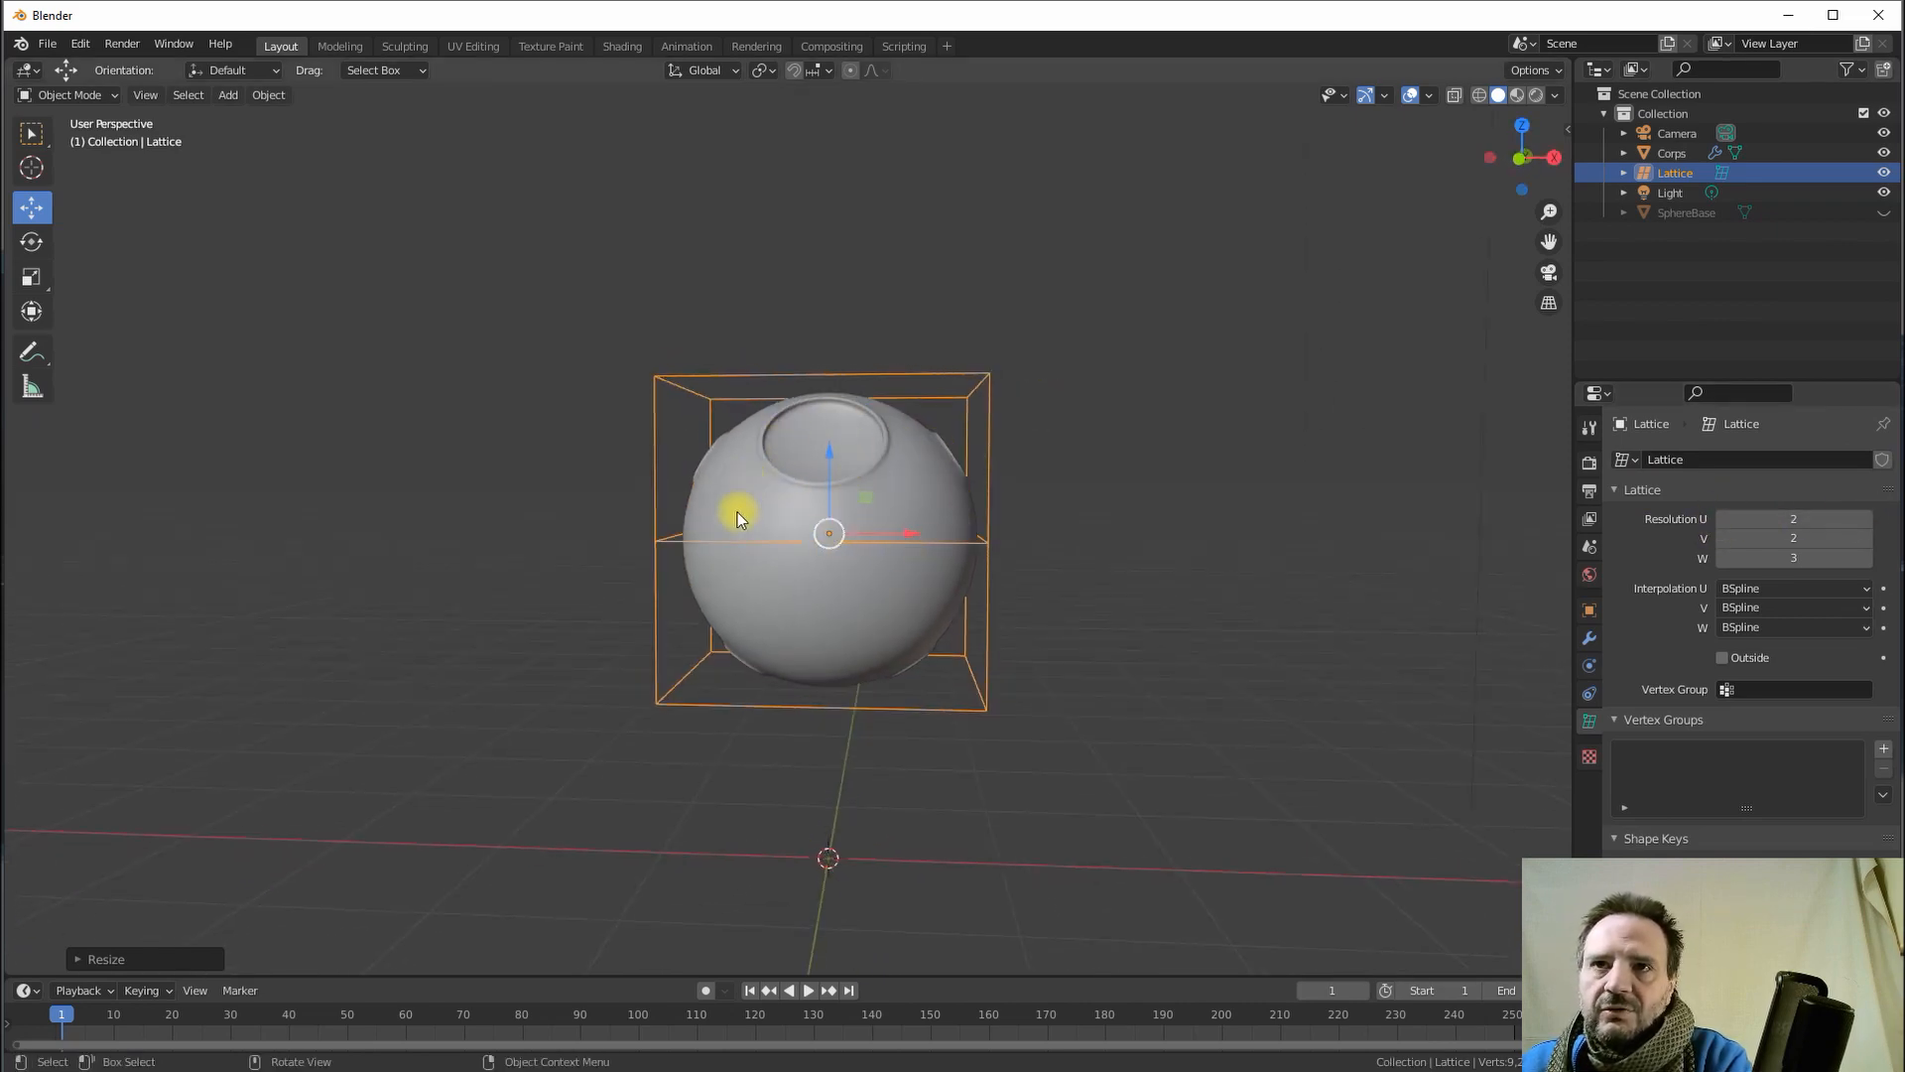
pyautogui.moveTo(905, 695); pyautogui.dragTo(916, 502, button='middle')
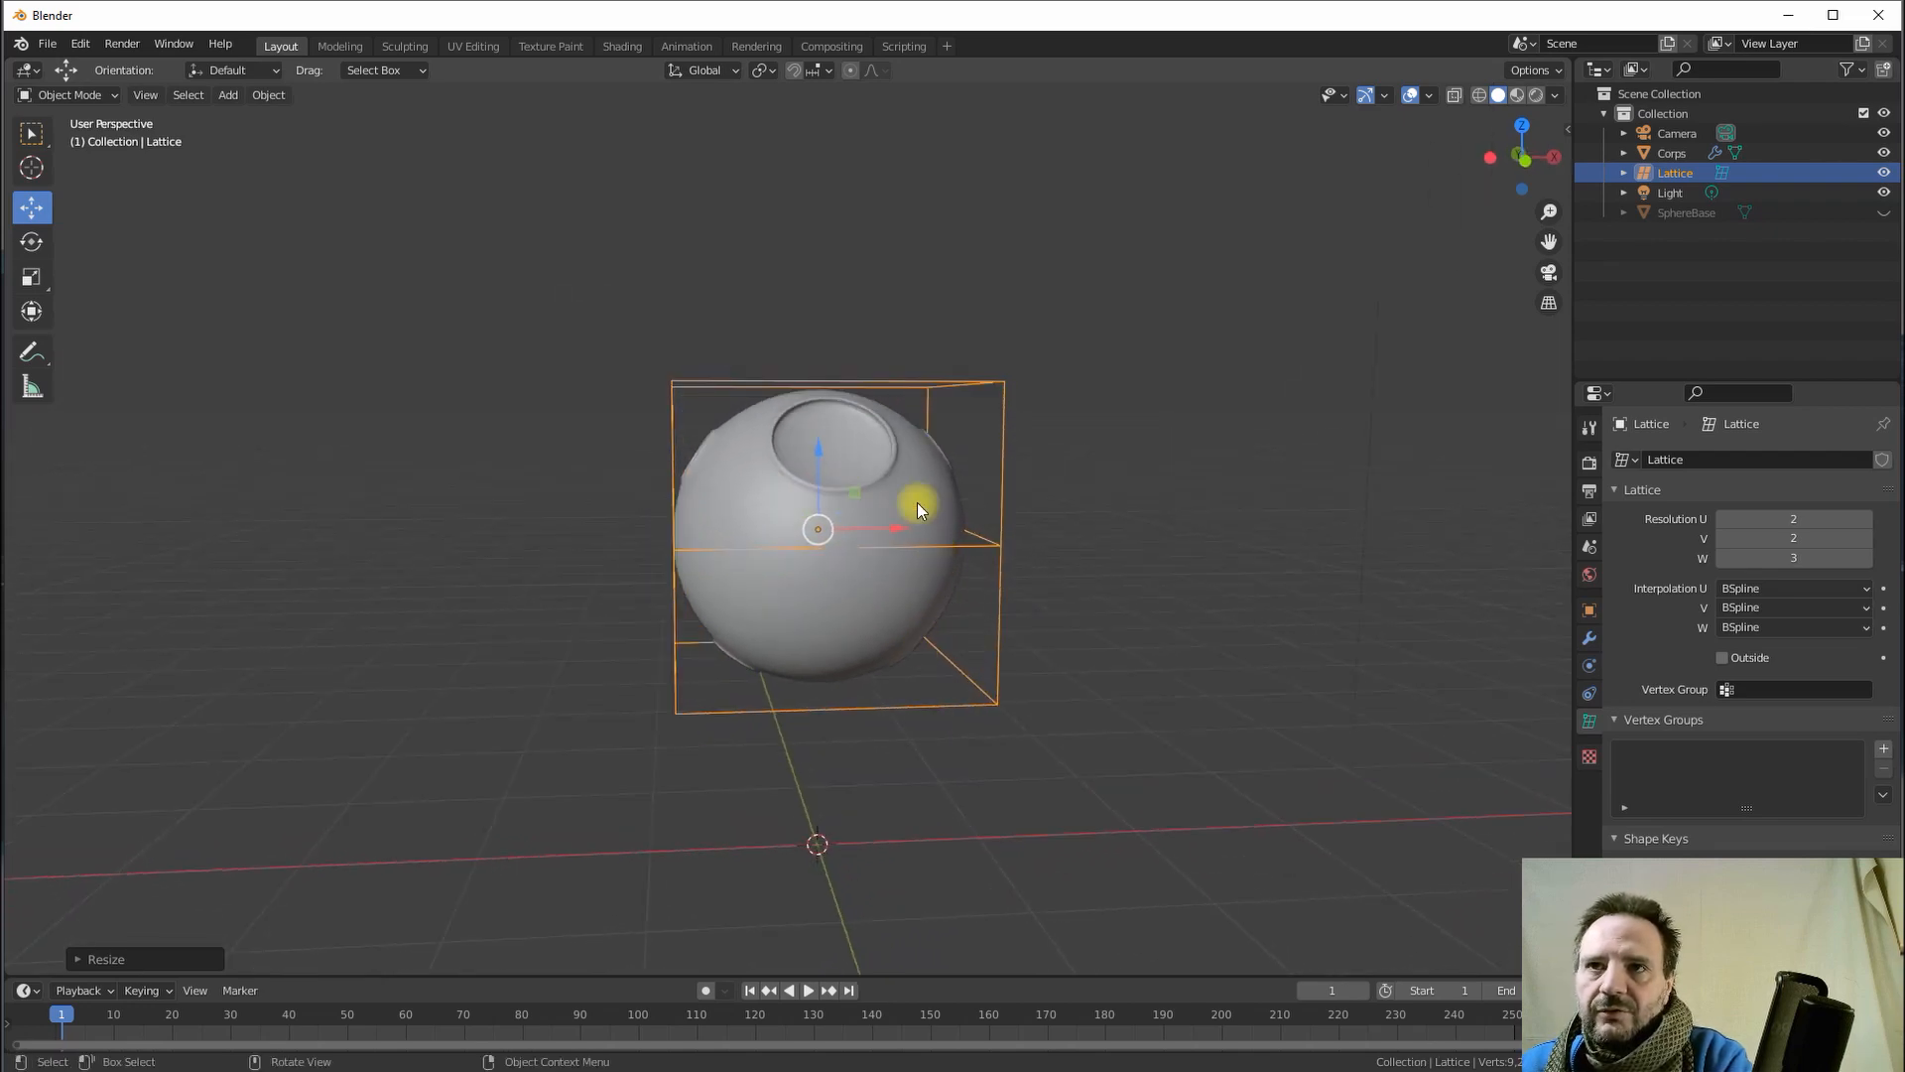
# - Add a Lattice modifier to the Corps body with the Lattice object as its deformer
pyautogui.click(916, 502)
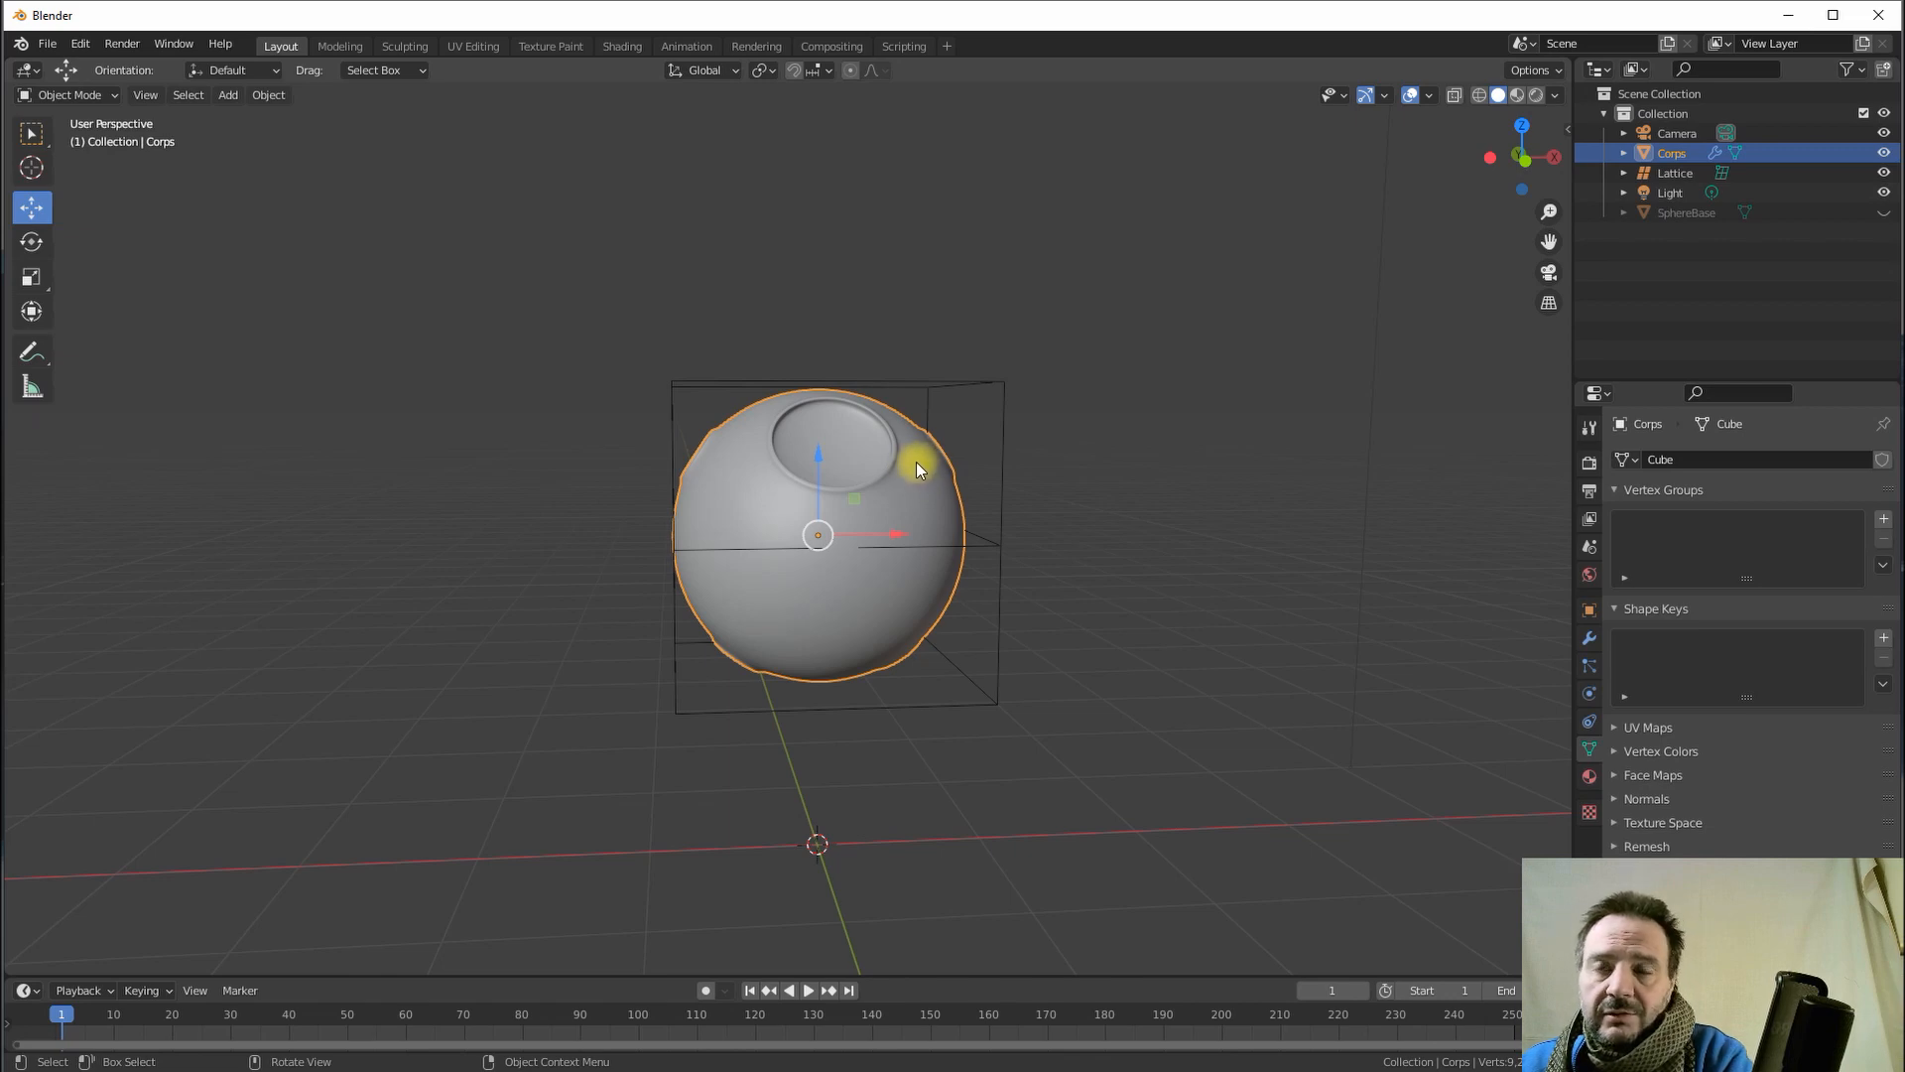
pyautogui.moveTo(881, 470)
pyautogui.mouseDown(button='middle')
pyautogui.moveTo(933, 494)
pyautogui.moveTo(907, 491)
pyautogui.mouseUp(button='middle')
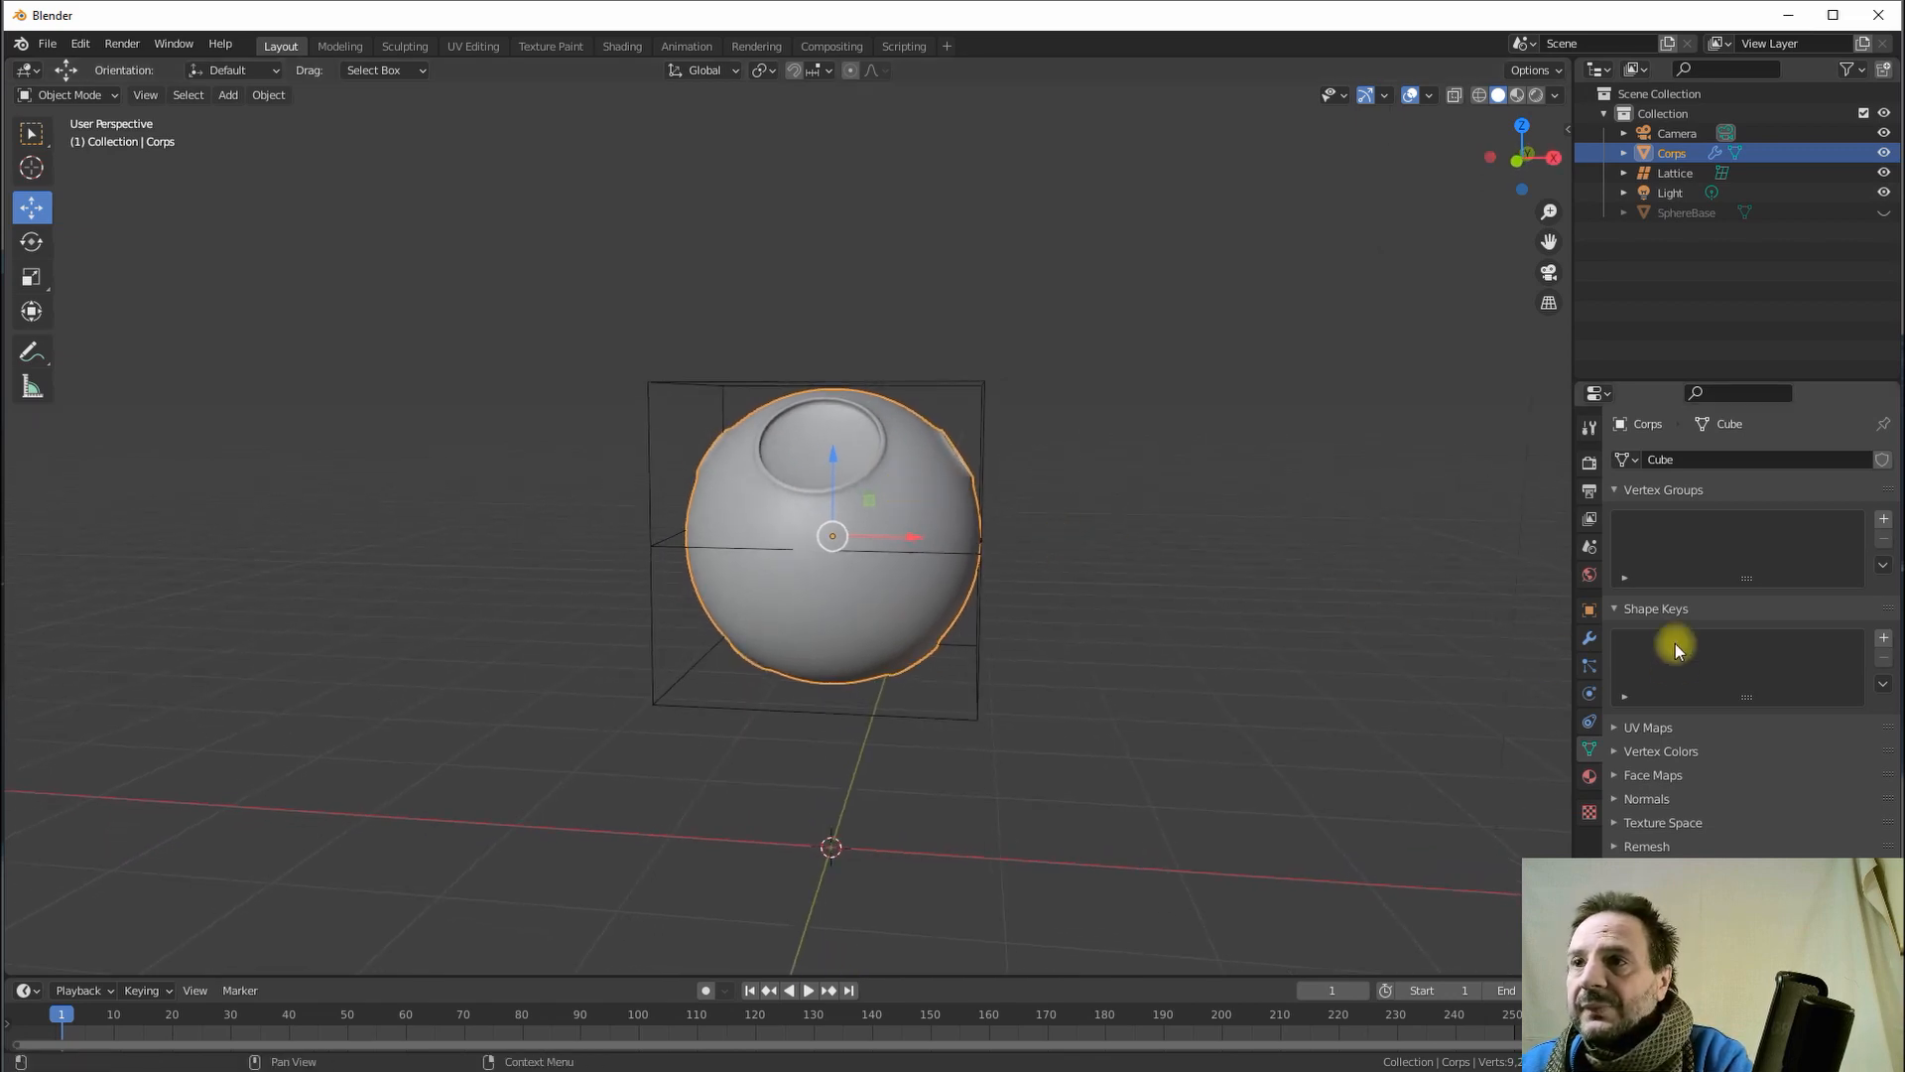
pyautogui.click(1588, 638)
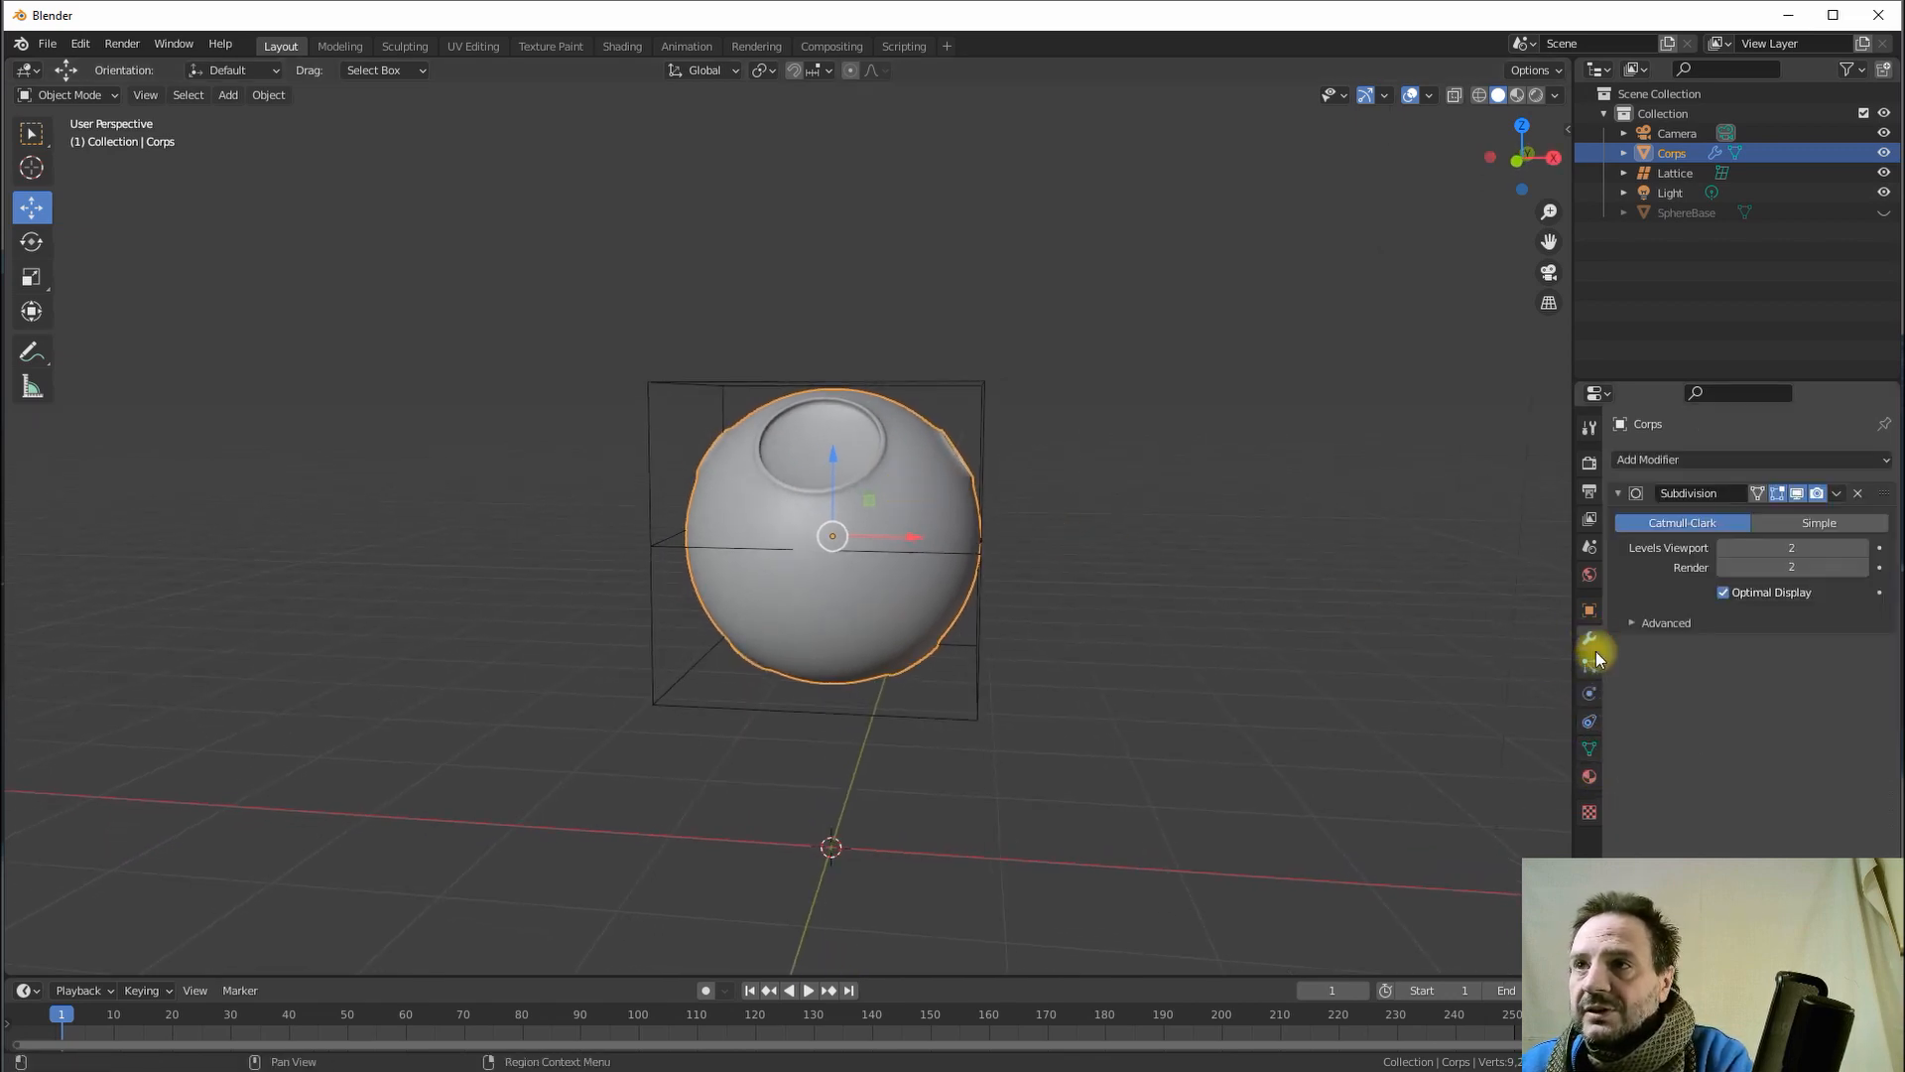
pyautogui.click(1669, 456)
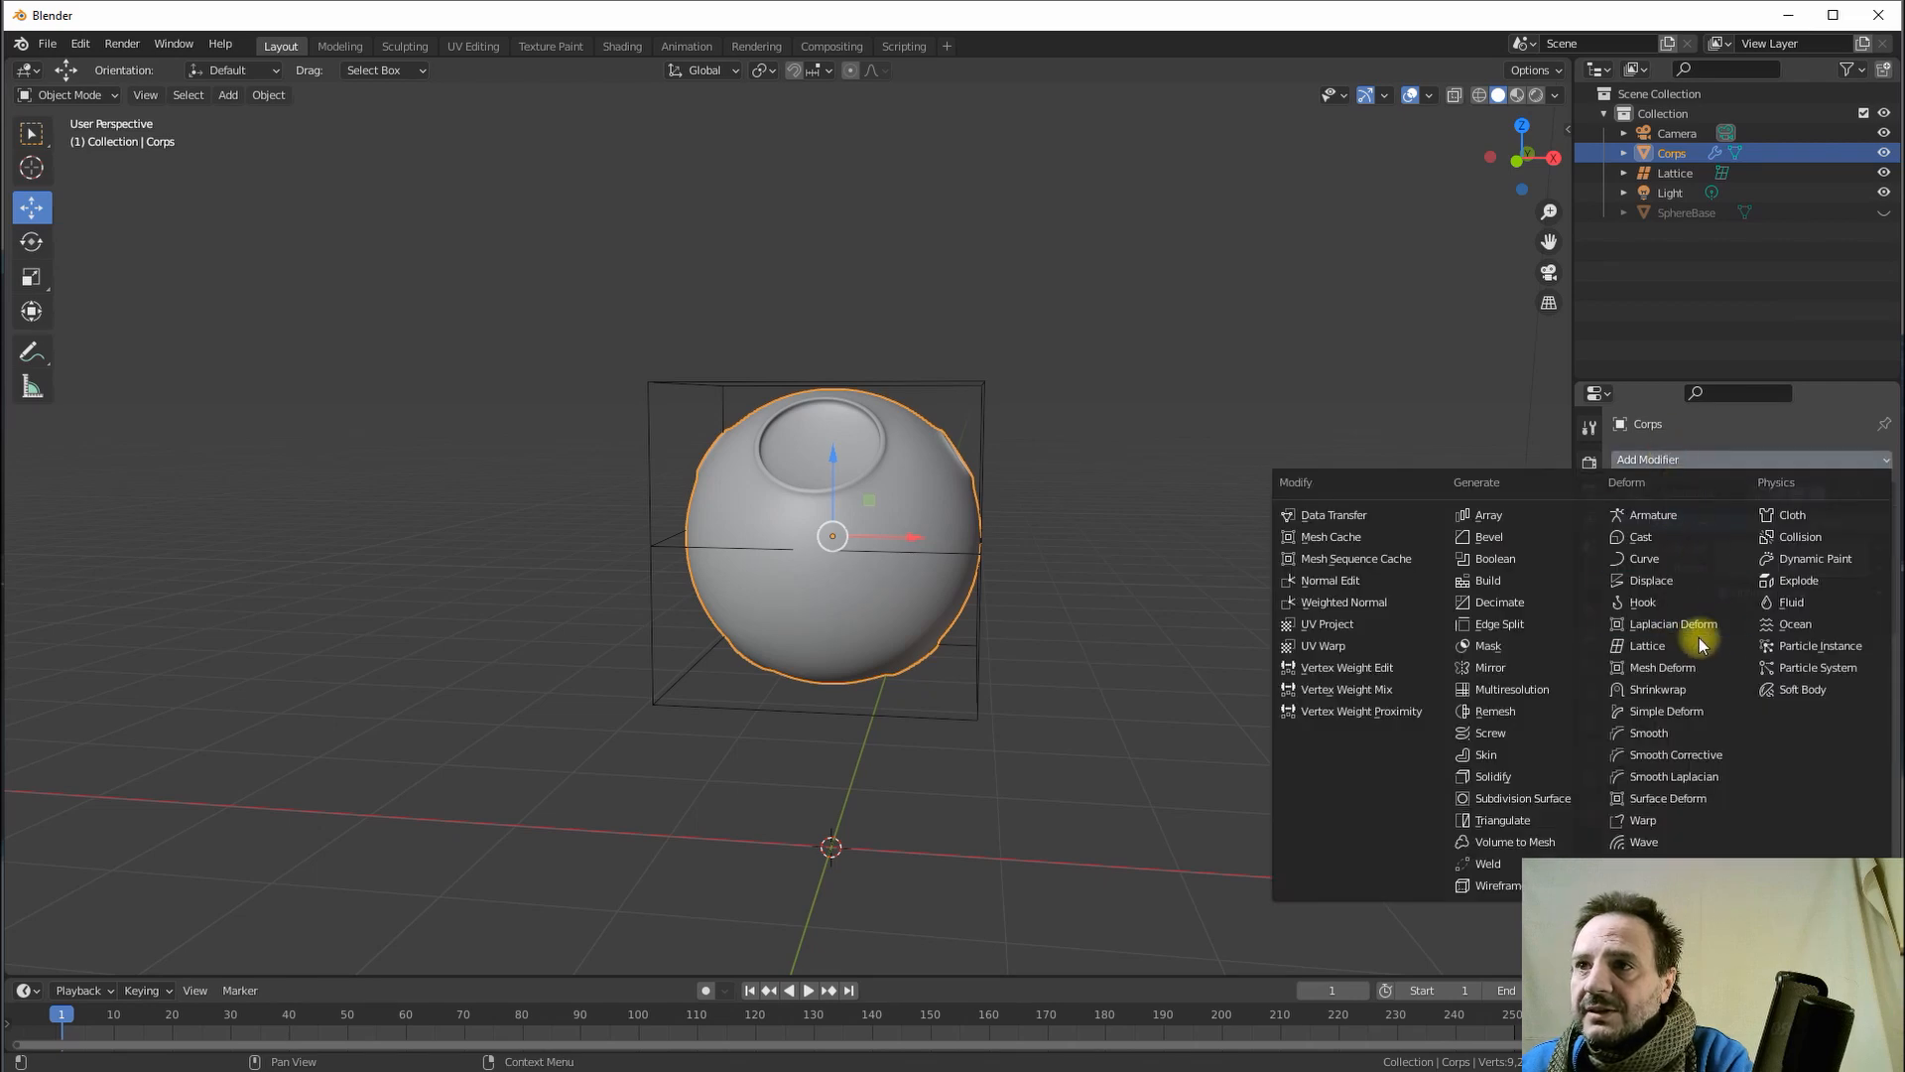
pyautogui.click(1651, 645)
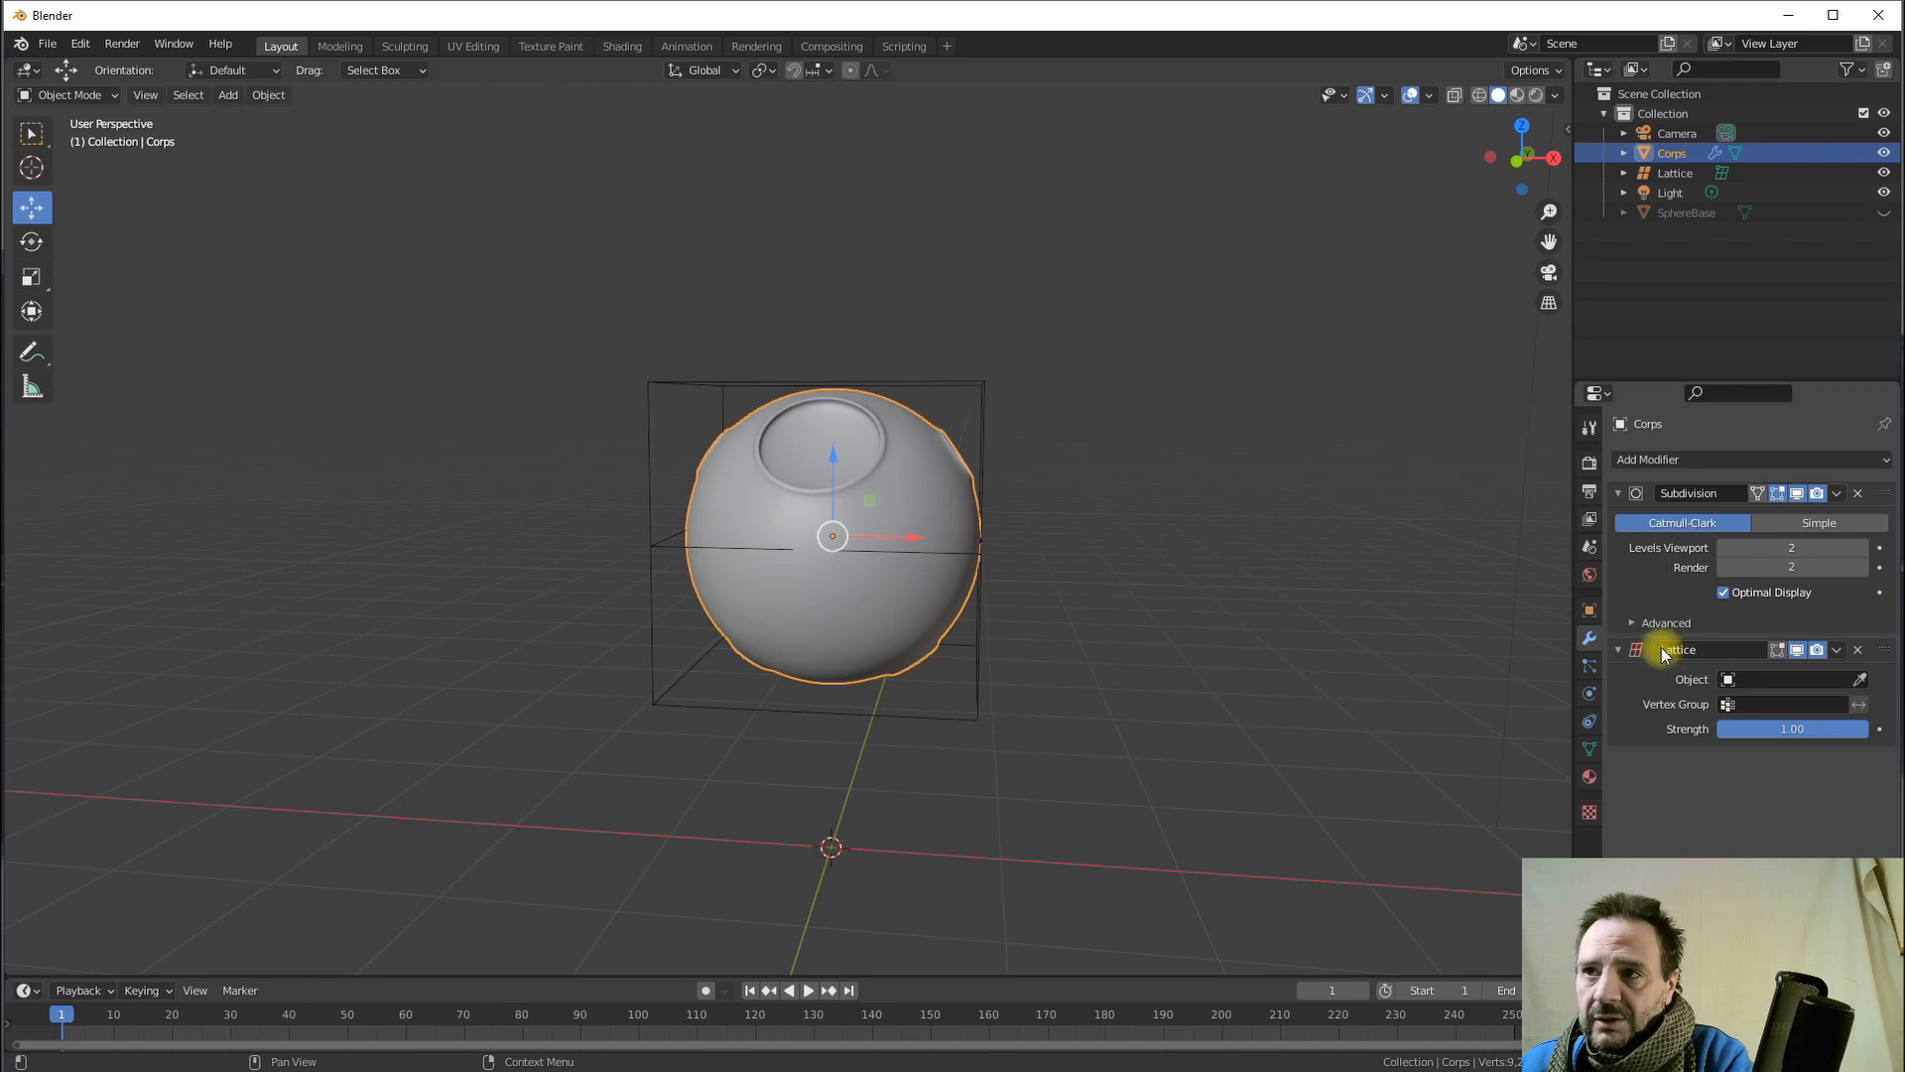
pyautogui.click(1731, 684)
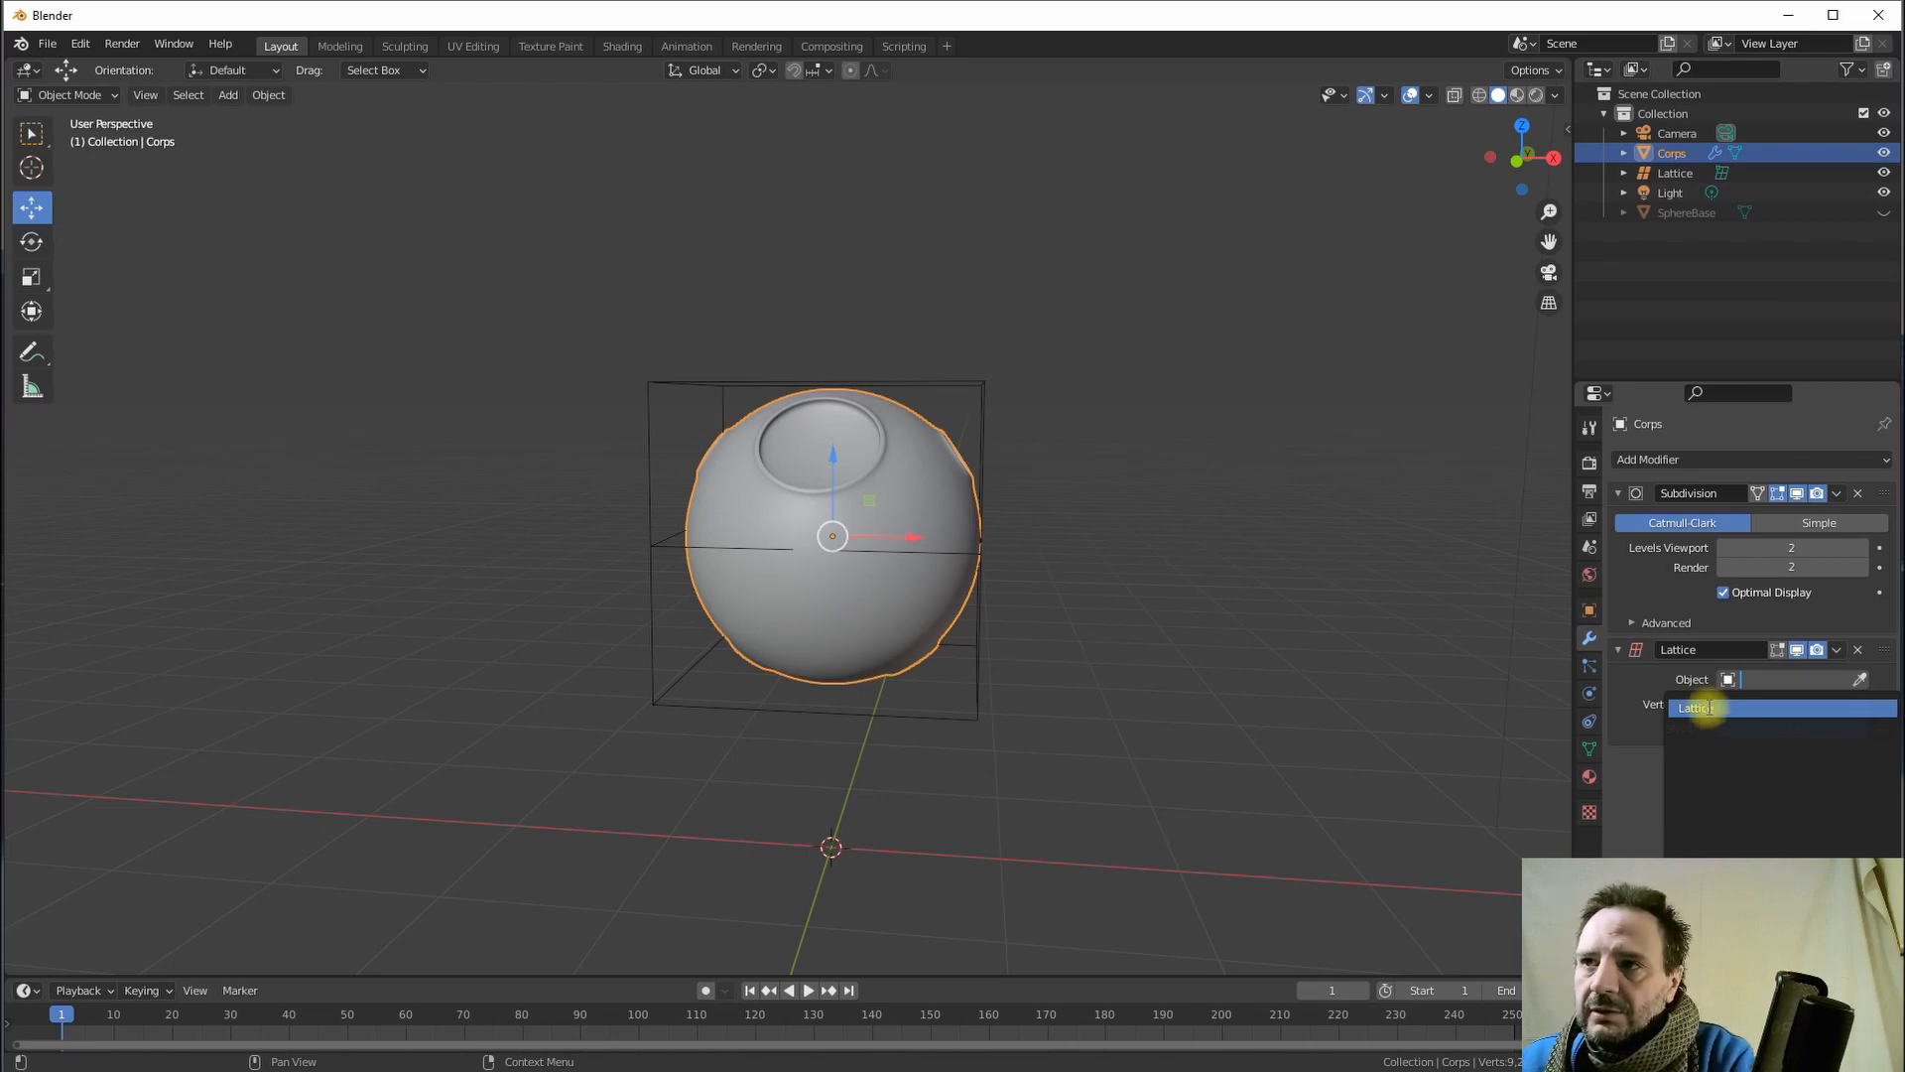
pyautogui.click(1703, 709)
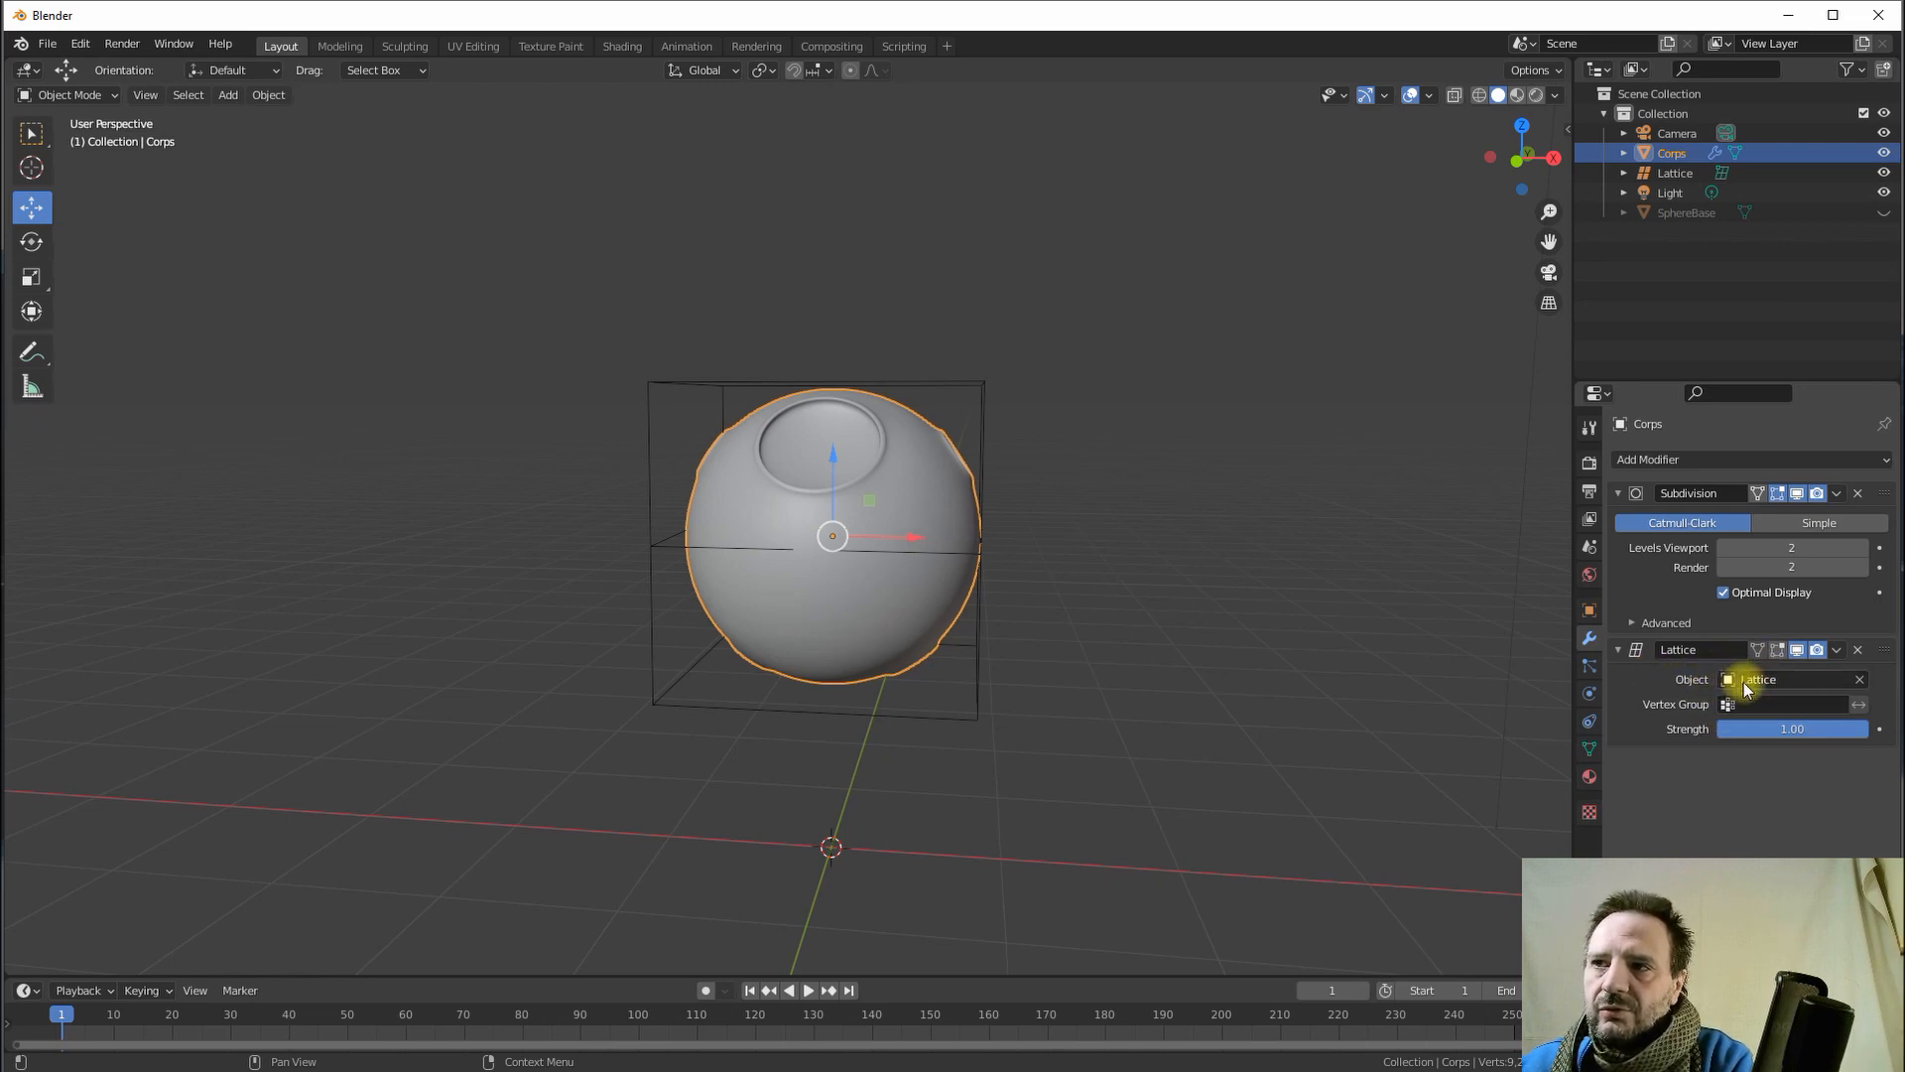
# - In the lattice's Edit Mode, select the four lowest control points and scale them inward to taper the body's lower half
pyautogui.moveTo(812, 710); pyautogui.dragTo(951, 707, button='middle')
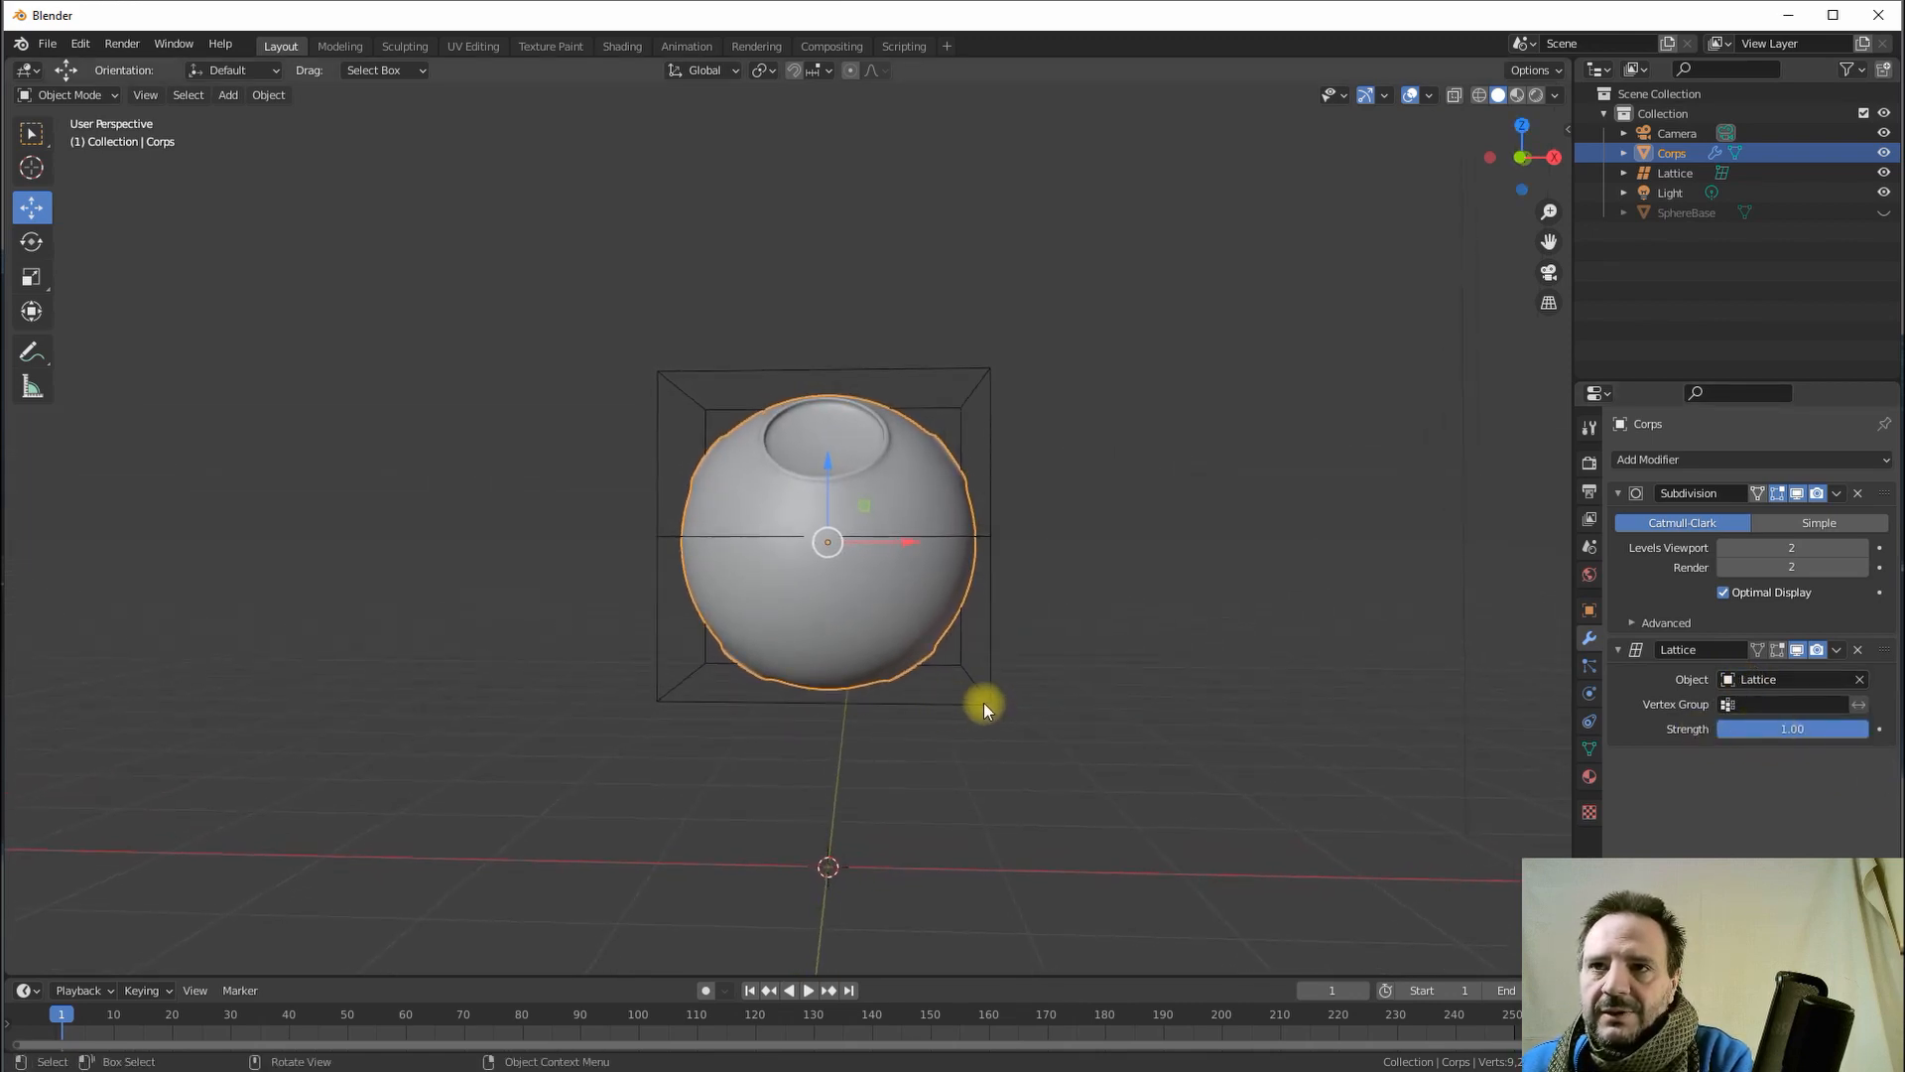
pyautogui.click(984, 706)
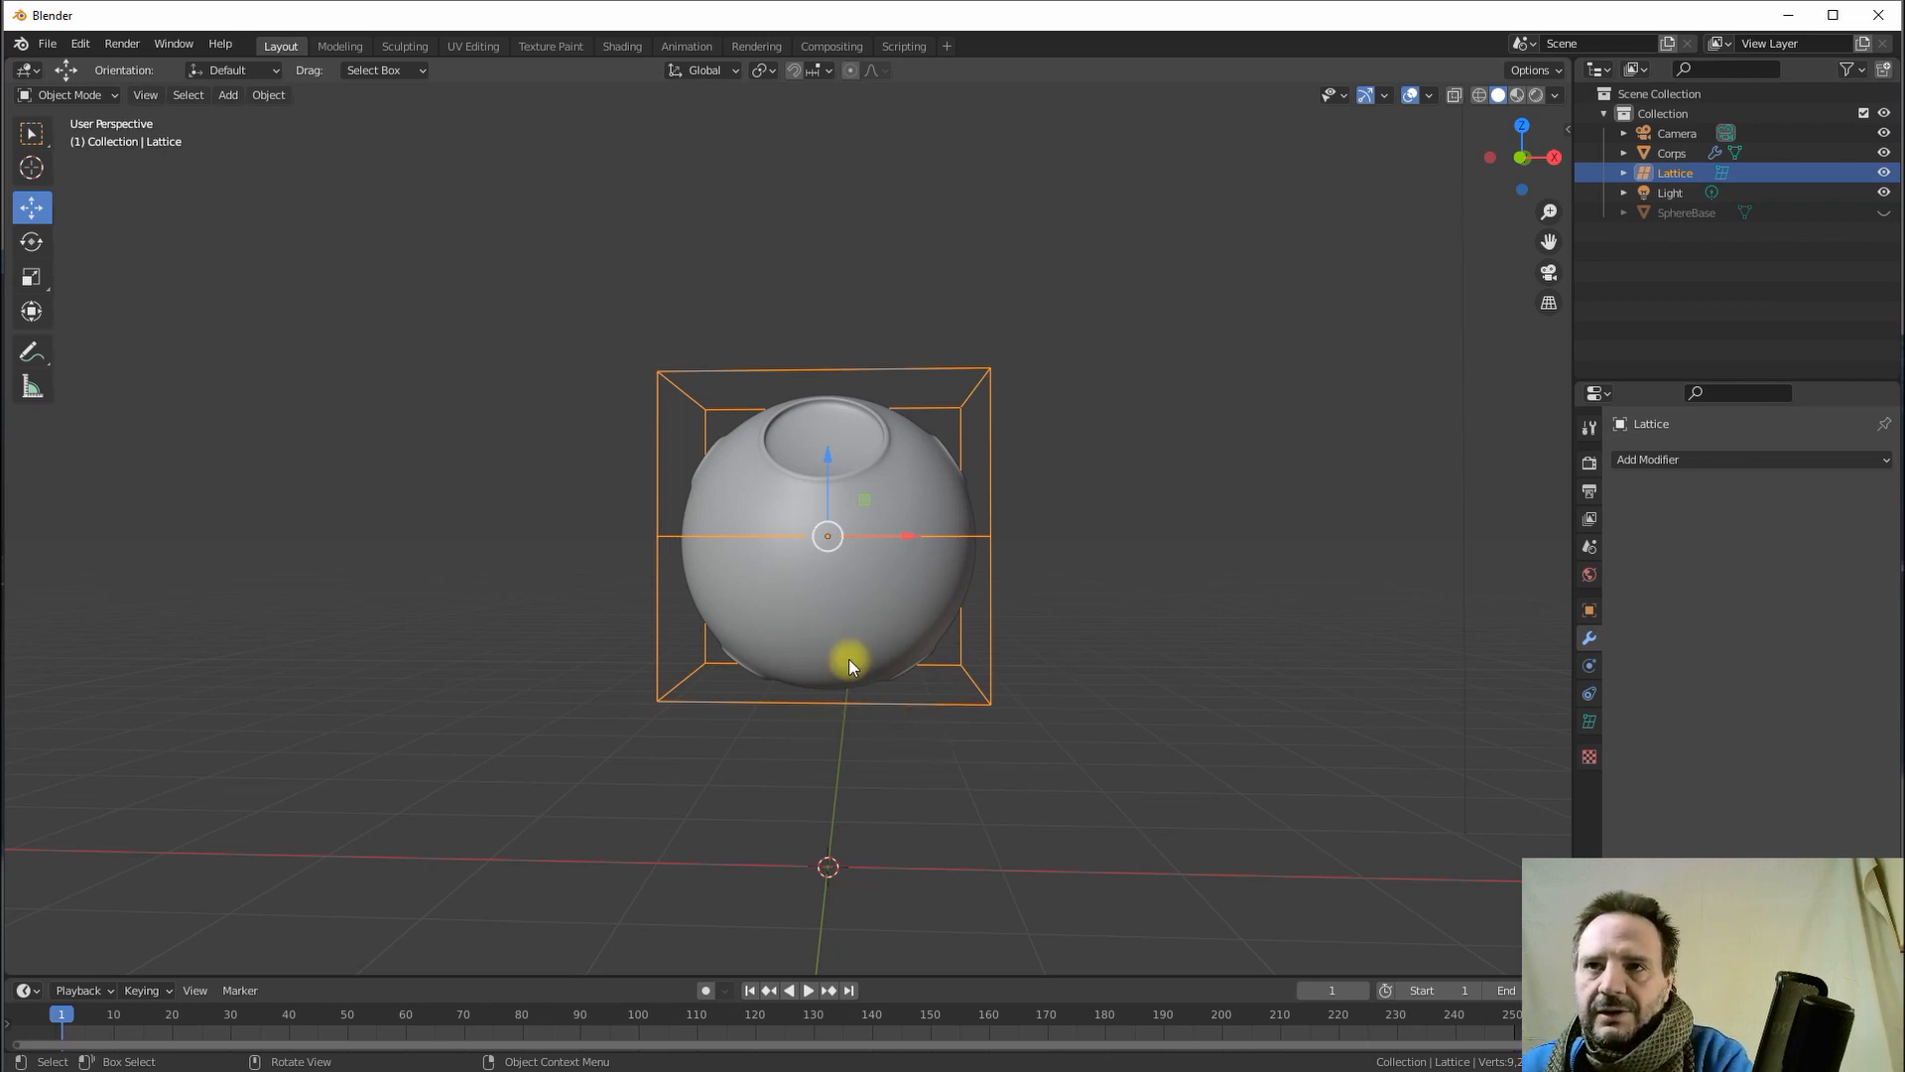
pyautogui.moveTo(863, 552); pyautogui.dragTo(883, 658, button='middle')
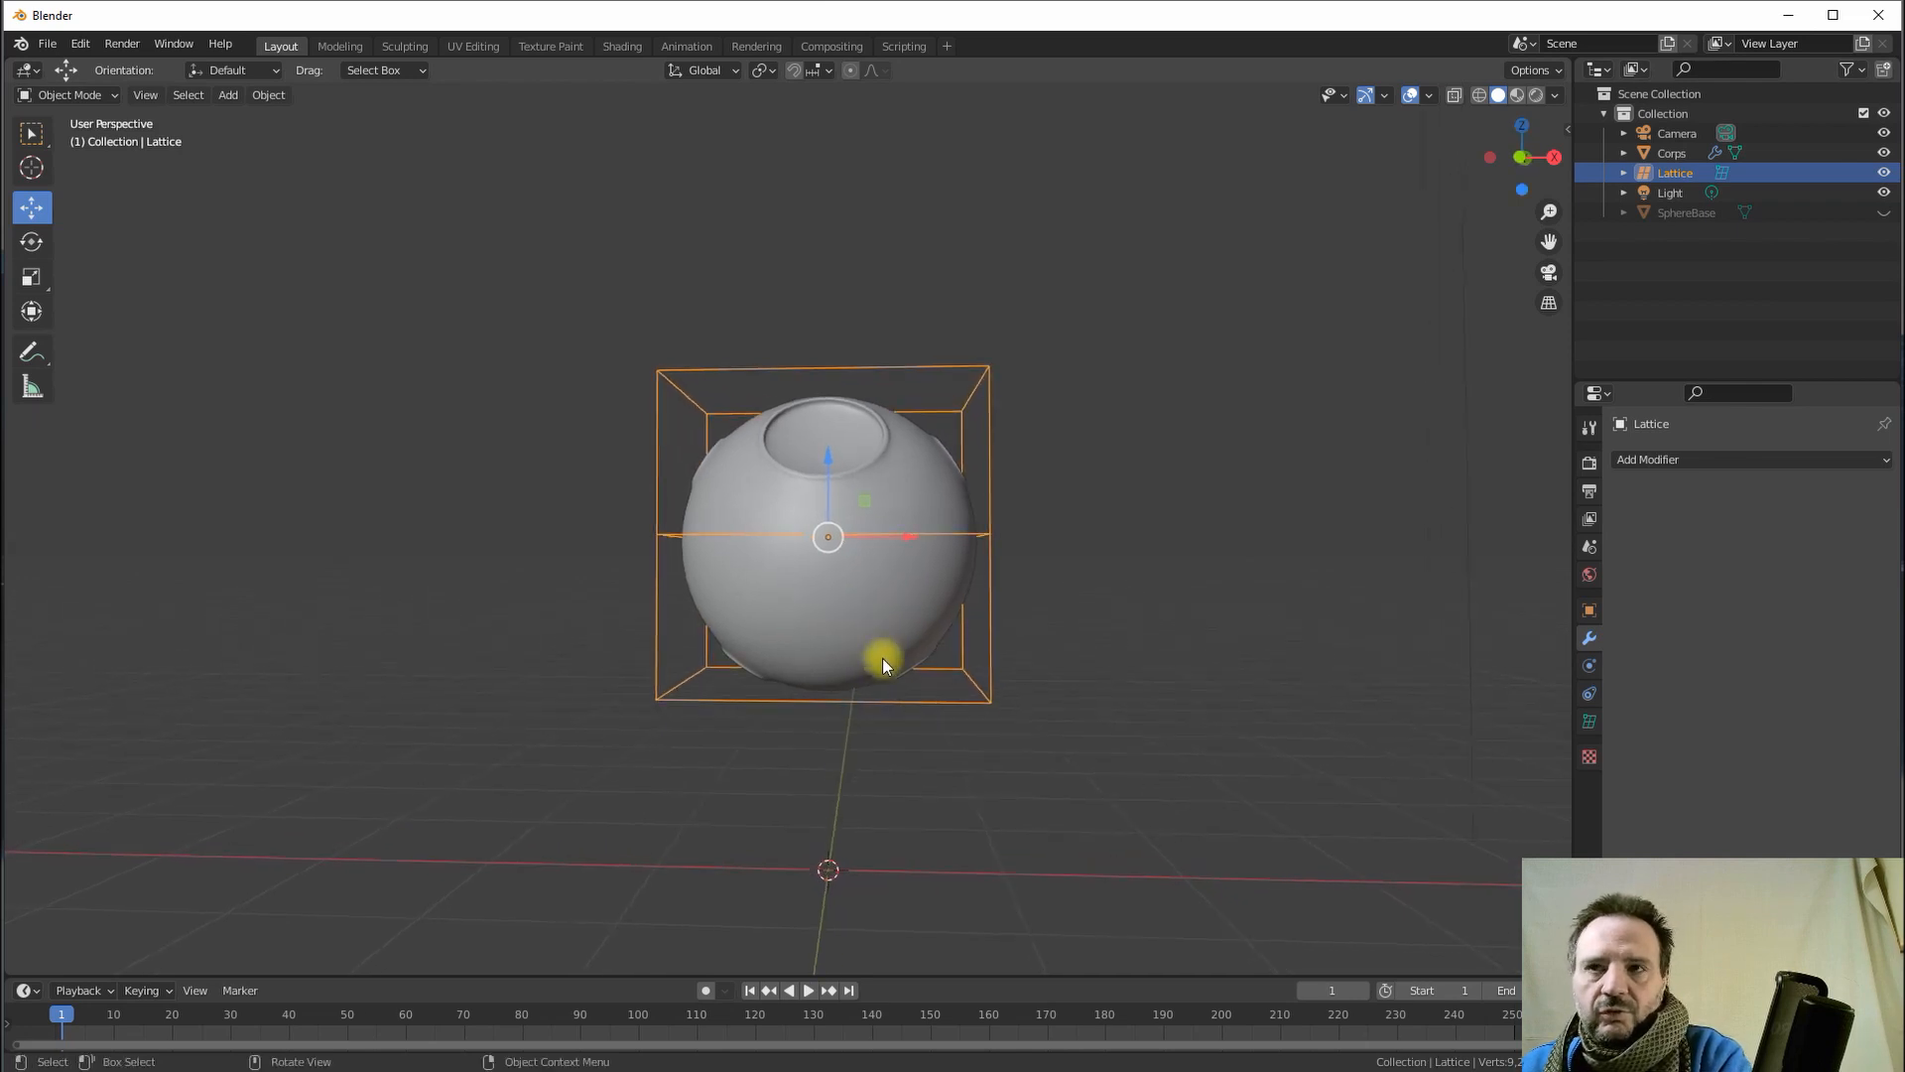
pyautogui.click(67, 94)
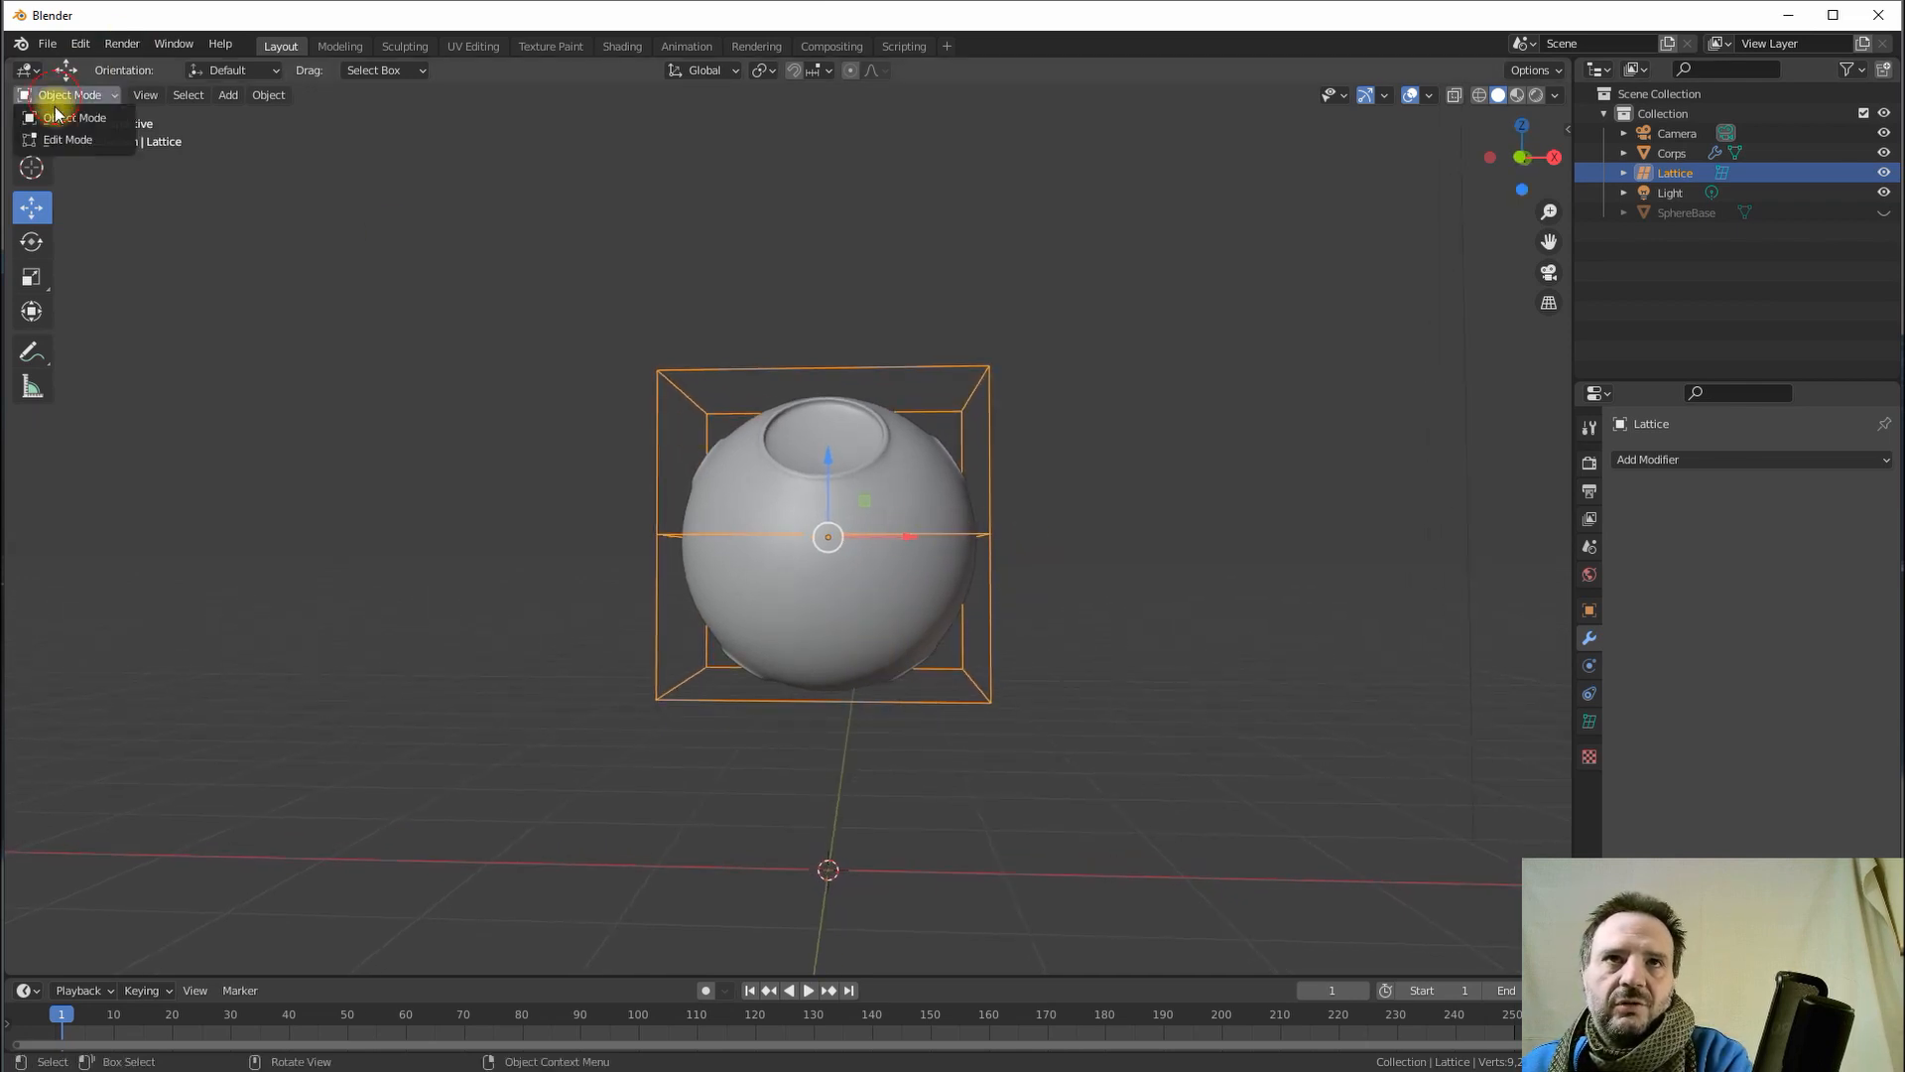
pyautogui.click(55, 139)
pyautogui.moveTo(600, 647); pyautogui.dragTo(1029, 756)
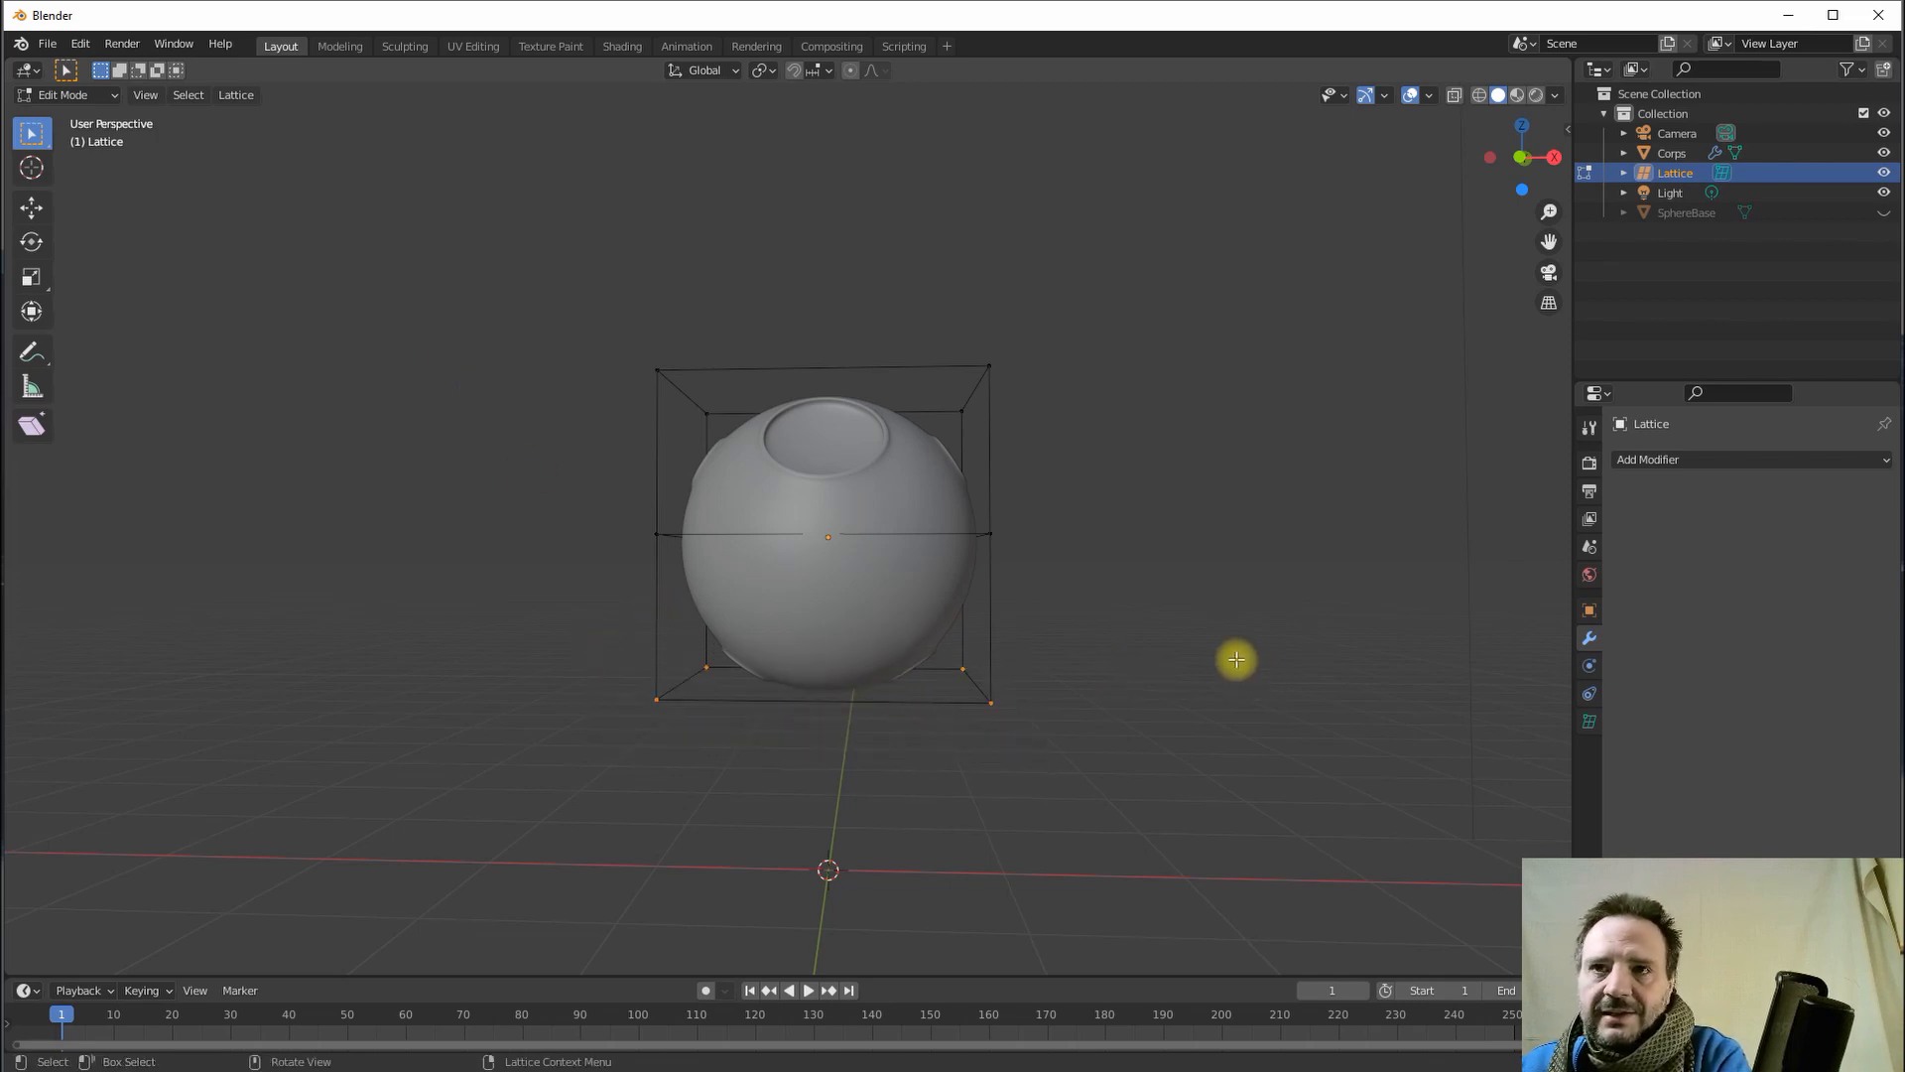
pyautogui.press('s')
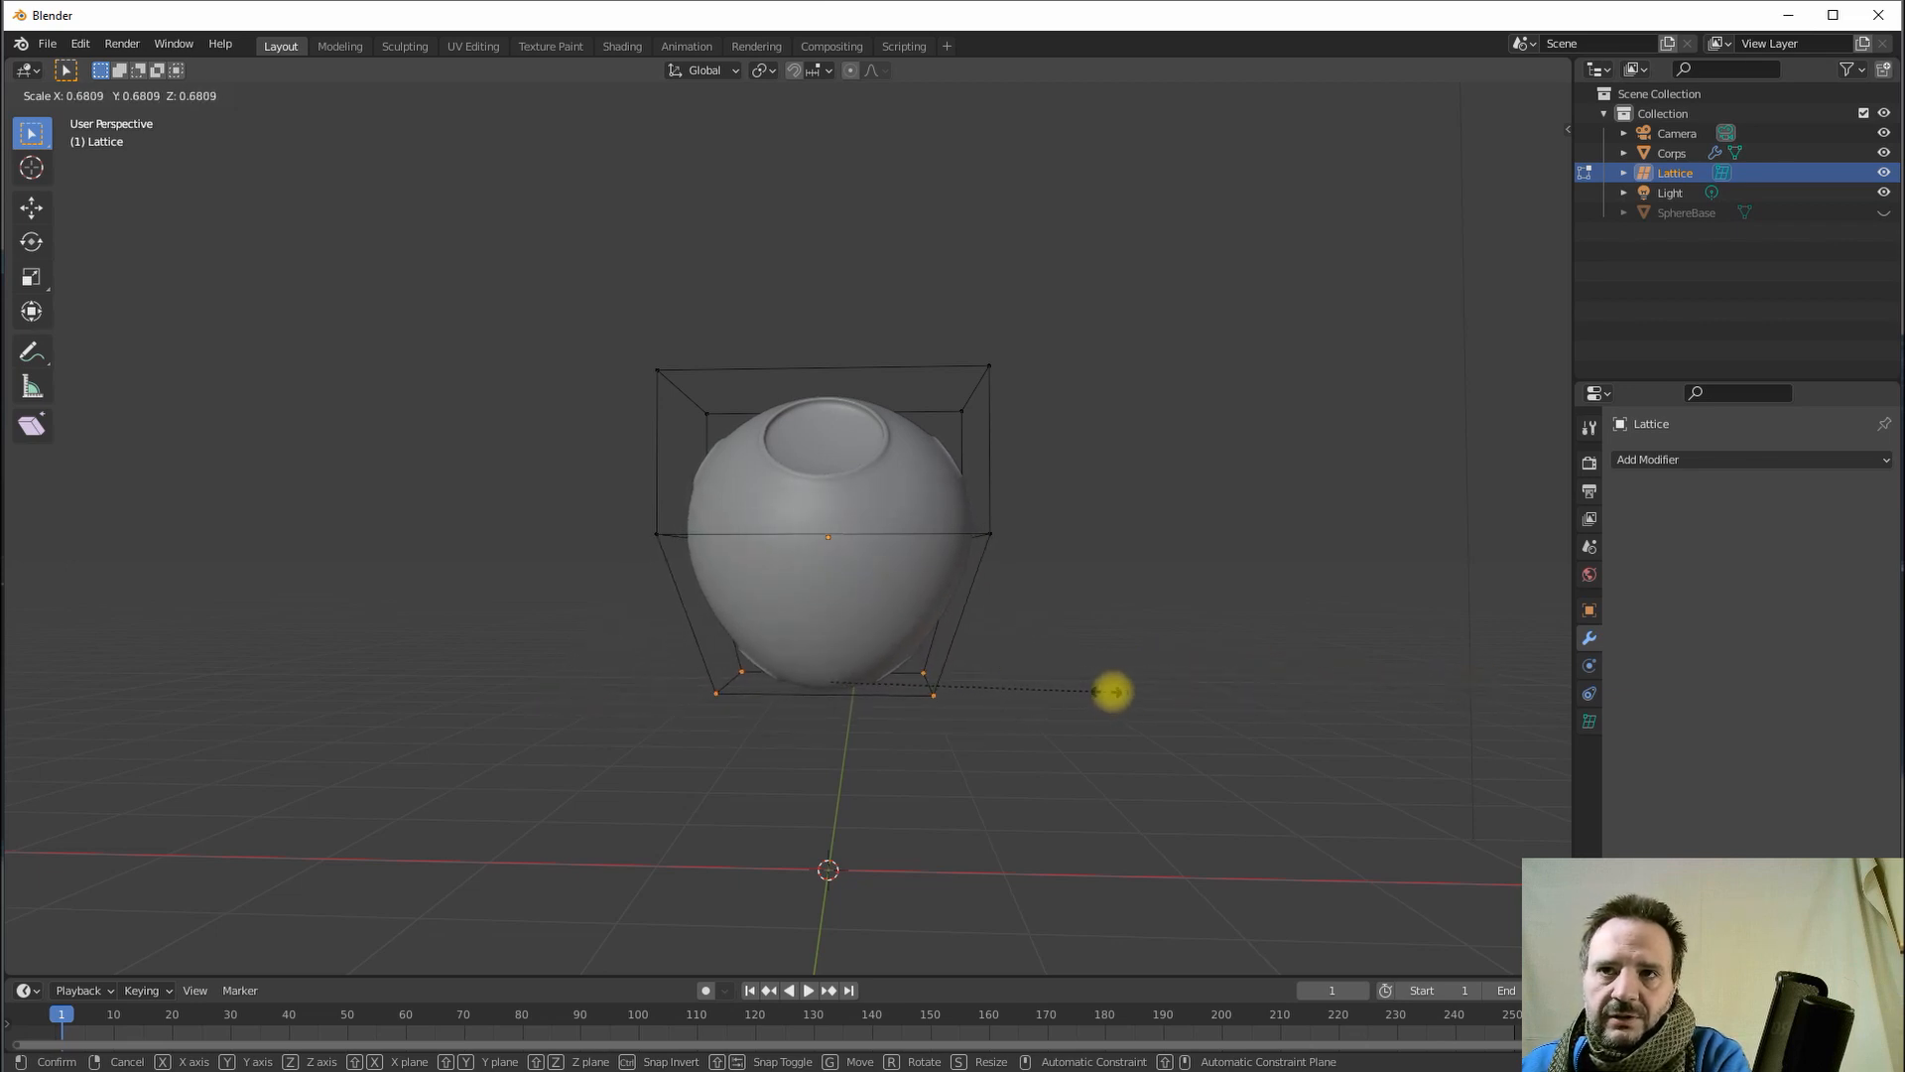
pyautogui.click(1090, 685)
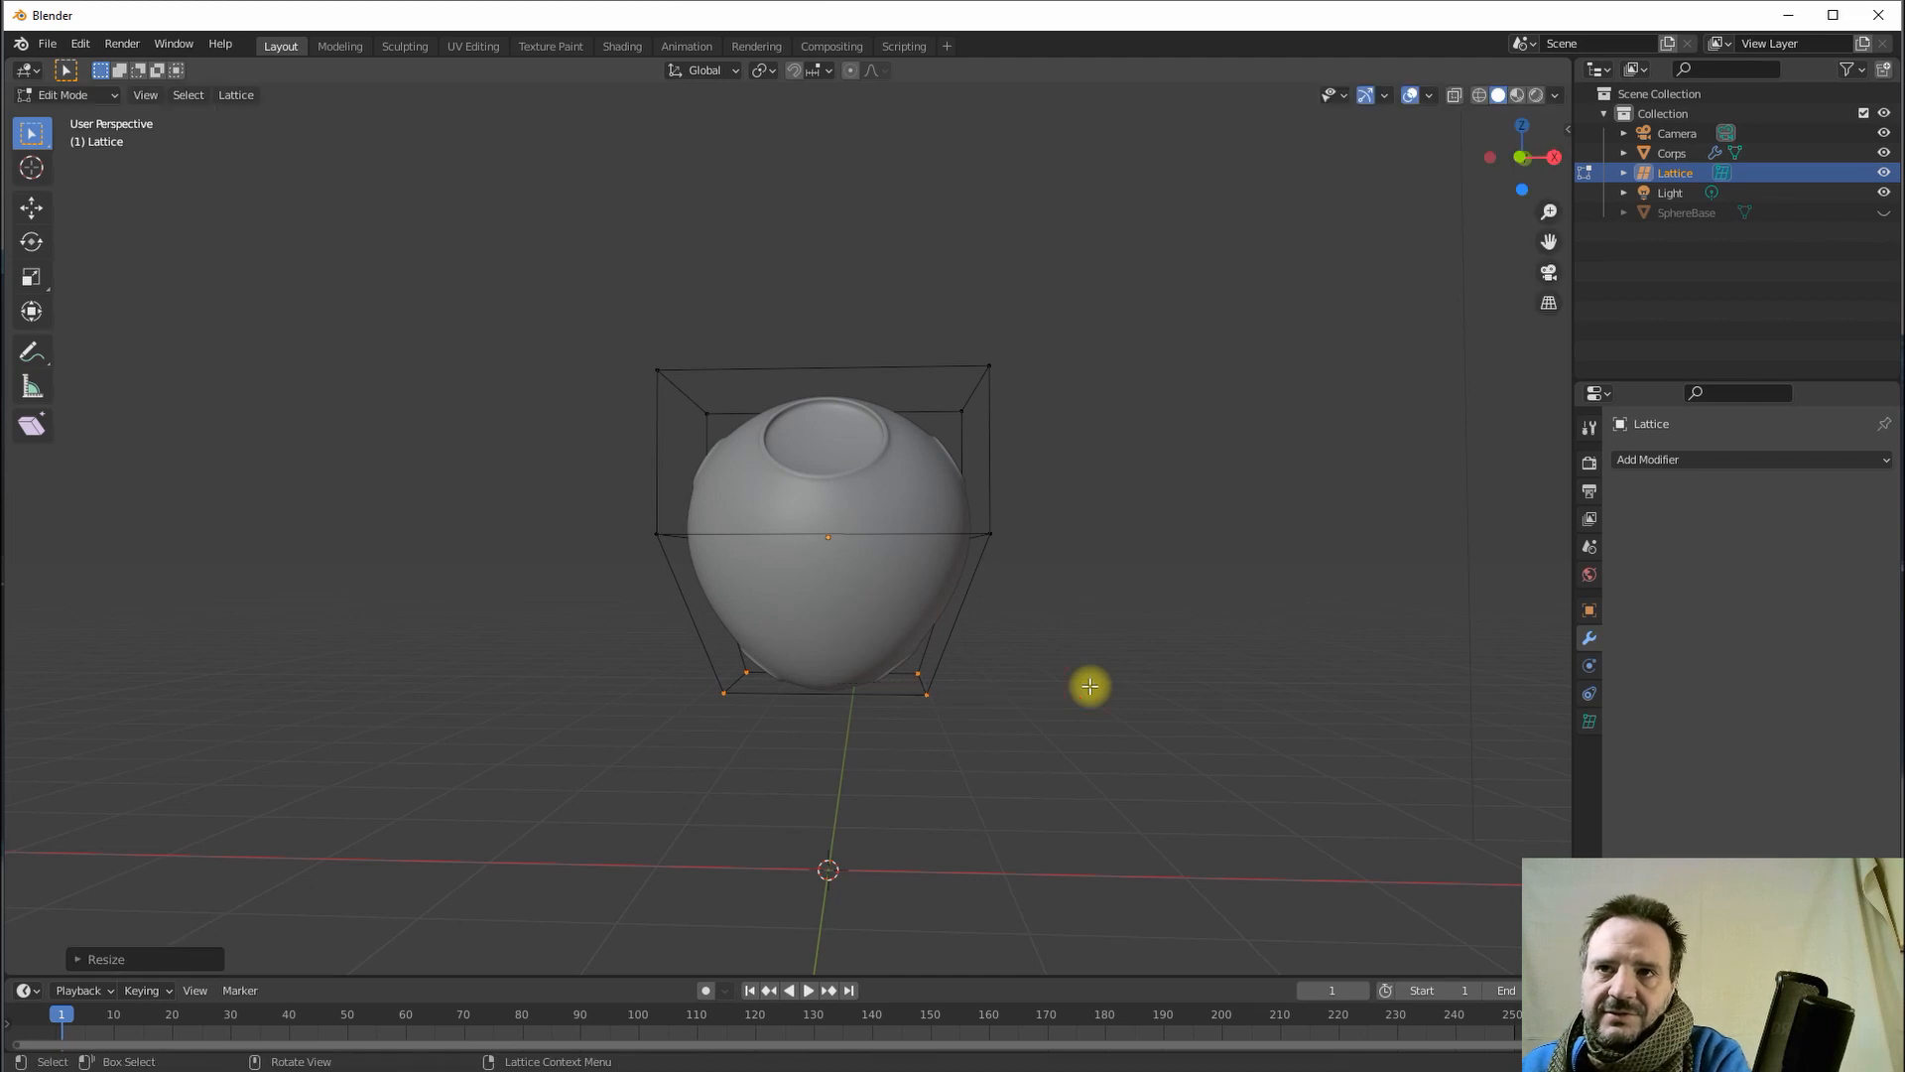
# - Move the lattice's four lowest control points slightly down along Z and return to Object Mode
pyautogui.click(33, 205)
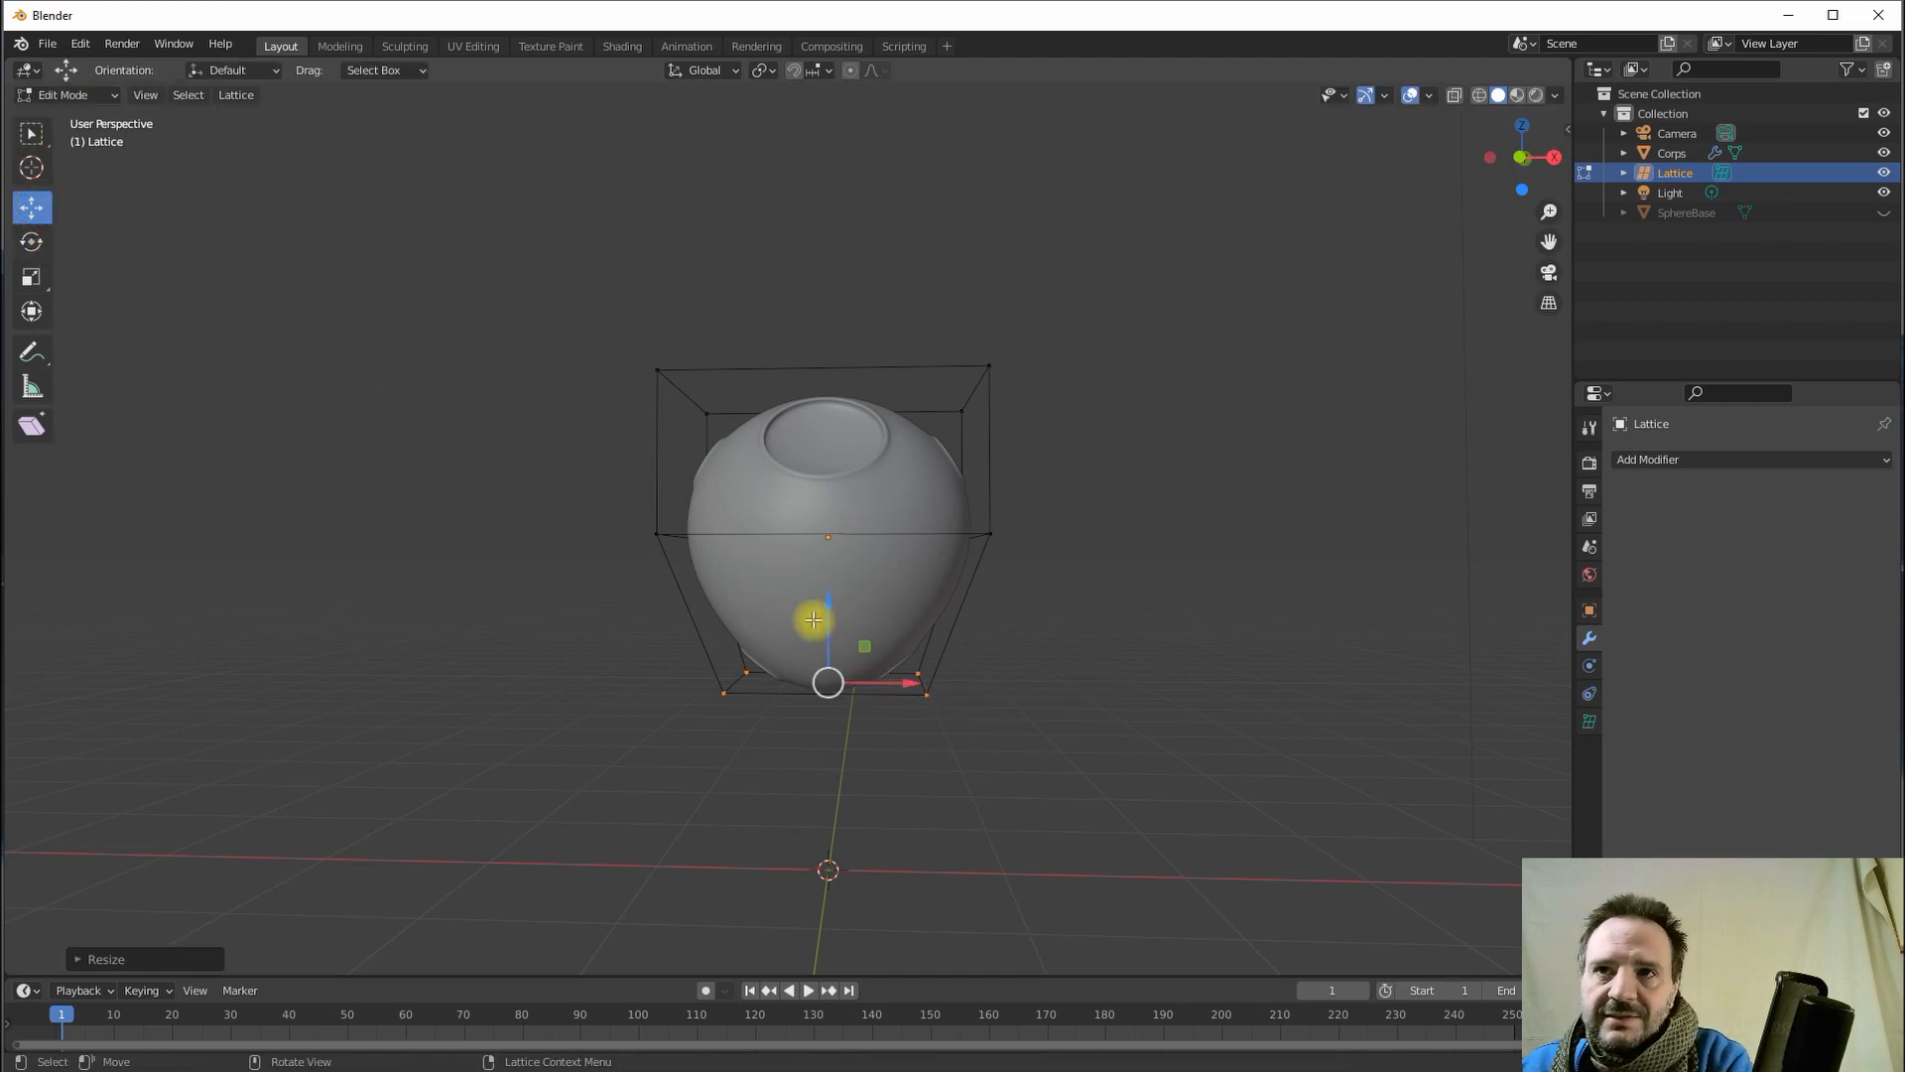
pyautogui.moveTo(829, 608); pyautogui.dragTo(836, 640)
pyautogui.moveTo(897, 629); pyautogui.dragTo(968, 640, button='middle')
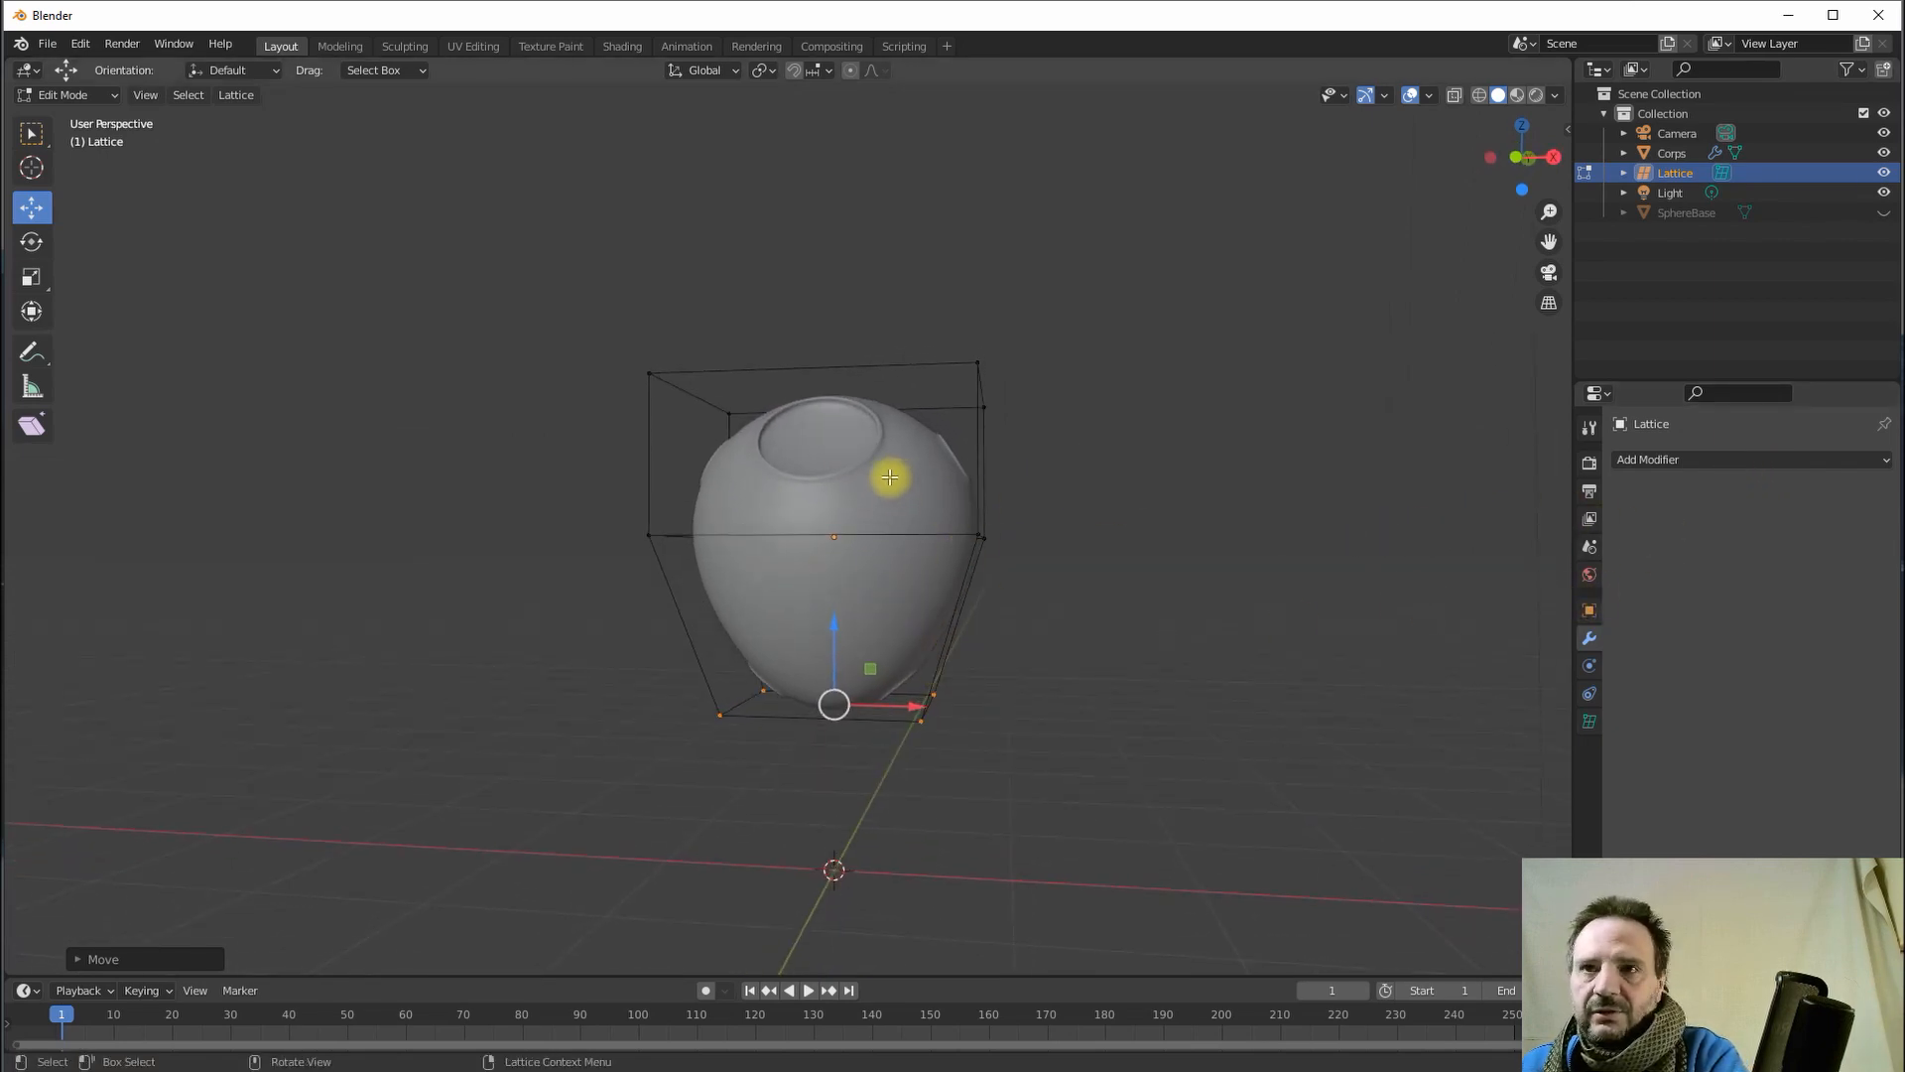
pyautogui.press('Tab')
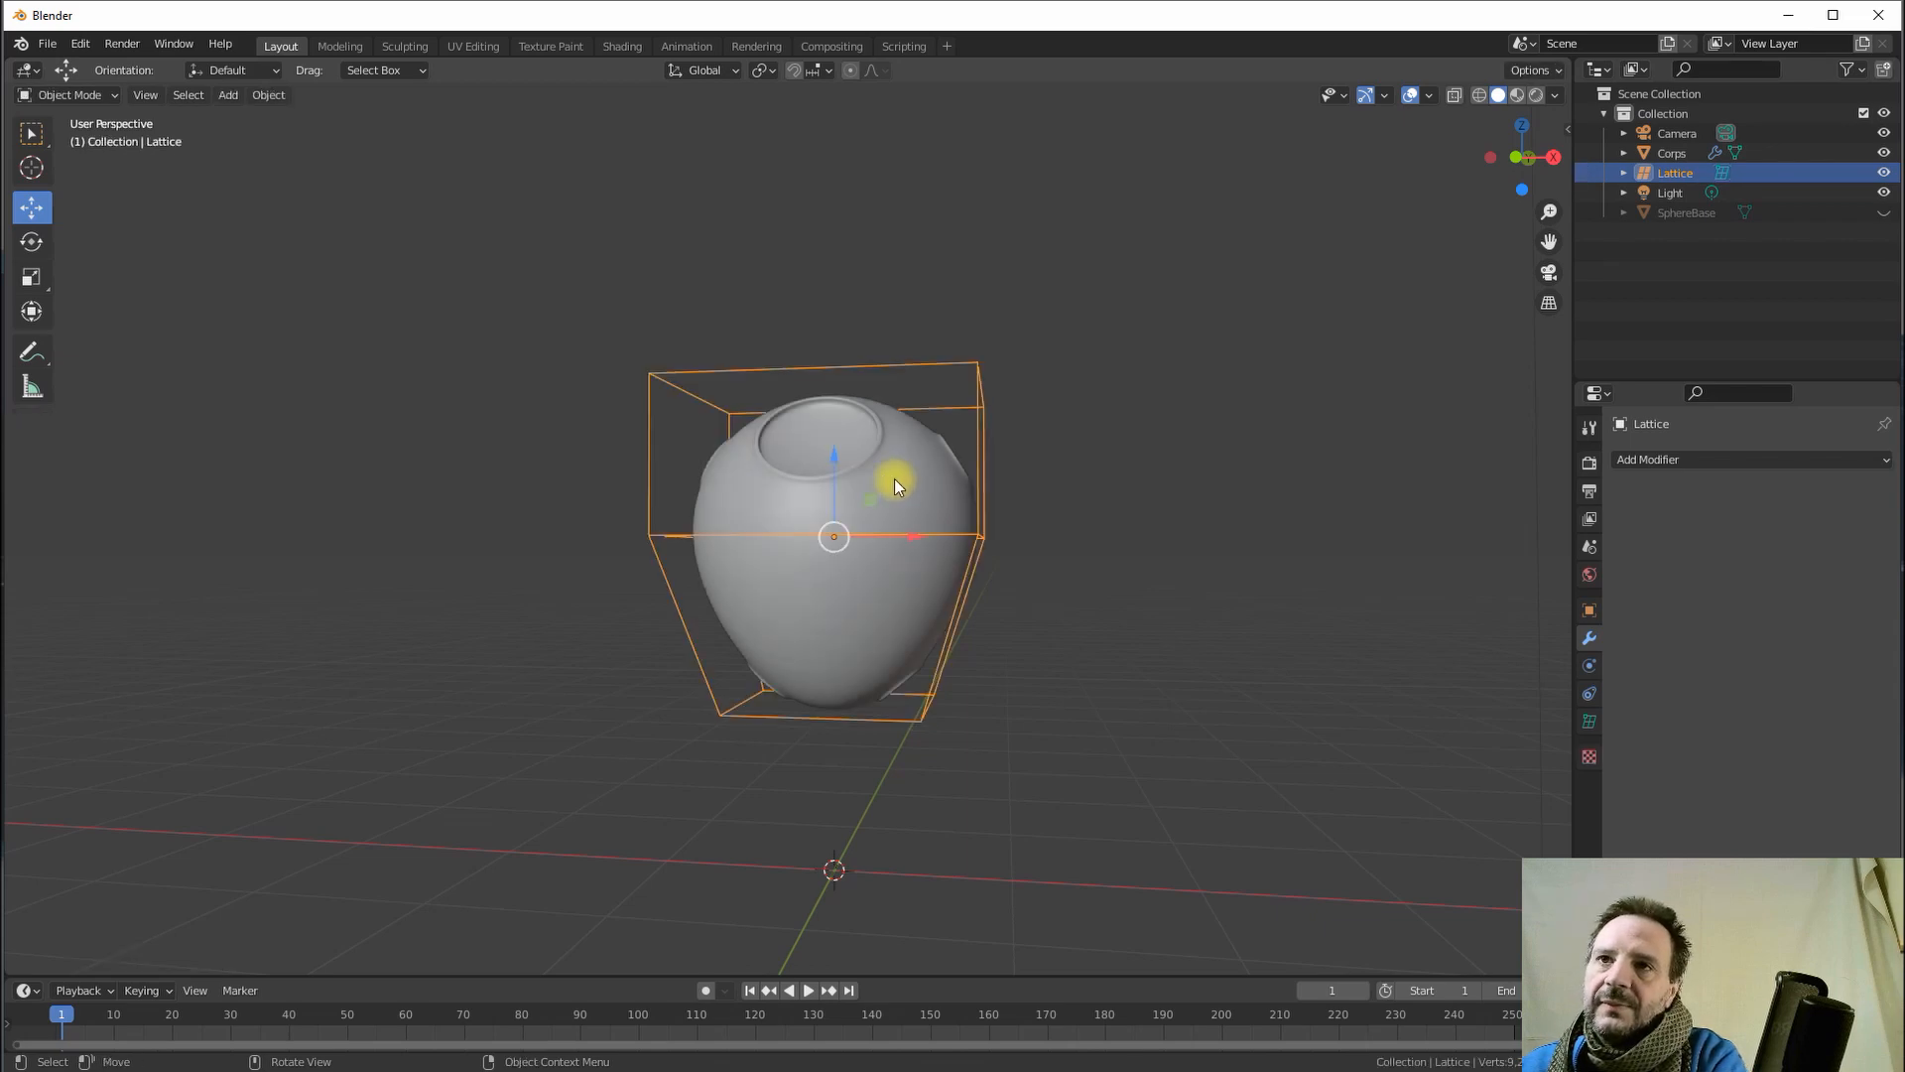
# - Place the body's Lattice modifier above the Subdivision modifier in the stack and check the deformed shape from several angles
pyautogui.click(896, 478)
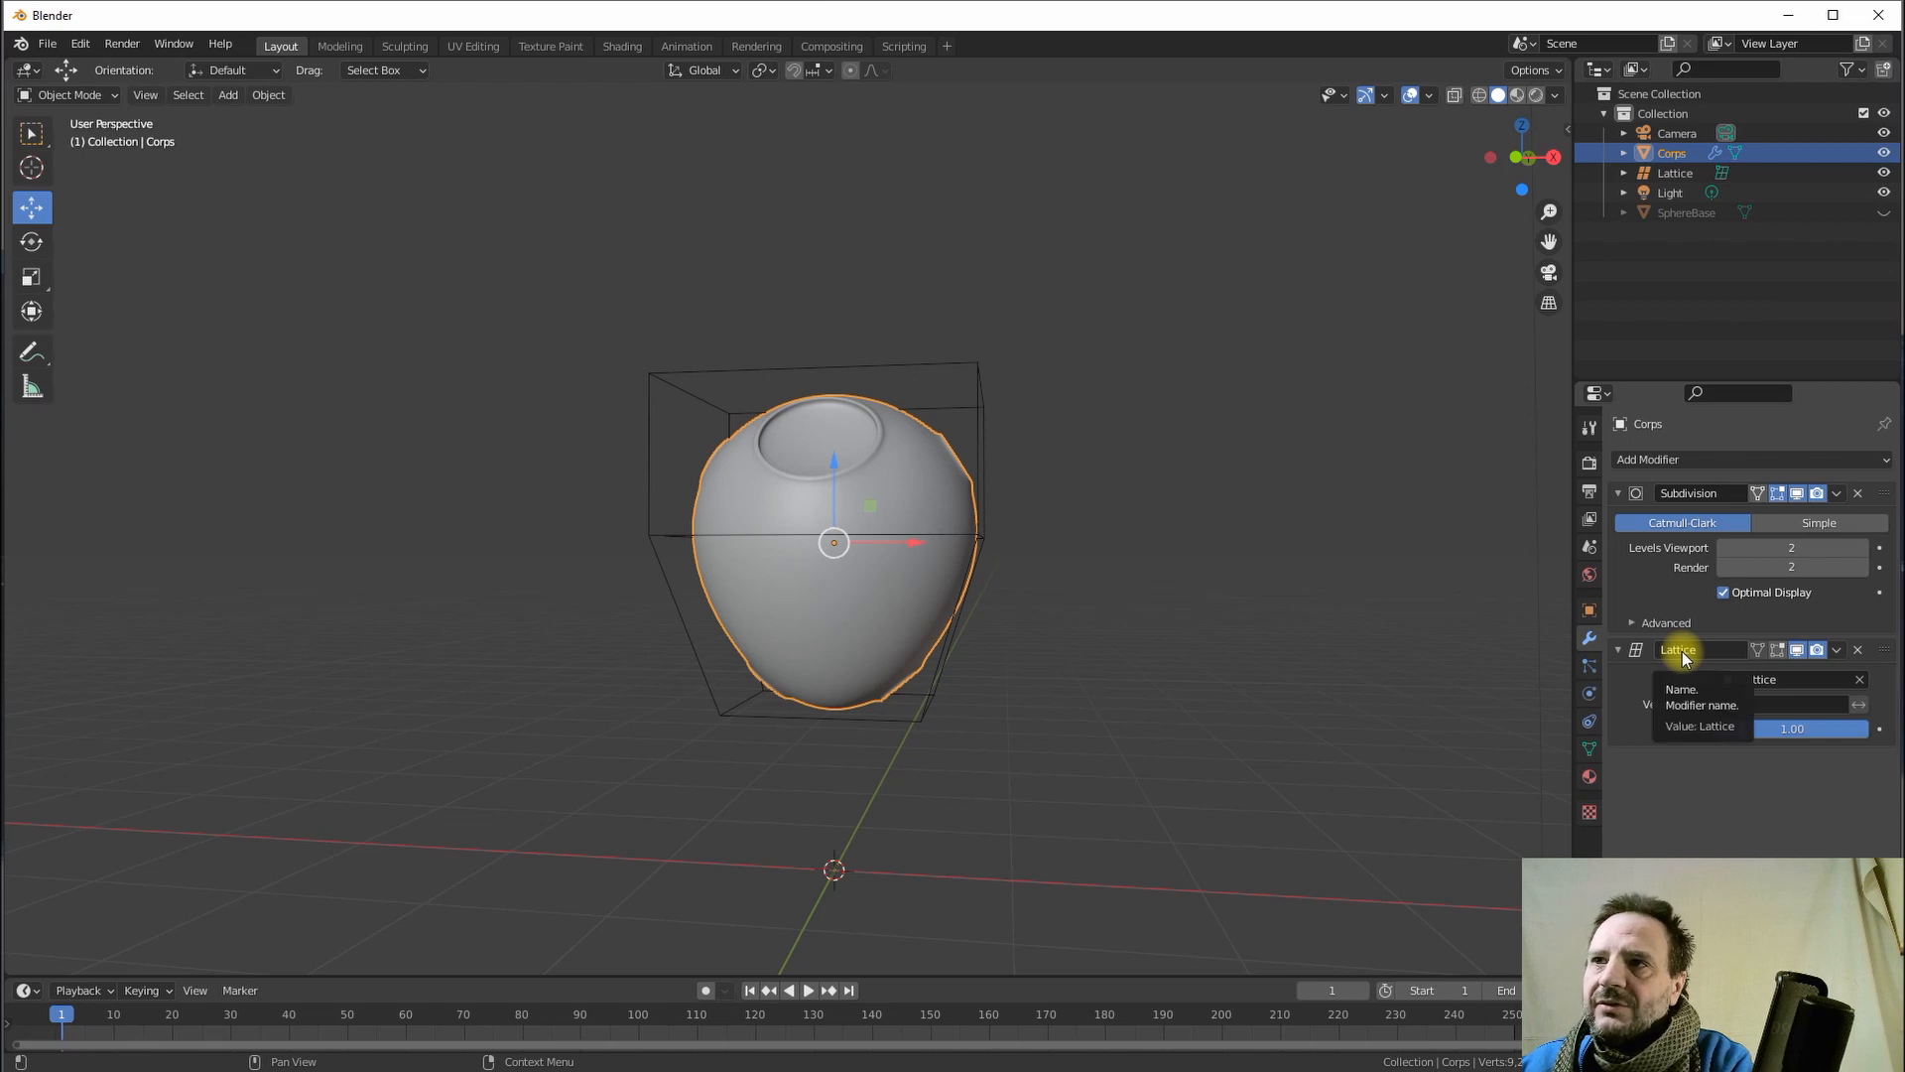
pyautogui.click(1884, 655)
pyautogui.moveTo(1884, 655); pyautogui.dragTo(1880, 490)
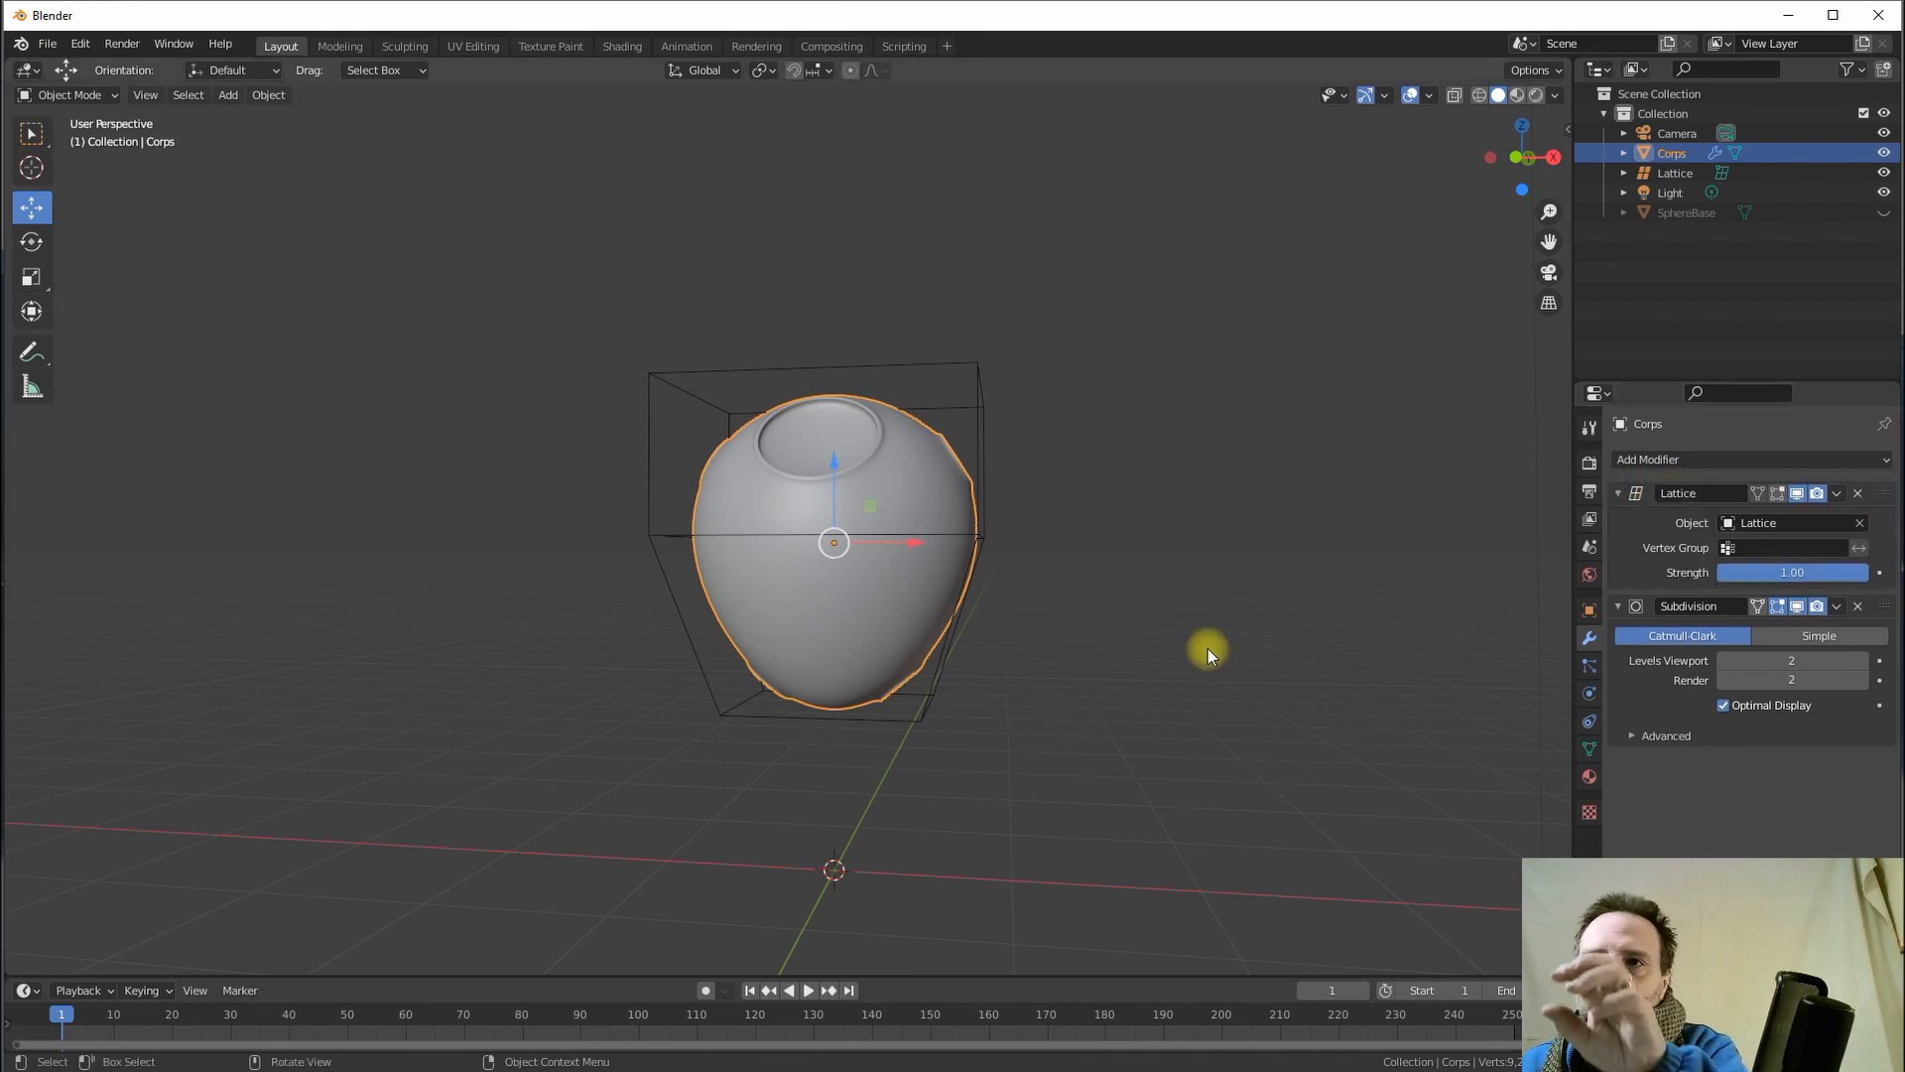
pyautogui.moveTo(998, 591); pyautogui.dragTo(1327, 572, button='middle')
pyautogui.moveTo(1178, 795); pyautogui.dragTo(982, 655, button='middle')
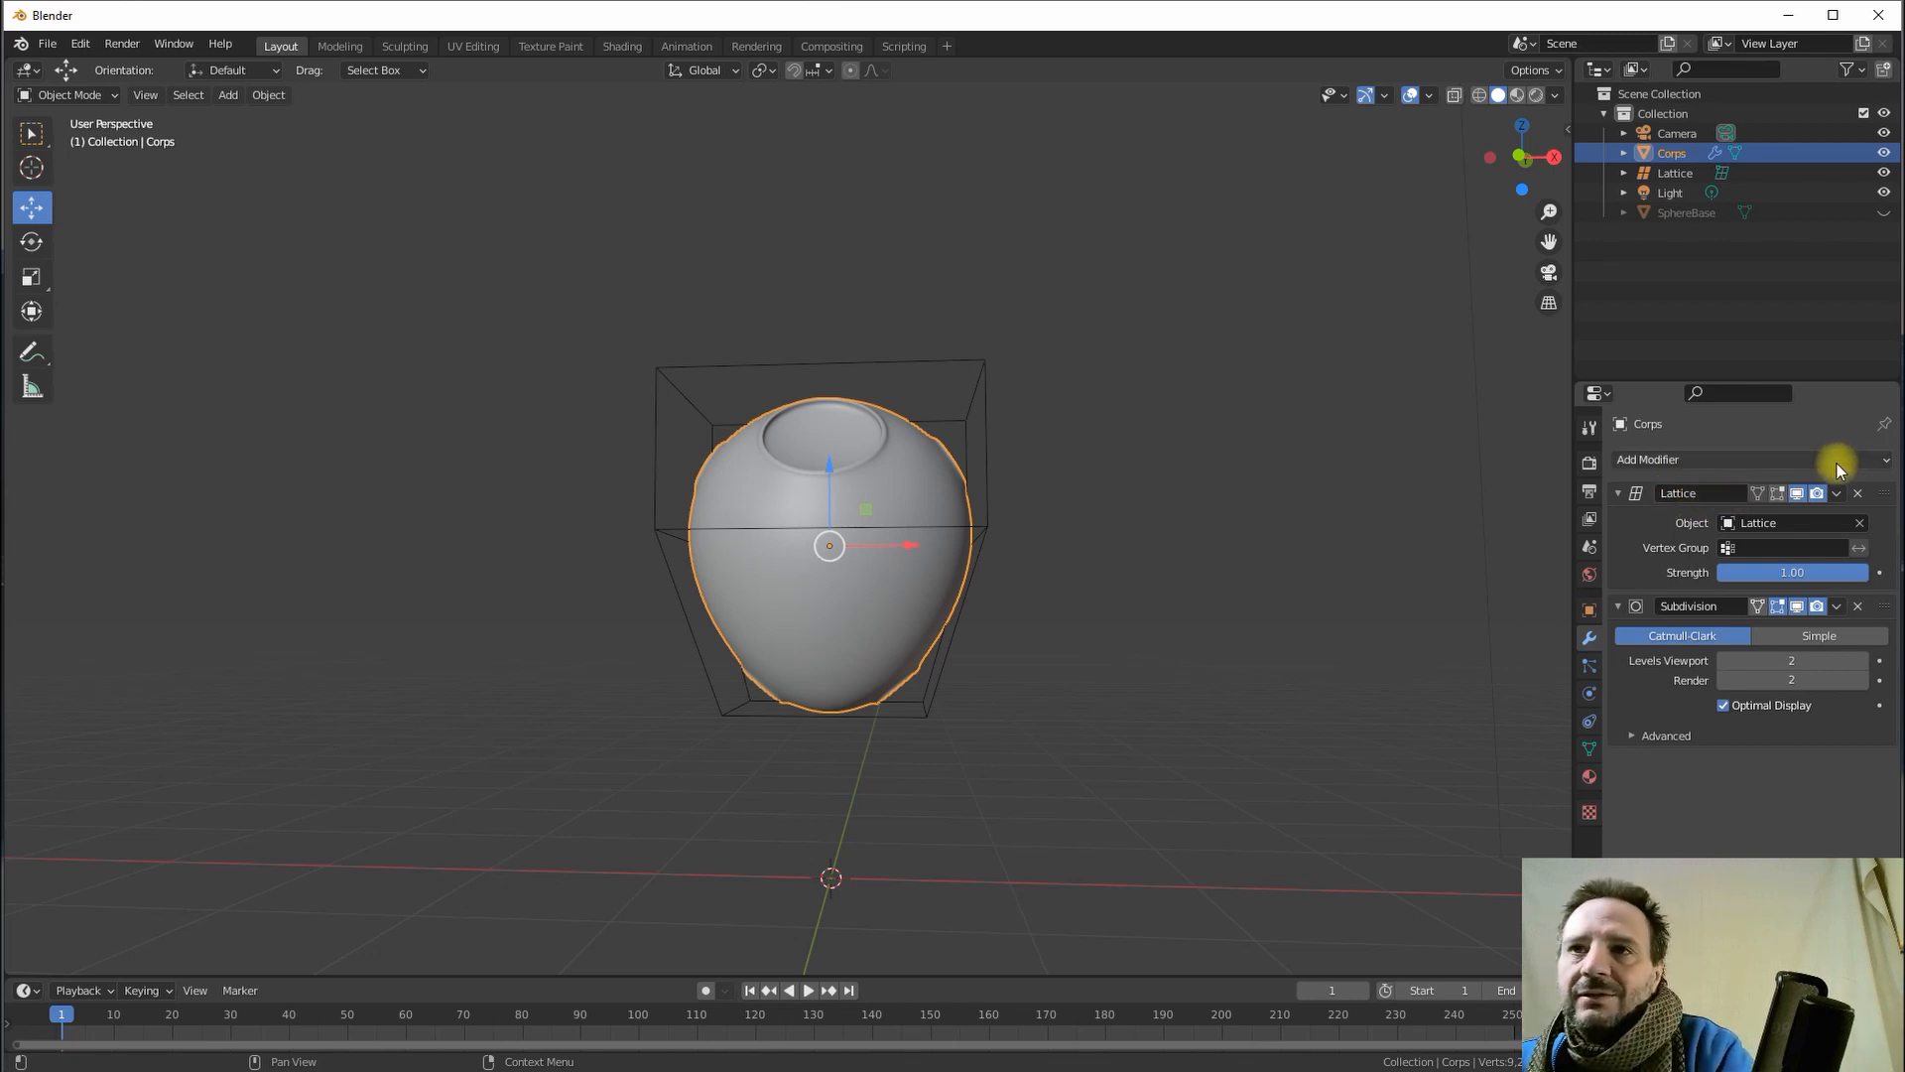
pyautogui.scroll(1, 1093, 583)
pyautogui.moveTo(909, 593); pyautogui.dragTo(706, 591, button='middle')
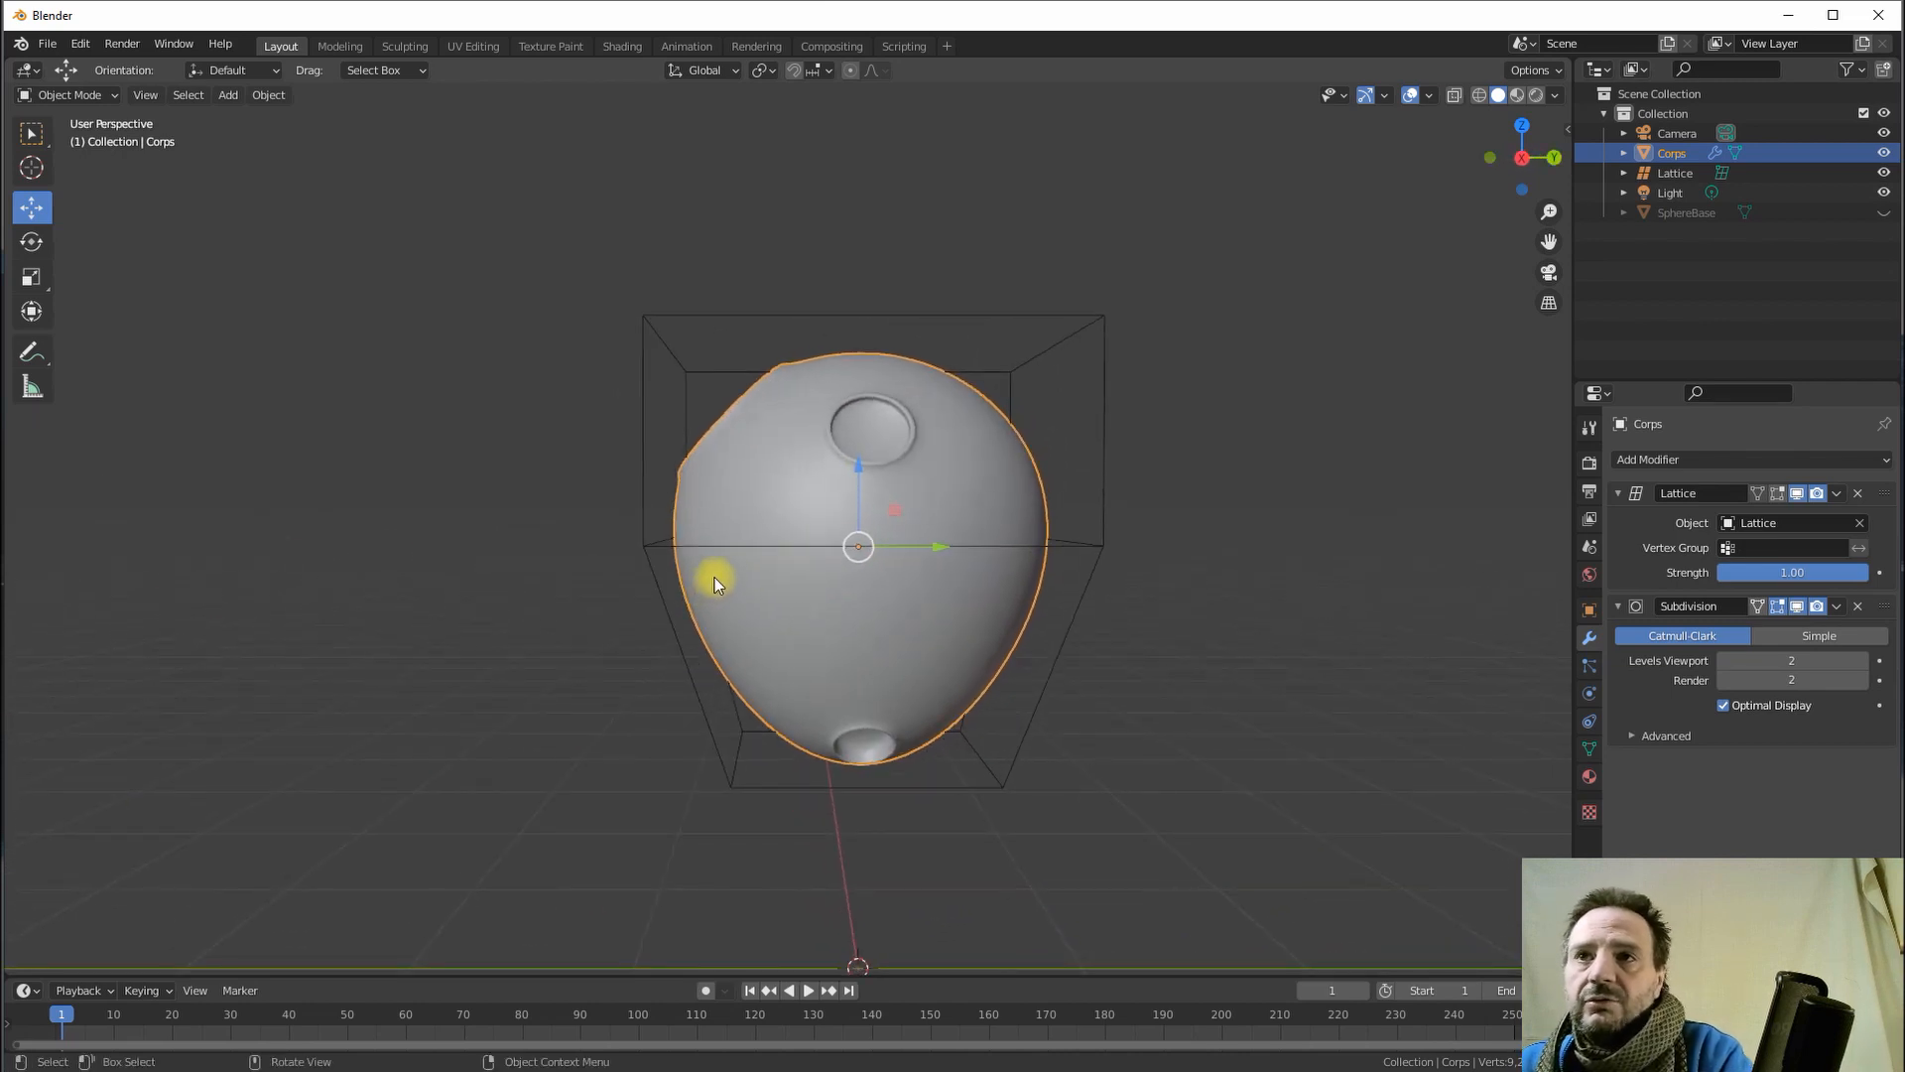
# - In the lattice's Edit Mode, move the rear upper and rear middle control points inward along Y to reshape the body's back
pyautogui.moveTo(864, 556); pyautogui.dragTo(1029, 440, button='middle')
pyautogui.click(1036, 353)
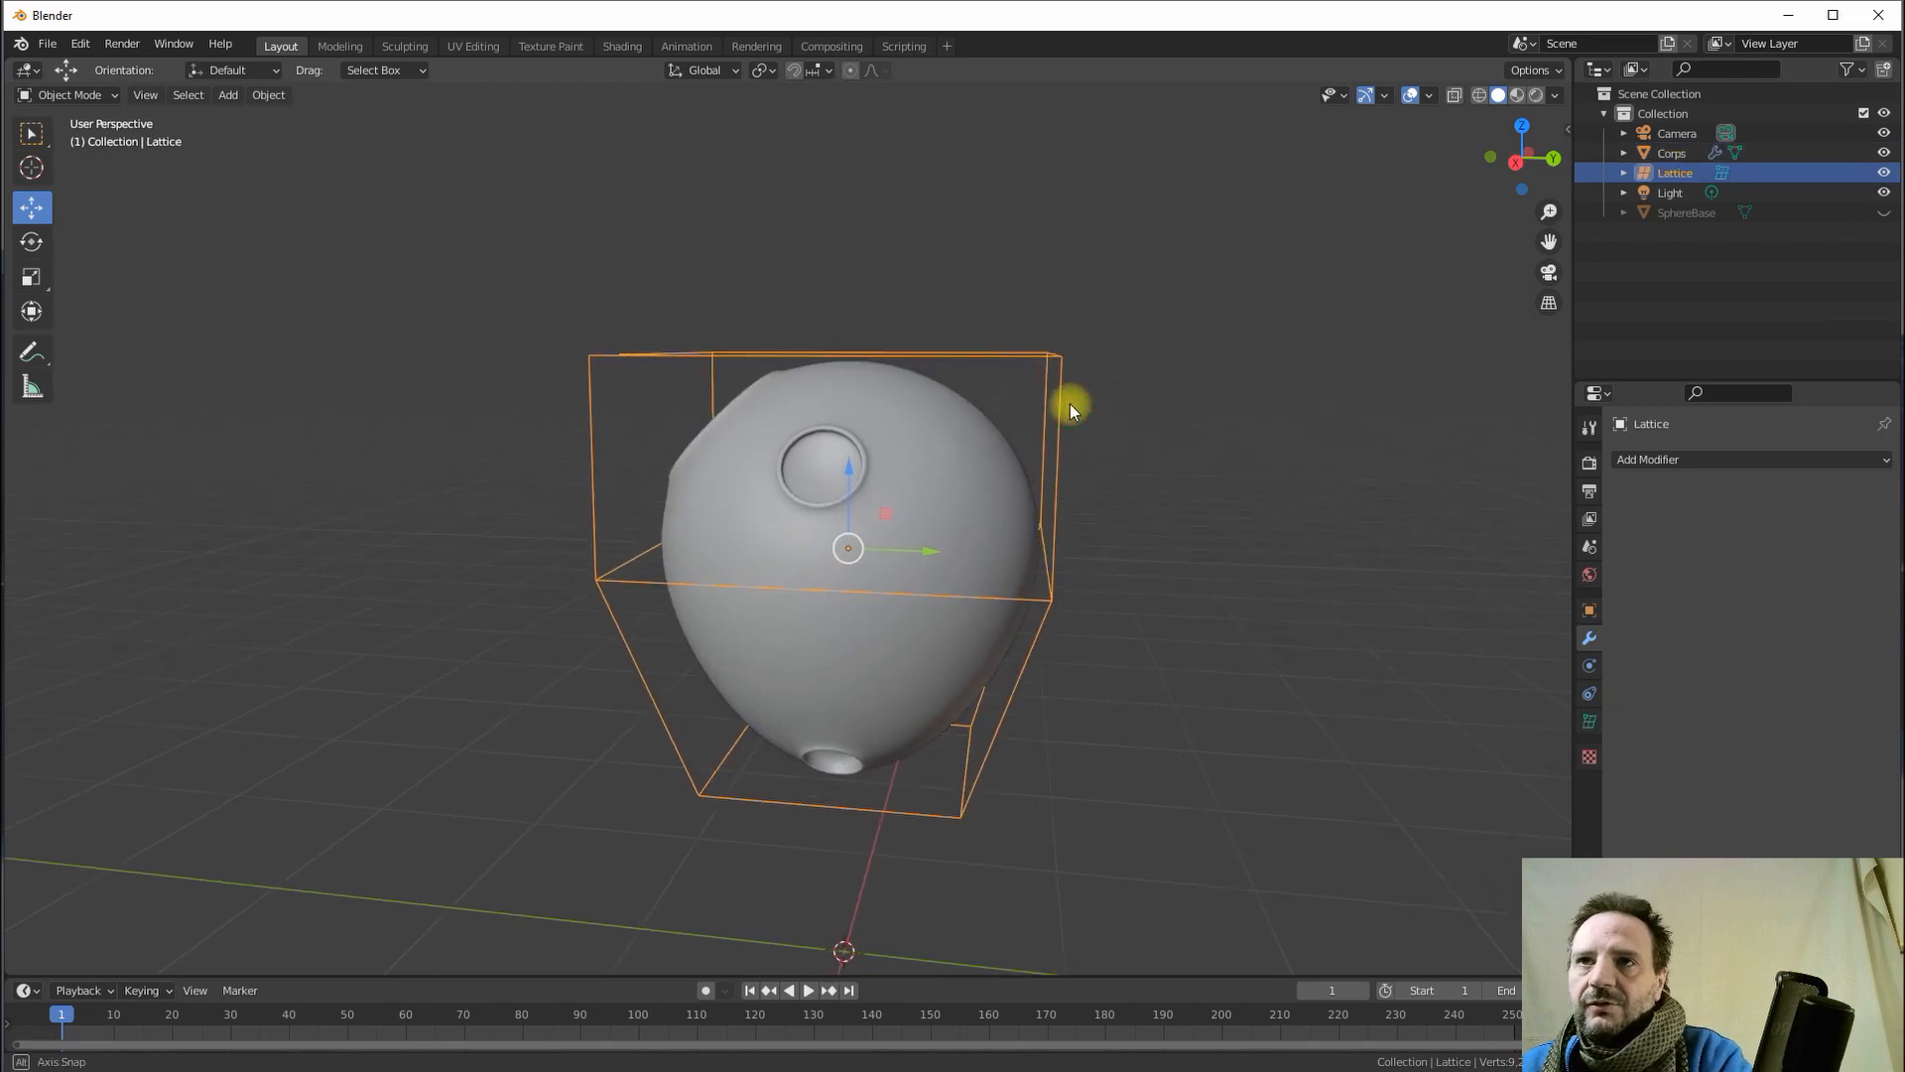
pyautogui.rightClick(988, 367)
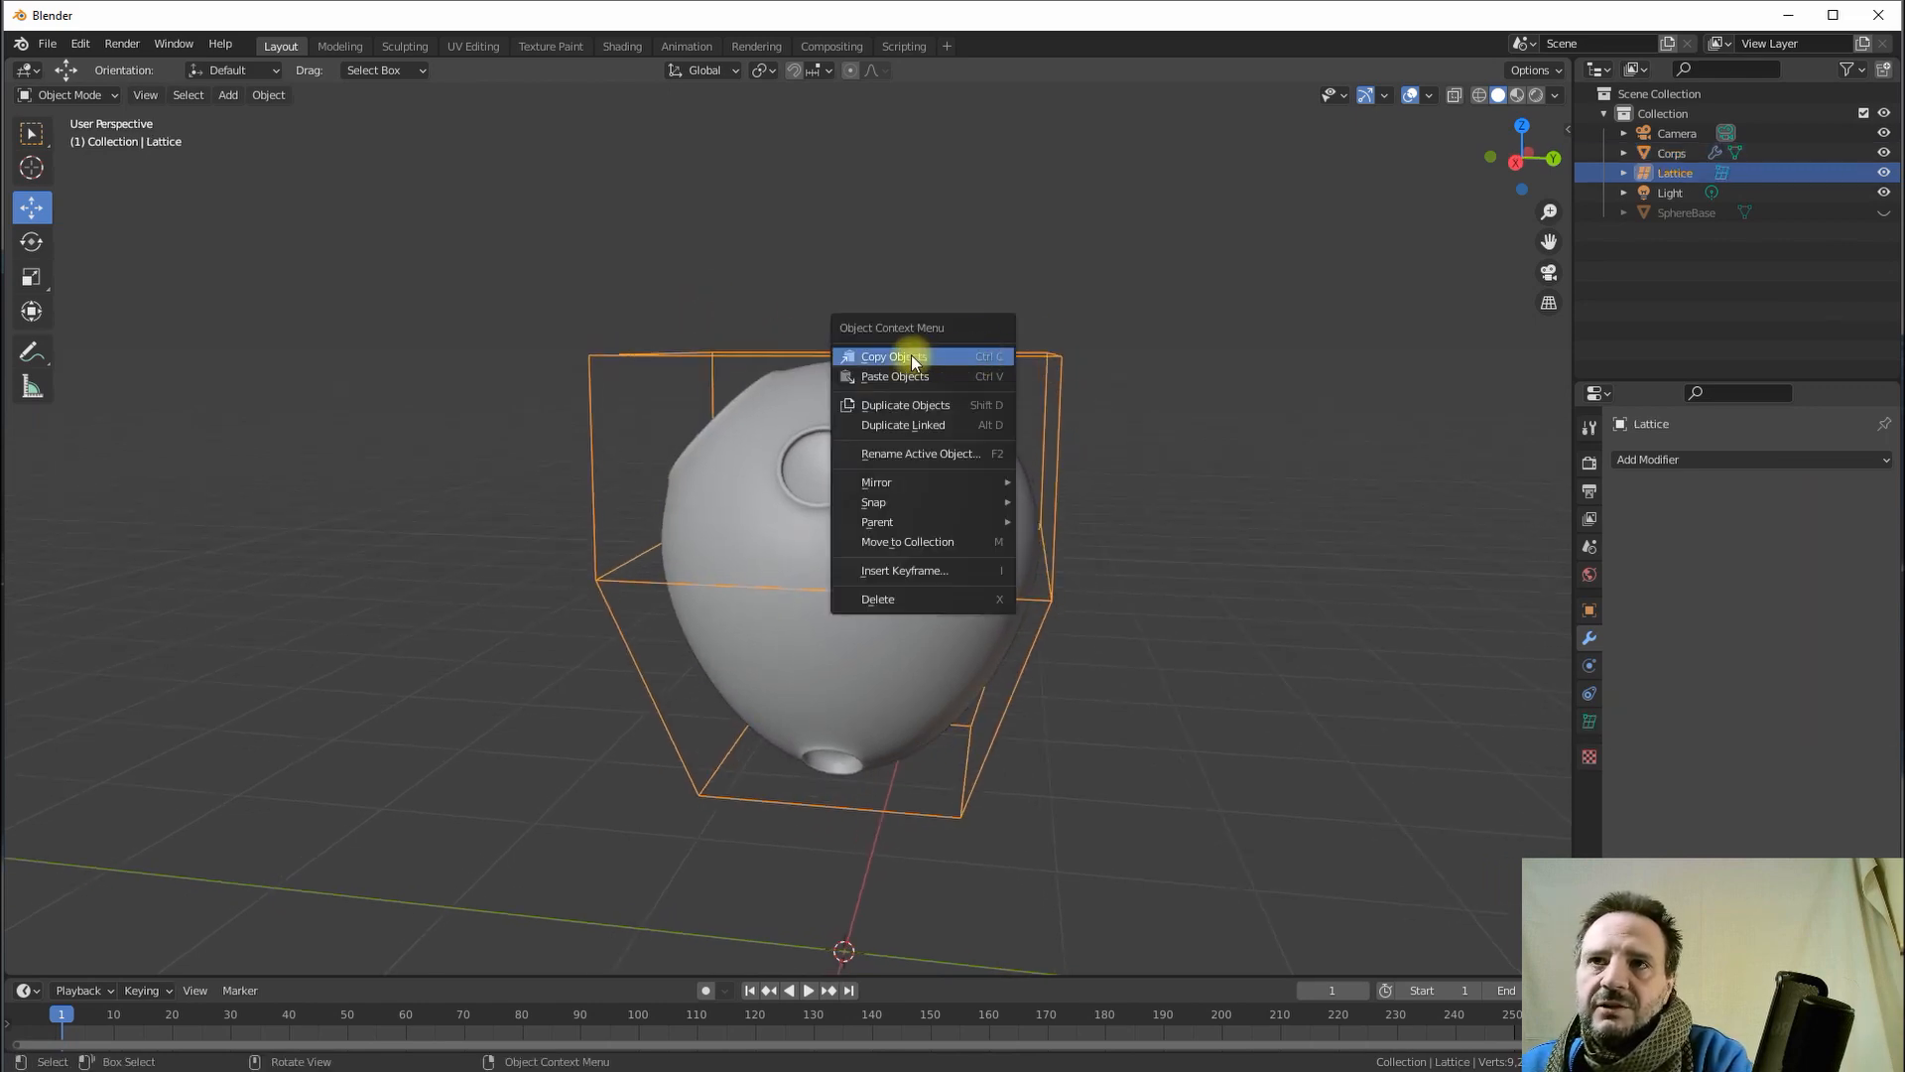
pyautogui.press('Tab')
pyautogui.moveTo(995, 298); pyautogui.dragTo(1070, 359)
pyautogui.moveTo(1129, 653); pyautogui.dragTo(1027, 521)
pyautogui.moveTo(1140, 566); pyautogui.dragTo(1091, 557)
pyautogui.moveTo(932, 553); pyautogui.dragTo(1433, 532, button='middle')
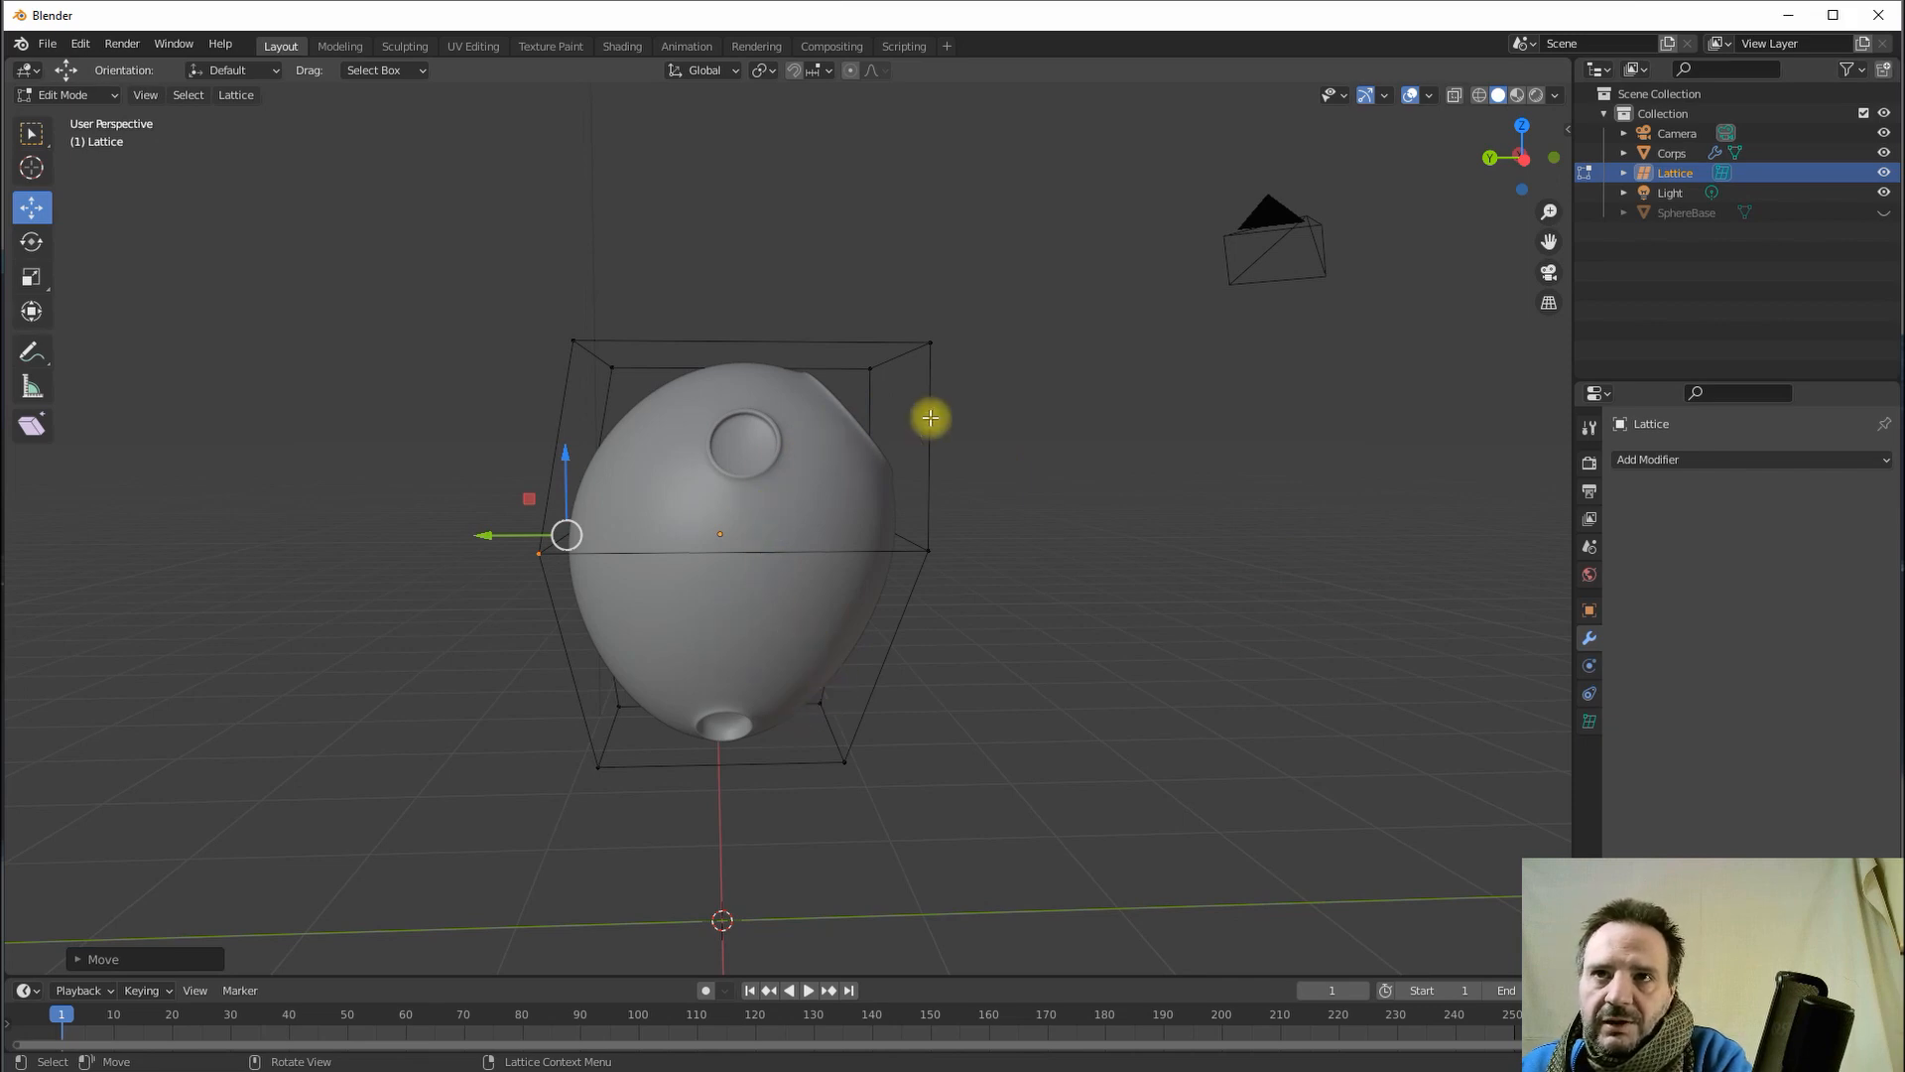
# - Return to Object Mode, select the body Corps and apply its Lattice modifier
pyautogui.moveTo(867, 662); pyautogui.dragTo(553, 638, button='middle')
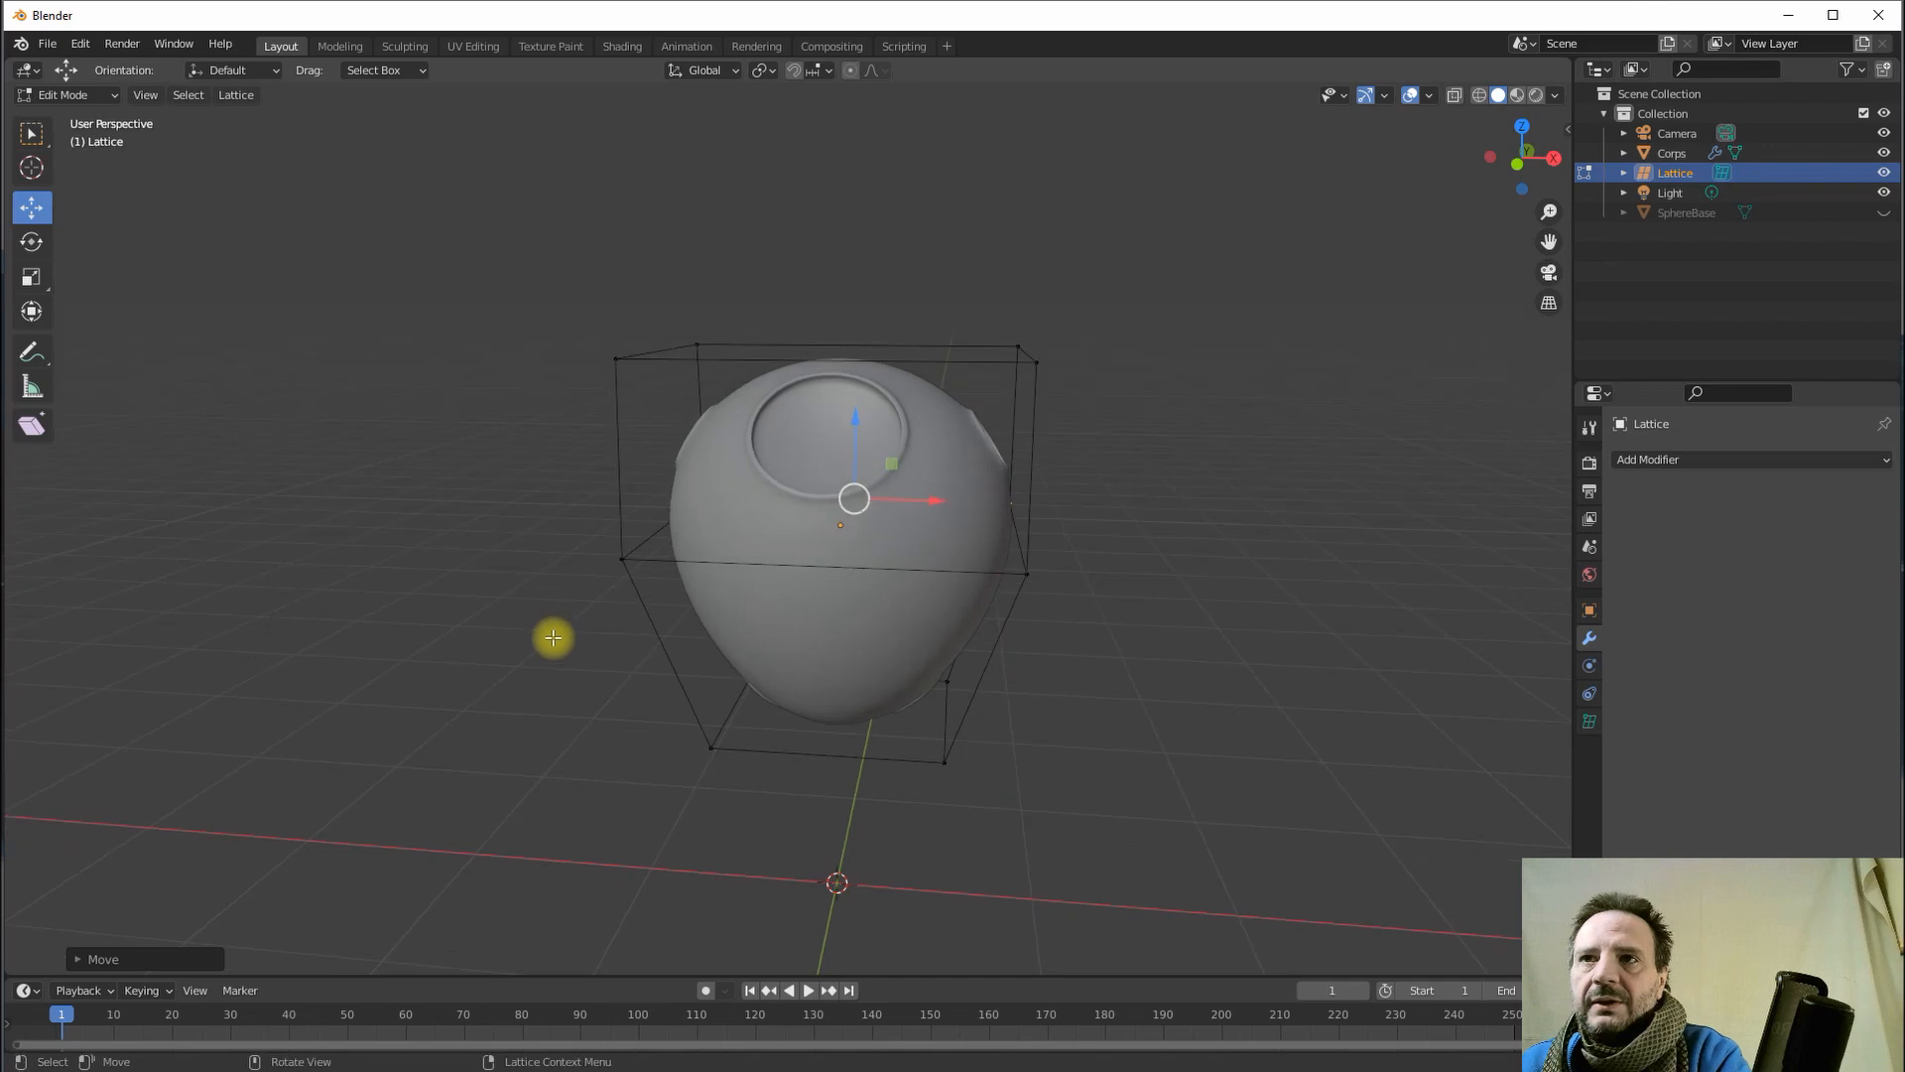
pyautogui.press('Tab')
pyautogui.click(949, 464)
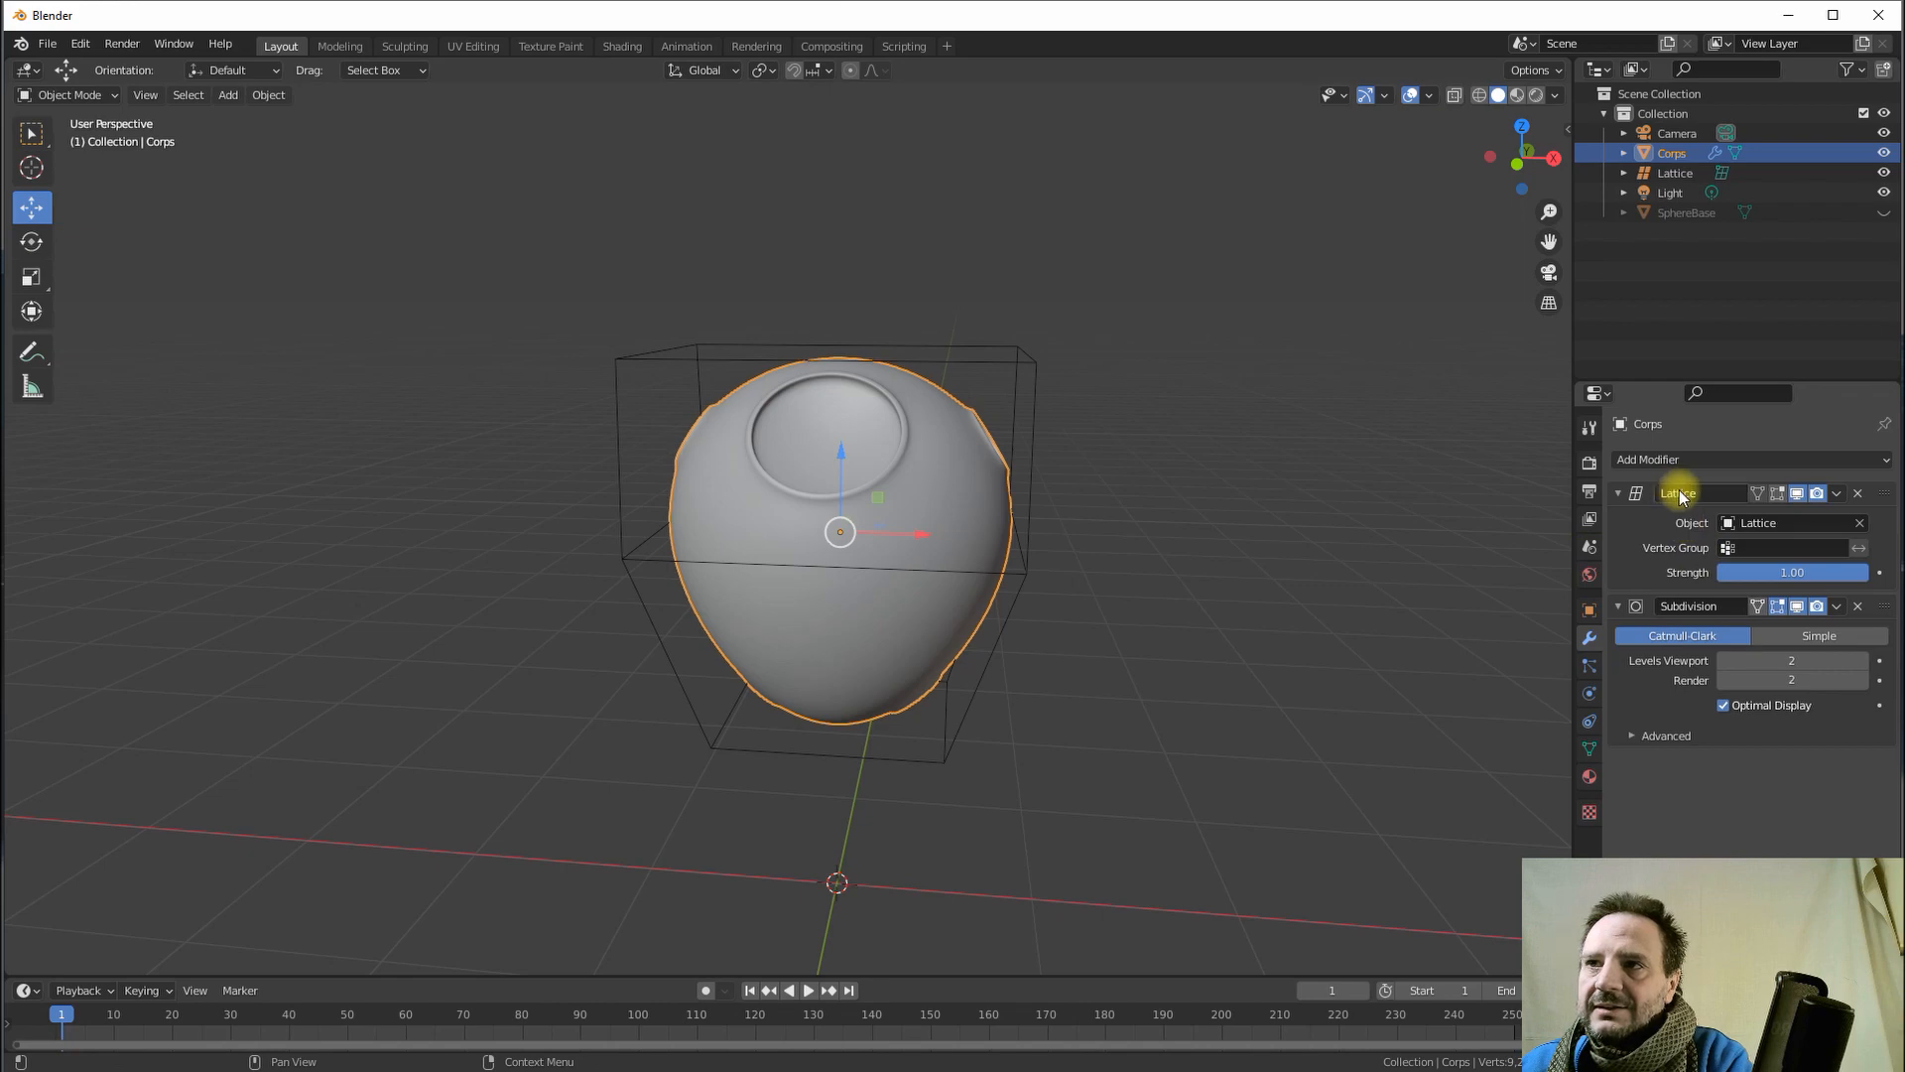
pyautogui.moveTo(974, 496); pyautogui.dragTo(925, 401, button='middle')
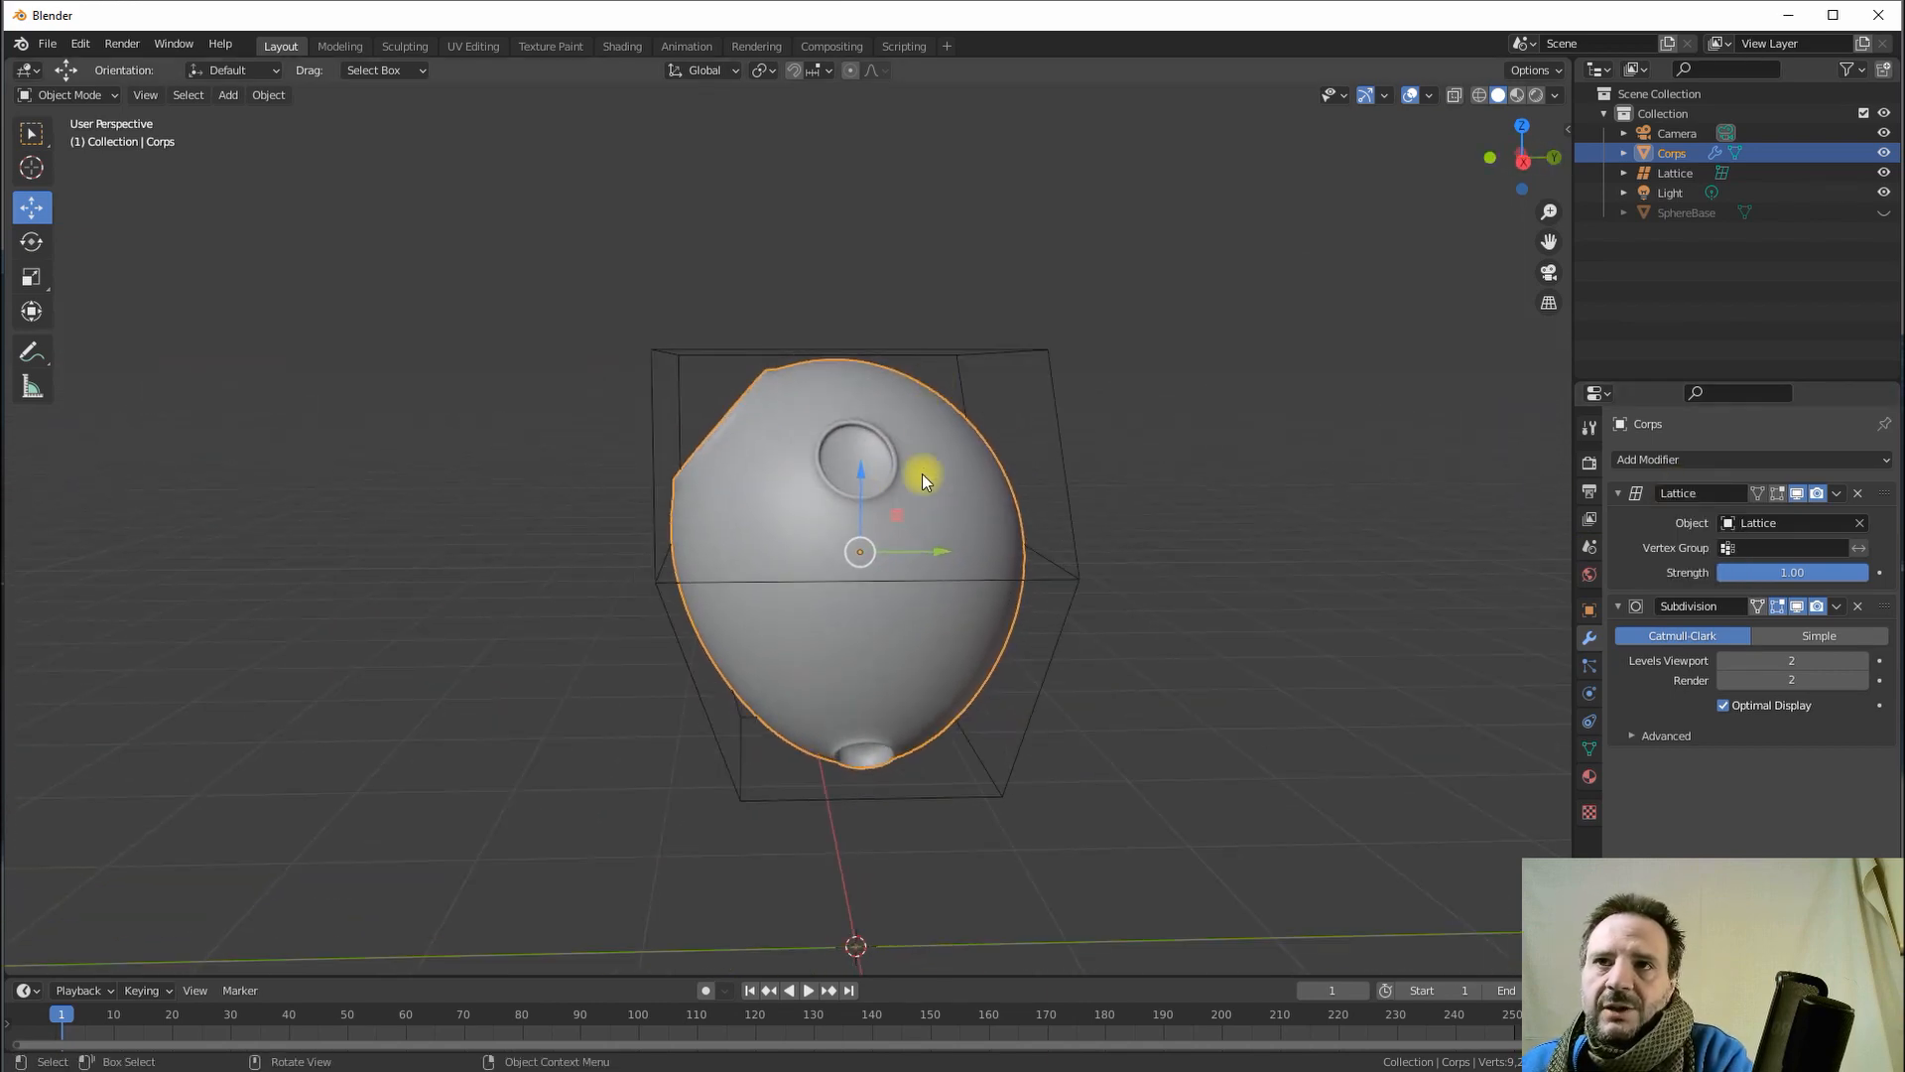
pyautogui.moveTo(855, 472)
pyautogui.mouseDown()
pyautogui.moveTo(876, 221)
pyautogui.moveTo(850, 675)
pyautogui.moveTo(841, 362)
pyautogui.moveTo(872, 701)
pyautogui.moveTo(859, 285)
pyautogui.moveTo(868, 562)
pyautogui.moveTo(878, 468)
pyautogui.mouseUp()
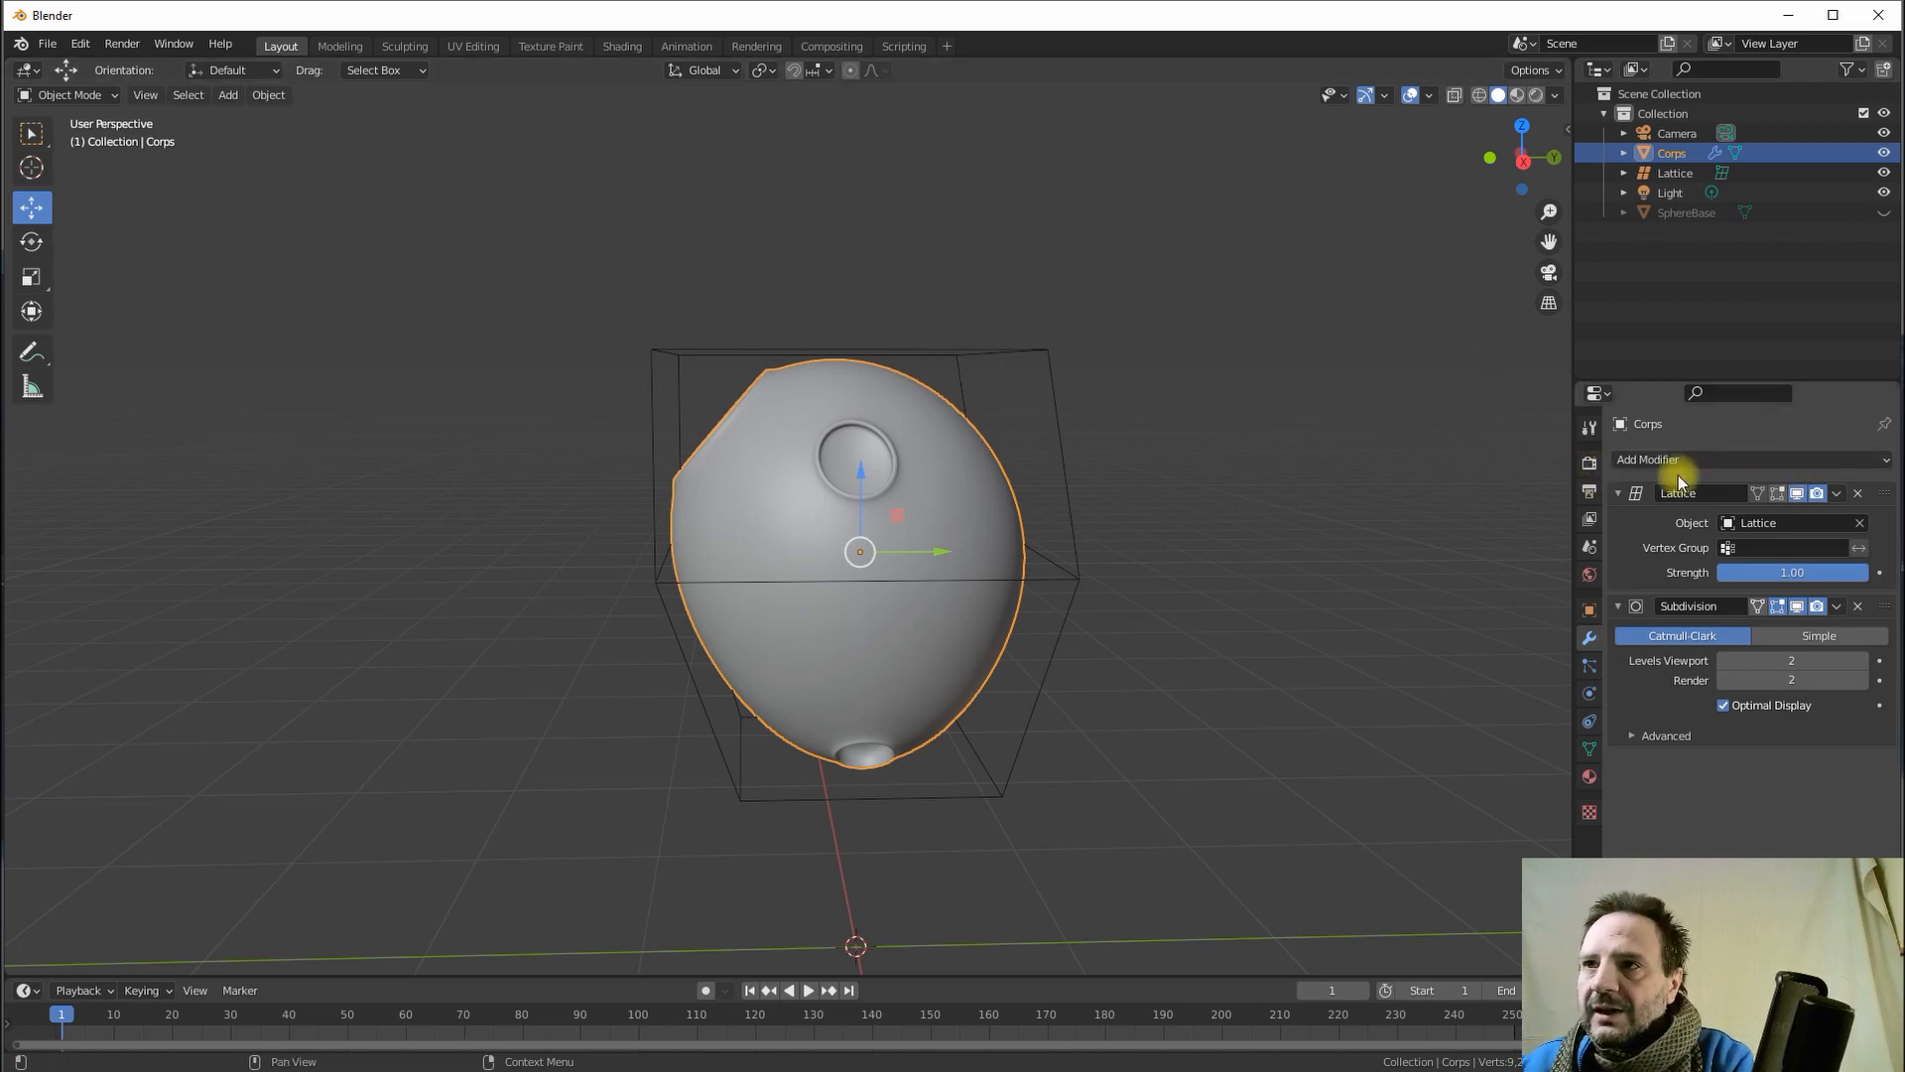
pyautogui.click(1838, 493)
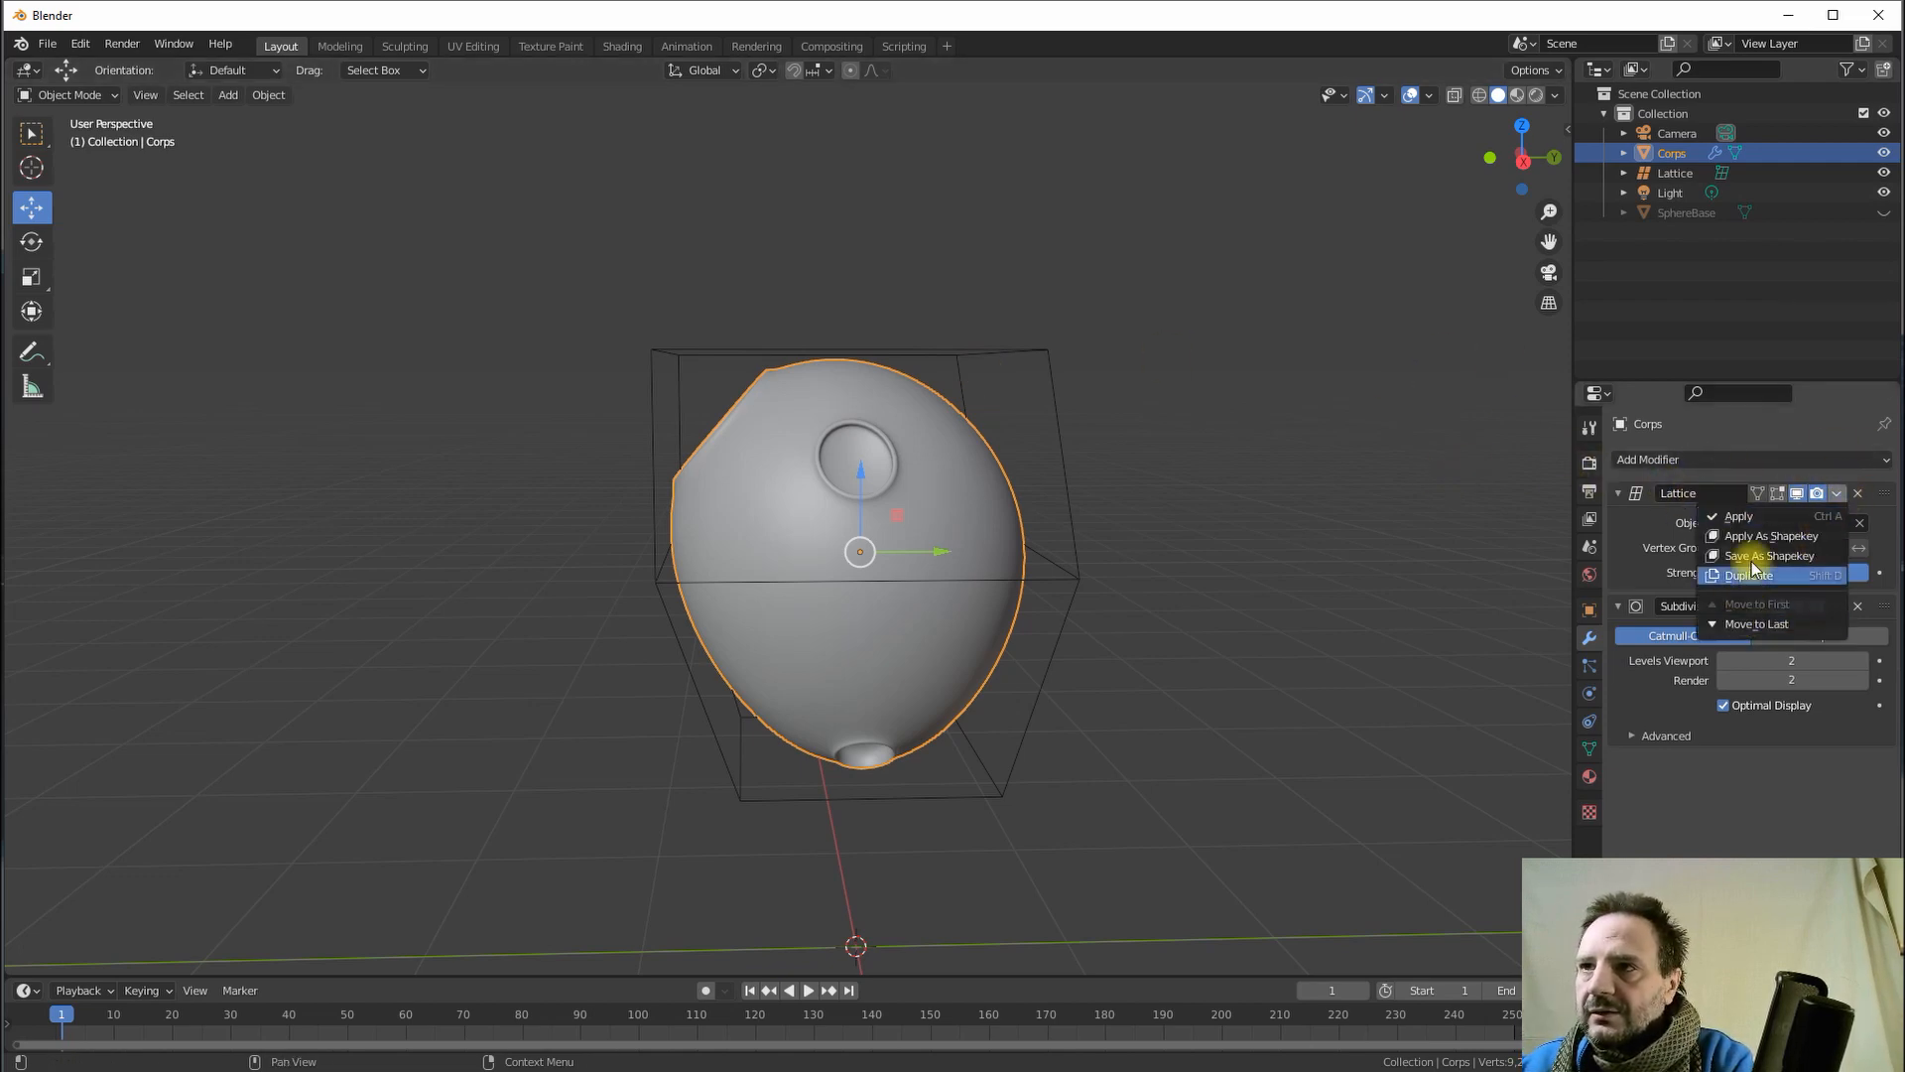
pyautogui.click(1737, 516)
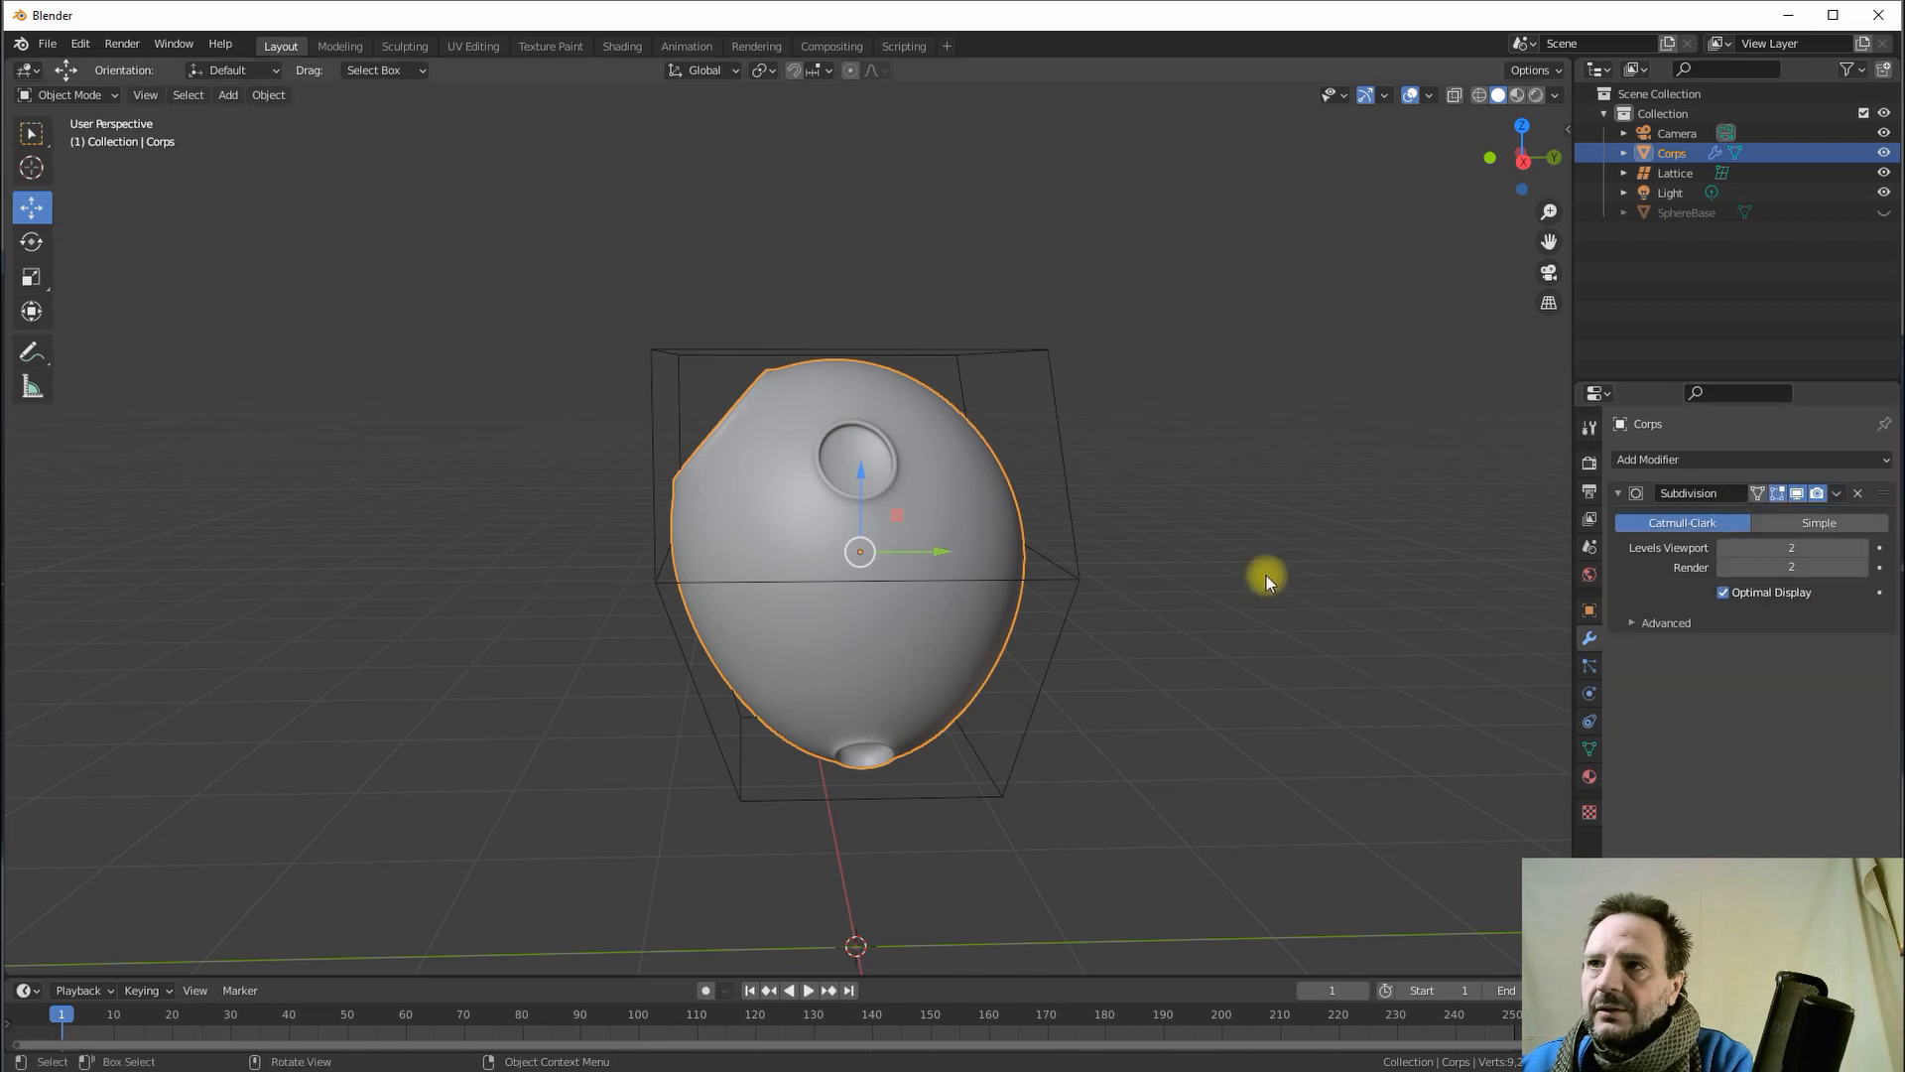
# - Delete the Lattice object surrounding the body
pyautogui.click(1152, 413)
pyautogui.click(1027, 347)
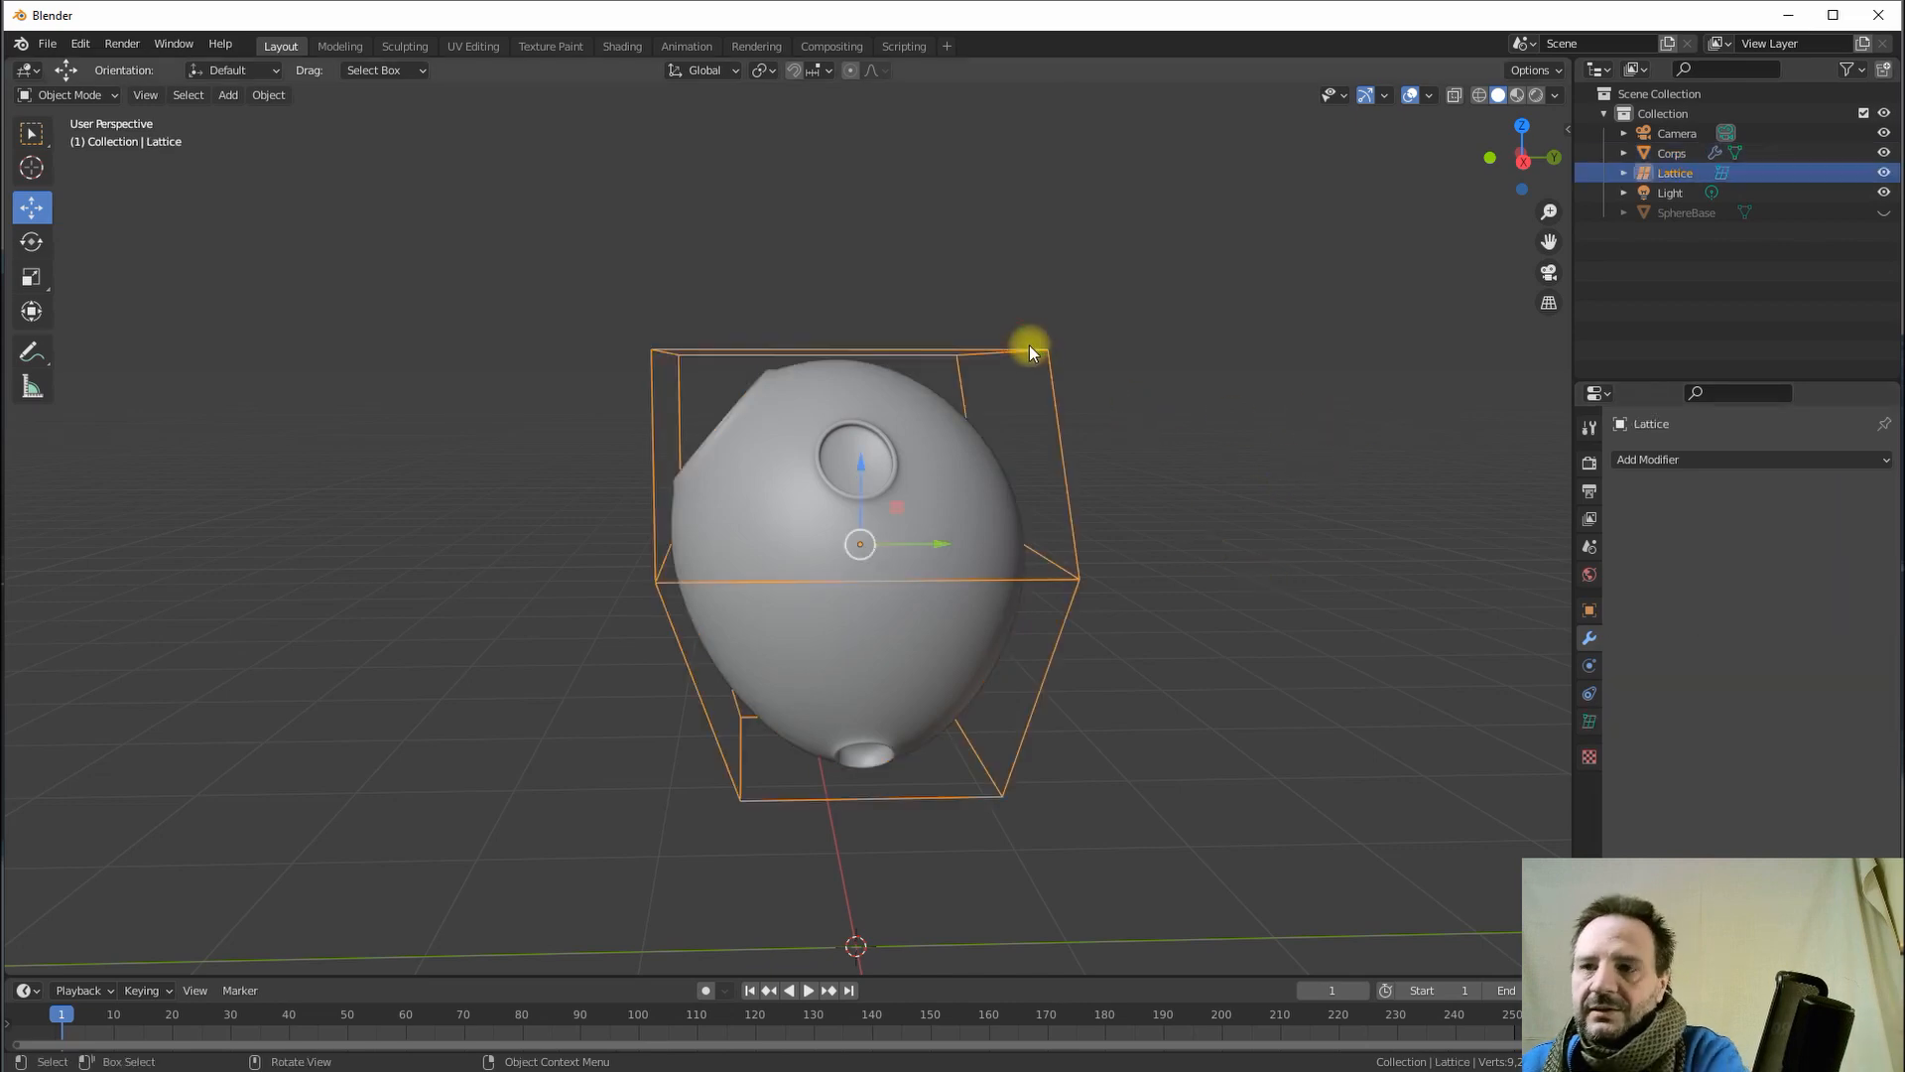
pyautogui.press('Delete')
pyautogui.moveTo(866, 508); pyautogui.dragTo(911, 558, button='middle')
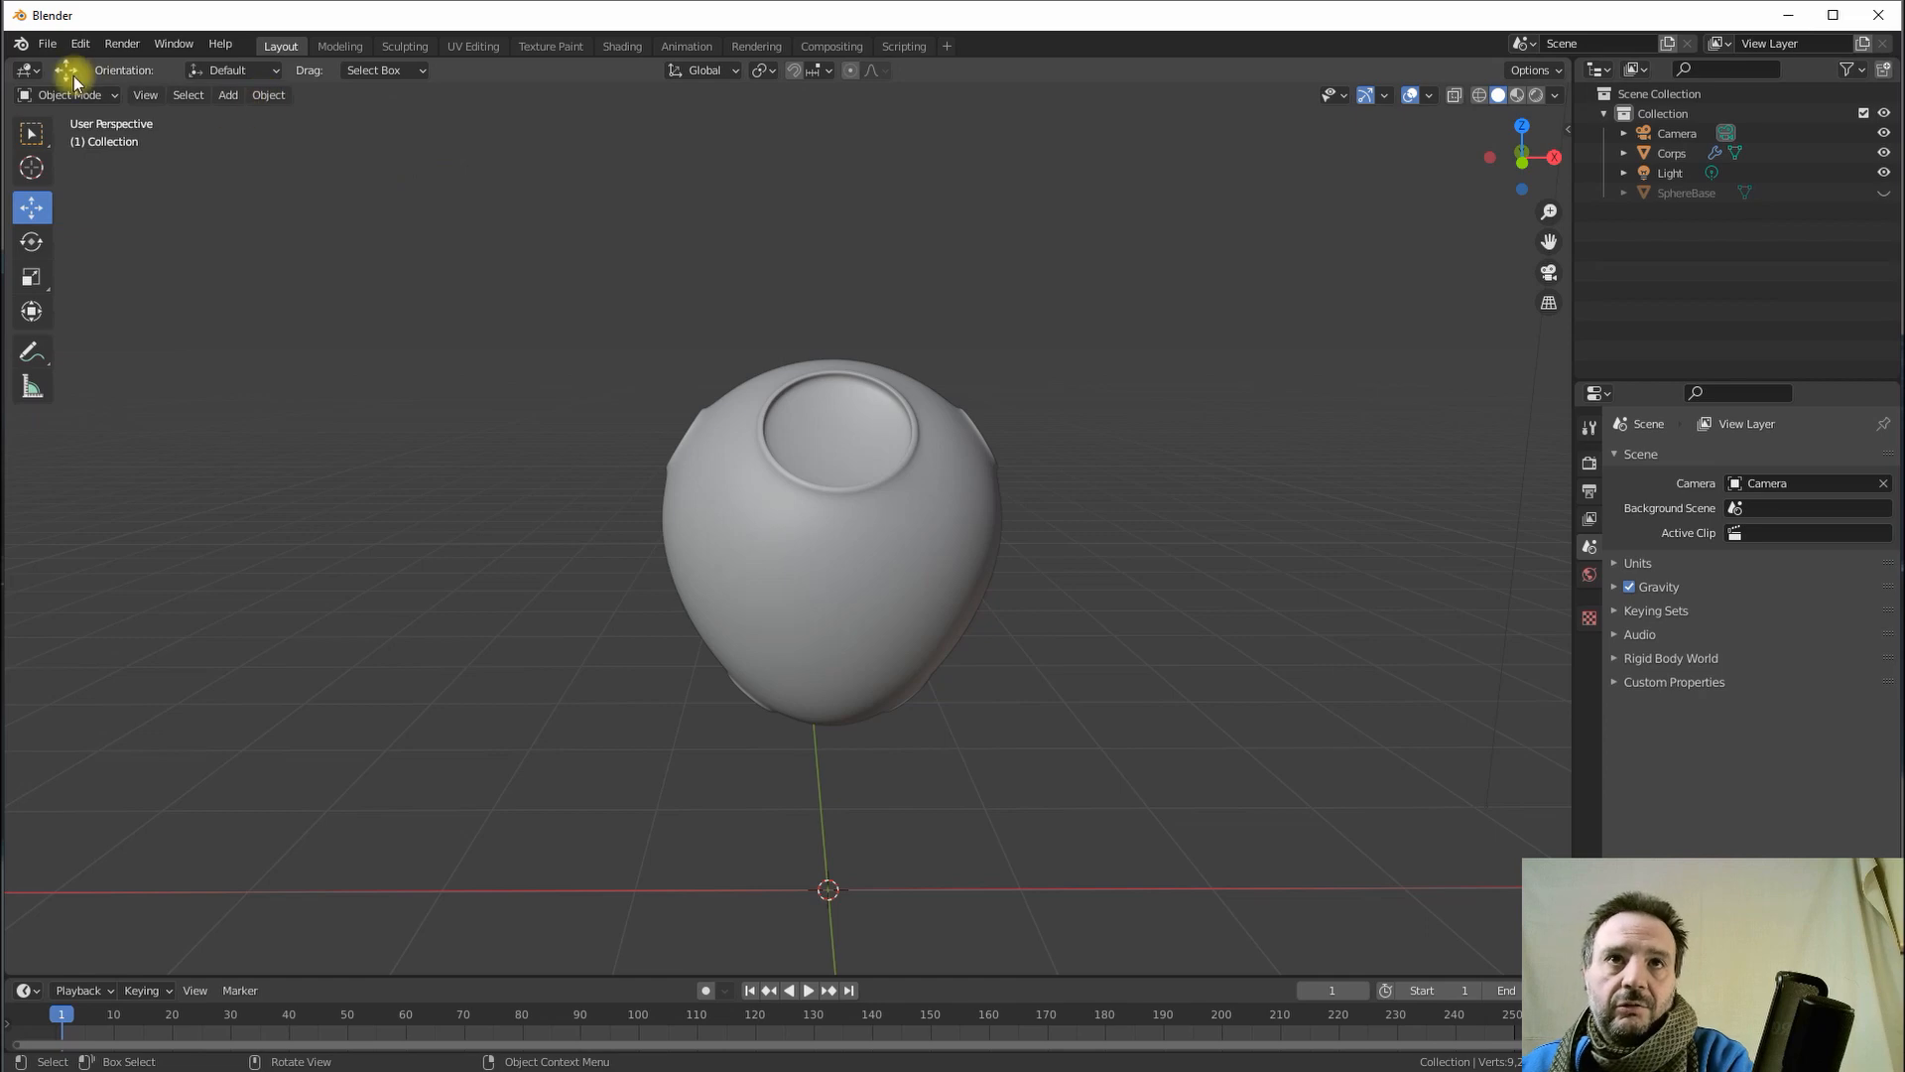
# - Start saving the scene under a new name and browse to the Blender20-21 folder
pyautogui.click(47, 44)
pyautogui.click(109, 194)
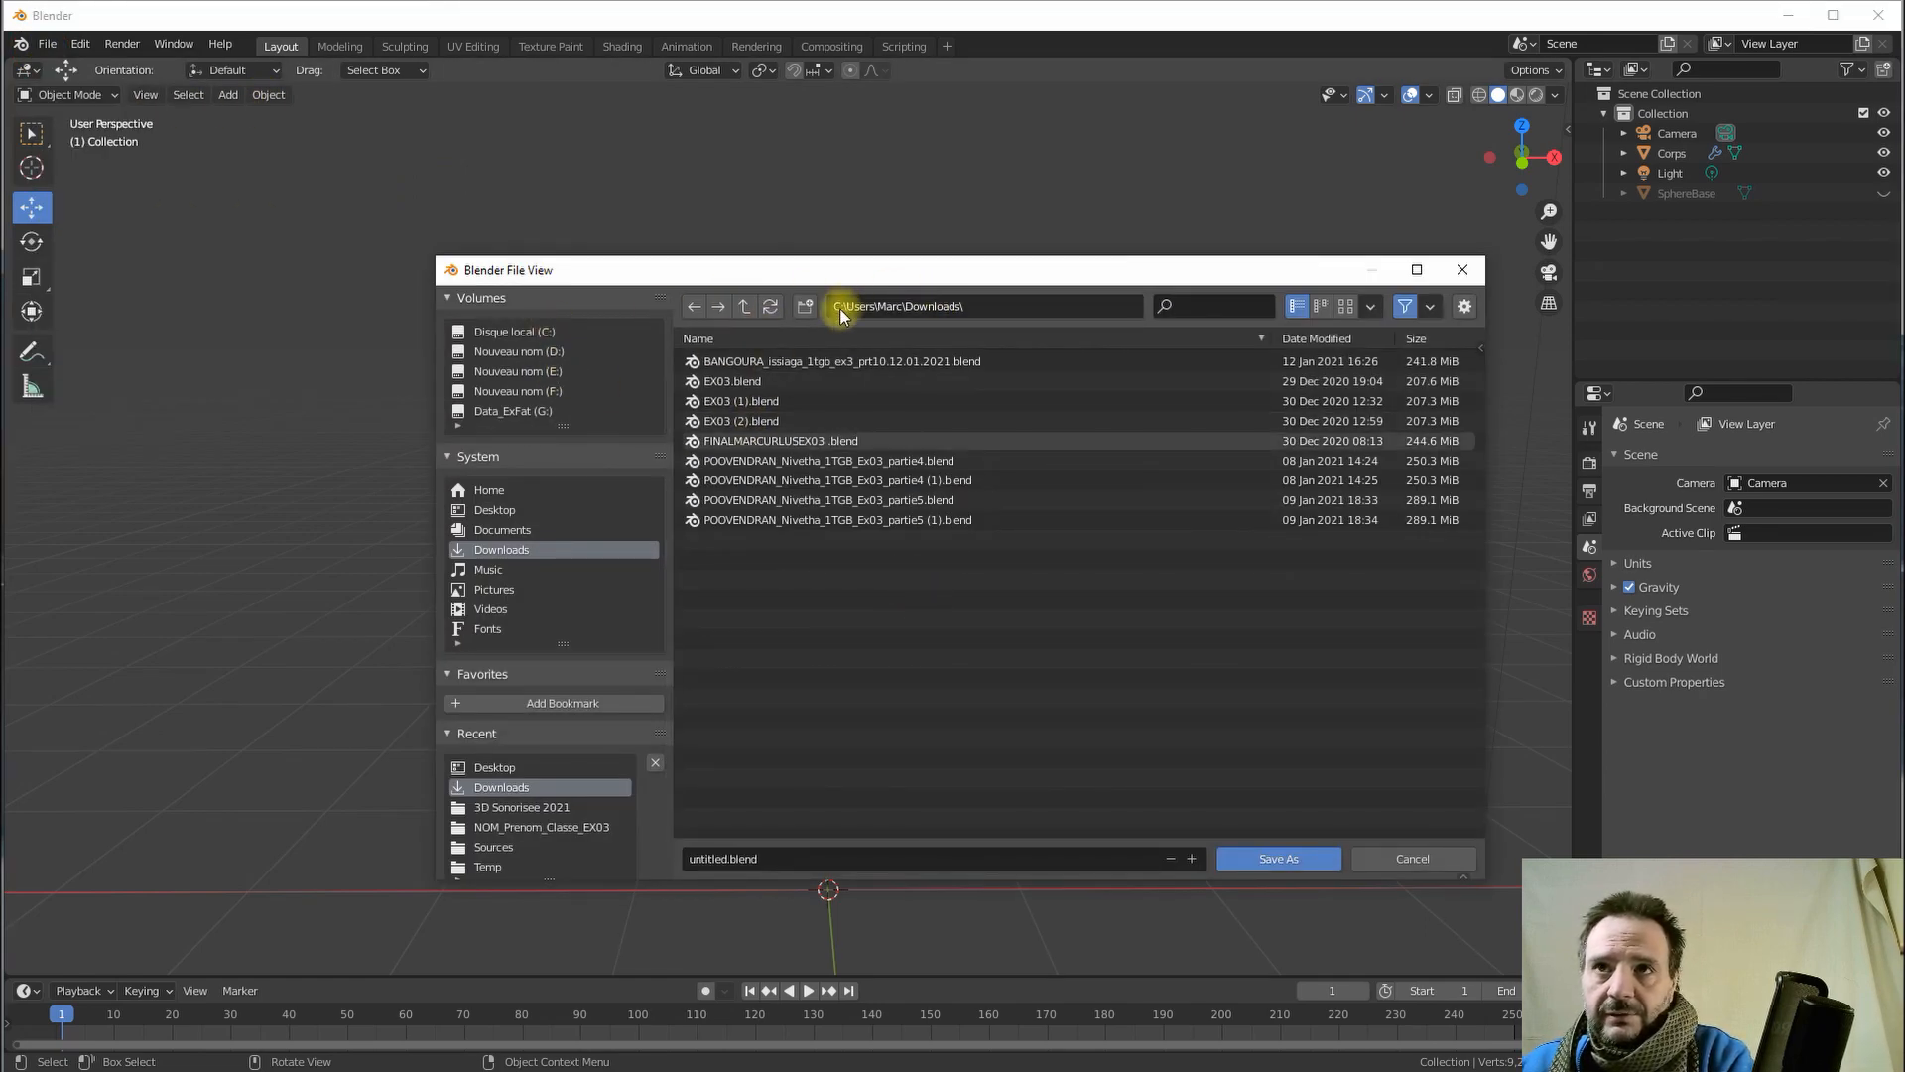
pyautogui.click(745, 308)
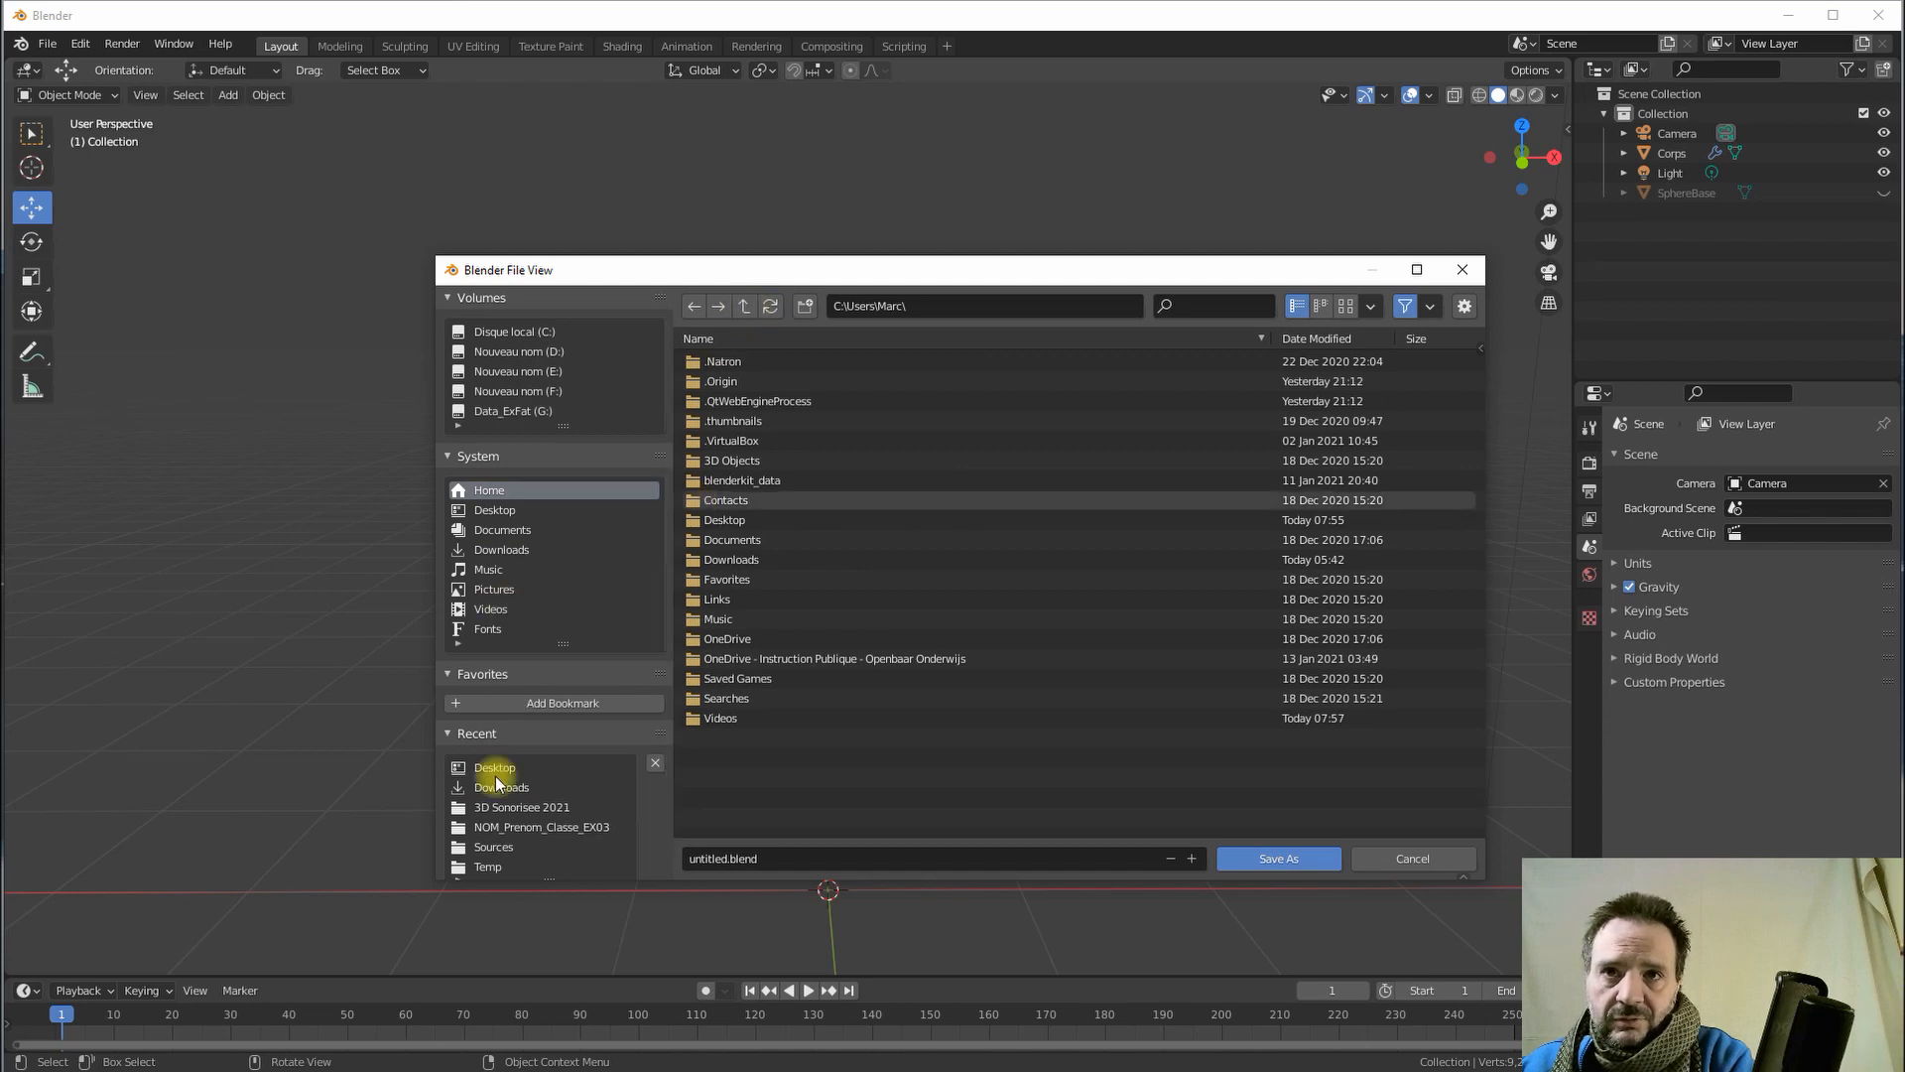
pyautogui.click(511, 826)
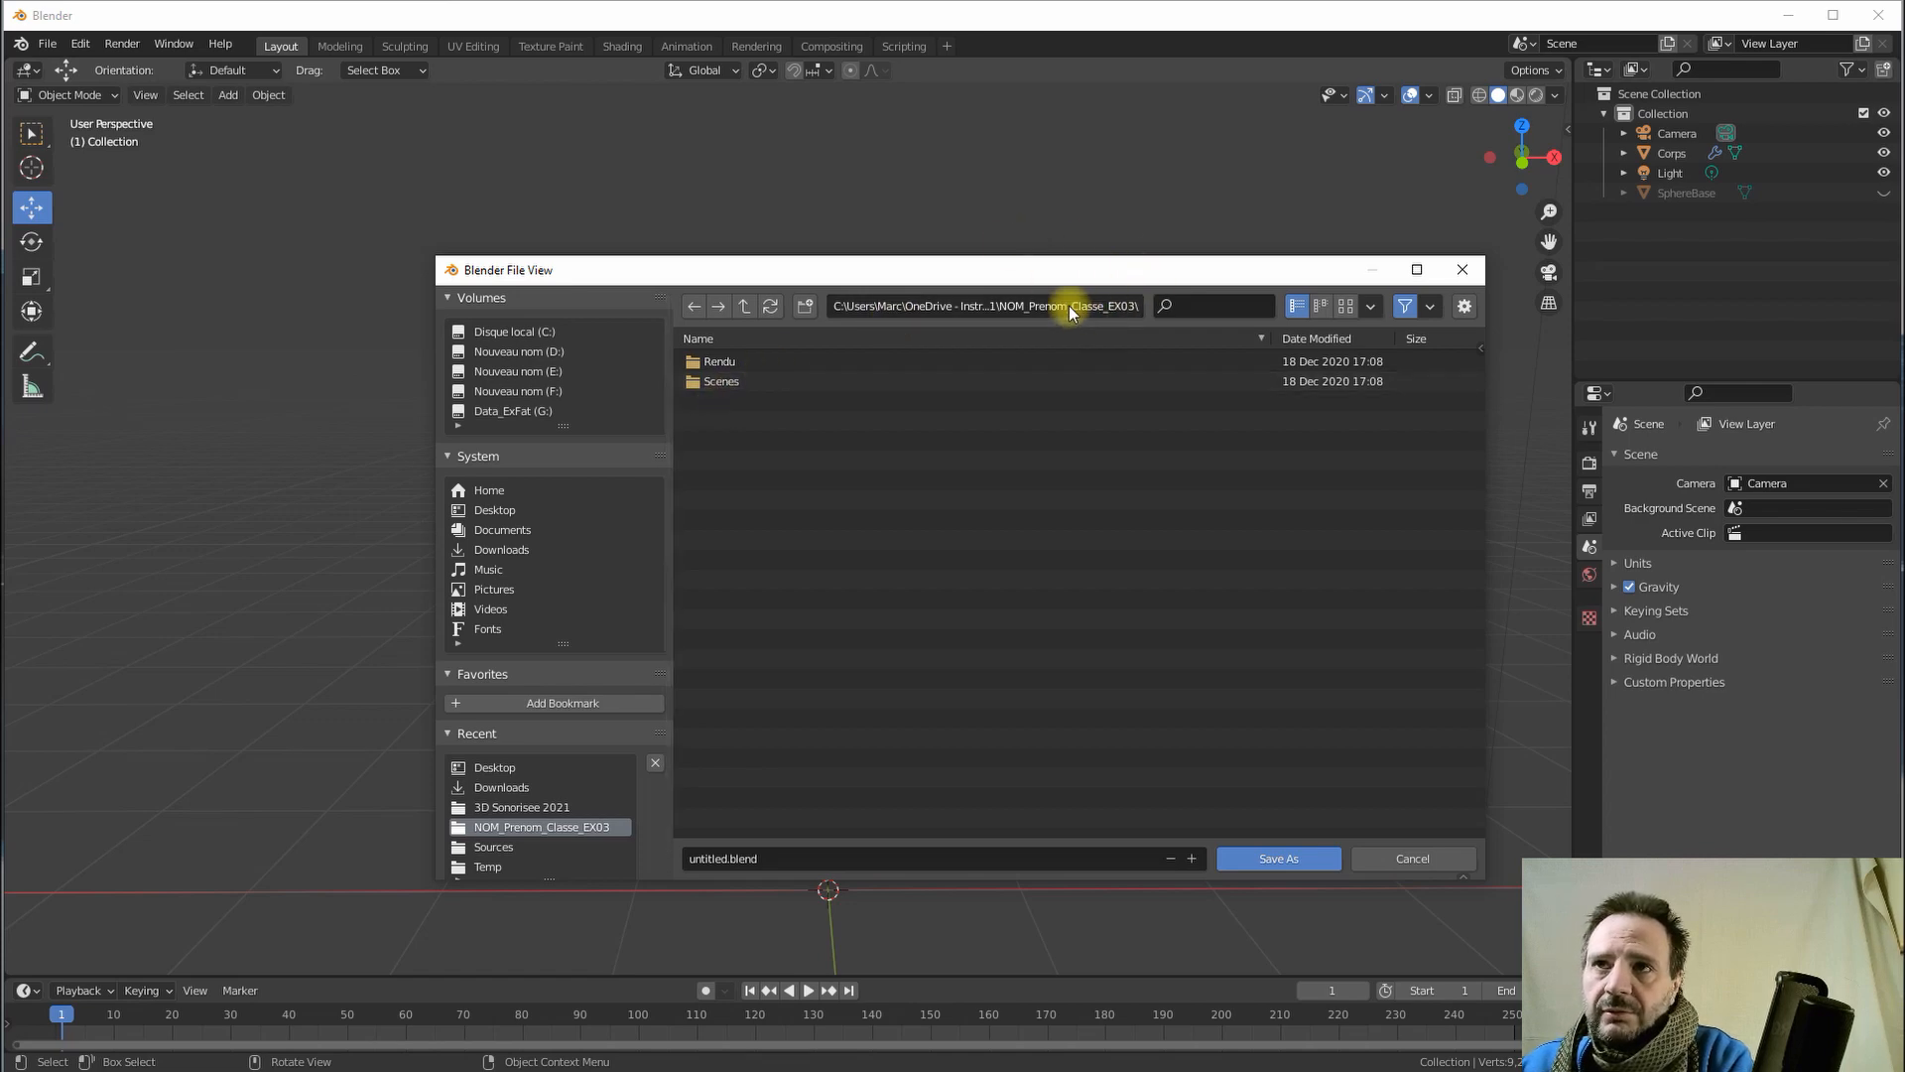
pyautogui.click(746, 308)
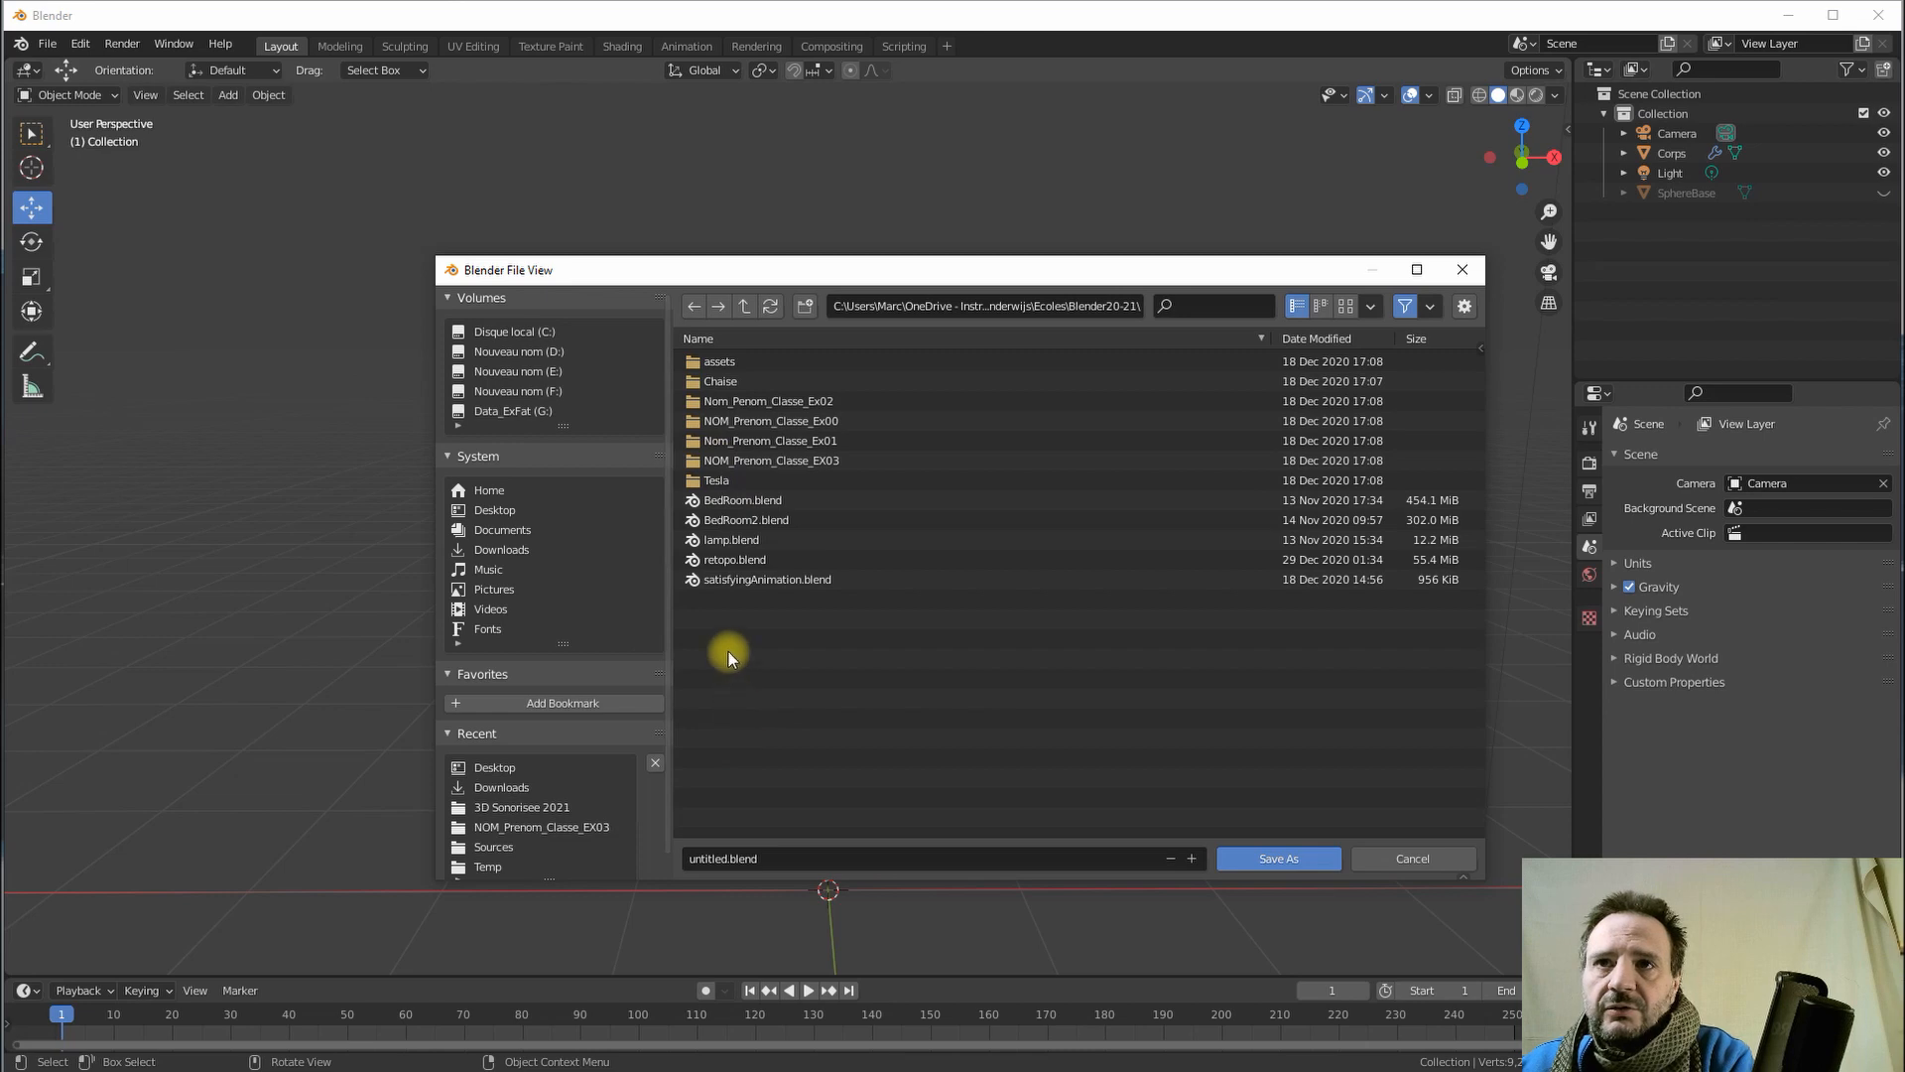
# - Create a folder named NOM_Prenom_Classe_Ex01_2S inside Blender20-21 and open it
pyautogui.click(803, 309)
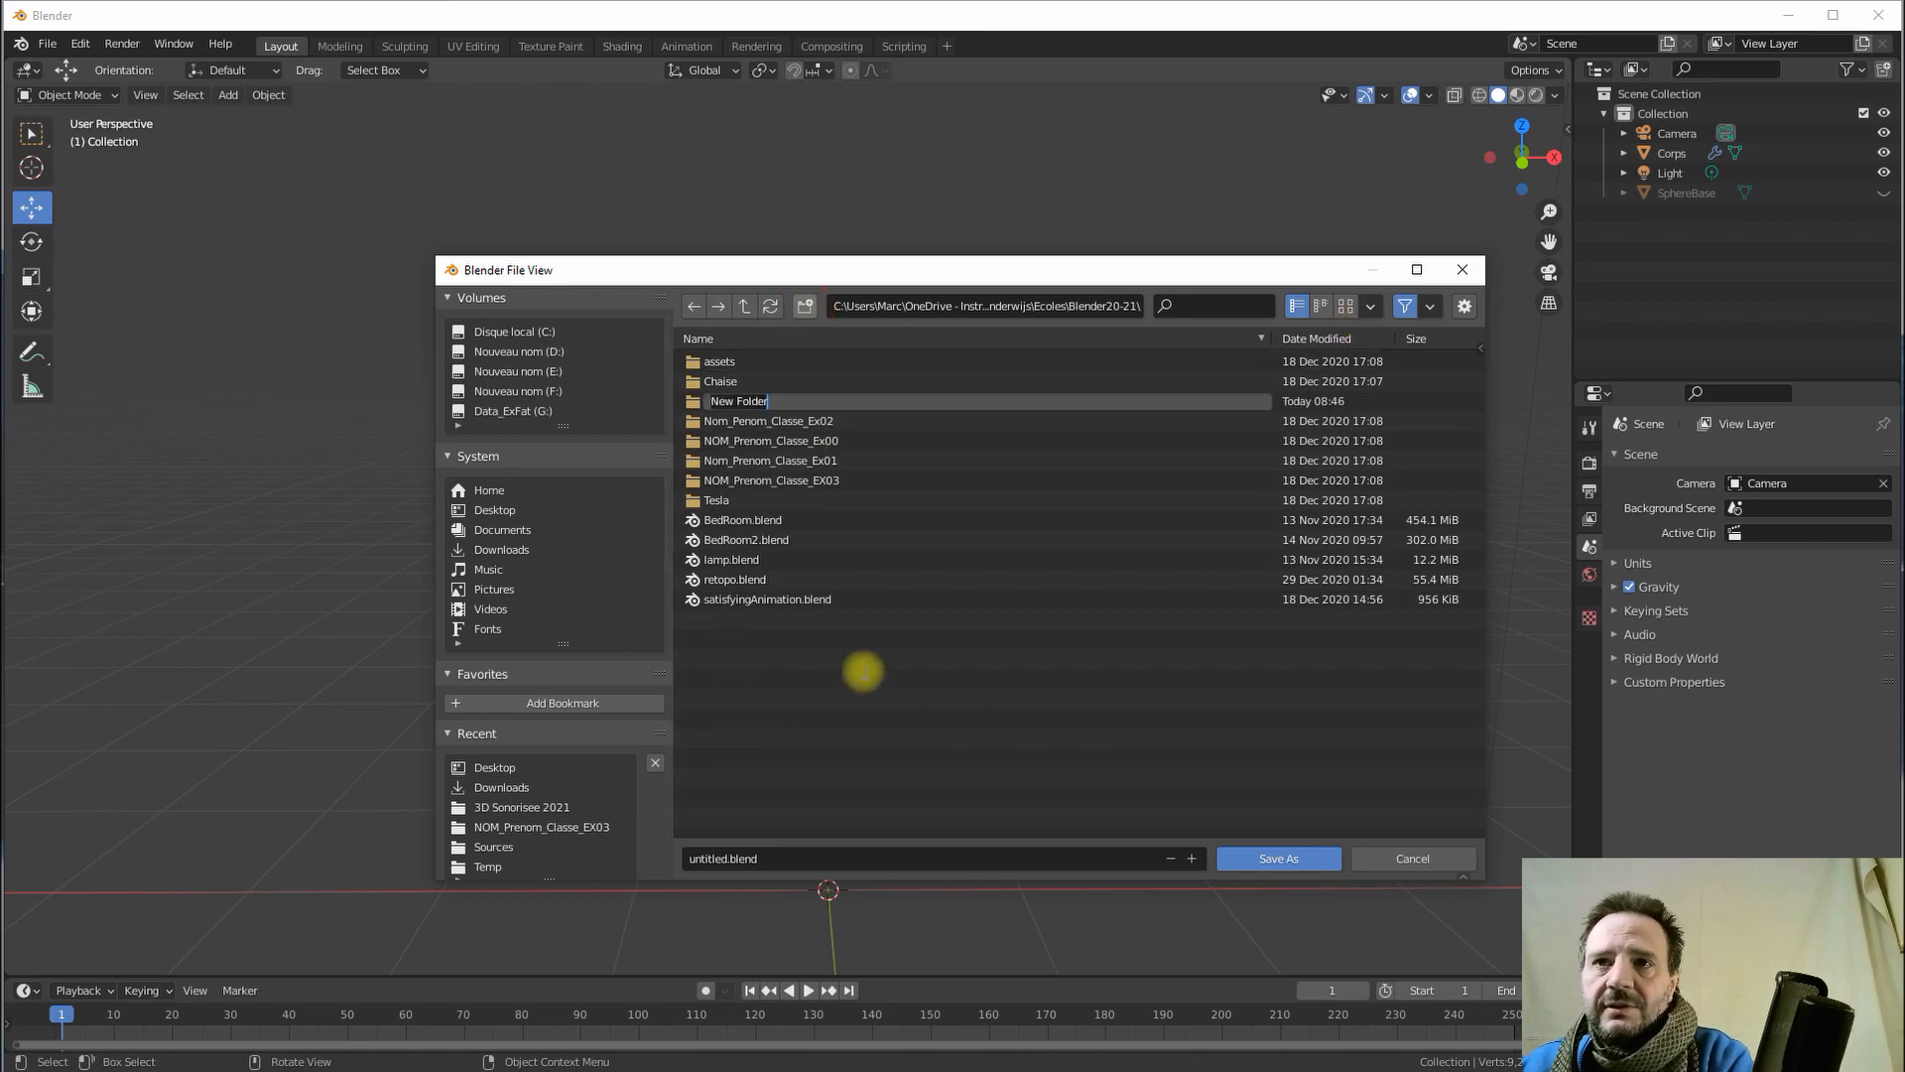
pyautogui.write('NOM_Prenom')
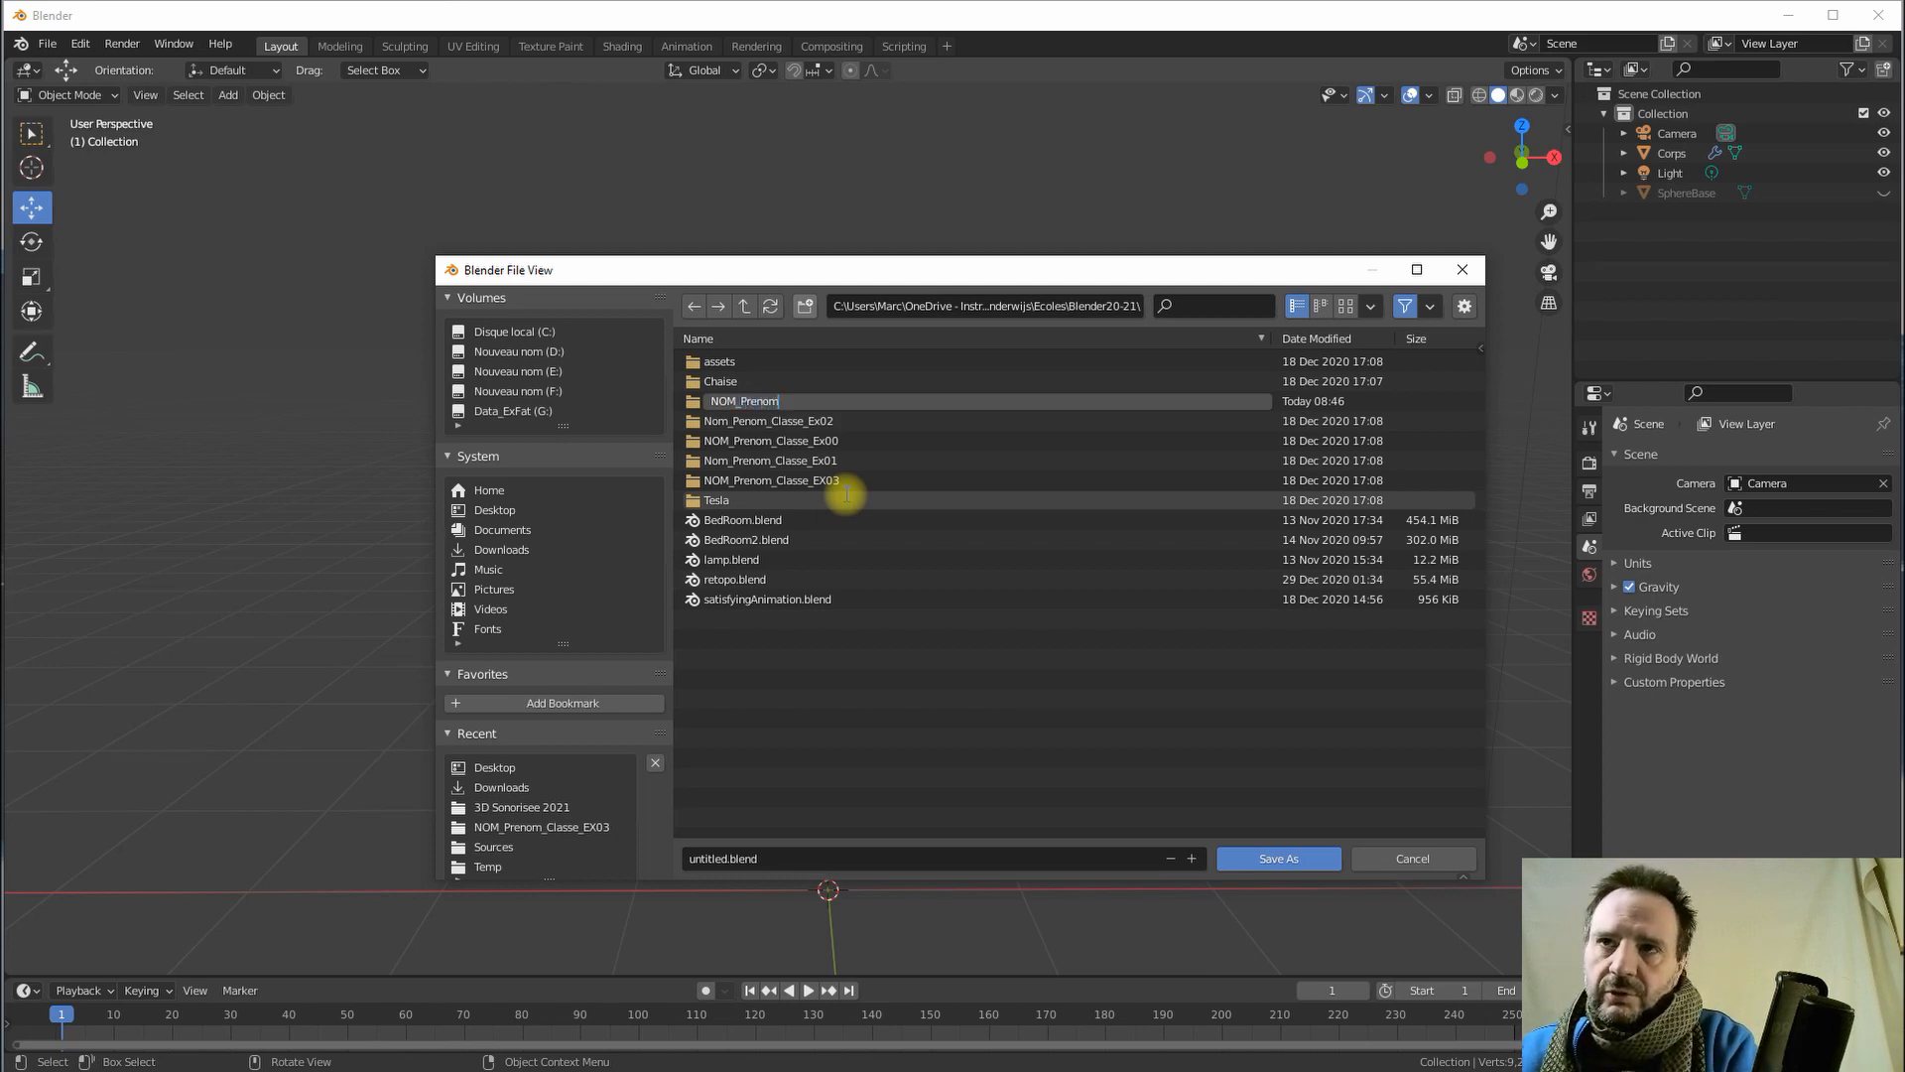
pyautogui.write('_')
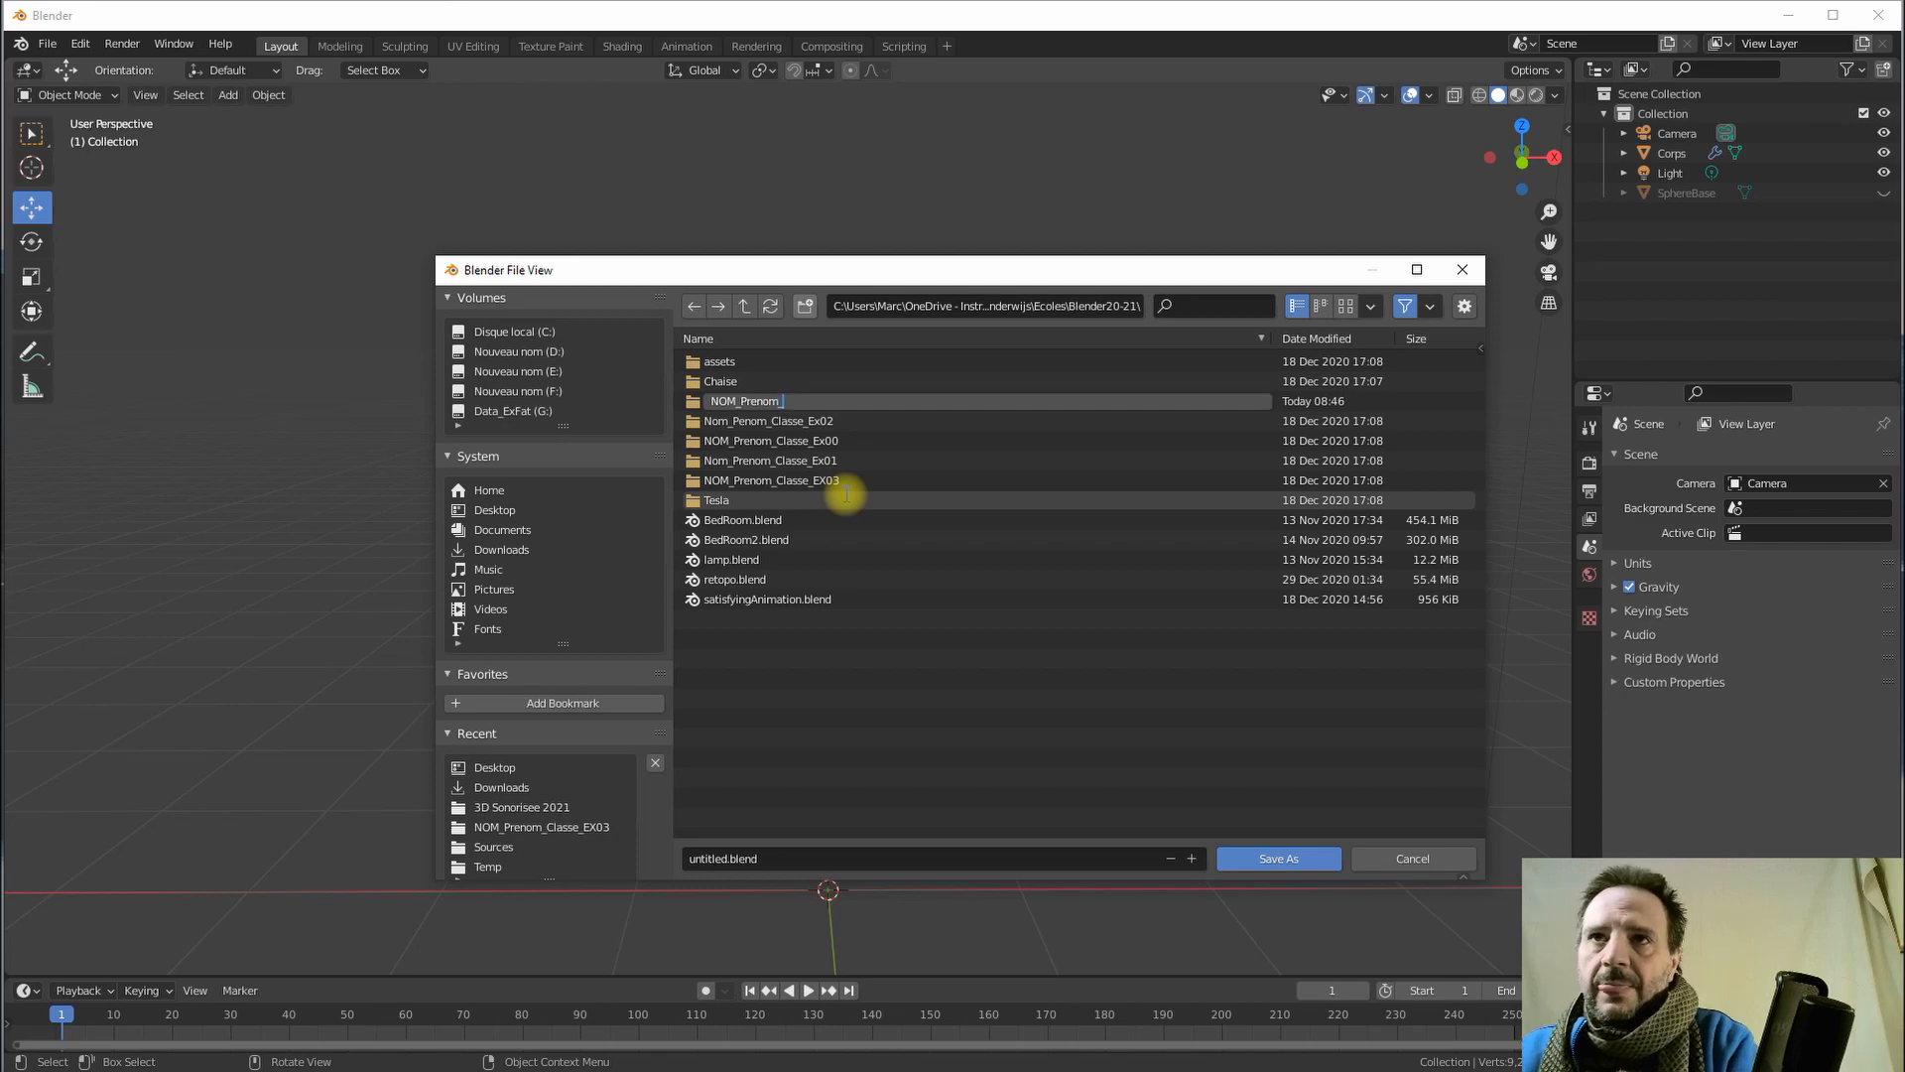
pyautogui.write('Classe')
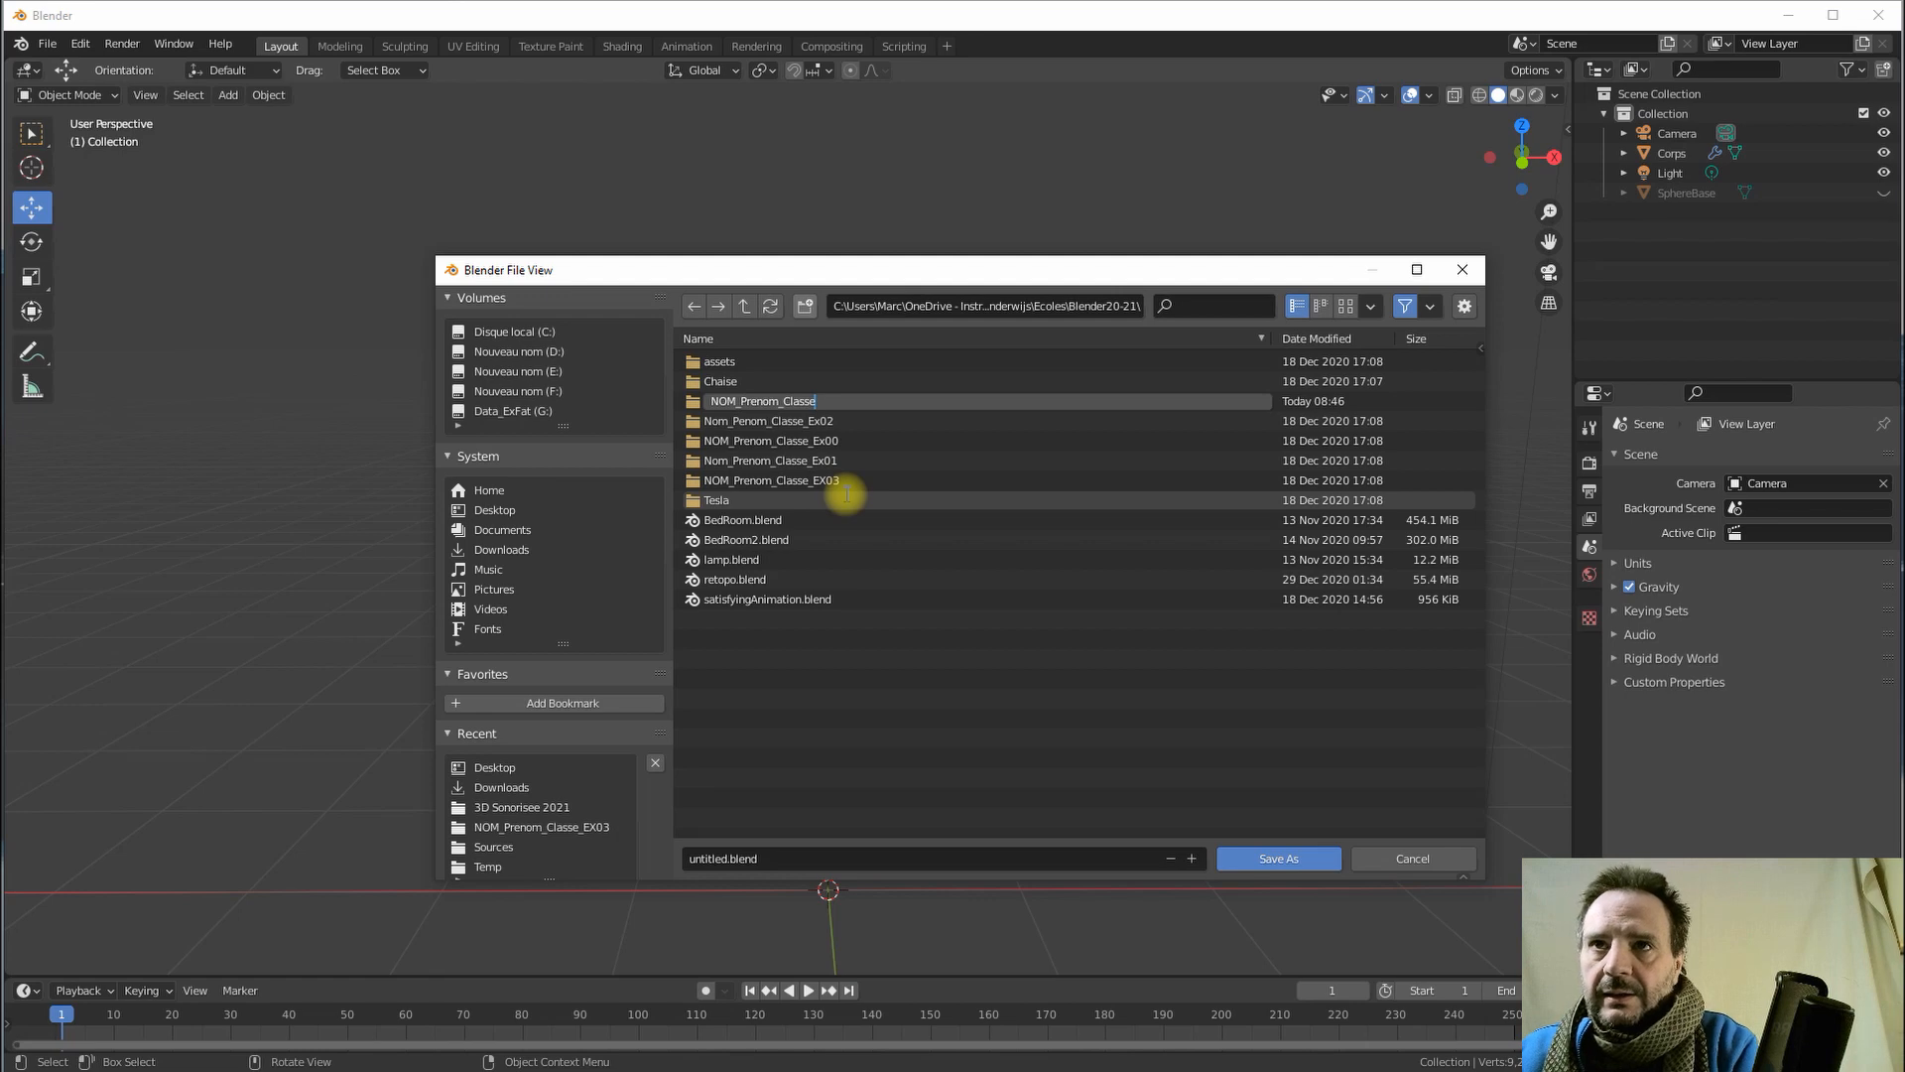
pyautogui.write('_')
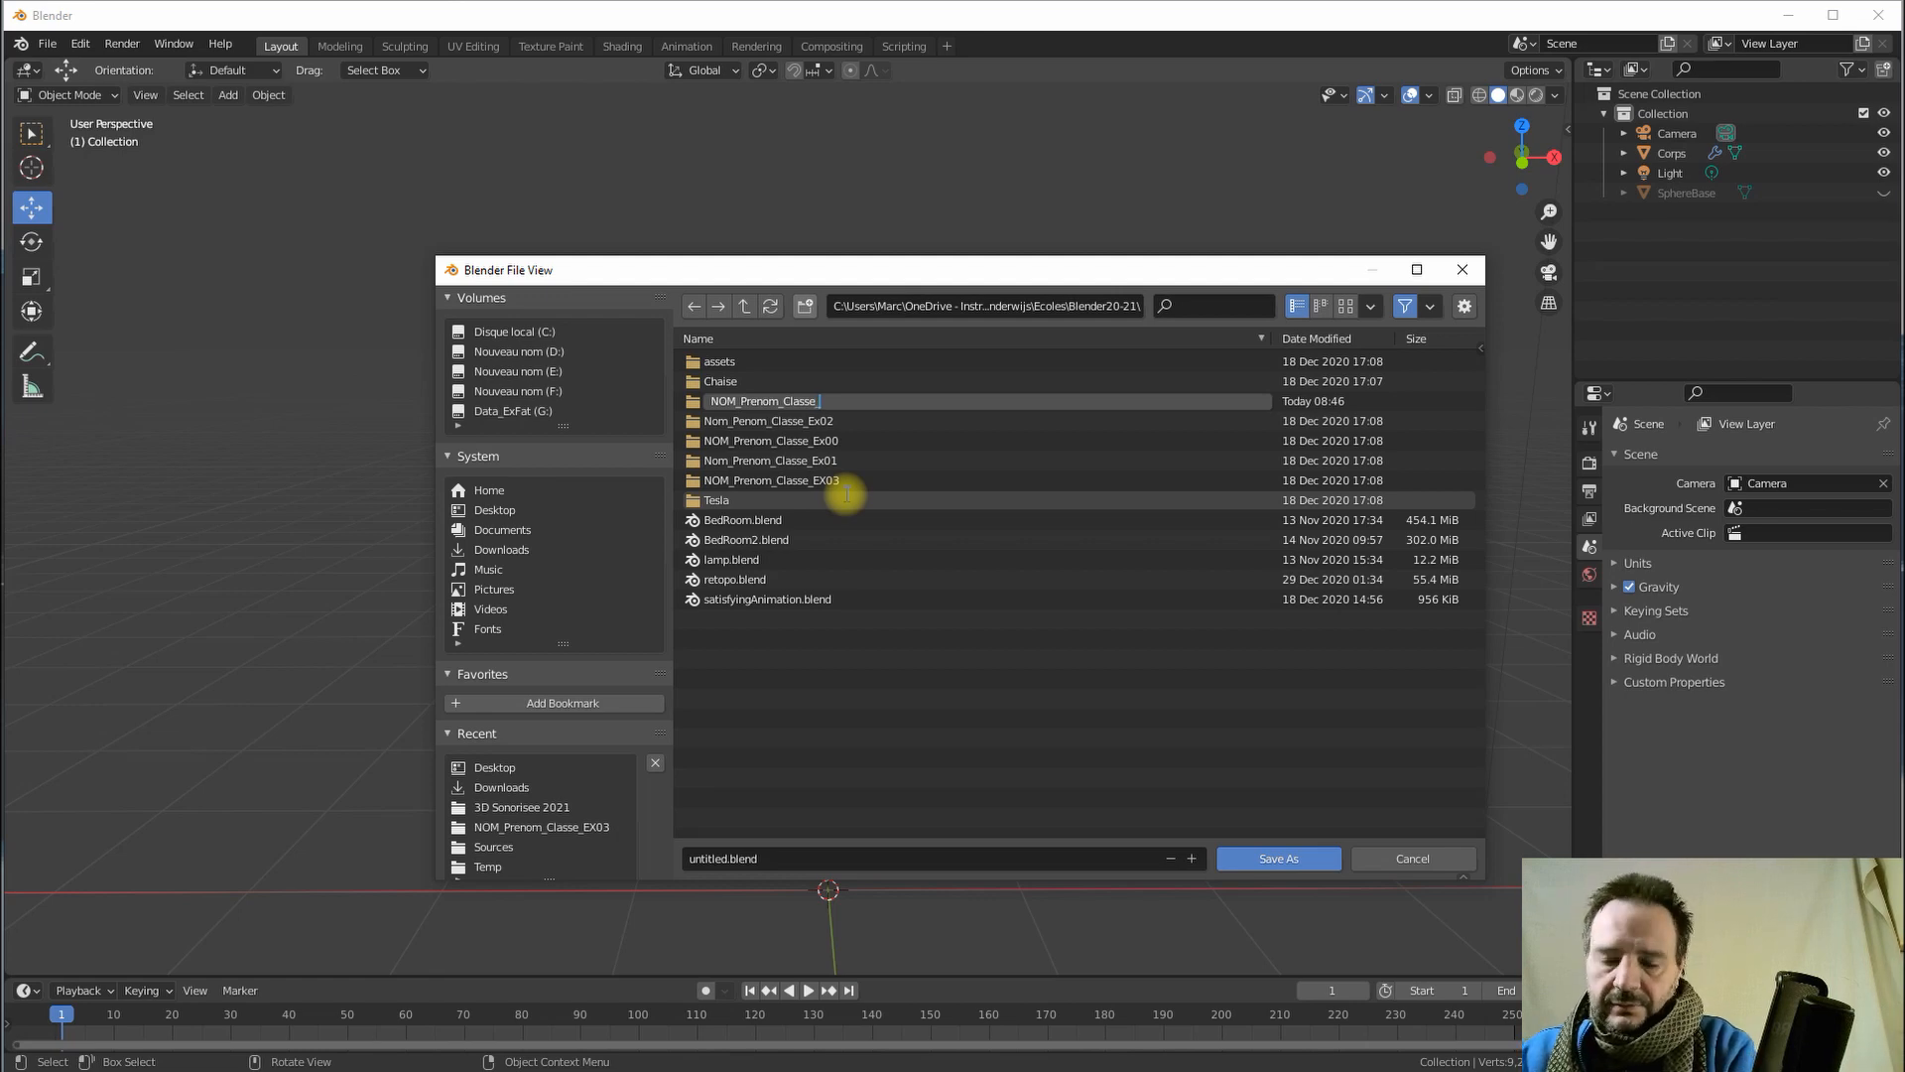
pyautogui.write('Ex01')
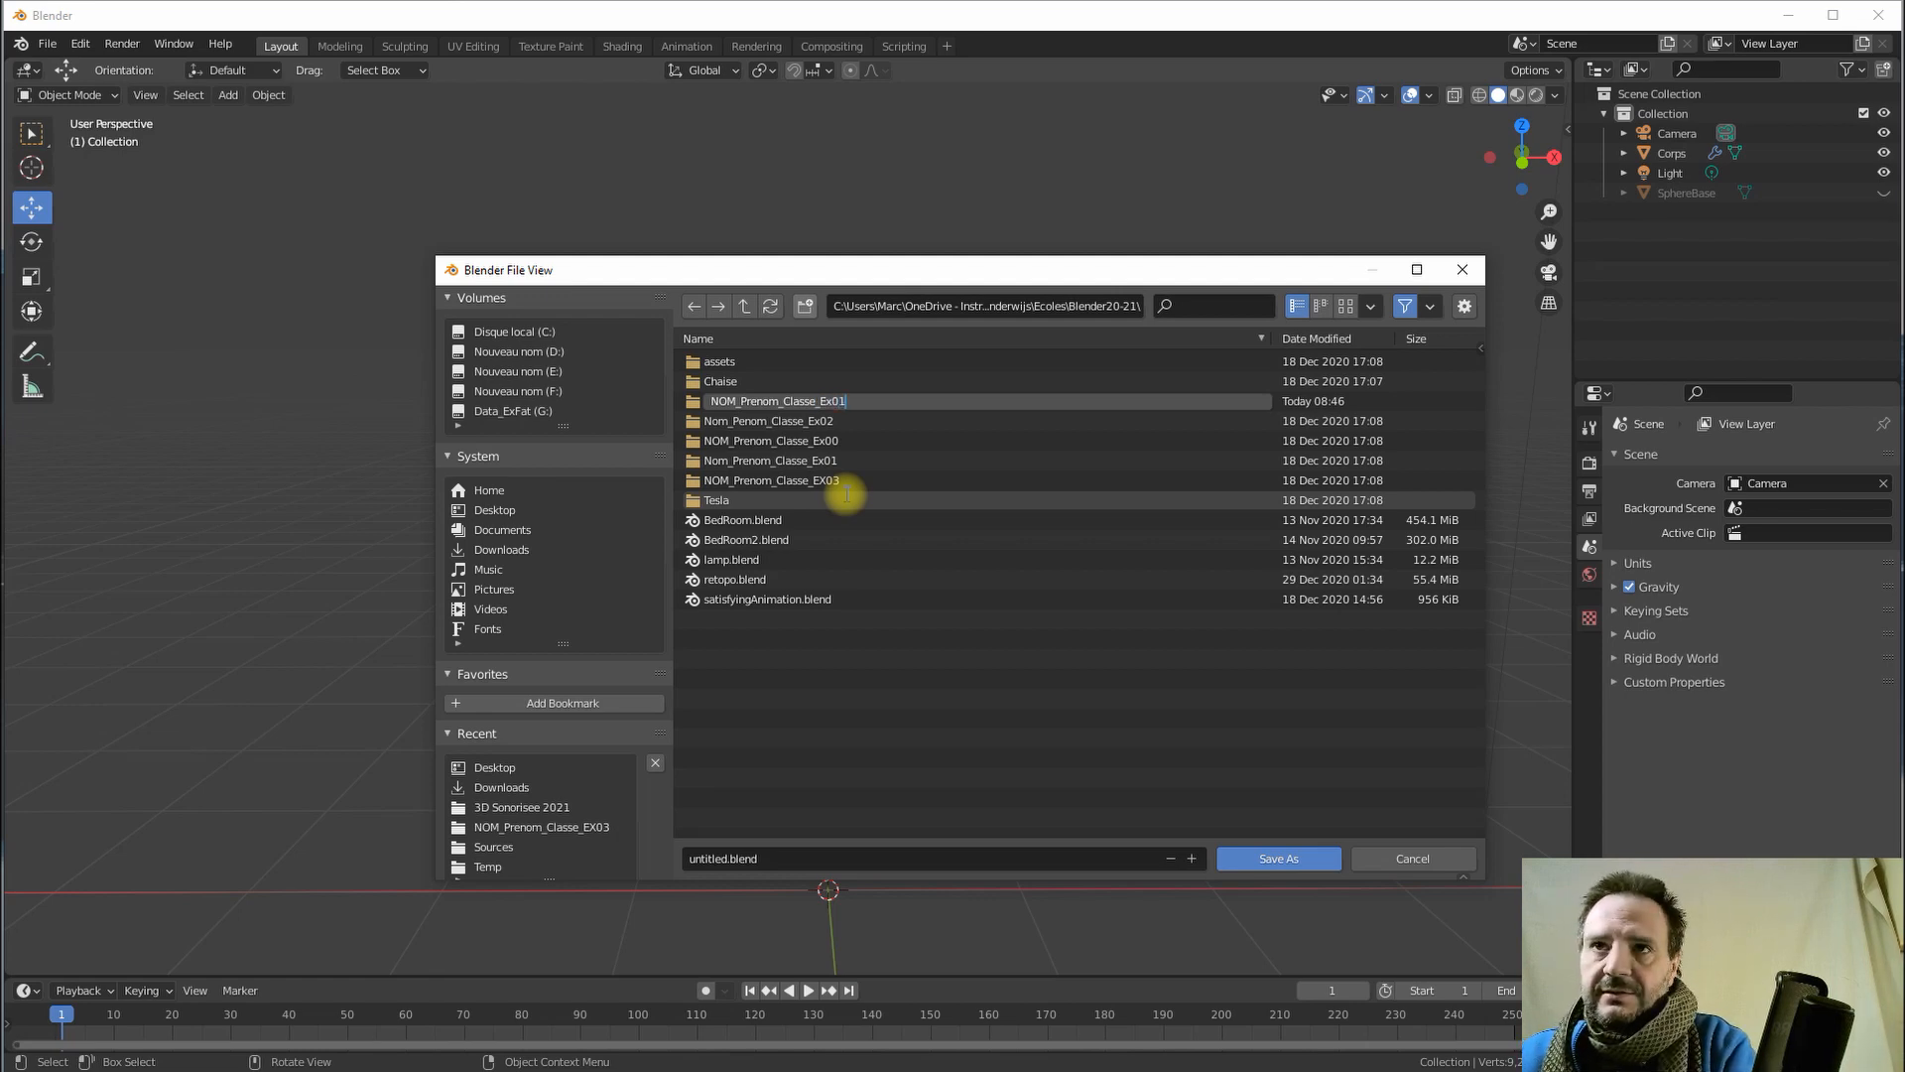
pyautogui.write('25')
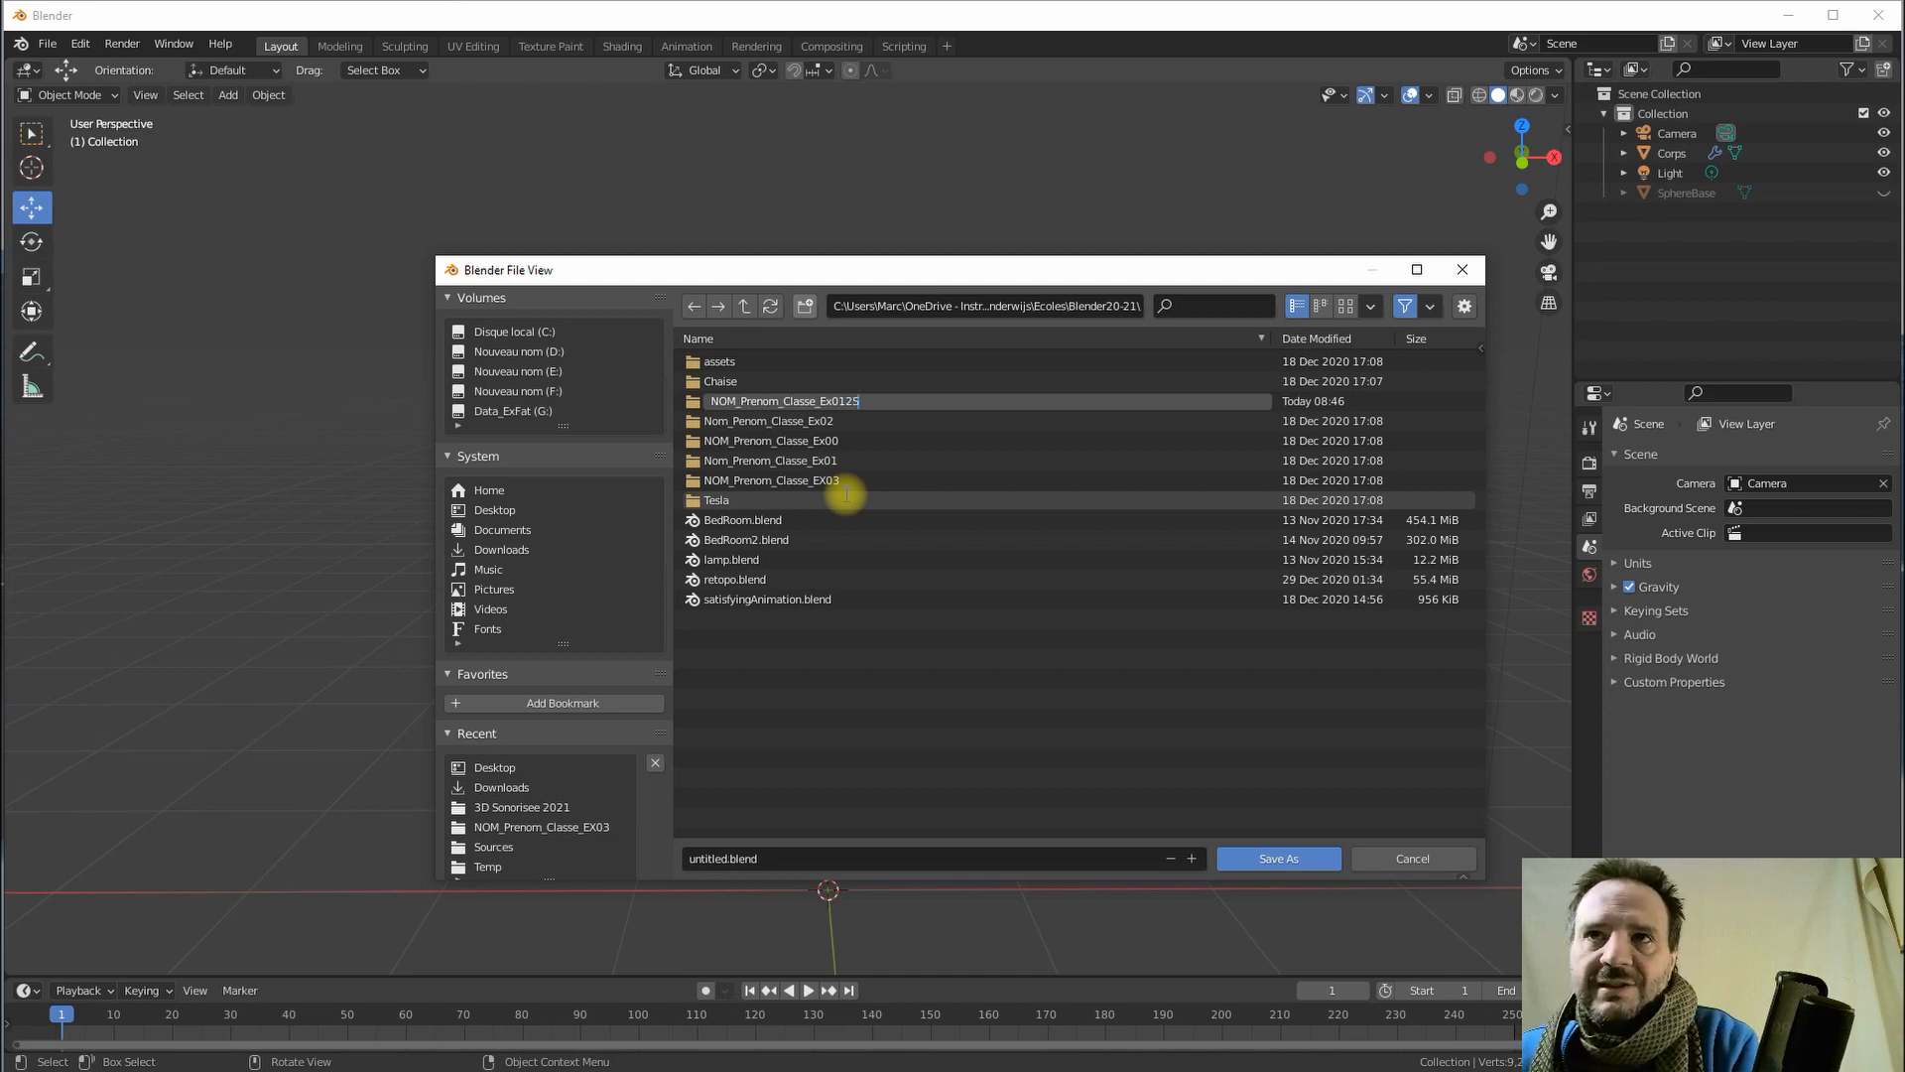
pyautogui.click(842, 401)
pyautogui.write('_')
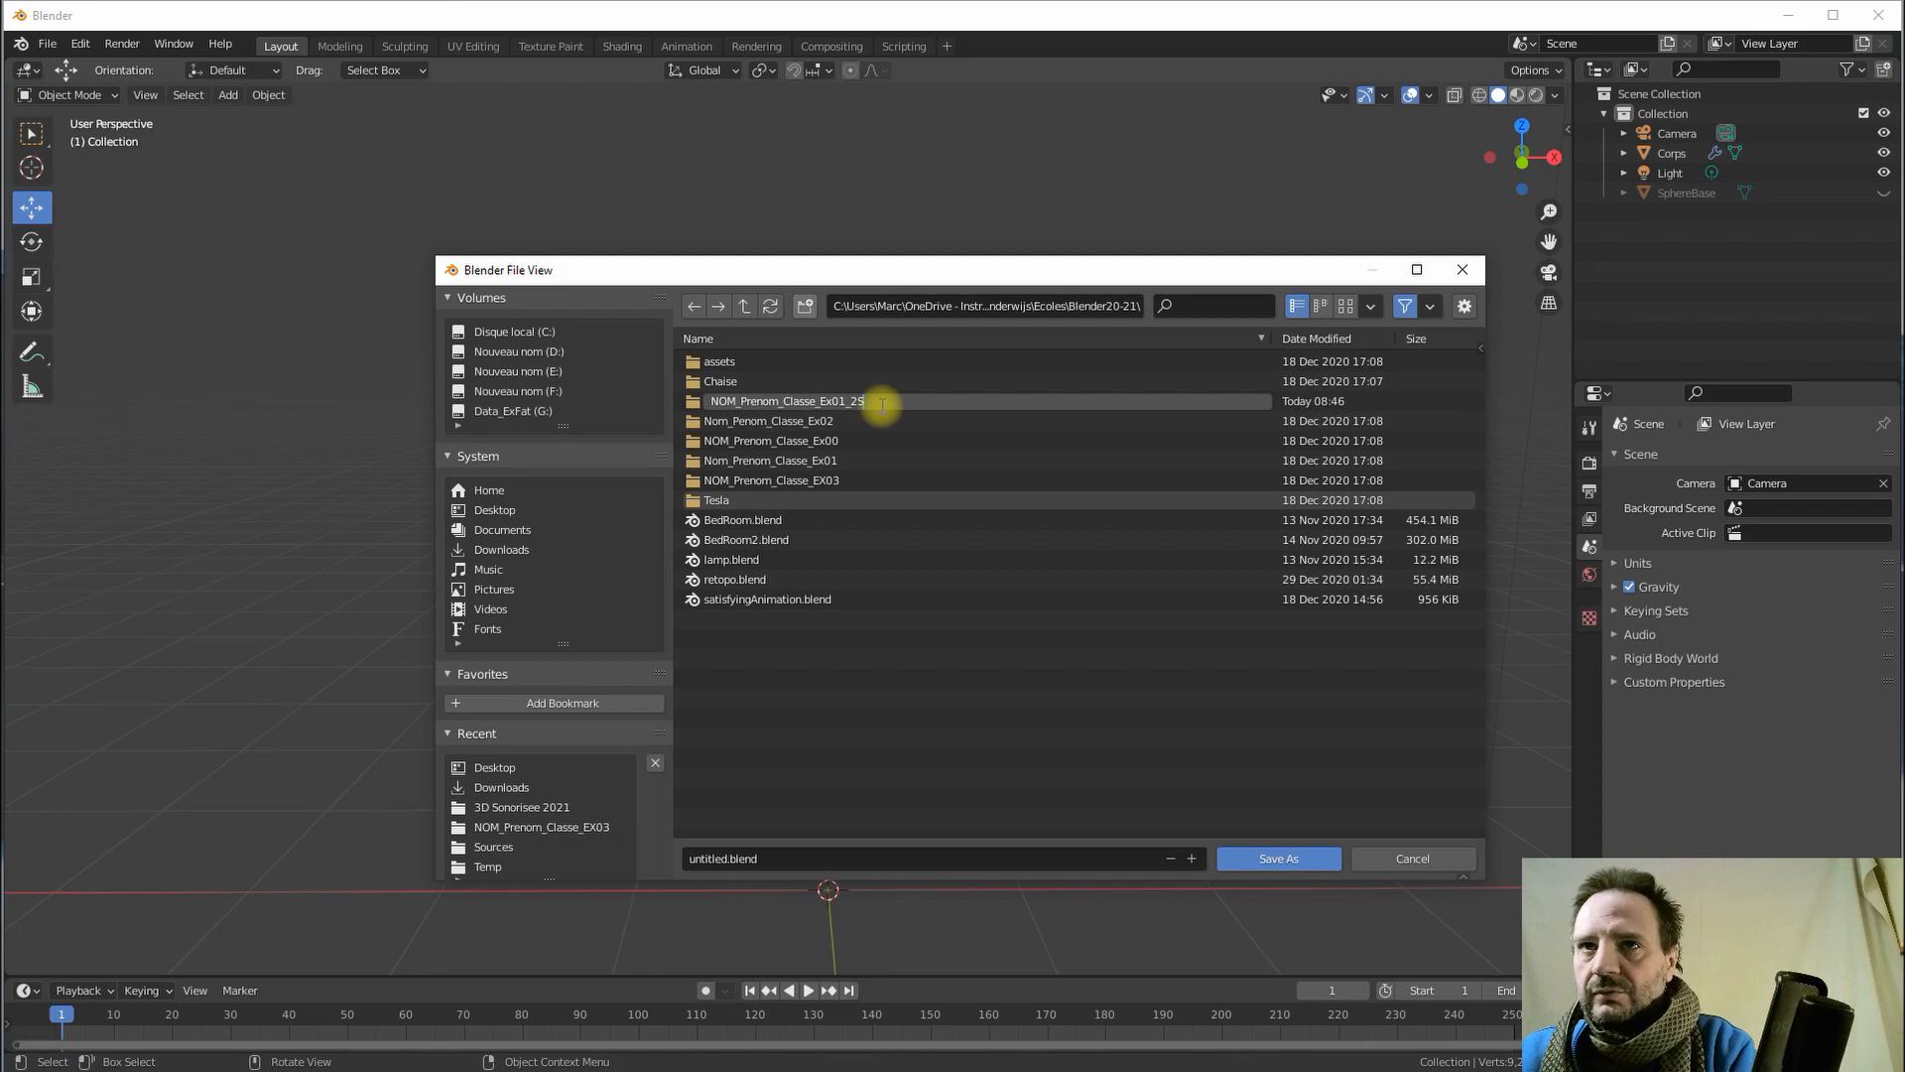
pyautogui.press('Return')
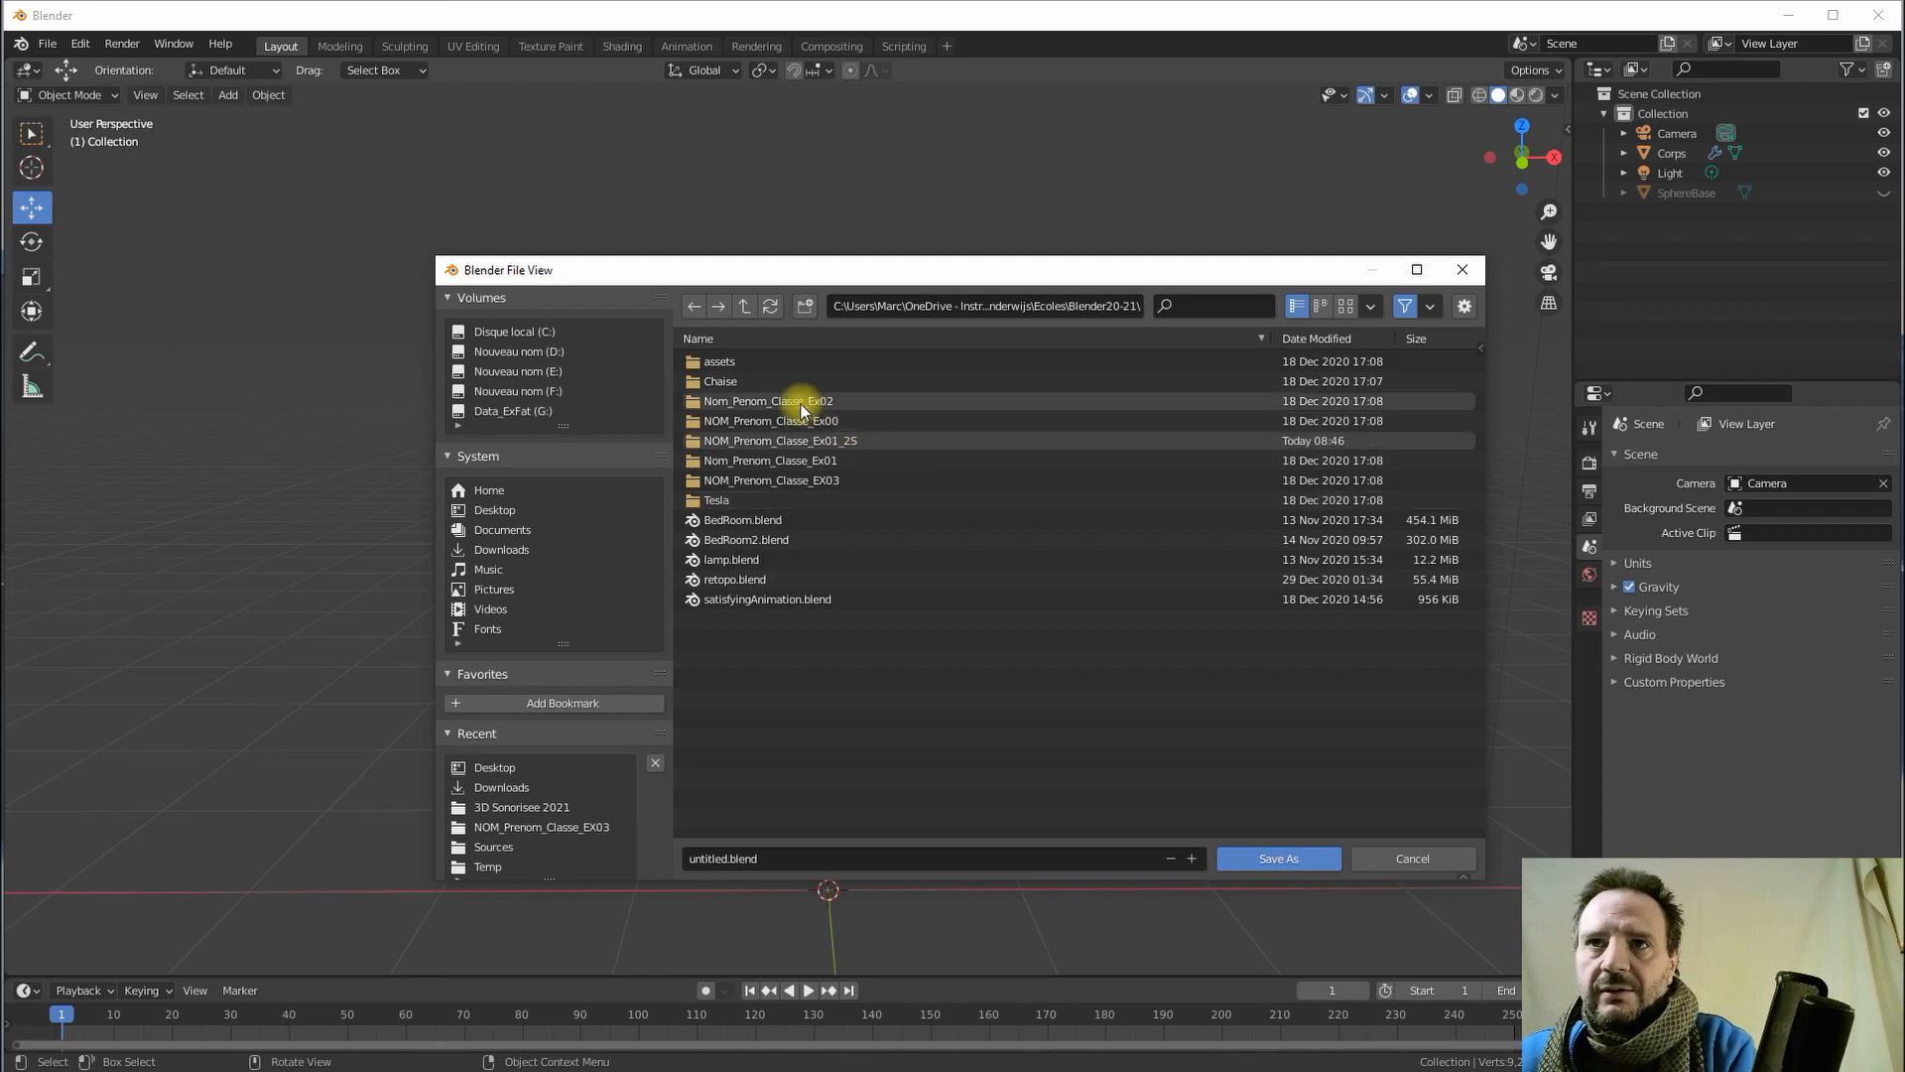
pyautogui.doubleClick(742, 442)
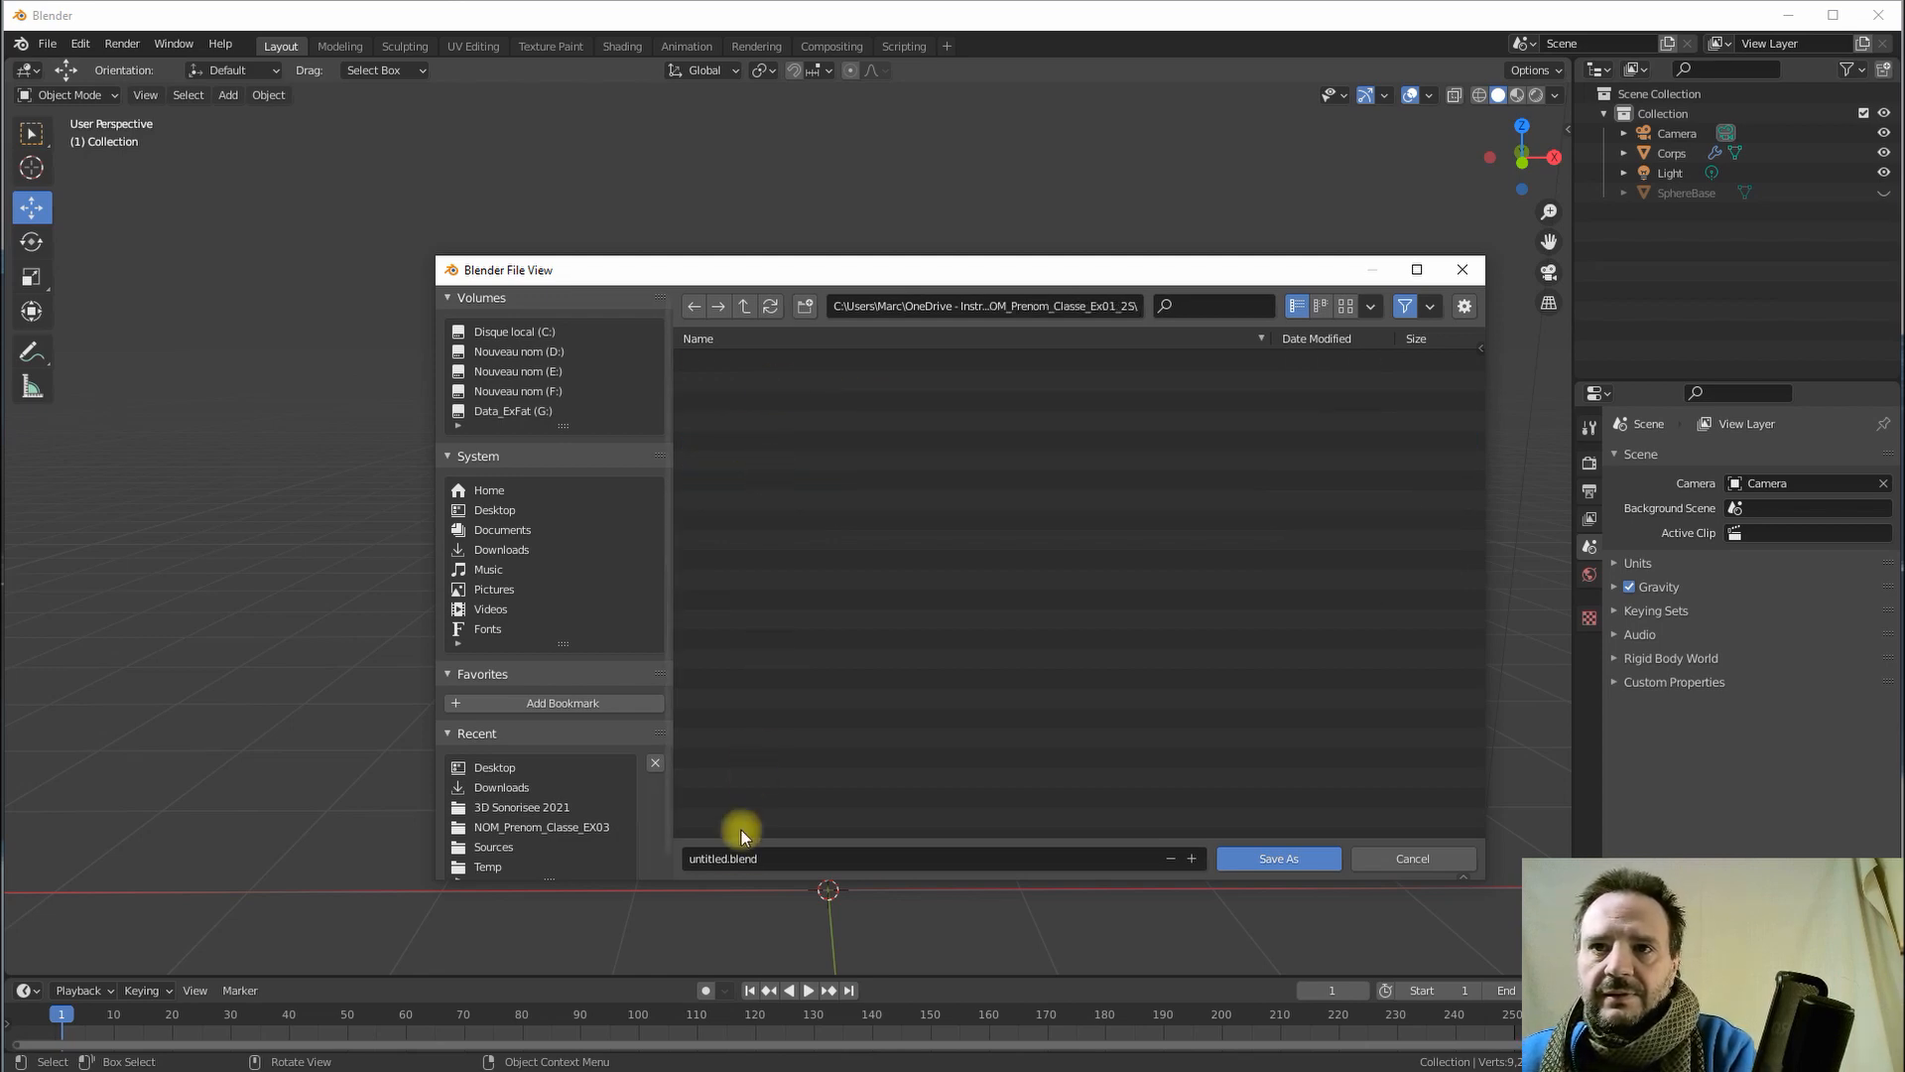
# - Name the file NOM_Prenom_Classe_Ex01_2S_V01.blend and save it in the new folder
pyautogui.moveTo(724, 858); pyautogui.dragTo(639, 861)
pyautogui.write('NOM_Prenom_Classe')
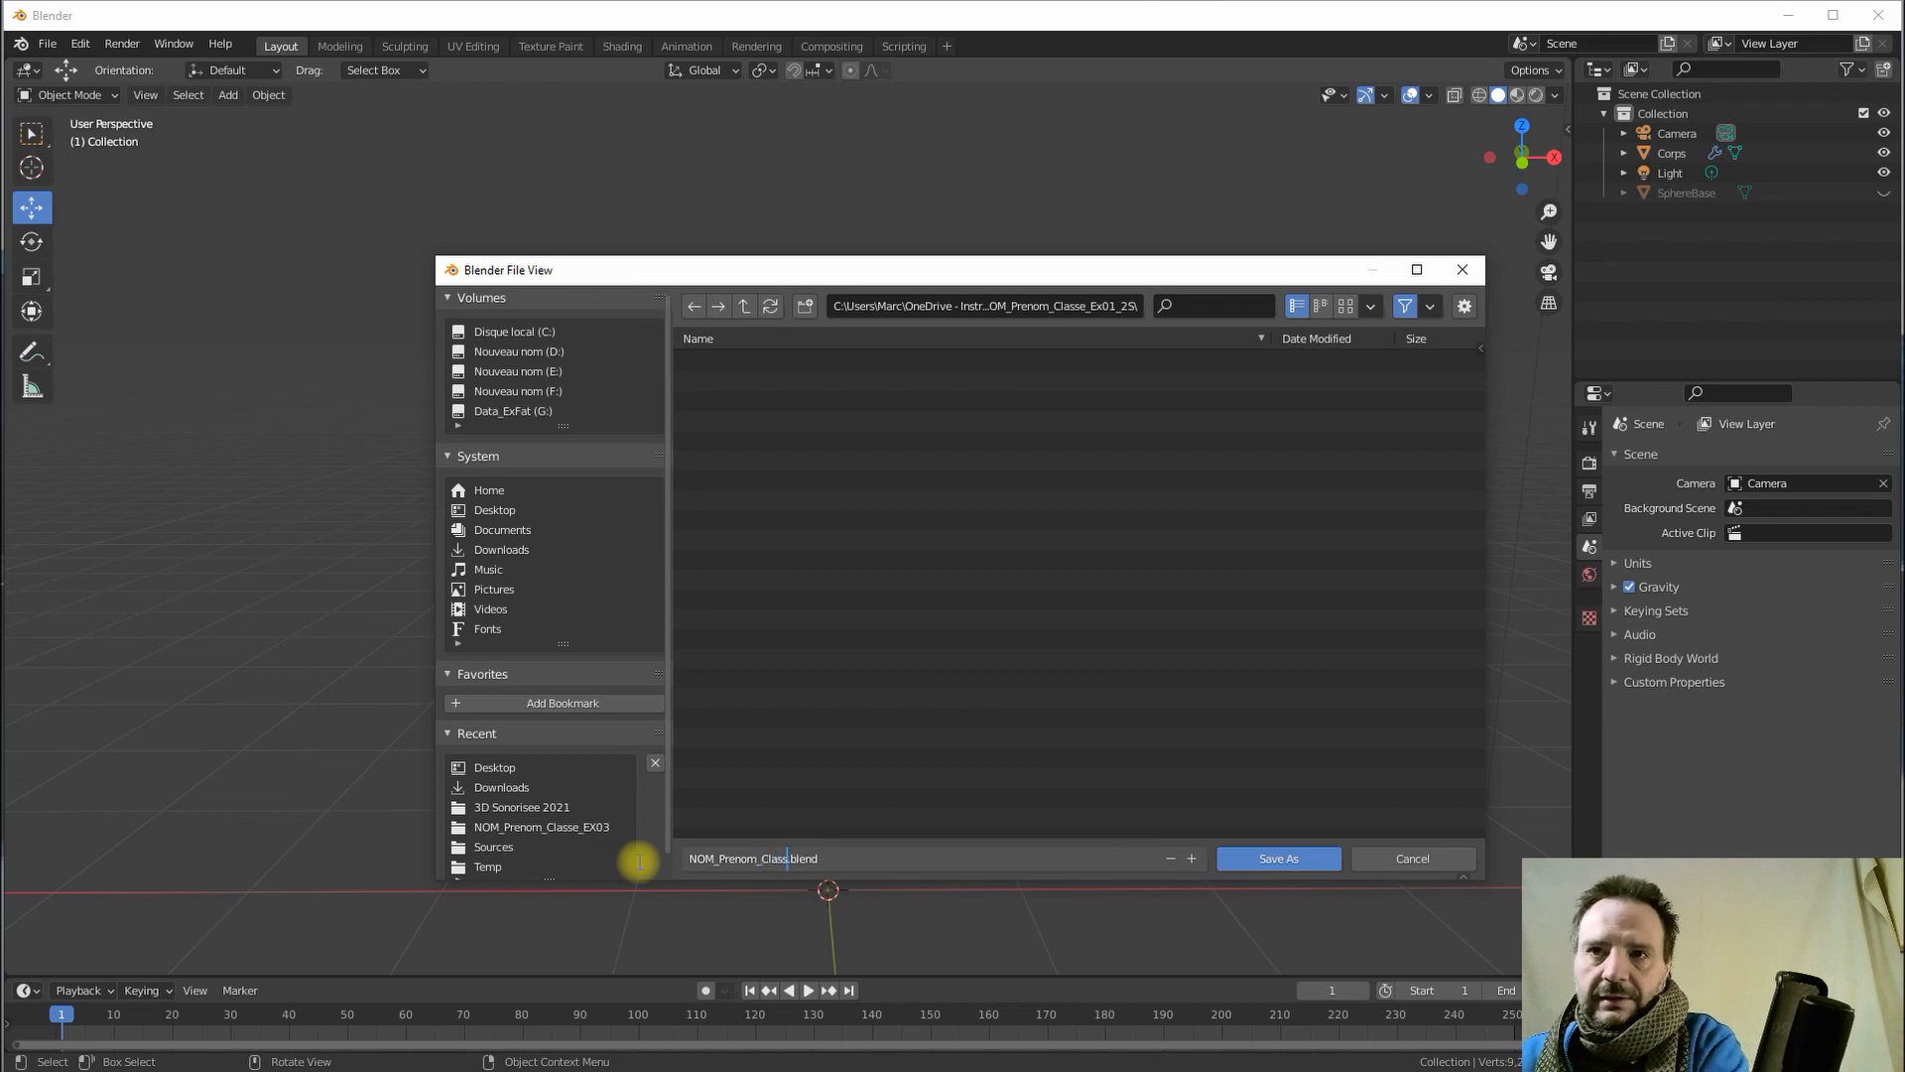
pyautogui.write('_')
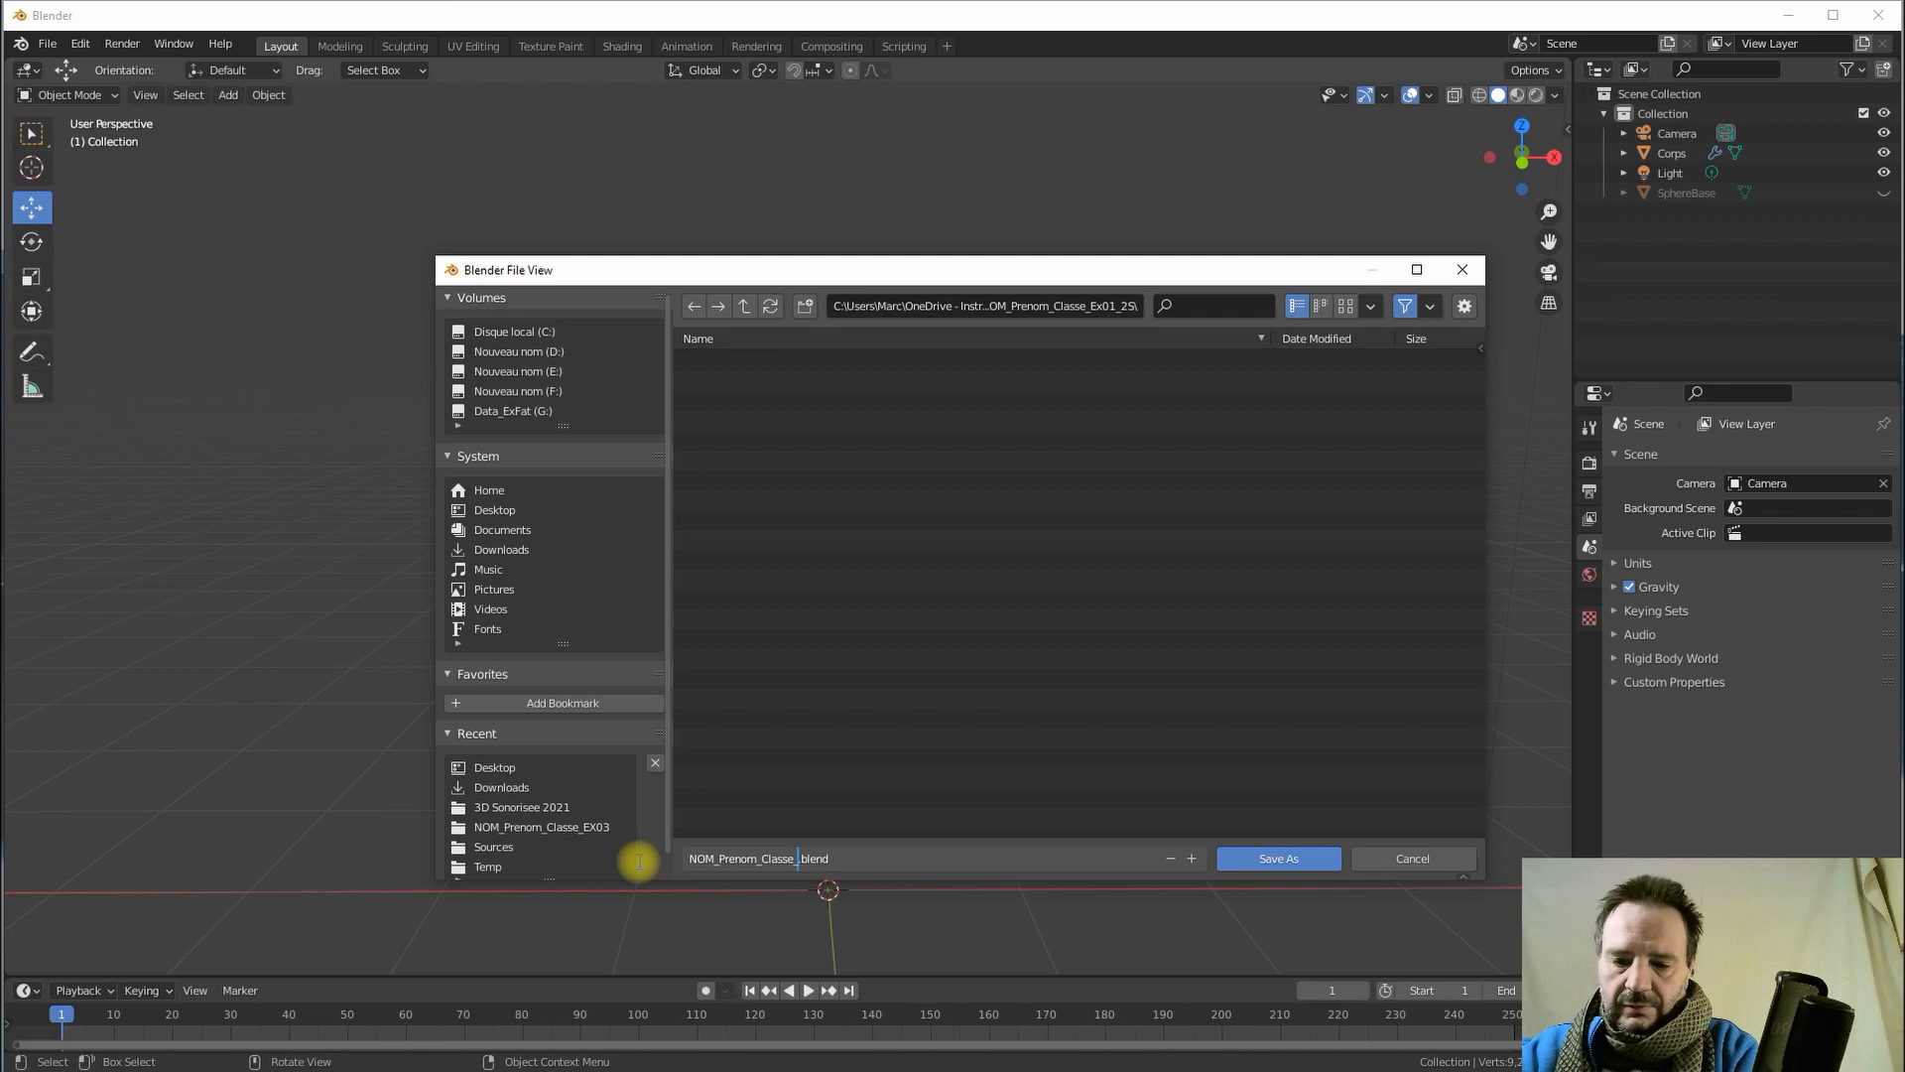
pyautogui.write('Ex01')
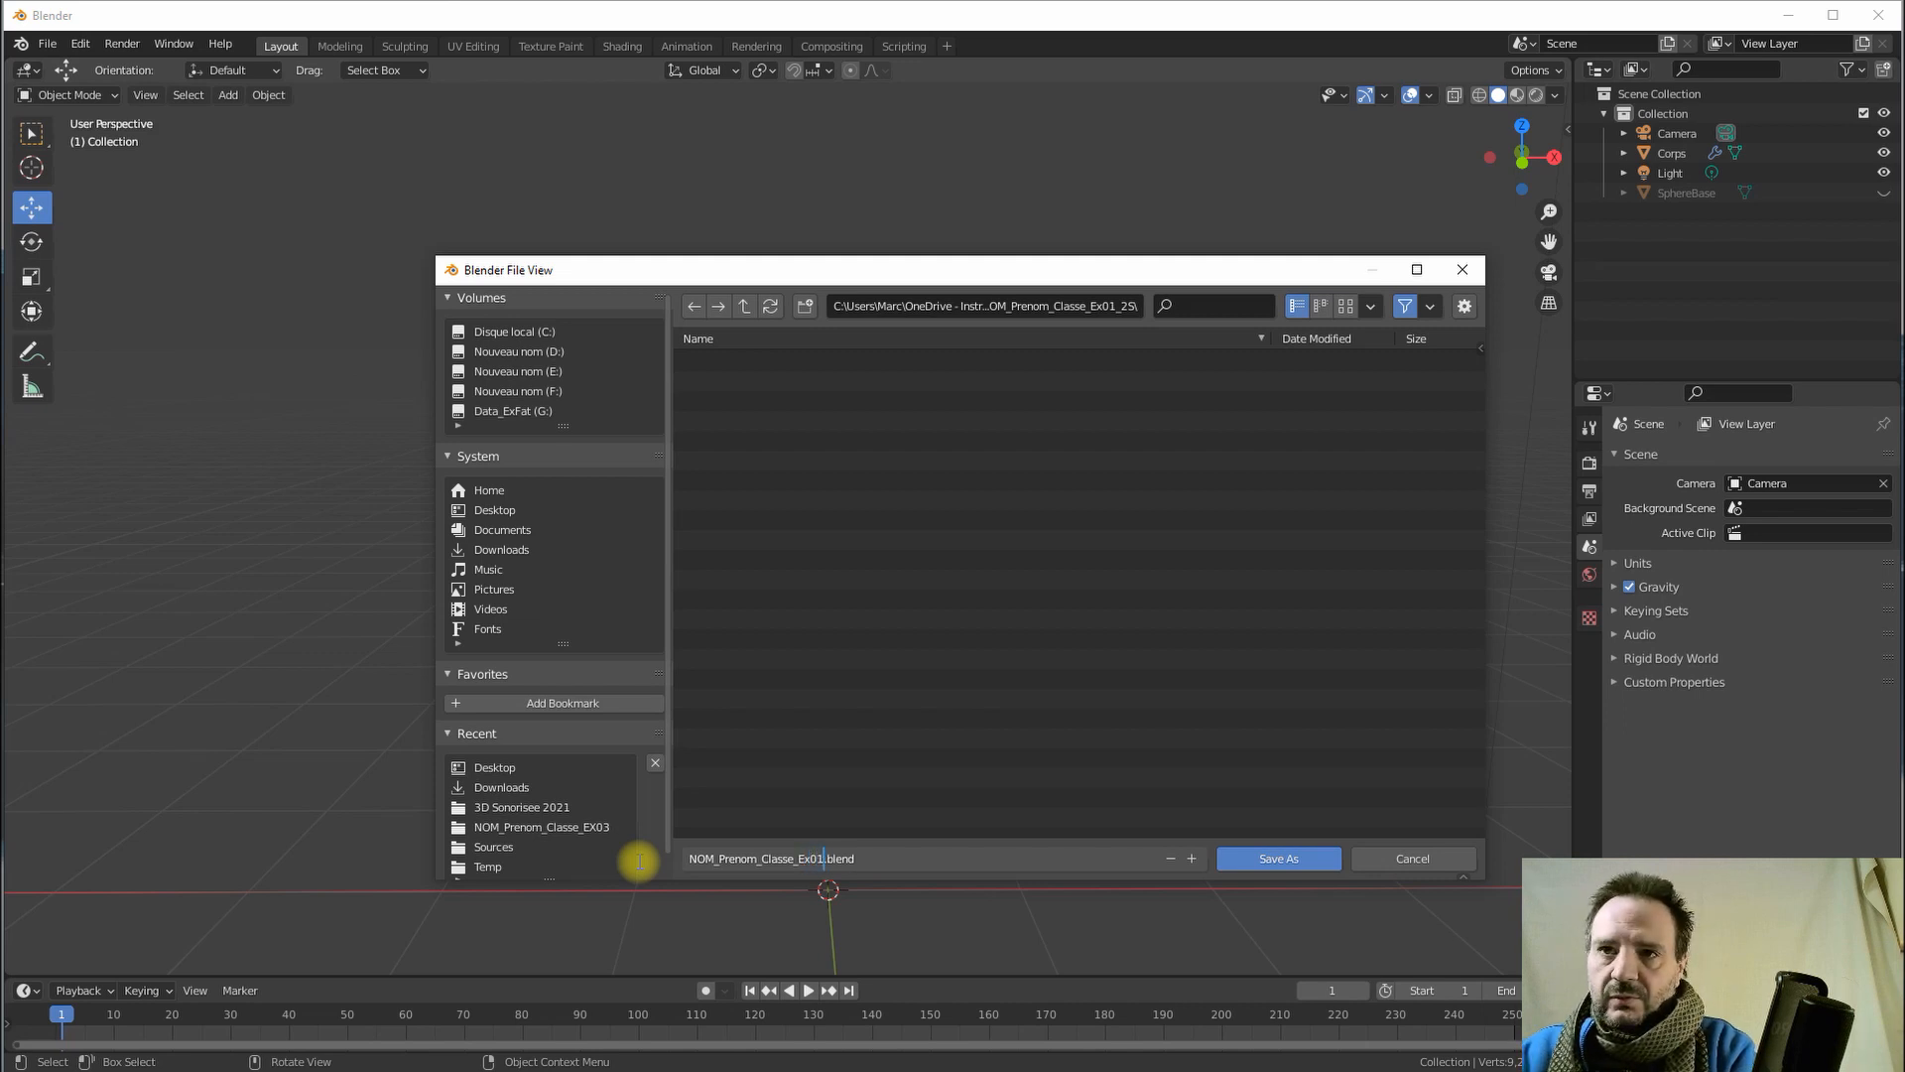
pyautogui.write('_')
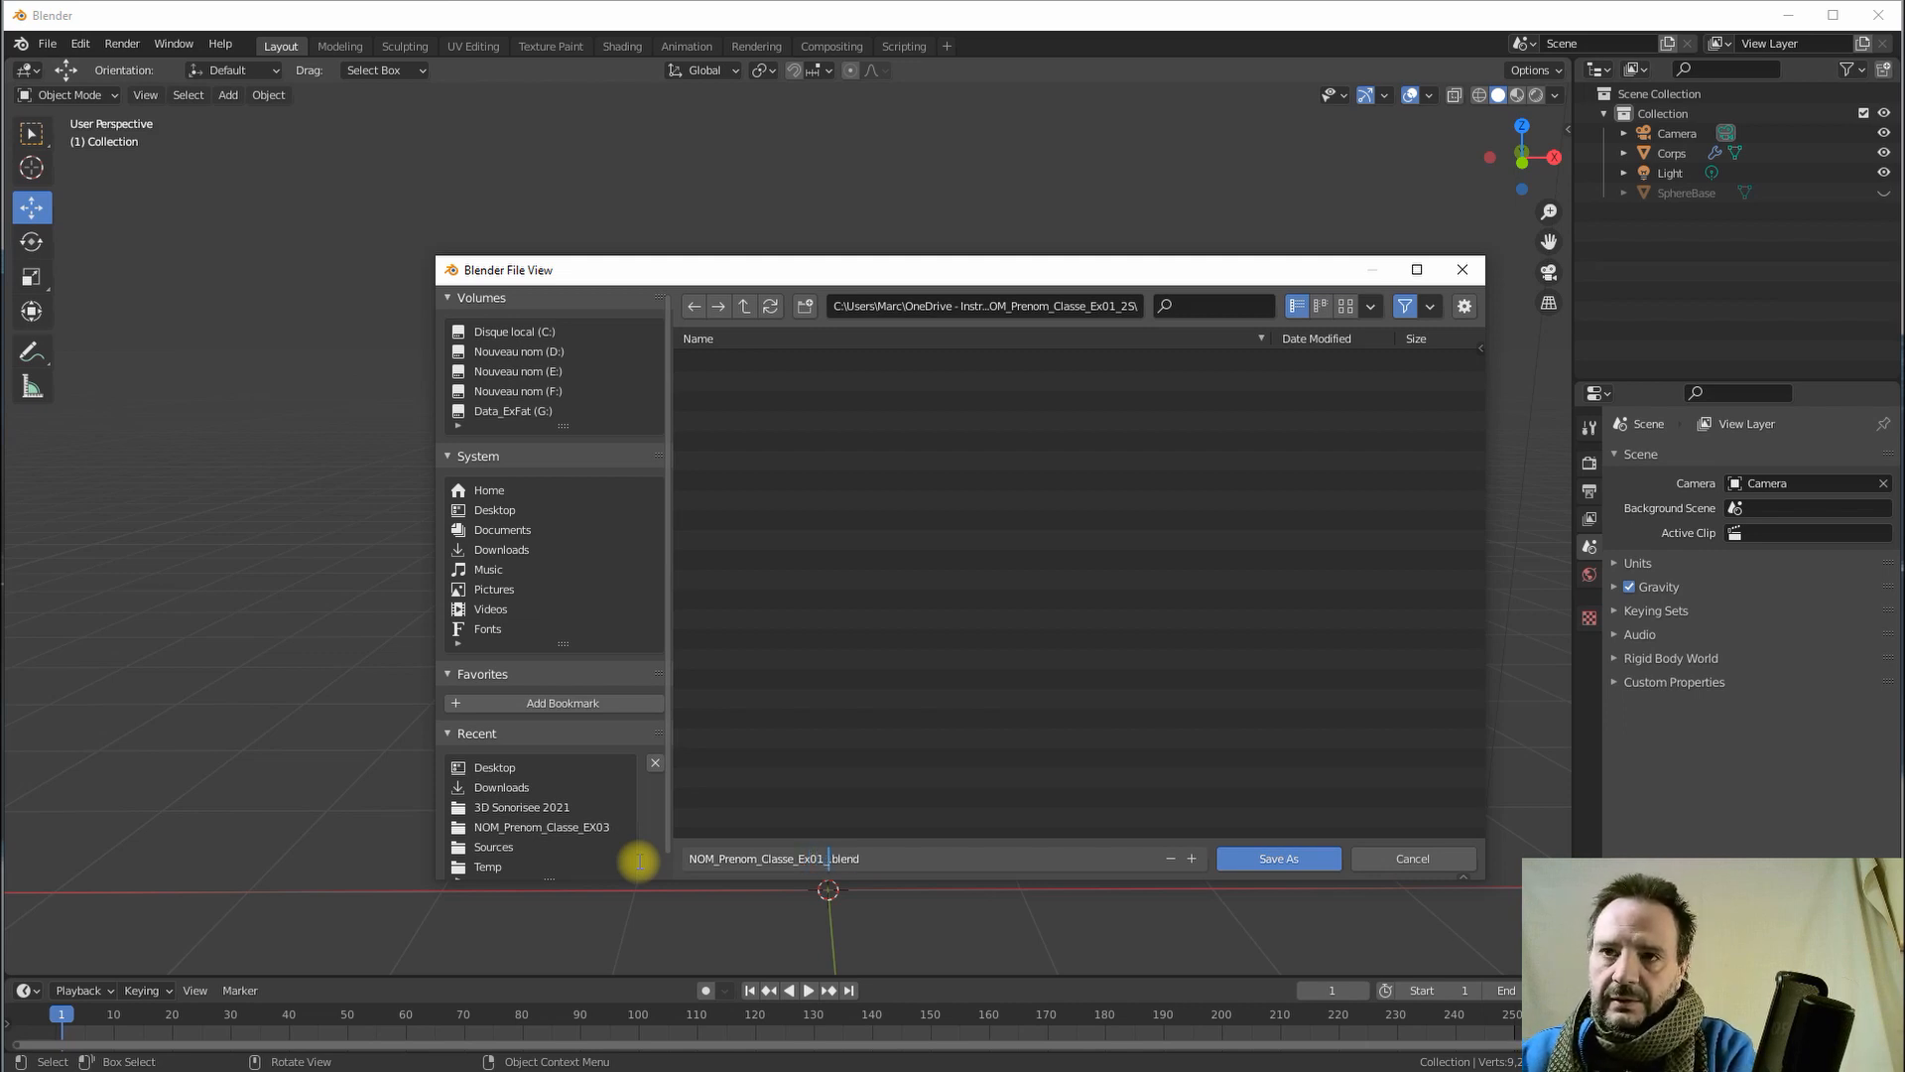
pyautogui.write('2')
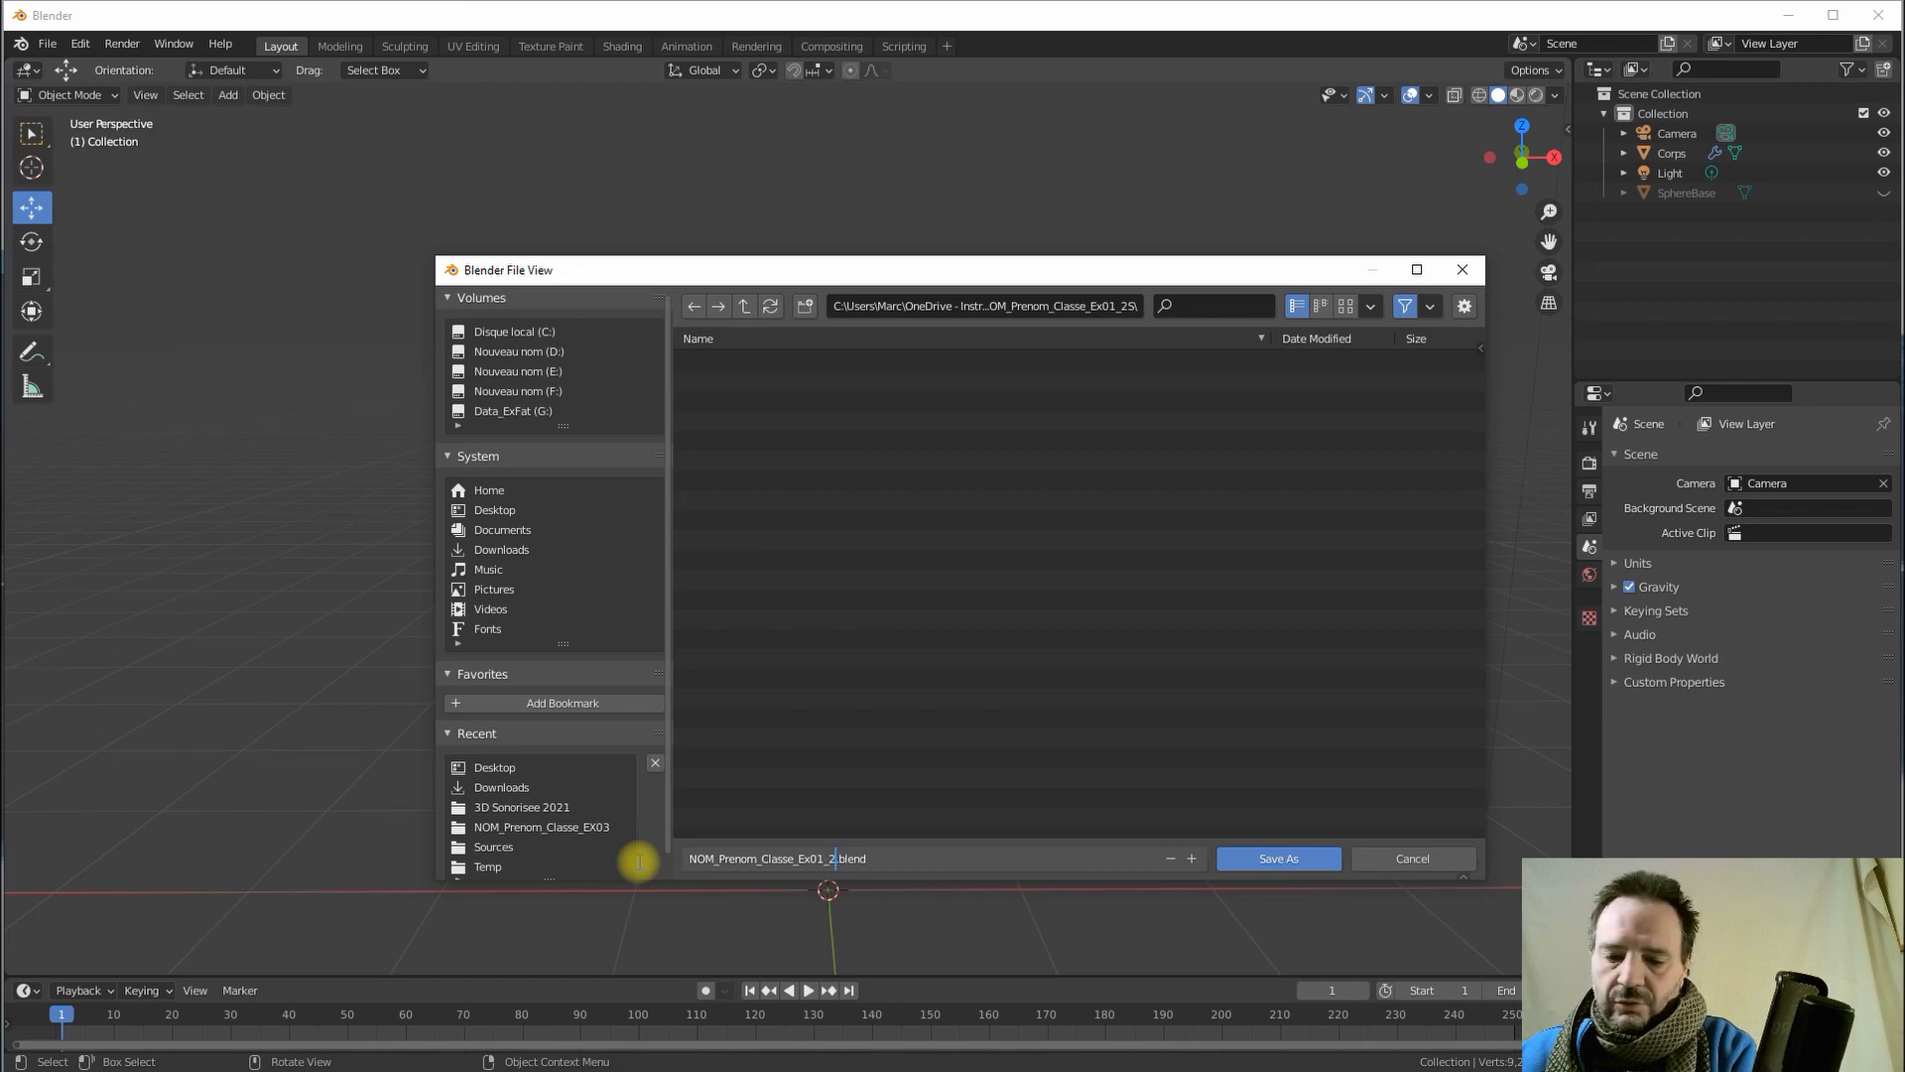
pyautogui.write('S_')
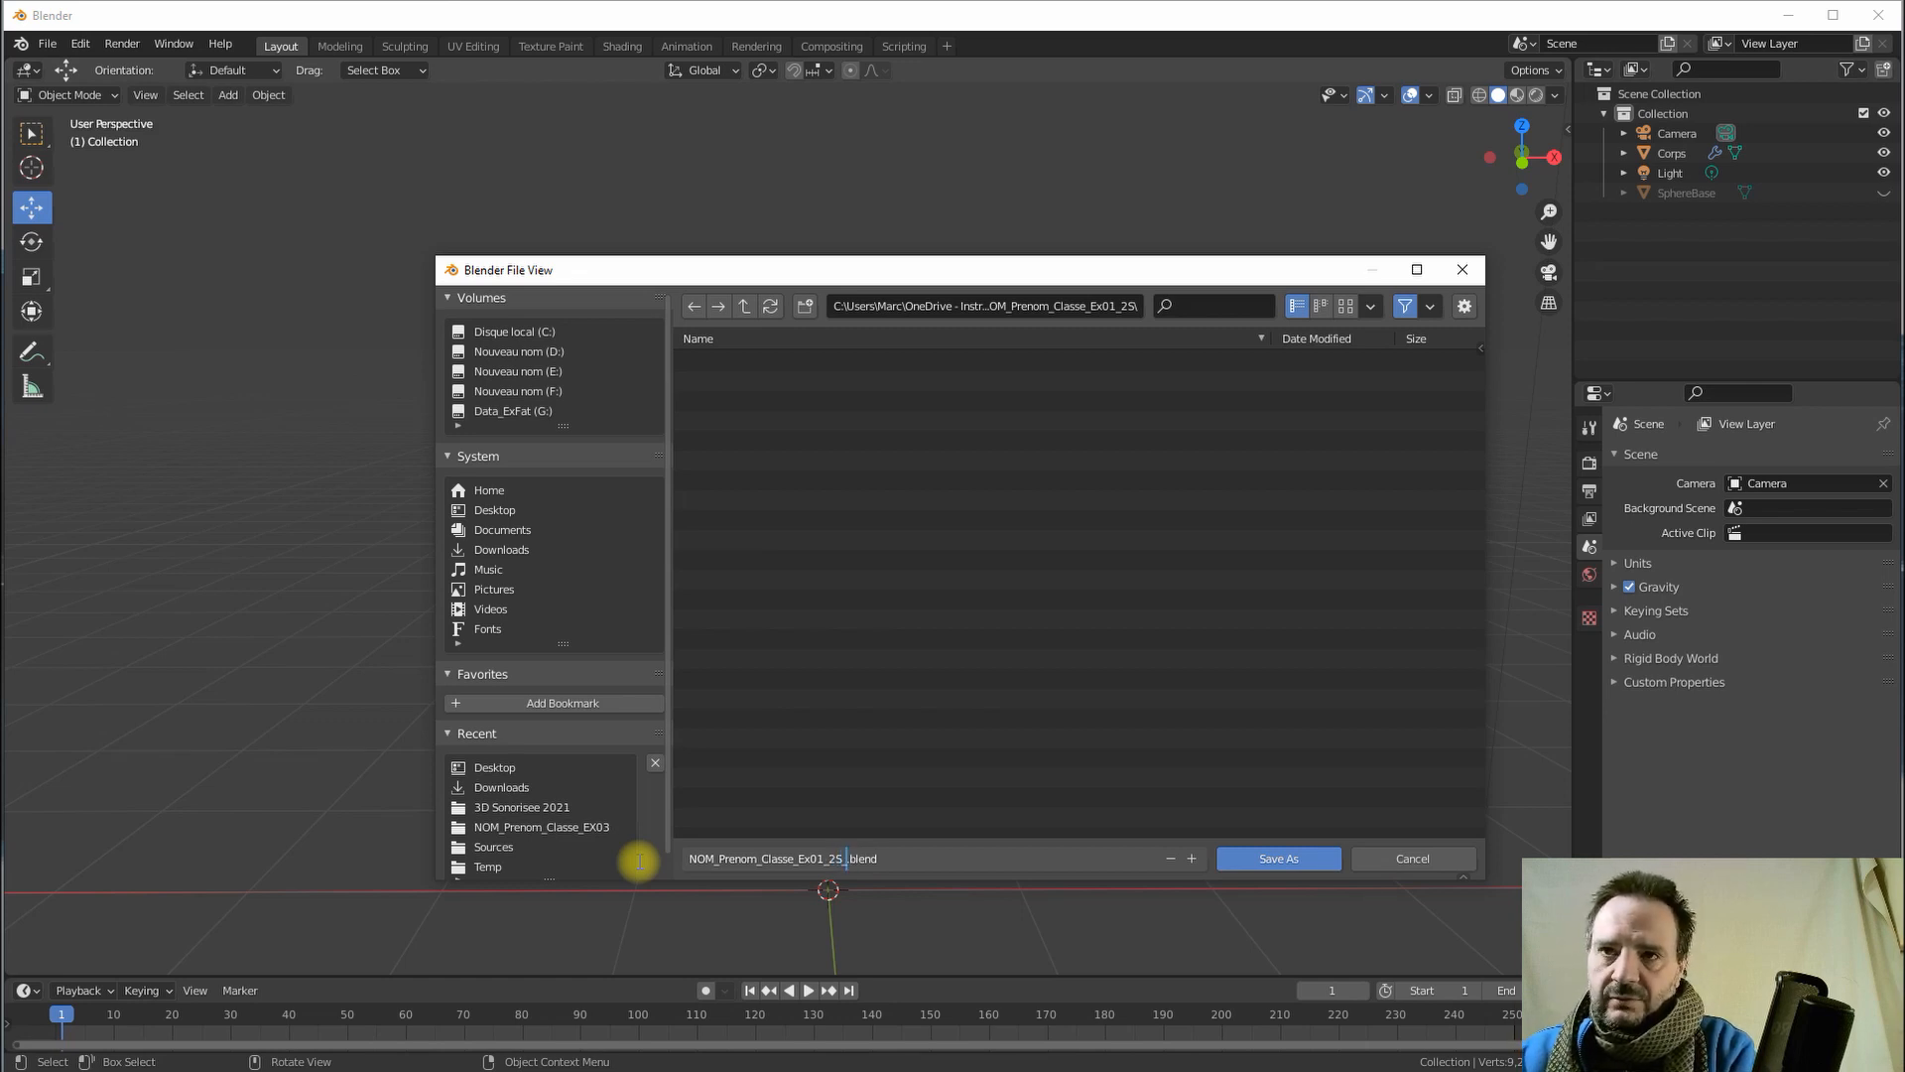
pyautogui.write('V01')
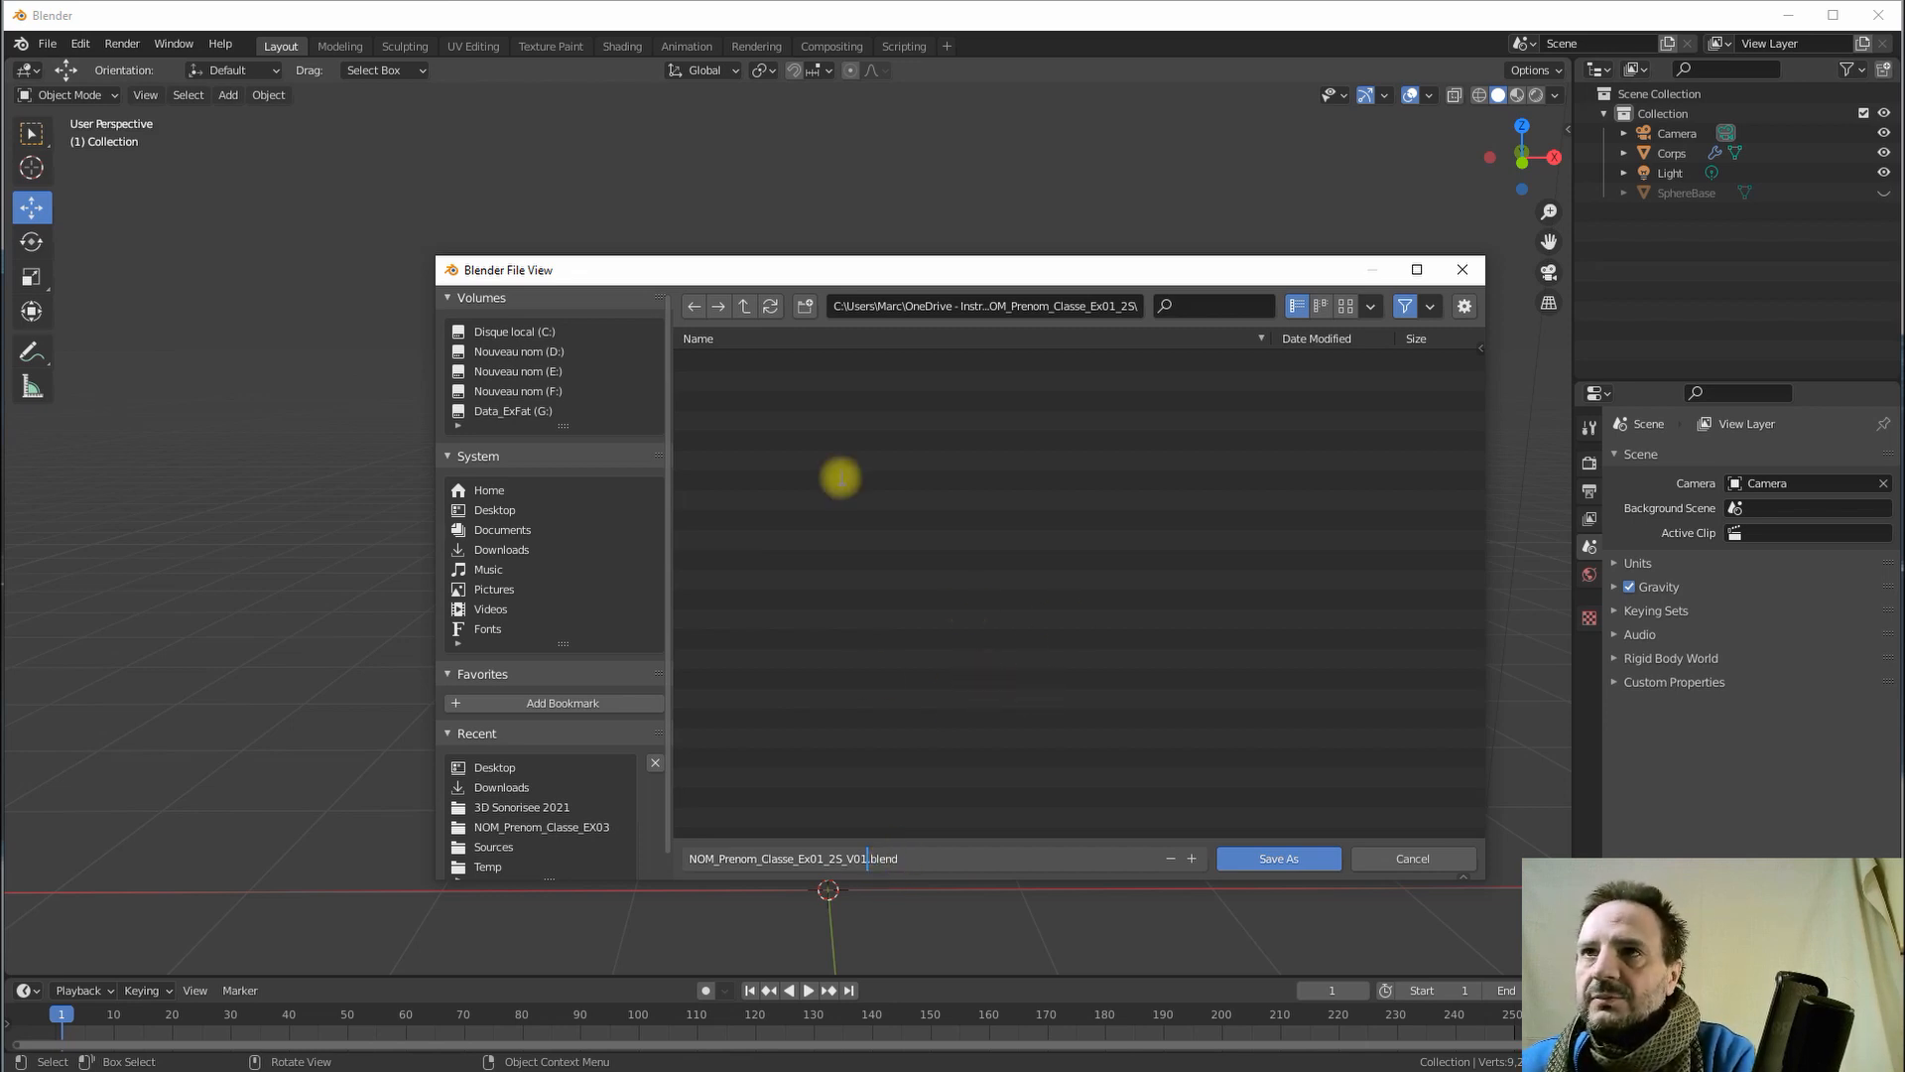
pyautogui.moveTo(906, 266); pyautogui.dragTo(782, 193)
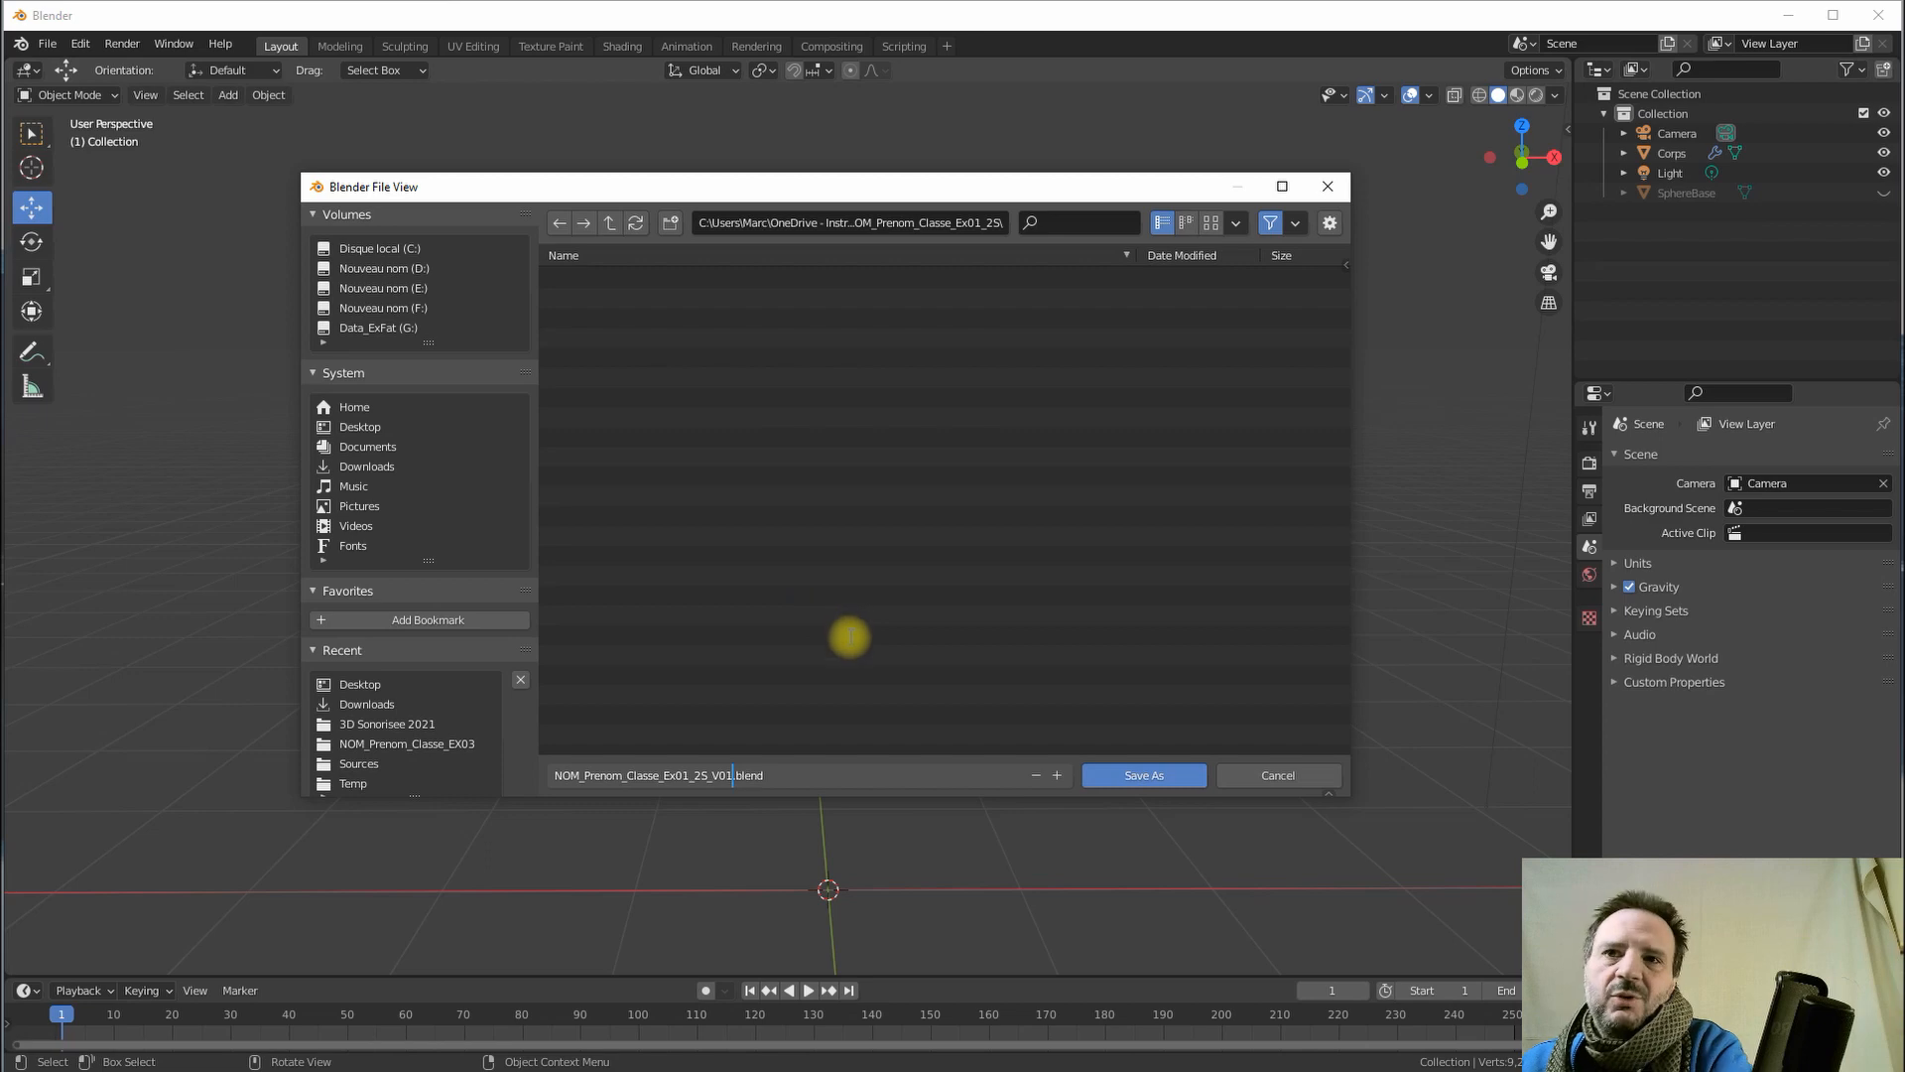
pyautogui.click(1144, 775)
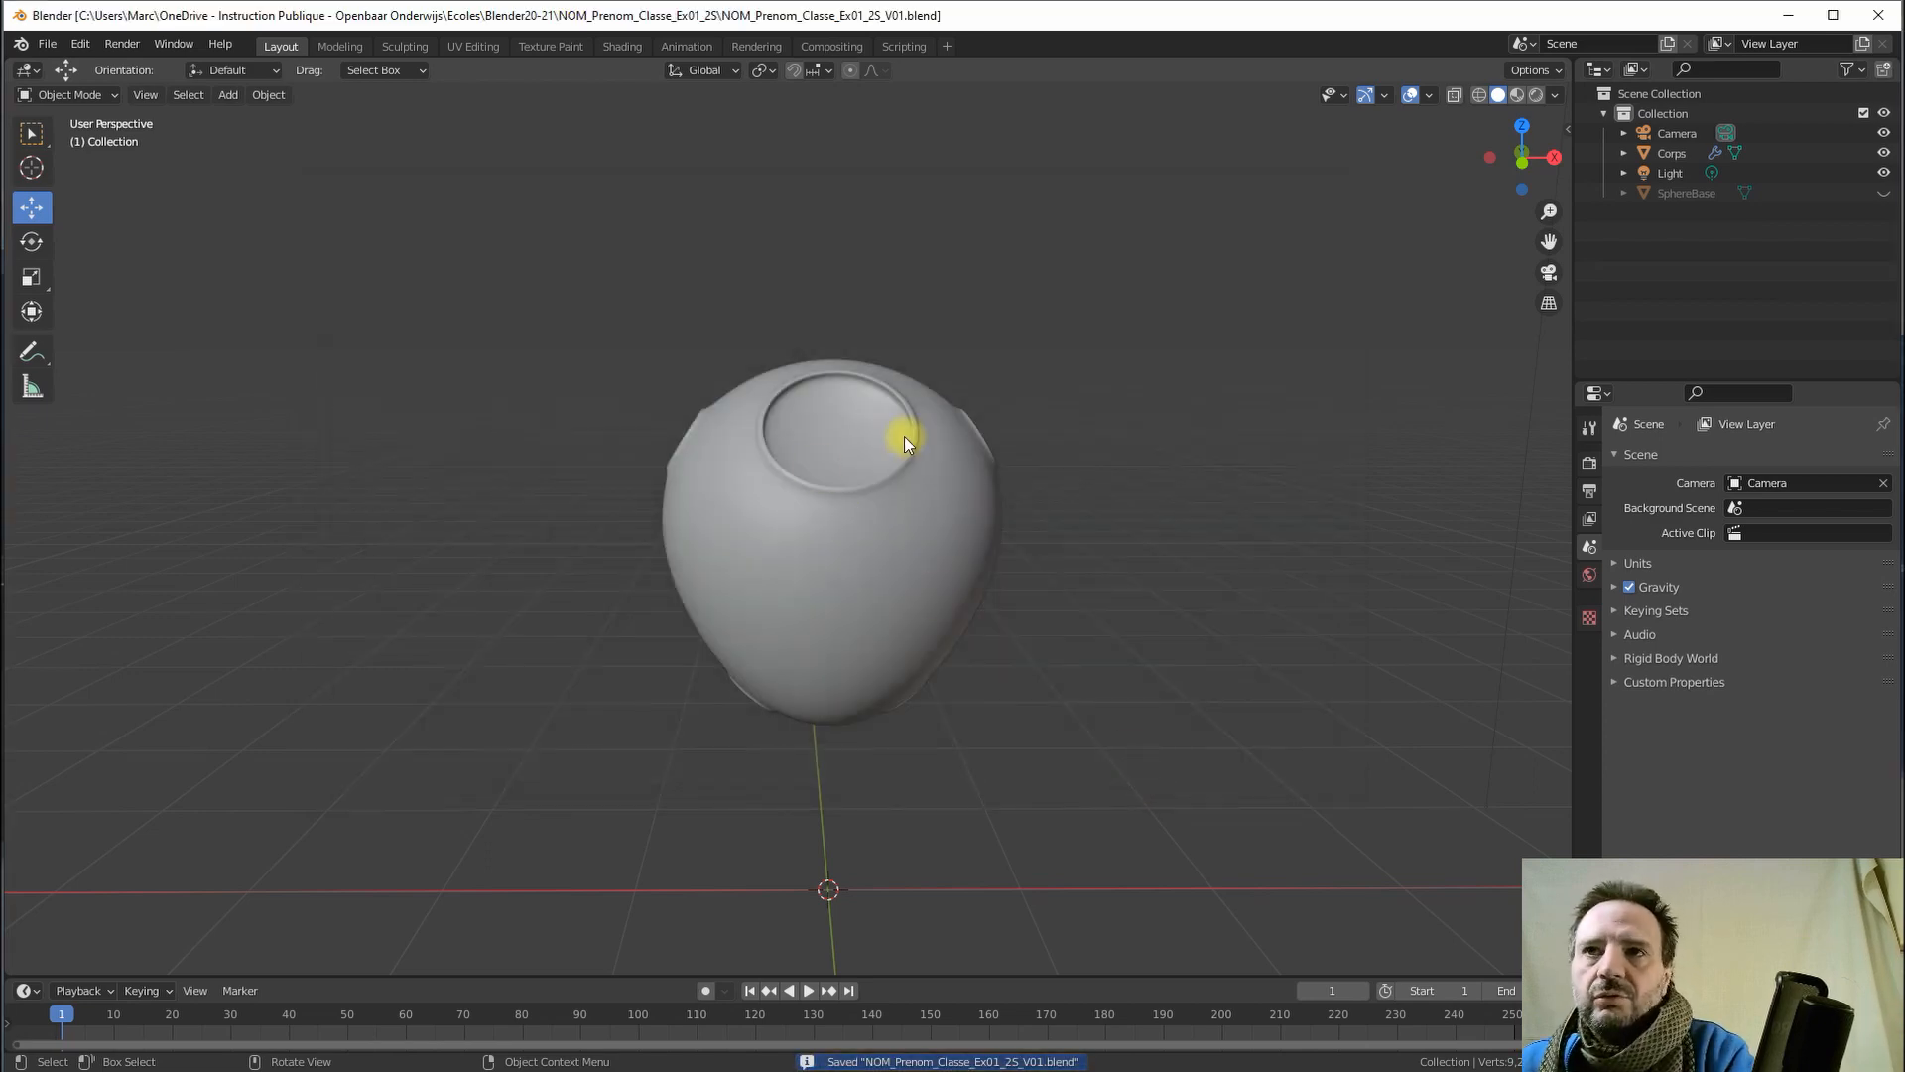
pyautogui.moveTo(903, 436); pyautogui.dragTo(780, 546, button='middle')
pyautogui.scroll(4, 887, 527)
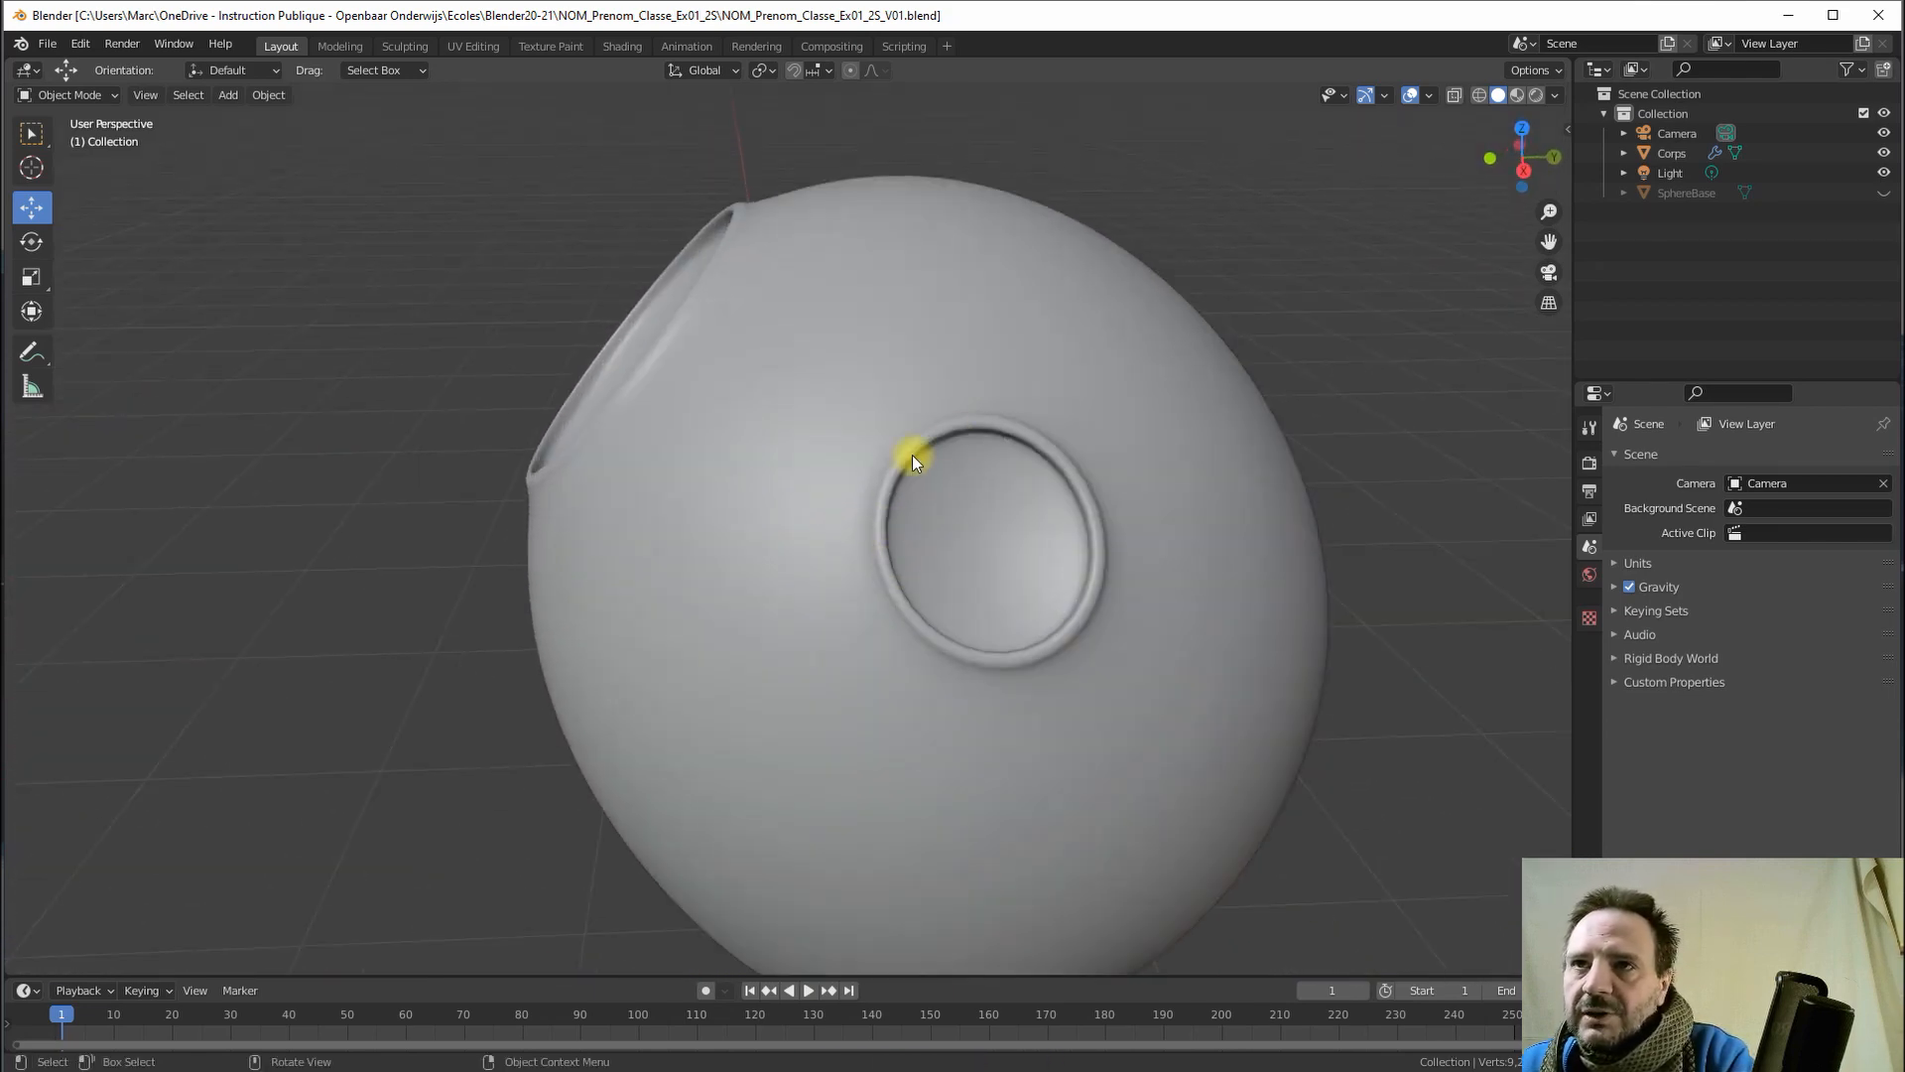
pyautogui.moveTo(983, 676); pyautogui.dragTo(1048, 623, button='middle')
pyautogui.scroll(-3, 905, 631)
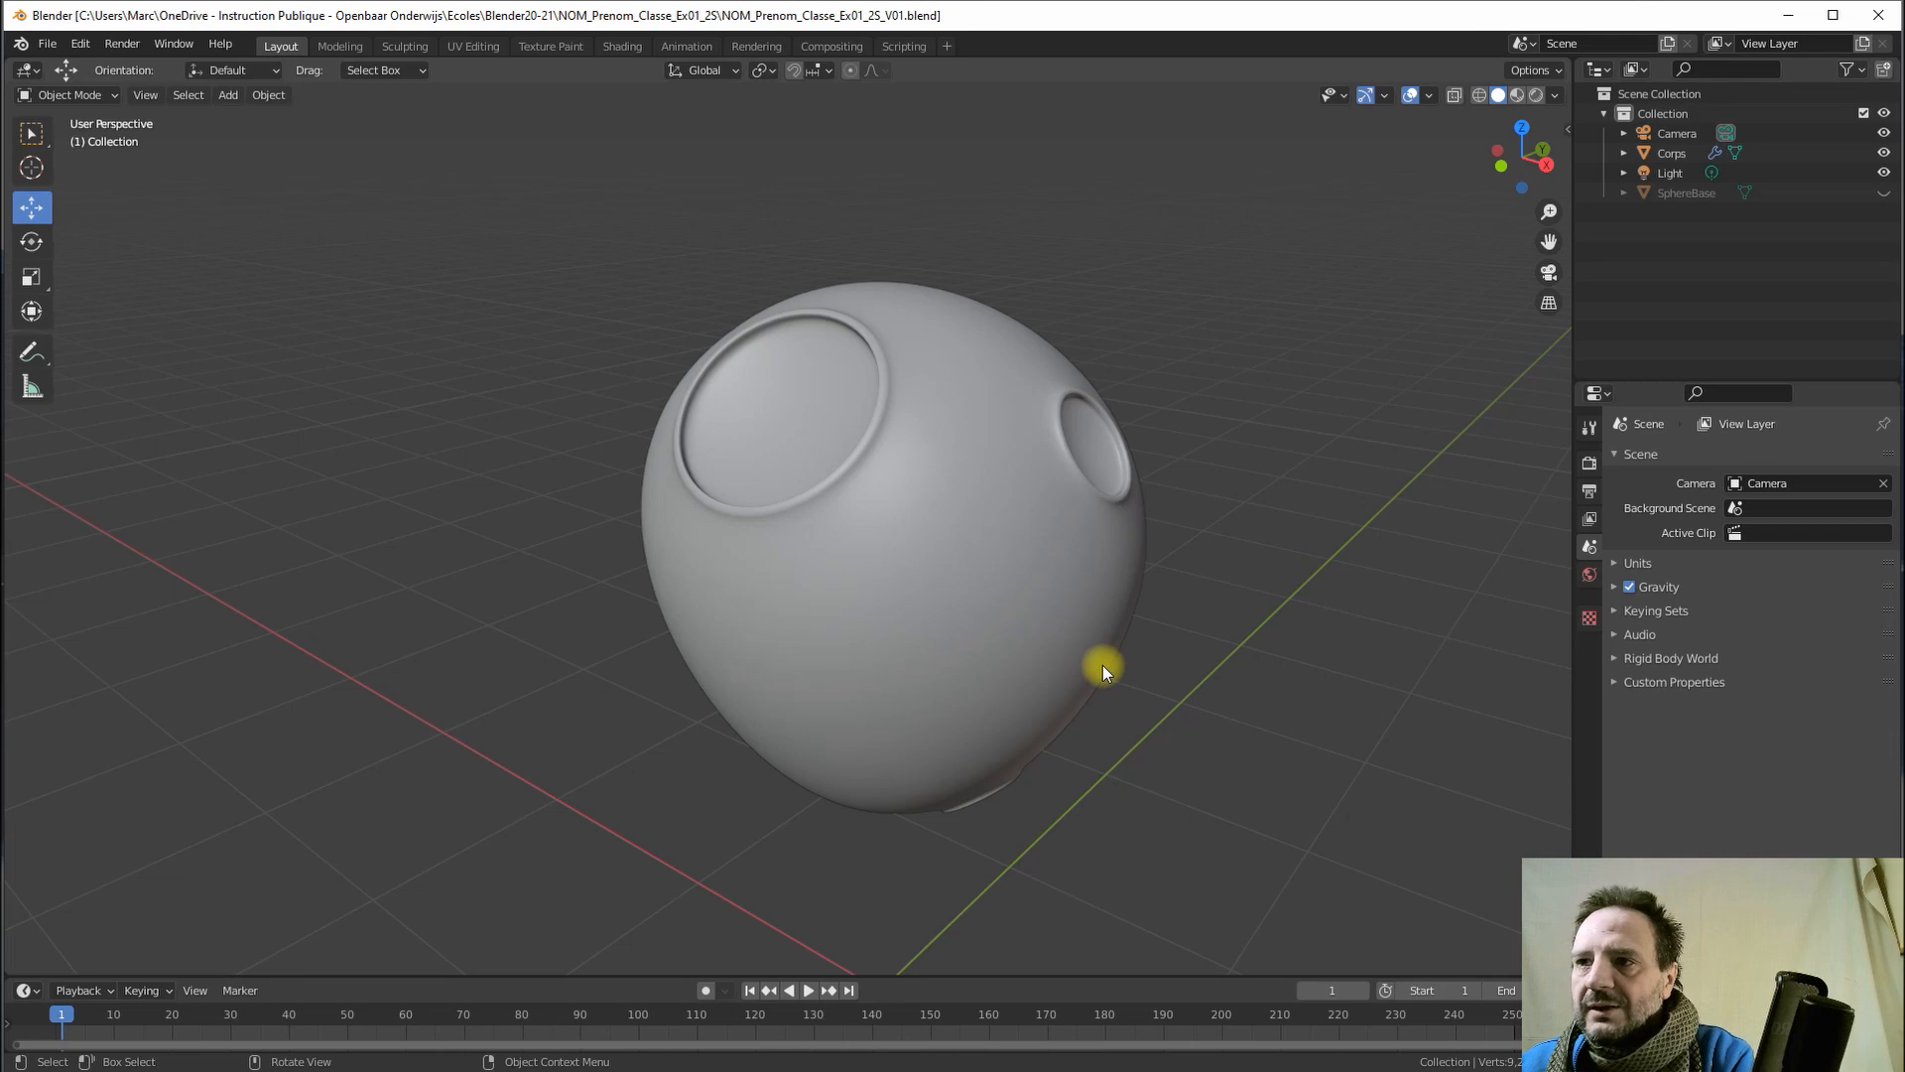
pyautogui.moveTo(851, 625); pyautogui.dragTo(911, 622, button='middle')
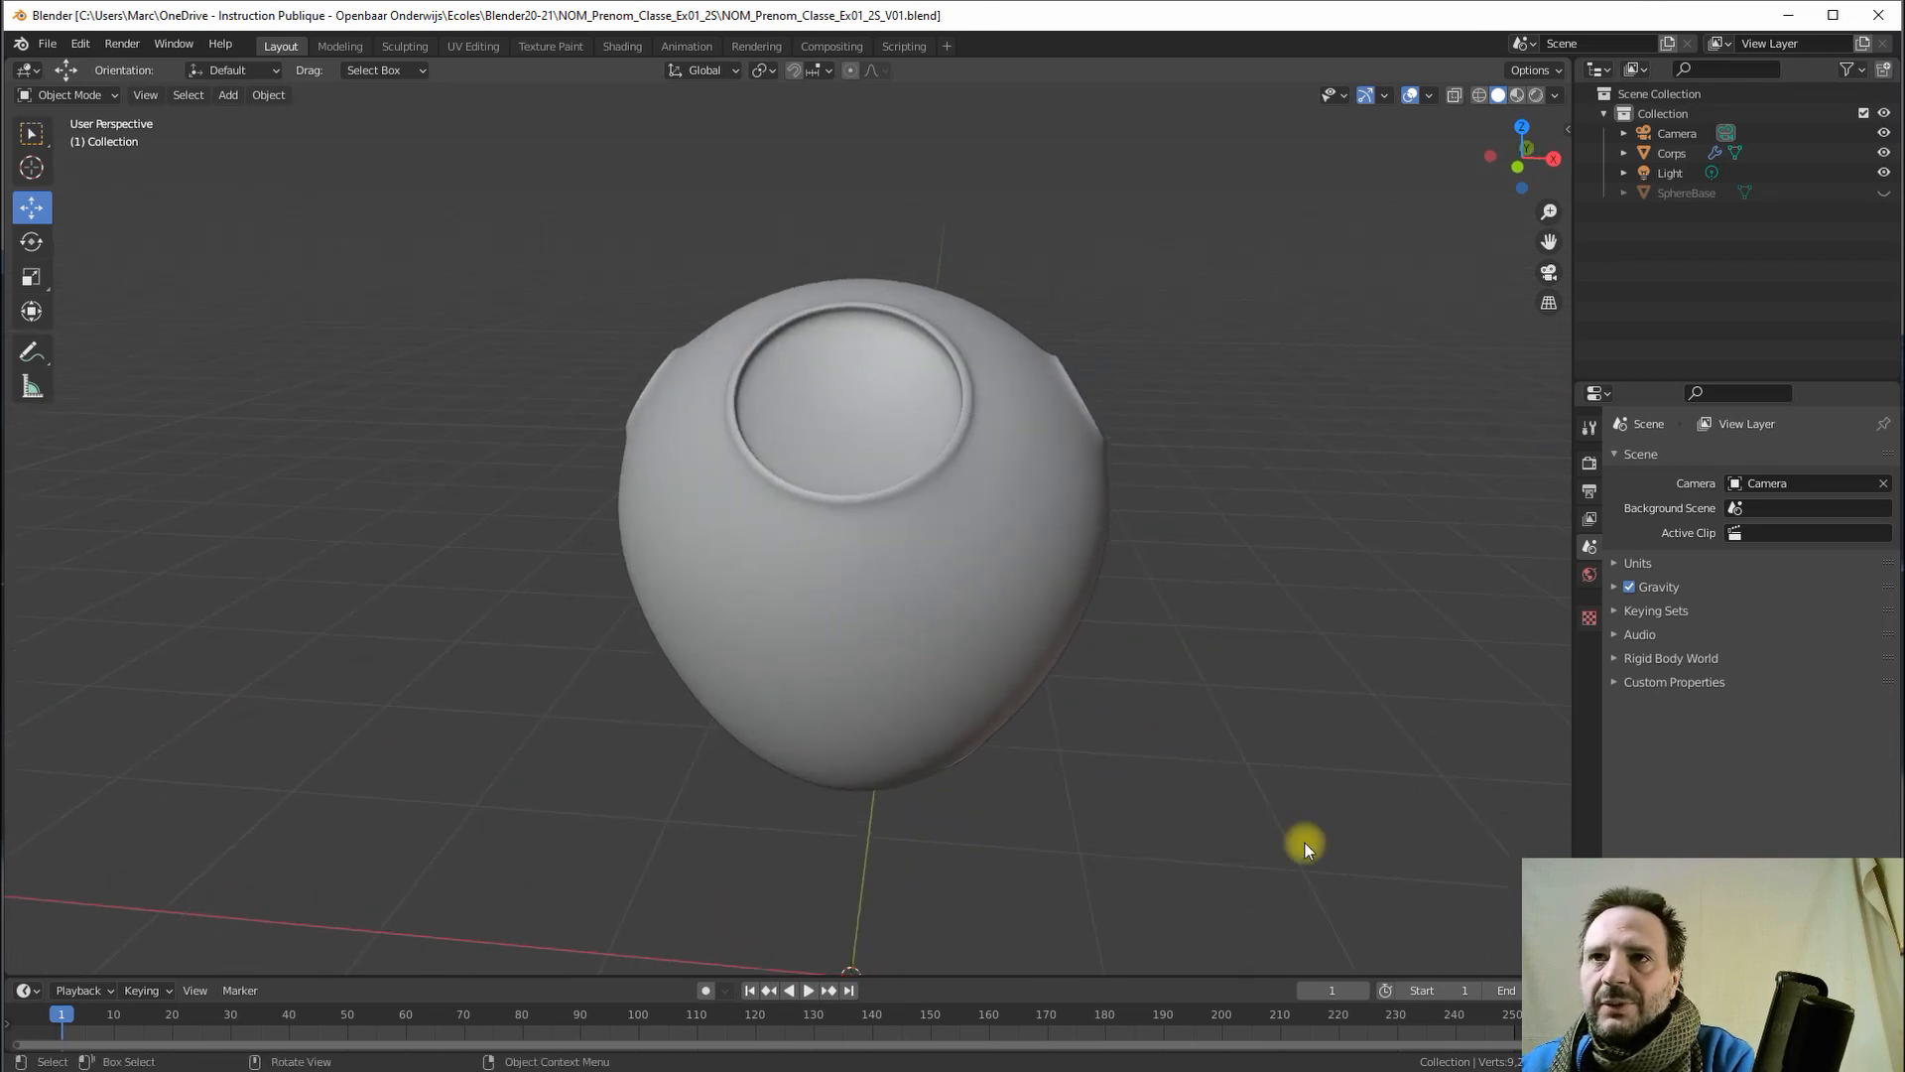